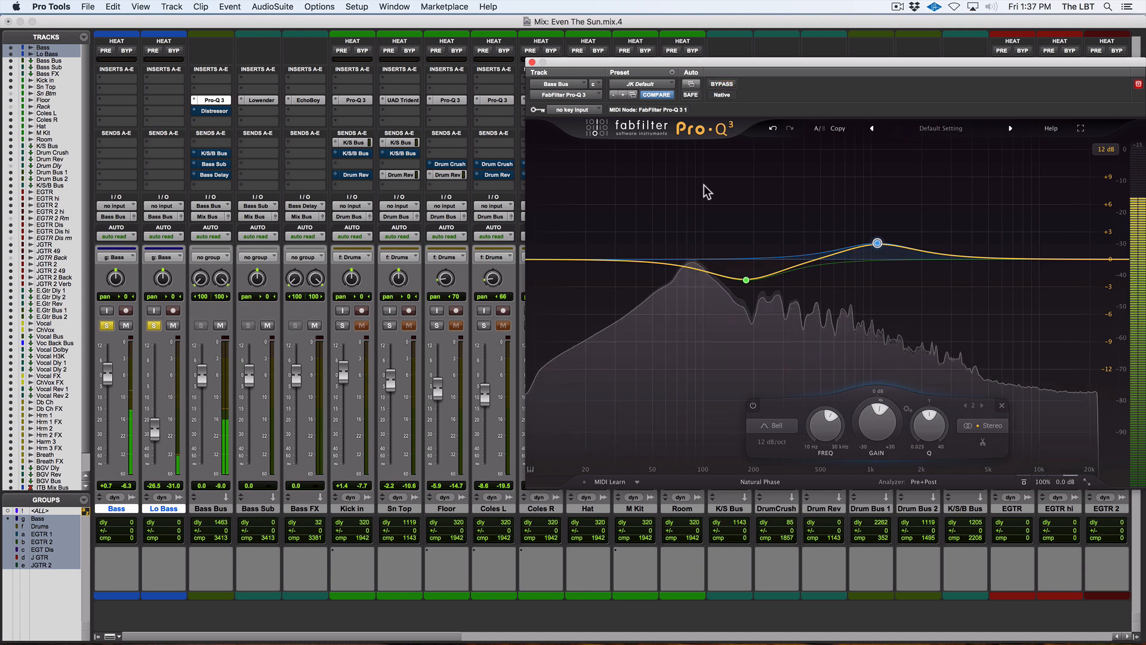
- Unsolo the bass tracks and reshape the Bass Bus EQ with about -3 dB at 165 Hz and +1.9 dB at 898 Hz
{"action": "left_click_drag", "start_coordinate": [745, 281], "coordinate": [747, 285]}
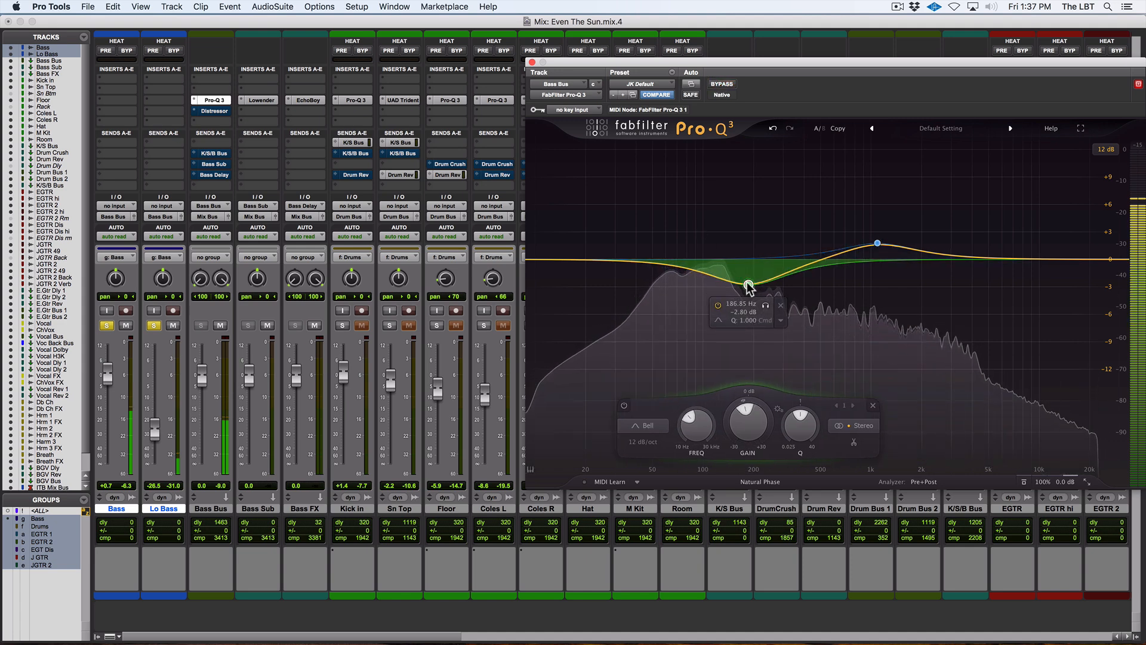
{"action": "left_click", "coordinate": [157, 326], "text": "alt"}
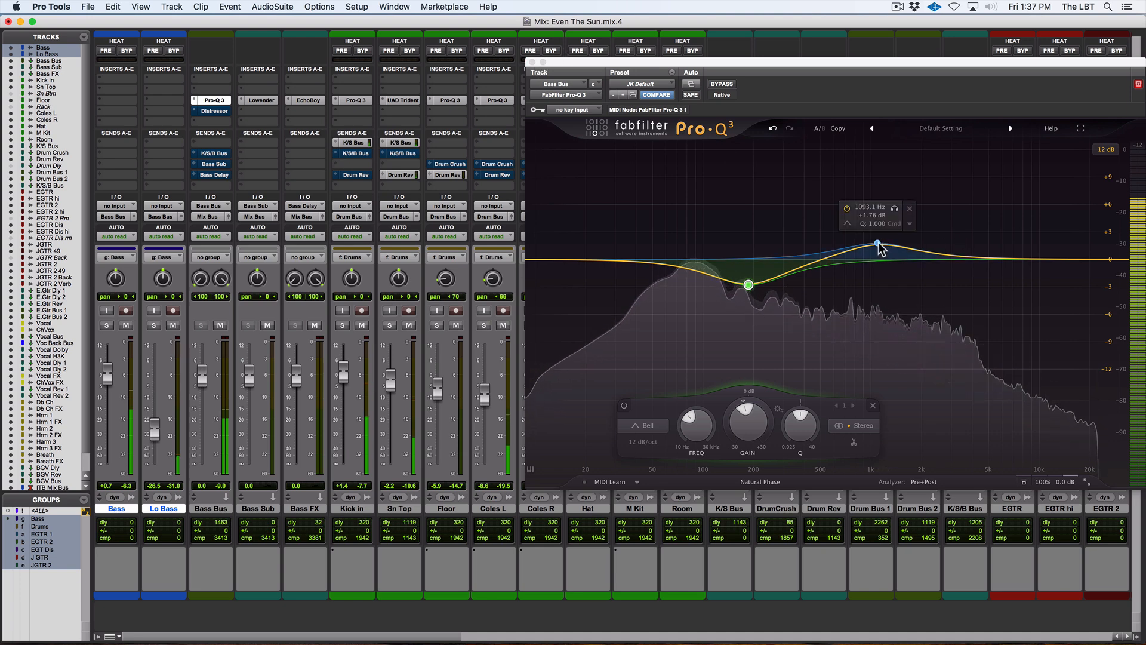
{"action": "mouse_move", "coordinate": [877, 243]}
{"action": "left_mouse_down"}
{"action": "mouse_move", "coordinate": [913, 199]}
{"action": "mouse_move", "coordinate": [862, 198]}
{"action": "mouse_move", "coordinate": [865, 246]}
{"action": "left_mouse_up"}
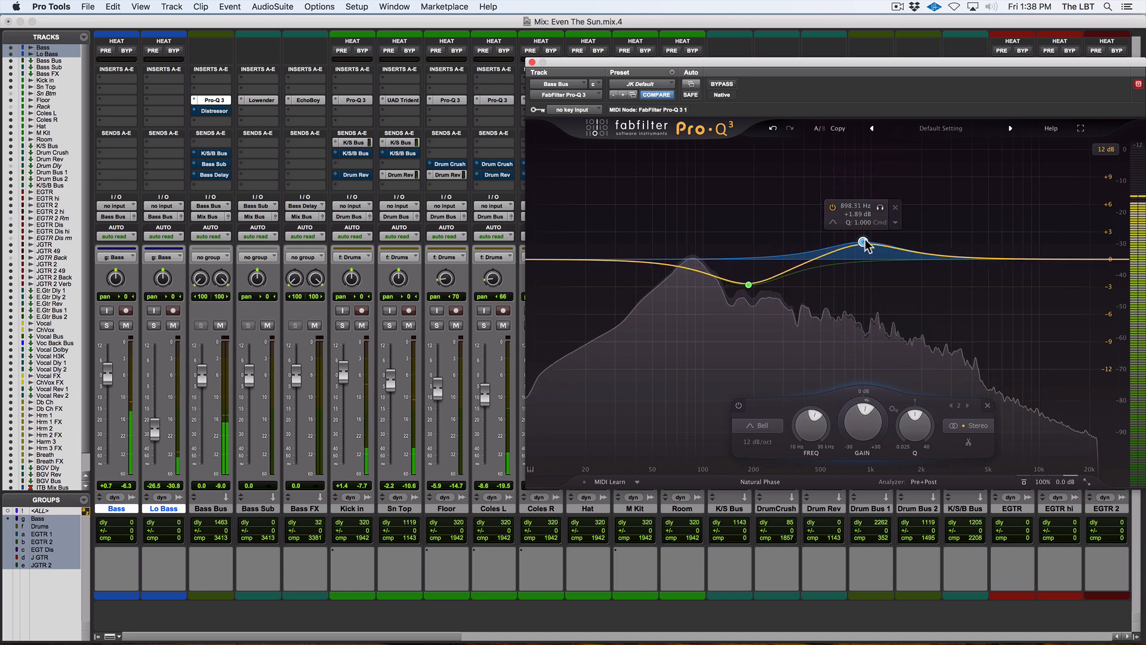
{"action": "left_click_drag", "start_coordinate": [749, 285], "coordinate": [740, 289]}
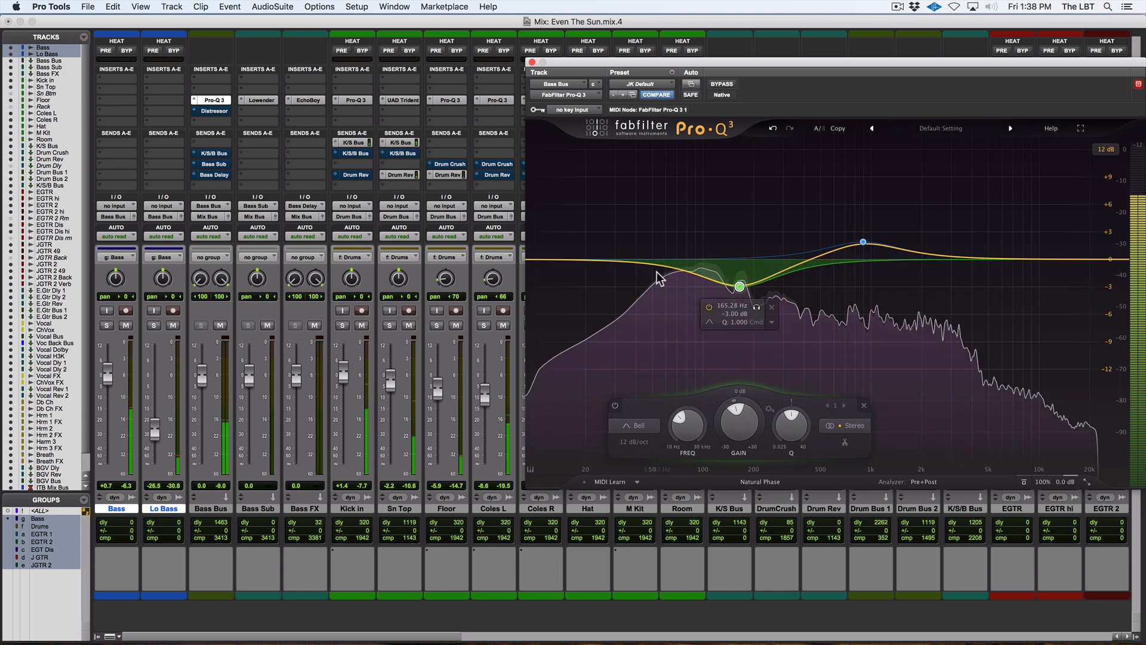
- Add a bell boost of about 1.3 dB at 75 Hz to the Bass Bus EQ and compare the result with bypass
{"action": "left_click_drag", "start_coordinate": [660, 260], "coordinate": [683, 253]}
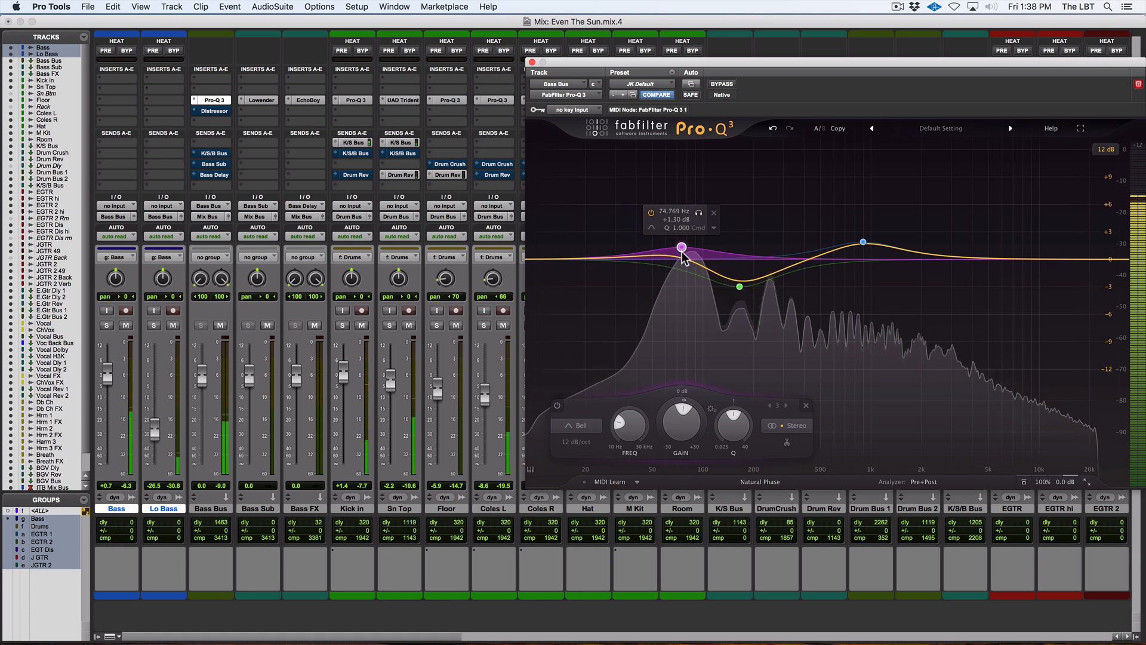
{"action": "left_click", "coordinate": [721, 85]}
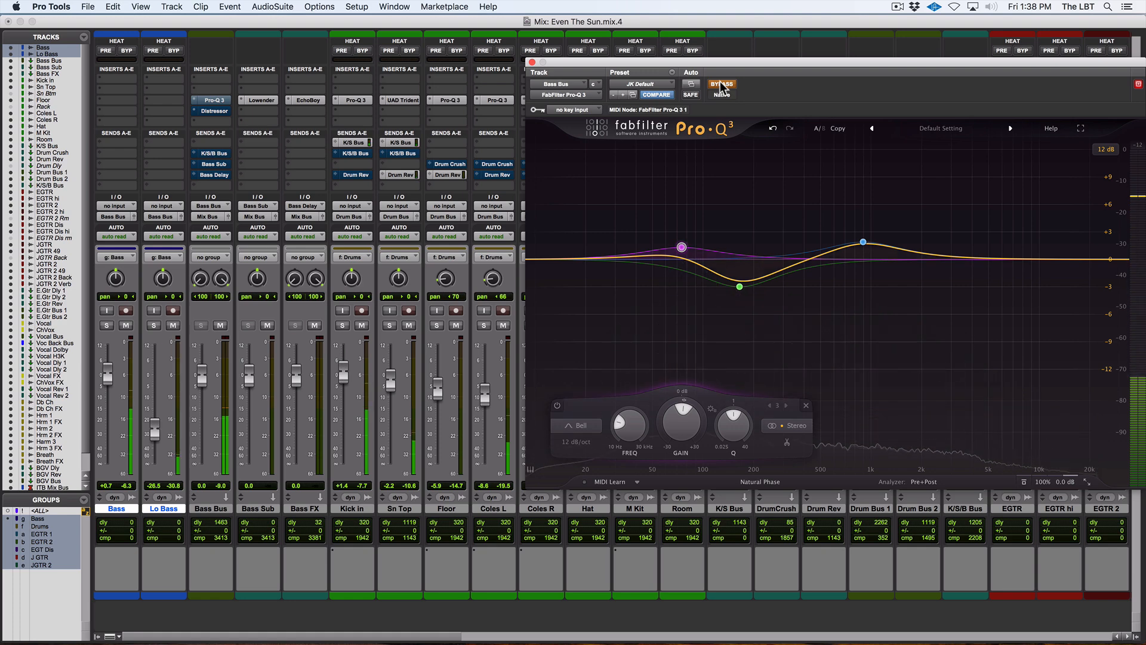
{"action": "left_click", "coordinate": [721, 85]}
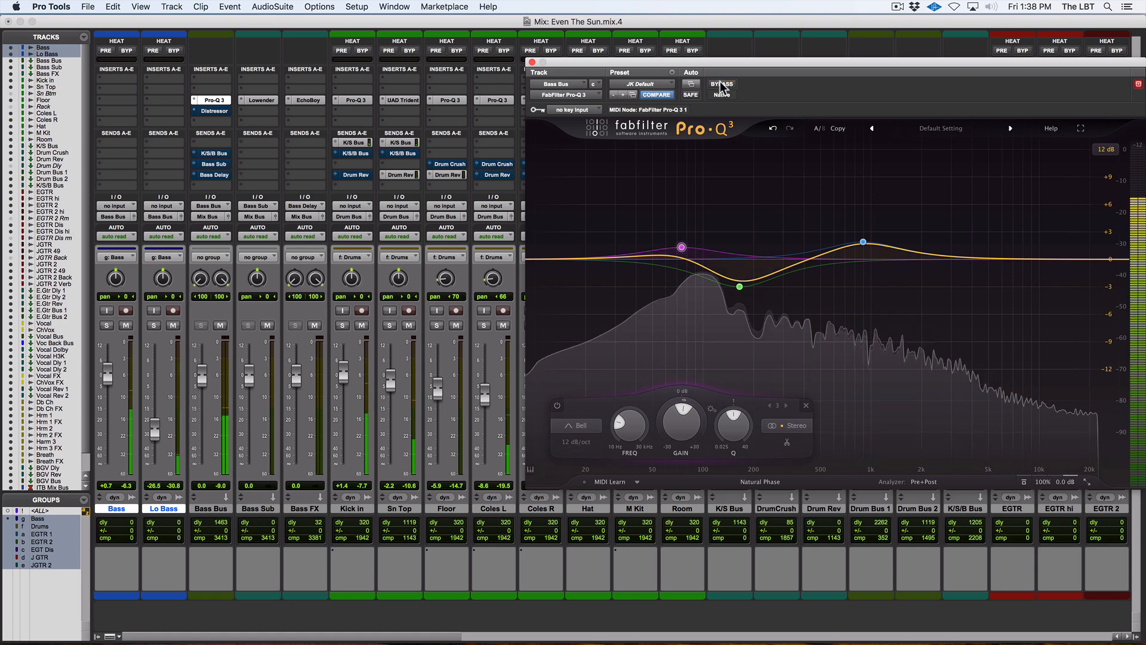
{"action": "left_click", "coordinate": [532, 62]}
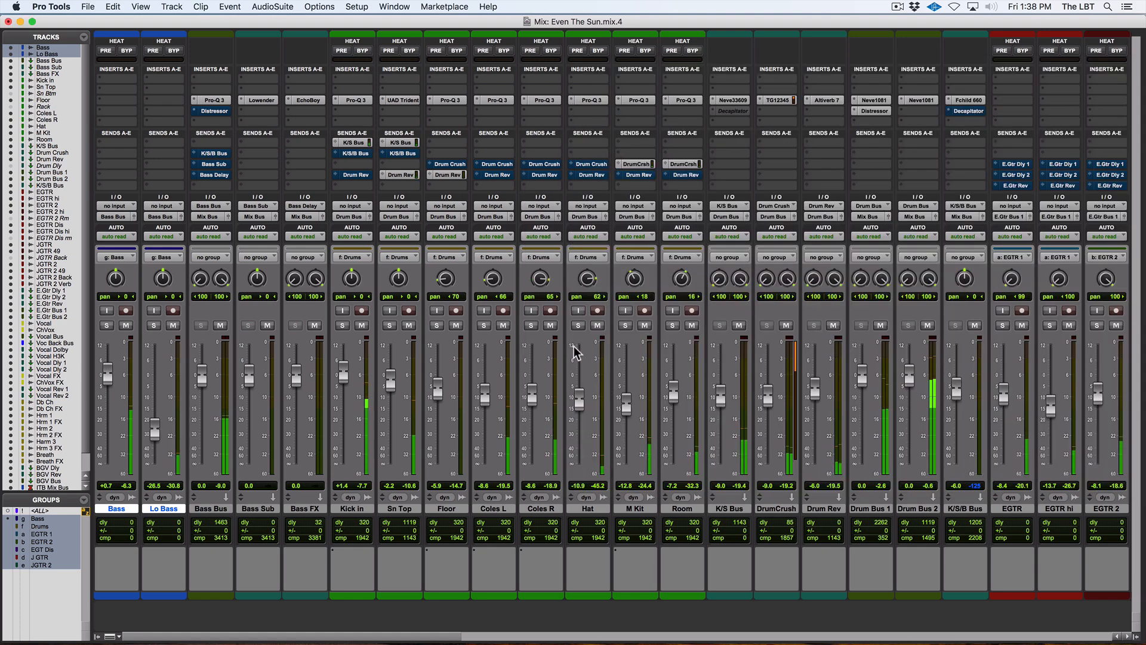
- Check the mix with the Coles tracks muted, and lower the Coles R EQ's high shelf to about +1 dB at 20 kHz
{"action": "left_click", "coordinate": [550, 325]}
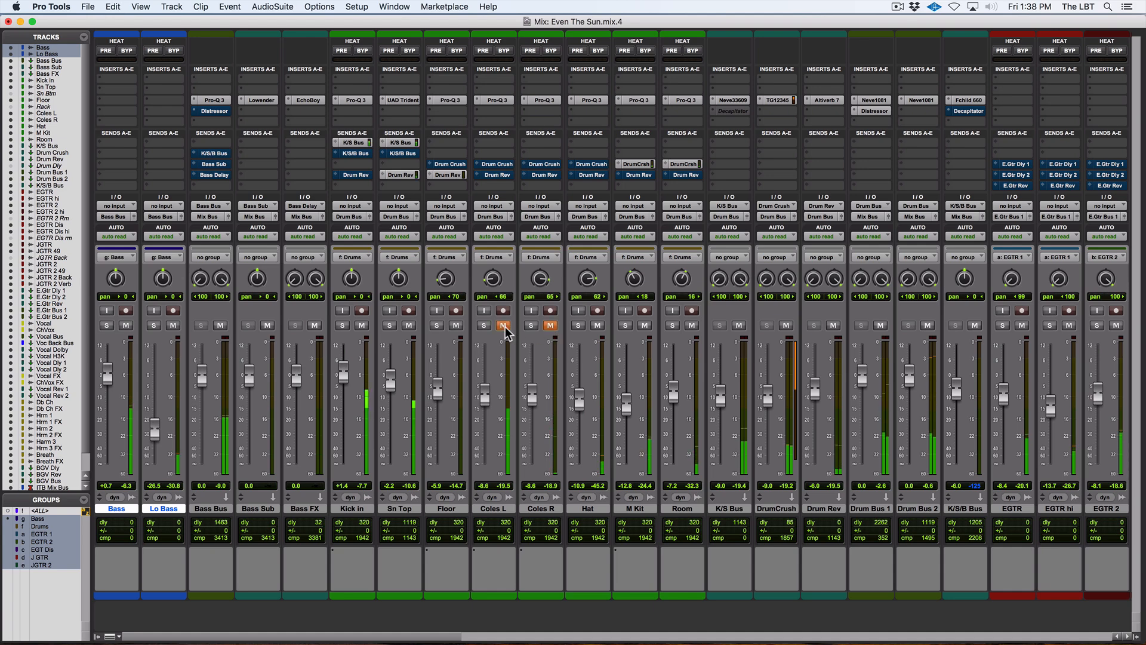
{"action": "left_click", "coordinate": [550, 326]}
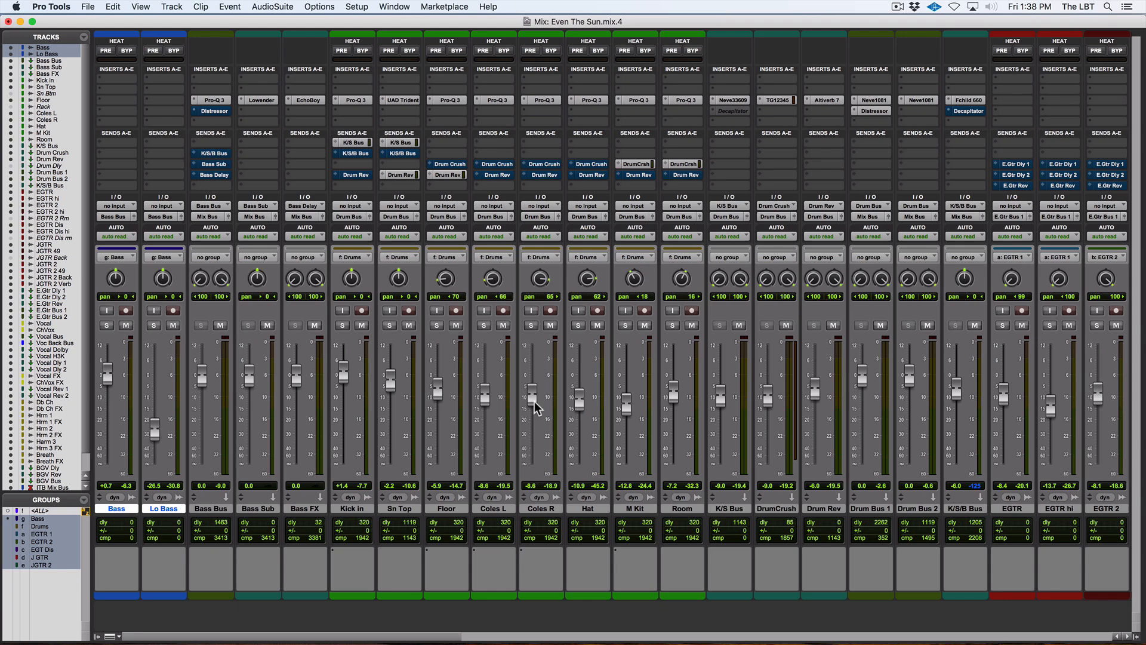
{"action": "left_click", "coordinate": [544, 100]}
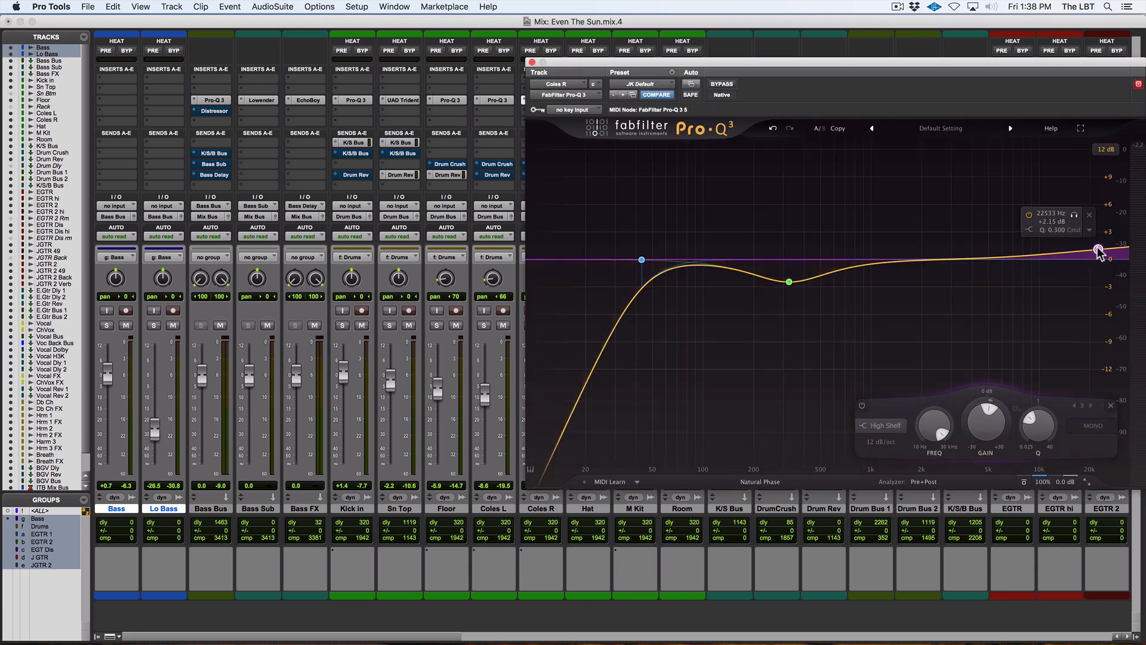
{"action": "left_click_drag", "start_coordinate": [1097, 249], "coordinate": [1090, 258]}
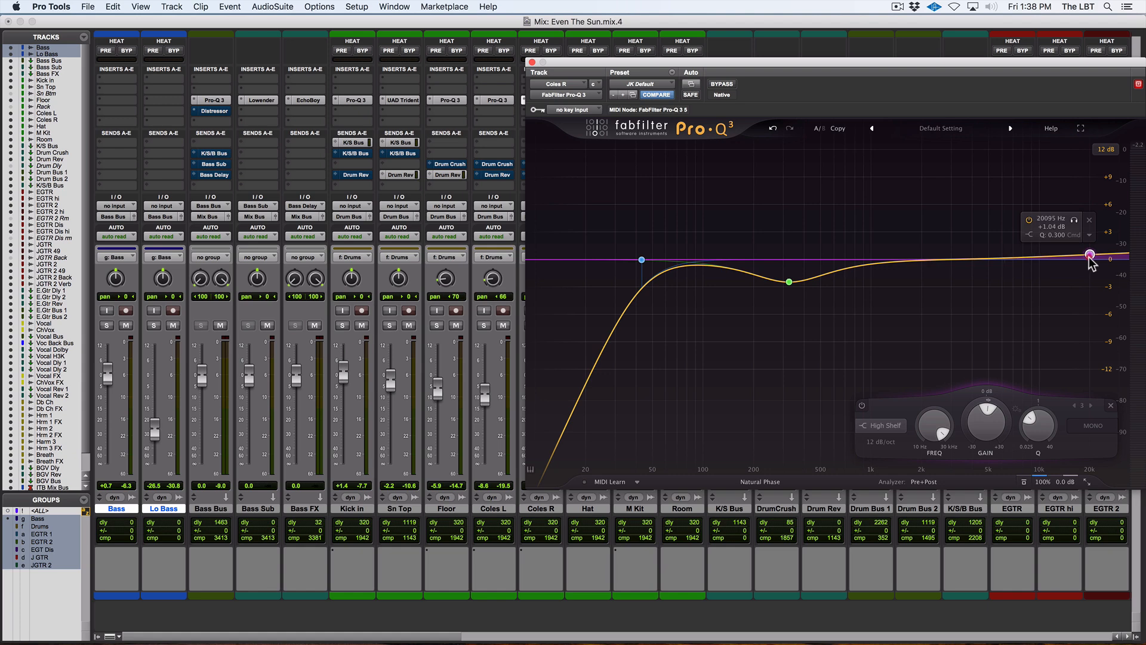
{"action": "left_click", "coordinate": [532, 62]}
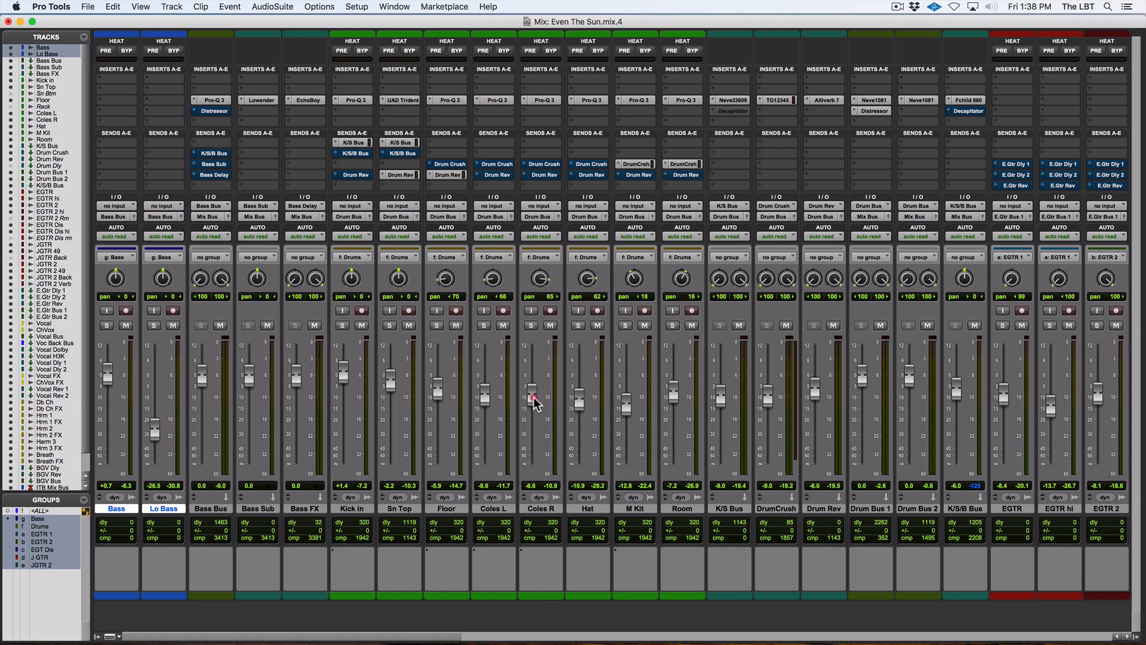
- Lower the Coles L and R faders to -10.2 dB and the Hat fader slightly, checking the hat in playback
{"action": "left_click_drag", "start_coordinate": [534, 400], "coordinate": [490, 410]}
{"action": "left_click_drag", "start_coordinate": [582, 403], "coordinate": [582, 412]}
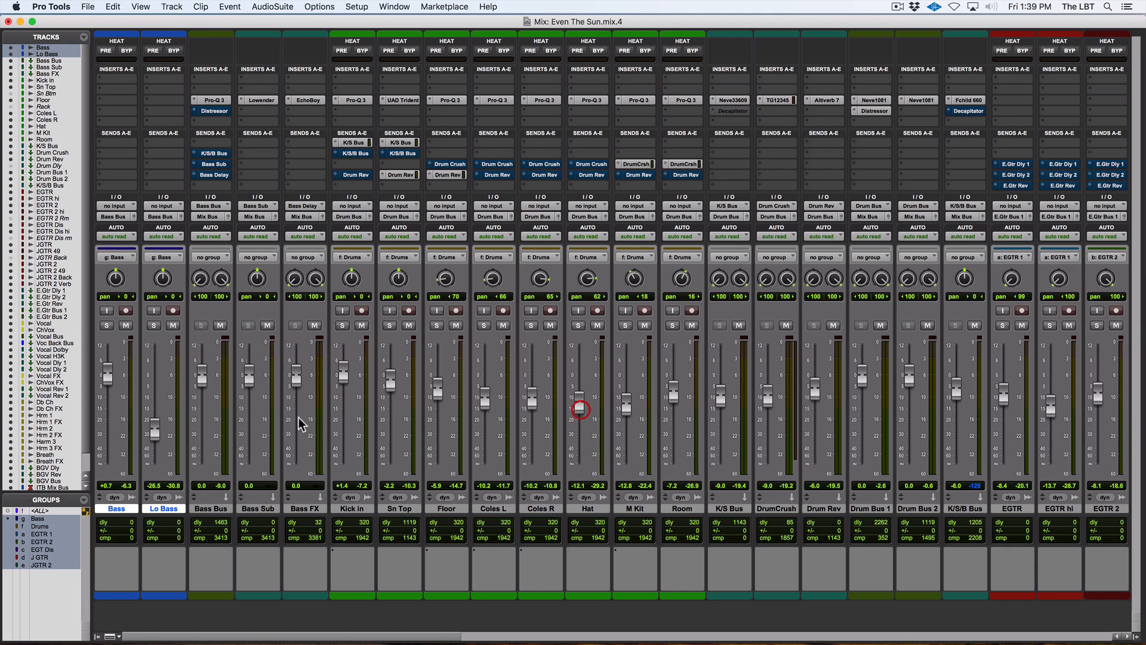
{"action": "key", "text": "space"}
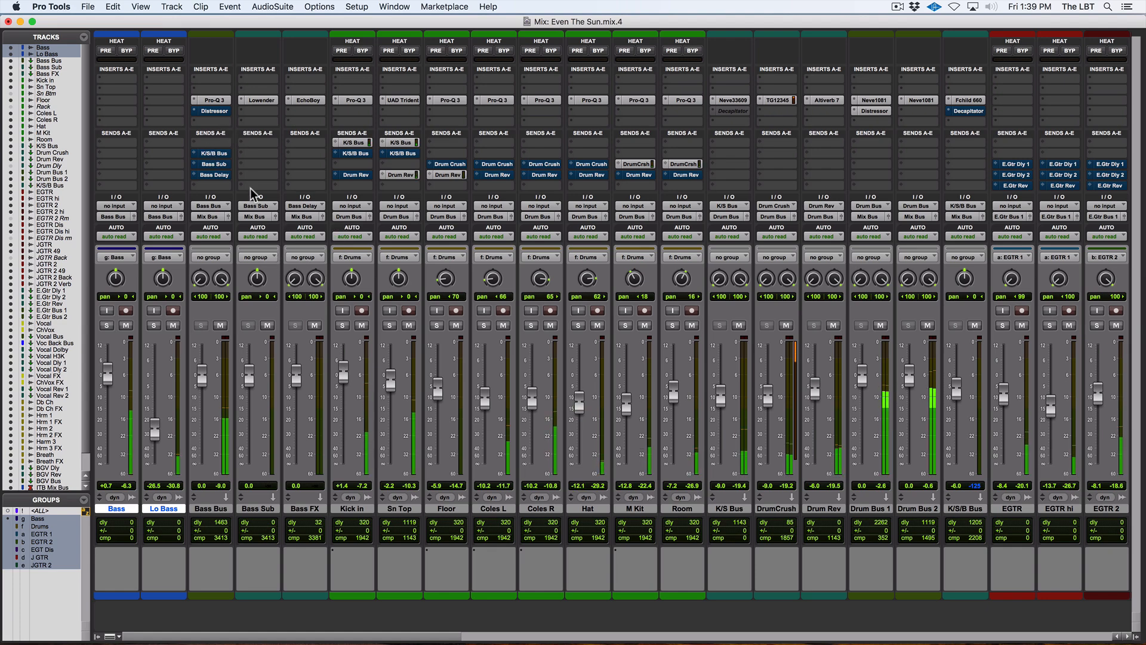
{"action": "left_click", "coordinate": [598, 325]}
{"action": "left_click", "coordinate": [597, 326]}
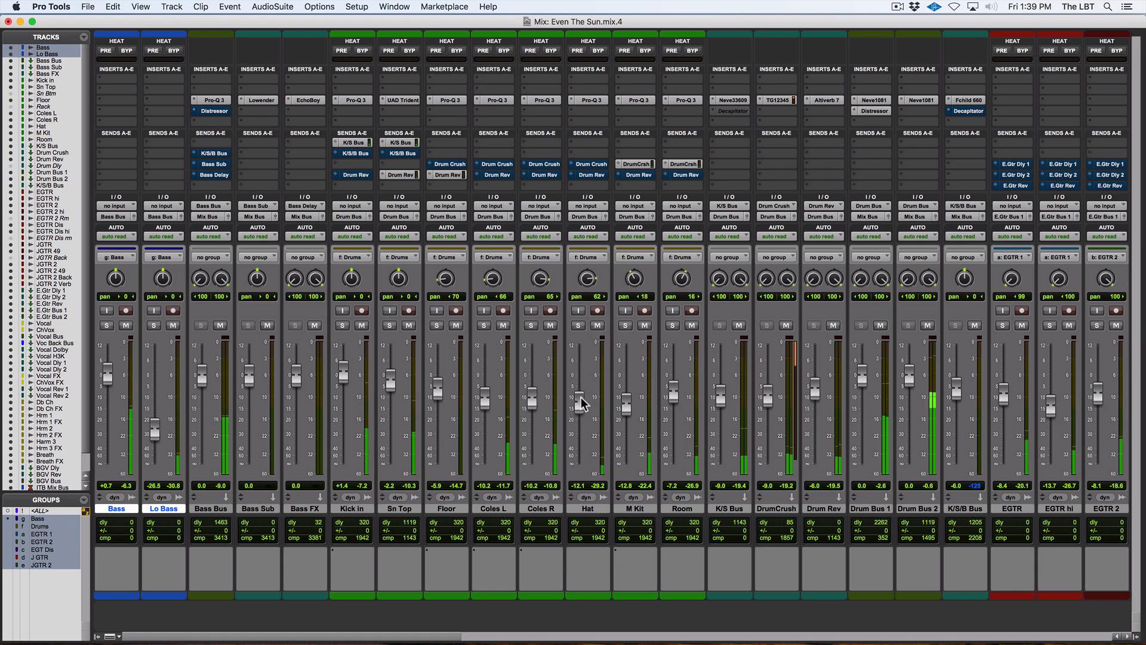
- Open the Distressor on the Bass Bus and make small adjustments to its output and input levels
{"action": "left_click", "coordinate": [212, 113]}
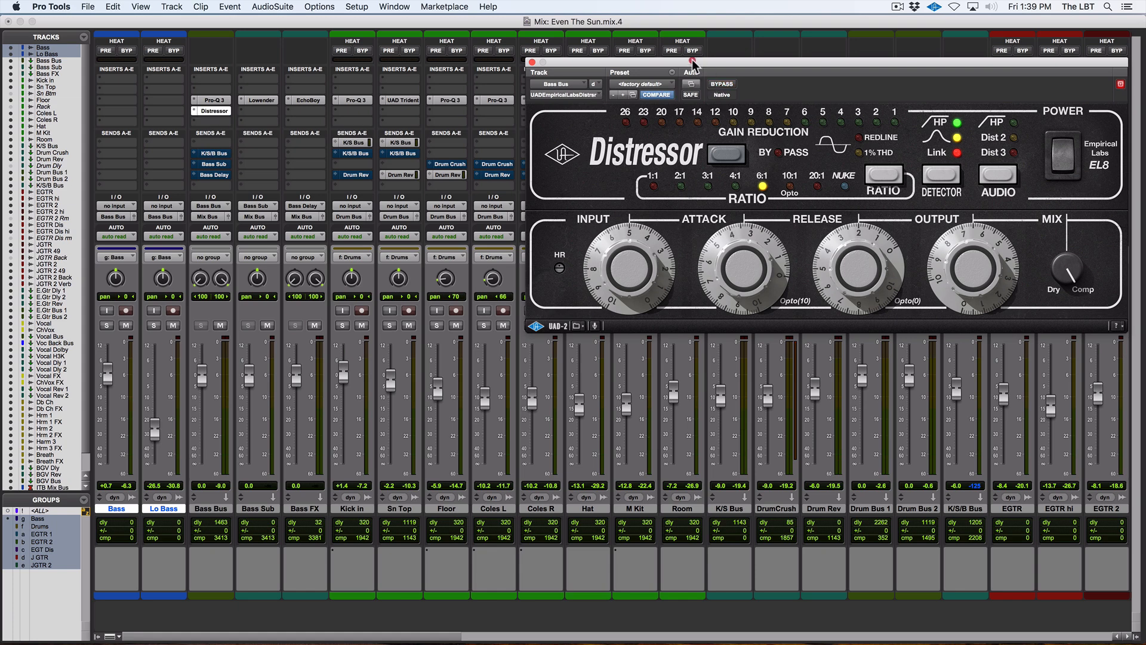
{"action": "left_click_drag", "start_coordinate": [706, 64], "coordinate": [538, 59]}
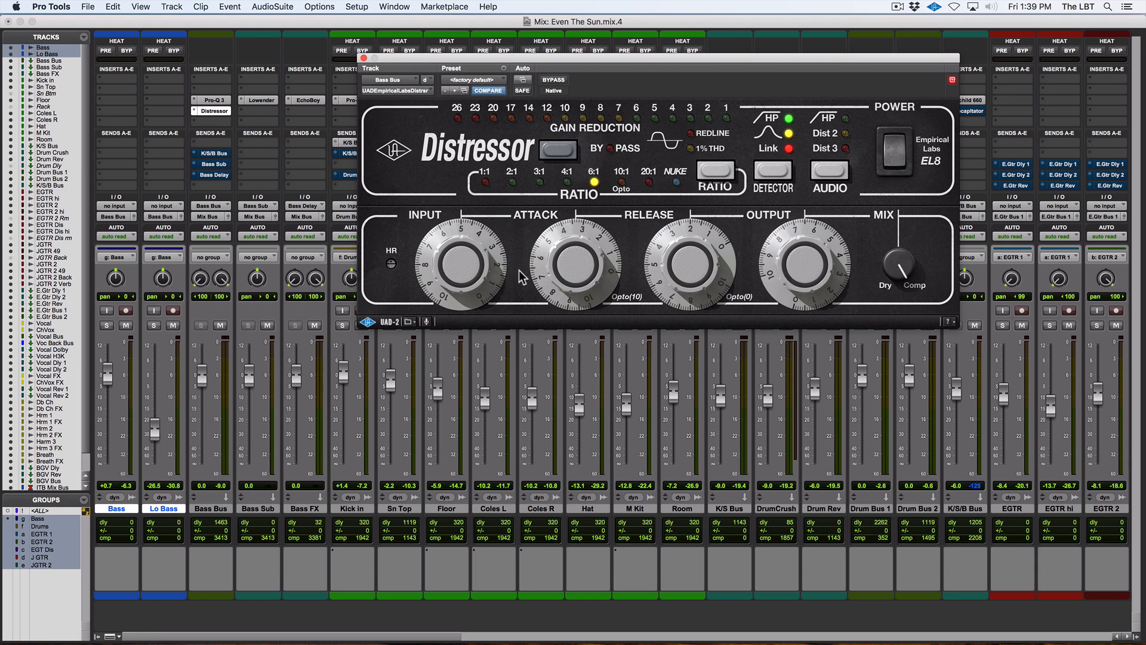
{"action": "left_click_drag", "start_coordinate": [792, 280], "coordinate": [795, 303]}
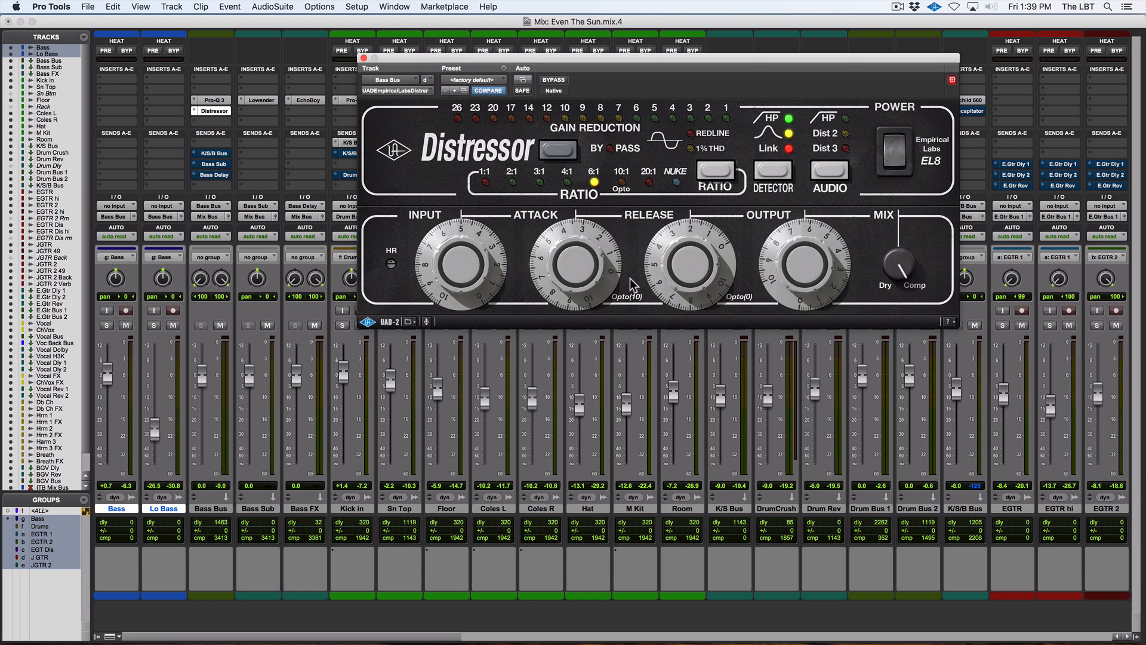
{"action": "left_click_drag", "start_coordinate": [466, 274], "coordinate": [467, 277]}
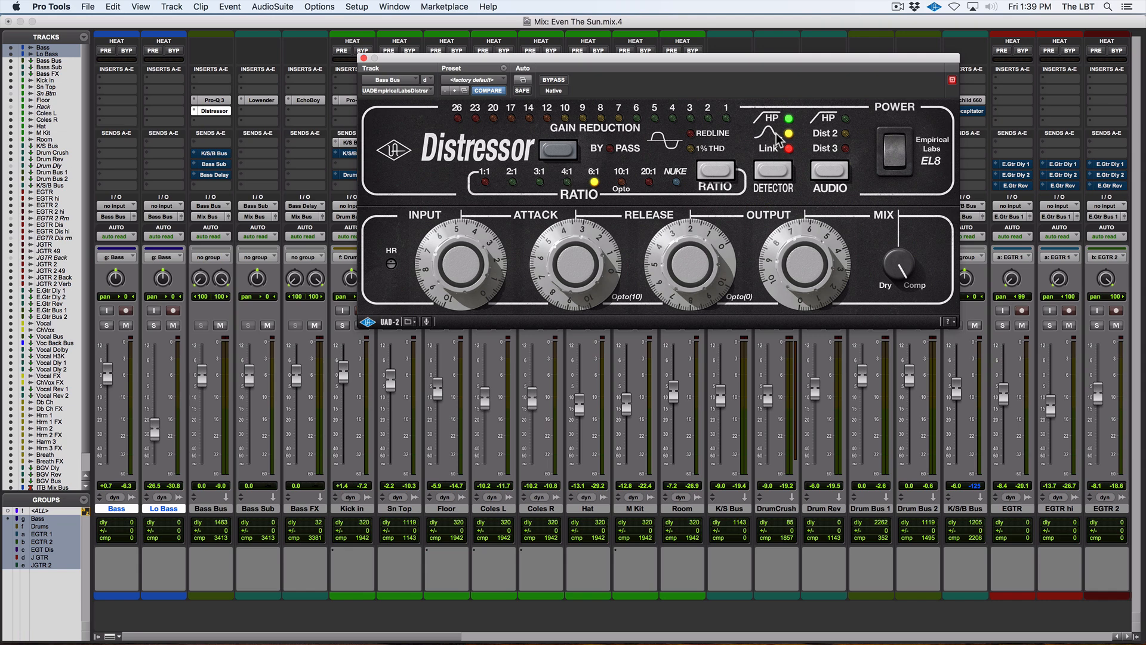
- Raise the 898 Hz boost in the Bass Bus EQ to about +2.35 dB
{"action": "left_click", "coordinate": [209, 101]}
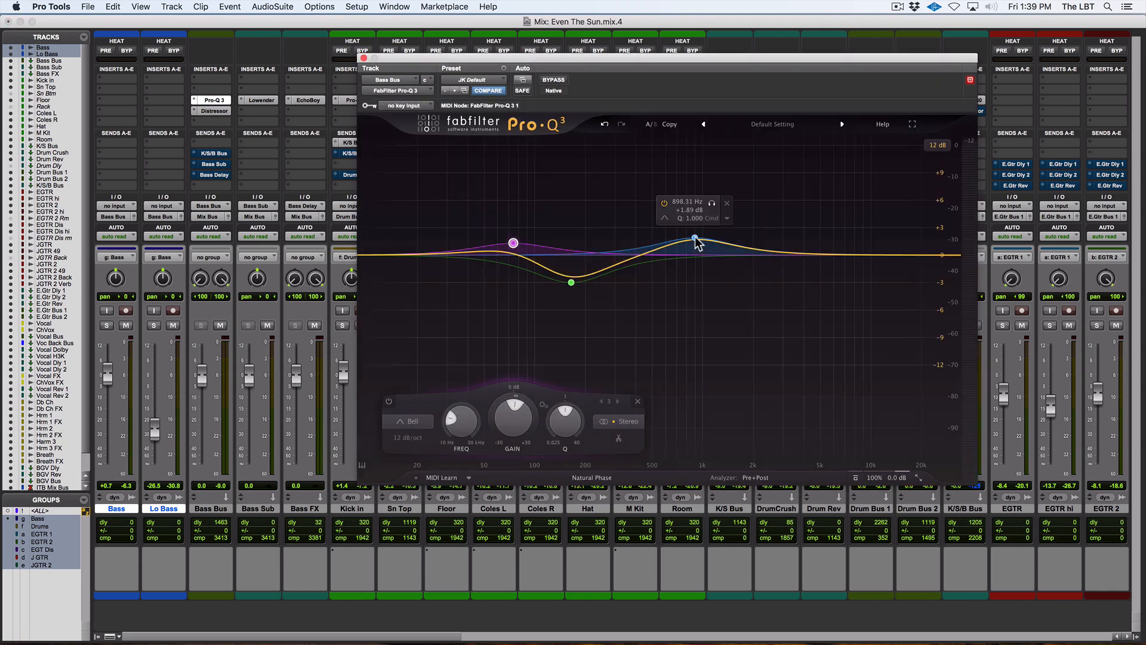
{"action": "left_click_drag", "start_coordinate": [695, 239], "coordinate": [693, 233]}
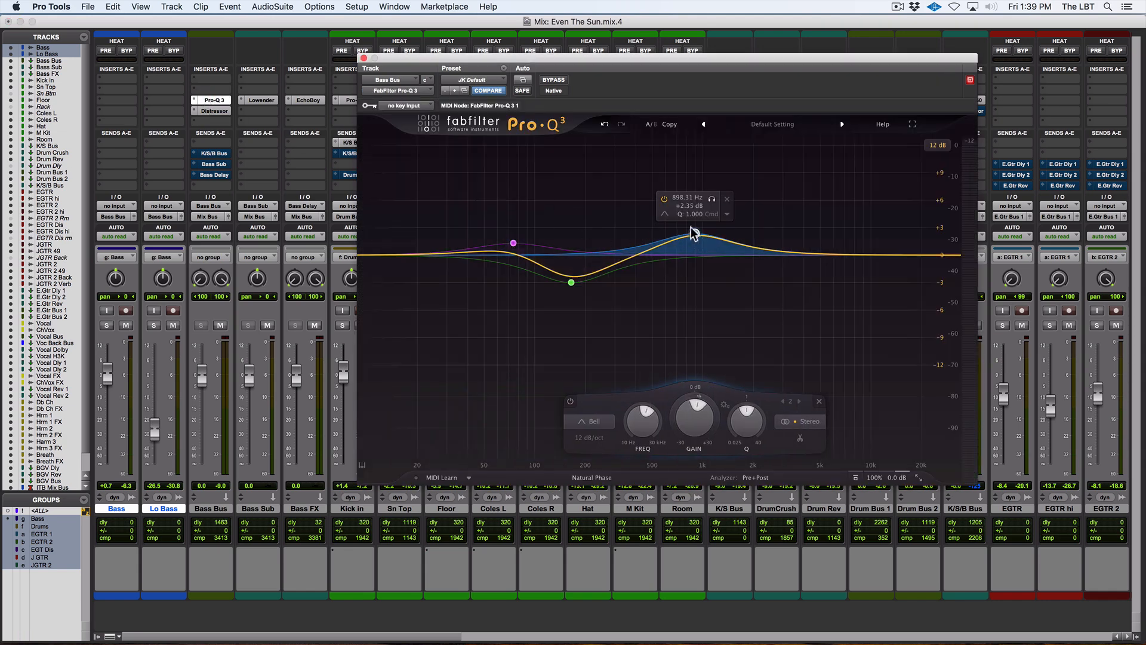
{"action": "left_click", "coordinate": [363, 58]}
- Set the Bass Bus Distressor's input just above 5 and its output to about 6, fine-tuning attack and release
{"action": "left_click", "coordinate": [203, 112]}
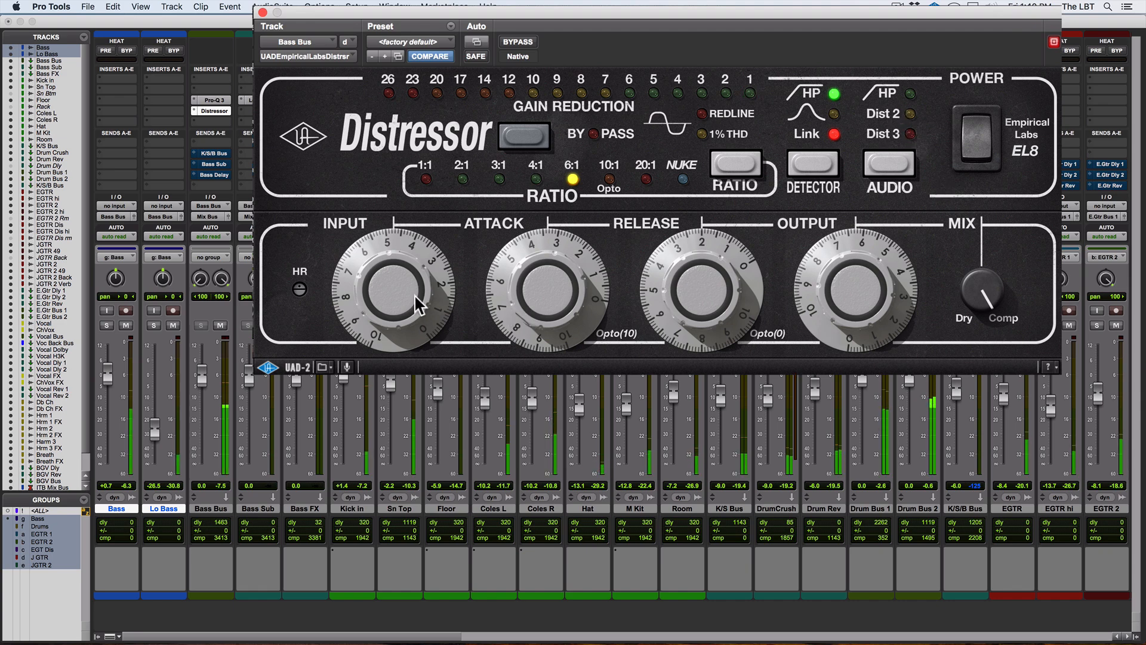
{"action": "left_click_drag", "start_coordinate": [422, 299], "coordinate": [415, 293]}
{"action": "scroll", "coordinate": [415, 294], "scroll_direction": "up", "scroll_amount": 5}
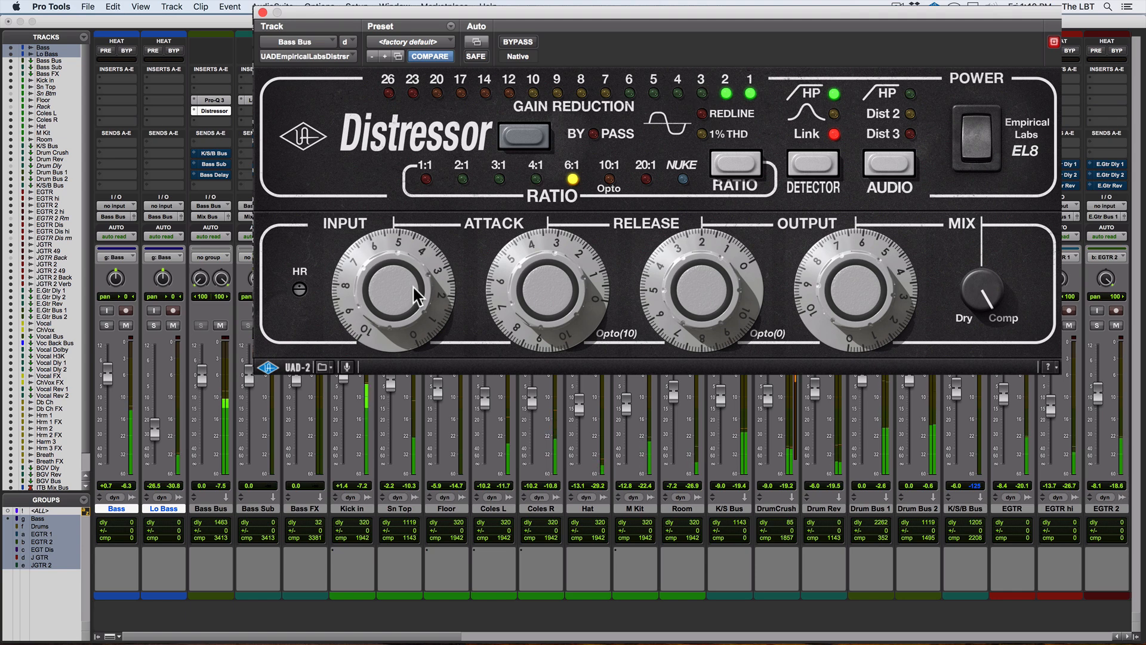
{"action": "left_click_drag", "start_coordinate": [869, 291], "coordinate": [870, 294]}
{"action": "left_click_drag", "start_coordinate": [679, 290], "coordinate": [679, 288]}
{"action": "left_click_drag", "start_coordinate": [533, 282], "coordinate": [539, 289]}
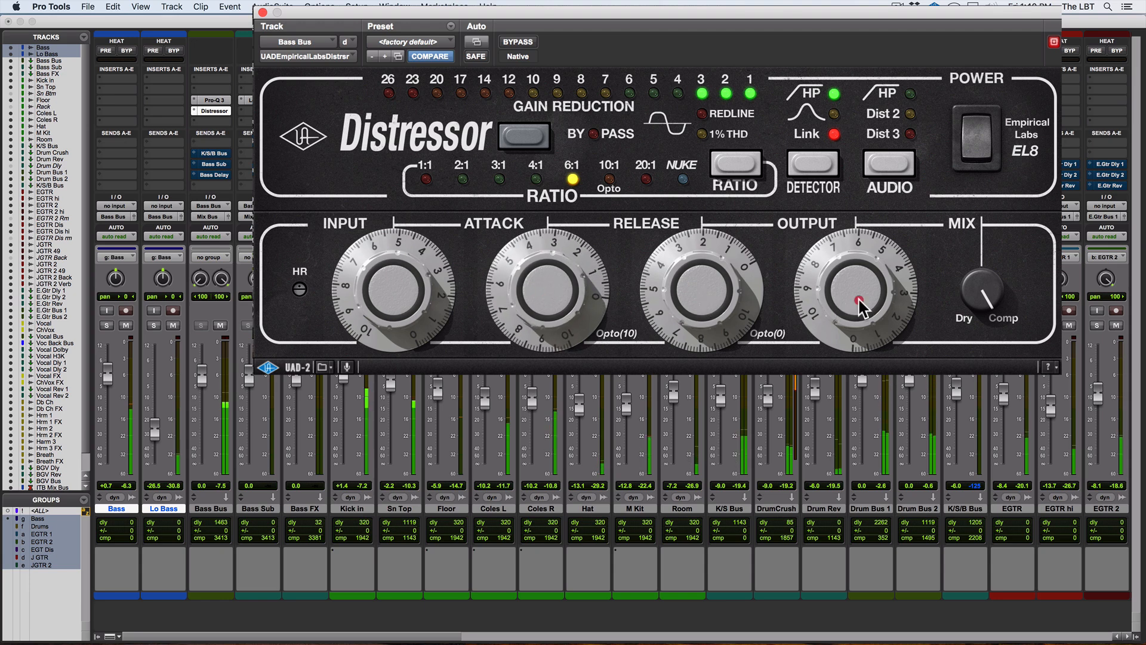
{"action": "left_click_drag", "start_coordinate": [860, 301], "coordinate": [860, 308]}
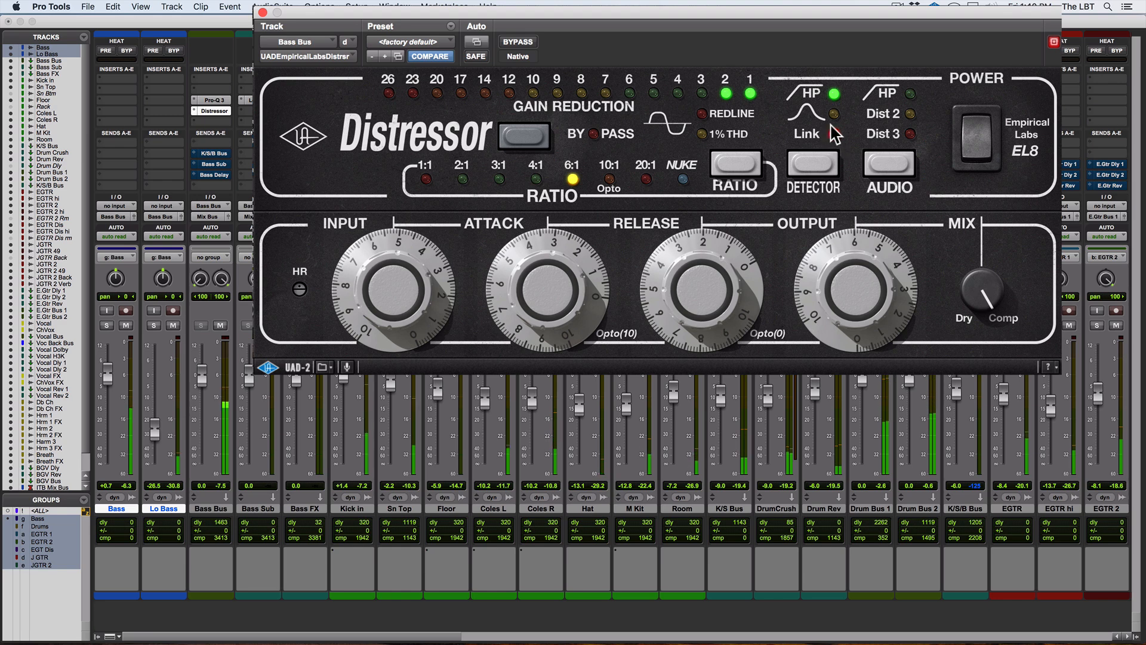
- Compare the Distressor's detector options during playback, toggling band emphasis and Link and finishing with HP and Link engaged
{"action": "left_click", "coordinate": [834, 115]}
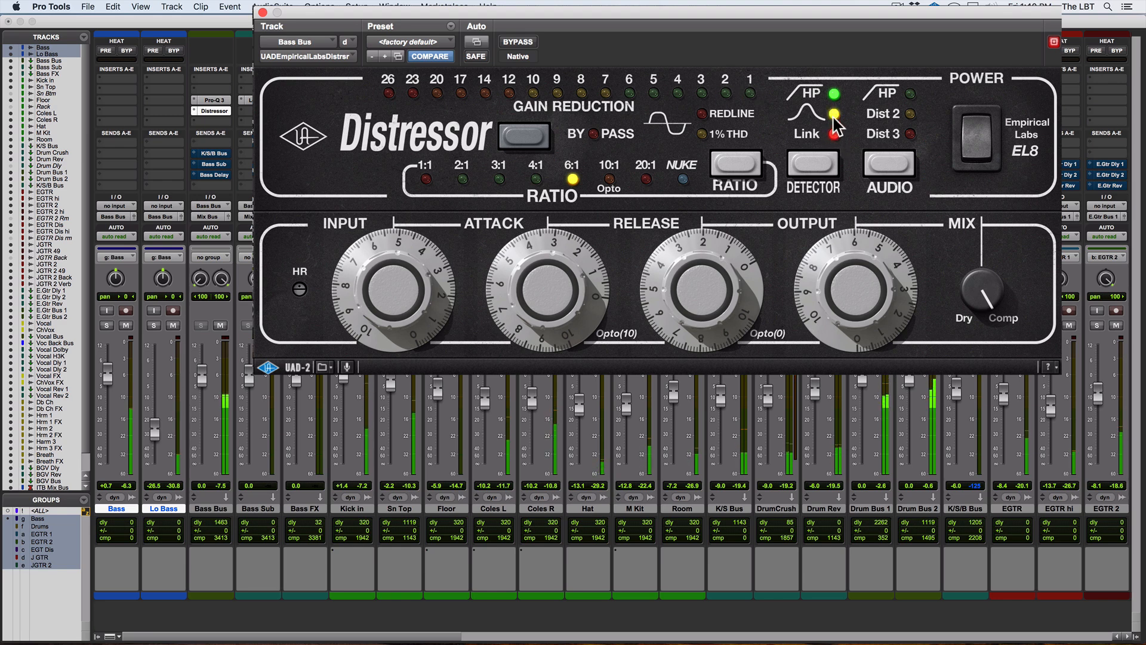
{"action": "left_click", "coordinate": [835, 115]}
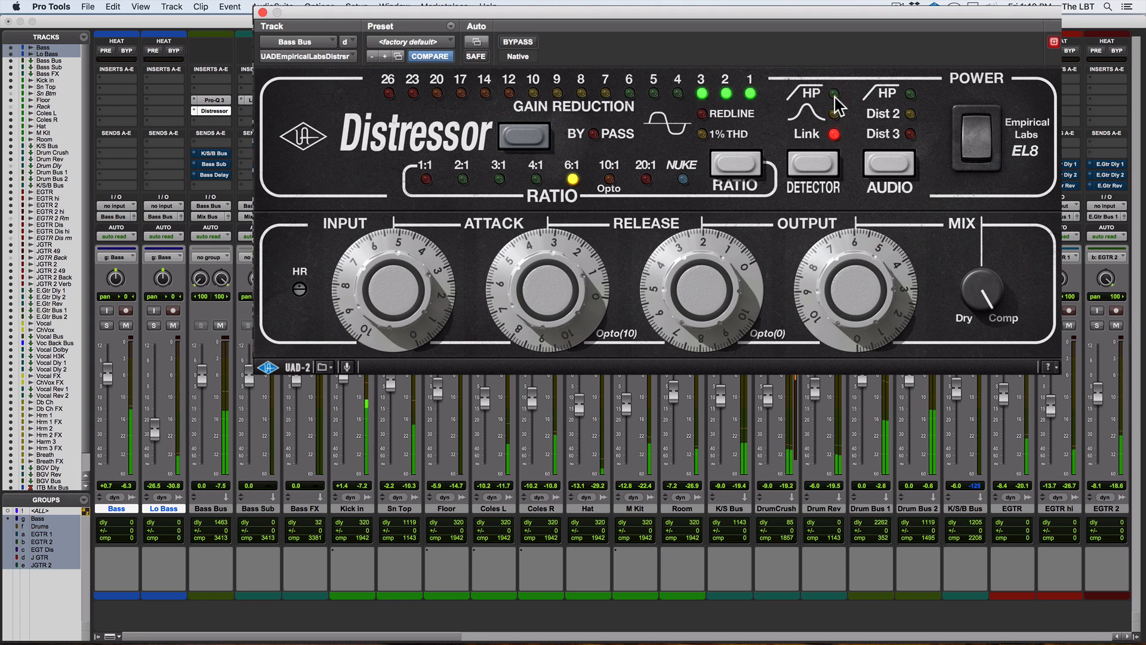
{"action": "left_click", "coordinate": [835, 113]}
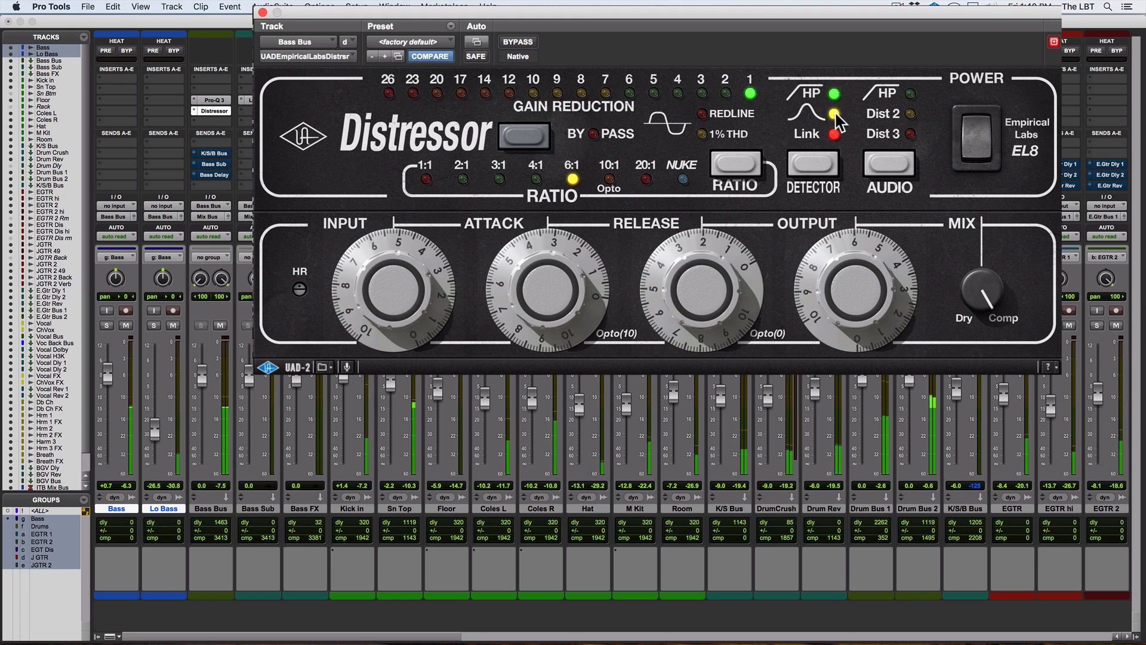
{"action": "left_click", "coordinate": [834, 113]}
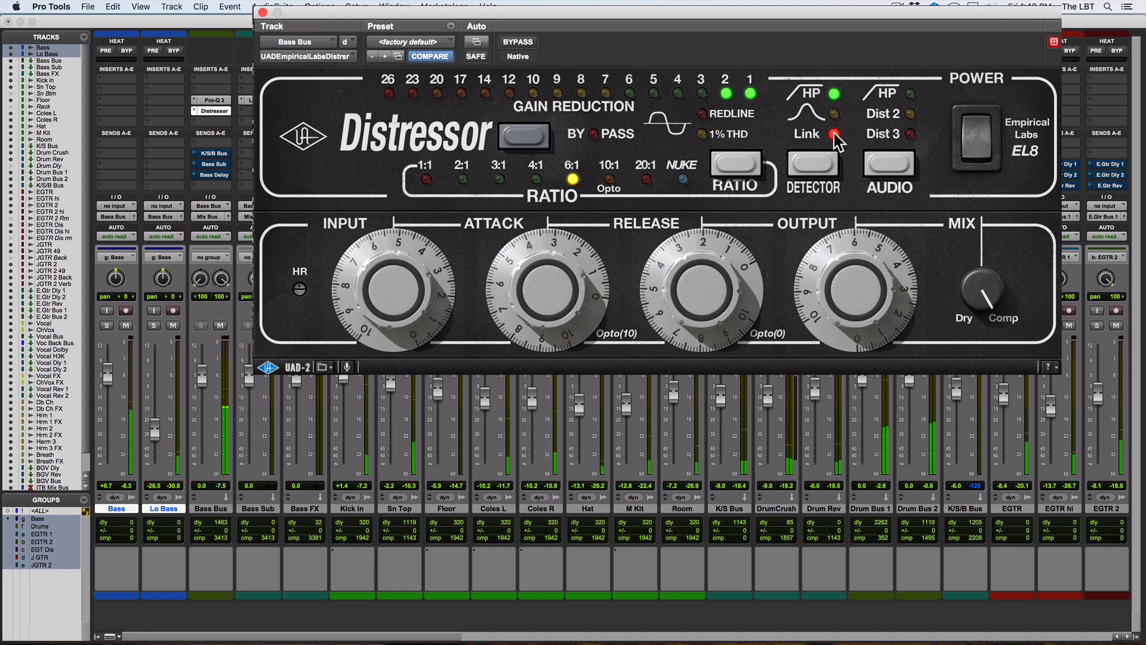
{"action": "left_click", "coordinate": [834, 133]}
{"action": "left_click", "coordinate": [835, 133]}
- Compare the Distressor's Dist 2 and Dist 3 audio modes on the bass and leave Dist 3 engaged
{"action": "left_click", "coordinate": [909, 113]}
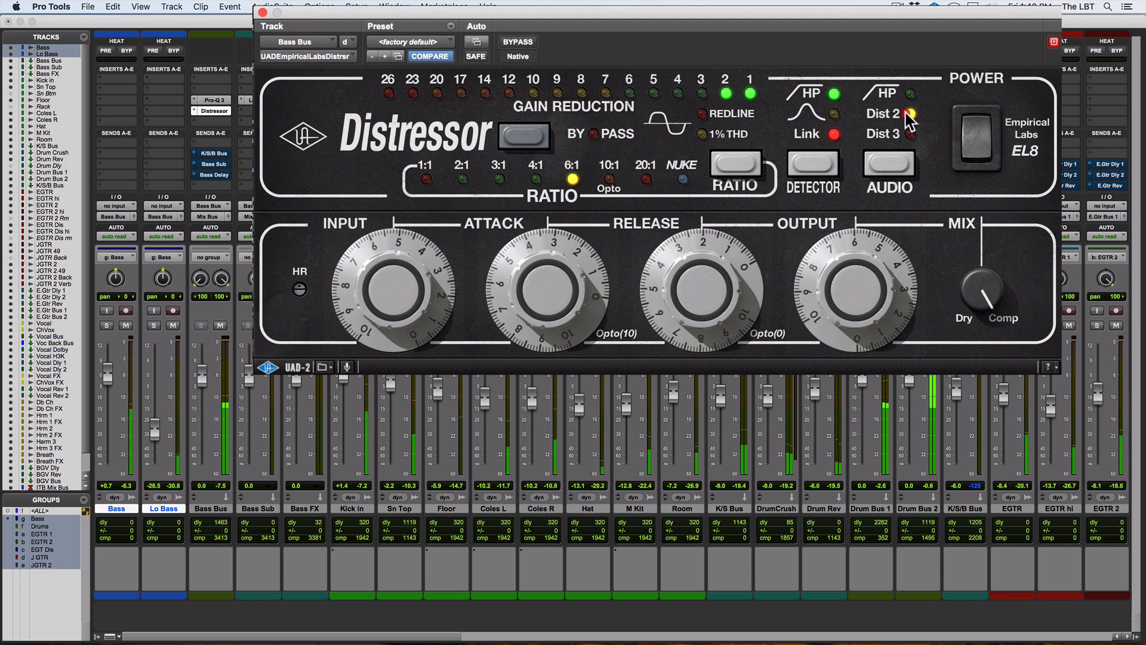
{"action": "left_click", "coordinate": [911, 135]}
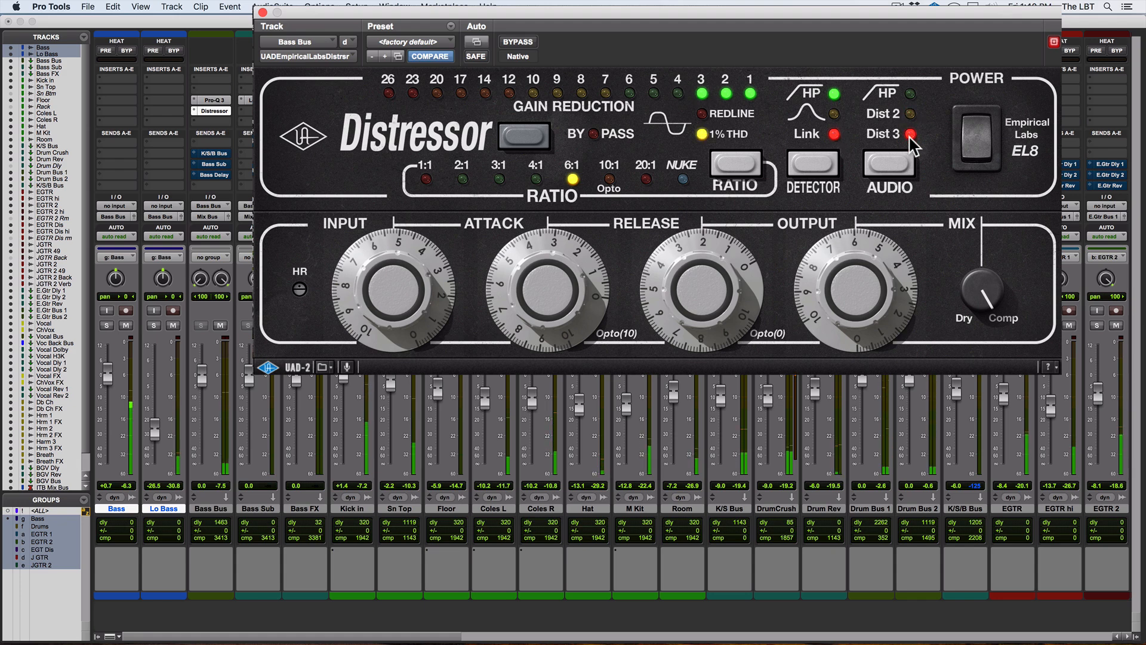
{"action": "left_click", "coordinate": [910, 114]}
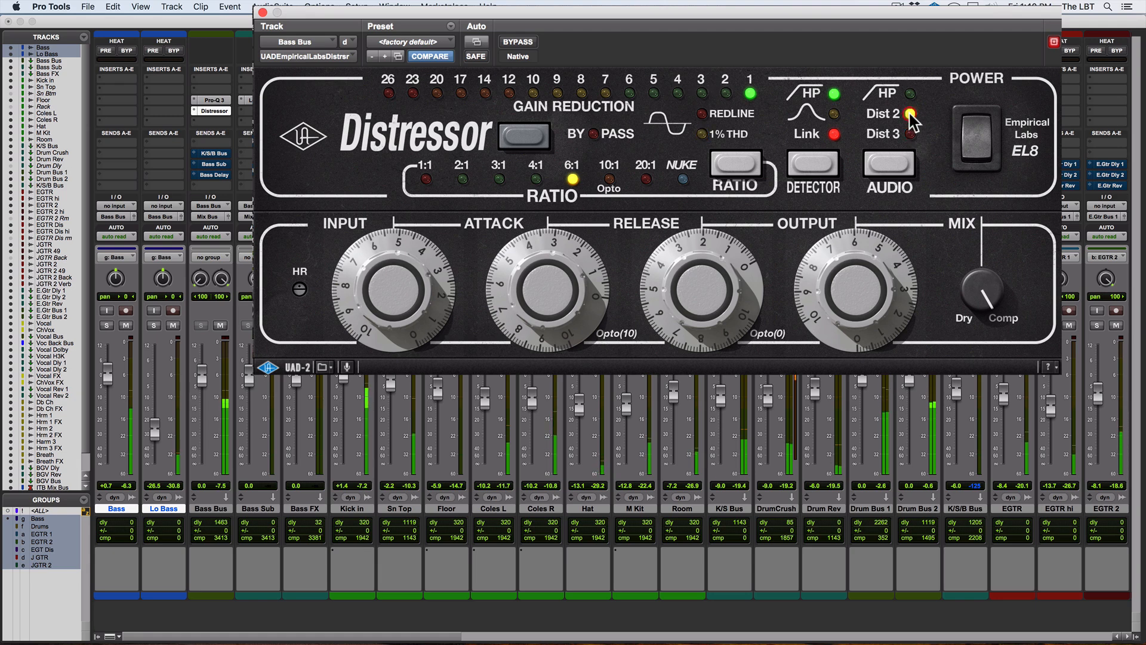
{"action": "left_click", "coordinate": [910, 135]}
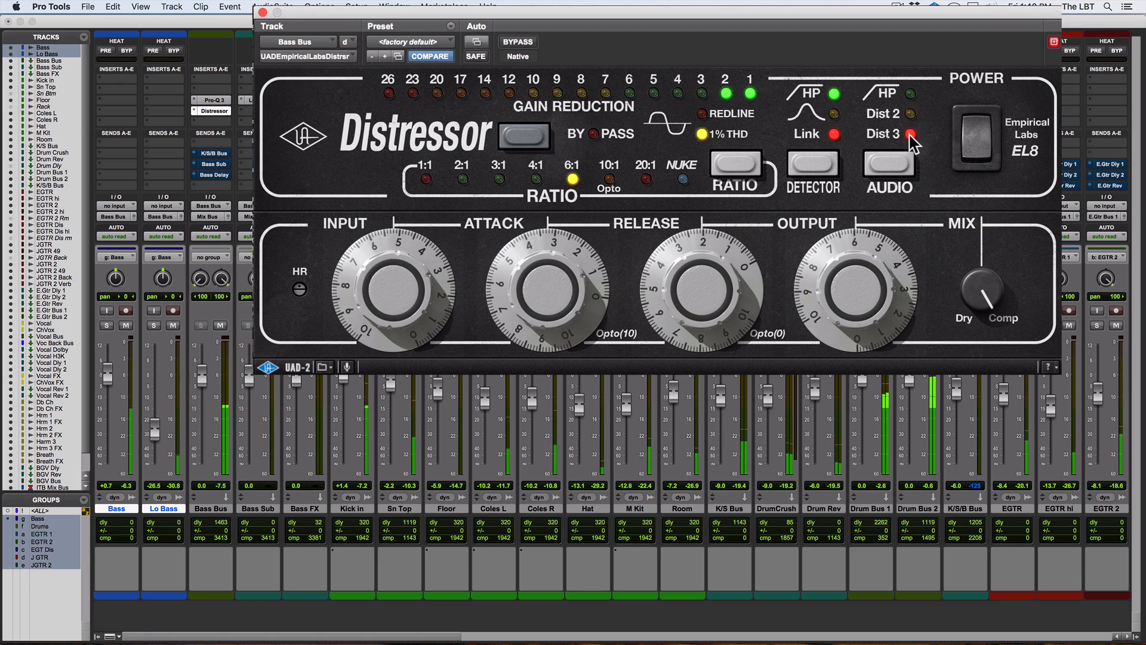
{"action": "left_click", "coordinate": [910, 134]}
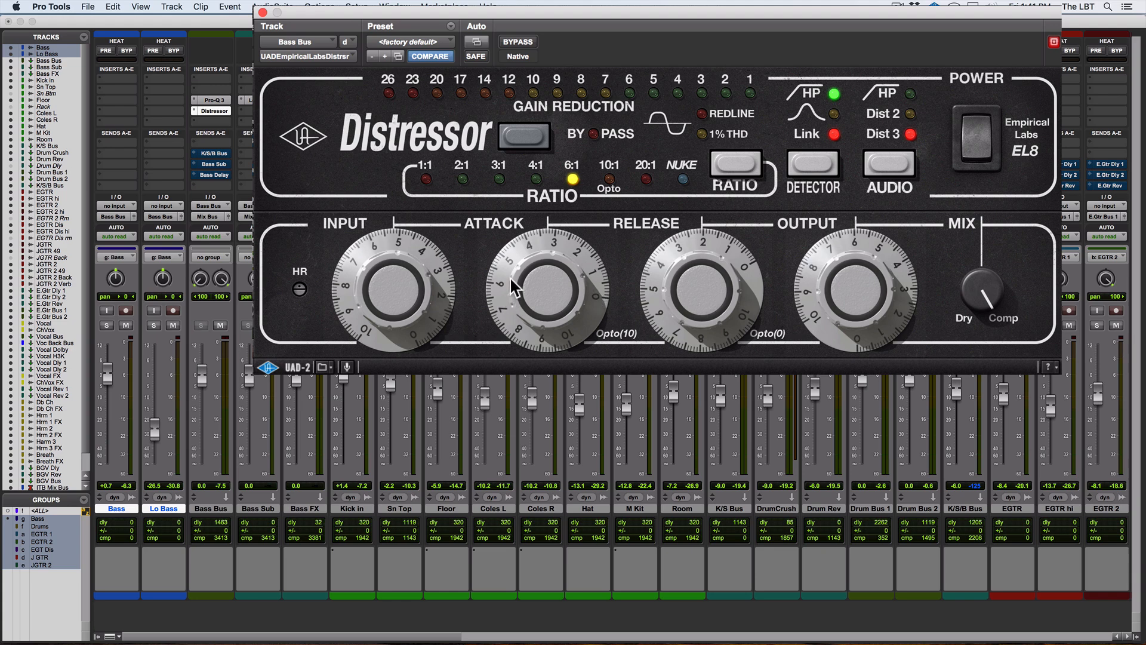
- Fine-tune the Bass Bus Distressor's attack and output, comparing Dist 3 off and on, and close the plug-in
{"action": "mouse_move", "coordinate": [532, 289]}
{"action": "left_mouse_down"}
{"action": "mouse_move", "coordinate": [535, 299]}
{"action": "mouse_move", "coordinate": [535, 288]}
{"action": "left_mouse_up"}
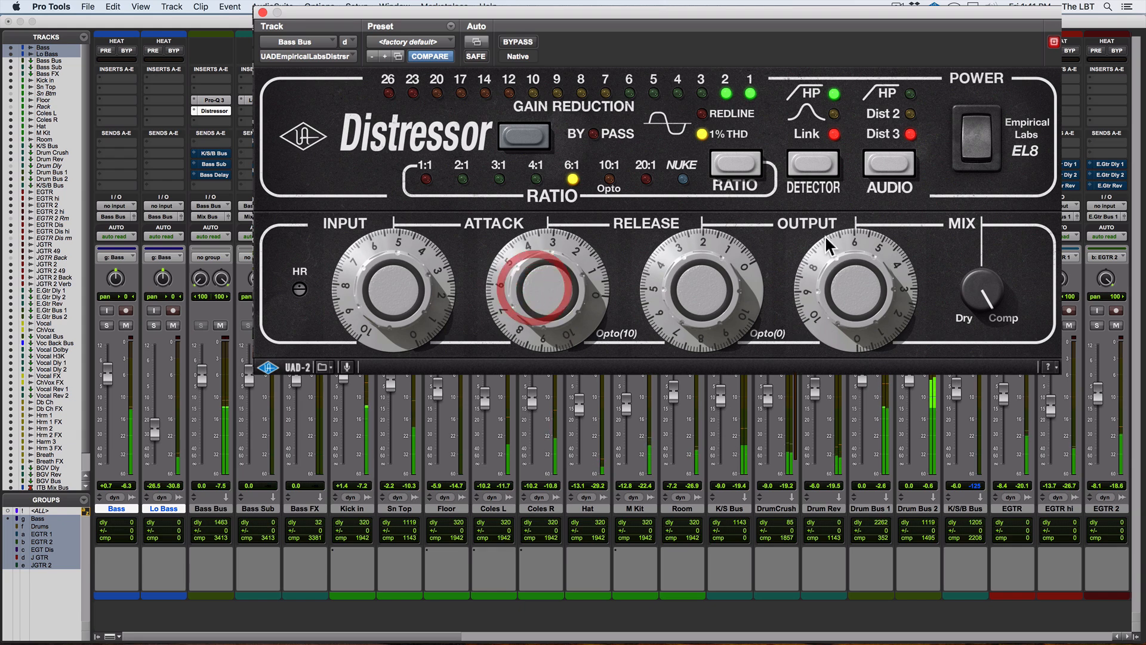
{"action": "left_click", "coordinate": [911, 134]}
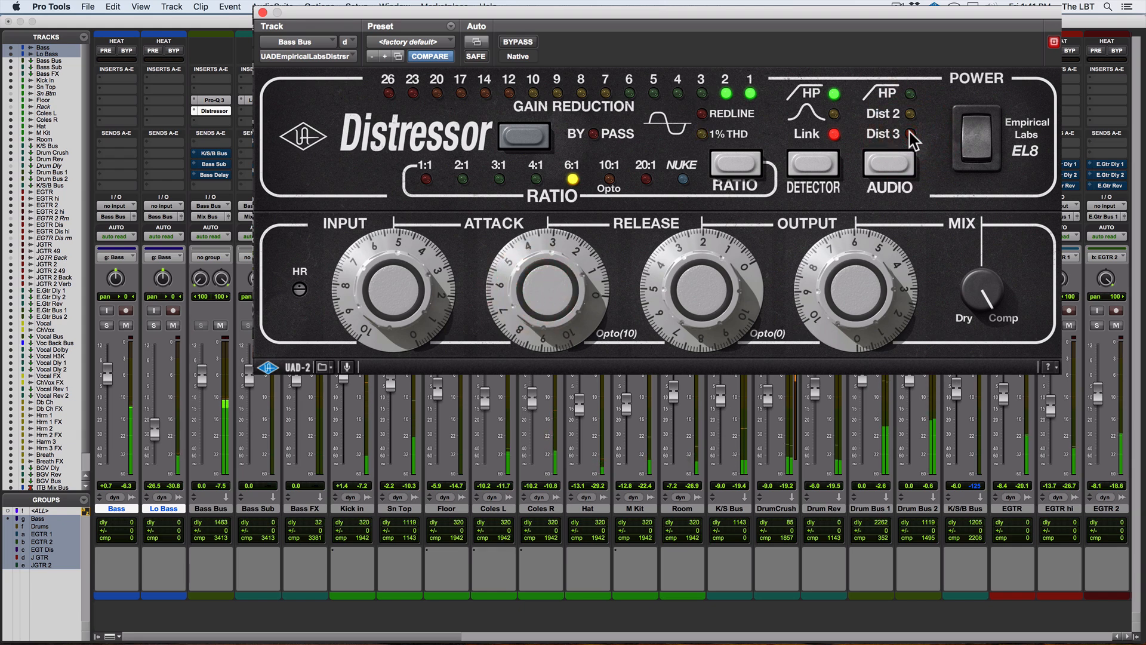
{"action": "left_click", "coordinate": [910, 134]}
{"action": "left_click_drag", "start_coordinate": [567, 282], "coordinate": [570, 292]}
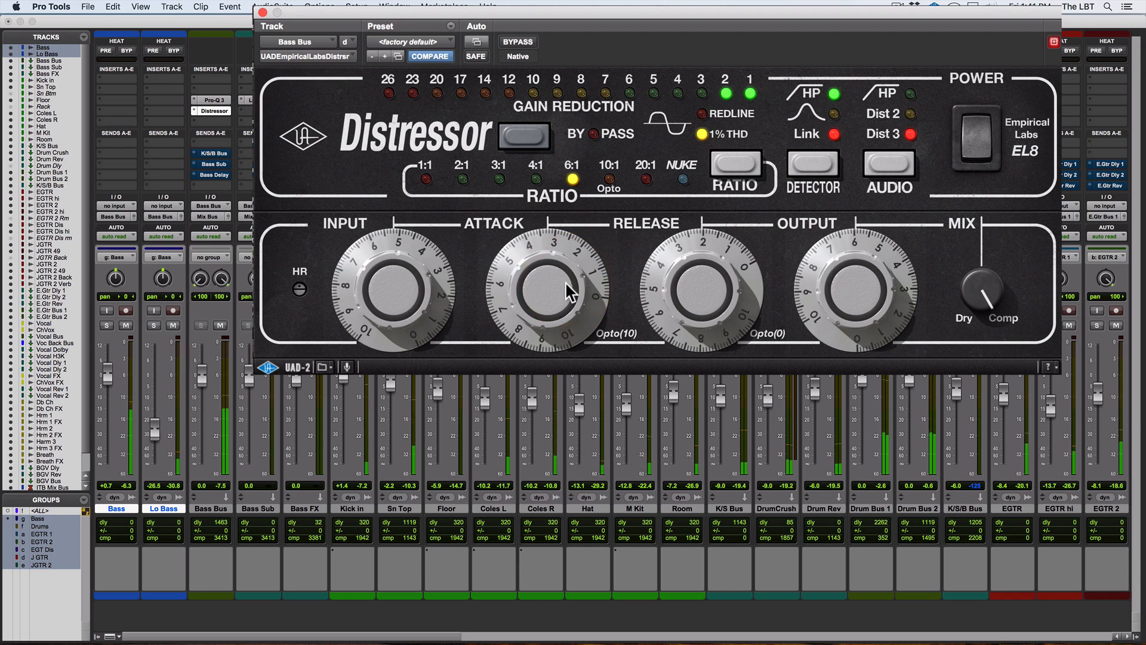
{"action": "left_click_drag", "start_coordinate": [901, 294], "coordinate": [892, 294]}
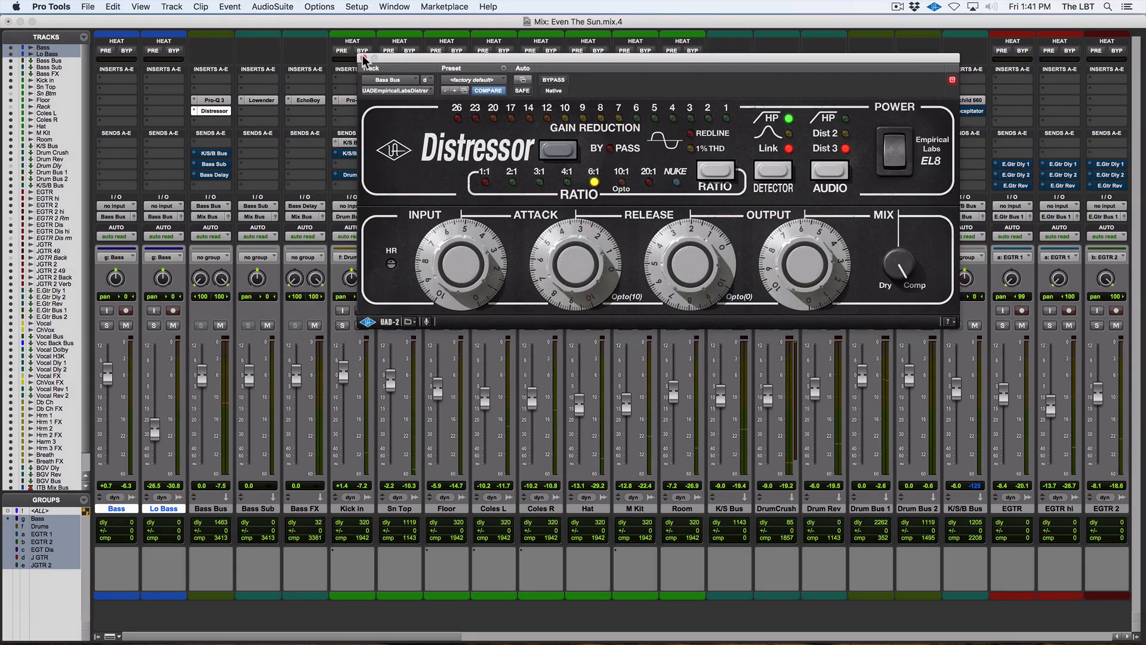
{"action": "left_click", "coordinate": [359, 53]}
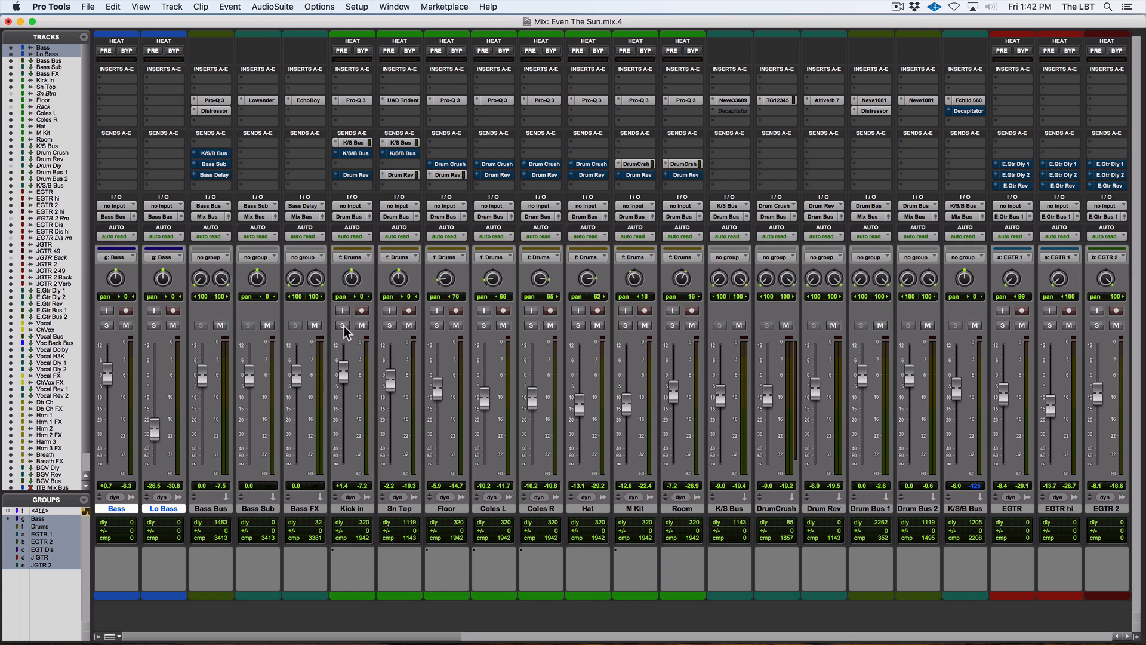
- Open the ATR-102 on the ITB Mix Bus, move it beside the drum channels, and keep its window open independently of other plug-ins
{"action": "left_click_drag", "start_coordinate": [459, 638], "coordinate": [1142, 633]}
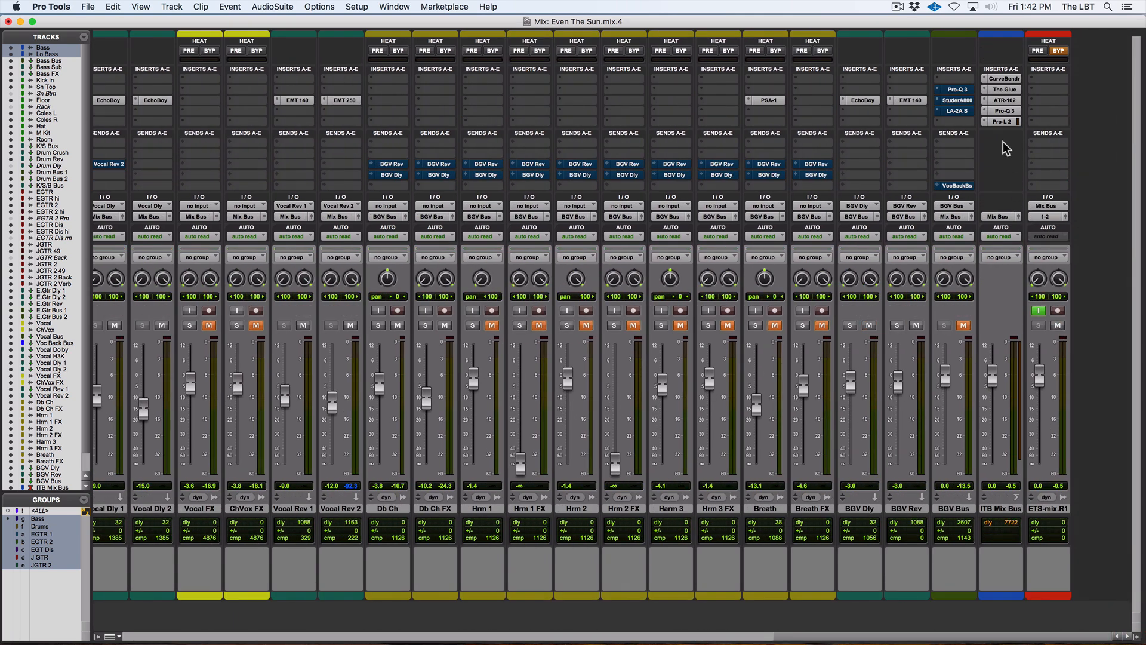
{"action": "left_click", "coordinate": [1004, 100]}
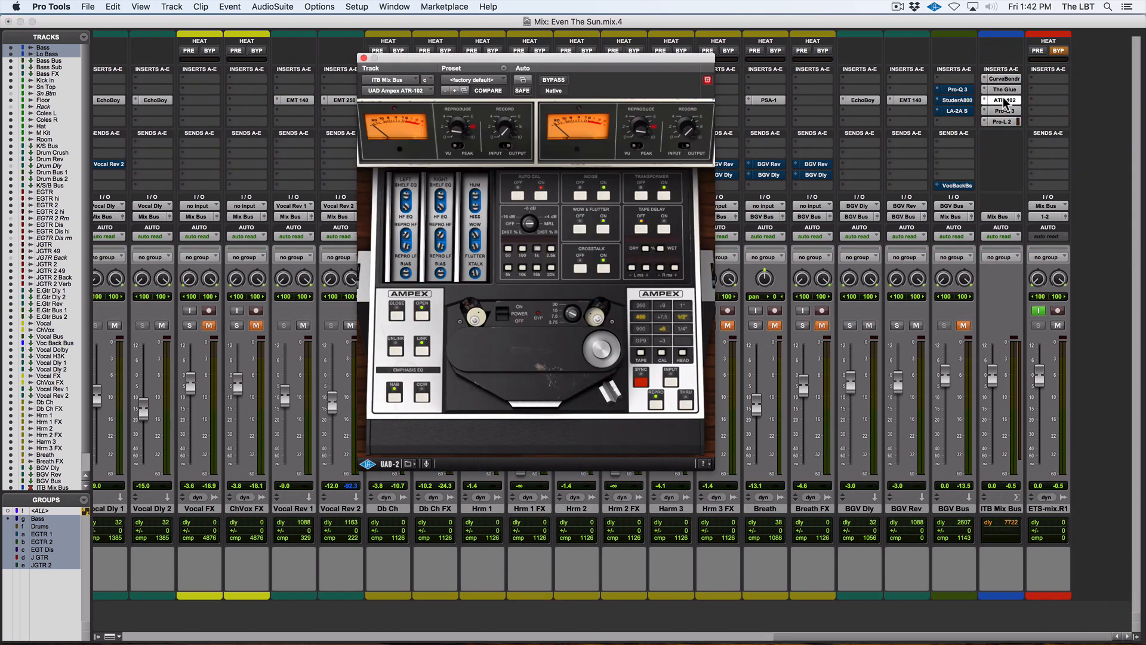
{"action": "left_click_drag", "start_coordinate": [815, 641], "coordinate": [120, 638]}
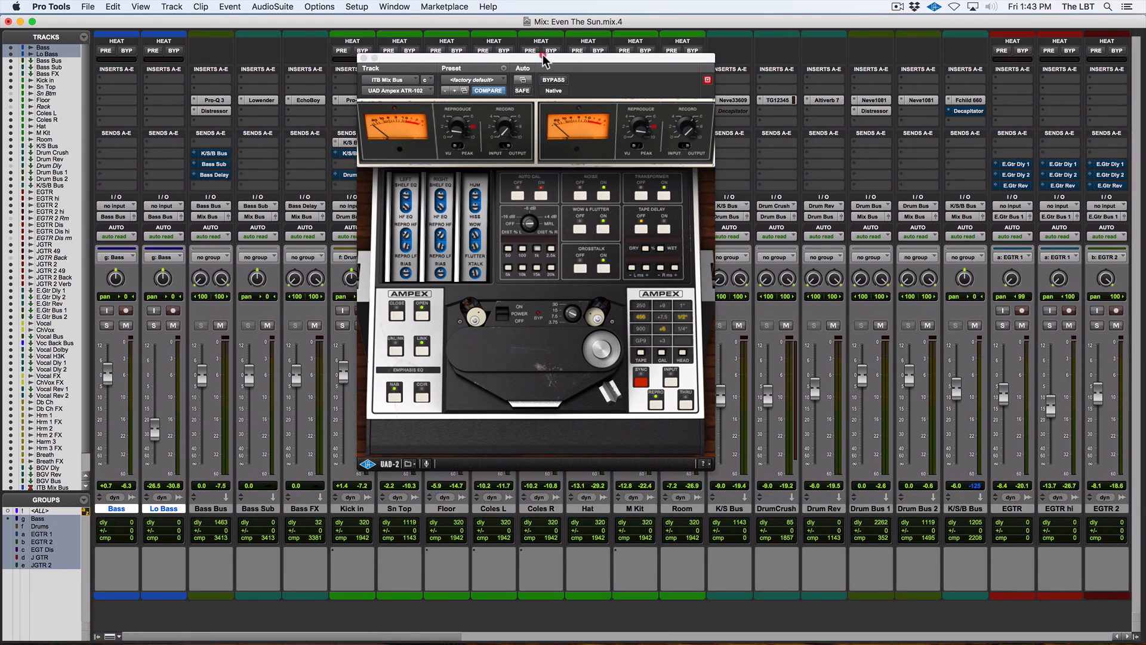
{"action": "left_click_drag", "start_coordinate": [545, 60], "coordinate": [787, 63]}
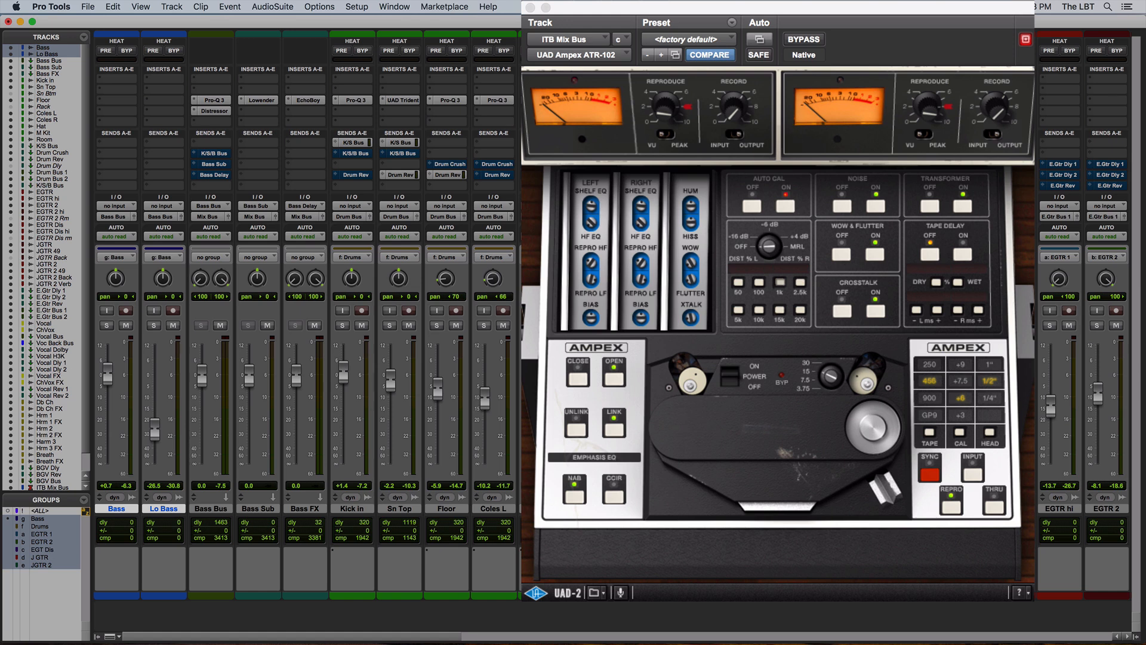
{"action": "left_click", "coordinate": [1026, 39]}
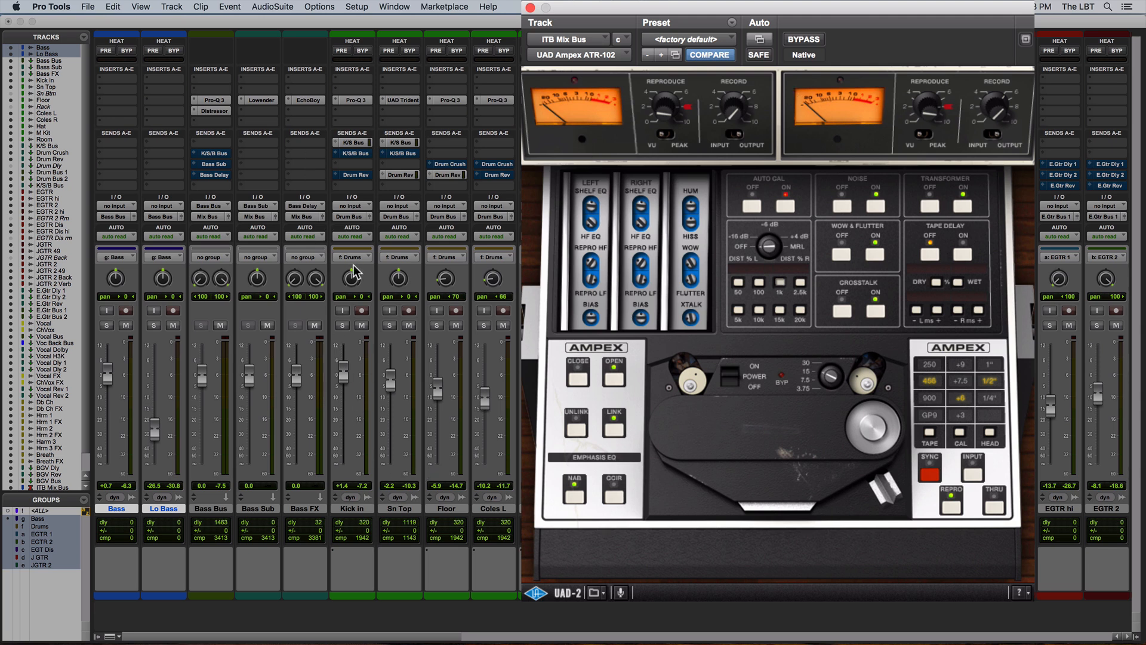
- Solo Kick in during playback and compare it with and without the Bass track, leaving both soloed
{"action": "left_click", "coordinate": [343, 327]}
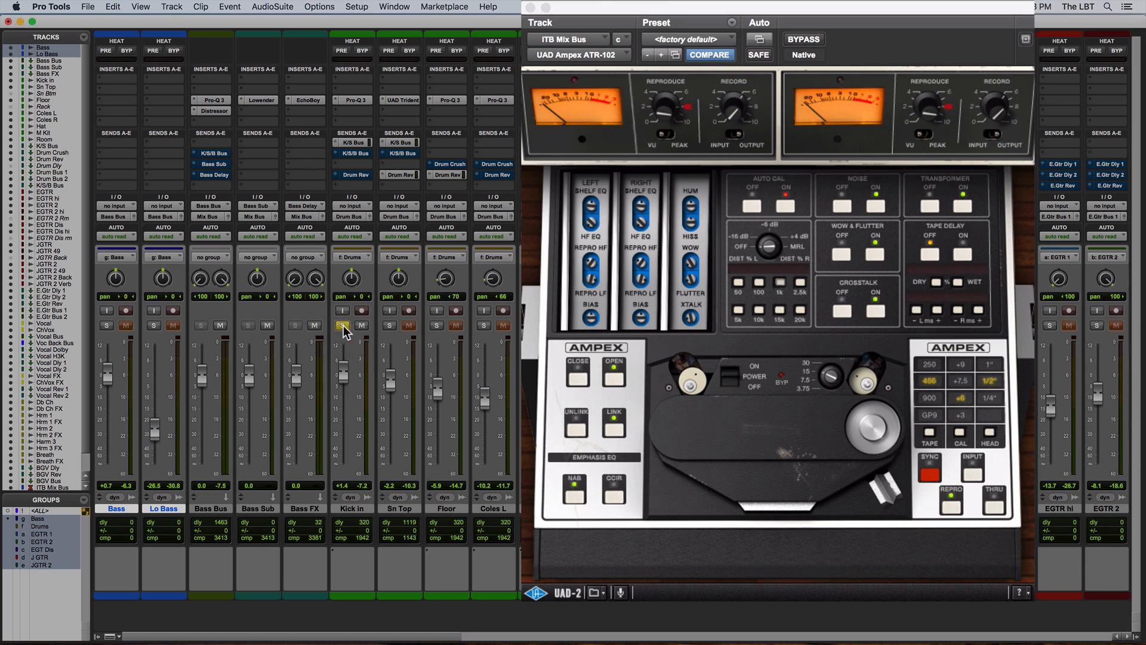
{"action": "key", "text": "space"}
{"action": "left_click", "coordinate": [106, 325]}
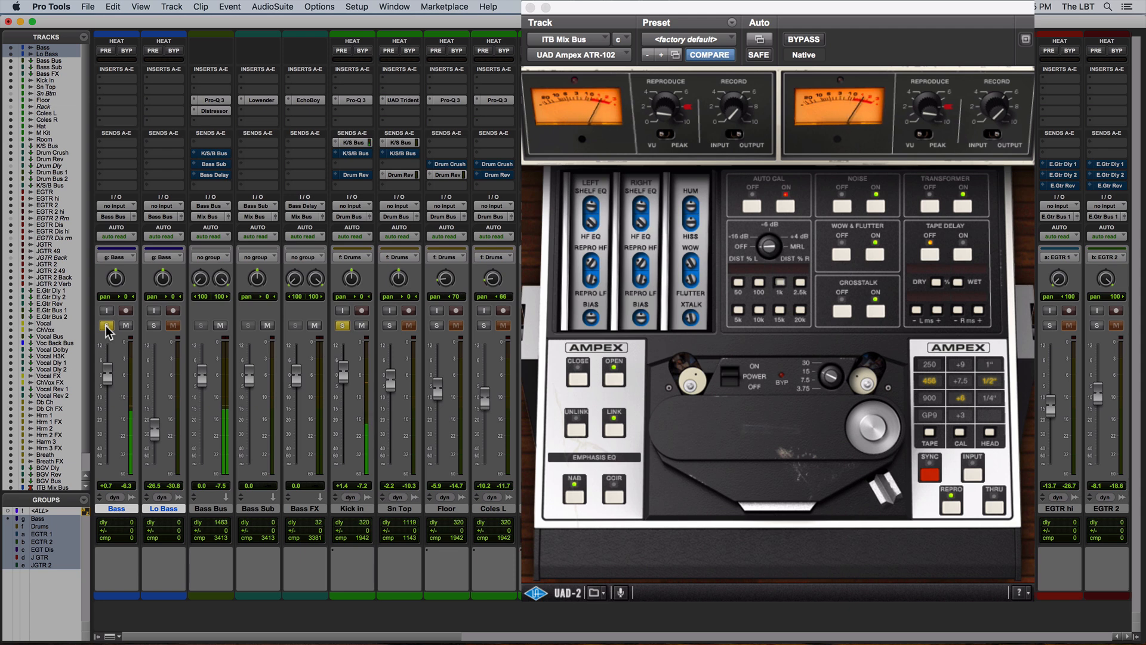
{"action": "left_click", "coordinate": [105, 326]}
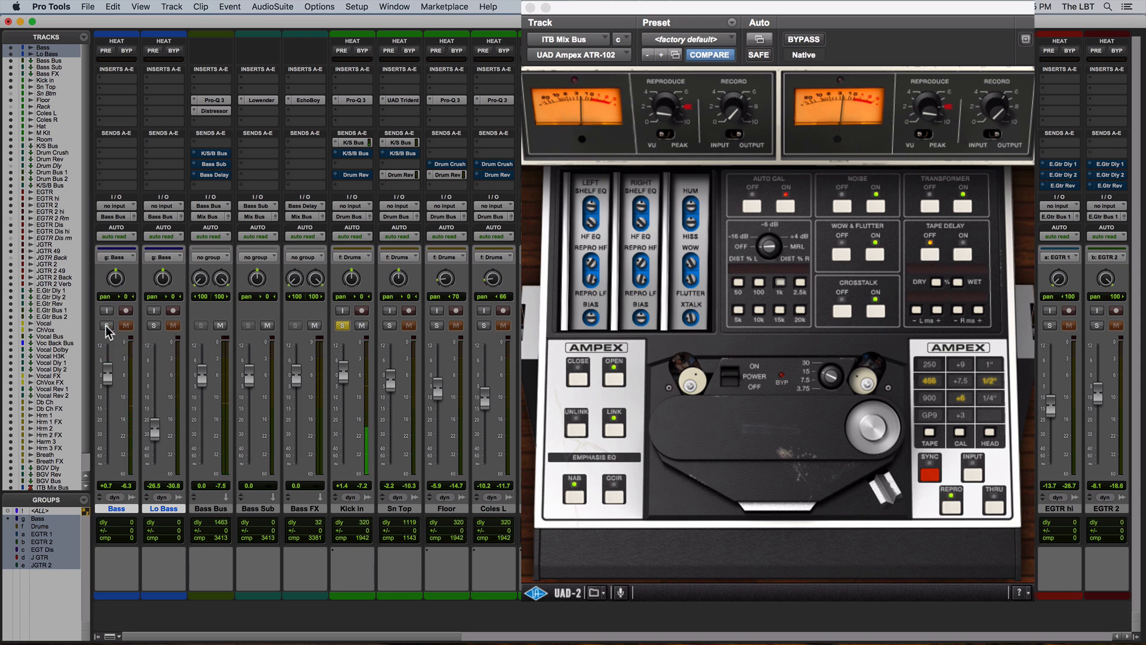
{"action": "left_click", "coordinate": [106, 325]}
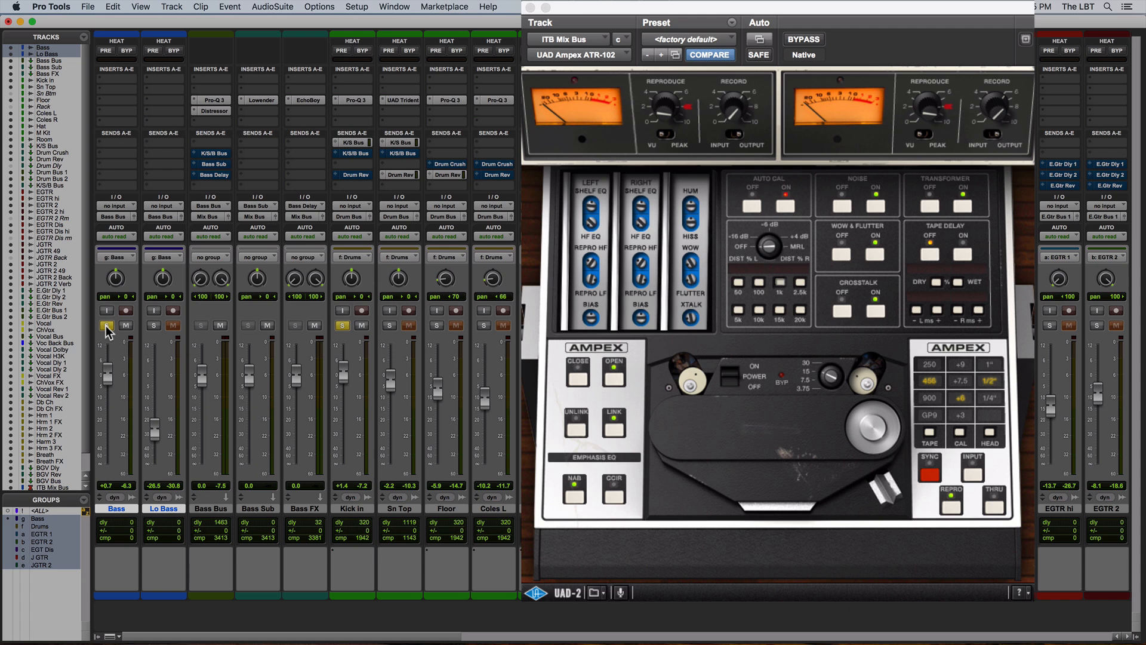
- Add a bell boost of about +1.24 dB at about 36 Hz in the Kick in track's Pro-Q 3
{"action": "left_click", "coordinate": [357, 100]}
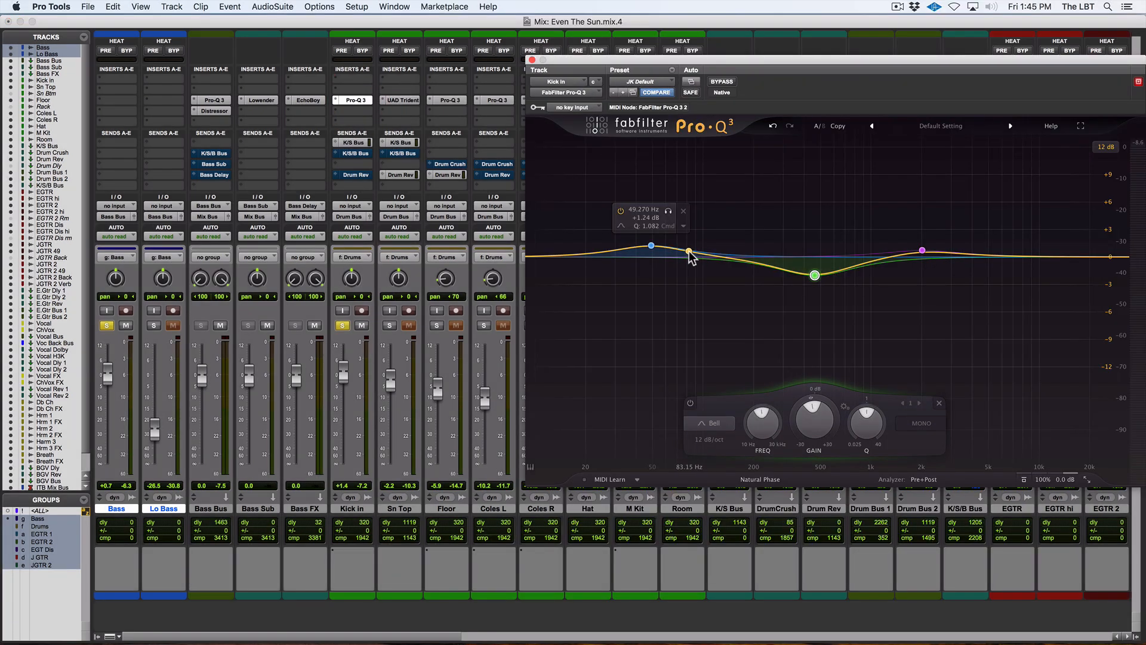
{"action": "left_click_drag", "start_coordinate": [689, 253], "coordinate": [631, 250]}
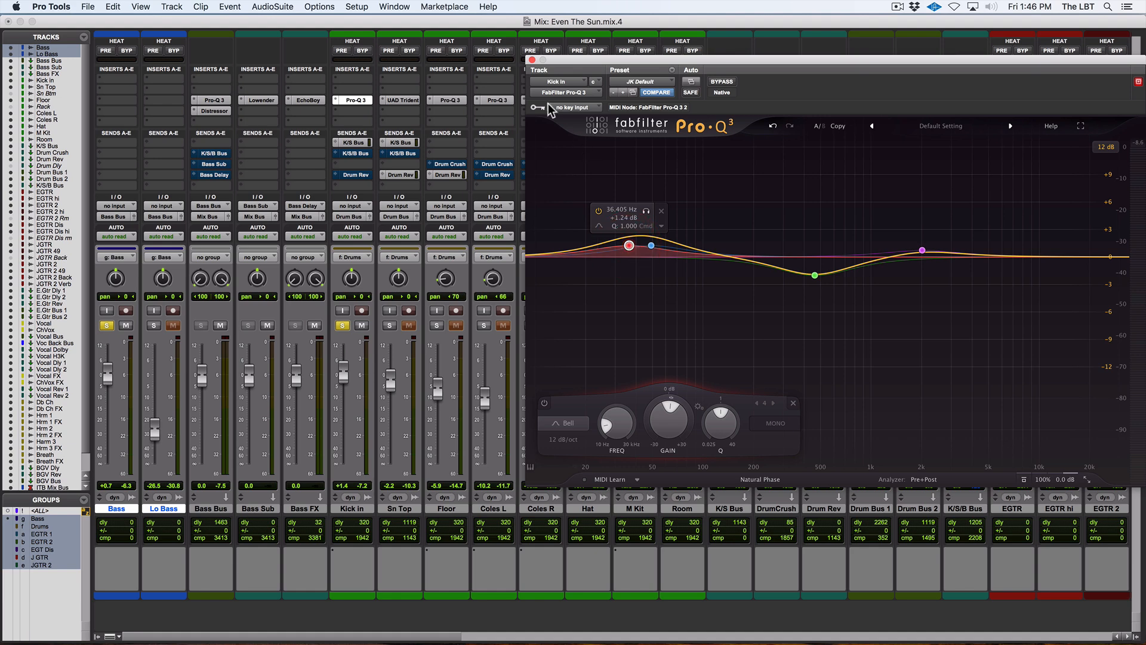
{"action": "left_click", "coordinate": [530, 61]}
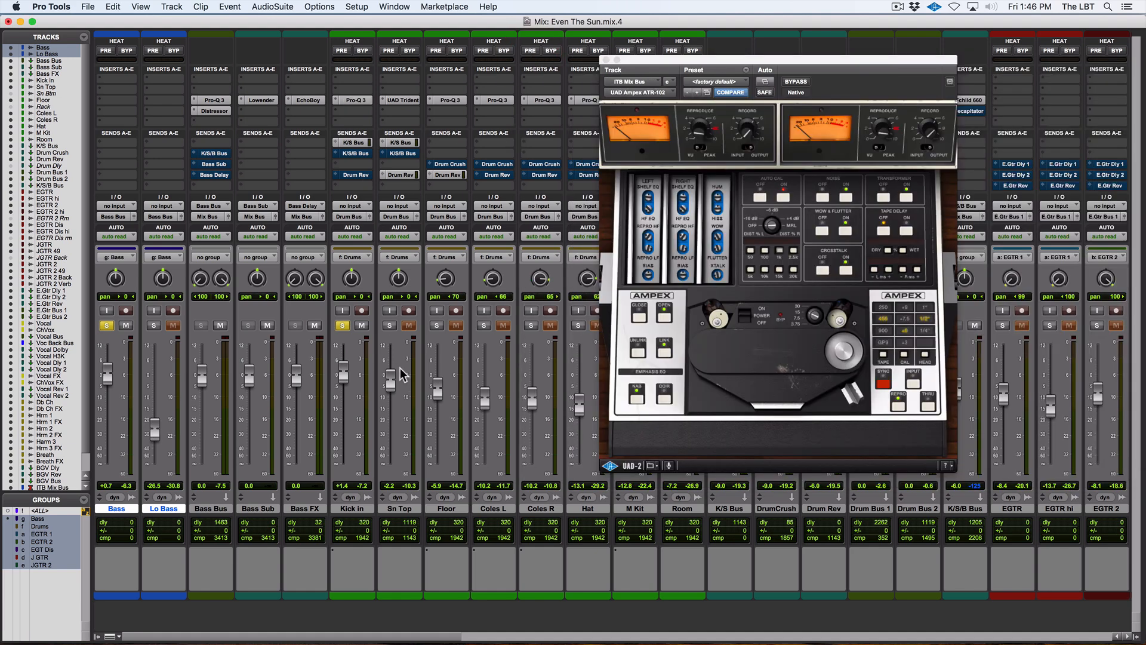
- Audition the kick with and without the bass, and compare the kick's 36 Hz EQ boost on and off
{"action": "left_click", "coordinate": [112, 328]}
{"action": "left_click", "coordinate": [108, 326]}
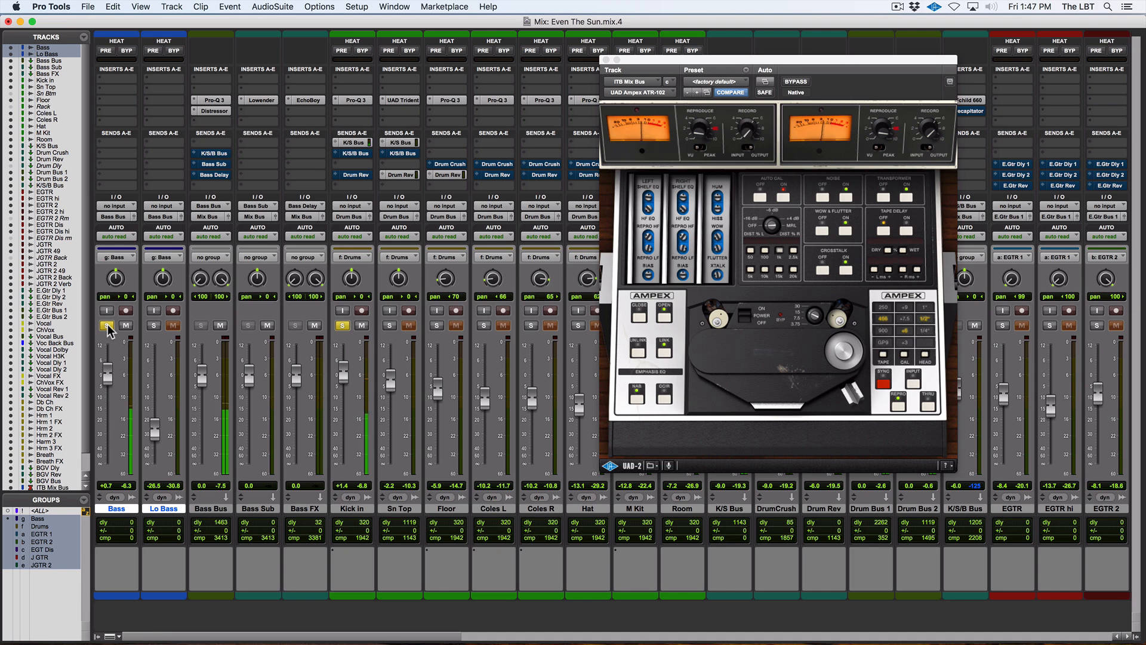
{"action": "left_click", "coordinate": [352, 100]}
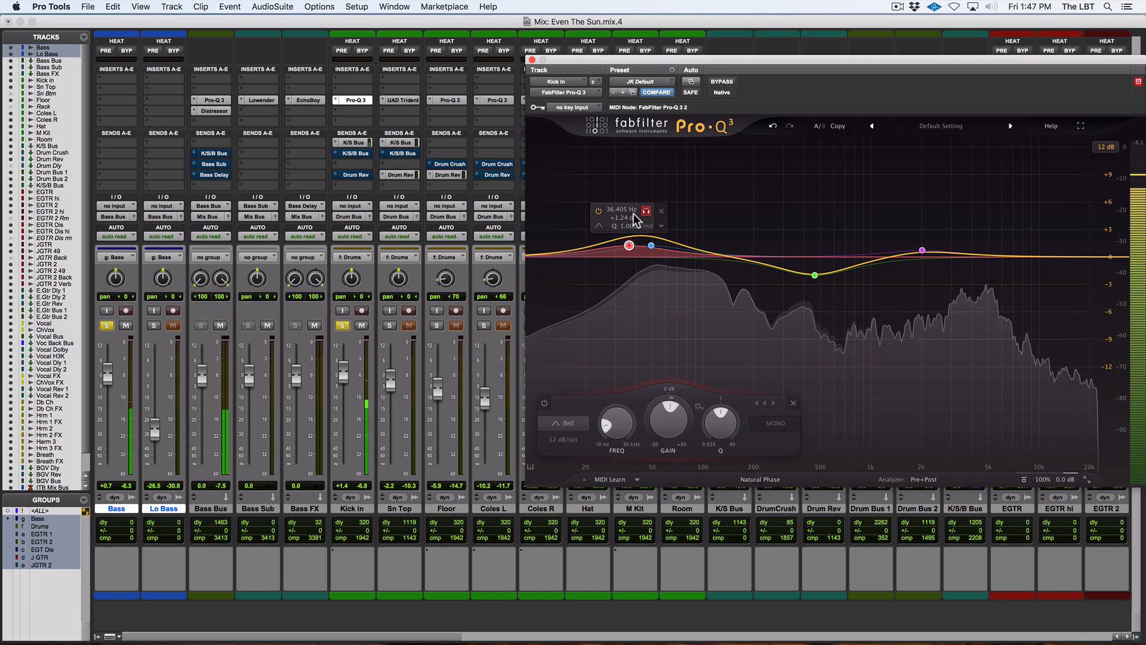
{"action": "left_click", "coordinate": [598, 211]}
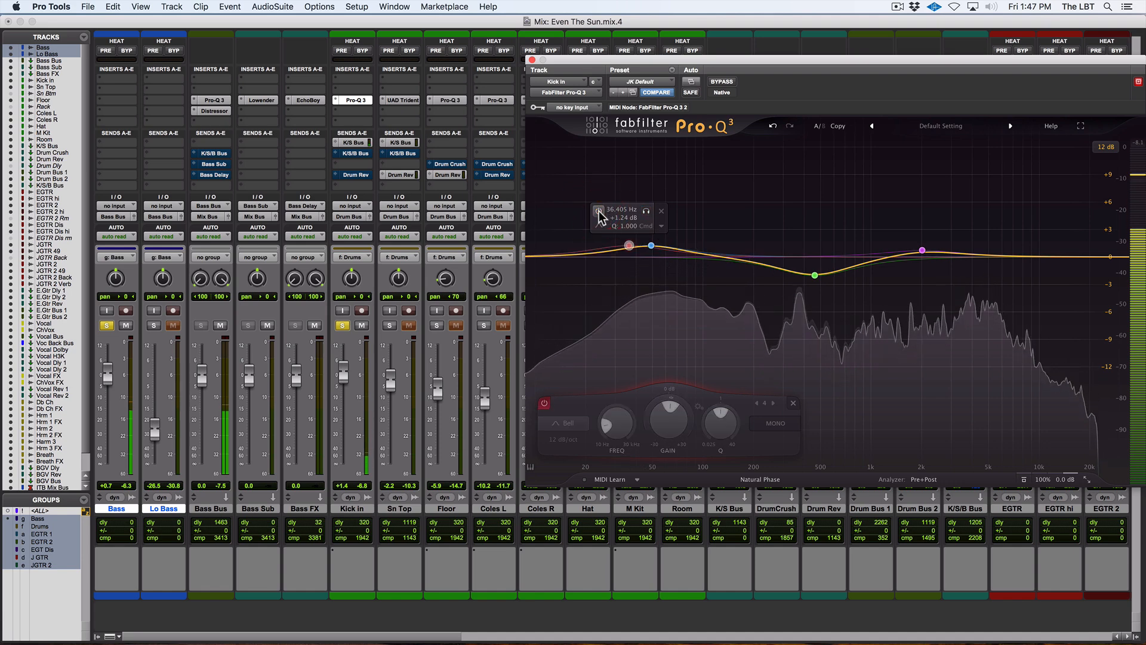
{"action": "left_click", "coordinate": [599, 211]}
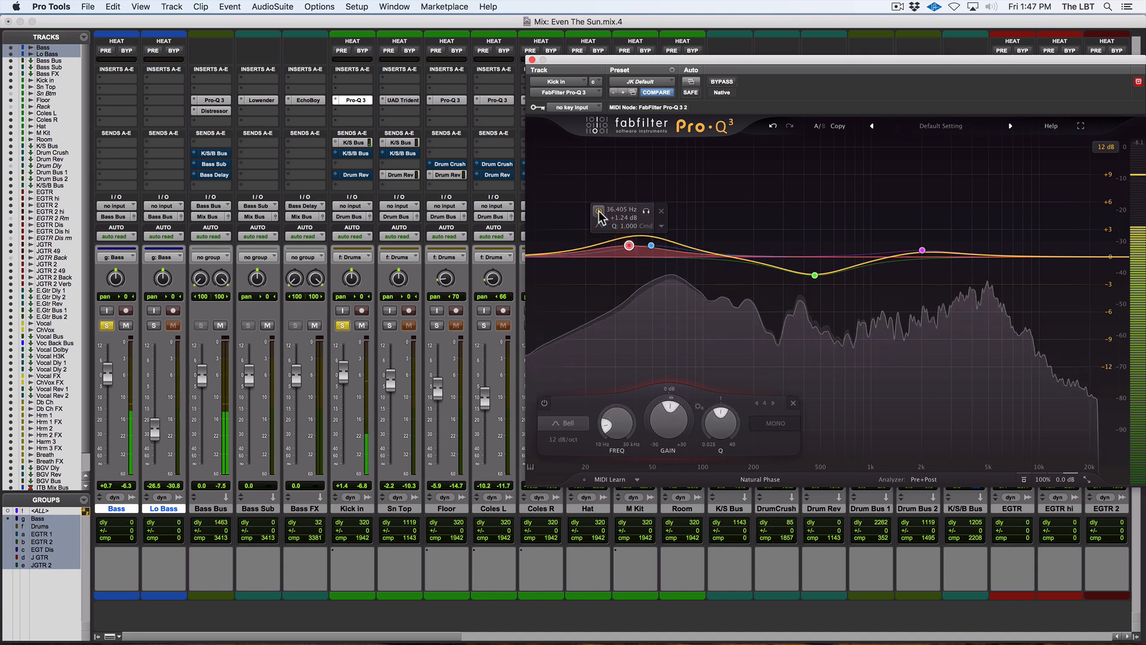
{"action": "left_click", "coordinate": [599, 211]}
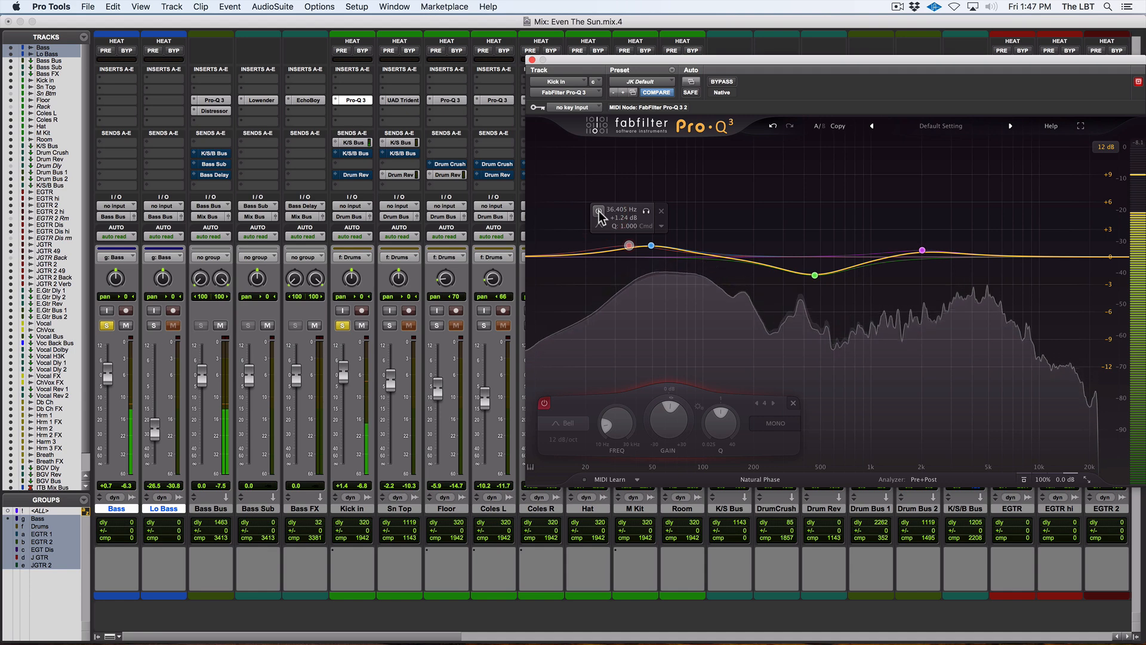
- Stop playback, delete the 36 Hz band from the Kick in EQ, and close the plug-in
{"action": "key", "text": "space"}
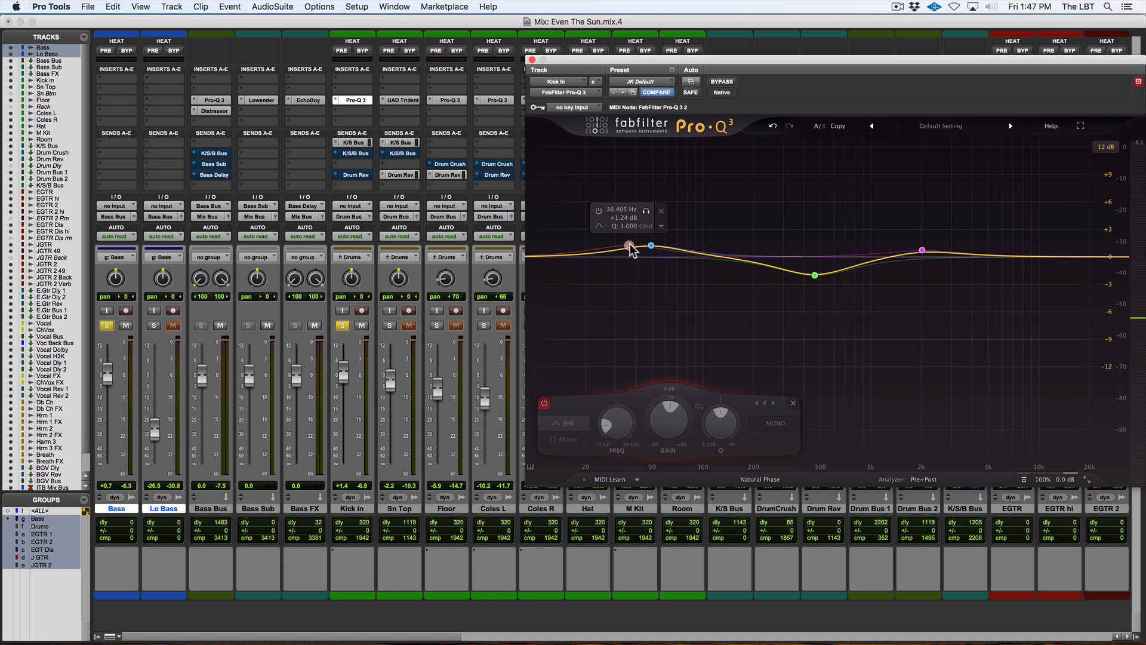
{"action": "left_click", "coordinate": [659, 211]}
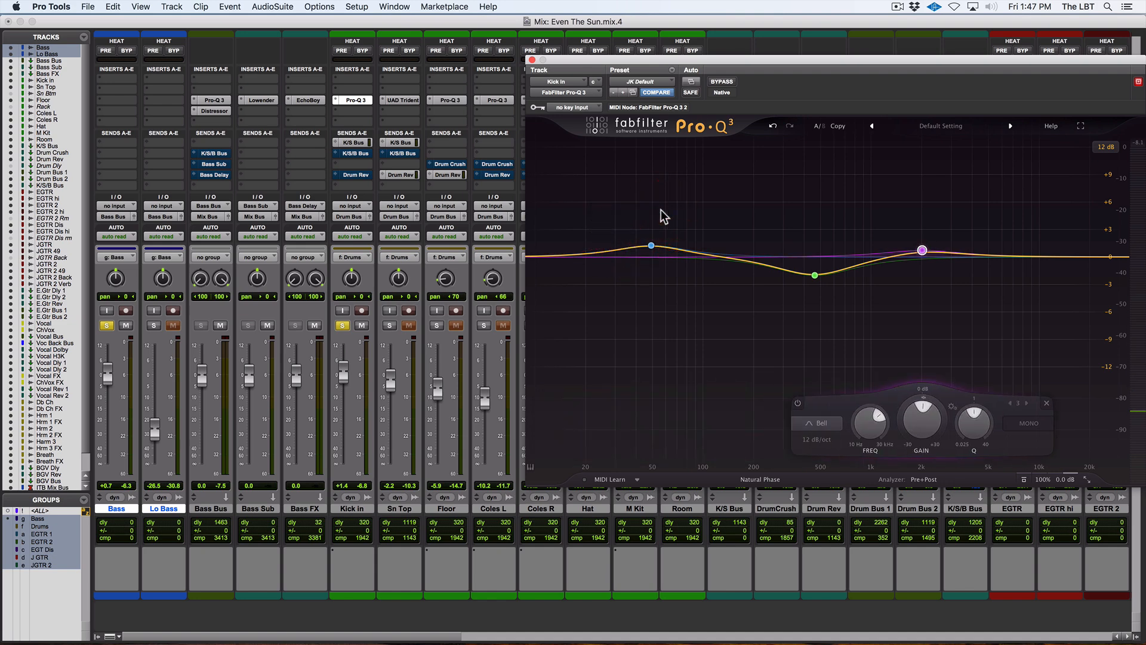
{"action": "left_click", "coordinate": [531, 59]}
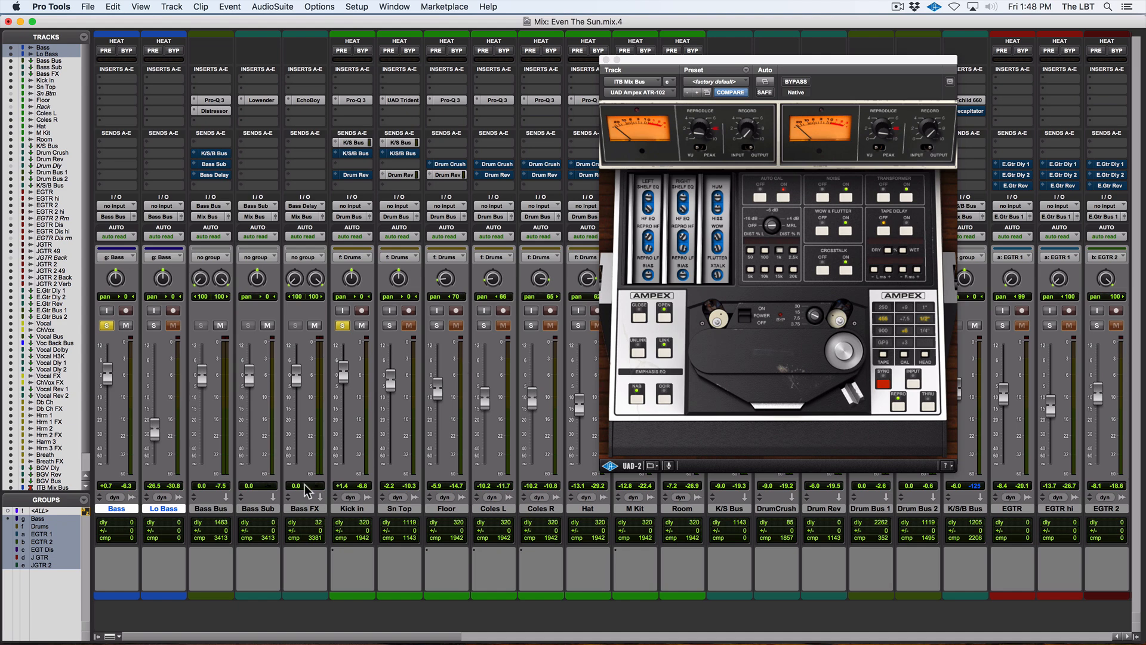
- Unsolo the Kick in and Bass tracks and close the ATR-102
{"action": "left_click", "coordinate": [343, 325]}
{"action": "left_click", "coordinate": [108, 325]}
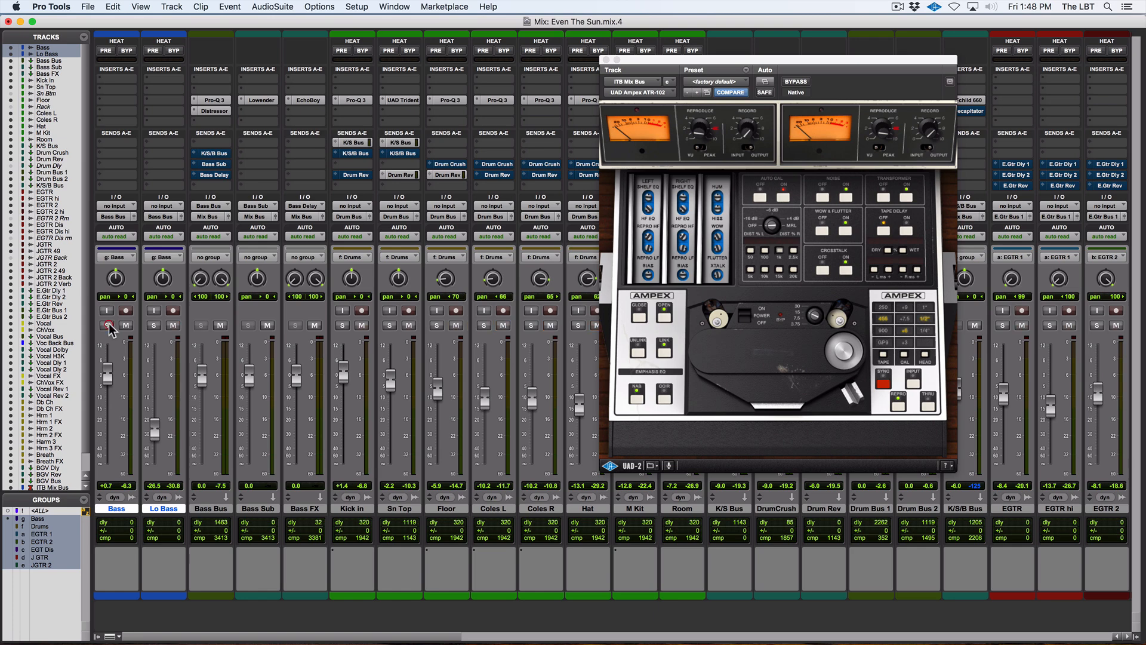
{"action": "left_click", "coordinate": [607, 60]}
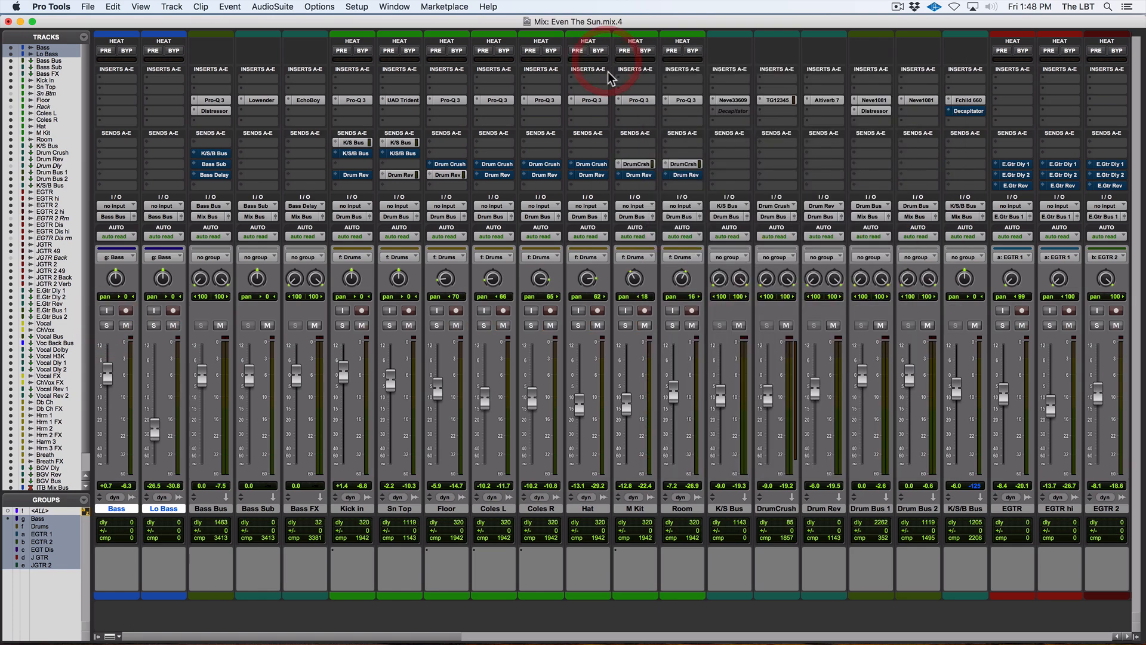
- Unmute the Vocal Bus in the Edit window
{"action": "key", "text": "super+equal"}
{"action": "key", "text": "r"}
{"action": "key", "text": "r"}
{"action": "key", "text": "r"}
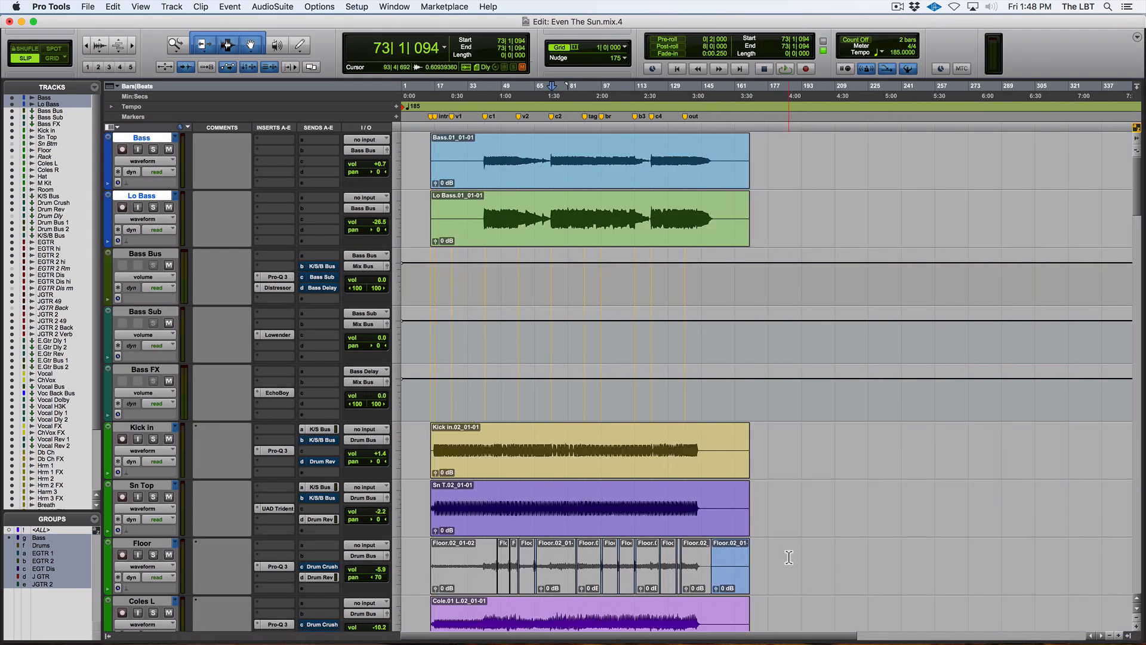
{"action": "scroll", "coordinate": [788, 557], "scroll_direction": "down", "scroll_amount": 11}
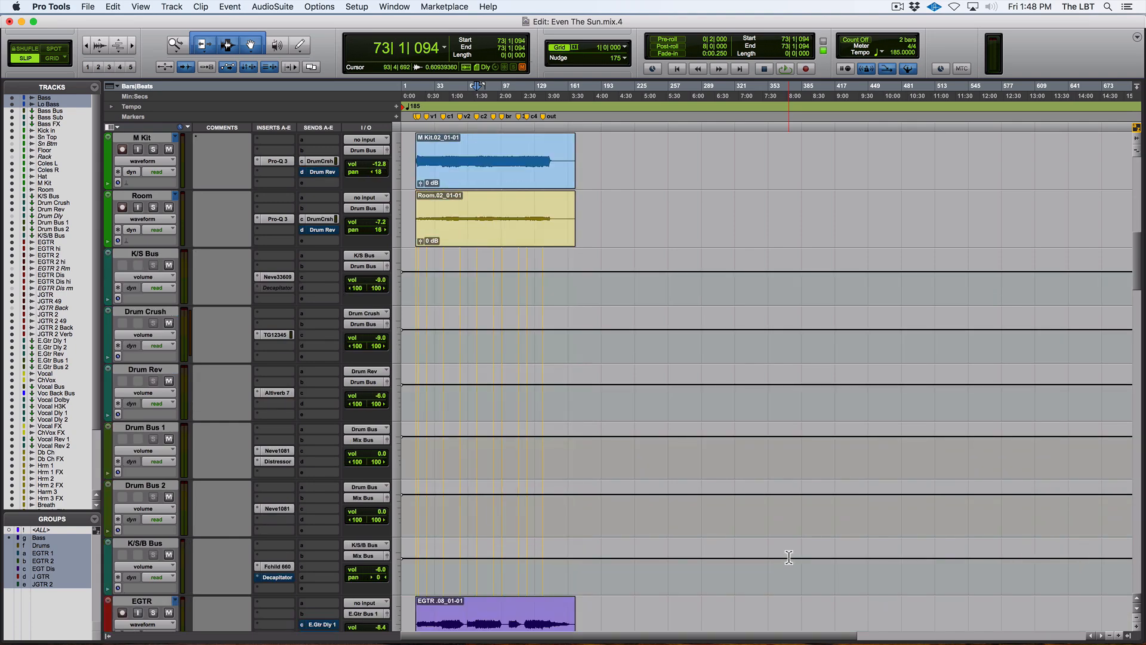
{"action": "scroll", "coordinate": [789, 557], "scroll_direction": "down", "scroll_amount": 20}
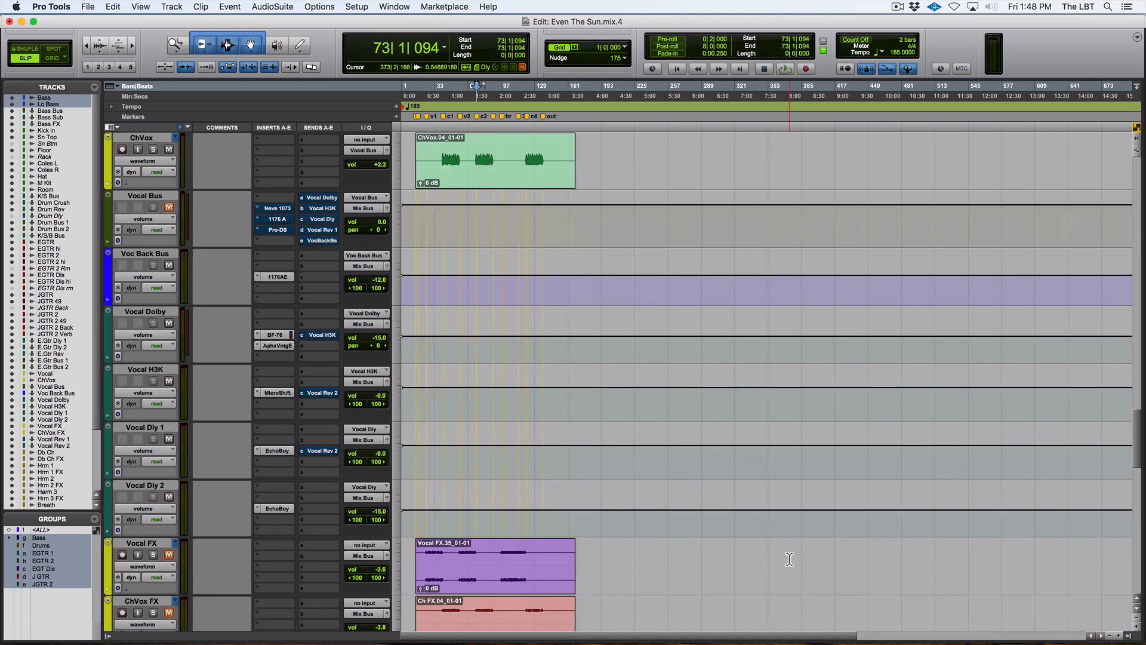
{"action": "scroll", "coordinate": [789, 559], "scroll_direction": "up", "scroll_amount": 6}
{"action": "scroll", "coordinate": [789, 559], "scroll_direction": "down", "scroll_amount": 3}
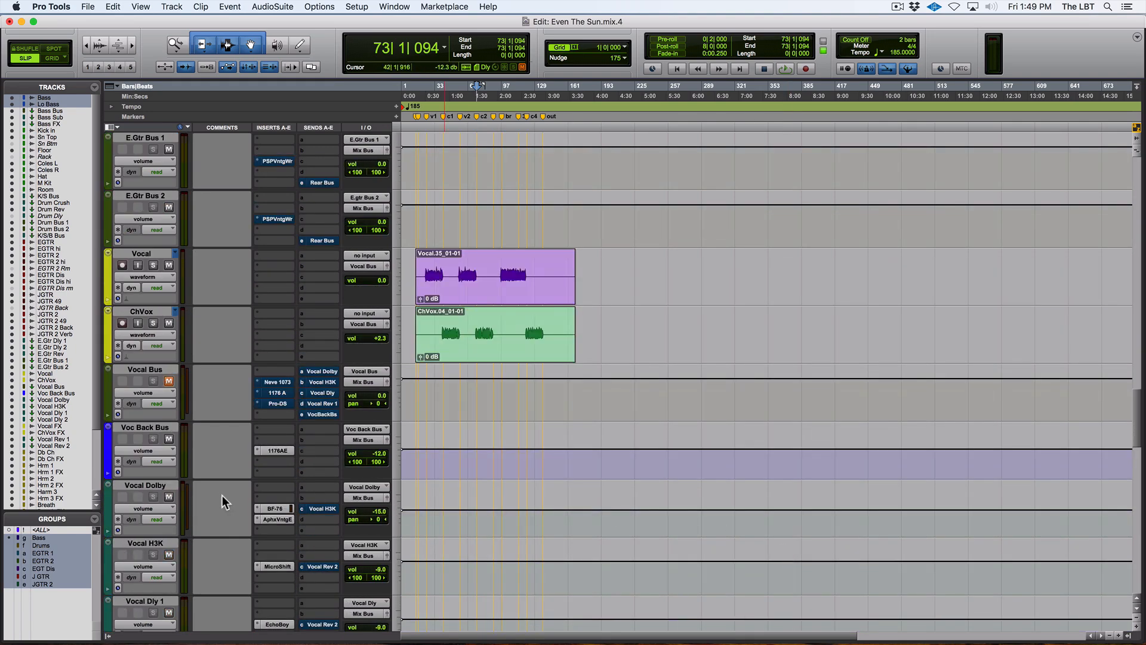
{"action": "left_click", "coordinate": [169, 382]}
- Unmute the Vocal FX and ChVox FX tracks and return to the Mix window
{"action": "scroll", "coordinate": [535, 406], "scroll_direction": "down", "scroll_amount": 4}
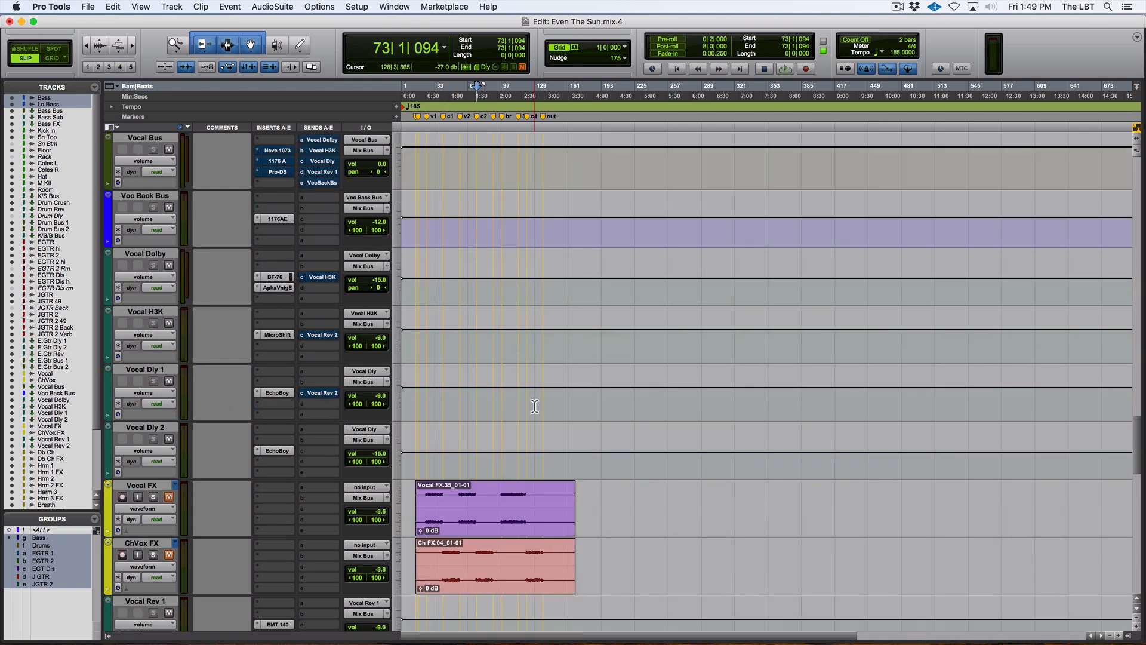
{"action": "left_click", "coordinate": [169, 496]}
{"action": "left_click", "coordinate": [169, 555]}
{"action": "key", "text": "t"}
{"action": "key", "text": "t"}
{"action": "key", "text": "super+equal"}
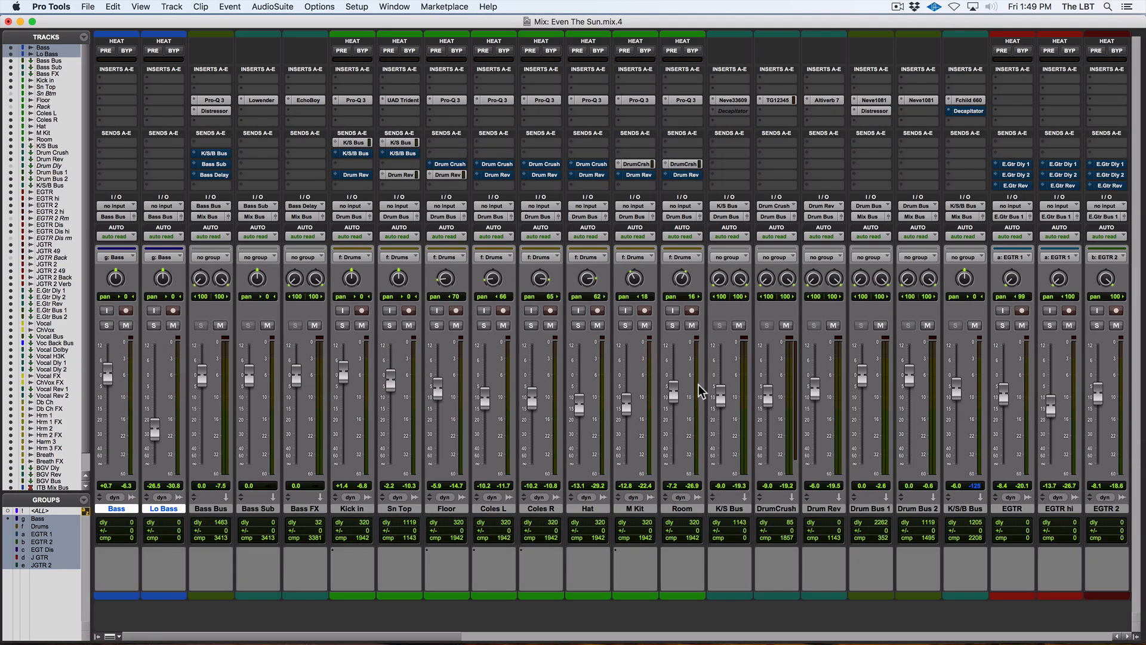
- Play the full mix and view its spectrum in the Pro-Q 3 on the ITB Mix Bus
{"action": "key", "text": "space"}
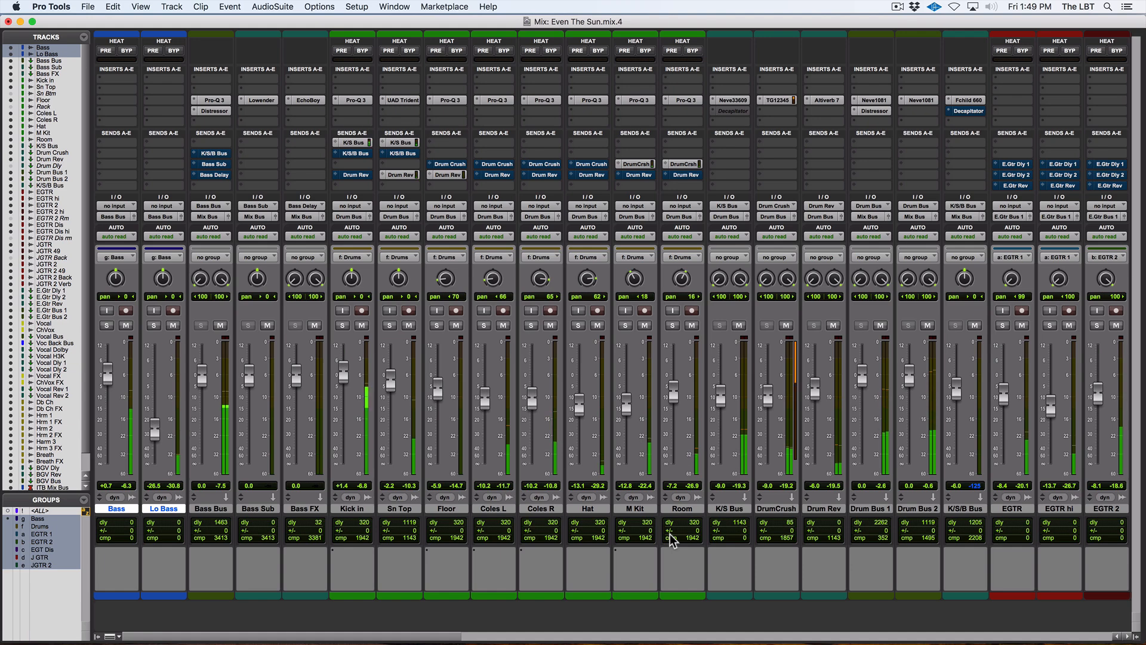
{"action": "left_click_drag", "start_coordinate": [397, 636], "coordinate": [1138, 633]}
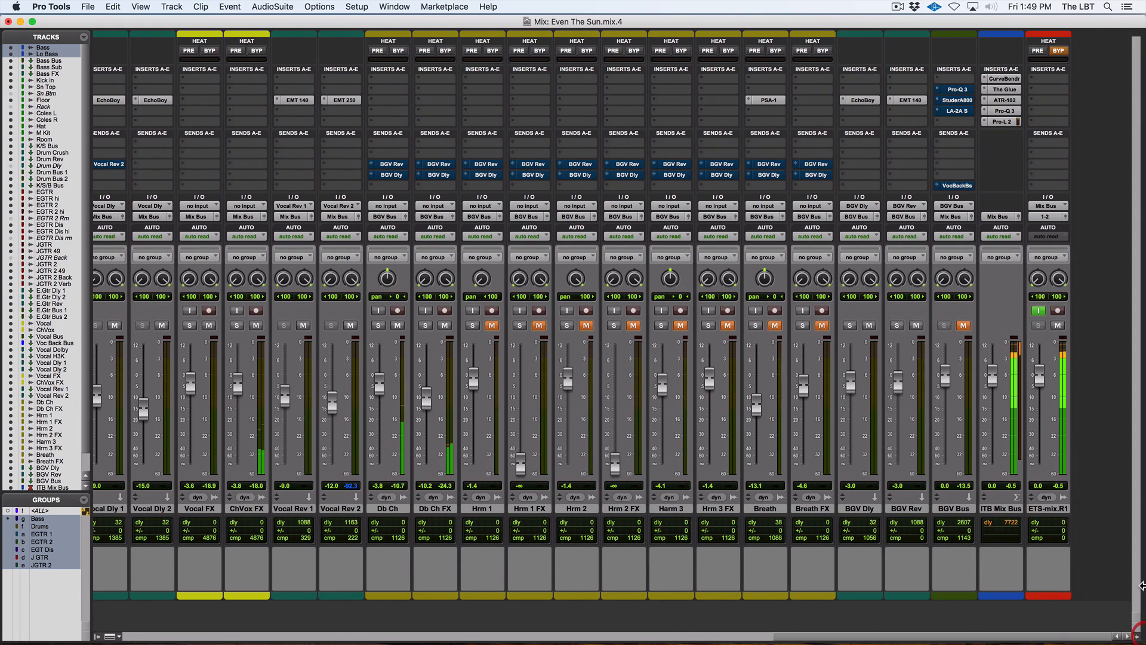
{"action": "left_click", "coordinate": [1001, 110]}
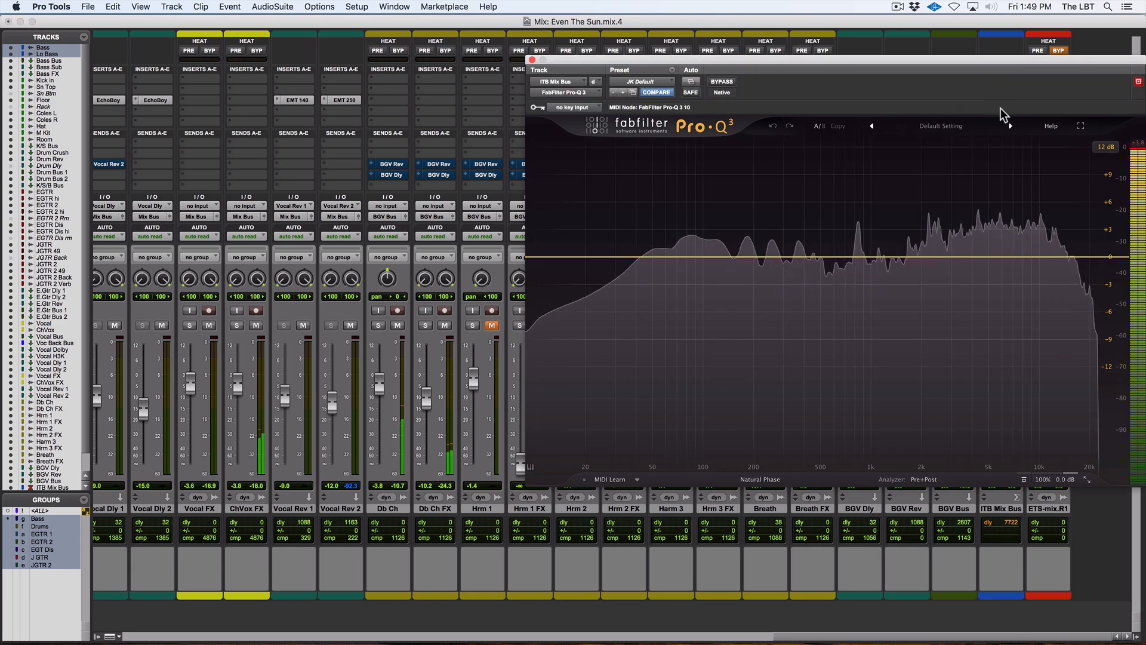
{"action": "left_click_drag", "start_coordinate": [929, 59], "coordinate": [657, 60]}
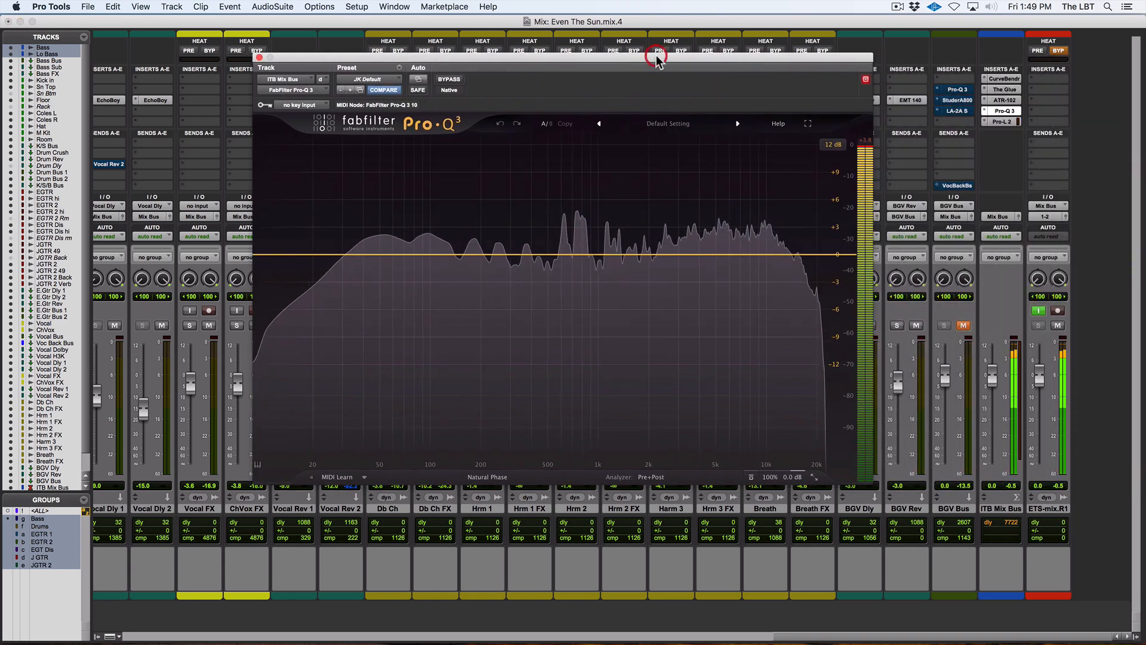
- Open the Curve Bender on the ITB Mix Bus and examine its treble frequency, gain and shelf settings
{"action": "left_click", "coordinate": [1001, 80]}
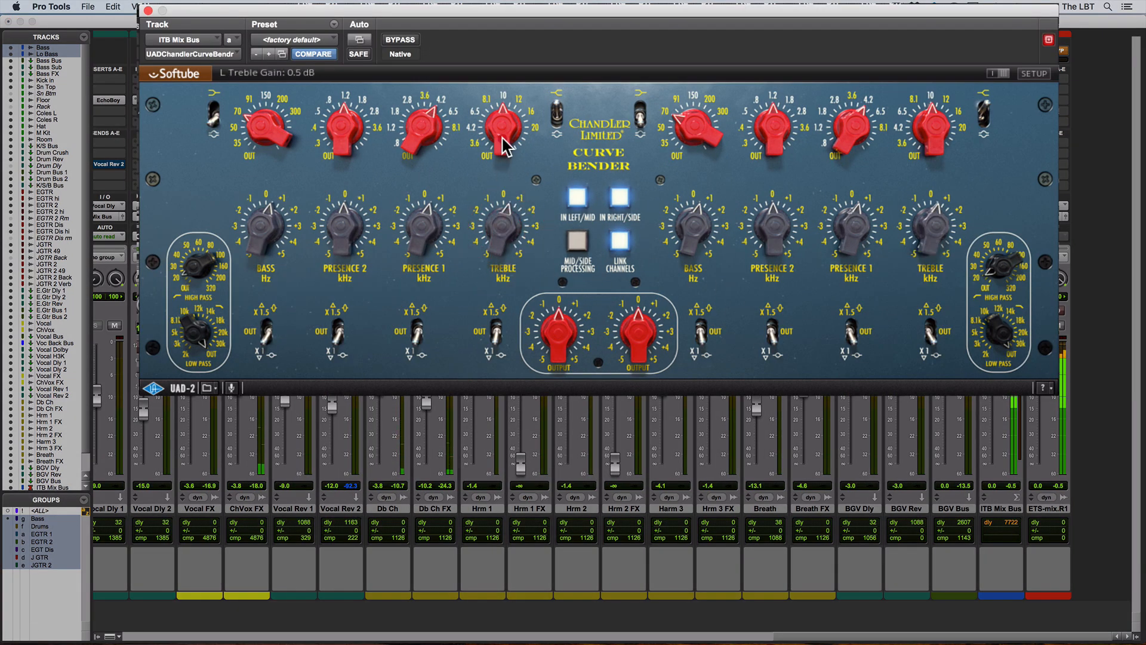
{"action": "left_click_drag", "start_coordinate": [502, 137], "coordinate": [503, 131]}
{"action": "left_click_drag", "start_coordinate": [503, 218], "coordinate": [504, 220]}
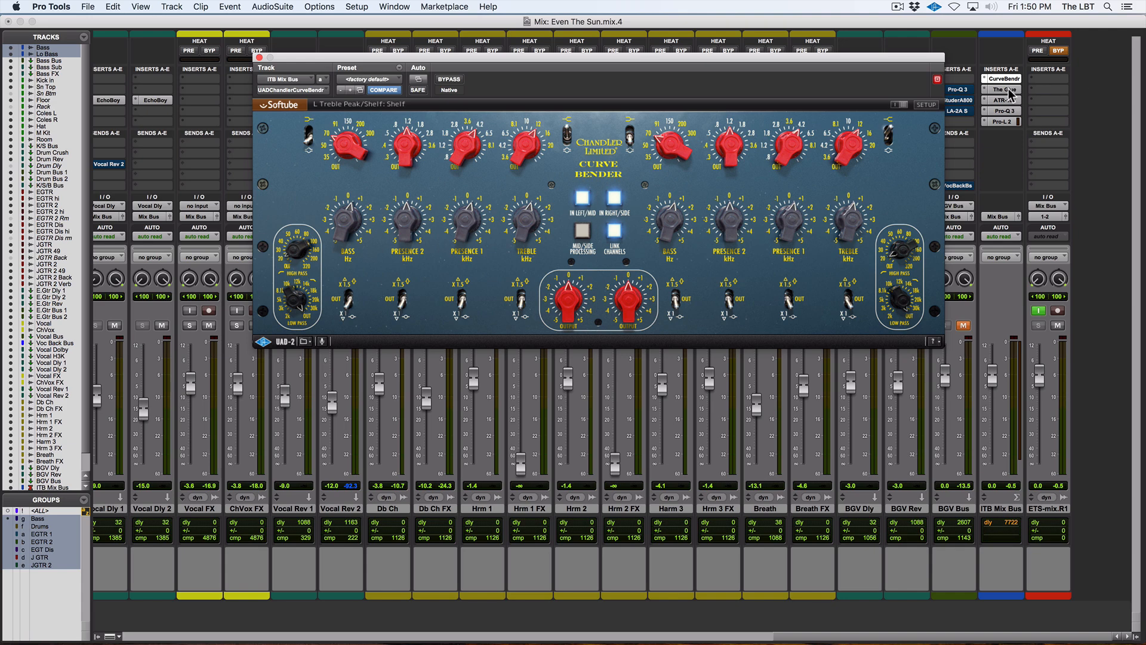
- Compare the settings of The Glue compressor and the ATR-102 tape machine on the ITB Mix Bus
{"action": "left_click", "coordinate": [1006, 89]}
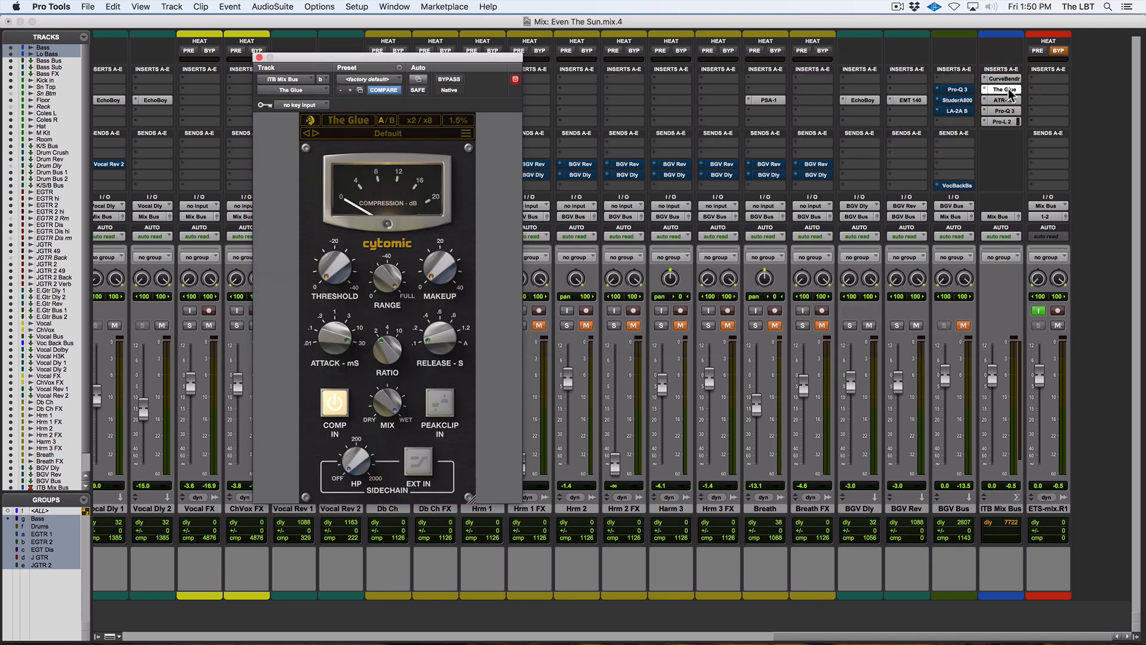
{"action": "left_click", "coordinate": [998, 101]}
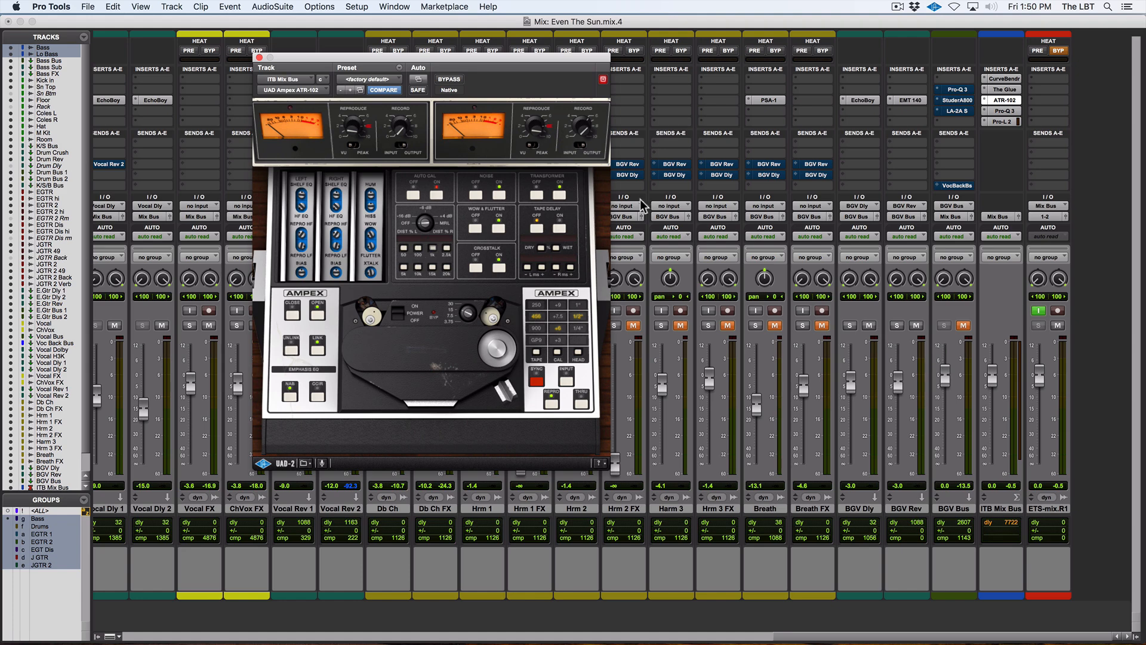
{"action": "left_click", "coordinate": [1006, 90]}
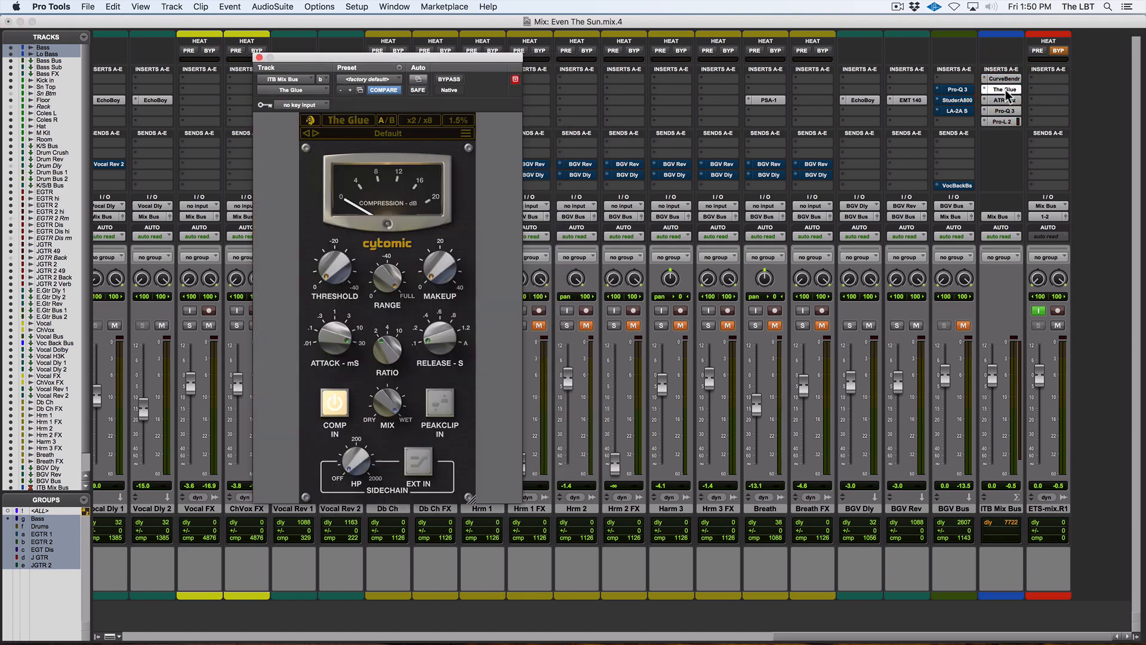
{"action": "left_click", "coordinate": [1004, 100]}
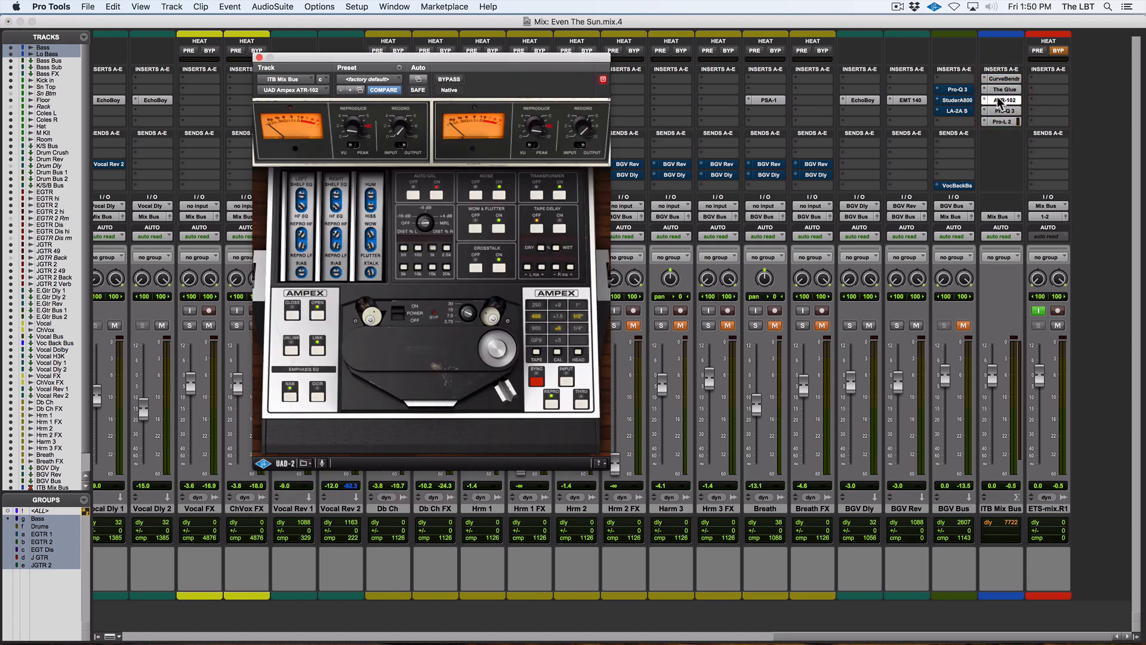
{"action": "left_click", "coordinate": [1002, 91]}
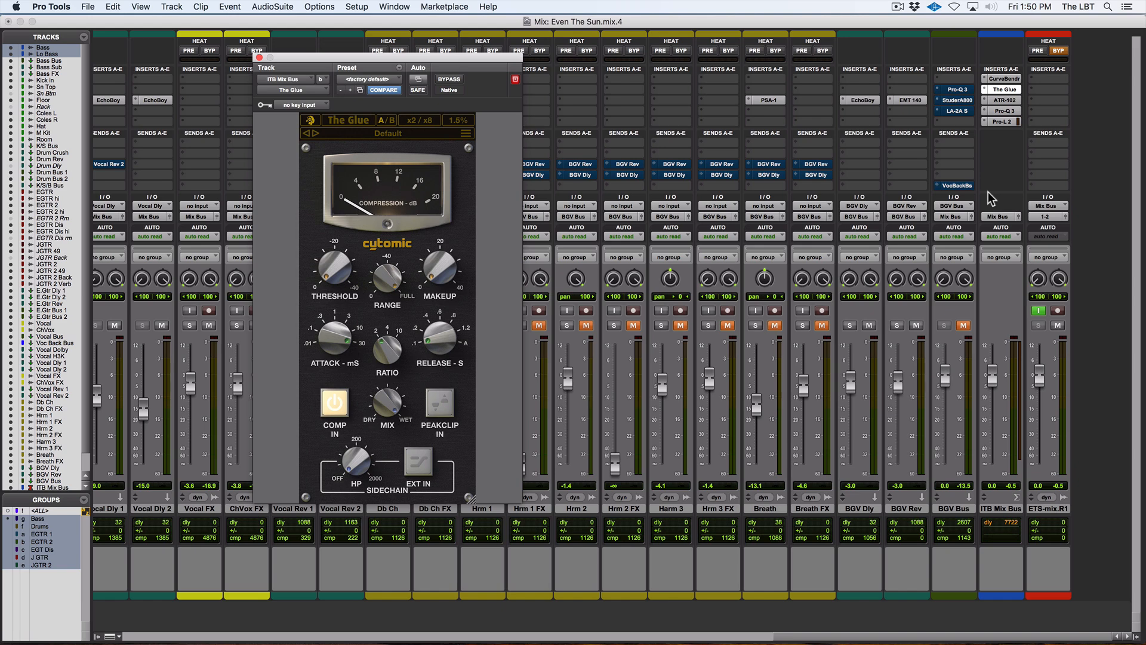
- Play the mix, compare The Glue bypassed and active, and check the ATR-102 meters on the ITB Mix Bus
{"action": "key", "text": "space"}
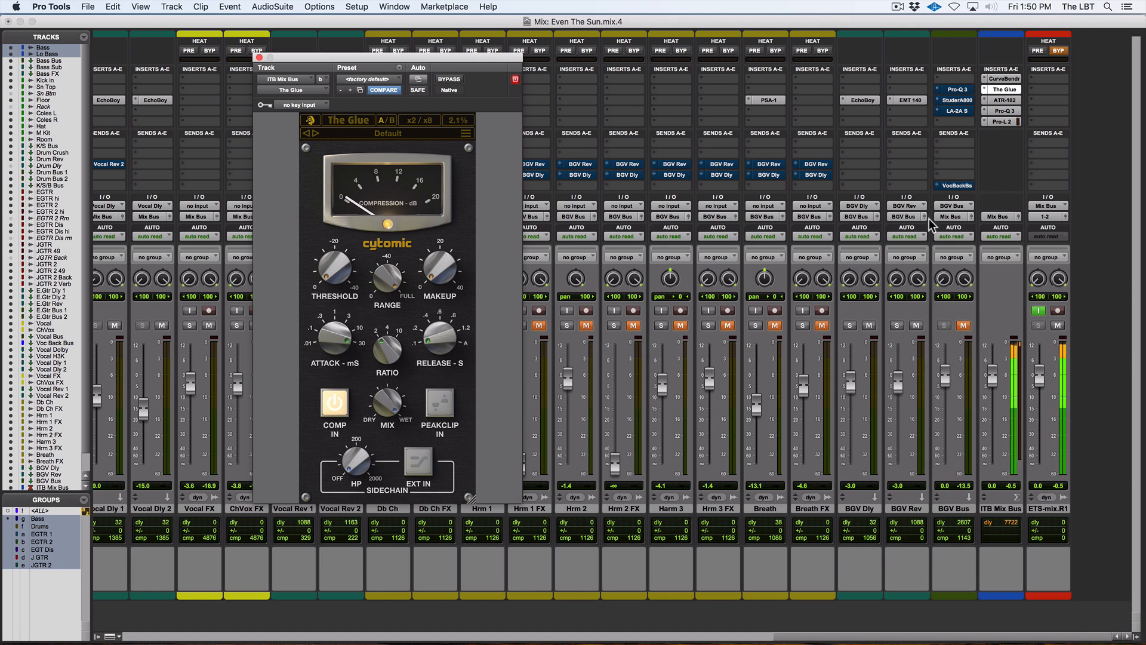
{"action": "left_click", "coordinate": [449, 79]}
{"action": "left_click", "coordinate": [449, 79]}
{"action": "left_click", "coordinate": [1013, 99]}
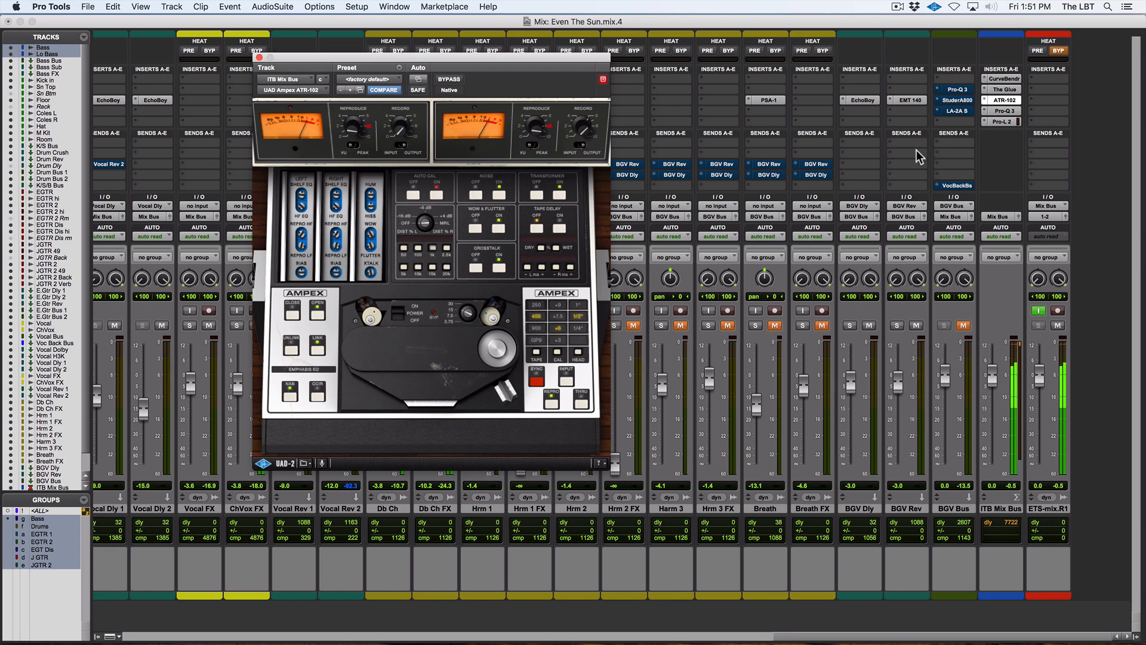
- Examine the limiting and loudness metering in the Pro-L 2 on the ITB Mix Bus, and close the plug-in
{"action": "left_click", "coordinate": [1003, 121]}
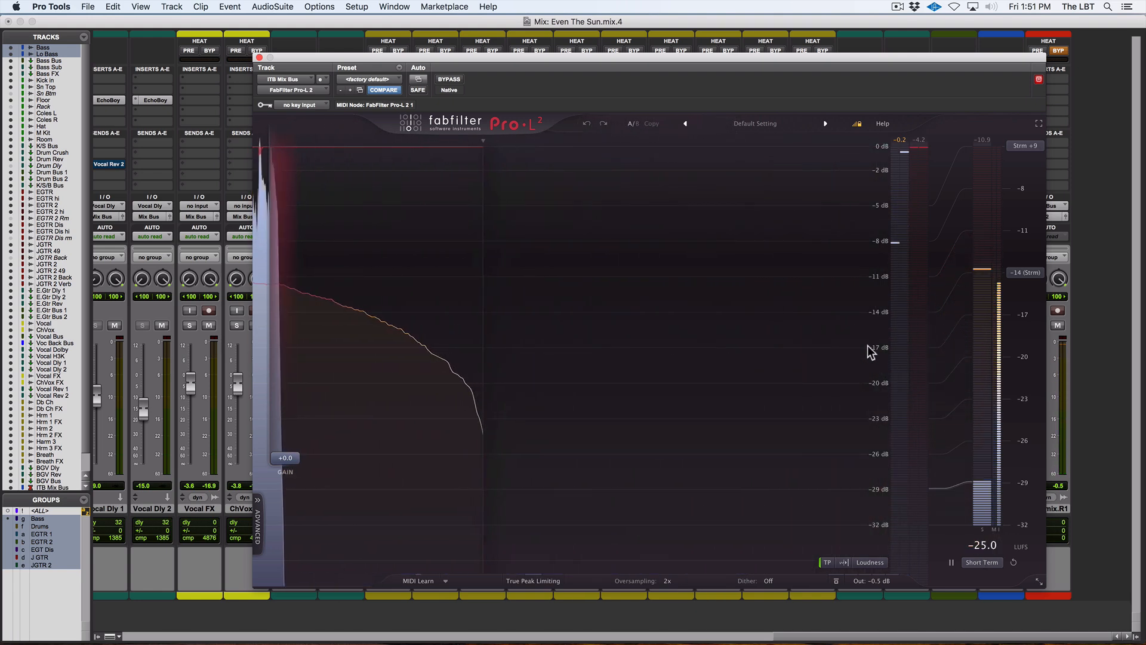
{"action": "left_click_drag", "start_coordinate": [654, 62], "coordinate": [516, 52]}
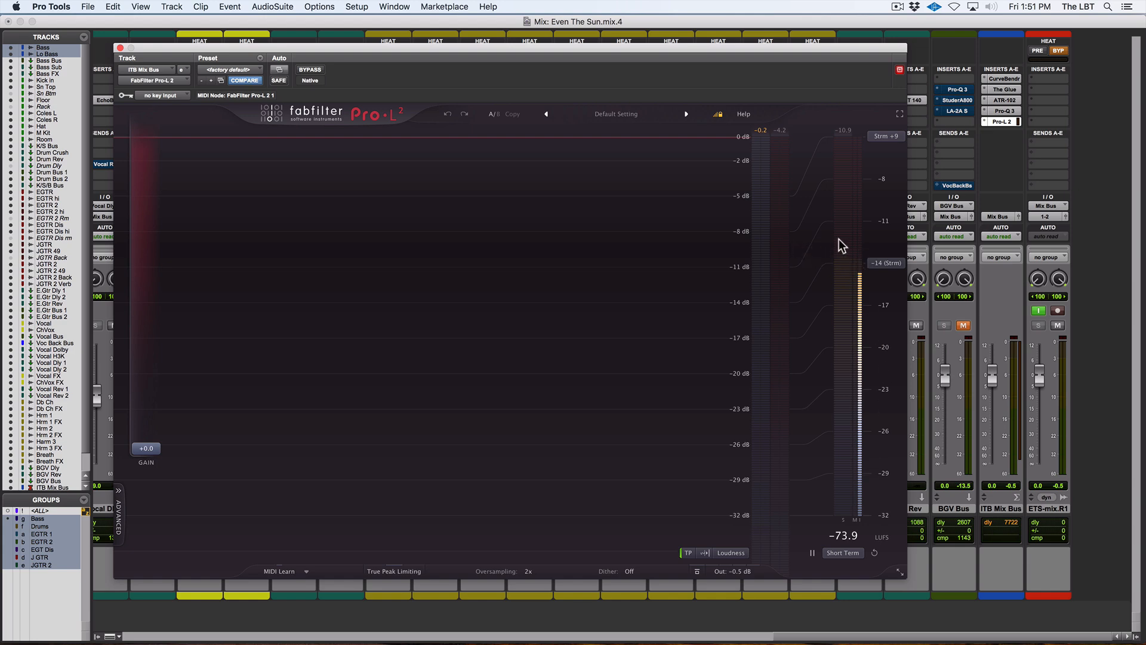
{"action": "mouse_move", "coordinate": [838, 239]}
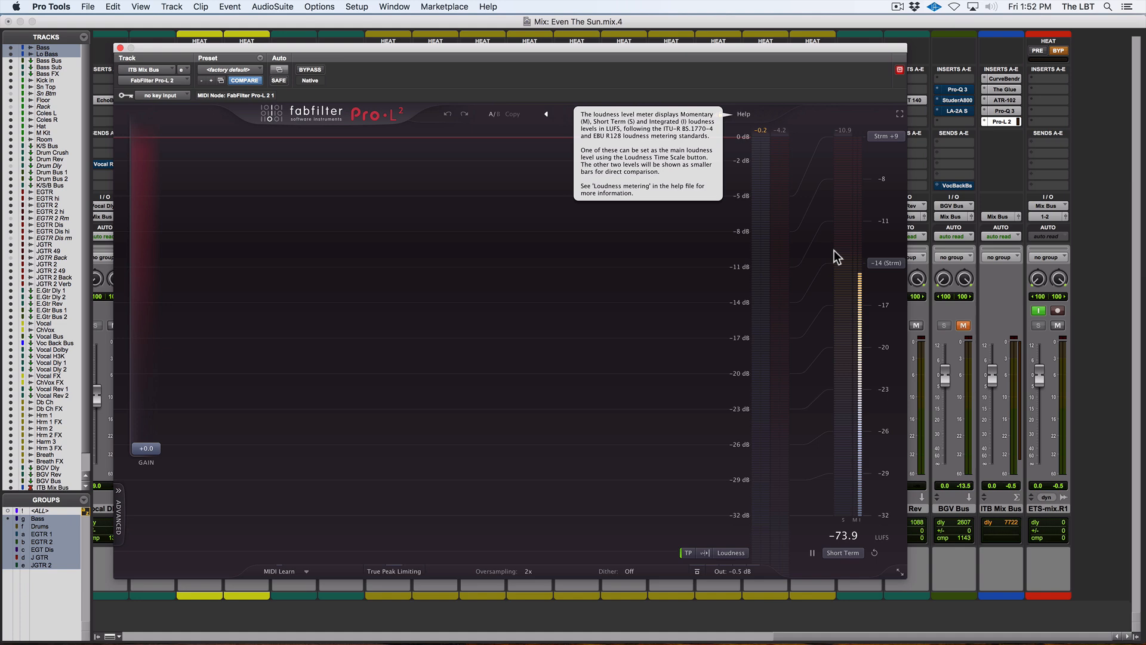
{"action": "left_click_drag", "start_coordinate": [896, 637], "coordinate": [872, 638]}
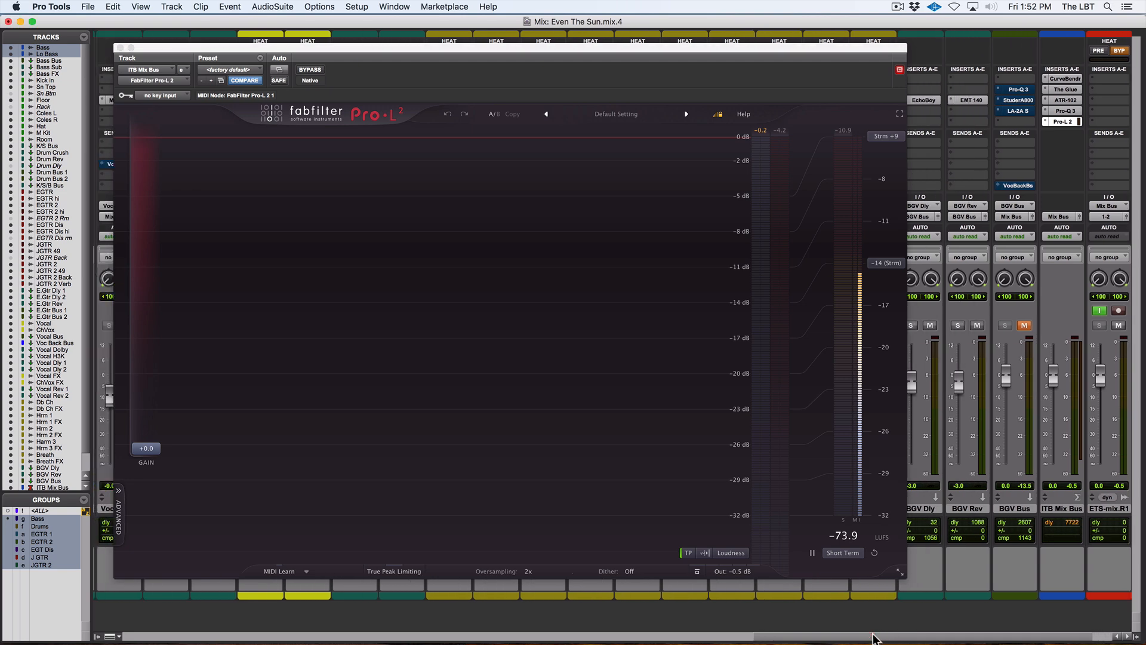
{"action": "left_click", "coordinate": [120, 47]}
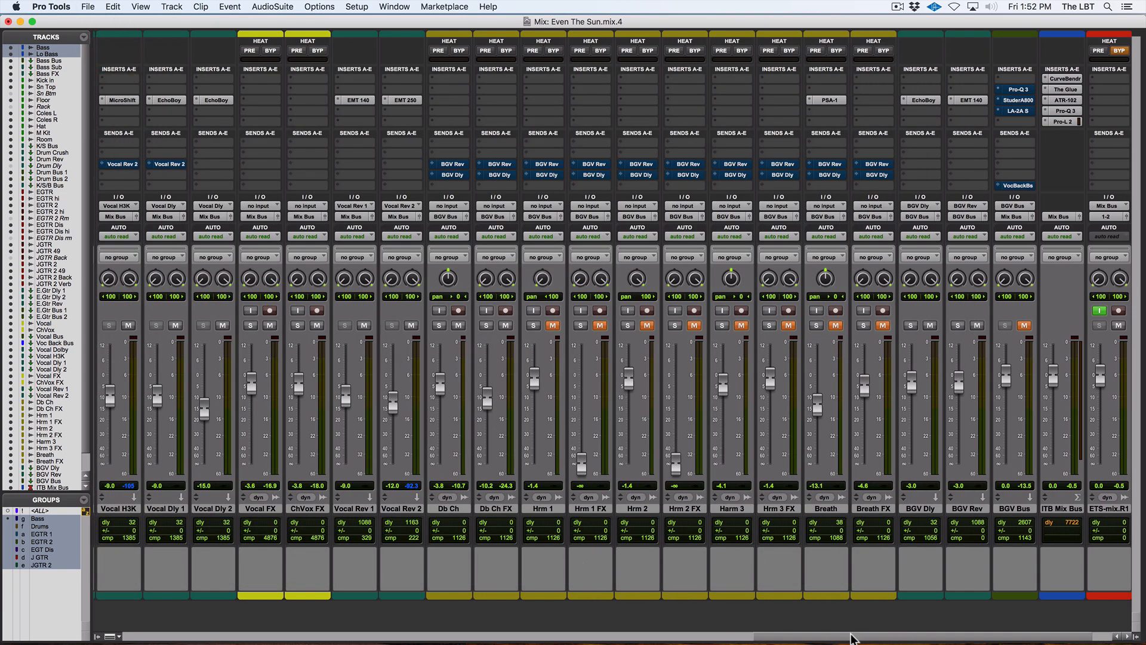
- Play the mix and lower the Sn Top track's volume to -2.5 dB
{"action": "left_click_drag", "start_coordinate": [852, 637], "coordinate": [218, 641]}
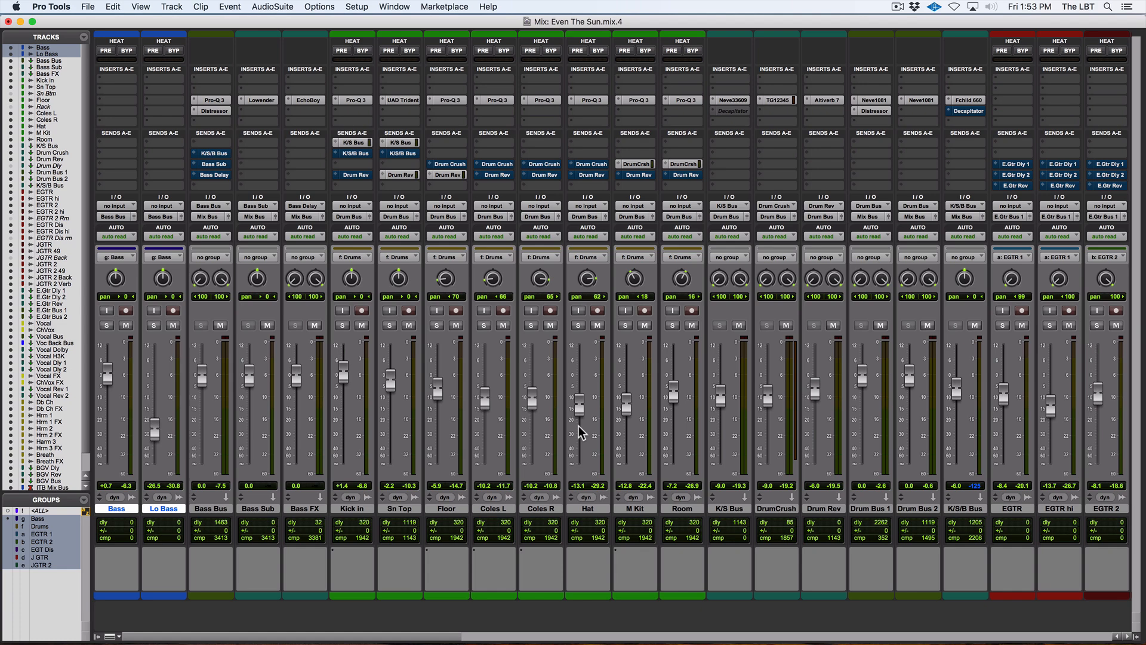
{"action": "key", "text": "space"}
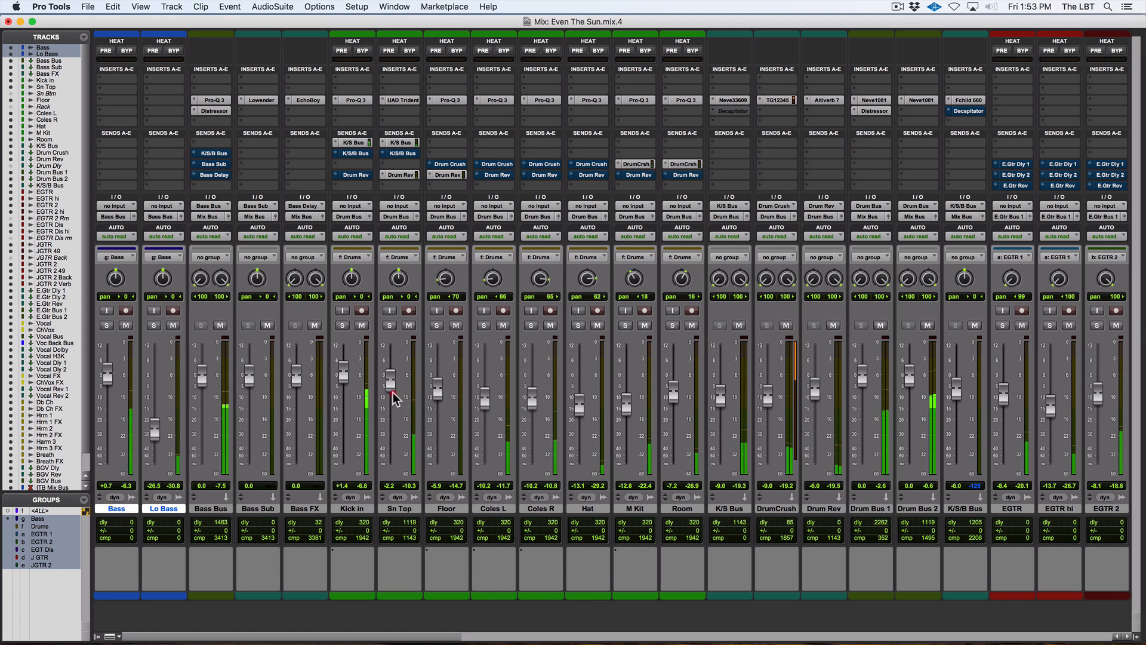
{"action": "left_click_drag", "start_coordinate": [395, 396], "coordinate": [391, 393]}
{"action": "left_click", "coordinate": [392, 393]}
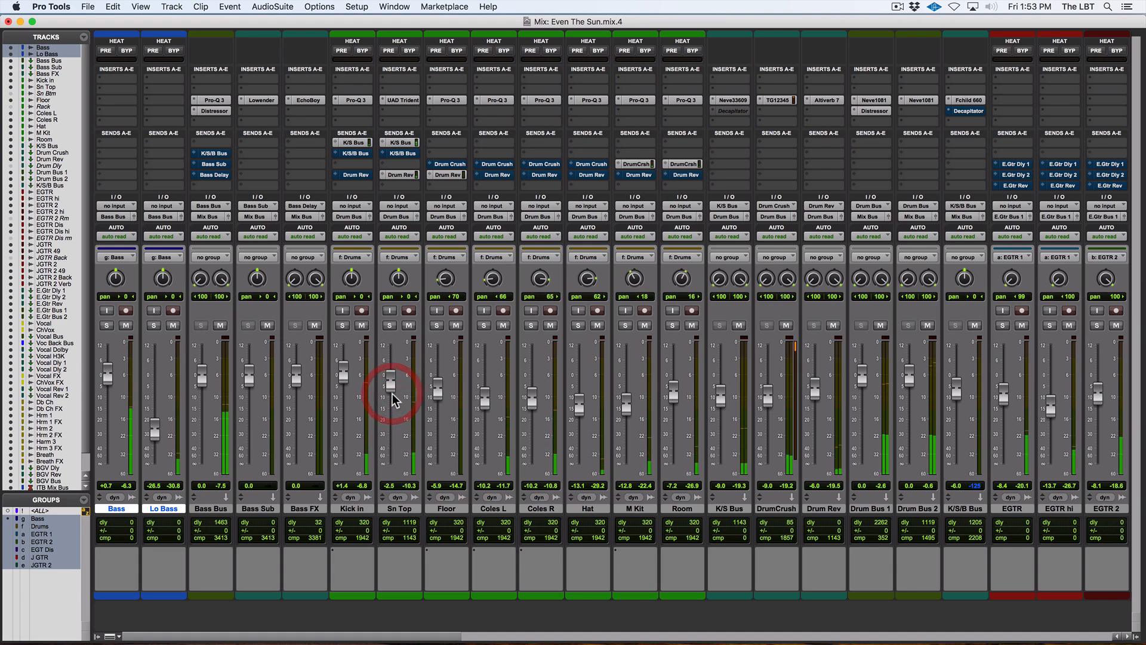
- Check the Trident A-Range on Sn Top, close it, and insert a FabFilter Pro-Q 3 after it
{"action": "left_click", "coordinate": [394, 101]}
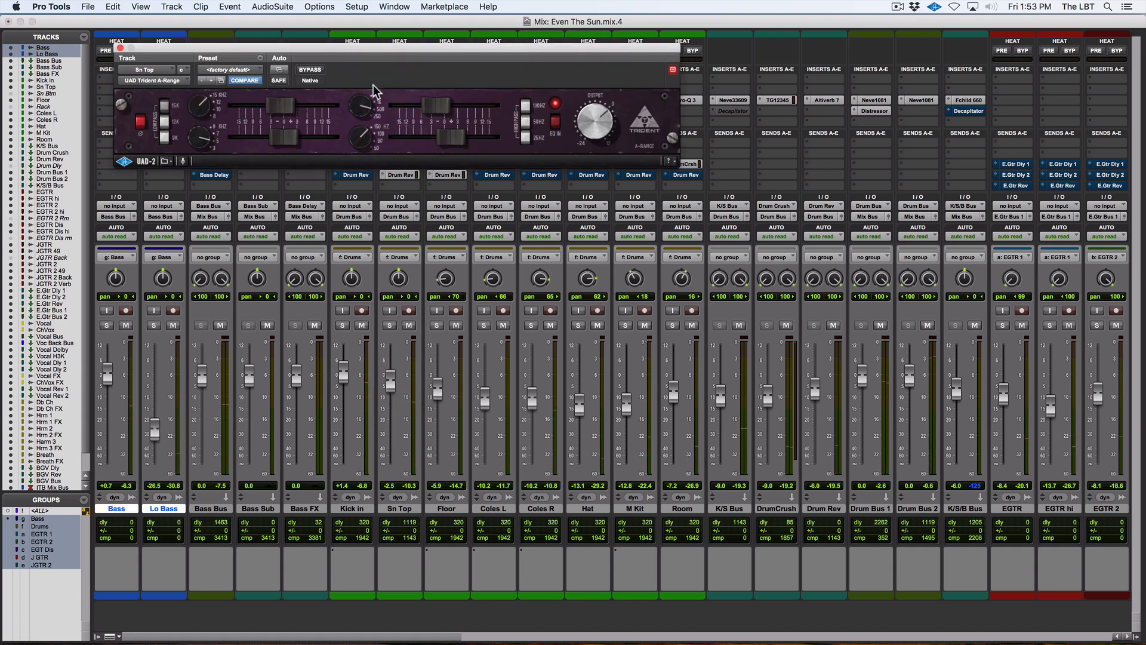
{"action": "left_click", "coordinate": [120, 48]}
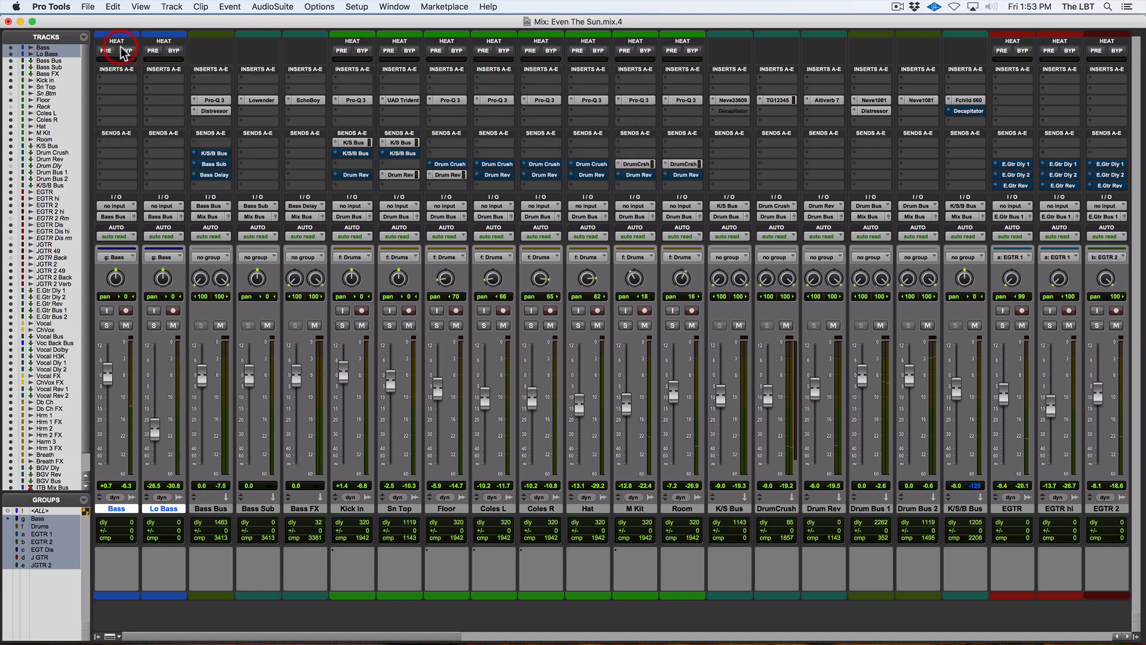
{"action": "left_click", "coordinate": [383, 111]}
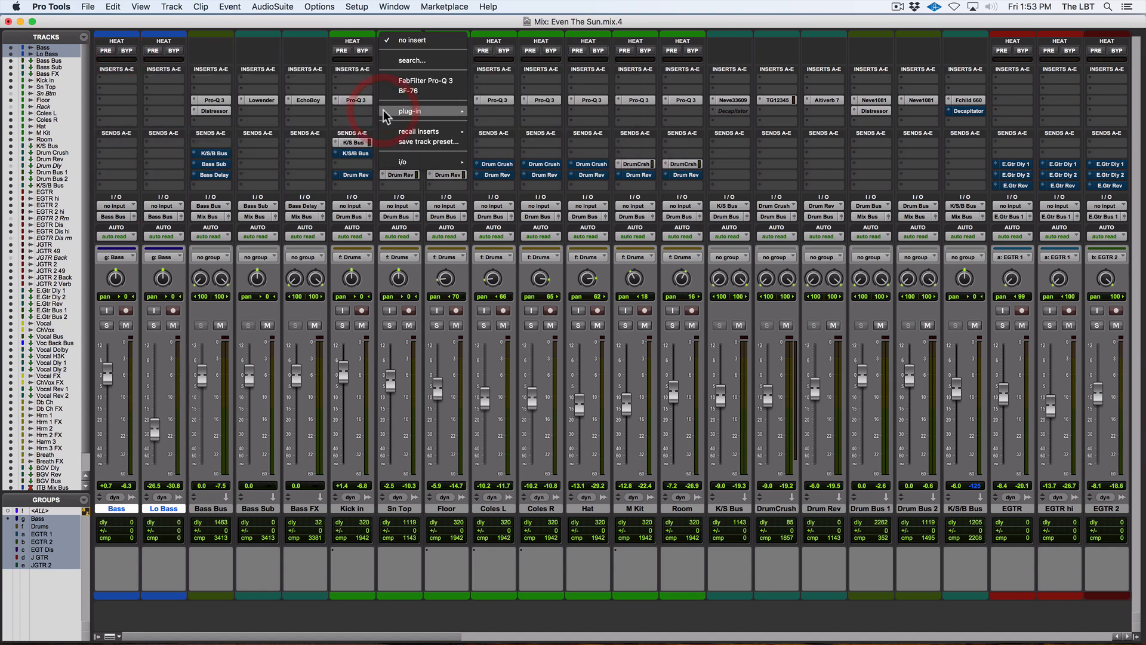
{"action": "left_click", "coordinate": [422, 83]}
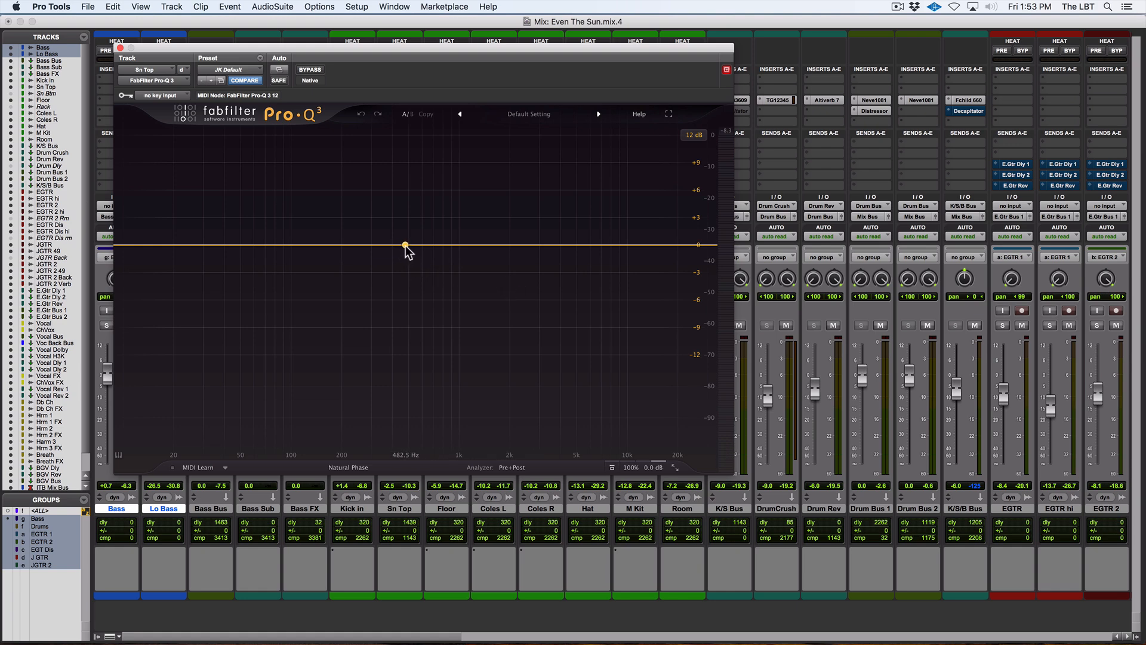
- Play the snare through the new EQ and add a bell cut of about -1.57 dB near 620 Hz
{"action": "key", "text": "space"}
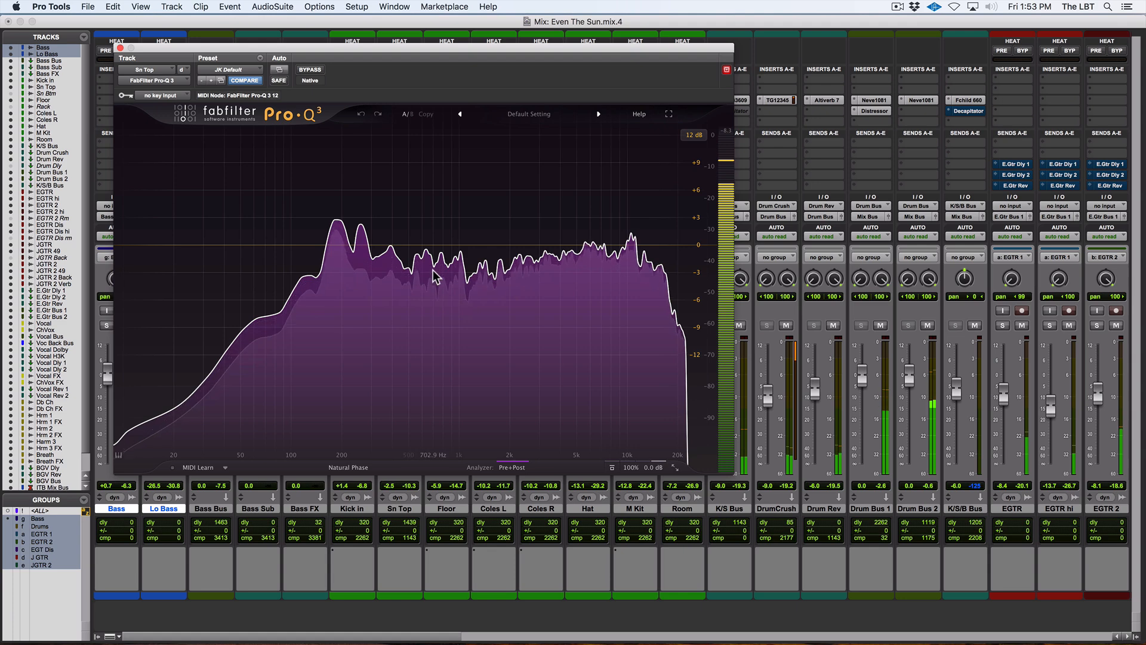
{"action": "mouse_move", "coordinate": [427, 251]}
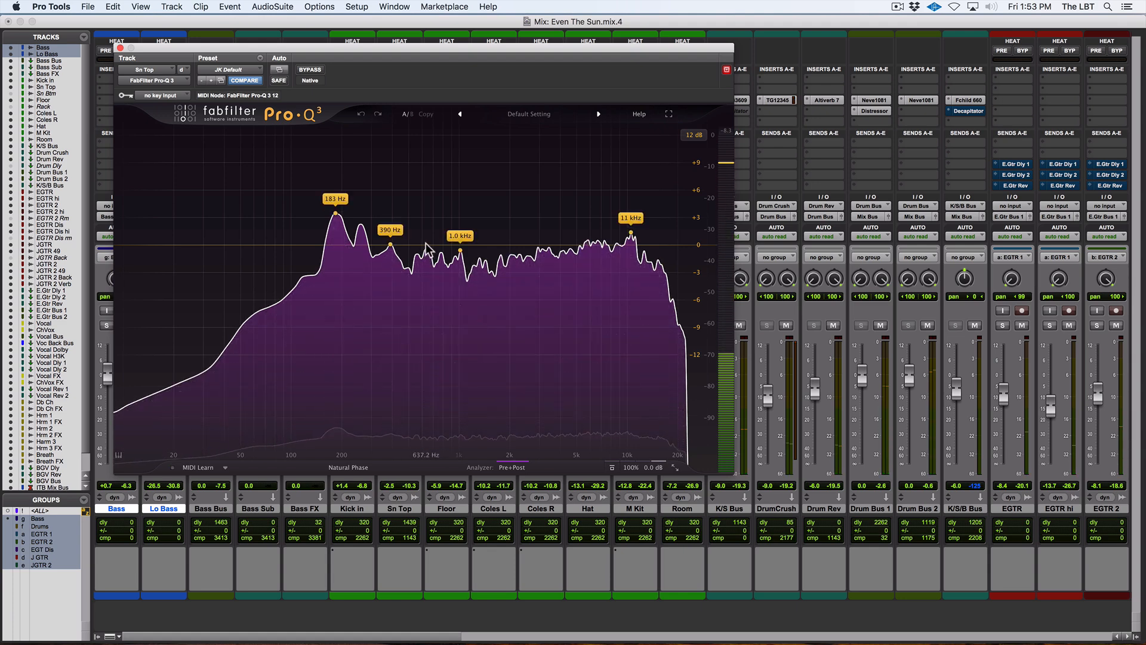
{"action": "key", "text": "space"}
{"action": "left_click", "coordinate": [427, 251]}
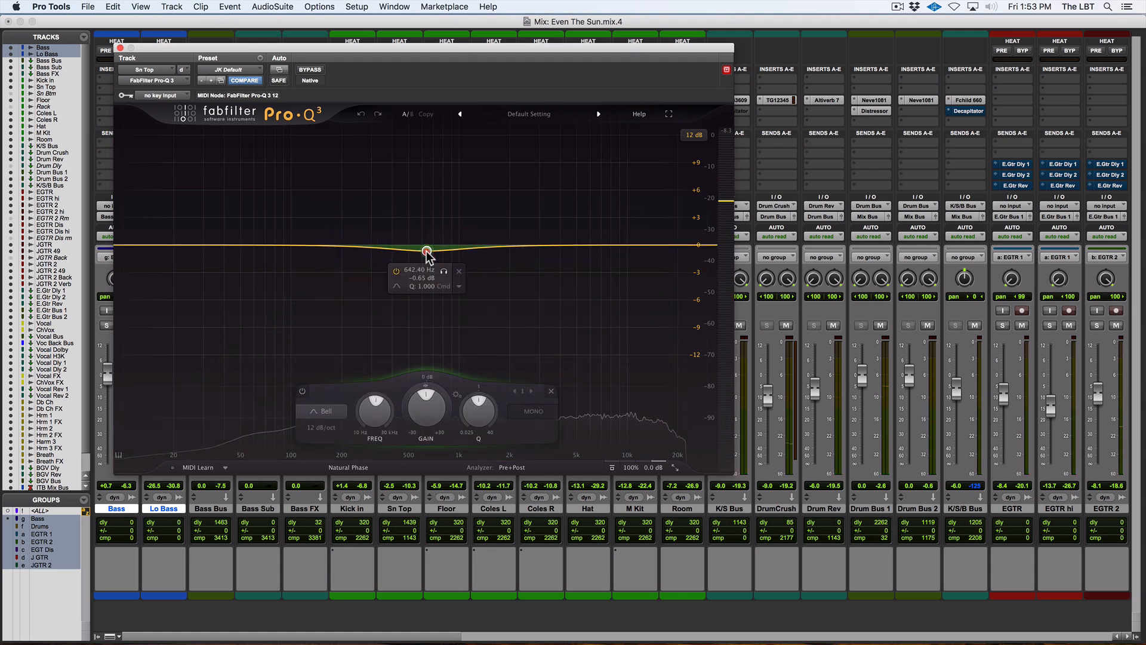
{"action": "left_click_drag", "start_coordinate": [426, 250], "coordinate": [425, 259]}
- Adjust the Sn Top bell cut during playback to about 573 Hz and -1.76 dB, and close the EQ
{"action": "key", "text": "space"}
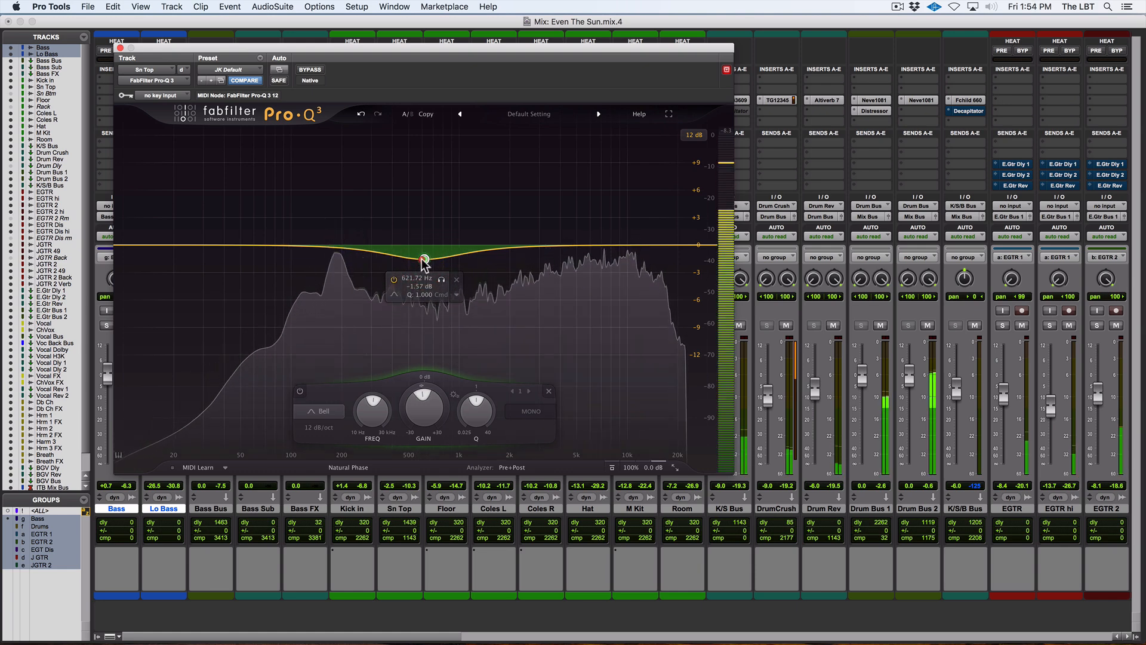
{"action": "left_click_drag", "start_coordinate": [421, 259], "coordinate": [419, 259]}
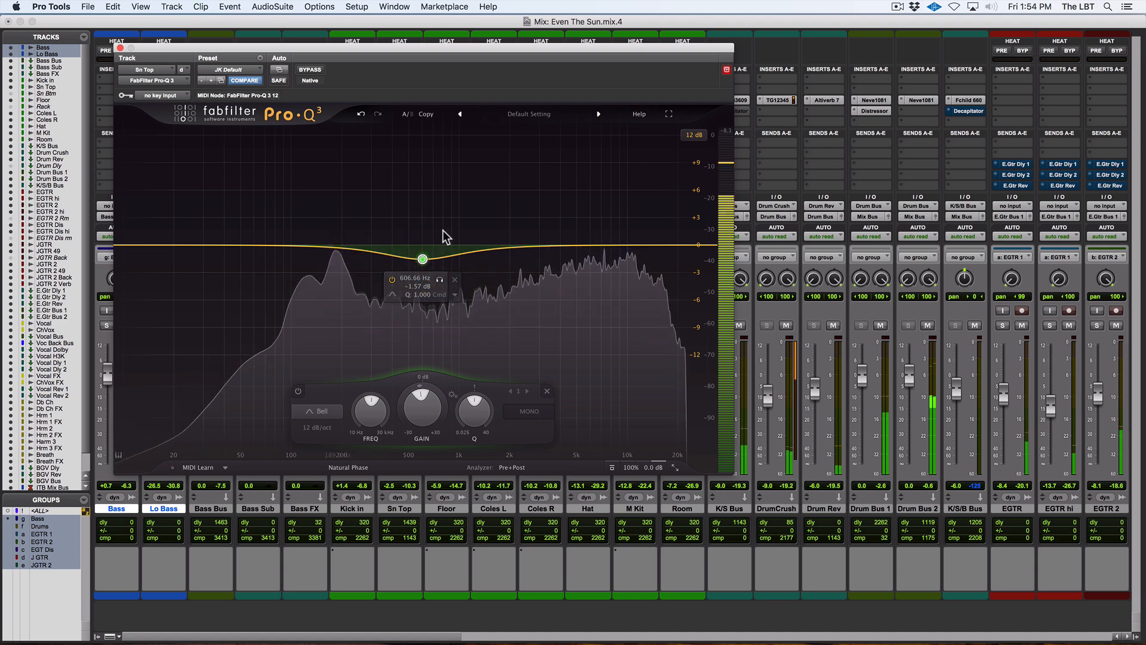
{"action": "mouse_move", "coordinate": [416, 260]}
{"action": "left_mouse_down"}
{"action": "mouse_move", "coordinate": [400, 258]}
{"action": "mouse_move", "coordinate": [433, 263]}
{"action": "mouse_move", "coordinate": [397, 263]}
{"action": "mouse_move", "coordinate": [412, 262]}
{"action": "left_mouse_up"}
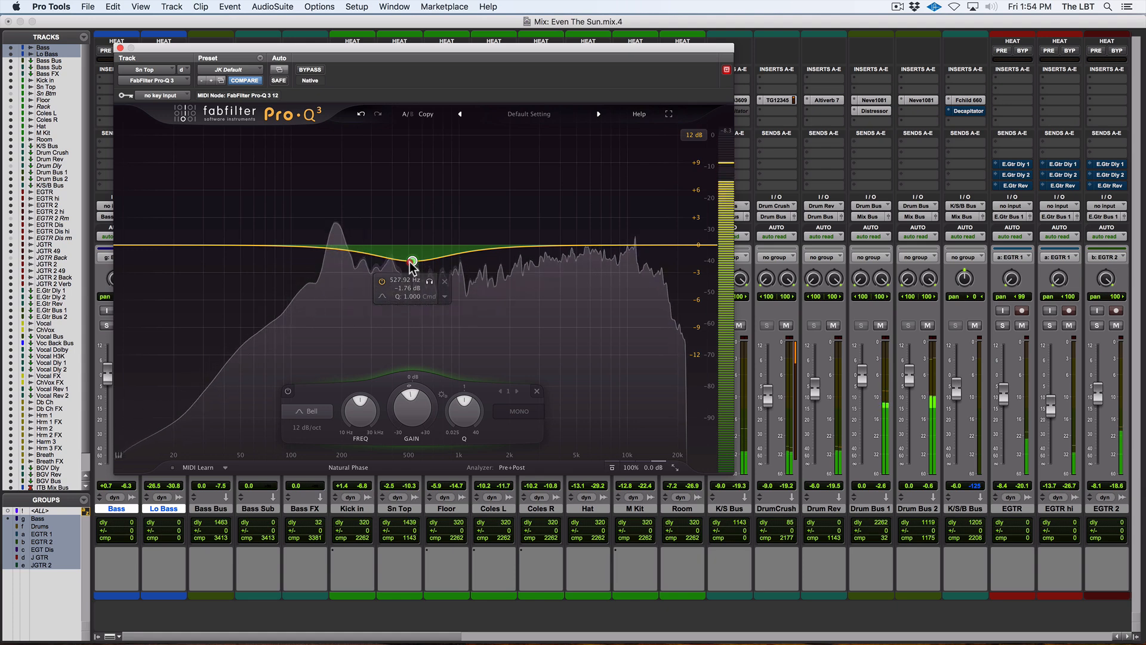
{"action": "mouse_move", "coordinate": [410, 262]}
{"action": "left_mouse_down"}
{"action": "mouse_move", "coordinate": [349, 253]}
{"action": "mouse_move", "coordinate": [416, 261]}
{"action": "left_mouse_up"}
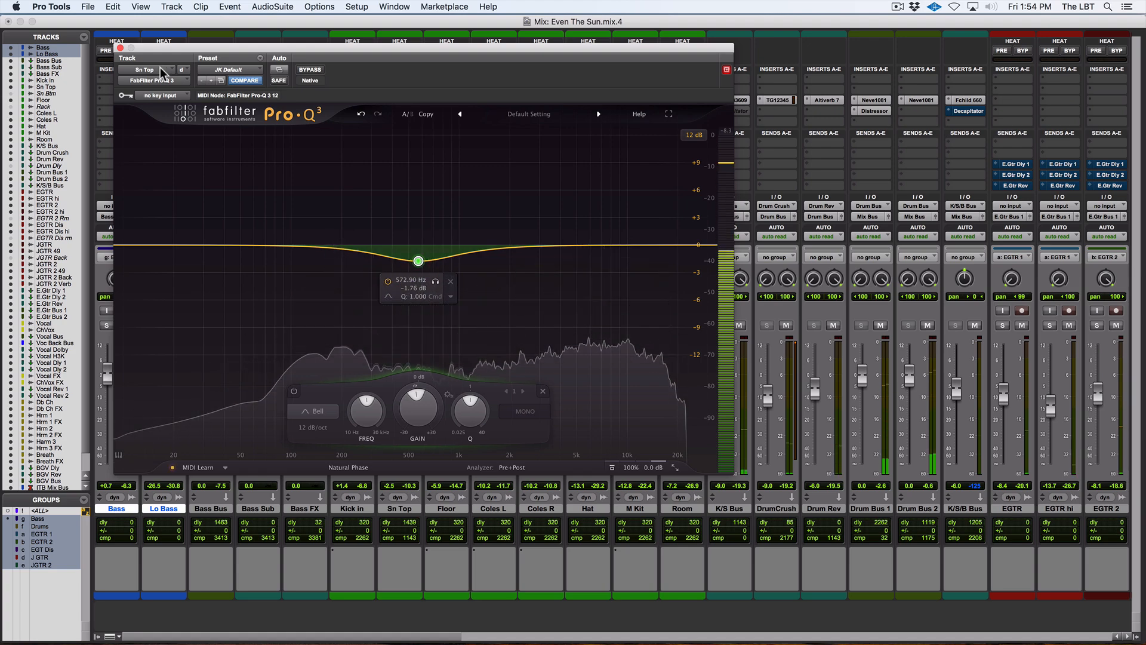
{"action": "left_click", "coordinate": [120, 48]}
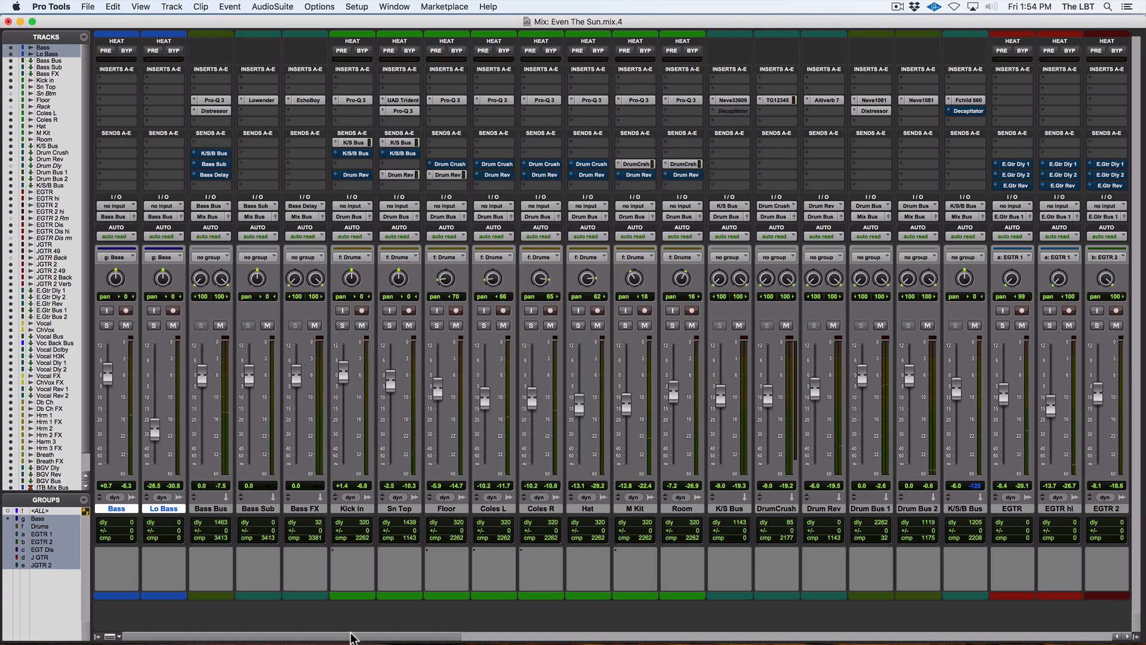
- Open the Pro-L 2 limiter on the ITB Mix Bus and play the mix to read its gain reduction and loudness
{"action": "left_click_drag", "start_coordinate": [351, 637], "coordinate": [1061, 637]}
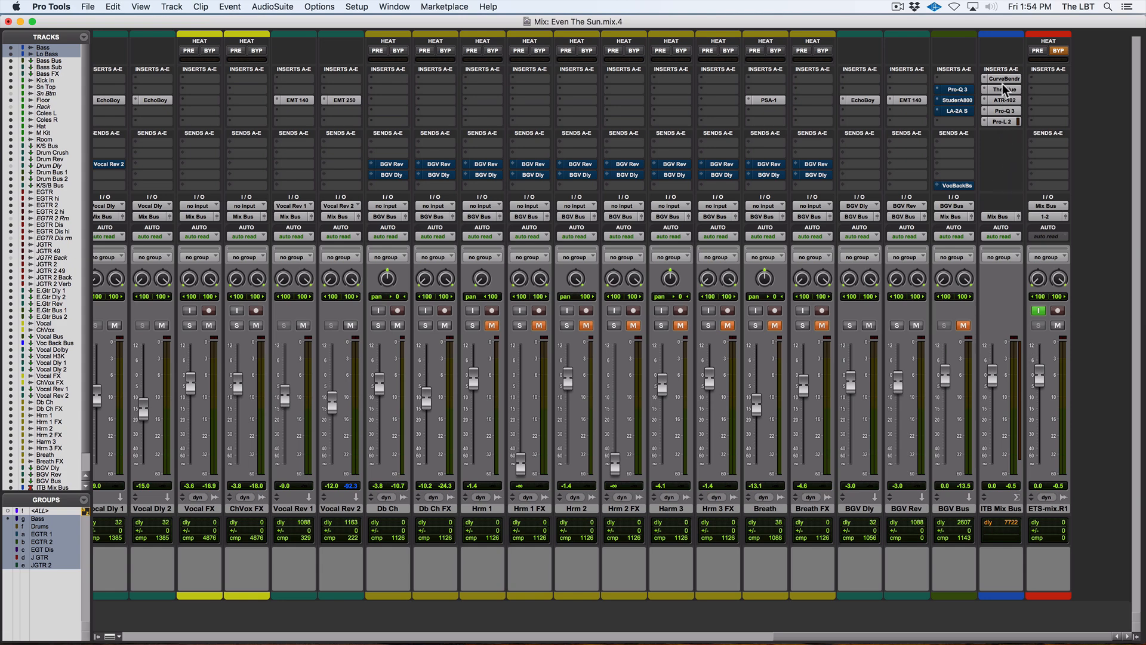
{"action": "left_click", "coordinate": [1003, 122]}
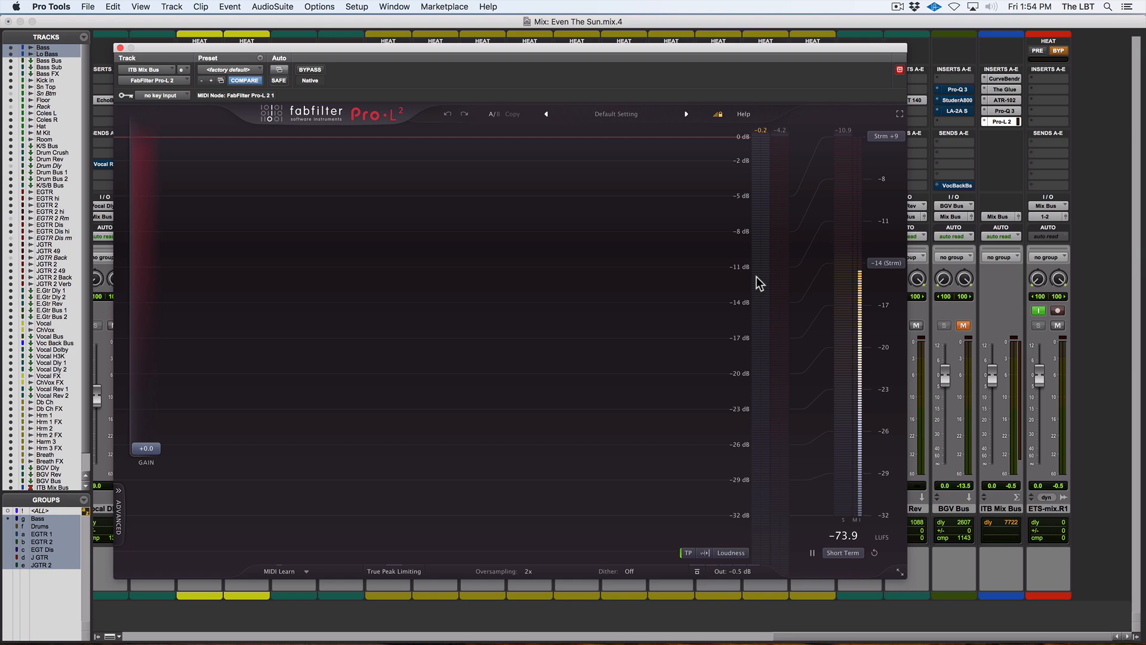
{"action": "mouse_move", "coordinate": [757, 277]}
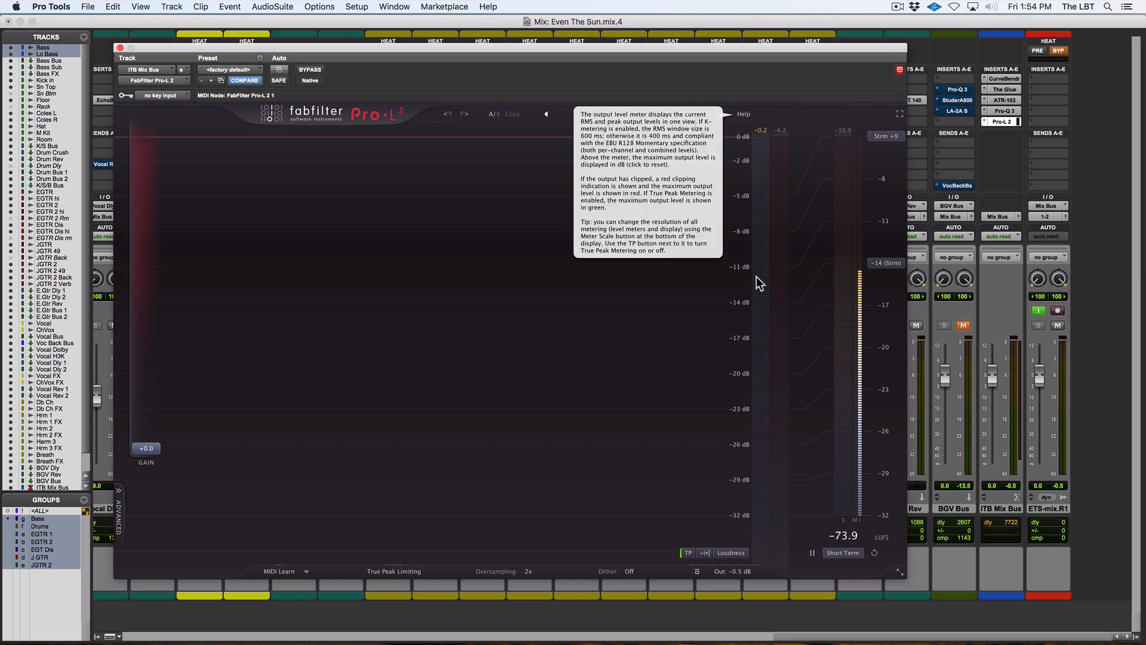
{"action": "key", "text": "space"}
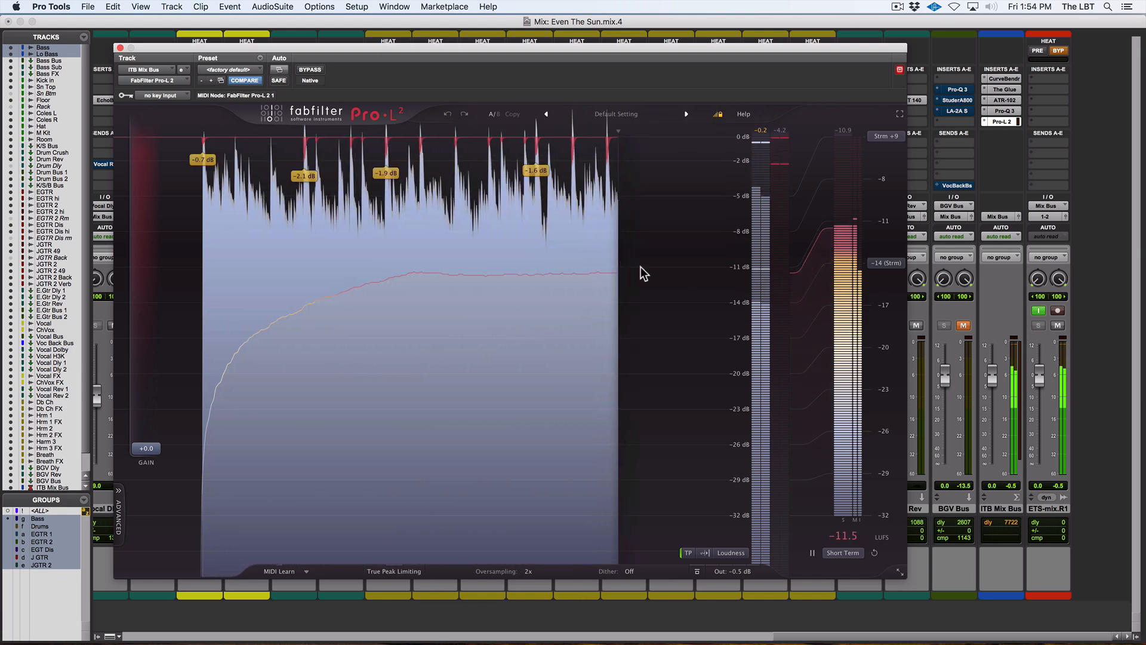
- Check the ATR-102 and the Pro-Q 3 spectrum on the ITB Mix Bus, stop playback, and close the EQ
{"action": "left_click", "coordinate": [1007, 100]}
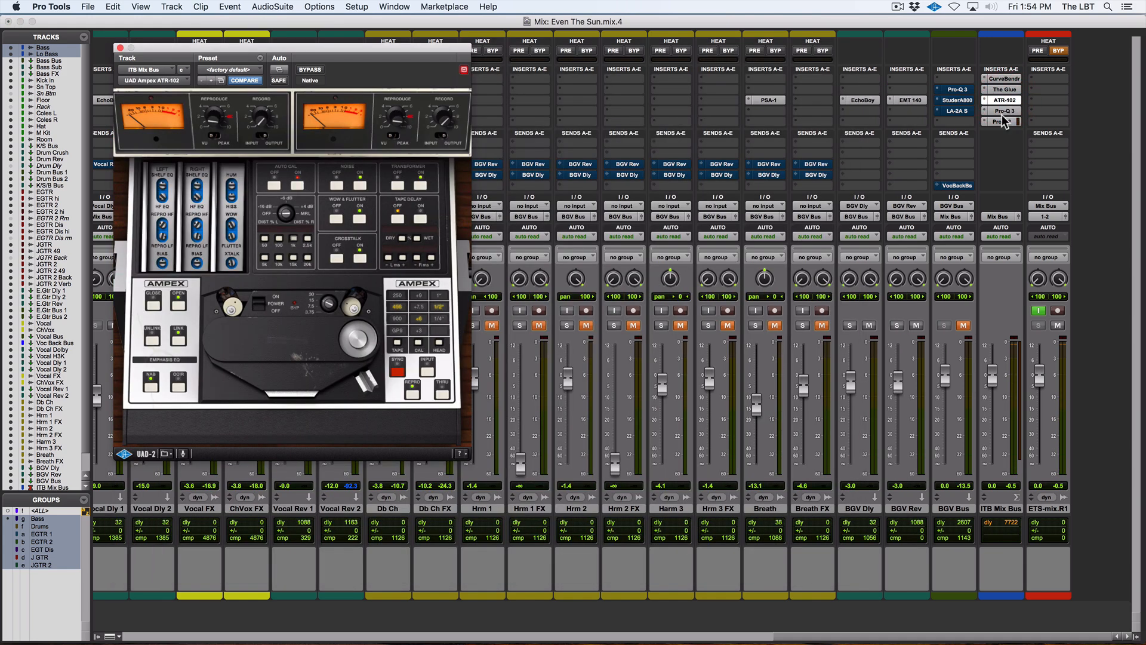
{"action": "left_click", "coordinate": [1004, 111]}
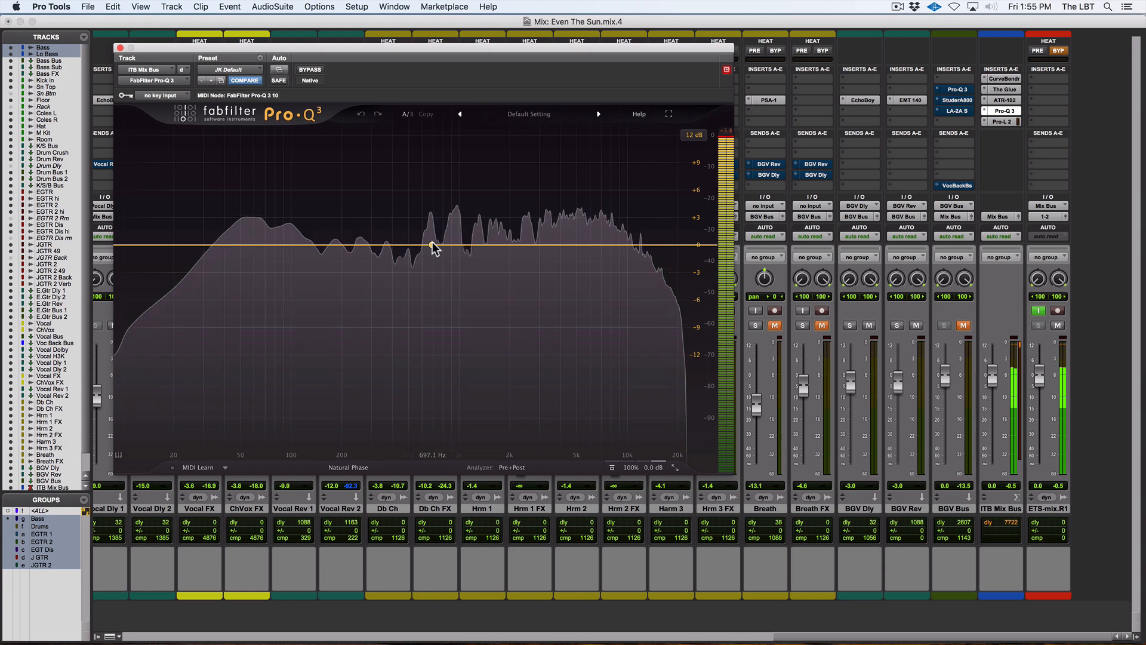
{"action": "key", "text": "space"}
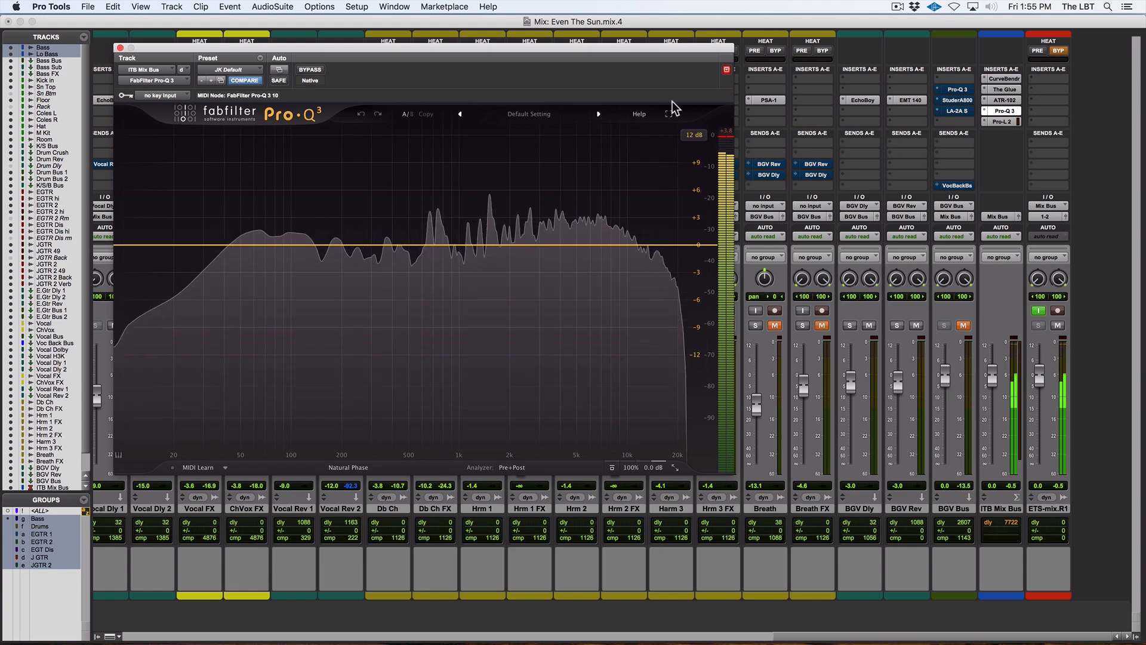
{"action": "left_click", "coordinate": [119, 48]}
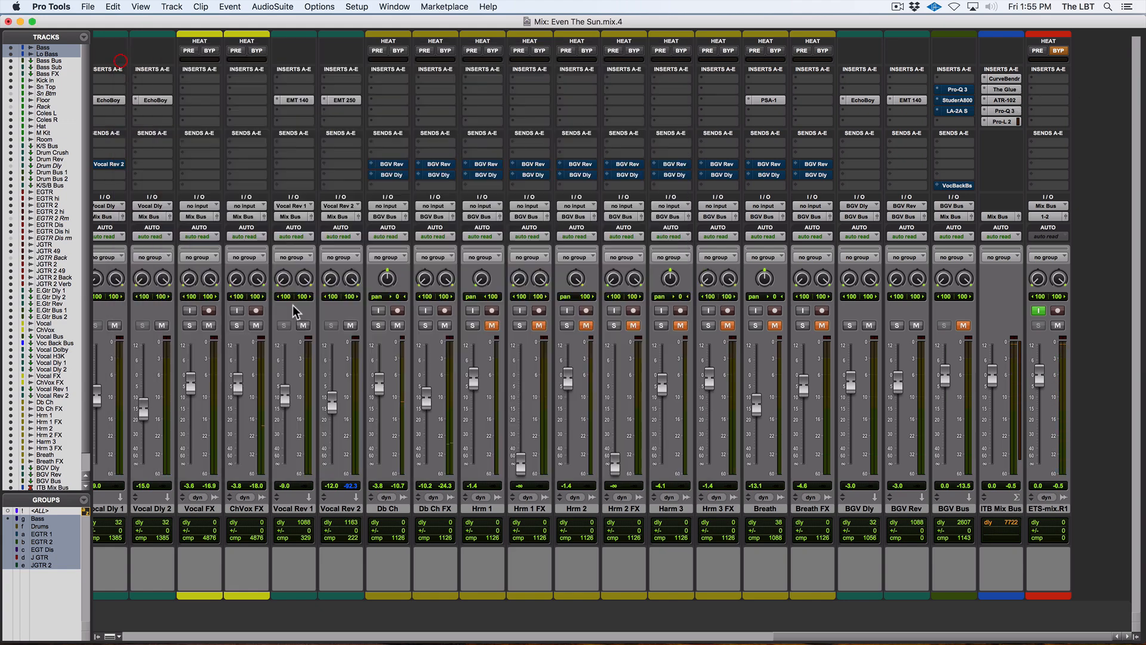
- Move the Sn Top Pro-Q 3 bell cut to about 537 Hz and -2.02 dB, and close the EQ
{"action": "left_click_drag", "start_coordinate": [806, 634], "coordinate": [167, 637]}
{"action": "left_click", "coordinate": [302, 111]}
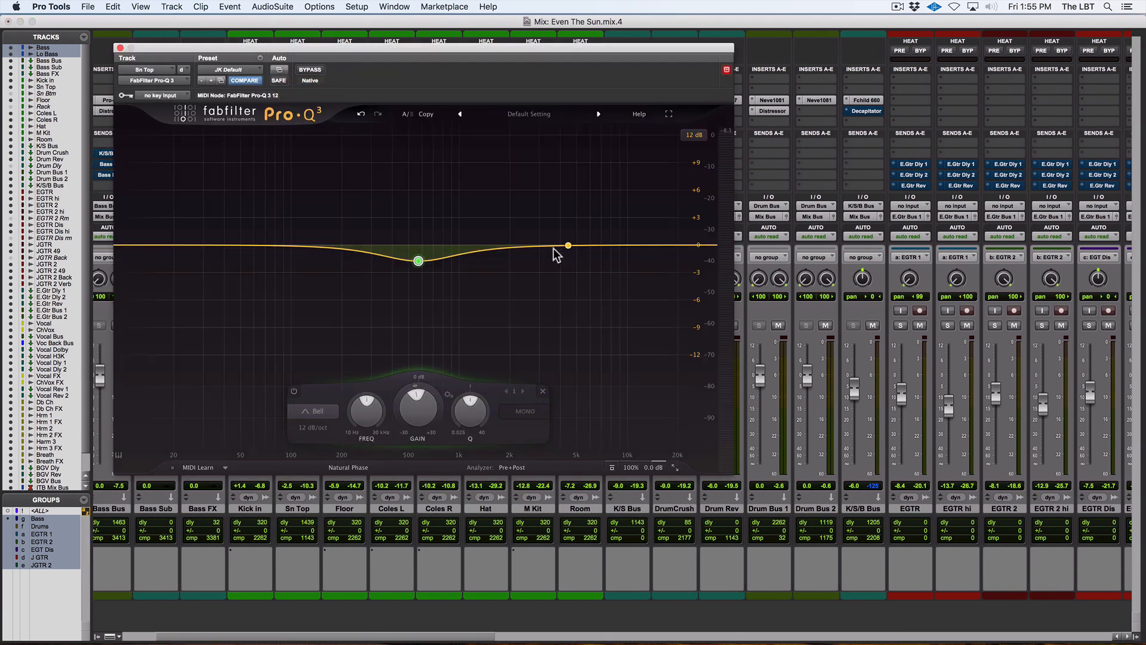
{"action": "mouse_move", "coordinate": [418, 261]}
{"action": "left_click_drag", "start_coordinate": [418, 261], "coordinate": [413, 264]}
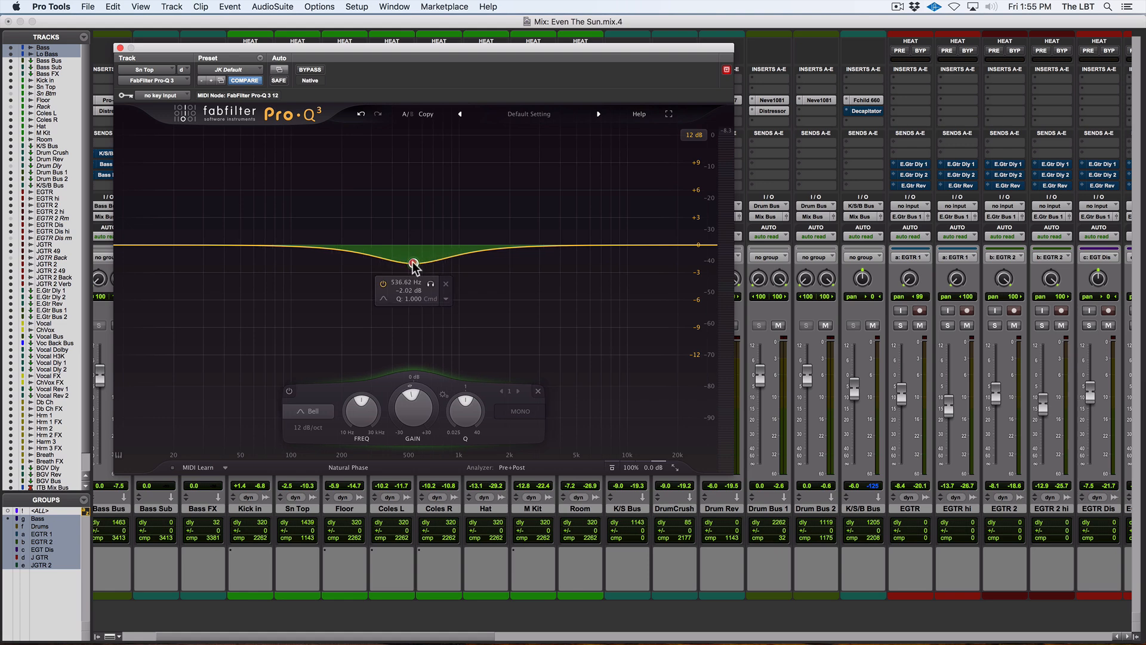
{"action": "left_click", "coordinate": [120, 47]}
- Check the Trident A-Range on Sn Top and the Neve 1081 on Drum Bus 2, and close the plug-in
{"action": "left_click", "coordinate": [309, 99]}
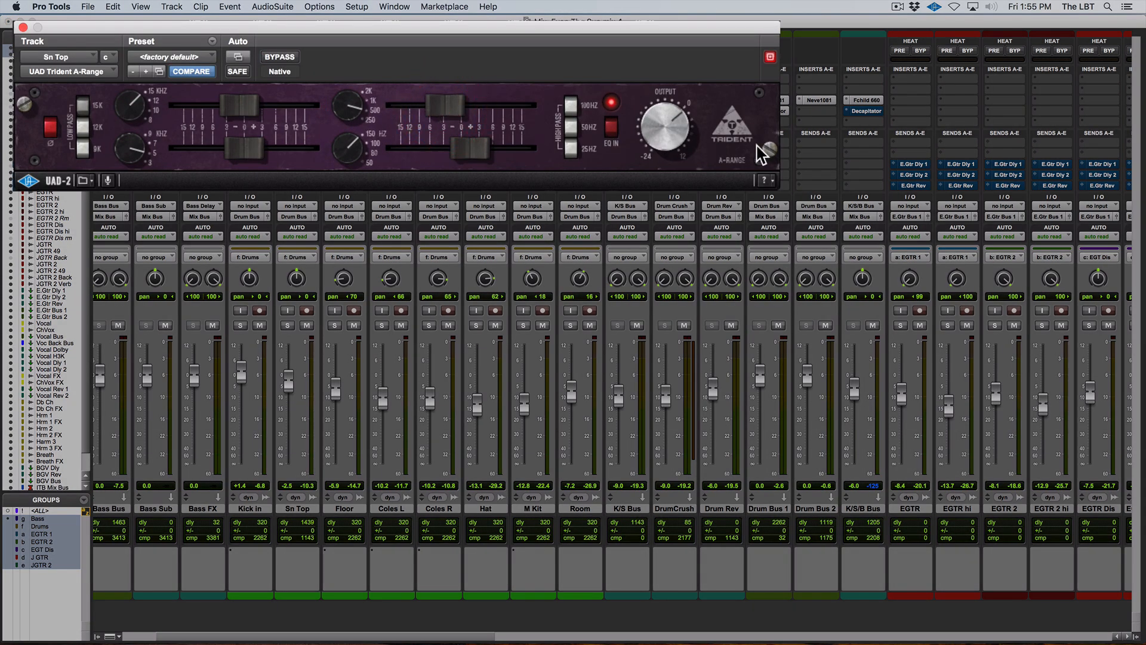
{"action": "left_click", "coordinate": [824, 101]}
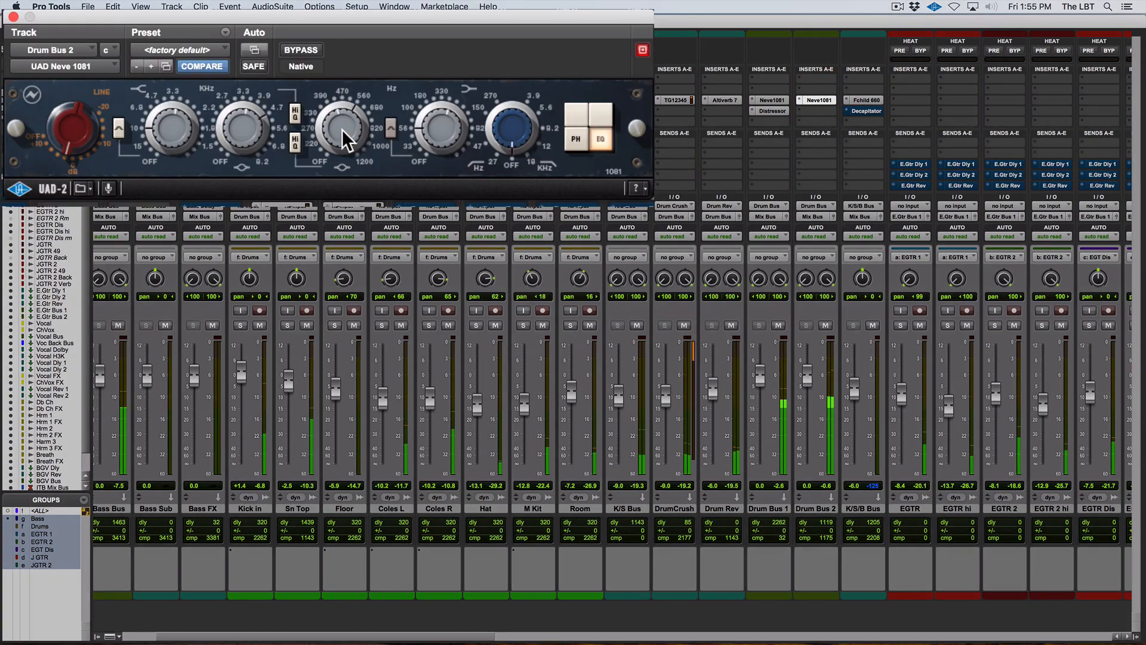
{"action": "left_click", "coordinate": [336, 120]}
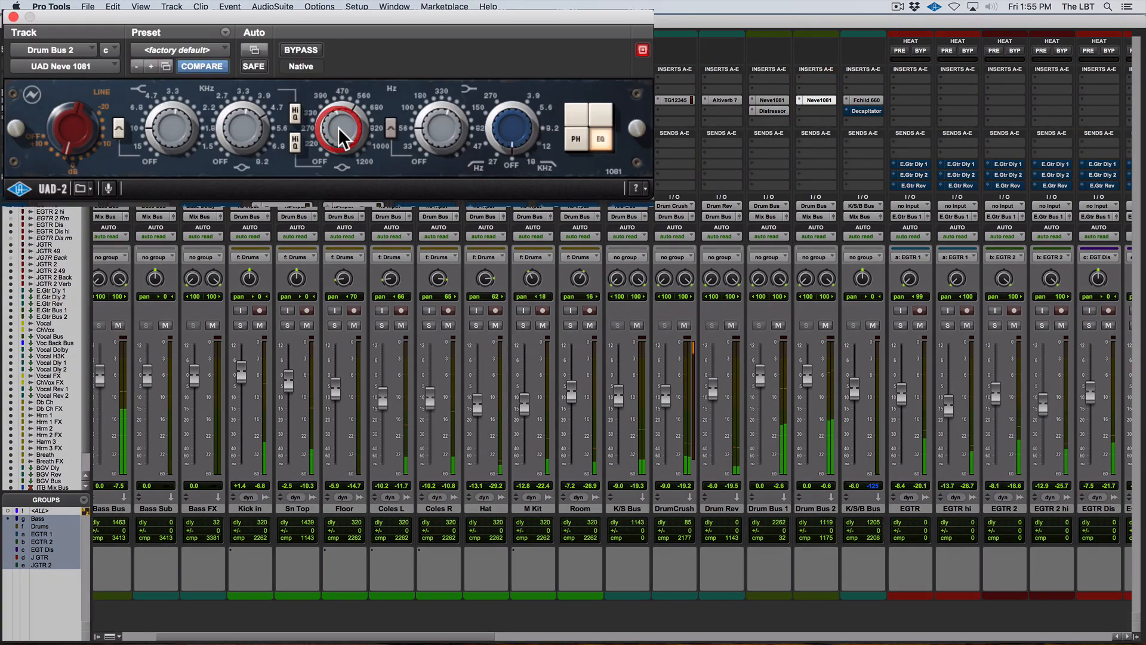
{"action": "left_click", "coordinate": [338, 127]}
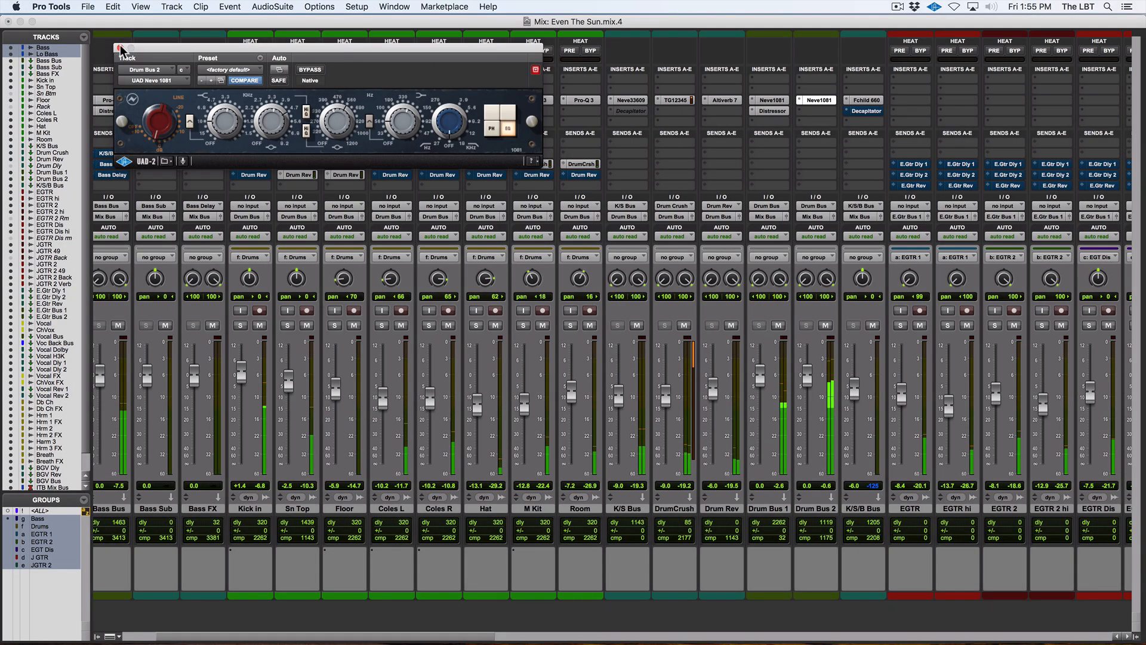
{"action": "left_click", "coordinate": [120, 48]}
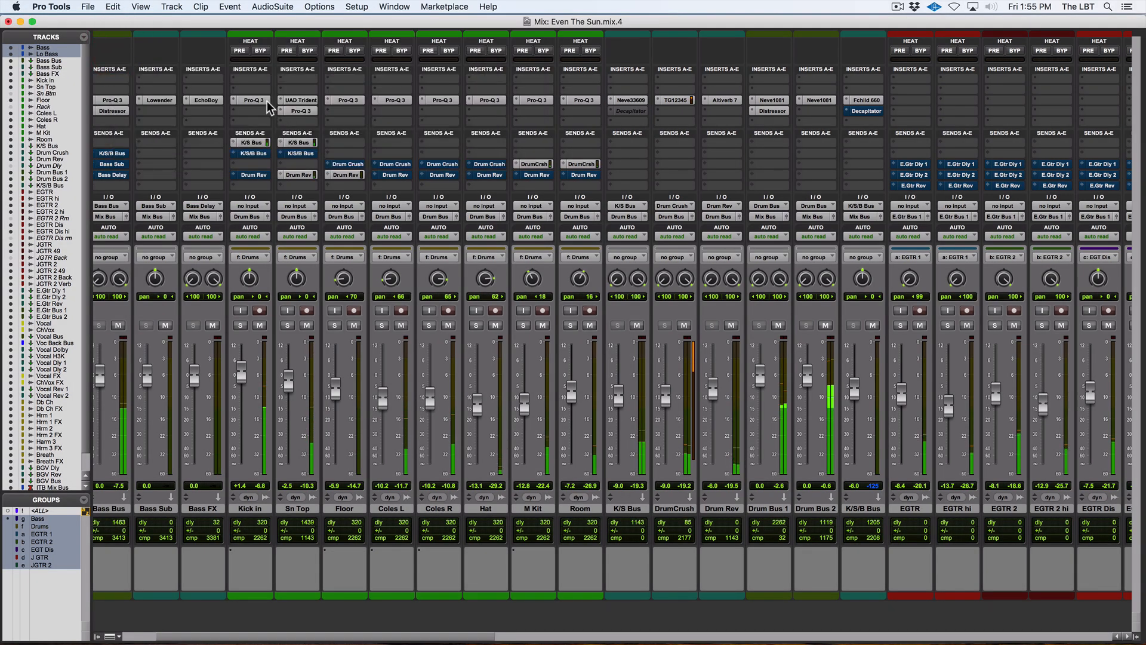
- Adjust the Kick in Pro-Q 3 bell cut during playback to about 475 Hz and -1.96 dB, and close the EQ
{"action": "left_click", "coordinate": [258, 109]}
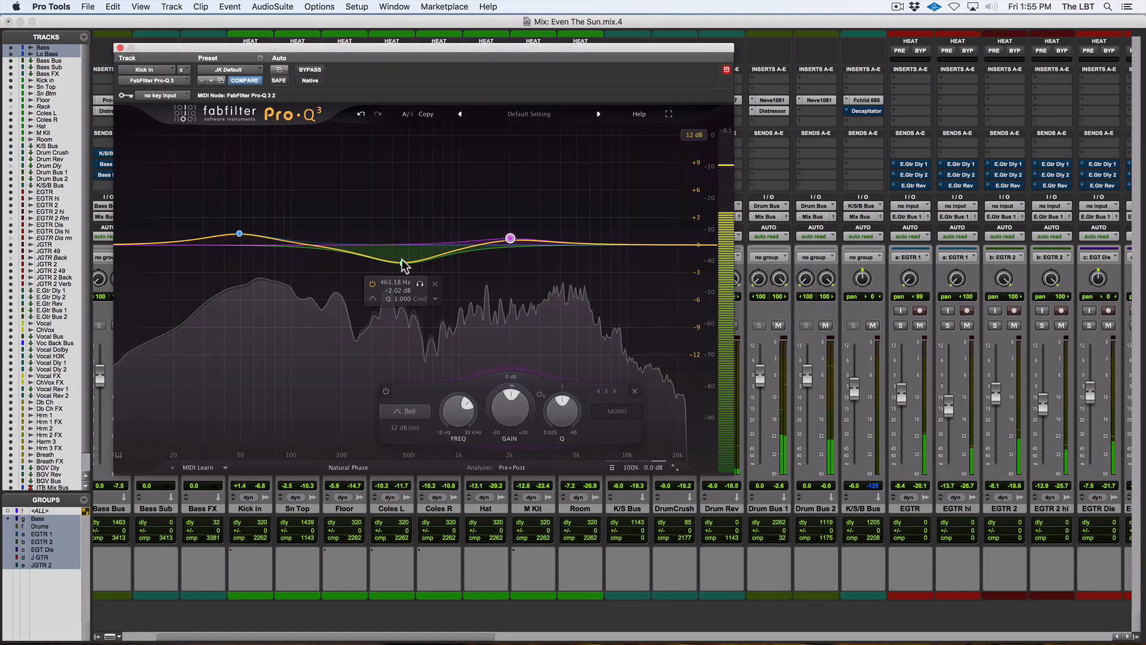
{"action": "left_click", "coordinate": [403, 263]}
{"action": "left_click_drag", "start_coordinate": [403, 262], "coordinate": [404, 261]}
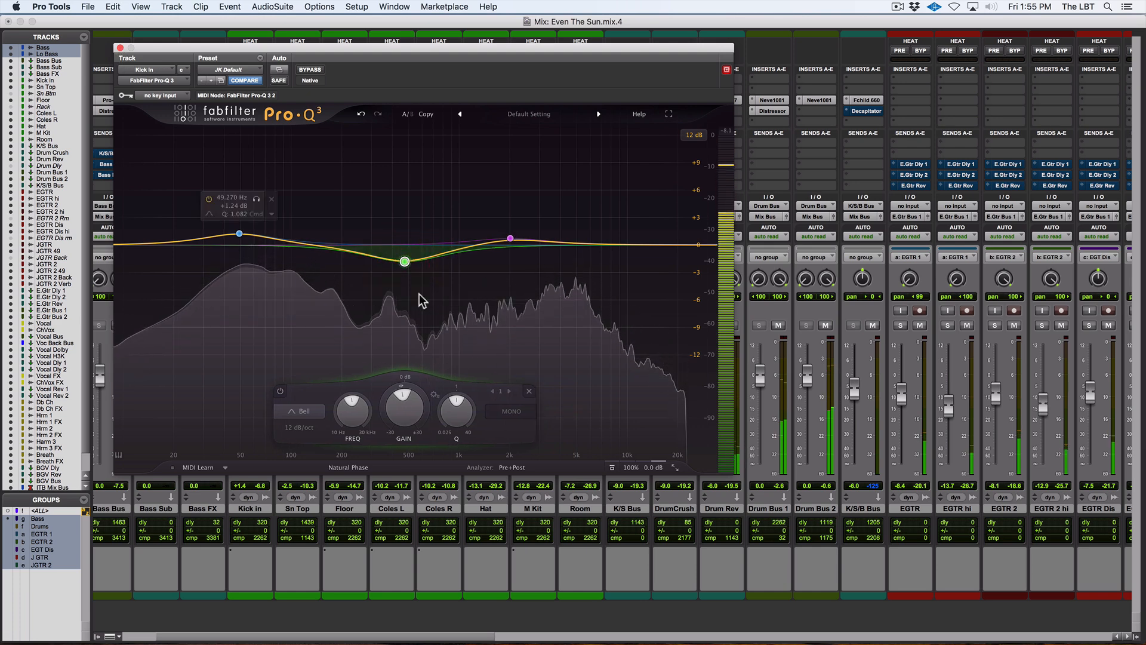
{"action": "left_click_drag", "start_coordinate": [404, 263], "coordinate": [404, 267]}
{"action": "key", "text": "space"}
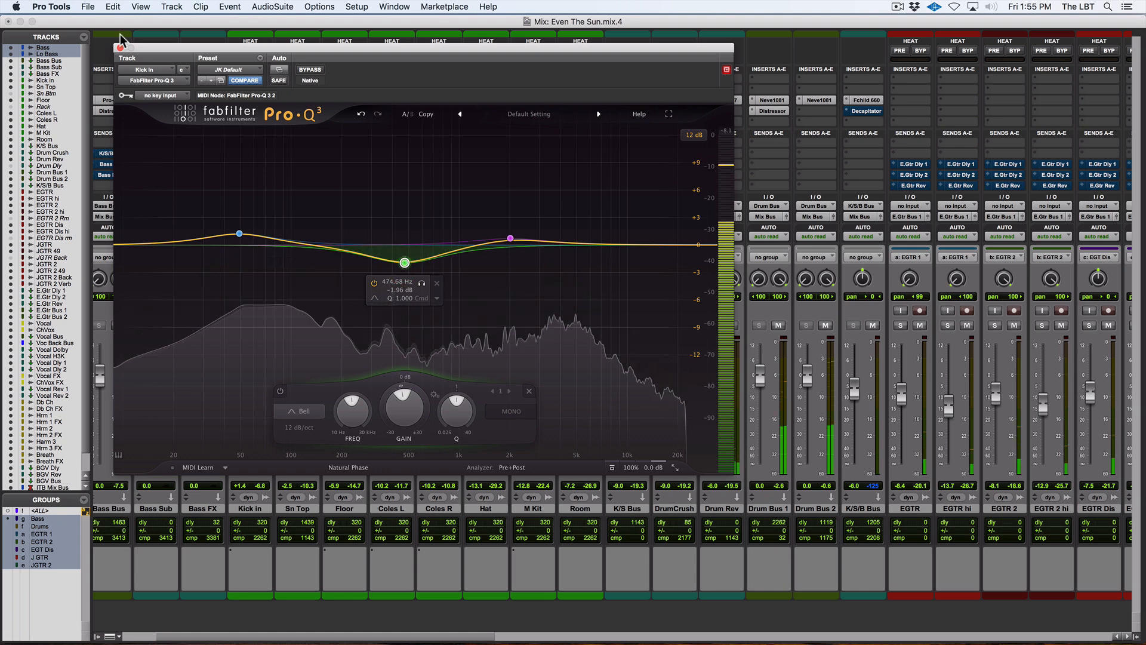
{"action": "left_click", "coordinate": [120, 48]}
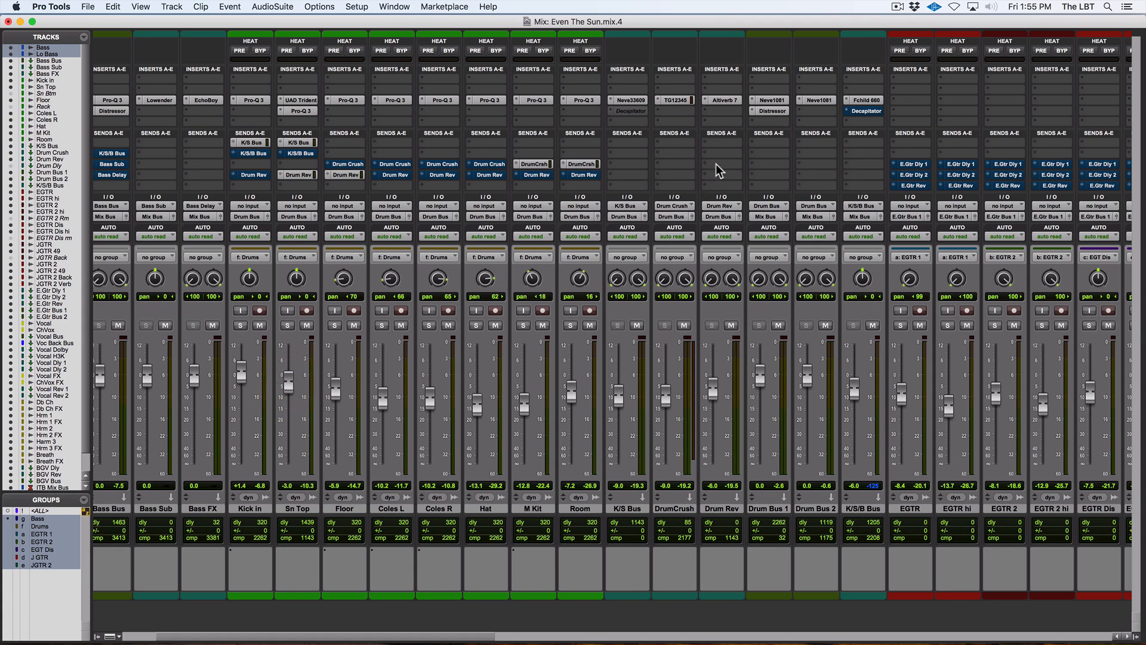
- Recheck the low-mid band of the Drum Bus 2 Neve 1081 while playing the mix, and close the plug-in
{"action": "left_click", "coordinate": [817, 100]}
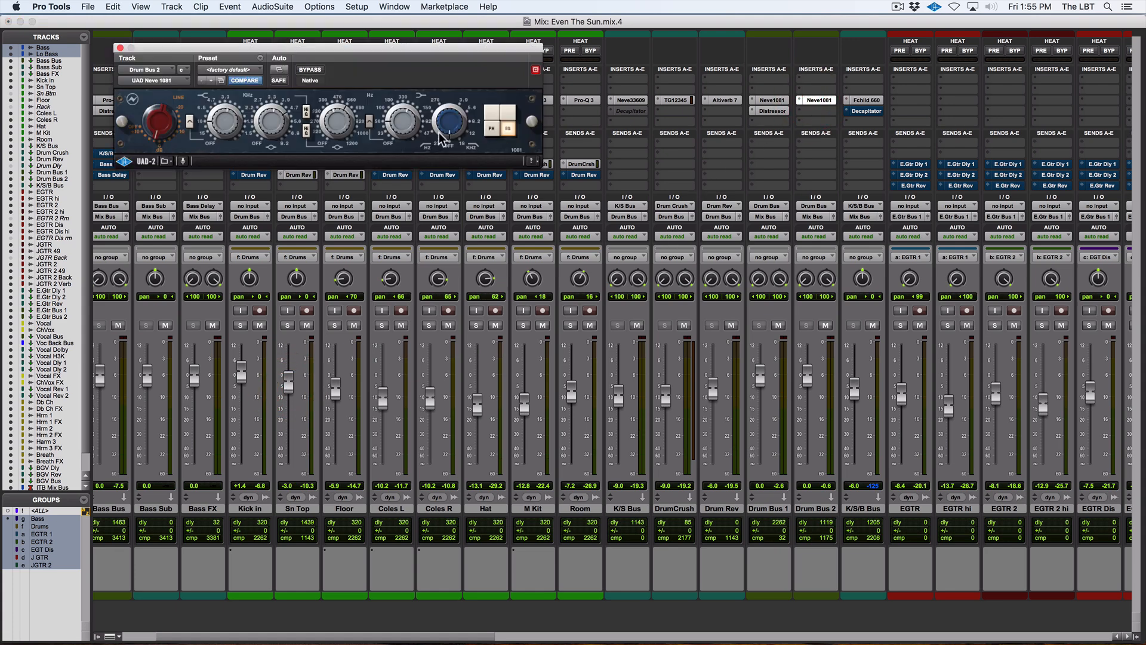
{"action": "left_click", "coordinate": [344, 132]}
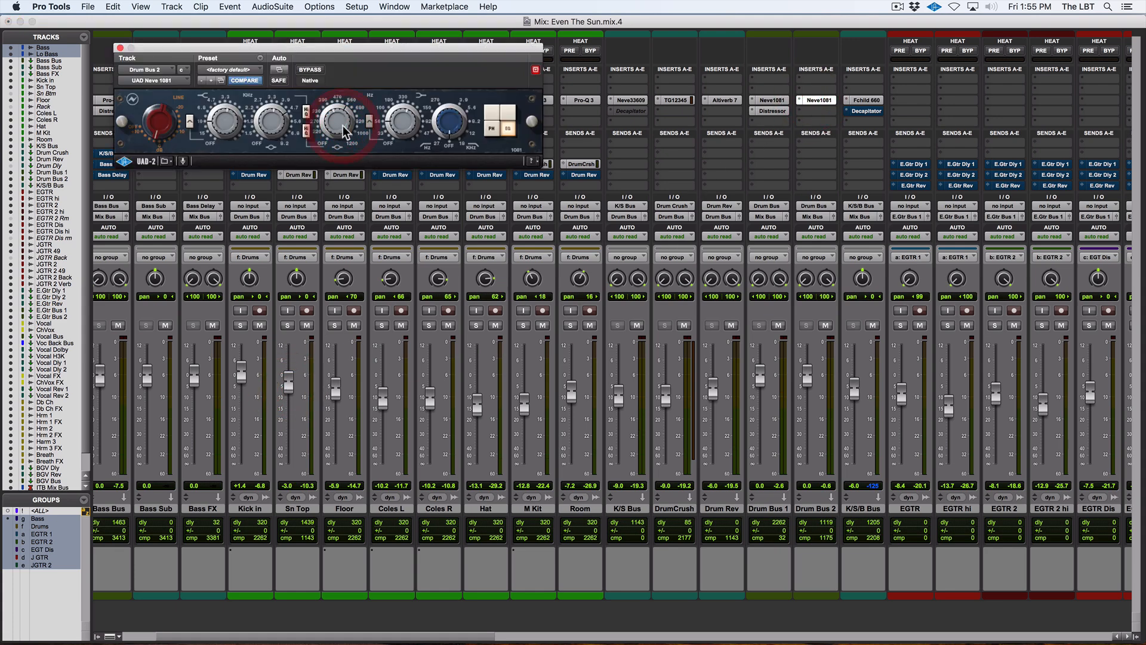
{"action": "key", "text": "space"}
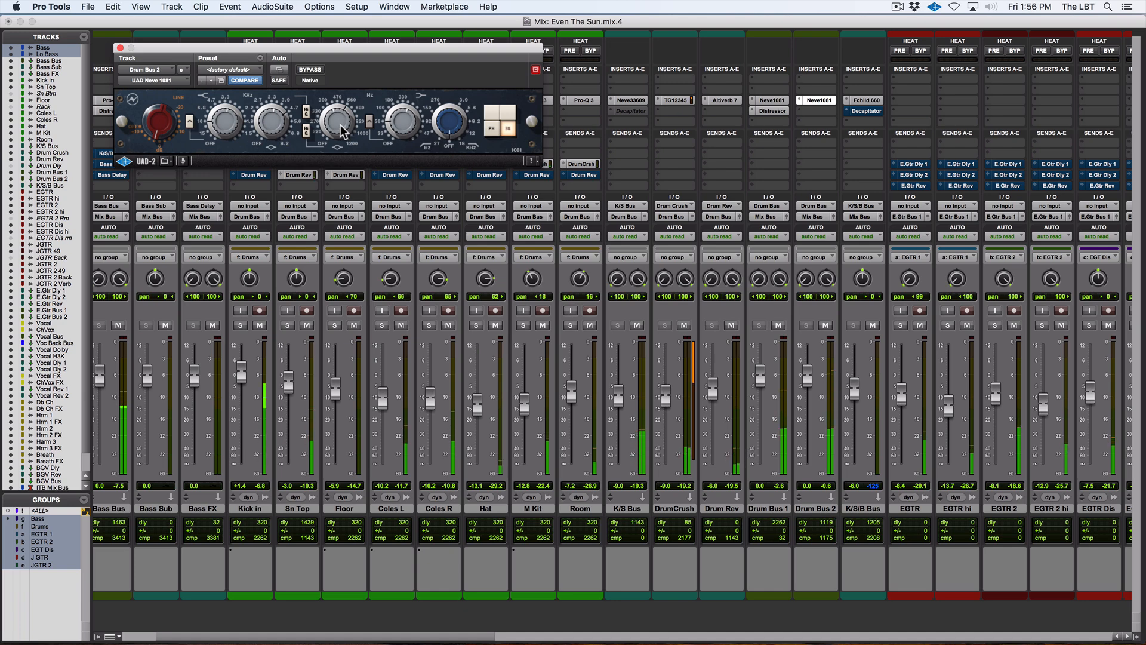
{"action": "left_click", "coordinate": [780, 101]}
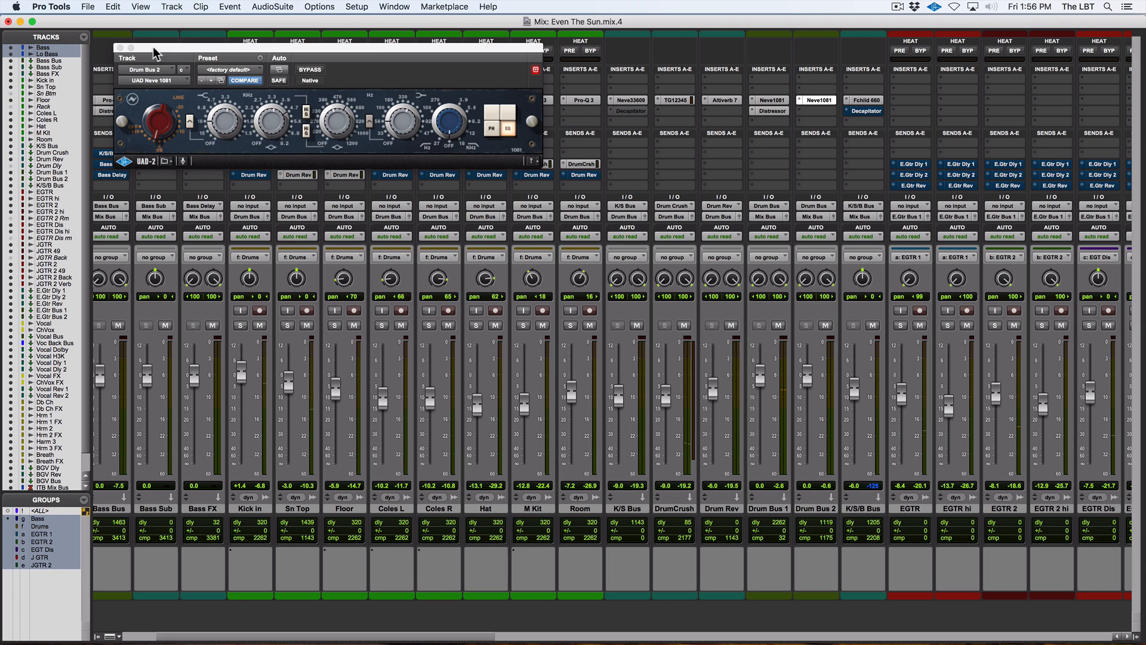
{"action": "left_click", "coordinate": [120, 48]}
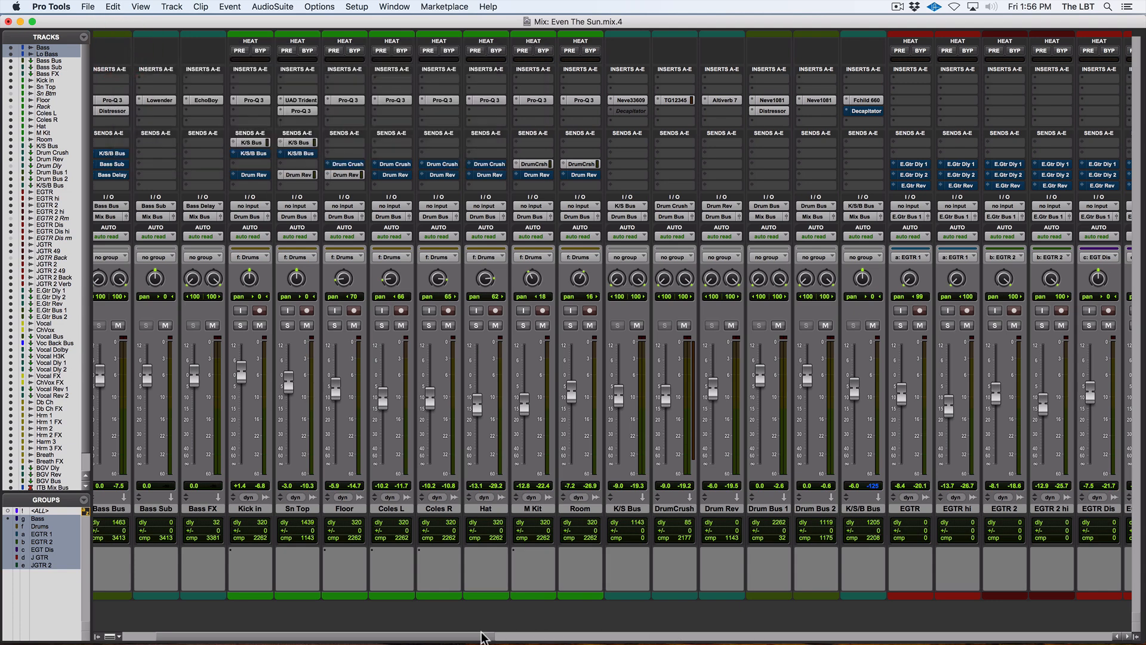
- Play the mix through the Distressor on Drum Bus 1, check its attack control, and close it
{"action": "left_click", "coordinate": [772, 111]}
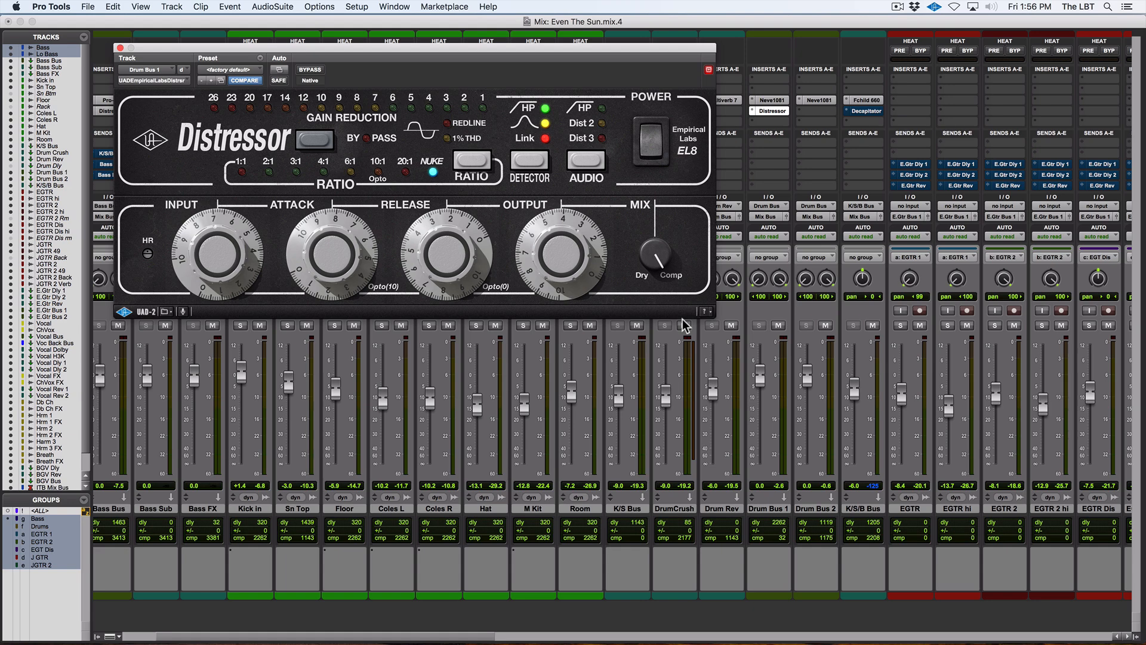
{"action": "key", "text": "space"}
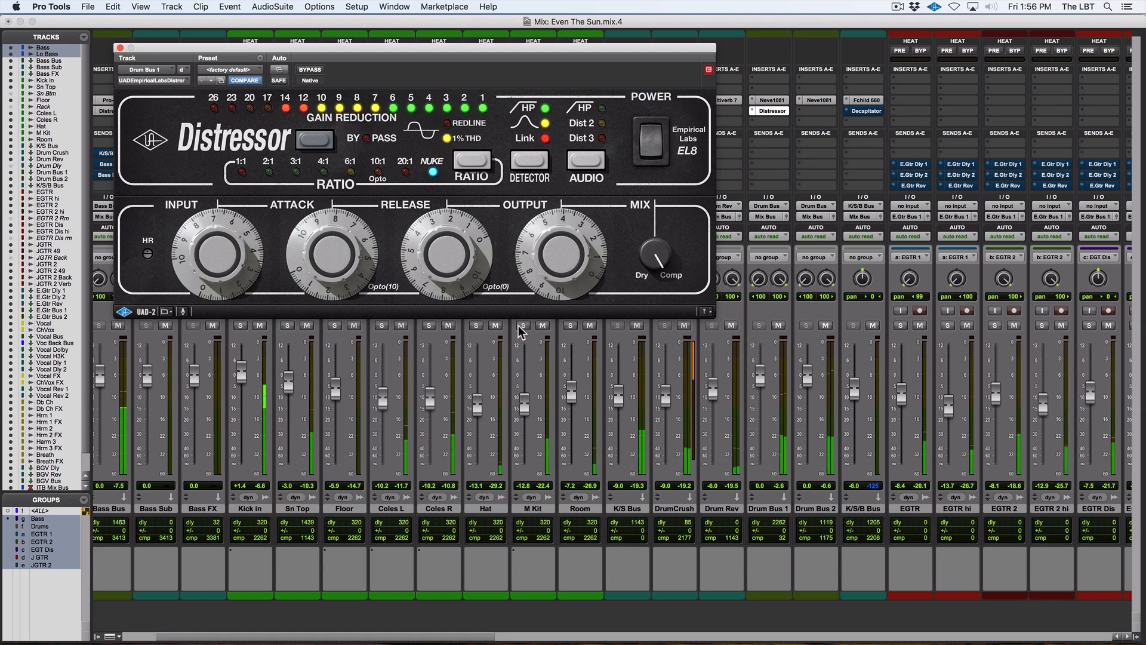
{"action": "left_click_drag", "start_coordinate": [332, 243], "coordinate": [333, 243]}
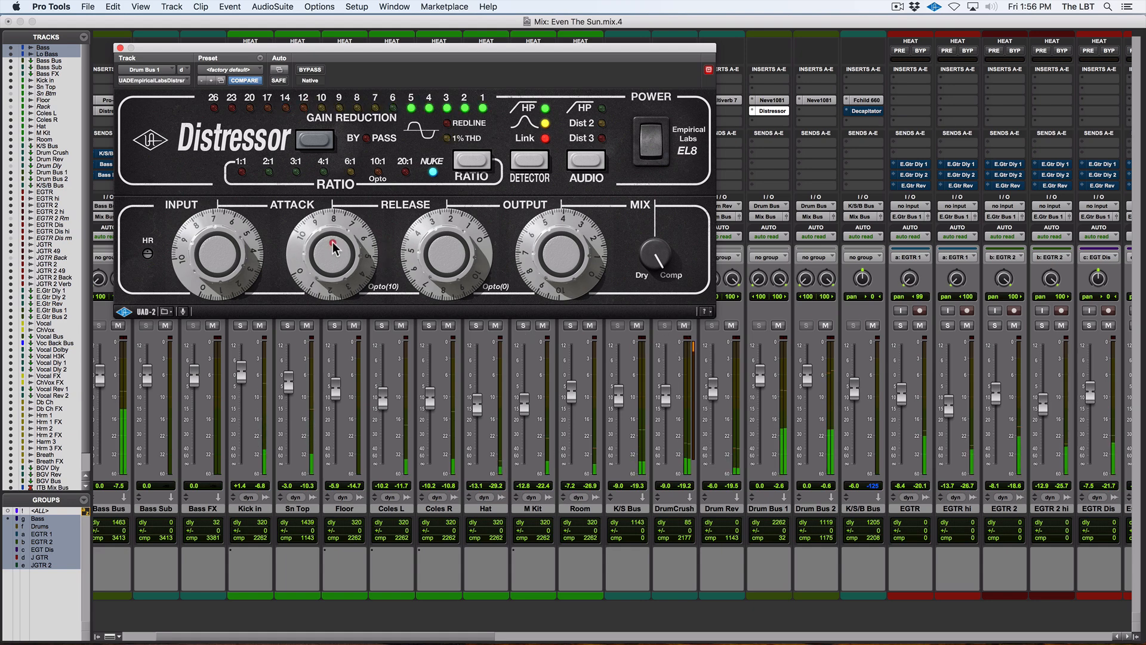
{"action": "left_click", "coordinate": [120, 48]}
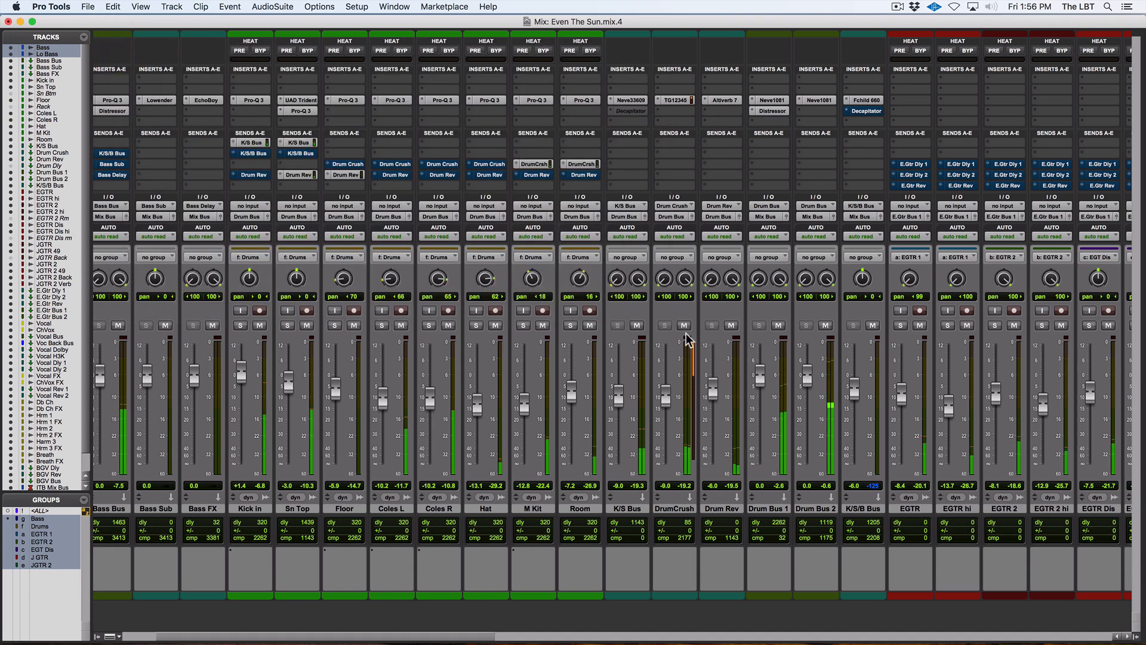
- Stop playback and examine the drum track waveforms around the c2 marker in the Edit window
{"action": "key", "text": "super+equal"}
{"action": "key", "text": "space"}
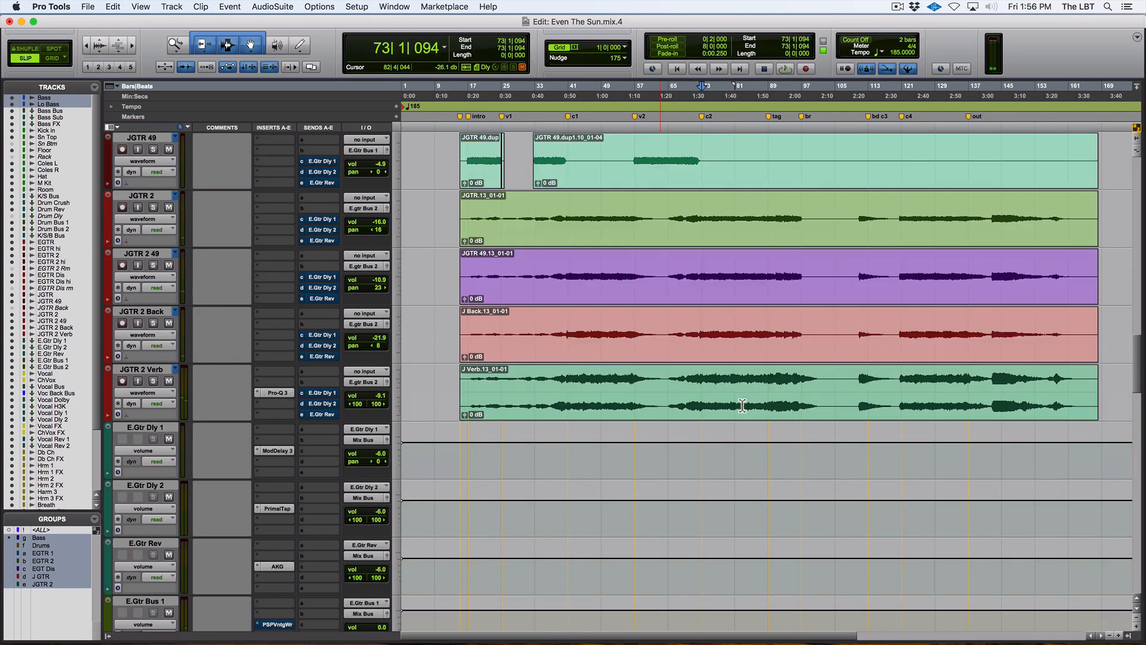
{"action": "scroll", "coordinate": [742, 405], "scroll_direction": "up", "scroll_amount": 15}
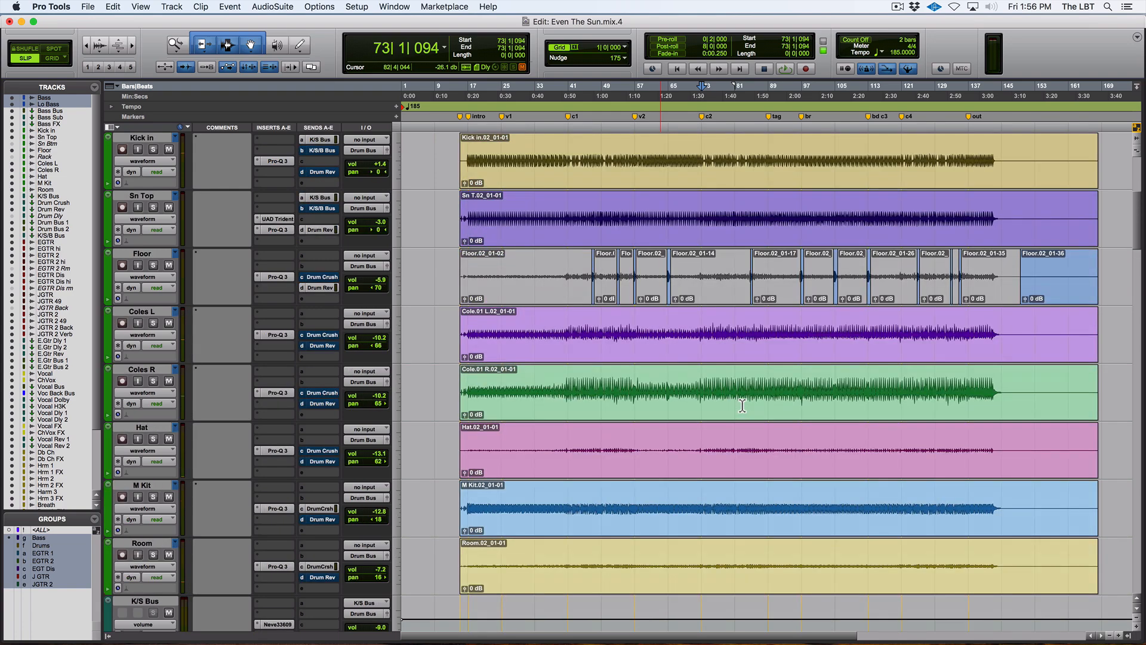
{"action": "scroll", "coordinate": [742, 405], "scroll_direction": "up", "scroll_amount": 1}
{"action": "key", "text": "t"}
{"action": "key", "text": "t"}
{"action": "key", "text": "t"}
{"action": "key", "text": "t"}
{"action": "key", "text": "t"}
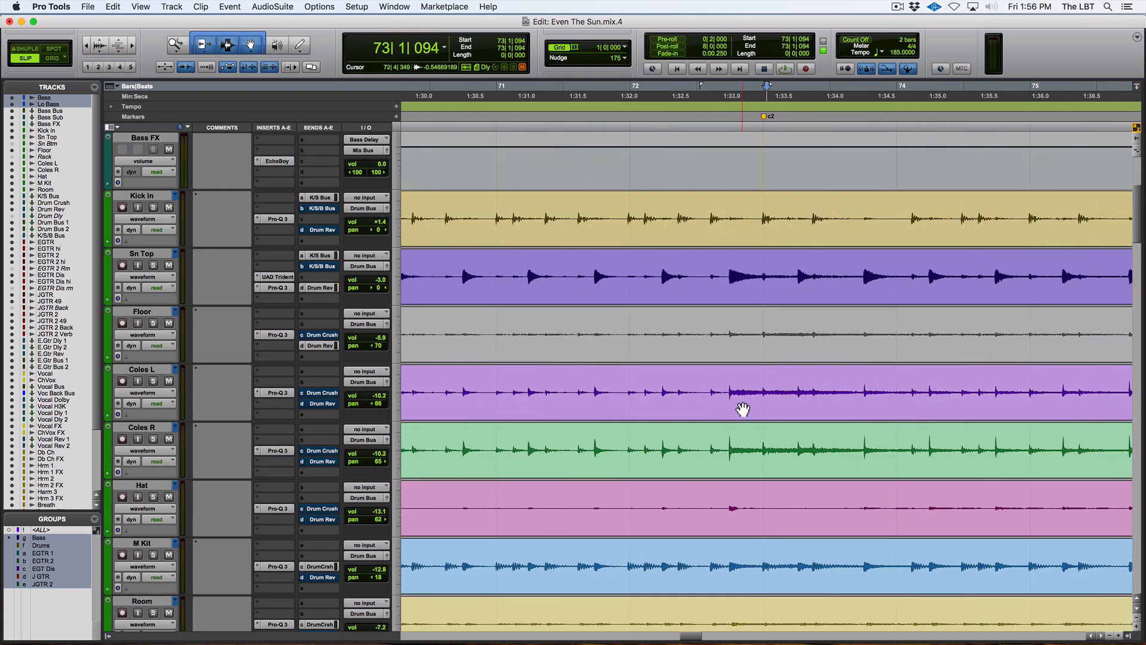
{"action": "key", "text": "super+alt+bracketright"}
{"action": "key", "text": "t"}
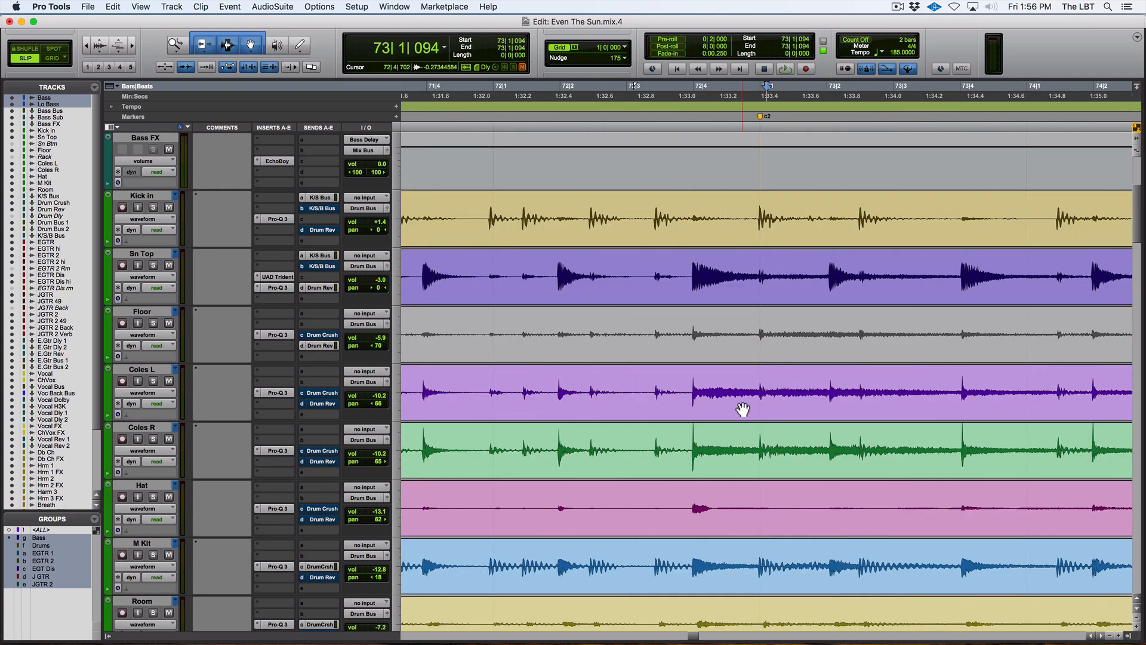
- Play the mix from the c2 marker and inspect the Sn Top hit just before beat 73|4 against the other drum waveforms
{"action": "key", "text": "space"}
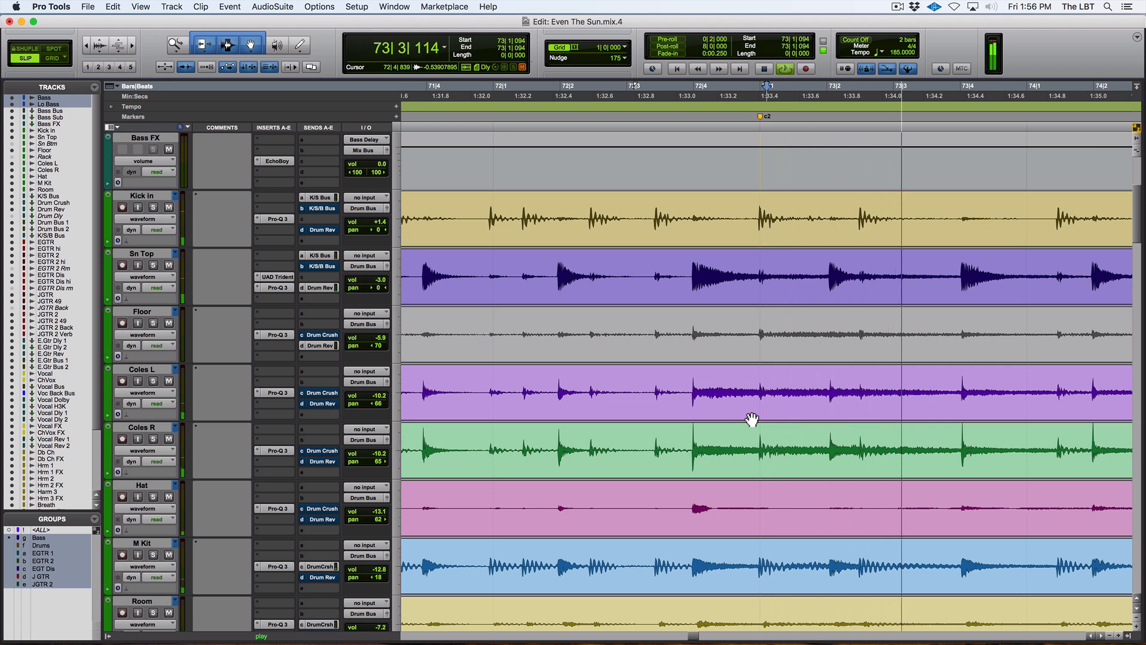
{"action": "key", "text": "space"}
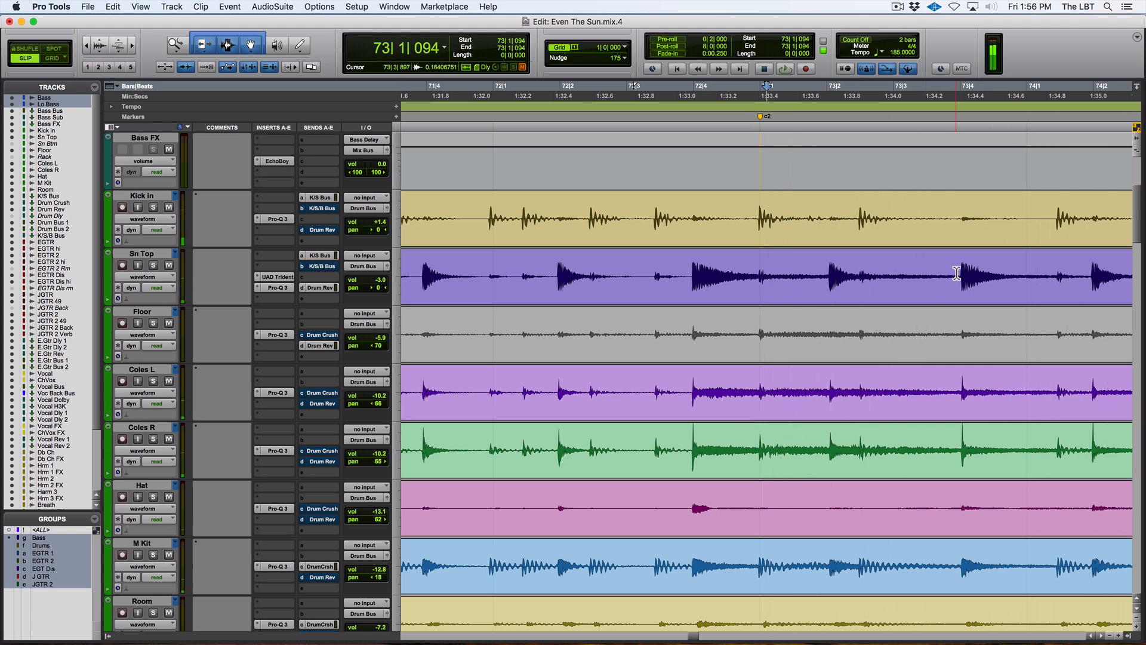
{"action": "left_click", "coordinate": [957, 273]}
{"action": "key", "text": "t"}
{"action": "key", "text": "t"}
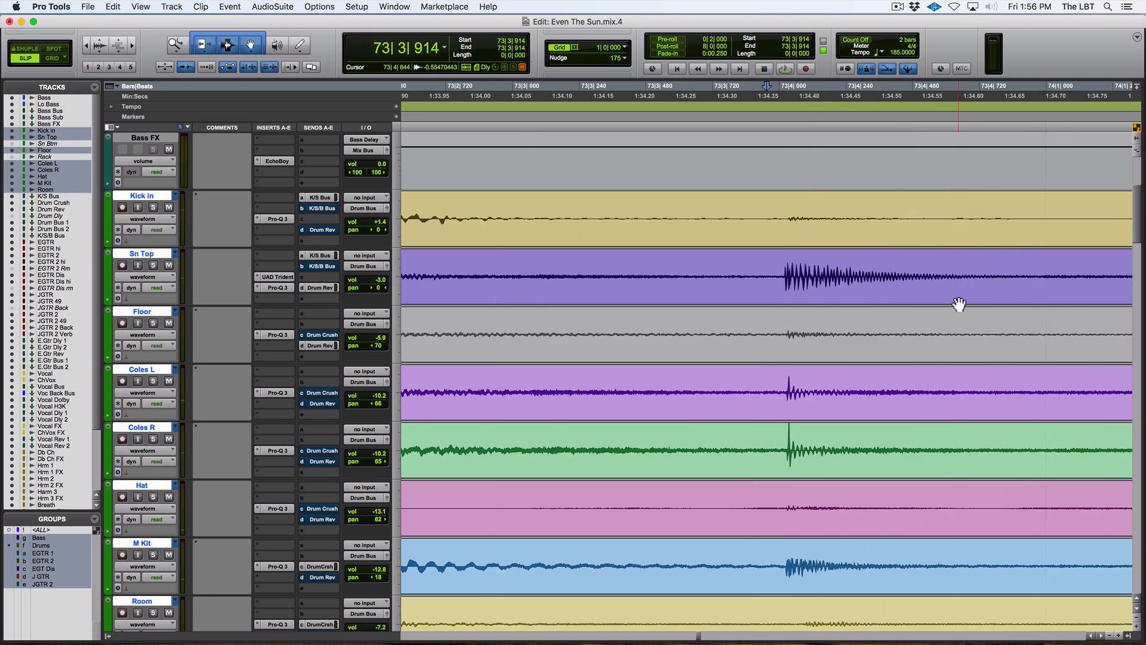
{"action": "key", "text": "r"}
{"action": "key", "text": "r"}
{"action": "key", "text": "r"}
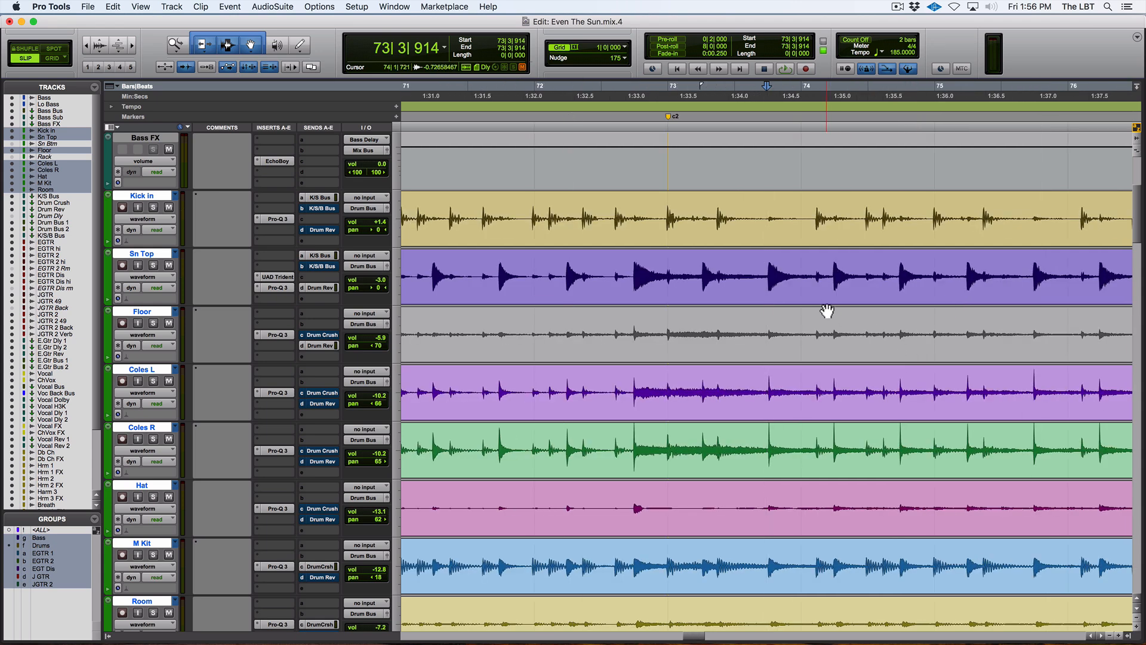
- Try isolating the Sn Top hit near 73|3|923 as its own clip, audition it at -2.0 dB clip gain, and undo the edit
{"action": "left_click_drag", "start_coordinate": [768, 276], "coordinate": [790, 283]}
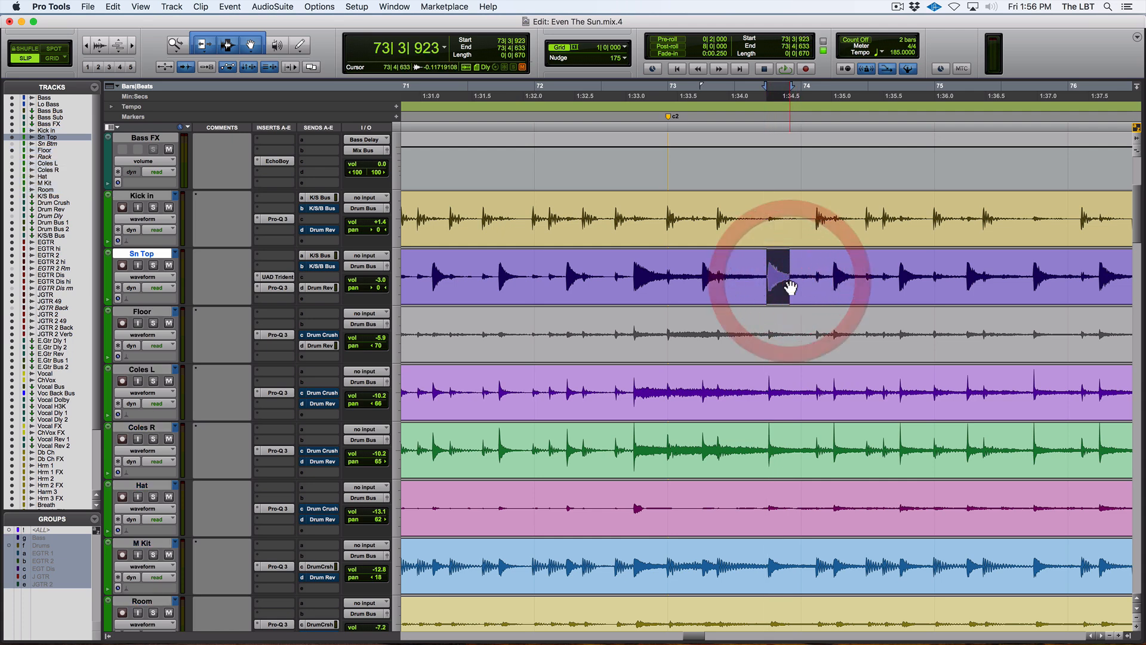
{"action": "key", "text": "super+e"}
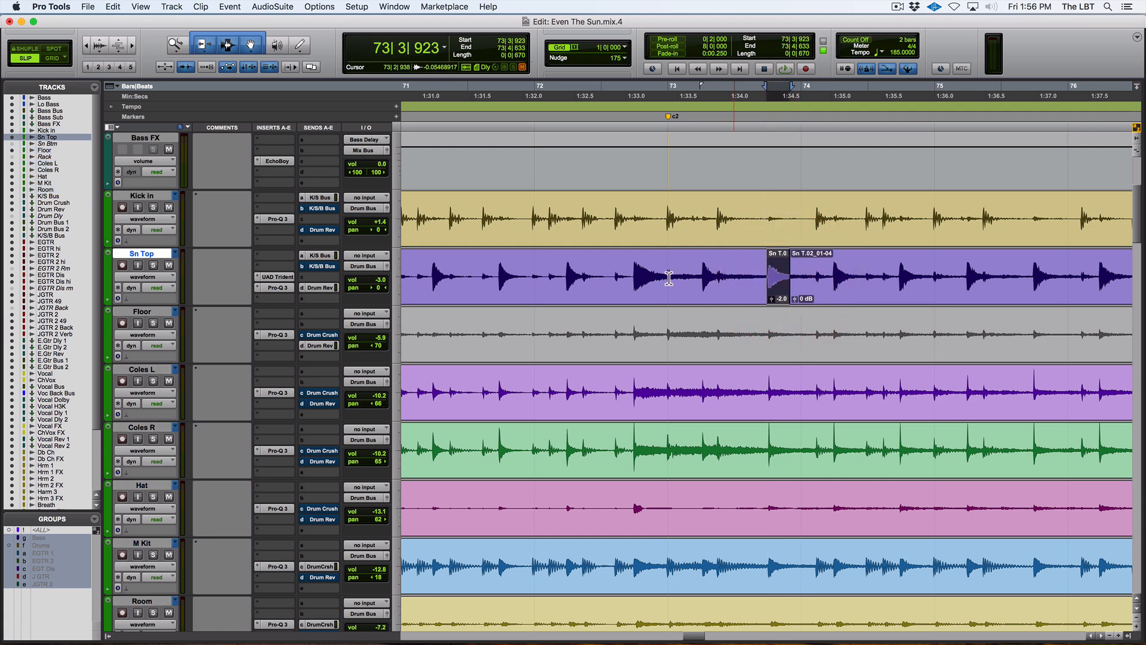
{"action": "left_click", "coordinate": [634, 266]}
{"action": "key", "text": "space"}
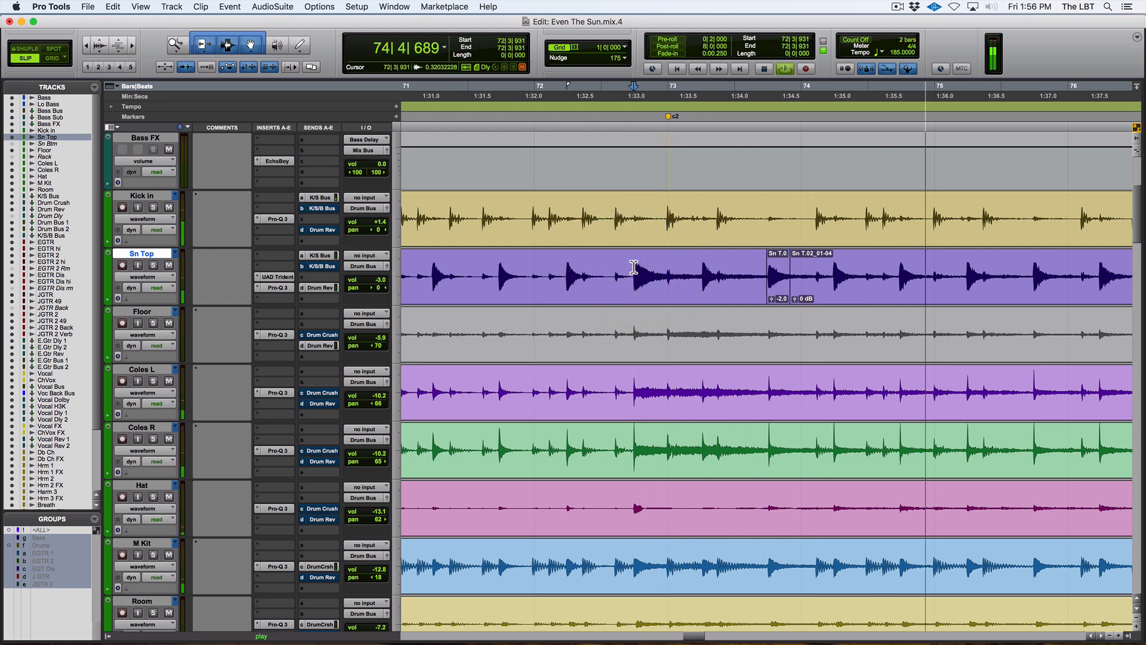
{"action": "key", "text": "space"}
{"action": "key", "text": "super+z"}
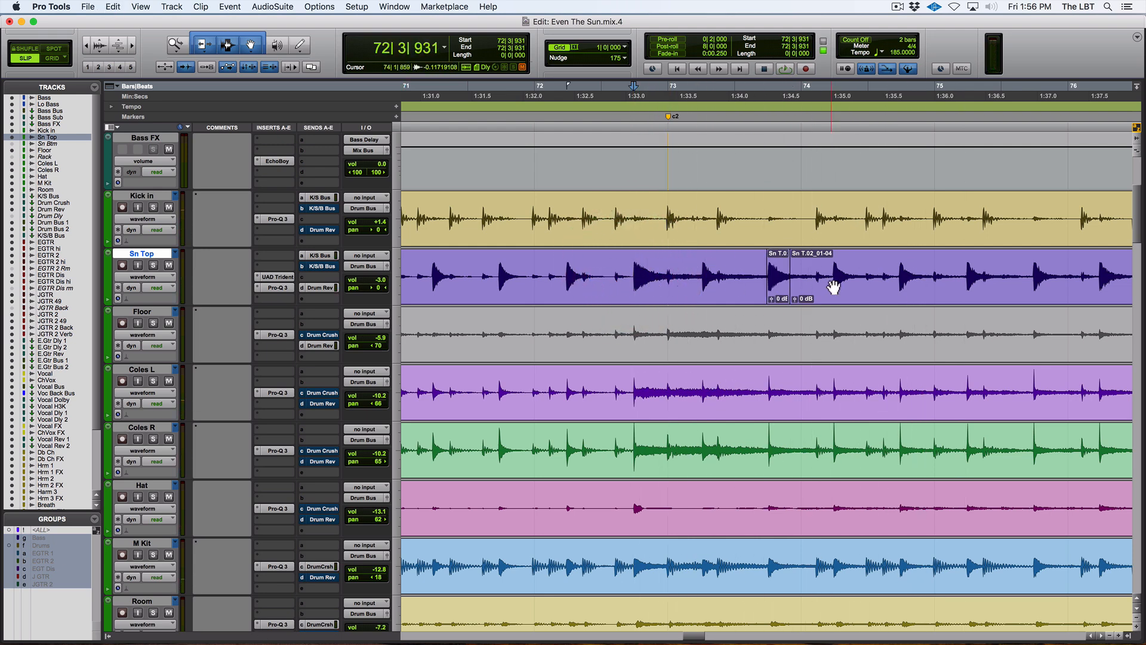
{"action": "key", "text": "super+z"}
- Separate the Sn Top hit from 73|3|932 to 73|4|418 into its own clip
{"action": "left_click_drag", "start_coordinate": [832, 273], "coordinate": [848, 280]}
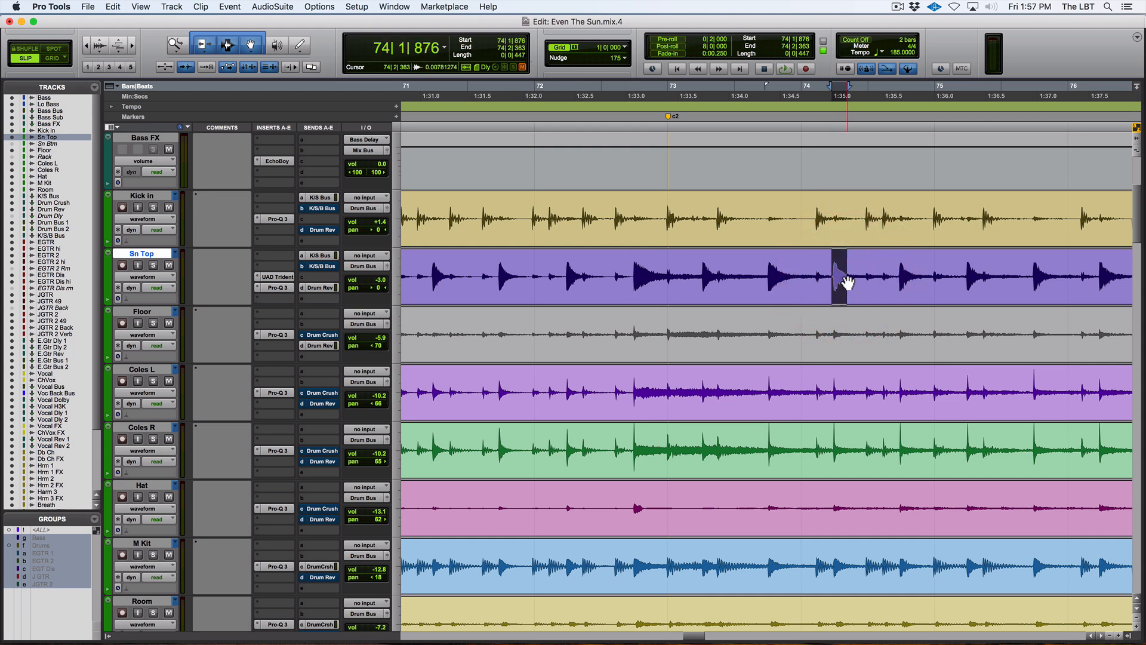
{"action": "key", "text": "super+bracketright"}
{"action": "key", "text": "super+bracketright"}
{"action": "left_click", "coordinate": [507, 276]}
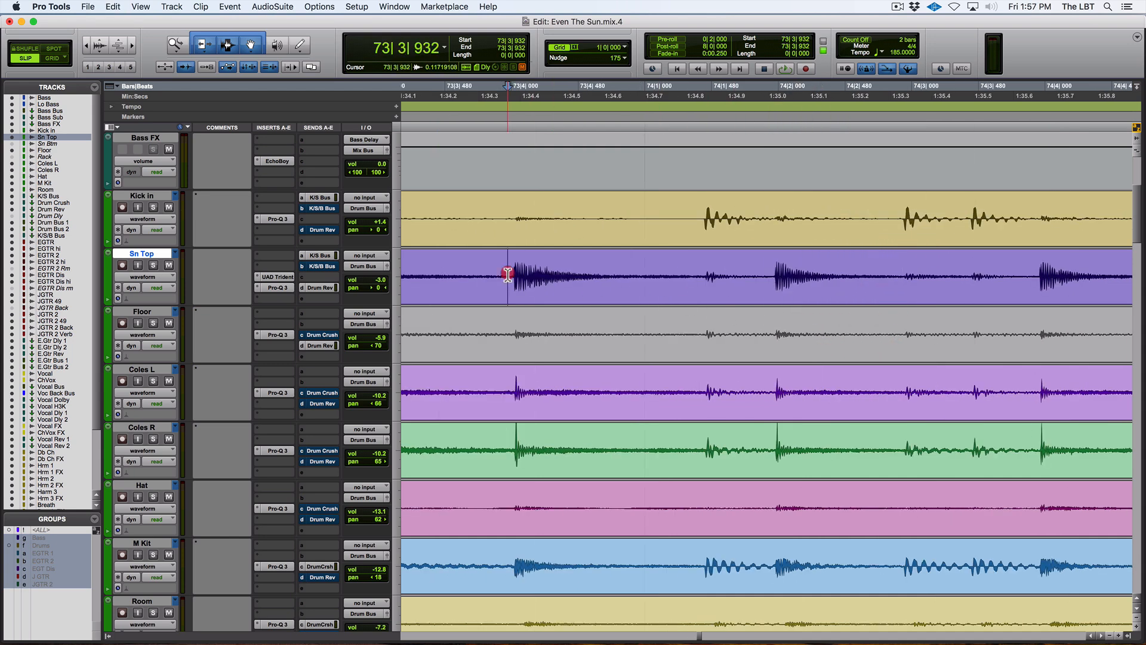
{"action": "left_click_drag", "start_coordinate": [508, 275], "coordinate": [571, 301]}
{"action": "key", "text": "super+e"}
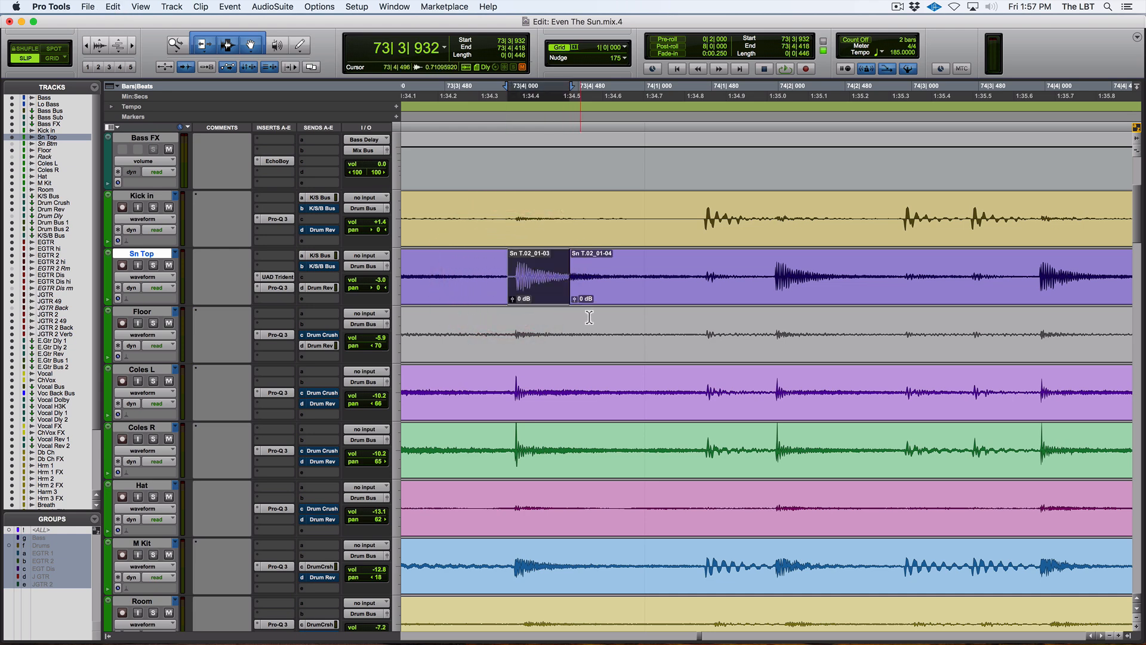
- Tighten the start of the separated Sn Top clip to its transient and move the hit slightly earlier
{"action": "key", "text": "super+bracketright"}
{"action": "key", "text": "super+bracketright"}
{"action": "key", "text": "super+bracketright"}
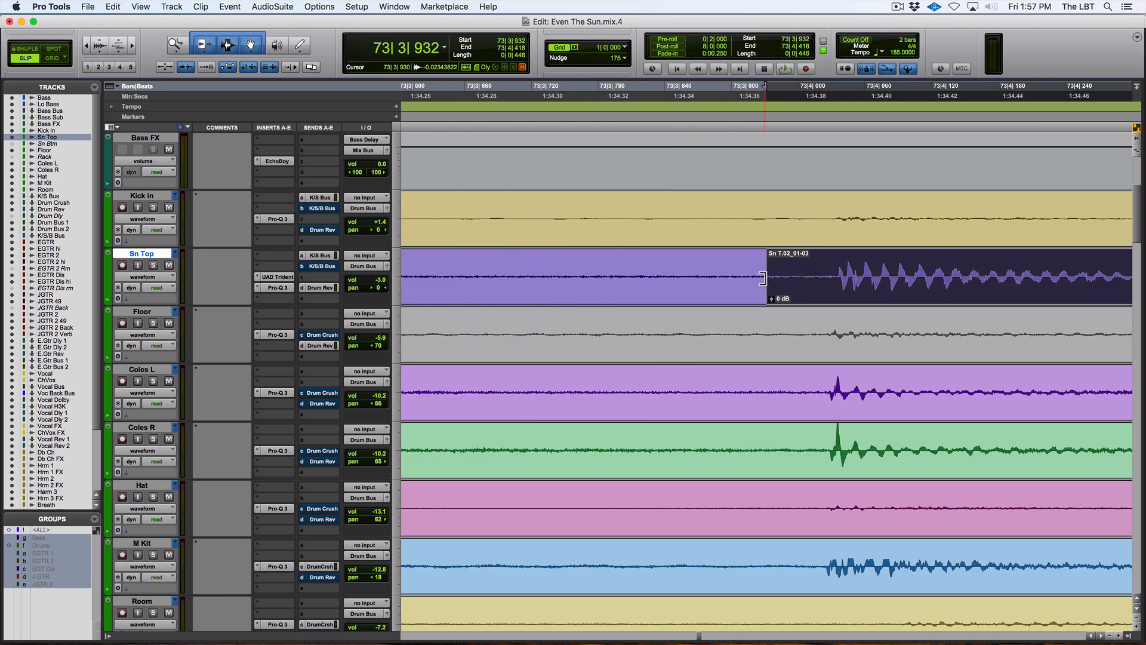
{"action": "left_click_drag", "start_coordinate": [763, 278], "coordinate": [819, 286]}
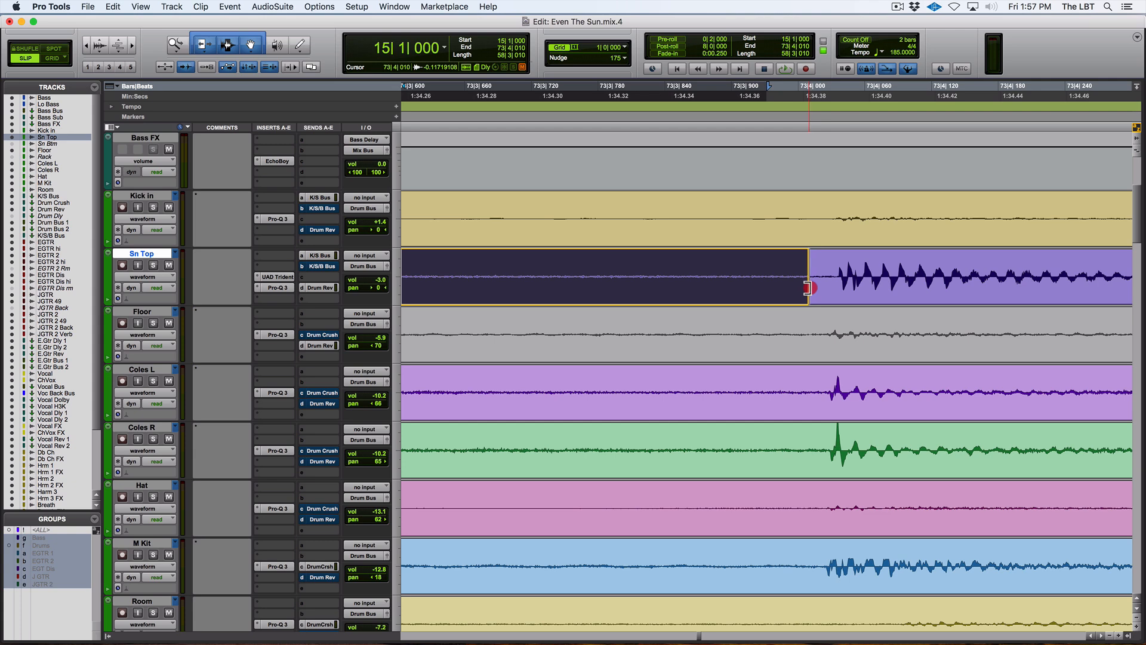
{"action": "left_click", "coordinate": [833, 287]}
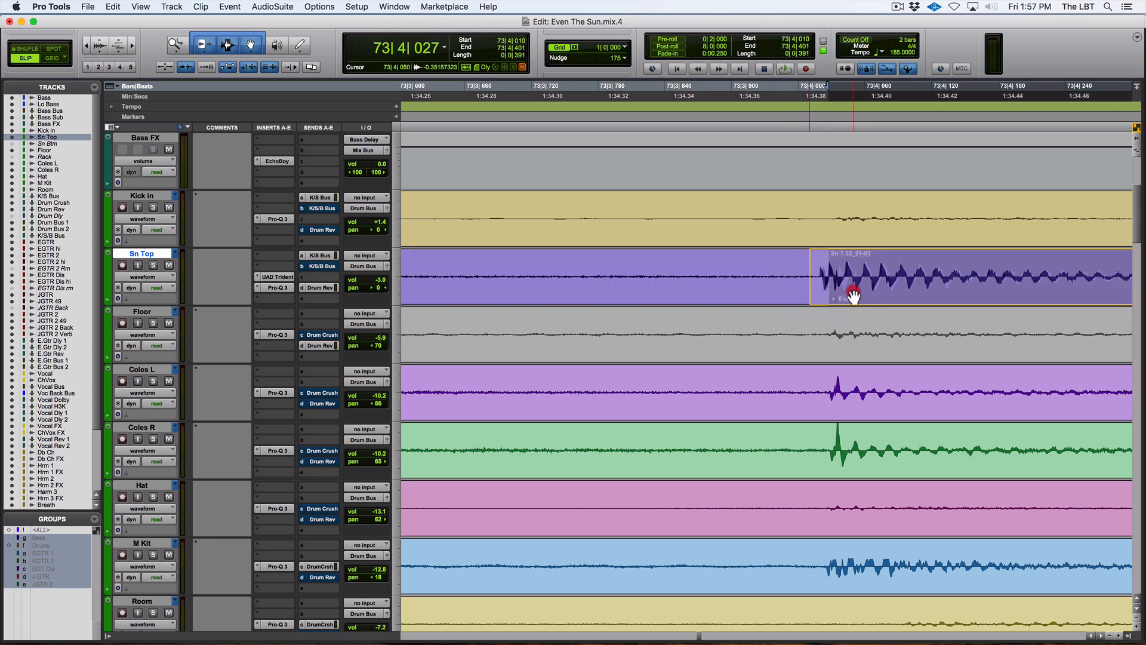
- Crossfade both edges of the moved Sn Top clip, with the end crossfade running from 73|4|330 to 73|4|353
{"action": "left_click_drag", "start_coordinate": [809, 283], "coordinate": [820, 301]}
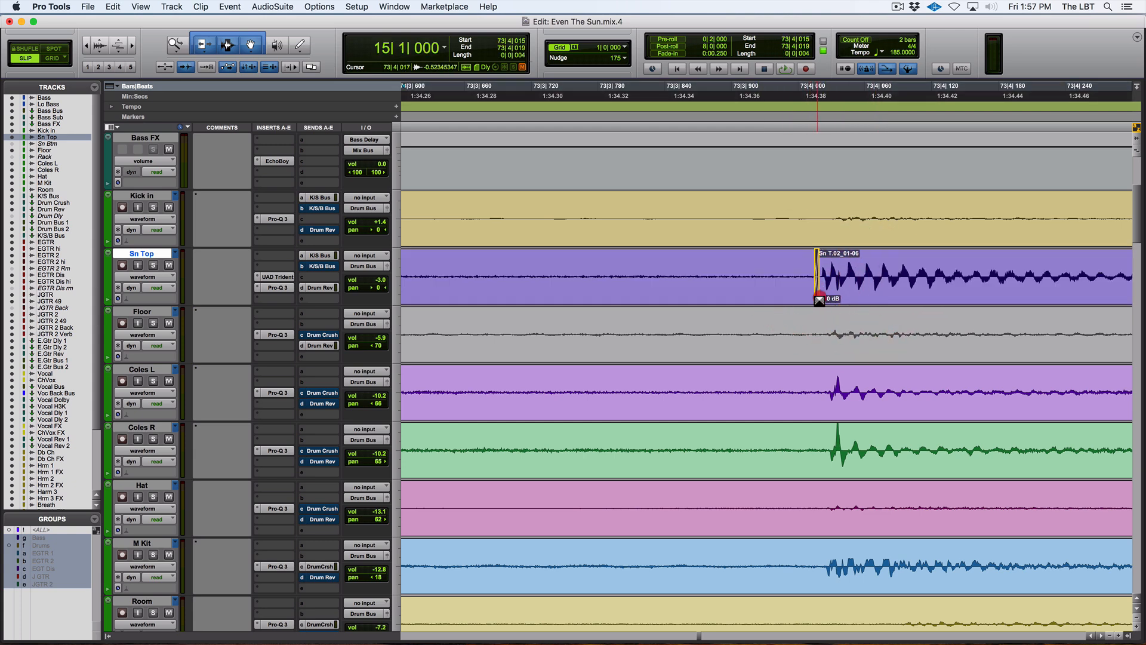
{"action": "left_click", "coordinate": [842, 299]}
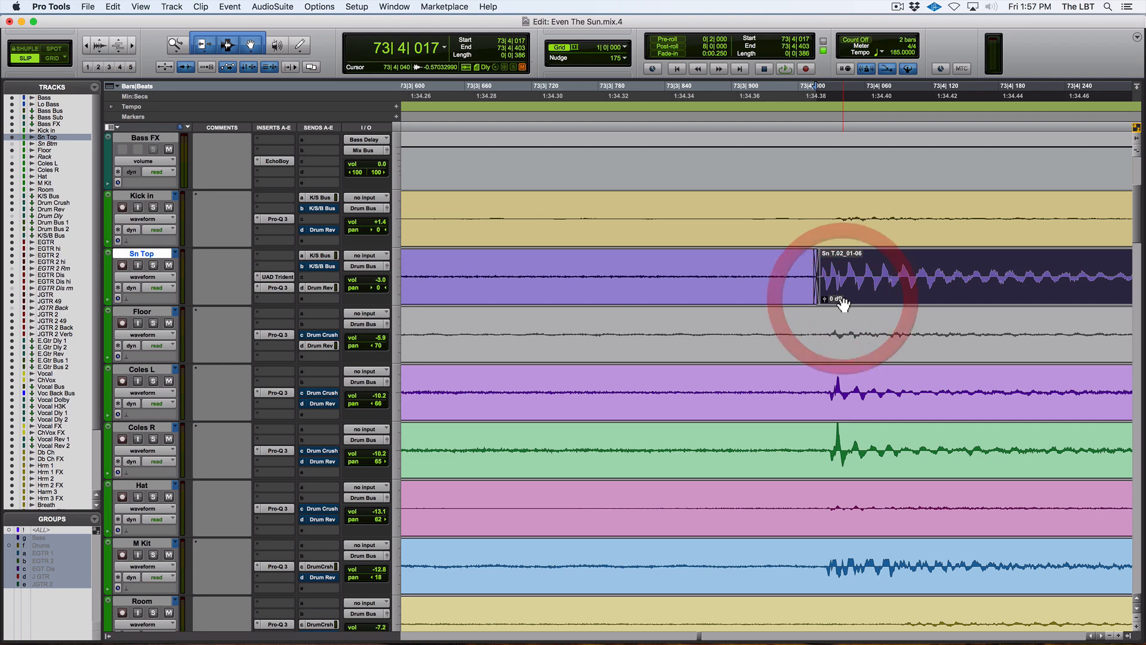
{"action": "key", "text": "Right"}
{"action": "mouse_move", "coordinate": [786, 285]}
{"action": "left_mouse_down"}
{"action": "mouse_move", "coordinate": [696, 286]}
{"action": "mouse_move", "coordinate": [711, 298]}
{"action": "left_mouse_up"}
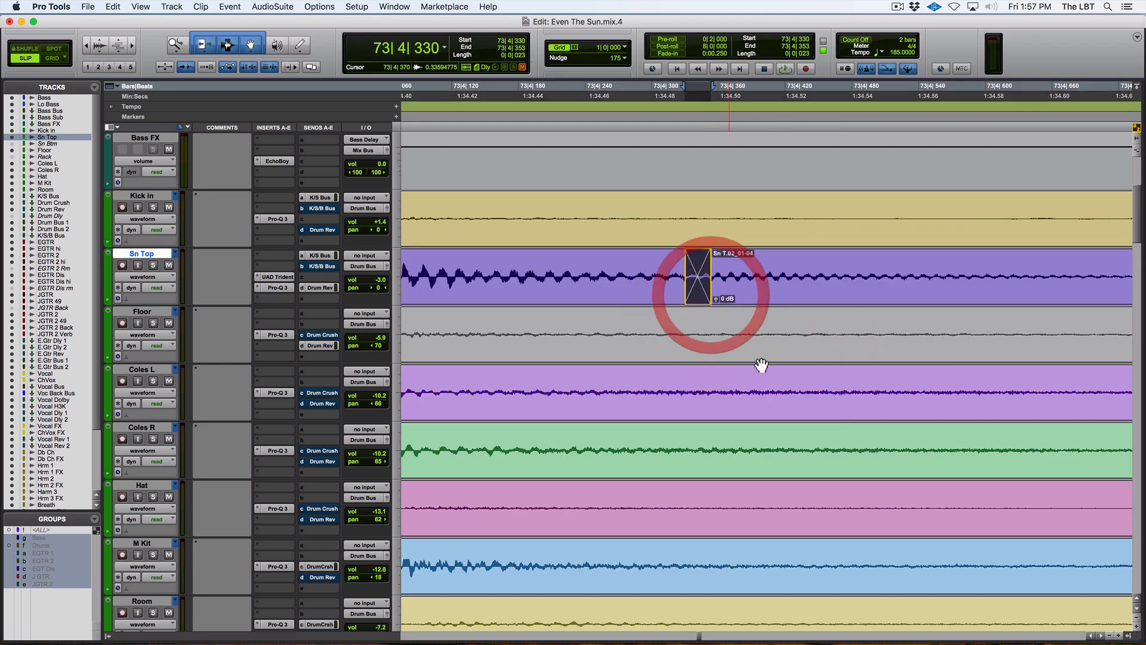
{"action": "key", "text": "r"}
{"action": "key", "text": "r"}
{"action": "key", "text": "r"}
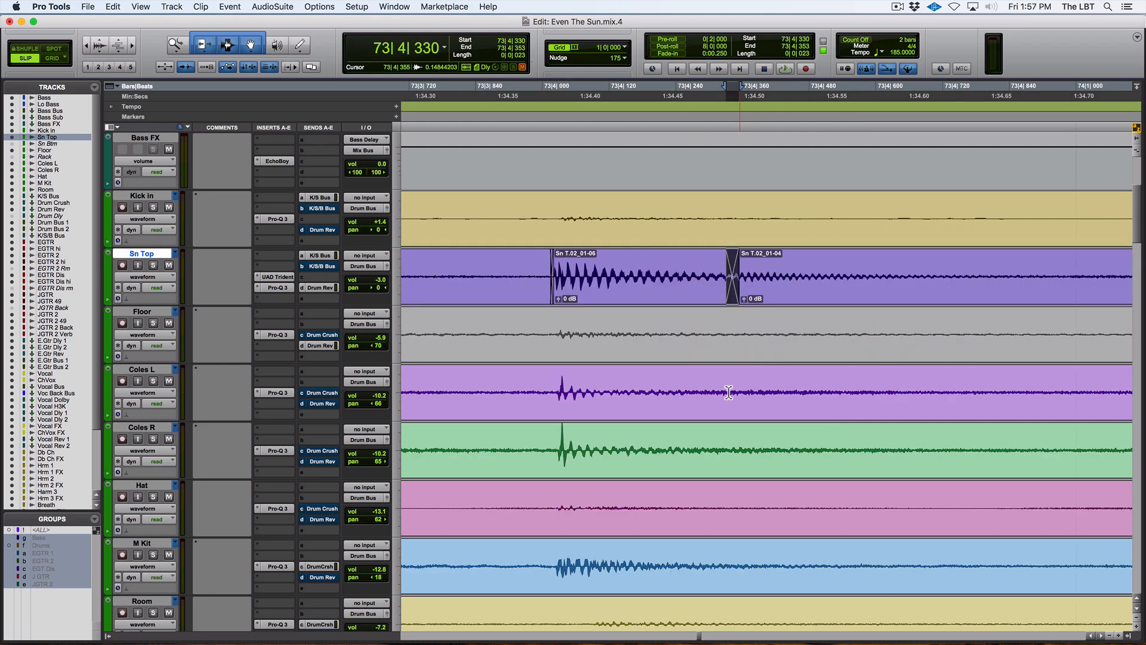
- Audition the moved snare hit and extend its clip so the end crossfade runs from 73|4|738 to 73|4|762
{"action": "left_click", "coordinate": [433, 261]}
{"action": "key", "text": "space"}
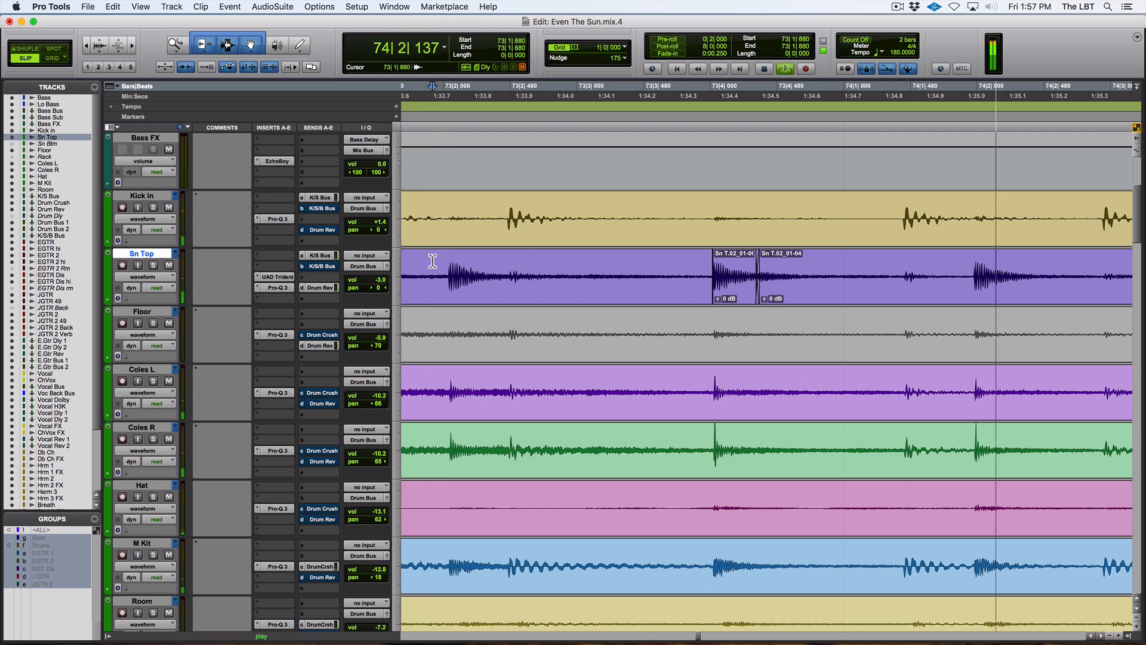
{"action": "key", "text": "space"}
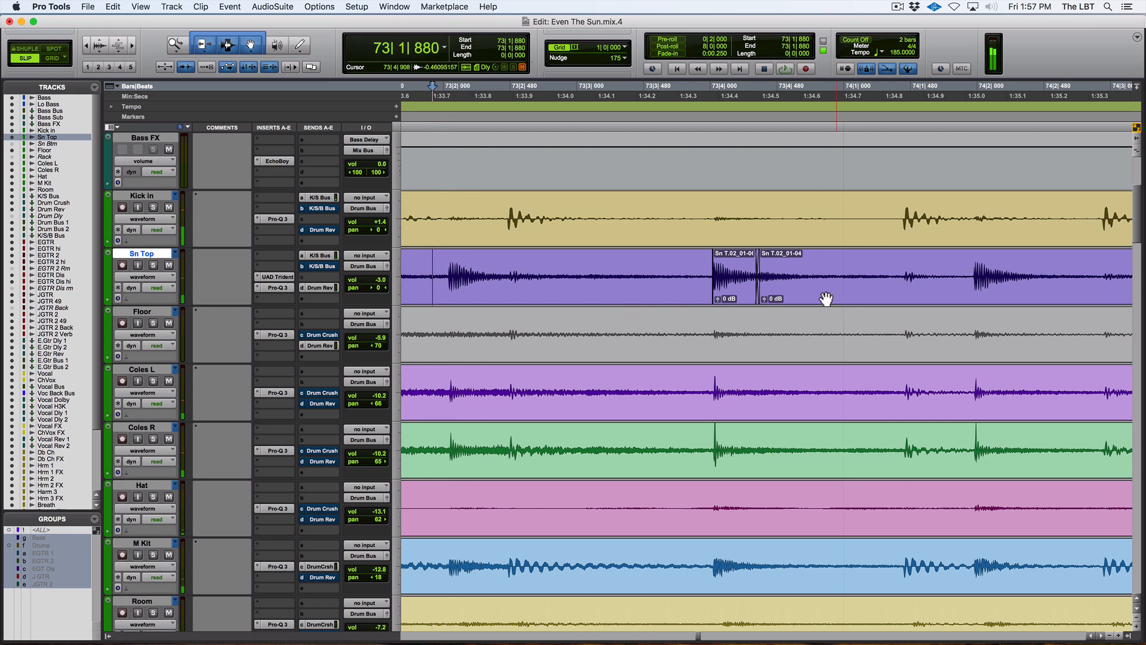
{"action": "key", "text": "space"}
{"action": "left_click_drag", "start_coordinate": [759, 302], "coordinate": [814, 303]}
{"action": "key", "text": "space"}
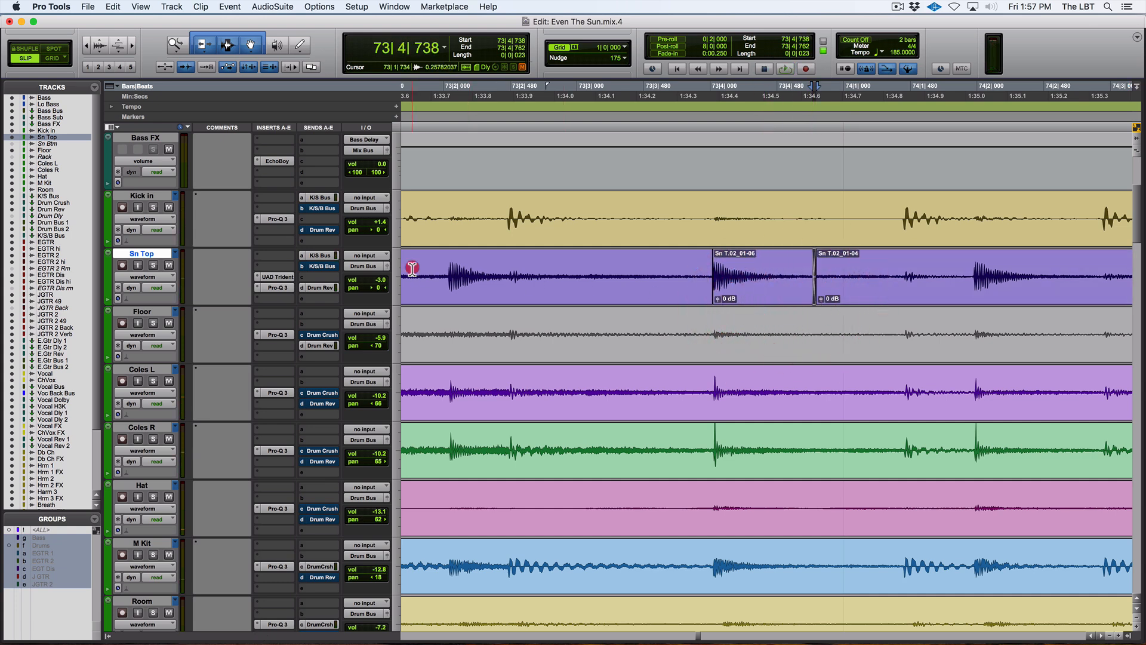
- Play back the edited snare hit, raise its clip gain to +1.0 dB, and audition it again
{"action": "left_click", "coordinate": [412, 269]}
{"action": "key", "text": "space"}
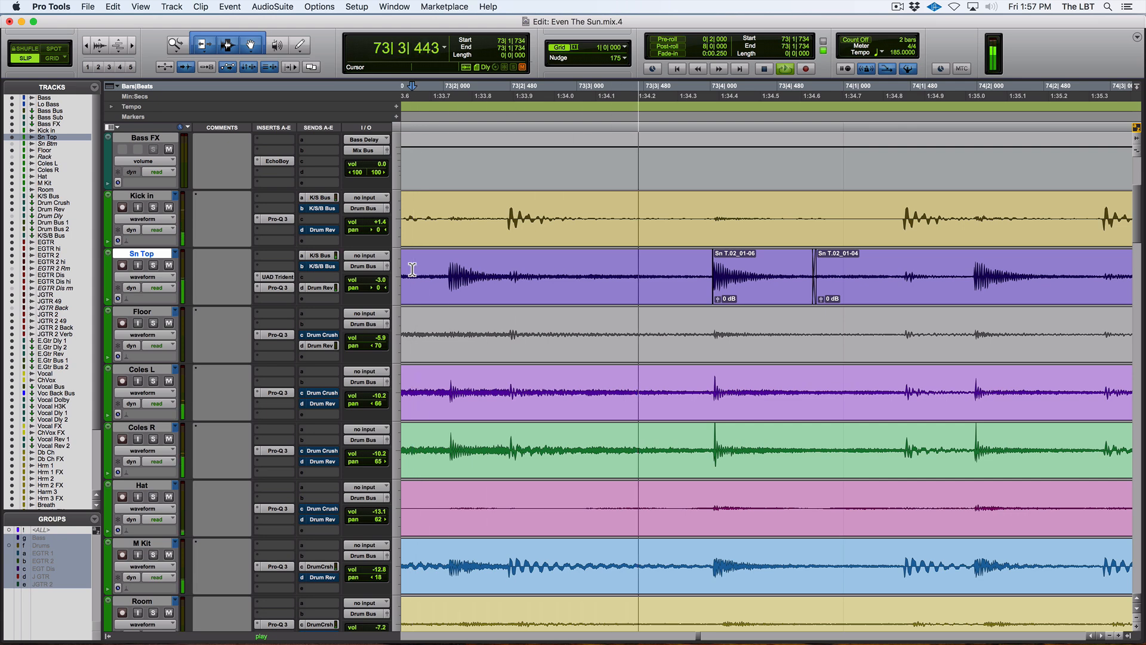
{"action": "scroll", "coordinate": [542, 274], "scroll_direction": "down", "scroll_amount": 2}
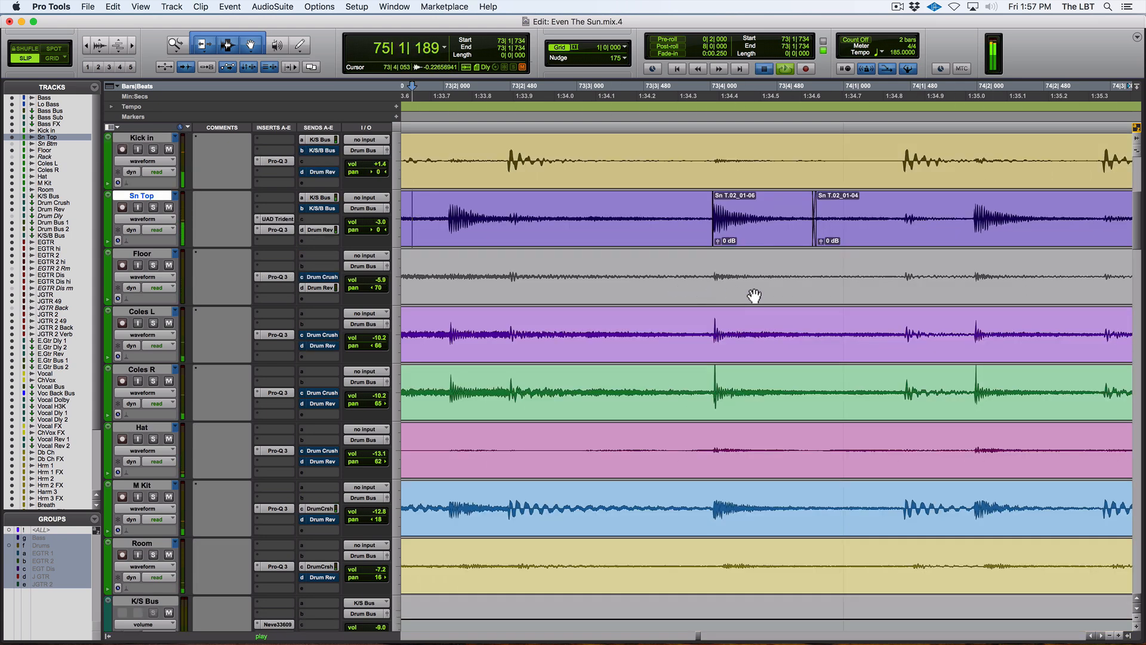
{"action": "key", "text": "space"}
{"action": "left_click", "coordinate": [757, 242]}
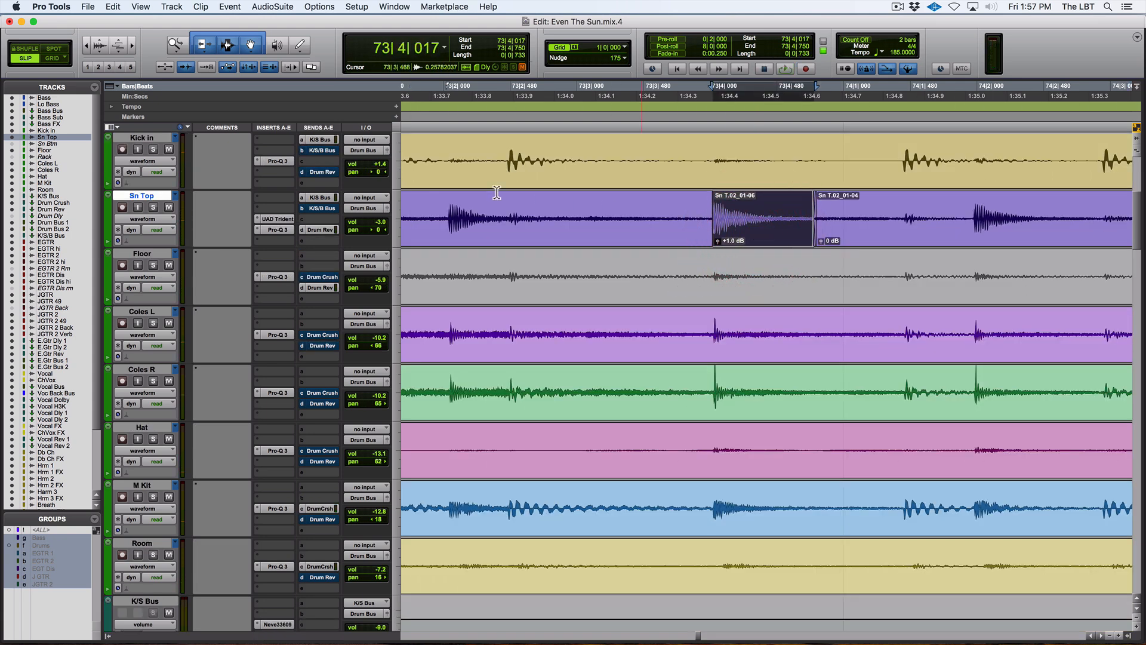
{"action": "left_click", "coordinate": [417, 205]}
{"action": "key", "text": "space"}
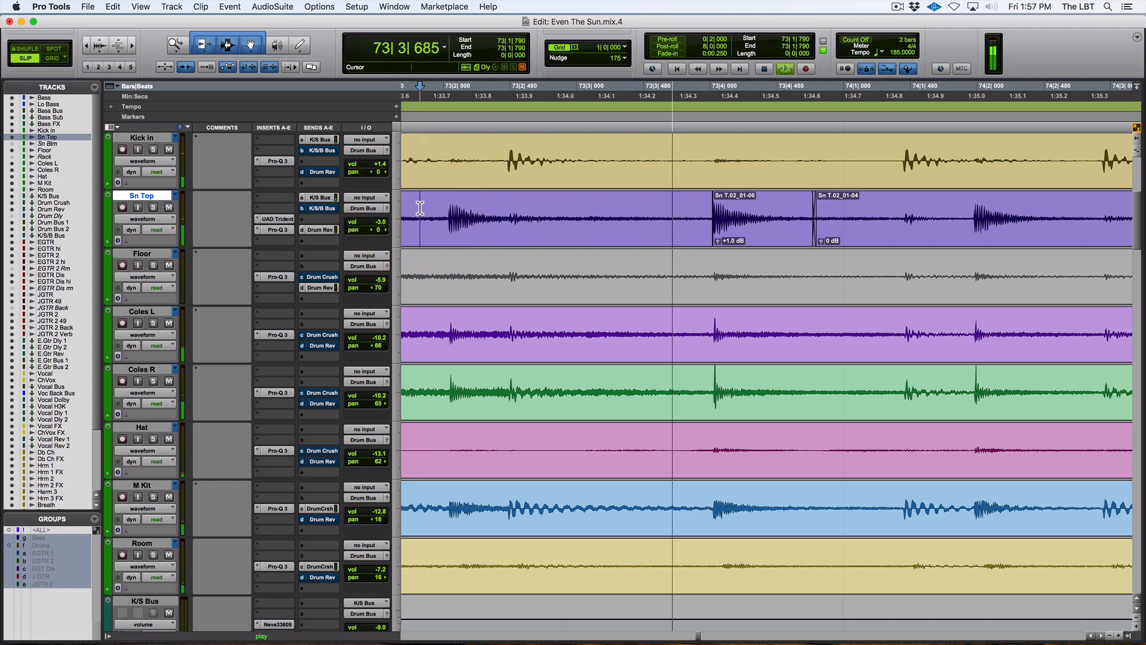
{"action": "key", "text": "space"}
- Place the edit cursor on Sn Top at 72|3|502, just before the c2 marker, and save the session
{"action": "key", "text": "super+bracketleft"}
{"action": "key", "text": "super+bracketleft"}
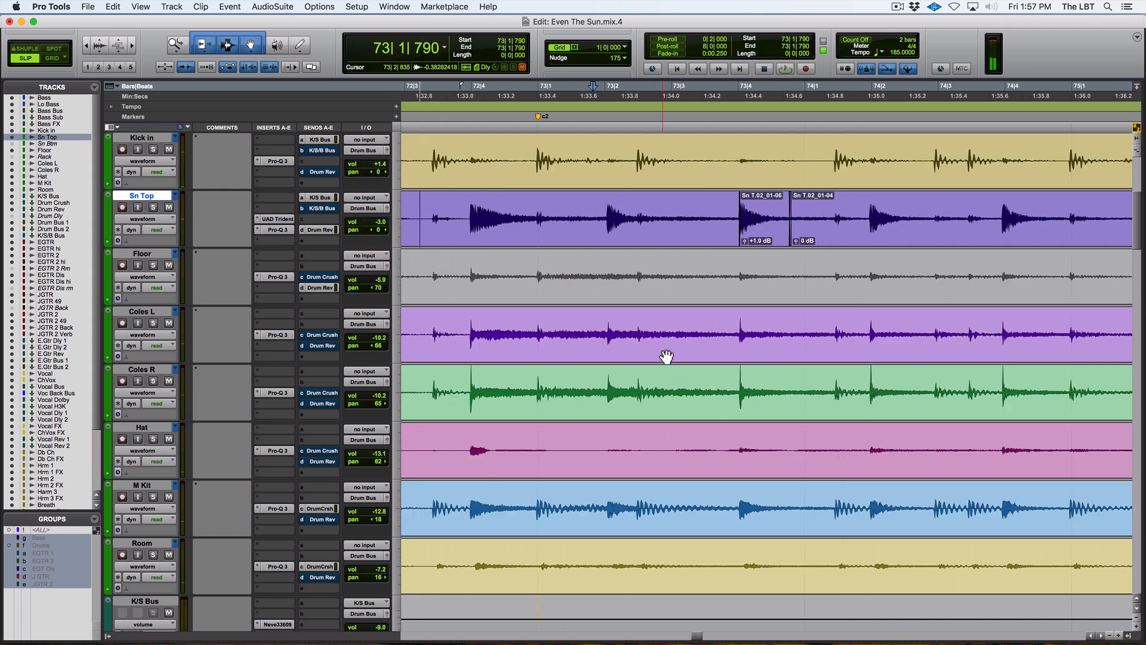
{"action": "scroll", "coordinate": [667, 357], "scroll_direction": "up", "scroll_amount": 5}
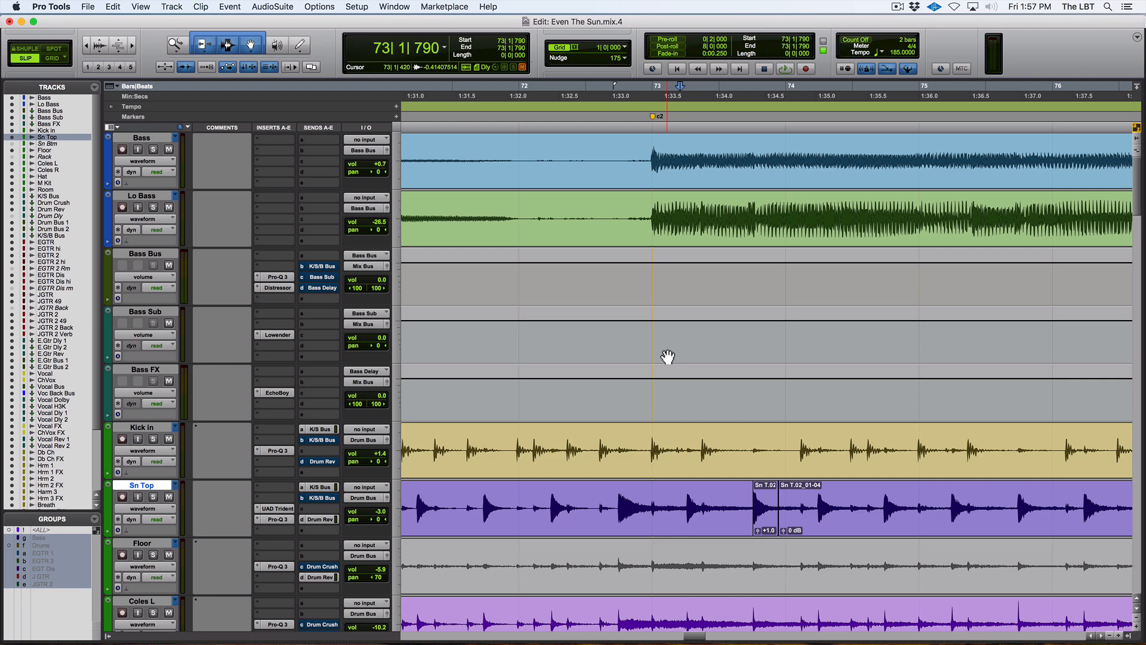
{"action": "key", "text": "super+bracketleft"}
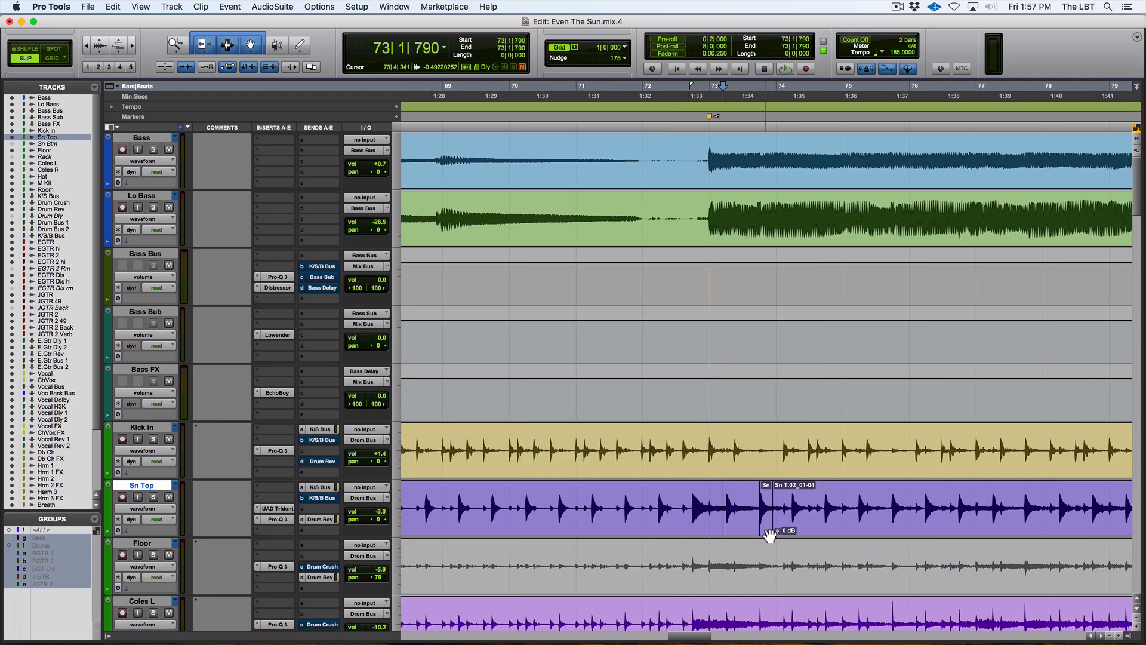
{"action": "key", "text": "super+bracketleft"}
{"action": "key", "text": "super+bracketleft"}
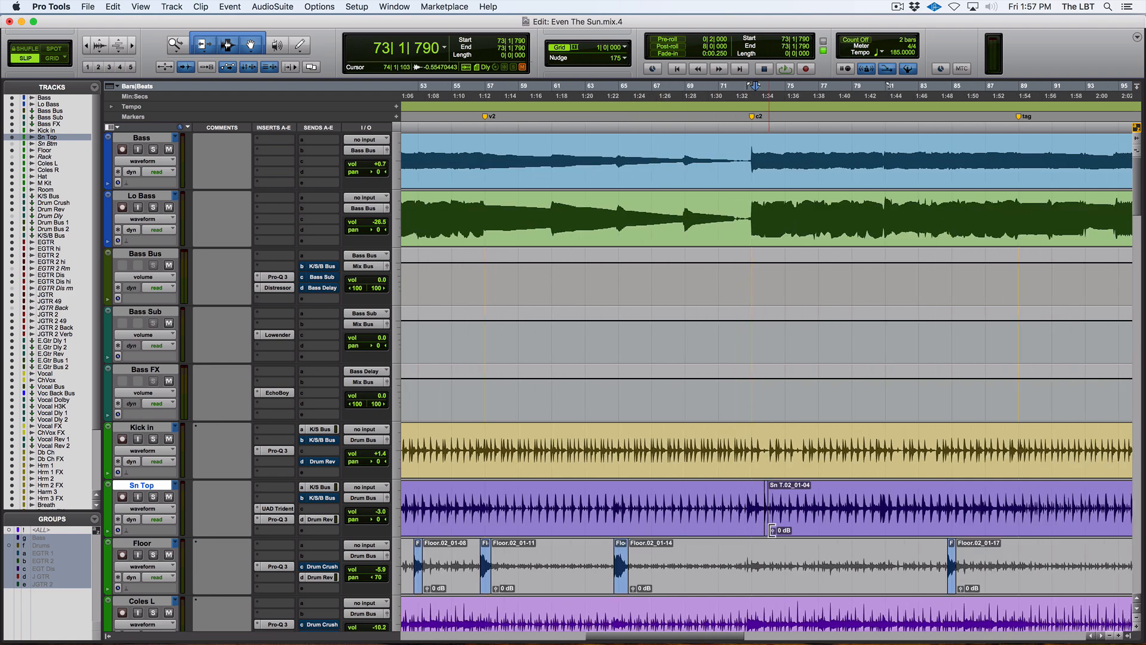
{"action": "left_click", "coordinate": [745, 500]}
{"action": "key", "text": "super+s"}
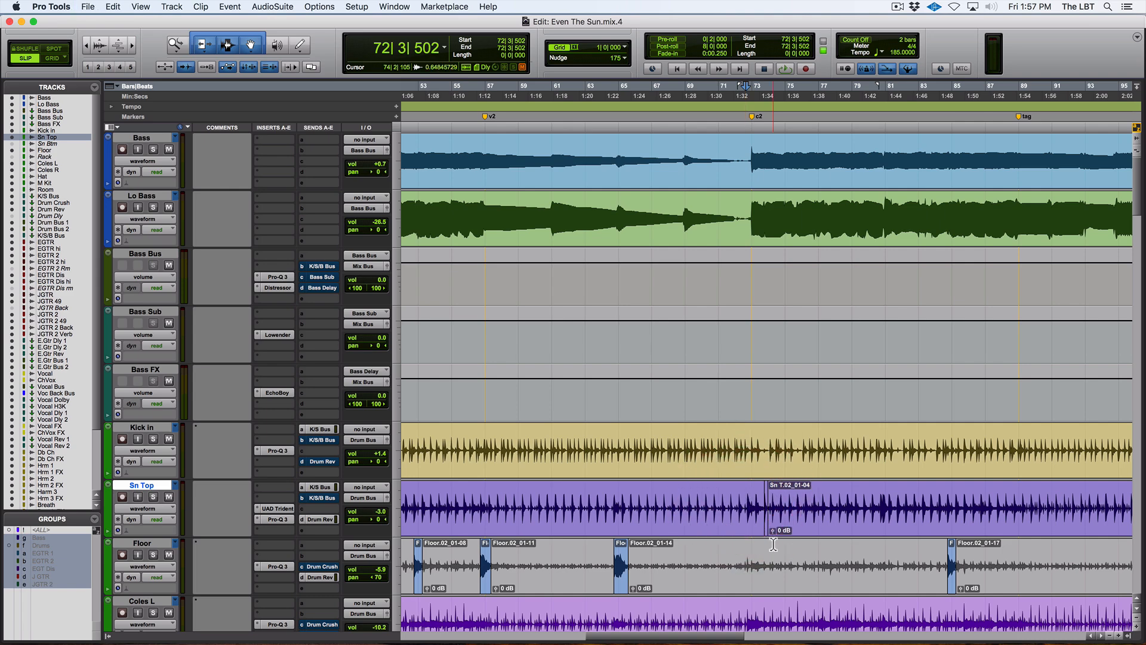
- Set the playback position on Sn Top to 28|4|660 in the full-song view, and return to the Mix window
{"action": "key", "text": "r"}
{"action": "key", "text": "t"}
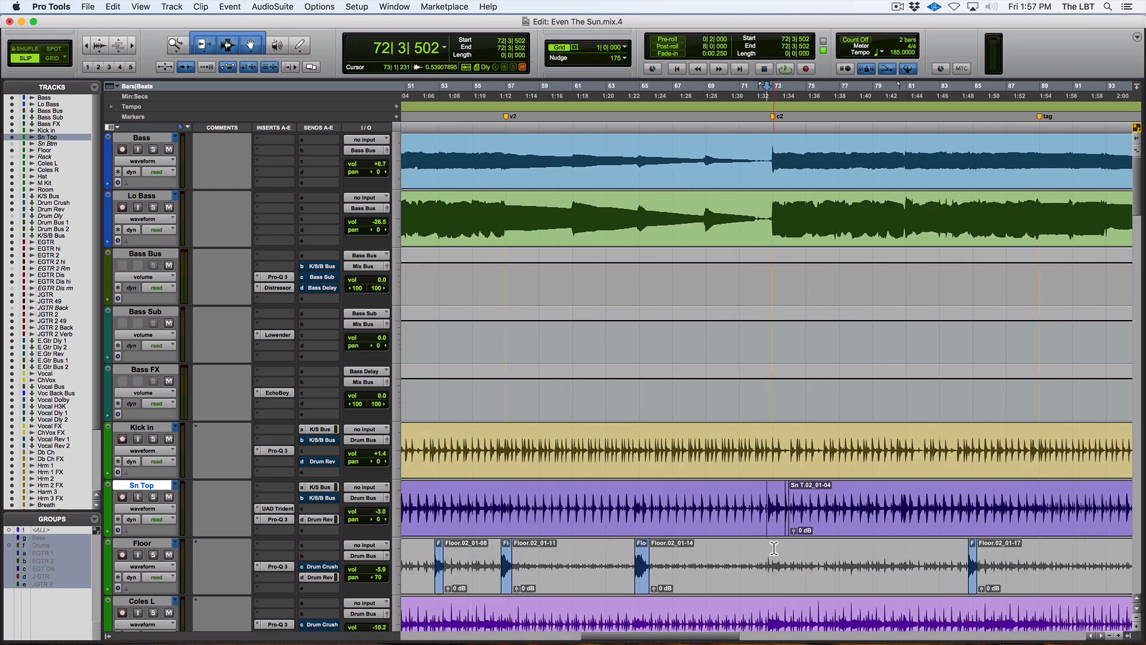
{"action": "scroll", "coordinate": [774, 548], "scroll_direction": "down", "scroll_amount": 3}
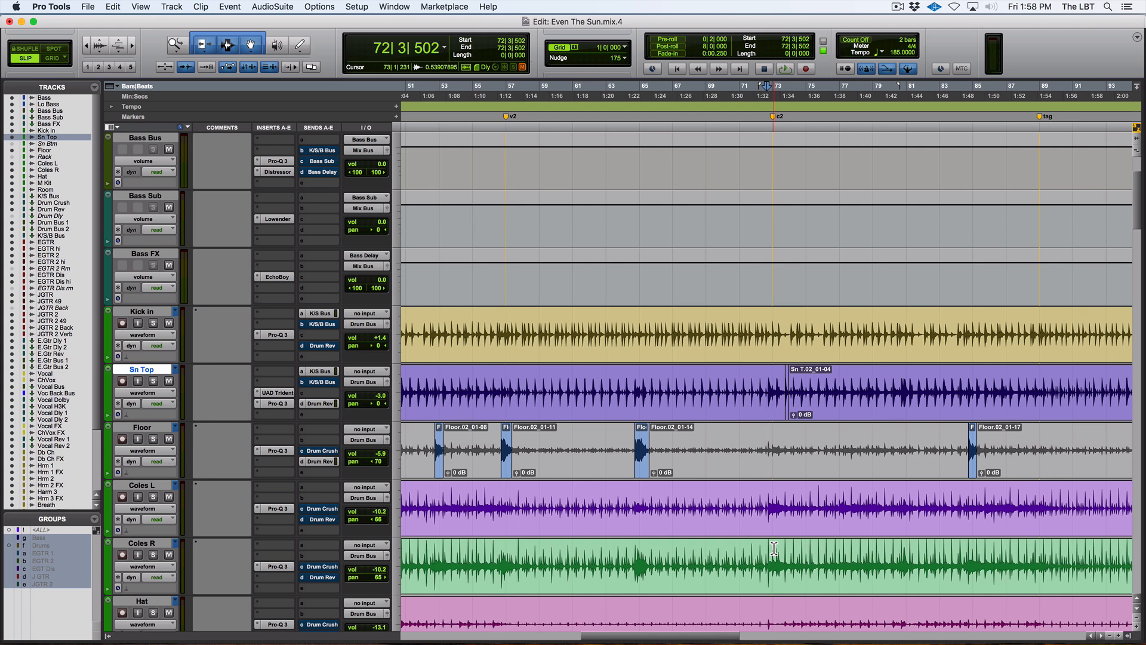
{"action": "key", "text": "super+equal"}
{"action": "key", "text": "super+equal"}
{"action": "key", "text": "super+bracketleft"}
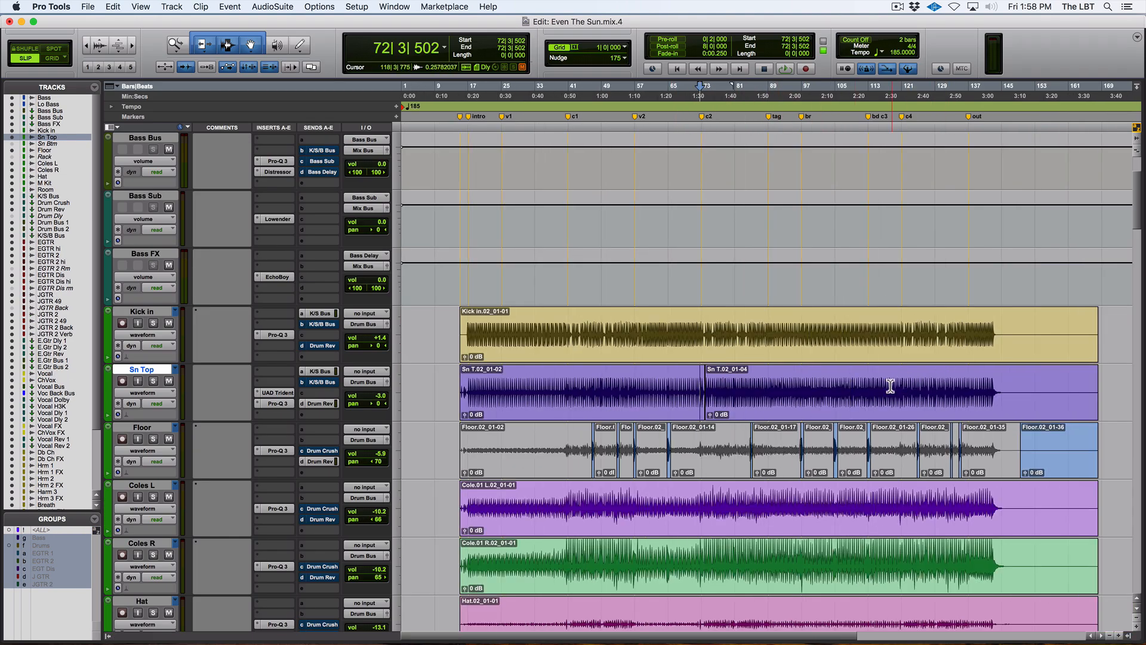
{"action": "left_click", "coordinate": [517, 382]}
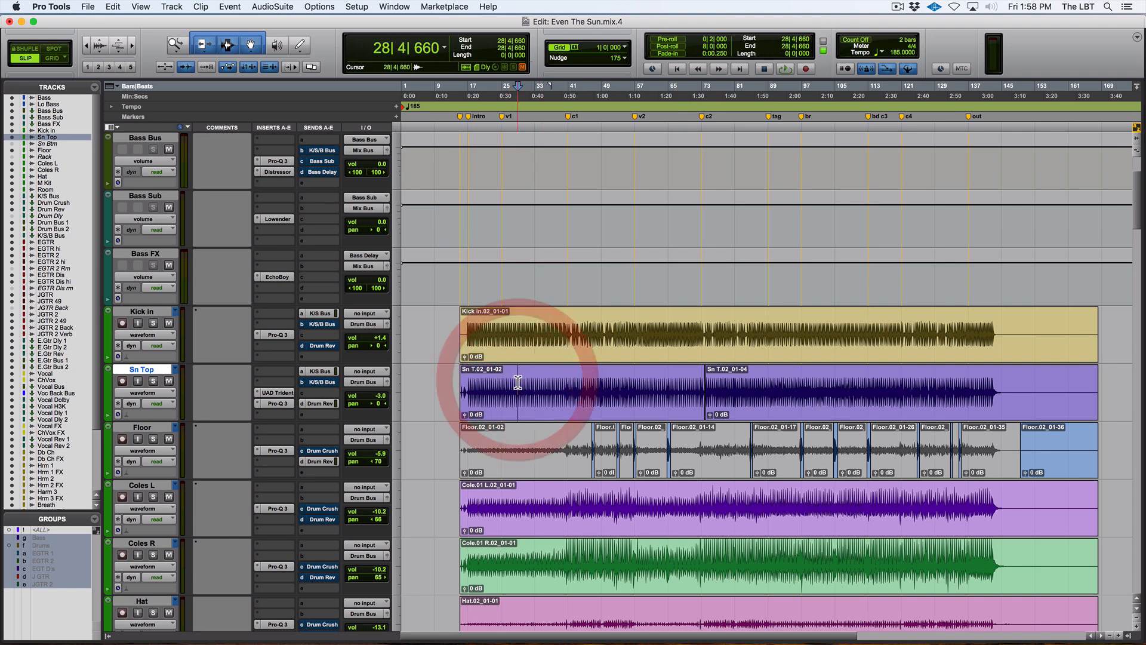
{"action": "key", "text": "super+equal"}
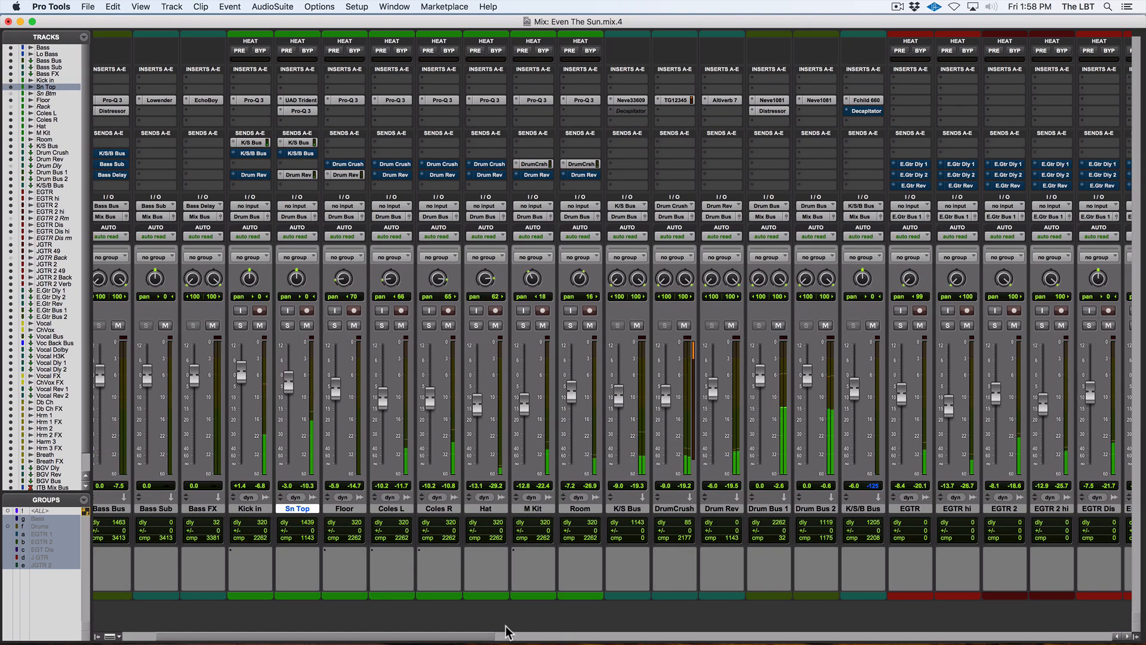
- Examine the ATR-102, Pro-Q 3 and Pro-L 2 inserts on the ITB Mix Bus during playback
{"action": "left_click_drag", "start_coordinate": [504, 635], "coordinate": [1118, 639]}
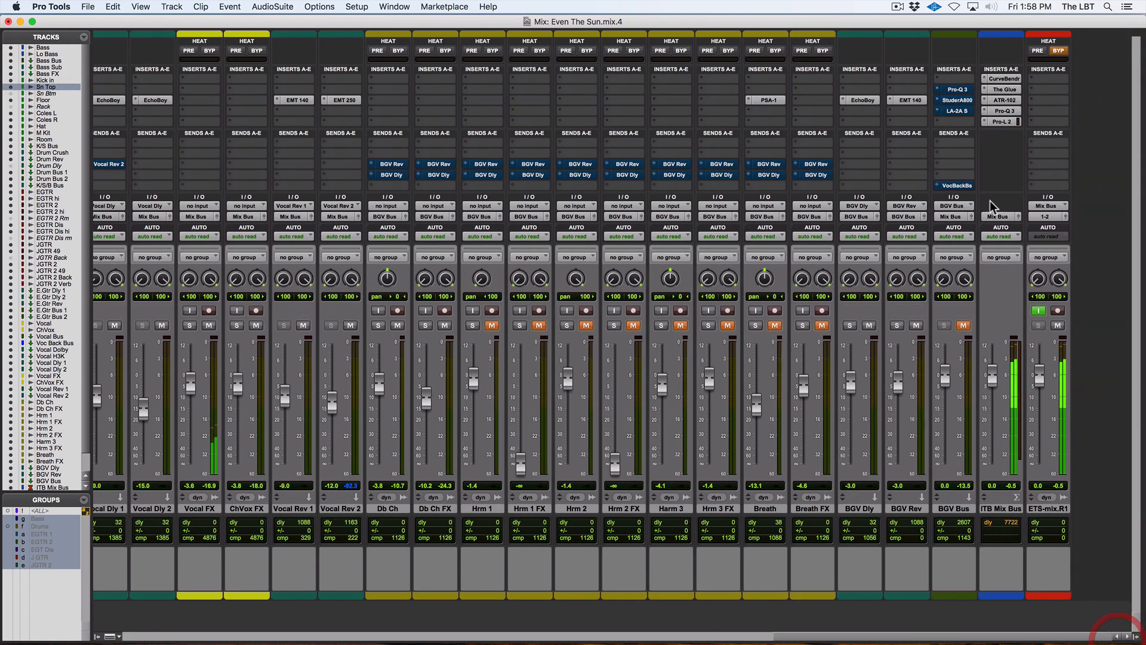
{"action": "left_click", "coordinate": [1004, 101]}
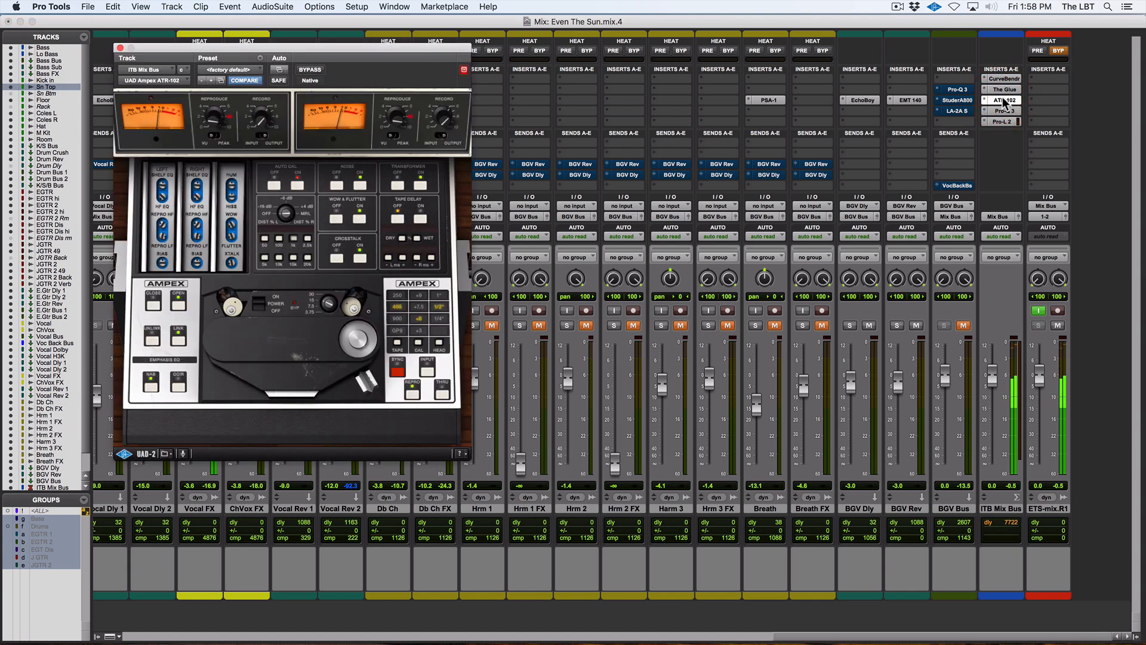
{"action": "left_click", "coordinate": [1005, 111]}
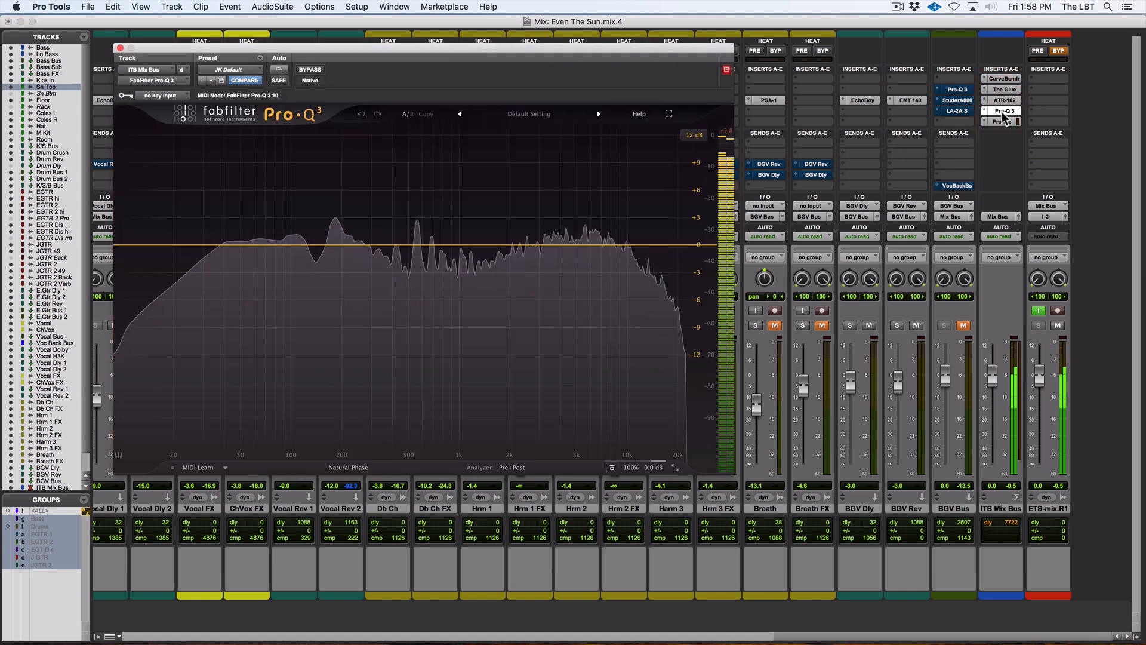
{"action": "left_click", "coordinate": [1003, 122]}
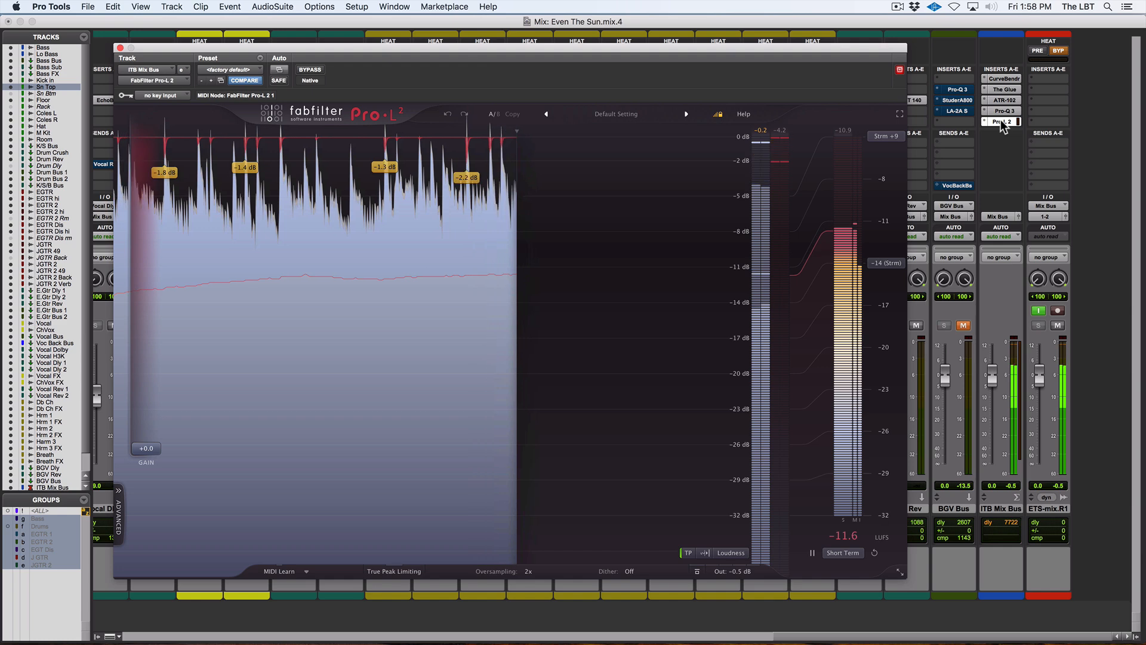
{"action": "left_click", "coordinate": [118, 47]}
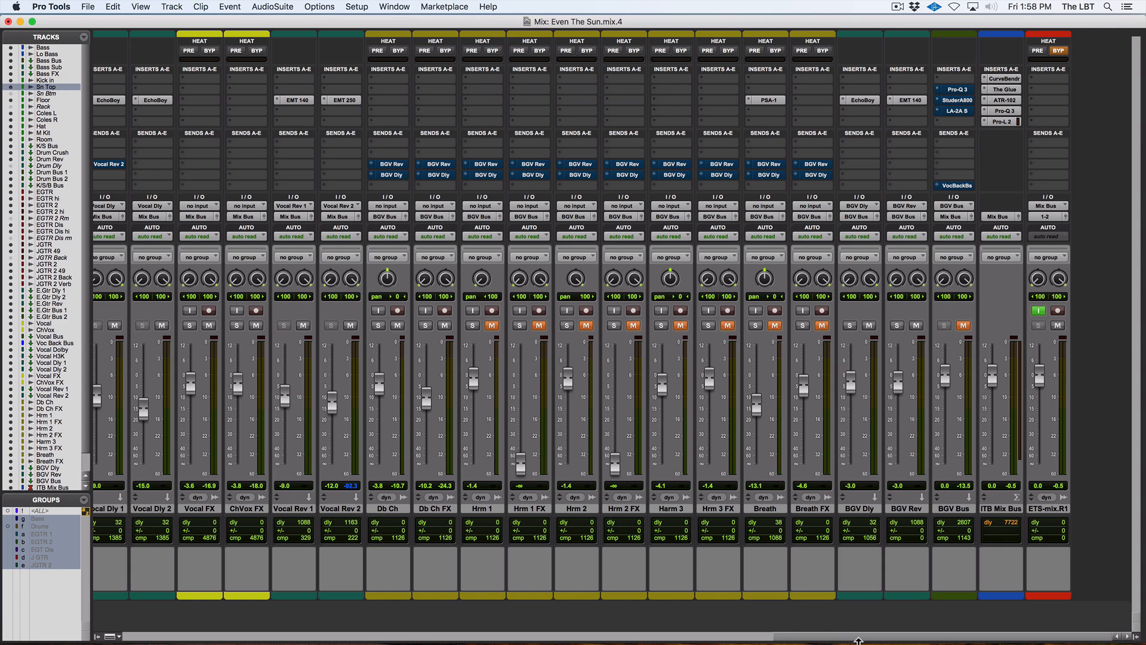
- Lower the Sn Top fader to -3.6 dB and save the session
{"action": "left_click", "coordinate": [852, 636]}
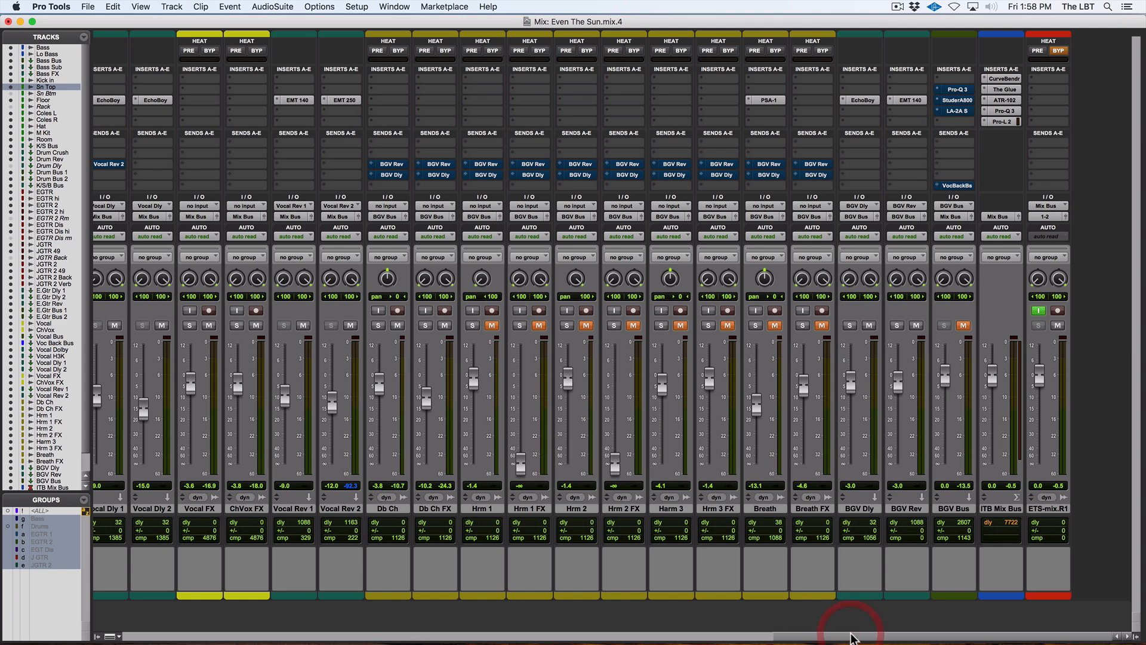
{"action": "left_click_drag", "start_coordinate": [852, 638], "coordinate": [193, 639]}
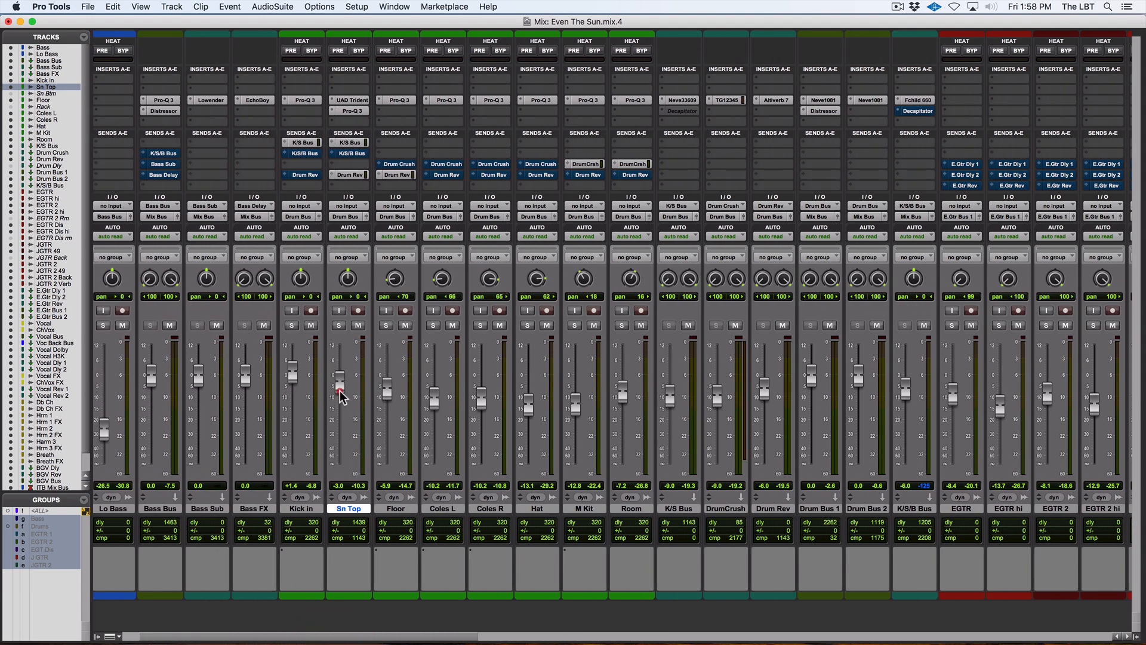
{"action": "left_click_drag", "start_coordinate": [337, 389], "coordinate": [341, 400]}
{"action": "key", "text": "super+s"}
{"action": "key", "text": "super+equal"}
{"action": "key", "text": "super+equal"}
- Switch on Auto Cal in the ITB Mix Bus's ATR-102 tape plug-in and compare it with the stored settings
{"action": "left_click_drag", "start_coordinate": [476, 637], "coordinate": [1122, 637]}
{"action": "left_click", "coordinate": [1004, 100]}
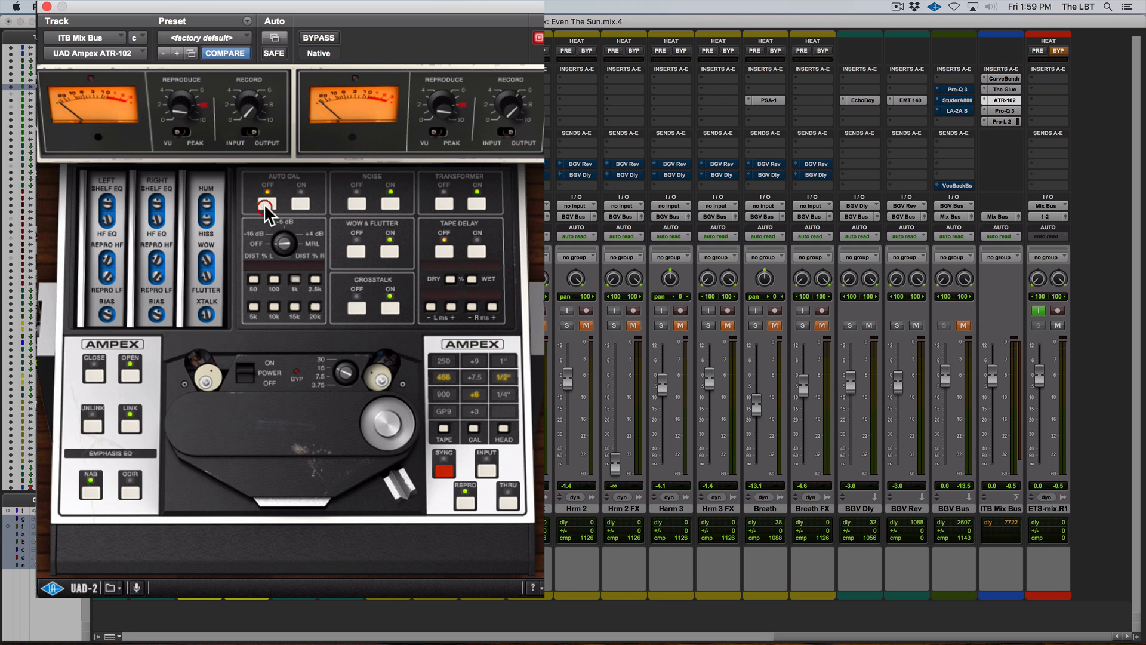
{"action": "left_click", "coordinate": [300, 203]}
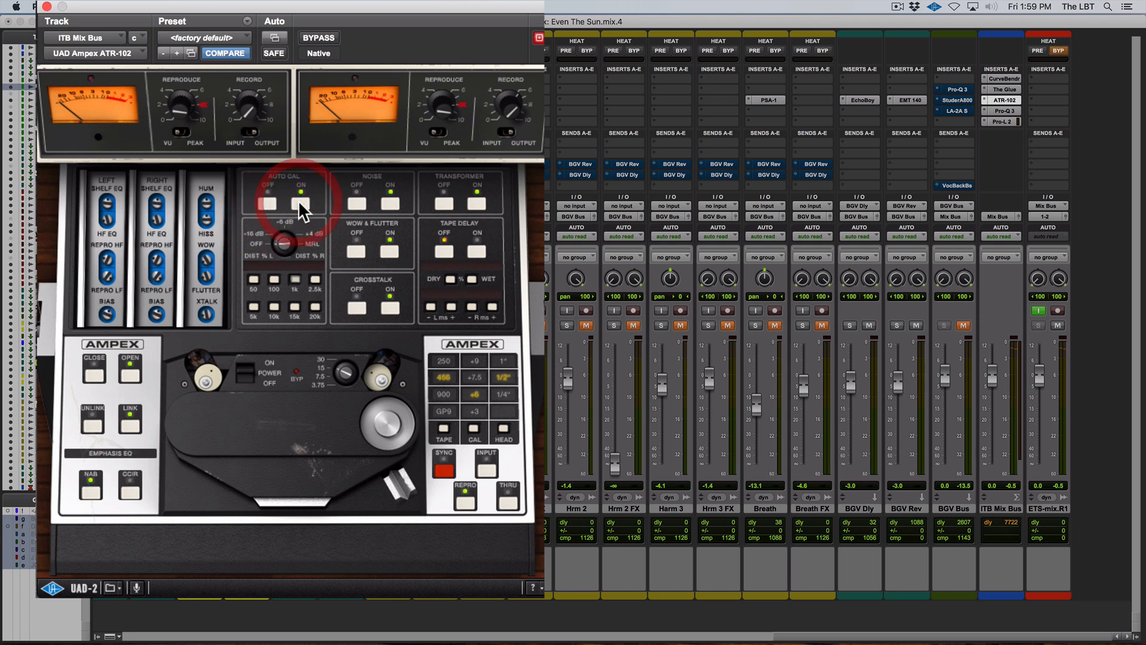
{"action": "left_click", "coordinate": [240, 54]}
{"action": "left_click", "coordinate": [240, 53]}
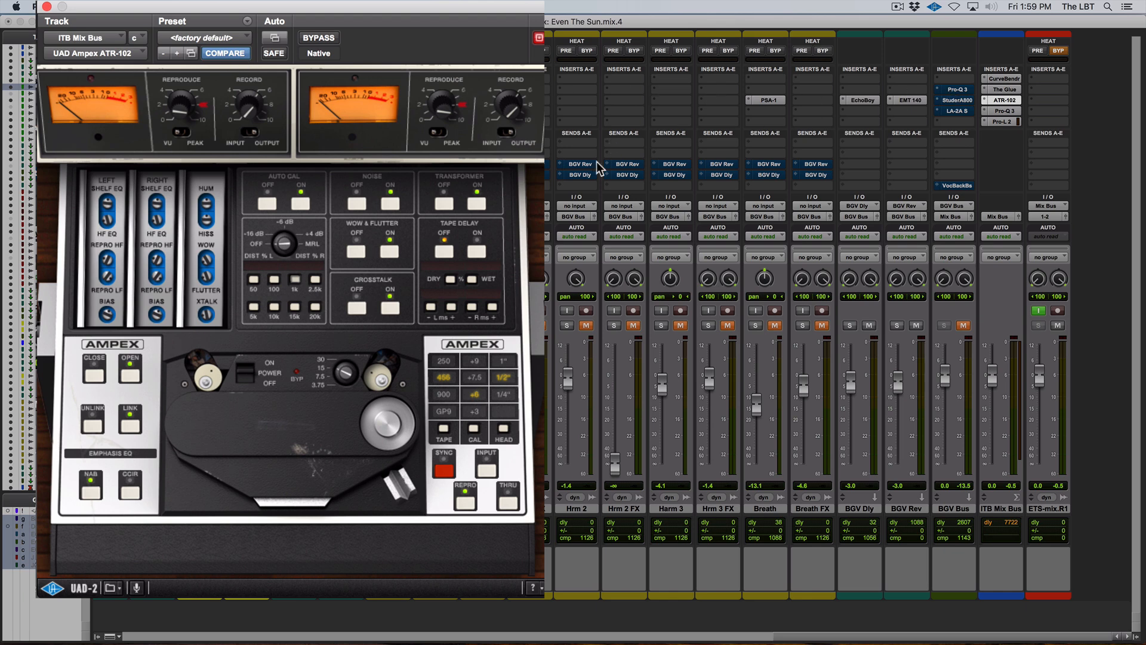
{"action": "left_click", "coordinate": [214, 36]}
{"action": "left_click", "coordinate": [228, 38]}
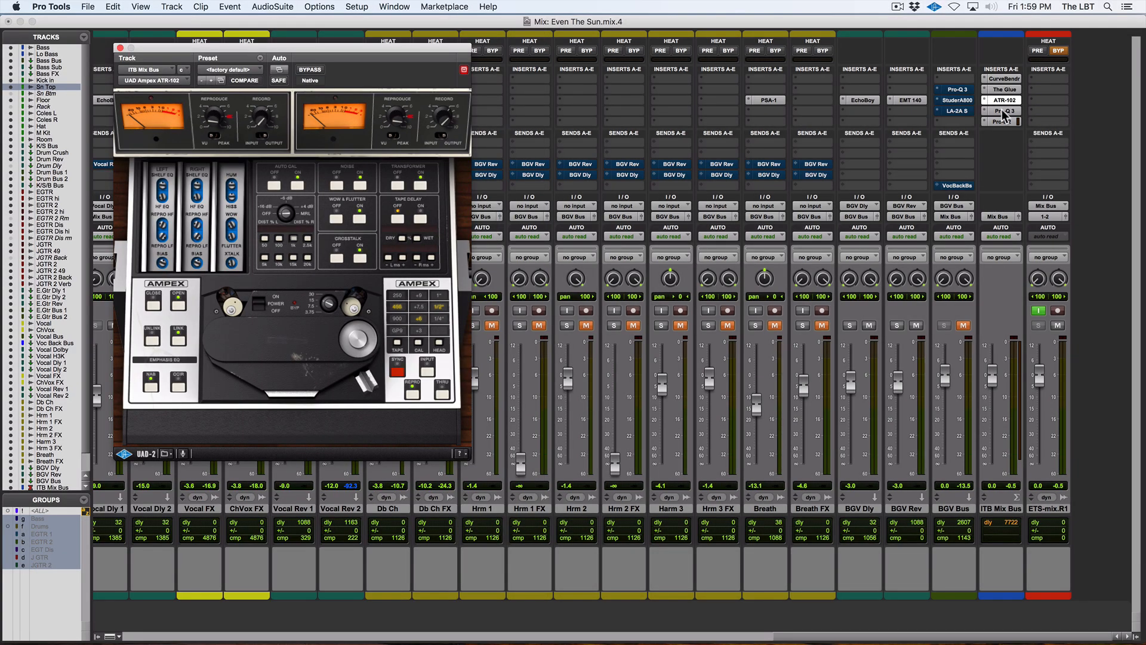
- Check the ITB Mix Bus's Pro-Q 3 and Pro-L 2 limiter while playing the song from 28|4|660
{"action": "left_click", "coordinate": [1005, 112]}
{"action": "left_click", "coordinate": [1003, 122]}
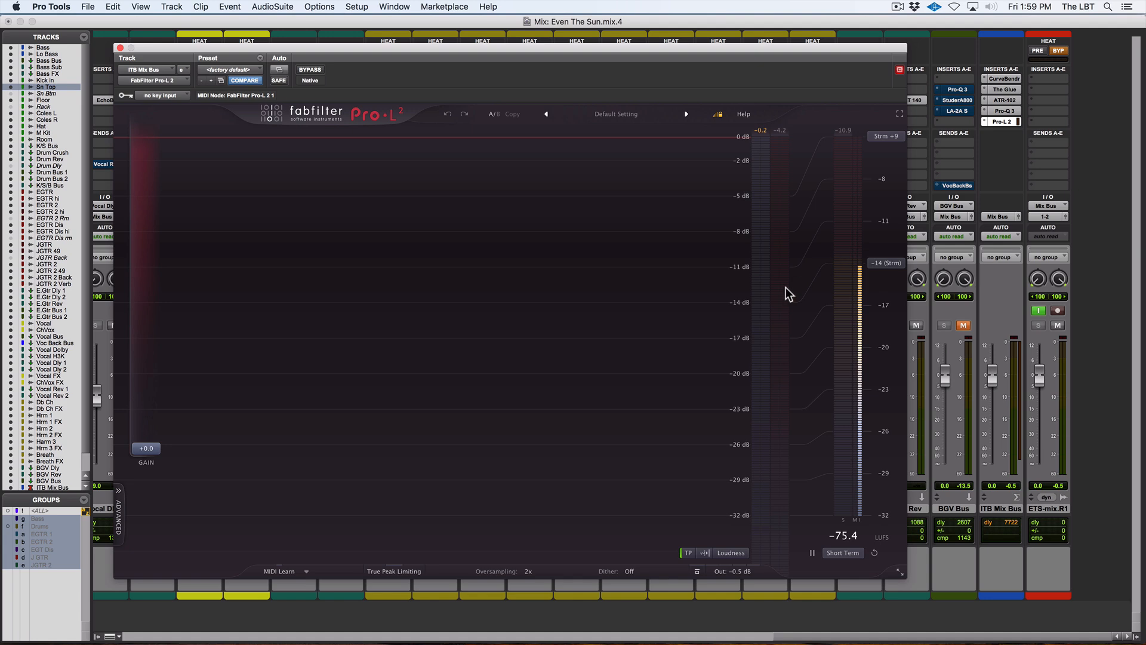
{"action": "key", "text": "space"}
{"action": "key", "text": "super+equal"}
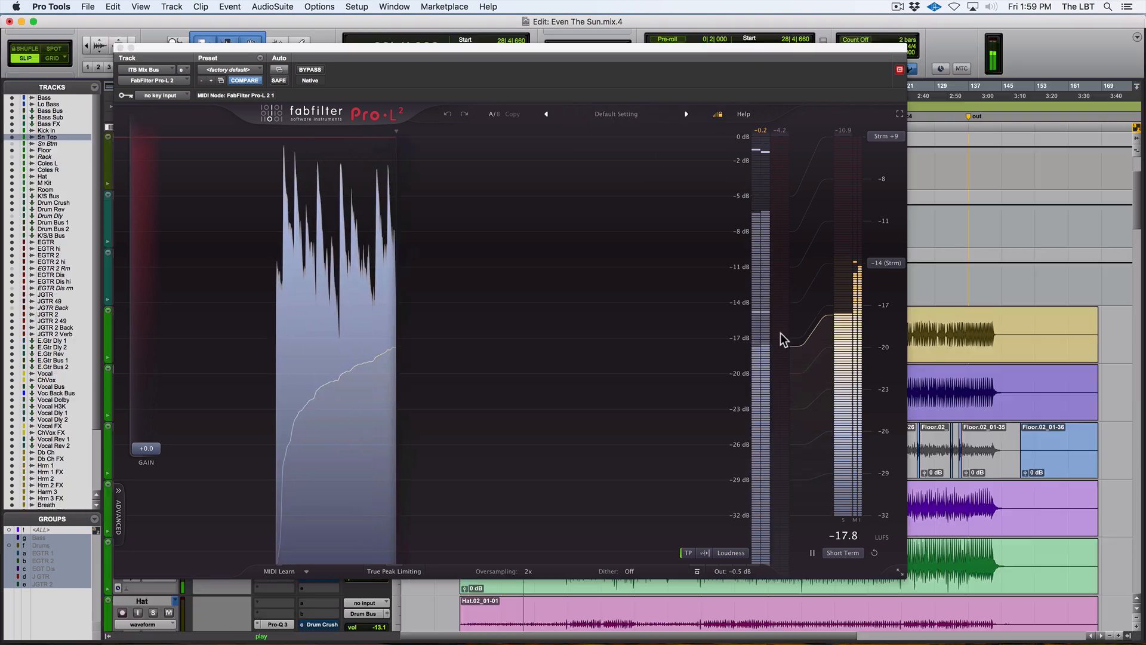
{"action": "left_click", "coordinate": [120, 48]}
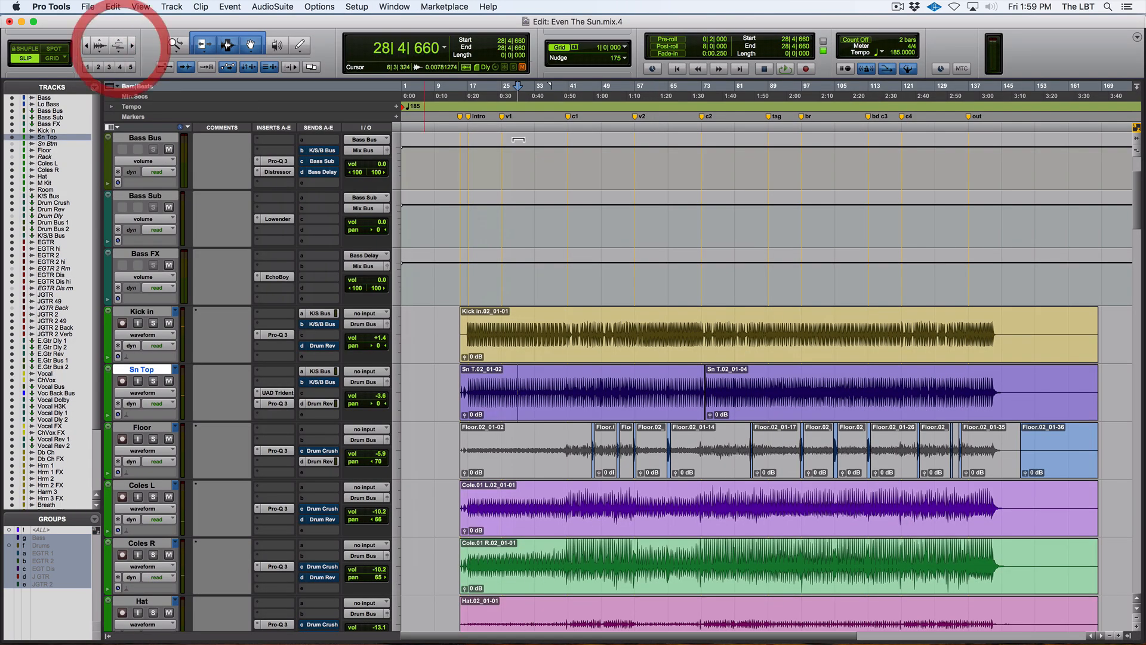
- Play the song from 73|3|373, by the c2 marker, and examine the Pro-L 2 limiting on the ITB Mix Bus
{"action": "left_click", "coordinate": [704, 162]}
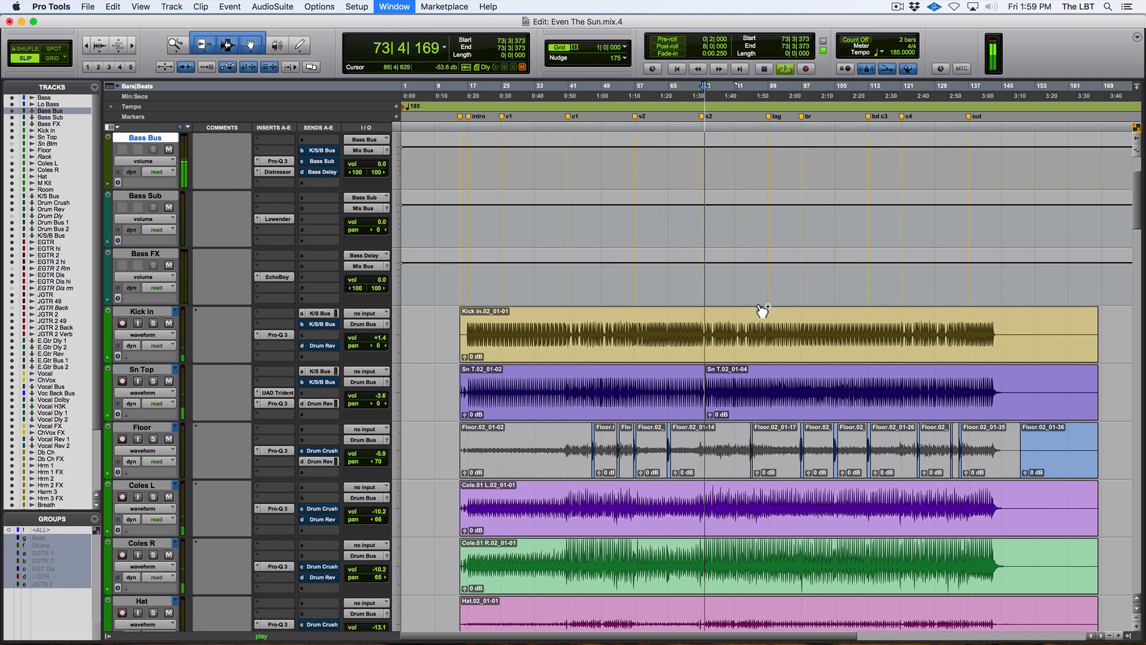
{"action": "key", "text": "super+equal"}
{"action": "left_click", "coordinate": [998, 121]}
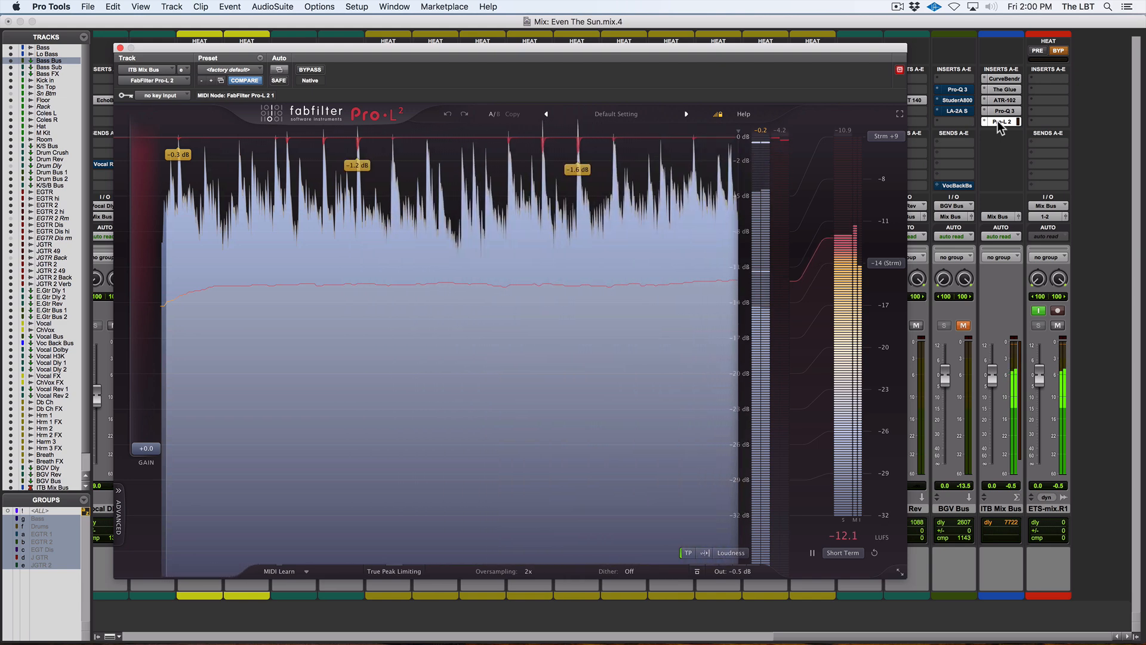
{"action": "key", "text": "space"}
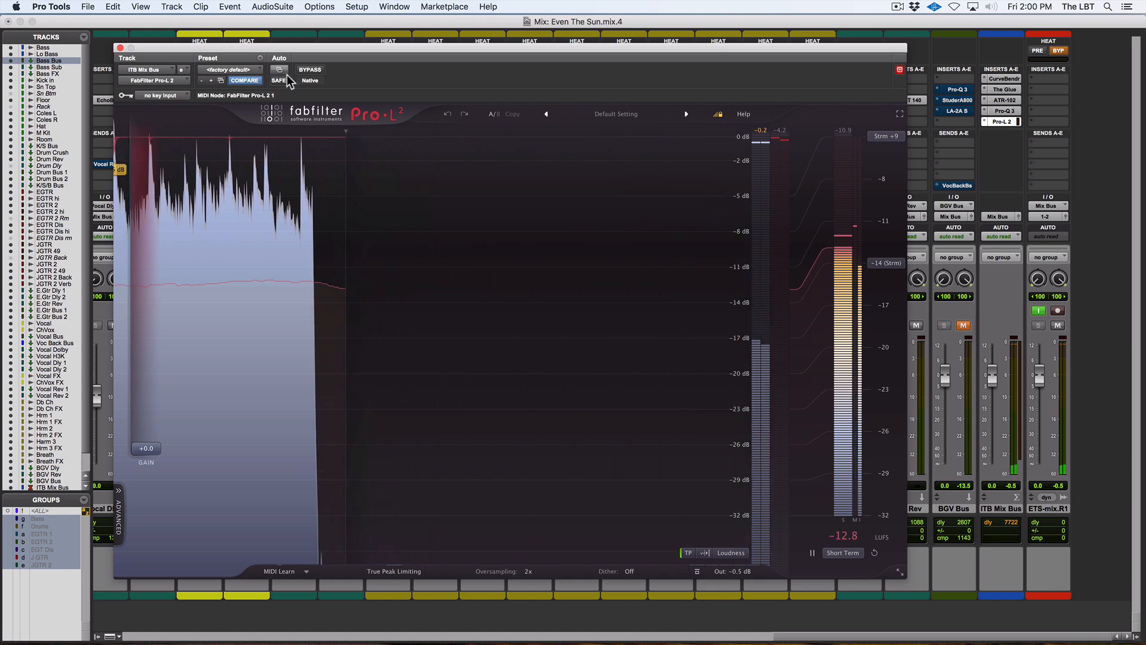
{"action": "left_click", "coordinate": [120, 48]}
- Adjust the right-channel Bias trim in the ITB Mix Bus's ATR-102 during playback, comparing it with the stored settings
{"action": "left_click", "coordinate": [1001, 100]}
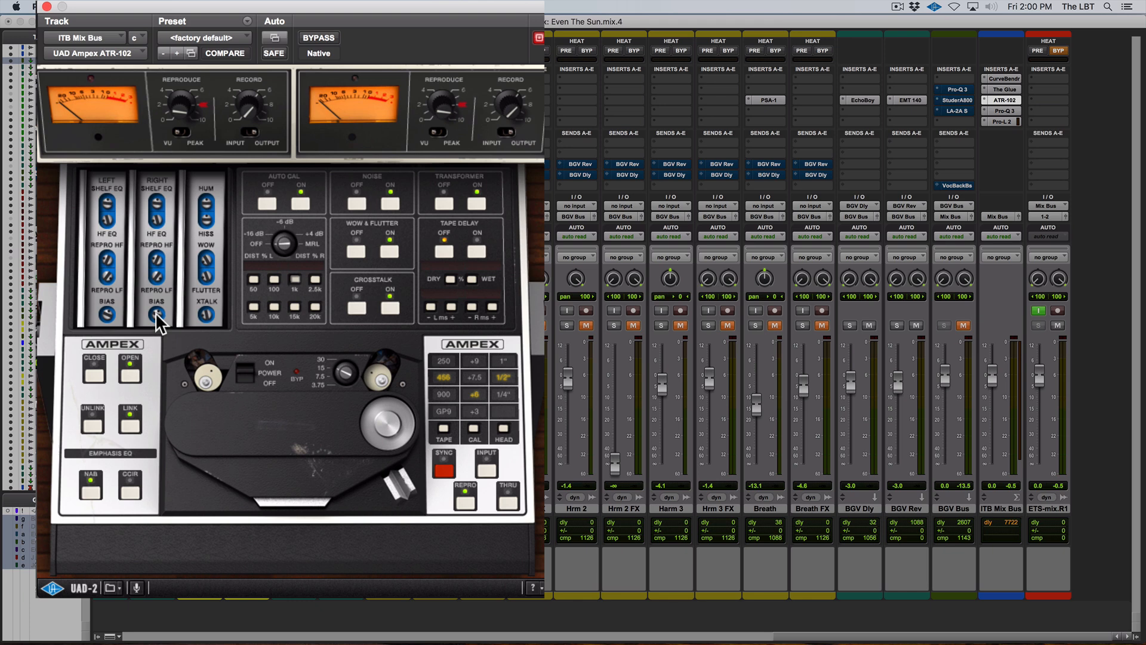
{"action": "key", "text": "space"}
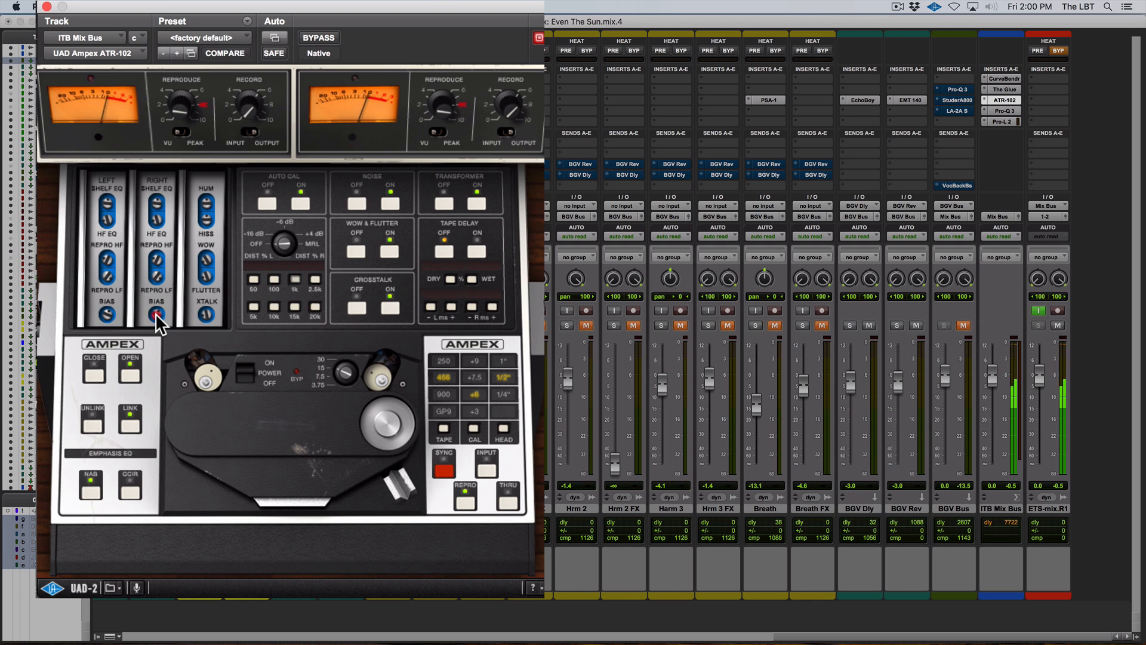
{"action": "left_click_drag", "start_coordinate": [155, 311], "coordinate": [157, 328]}
{"action": "left_click", "coordinate": [225, 54]}
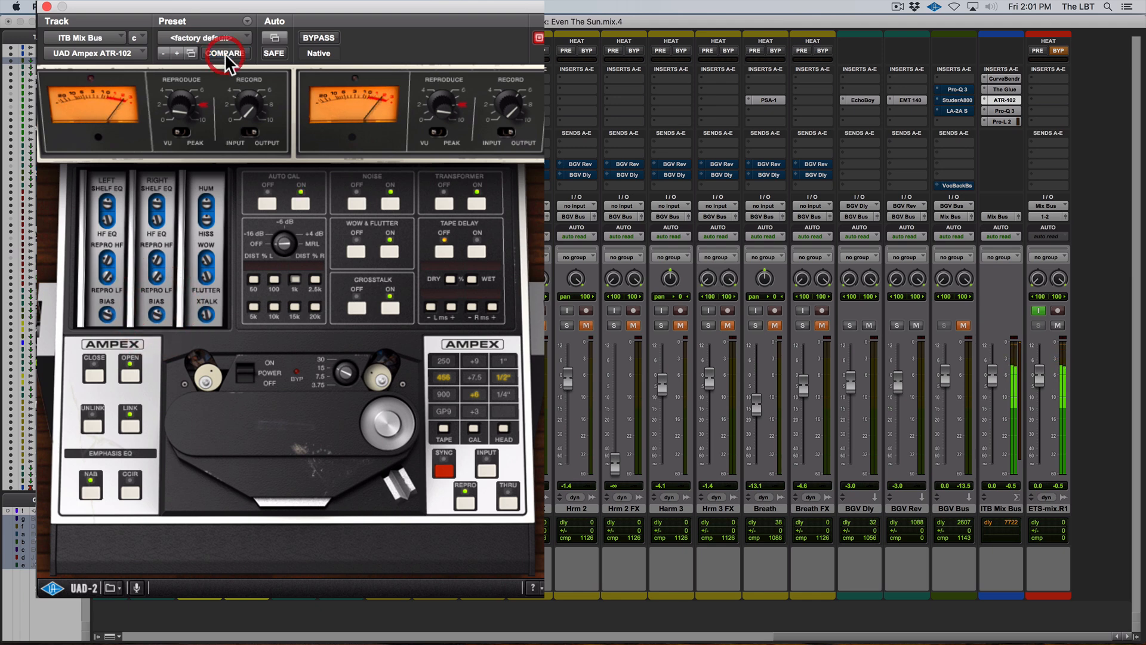
{"action": "left_click", "coordinate": [224, 52]}
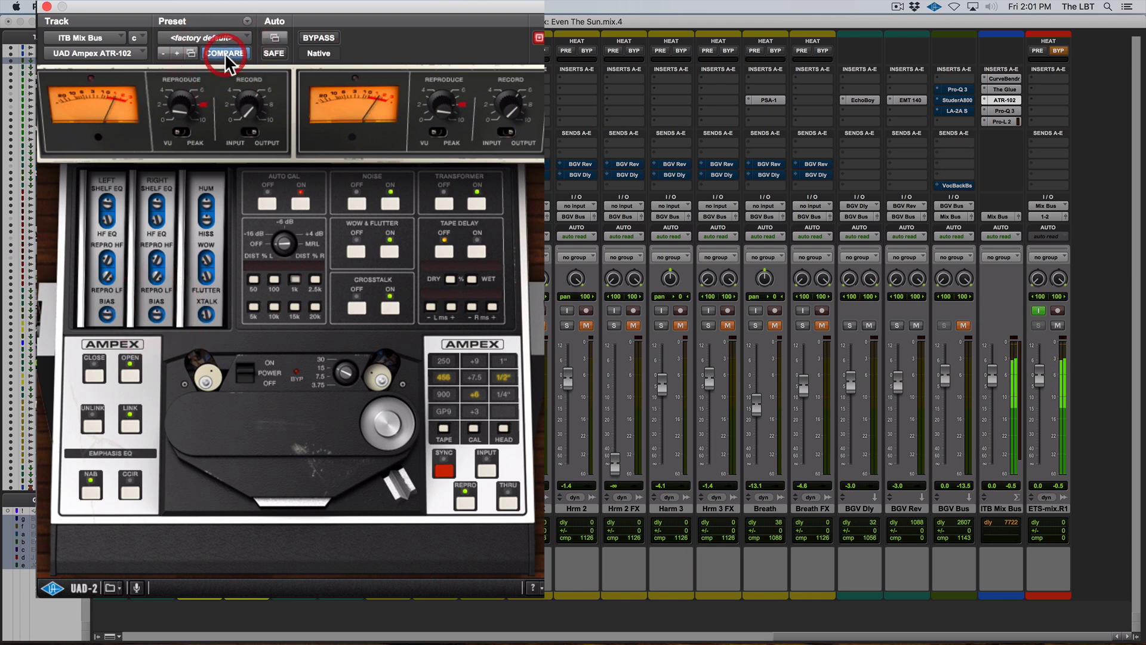
{"action": "left_click", "coordinate": [224, 53]}
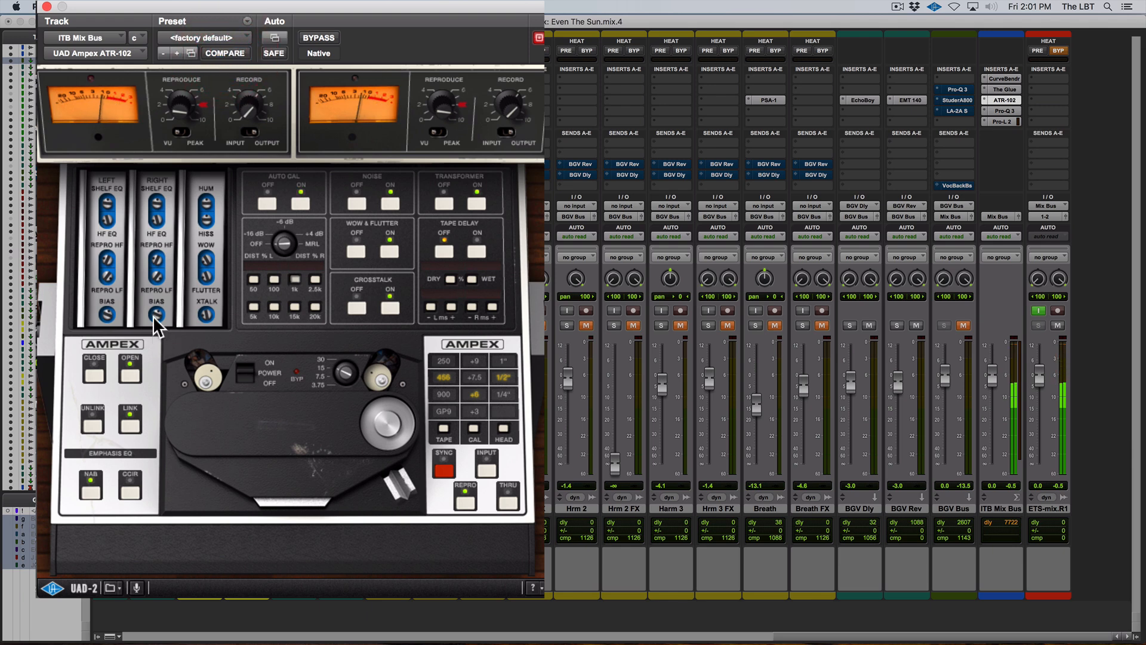
{"action": "left_click_drag", "start_coordinate": [156, 327], "coordinate": [154, 325]}
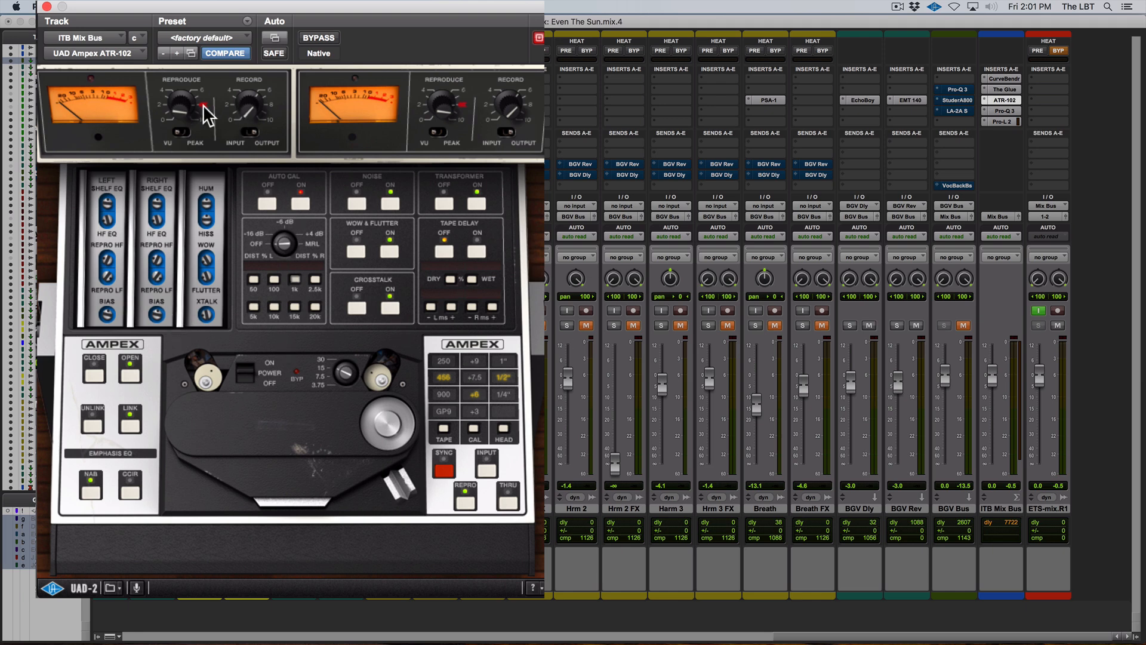
{"action": "left_click", "coordinate": [214, 53]}
{"action": "left_click", "coordinate": [214, 54]}
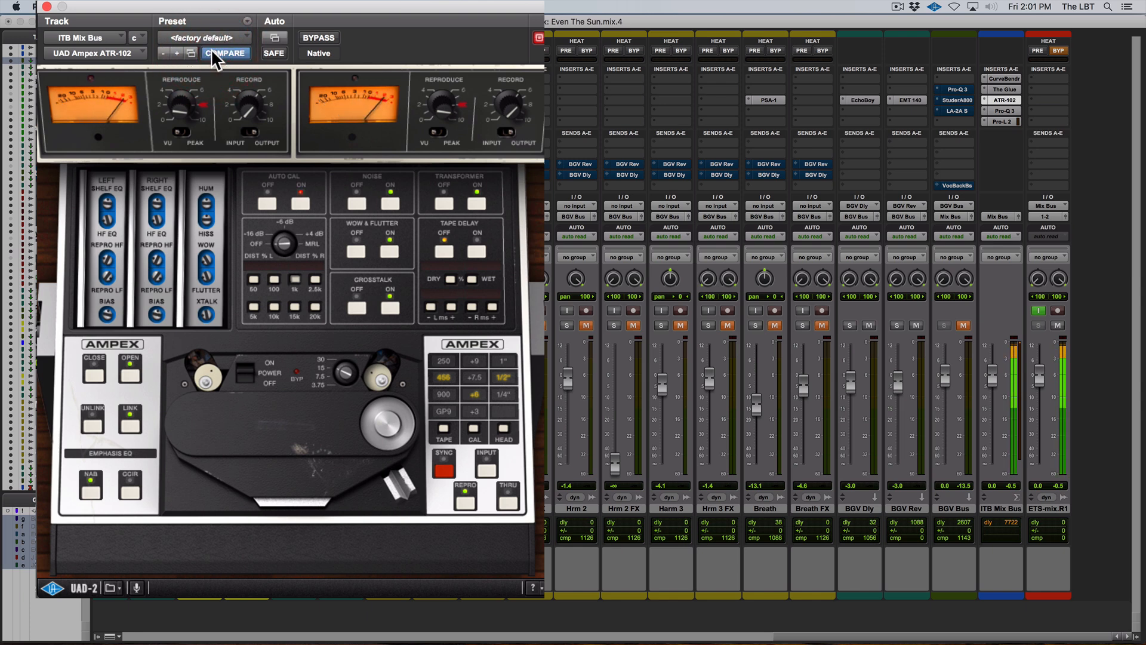
- Try adjusting the right-channel Repro HF trim in the ATR-102, compare it with the stored settings, and switch back to those
{"action": "left_click", "coordinate": [156, 266]}
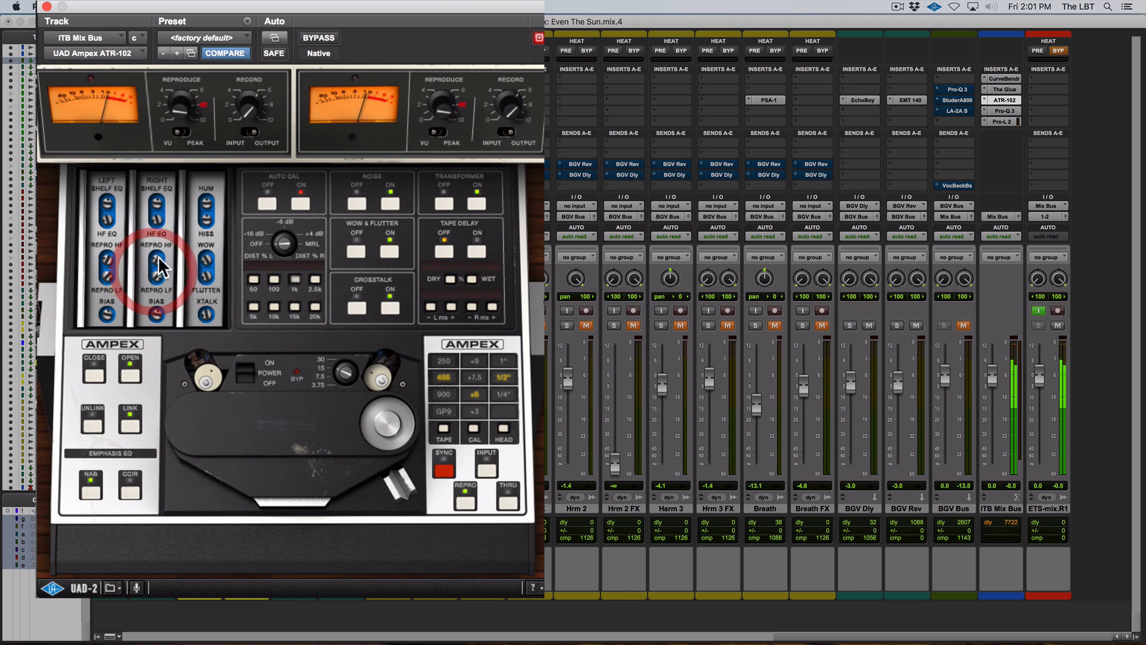
{"action": "left_click", "coordinate": [233, 51]}
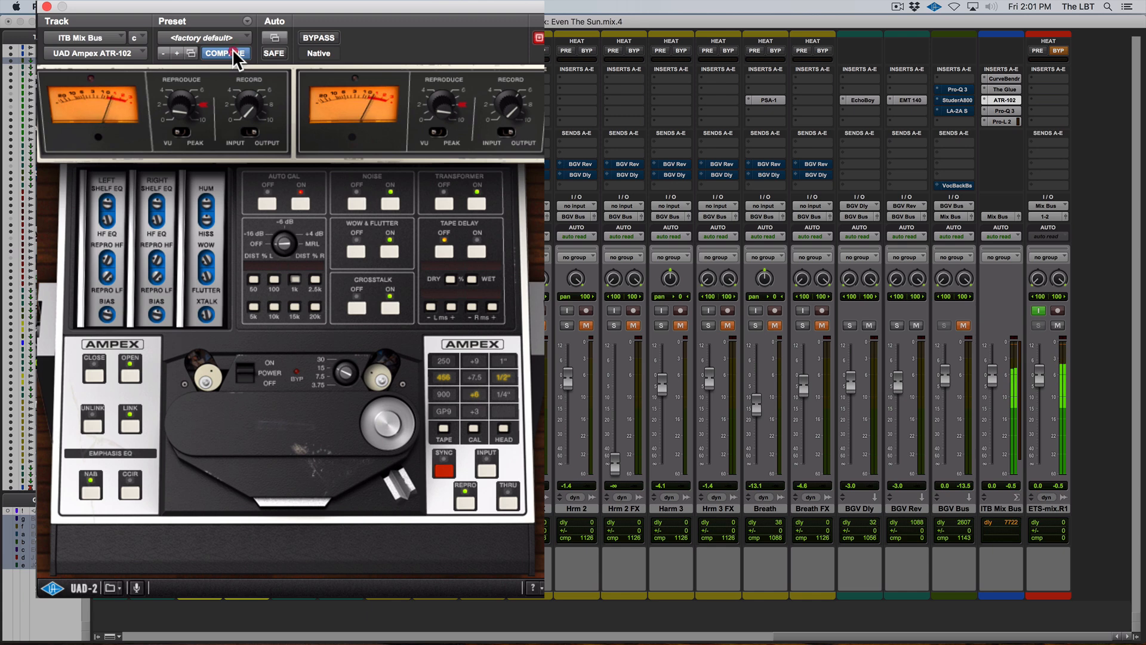
{"action": "left_click", "coordinate": [232, 51]}
{"action": "left_click", "coordinate": [156, 258]}
{"action": "left_click", "coordinate": [227, 51]}
{"action": "left_click", "coordinate": [227, 51]}
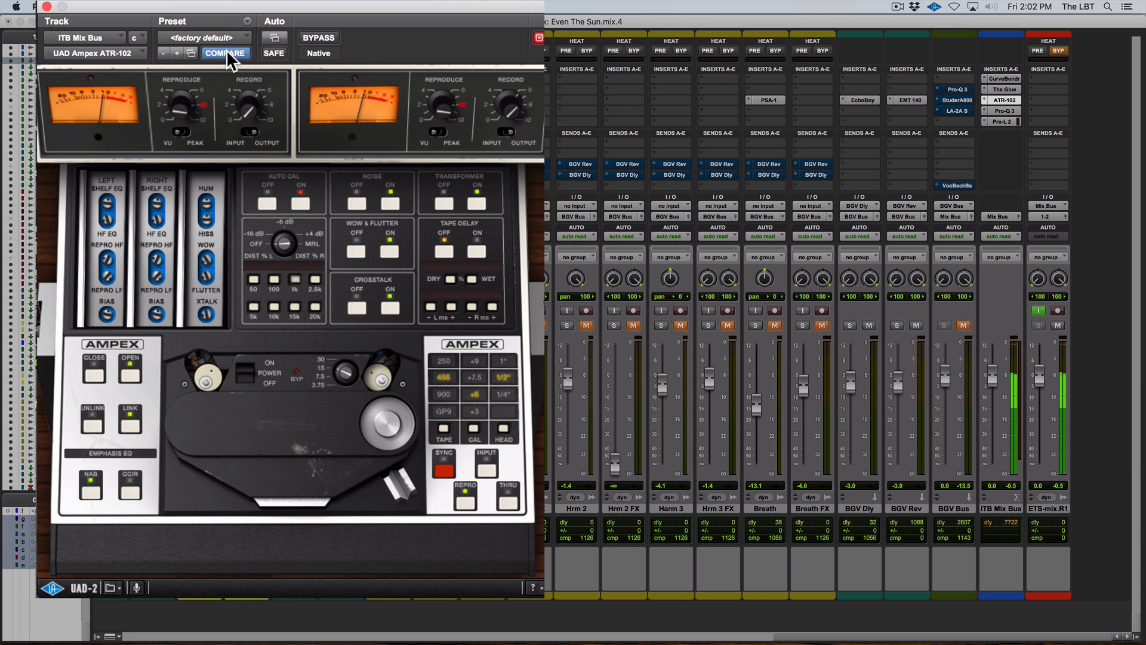
{"action": "left_click", "coordinate": [225, 53]}
{"action": "left_click", "coordinate": [225, 53]}
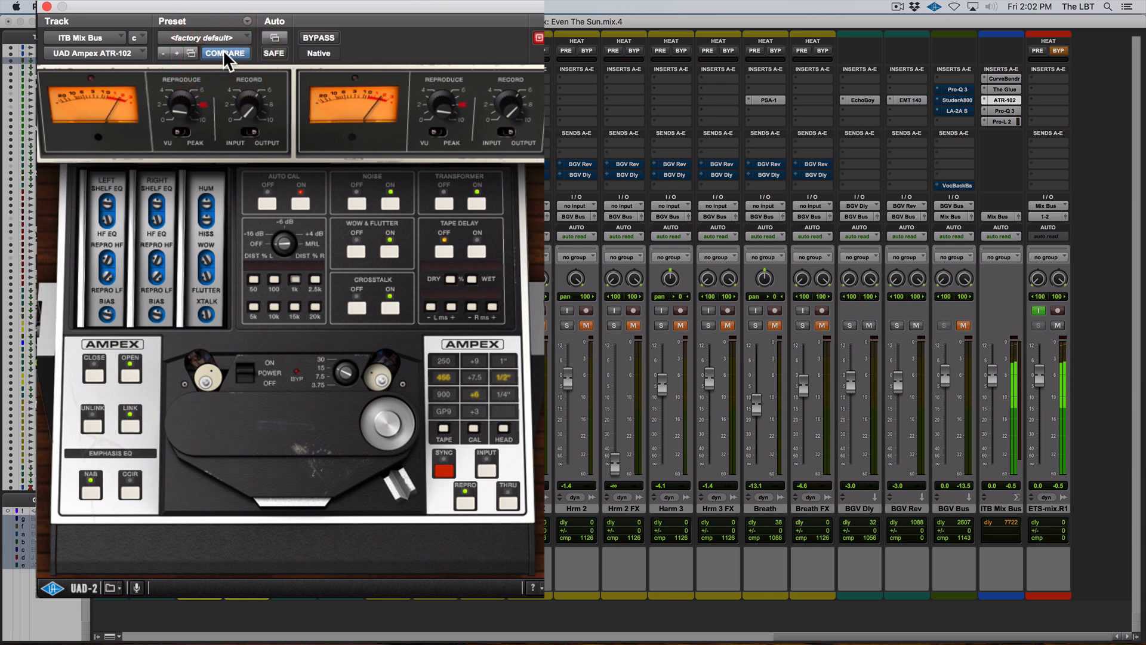
{"action": "left_click", "coordinate": [224, 53]}
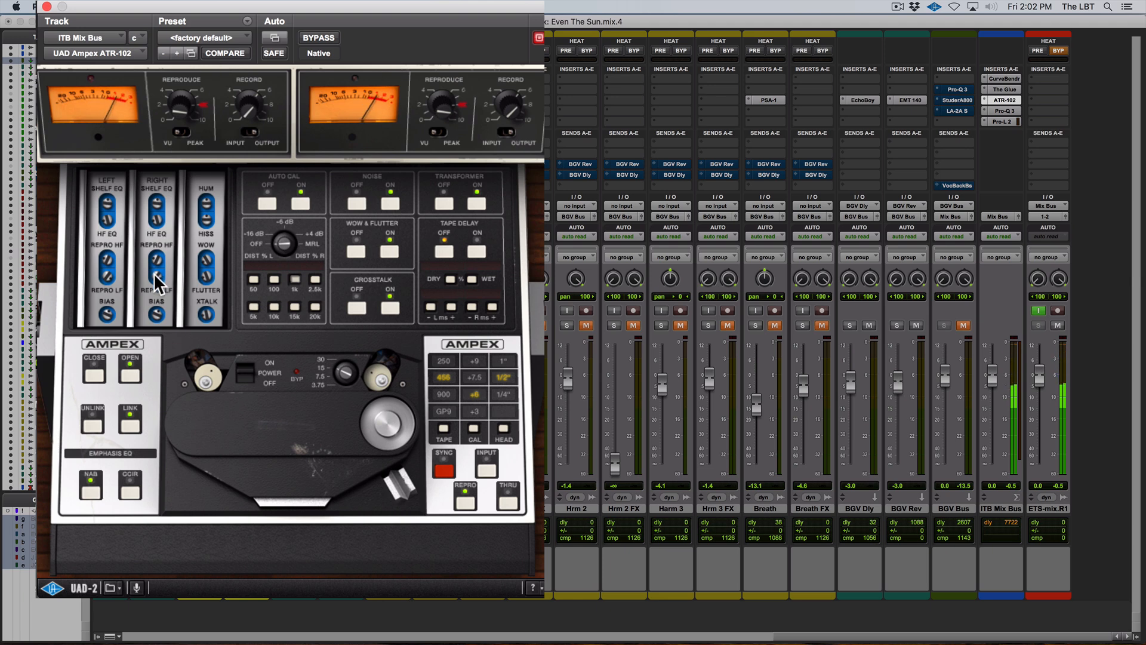
- Readjust the right-channel Bias trim in the ATR-102 and compare the change with the stored settings
{"action": "left_click_drag", "start_coordinate": [157, 312], "coordinate": [156, 315]}
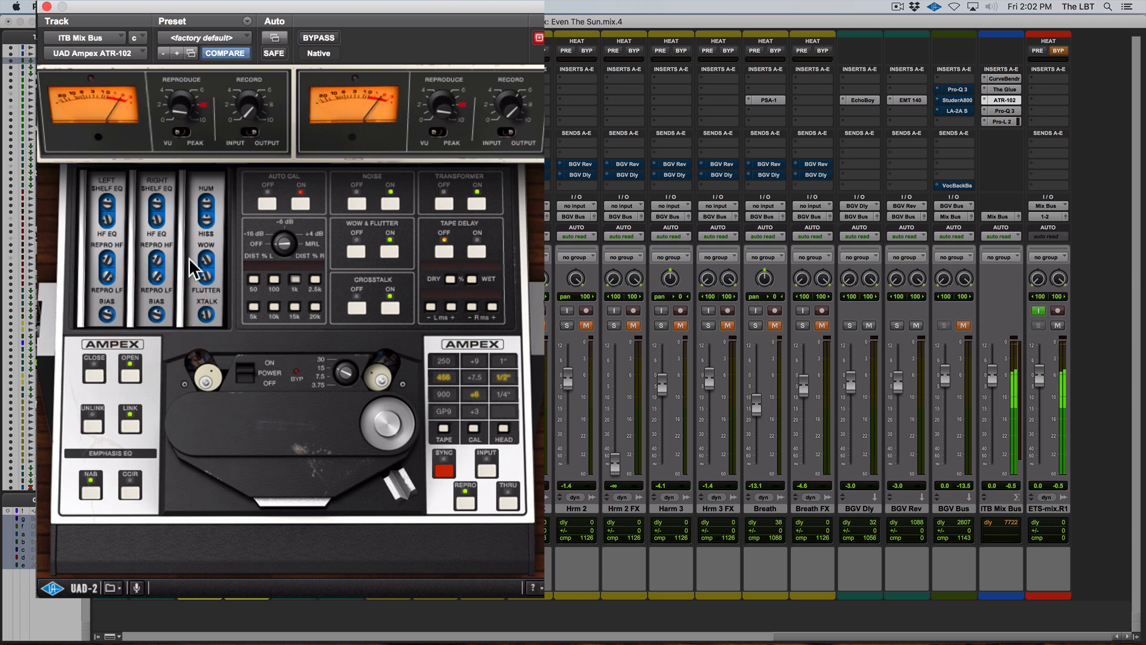
{"action": "left_click", "coordinate": [157, 312]}
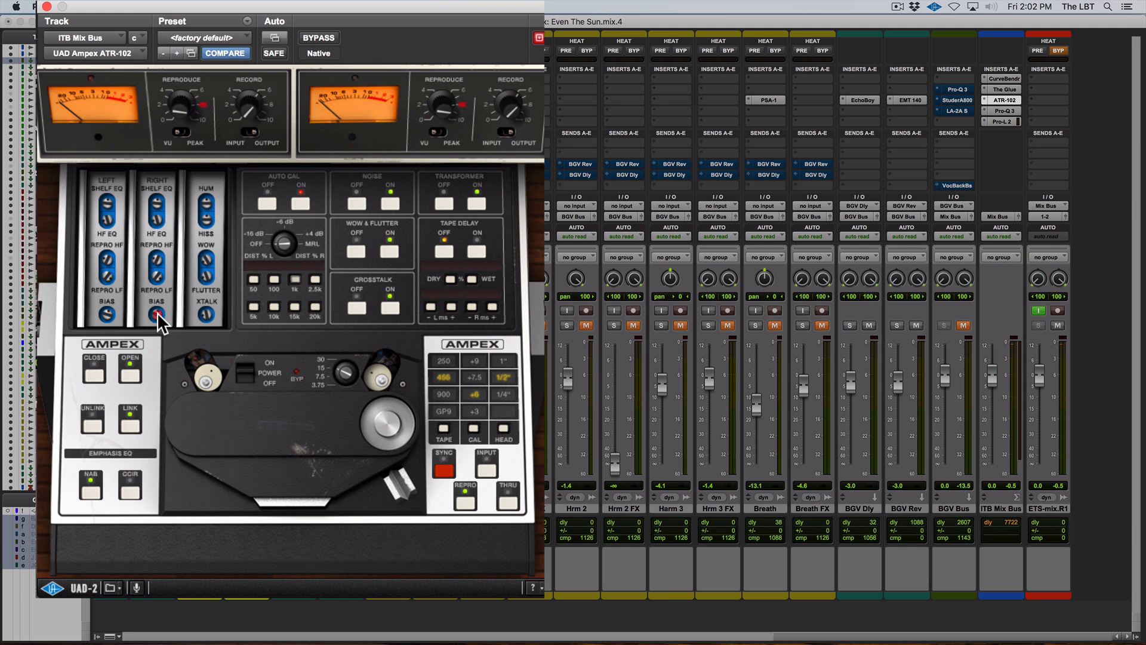
{"action": "left_click", "coordinate": [227, 52]}
{"action": "left_click", "coordinate": [227, 53]}
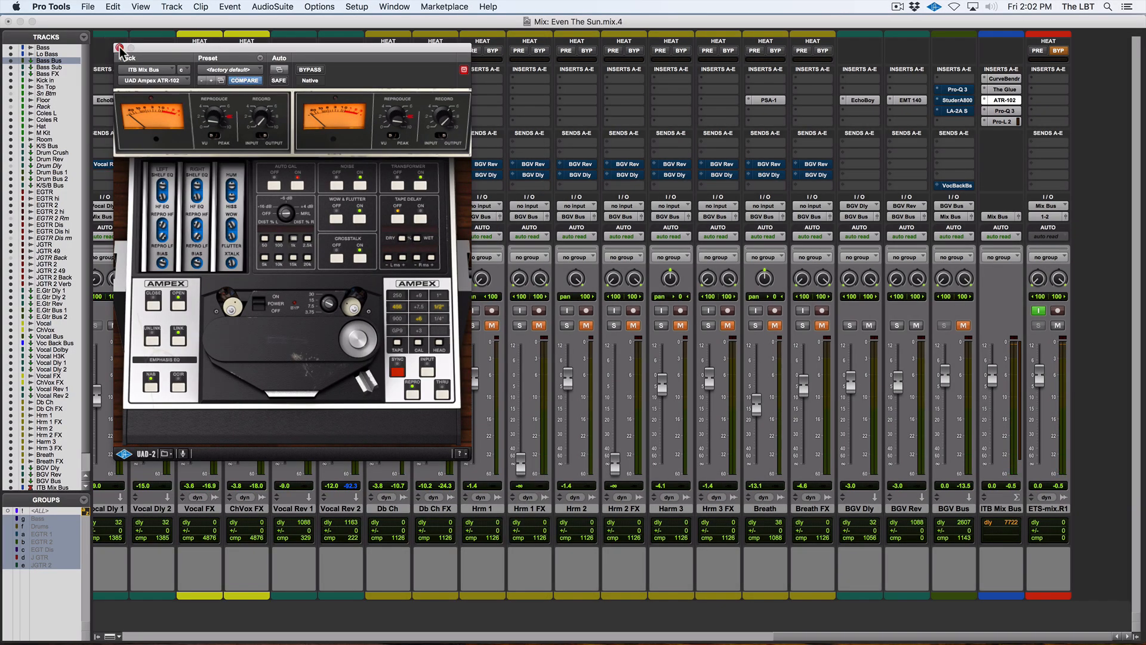
- Close the ATR-102 and return to the Edit window
{"action": "left_click", "coordinate": [119, 48]}
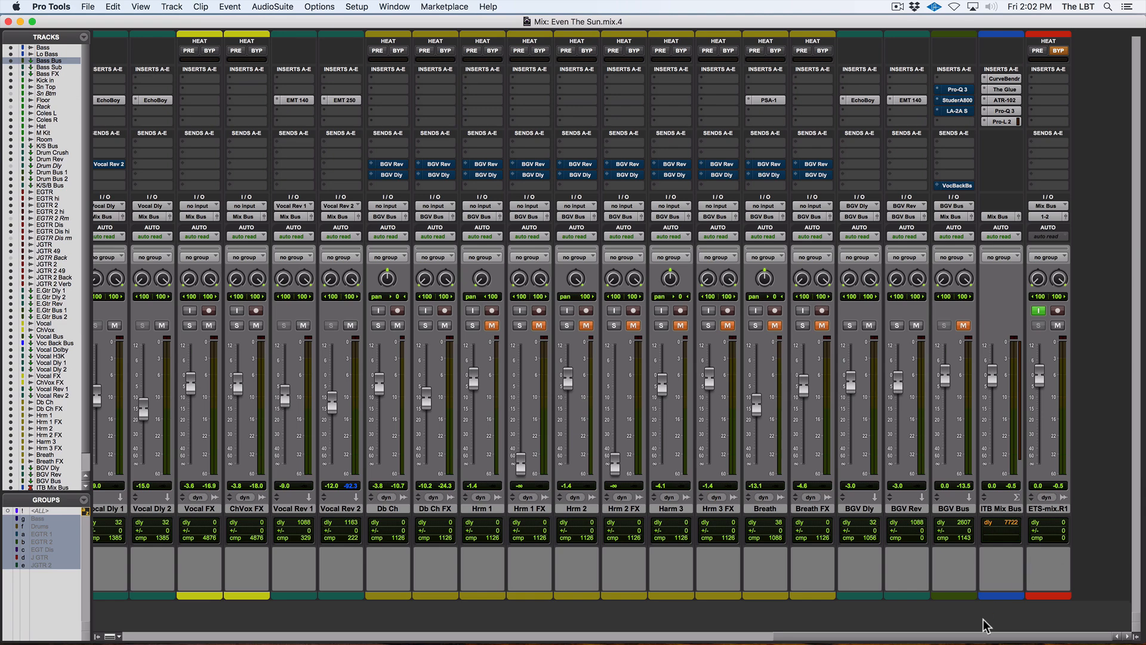
{"action": "left_click_drag", "start_coordinate": [946, 639], "coordinate": [689, 640]}
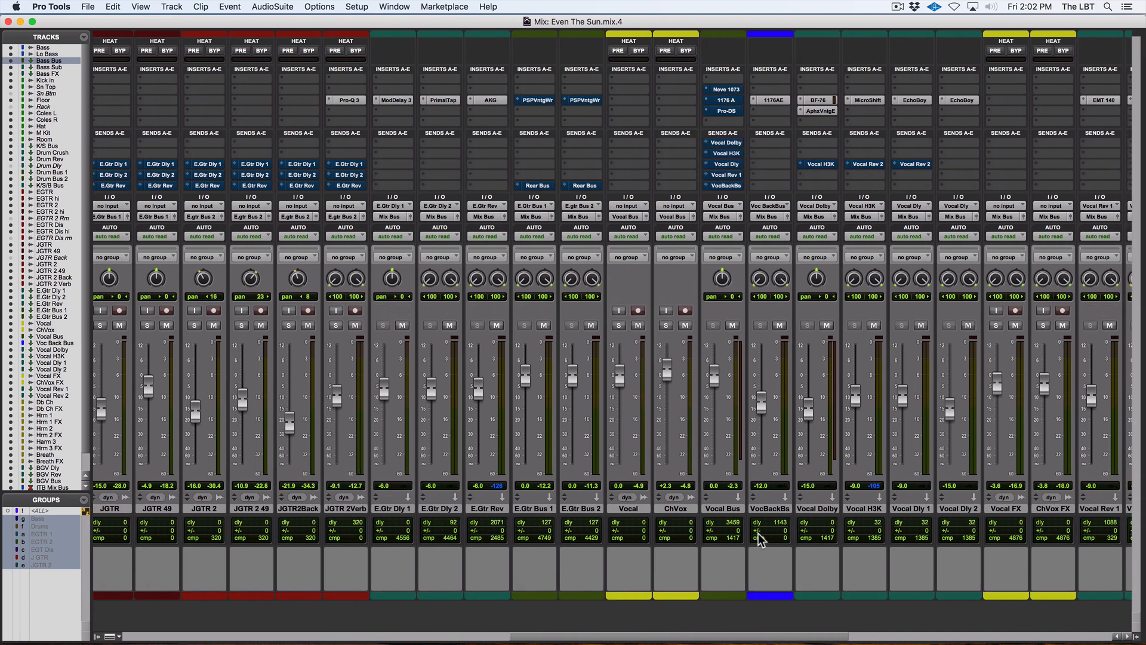
{"action": "key", "text": "super+equal"}
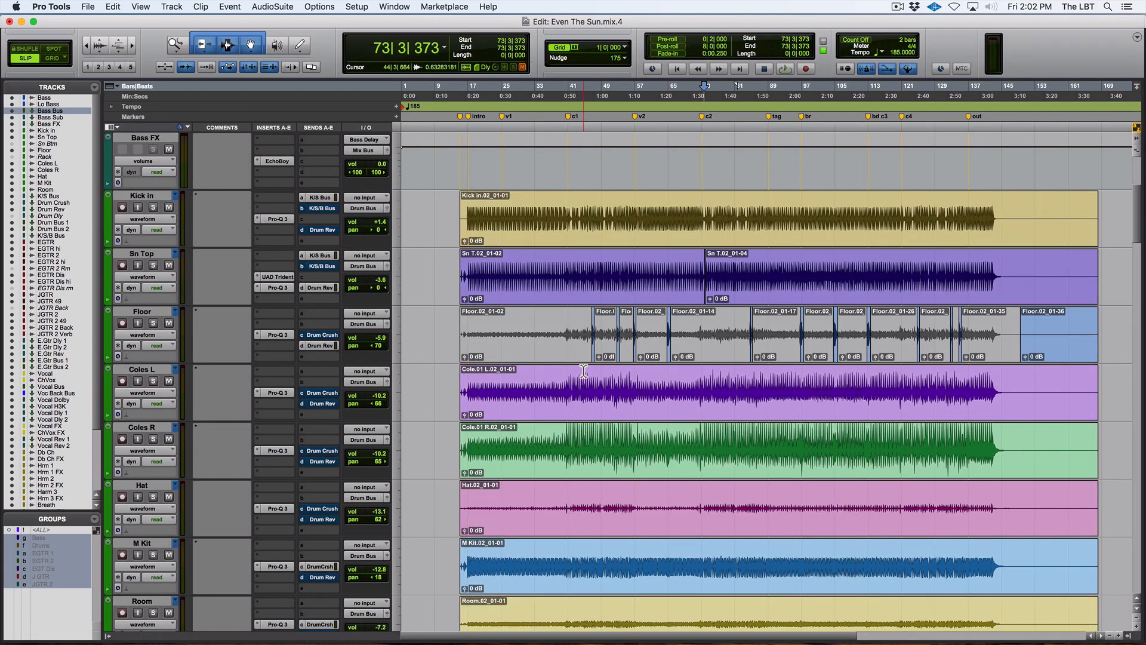
- Locate the Vocal and ChVox tracks in the Edit window and place the cursor at the first verse vocal
{"action": "scroll", "coordinate": [583, 371], "scroll_direction": "down", "scroll_amount": 5}
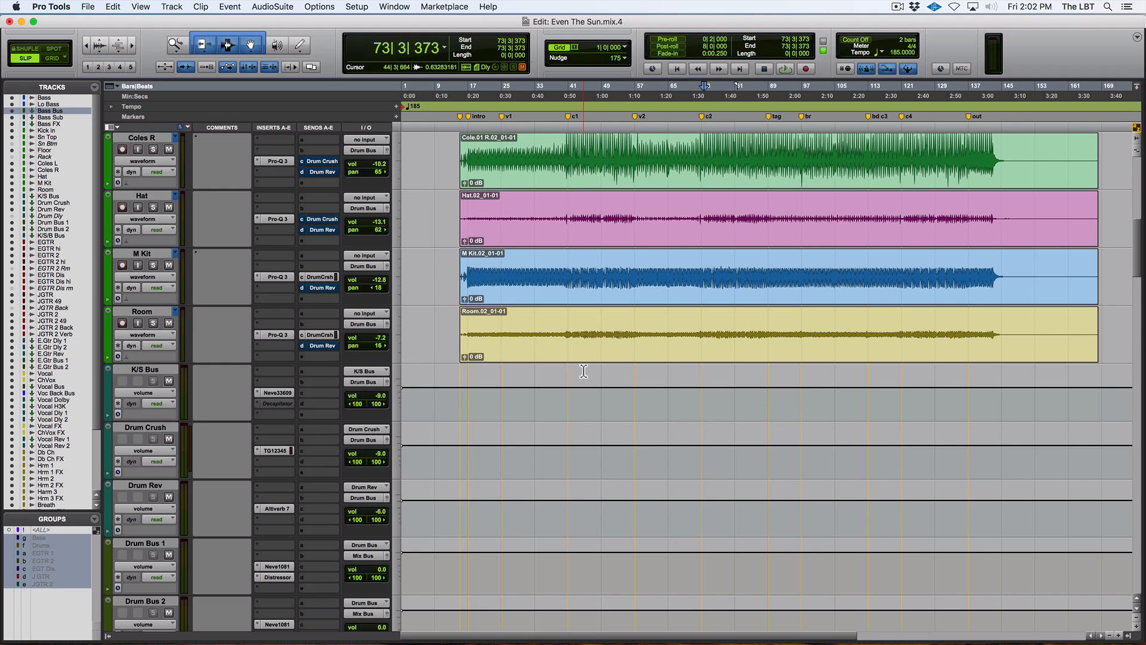
{"action": "scroll", "coordinate": [583, 371], "scroll_direction": "down", "scroll_amount": 6}
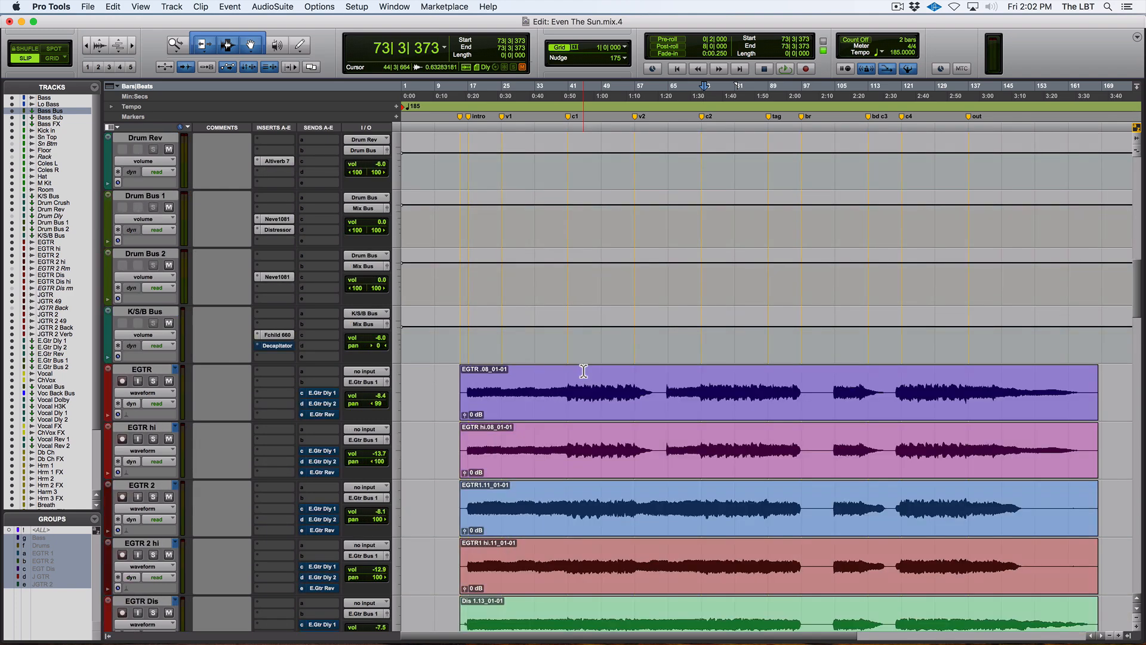
{"action": "scroll", "coordinate": [583, 370], "scroll_direction": "down", "scroll_amount": 1}
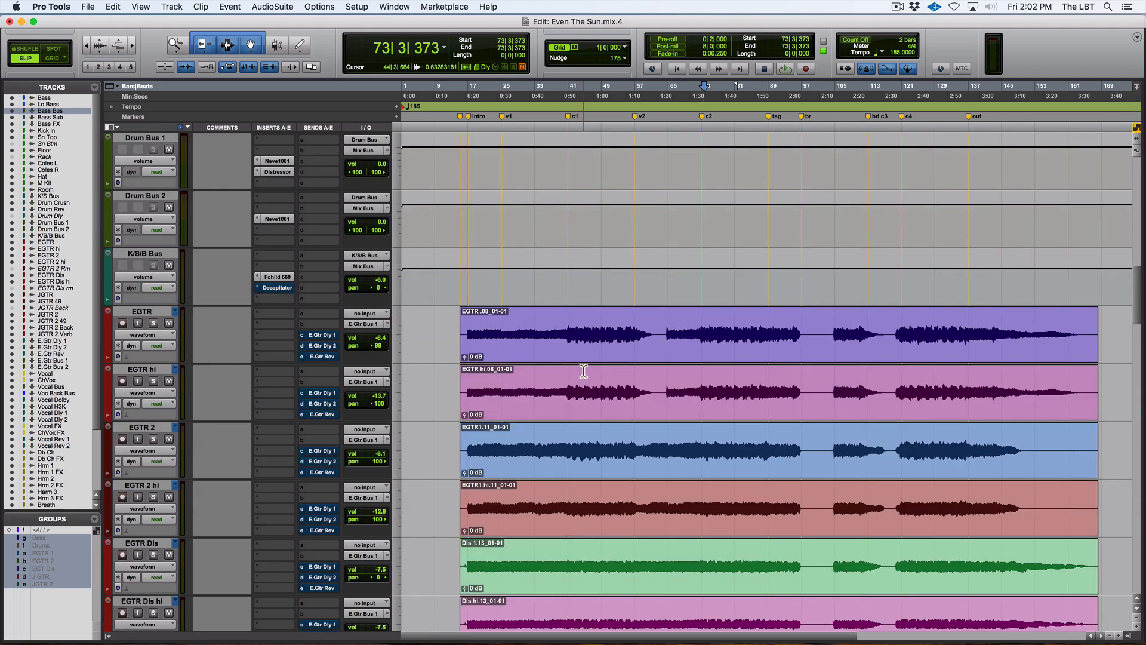
{"action": "scroll", "coordinate": [584, 371], "scroll_direction": "down", "scroll_amount": 1}
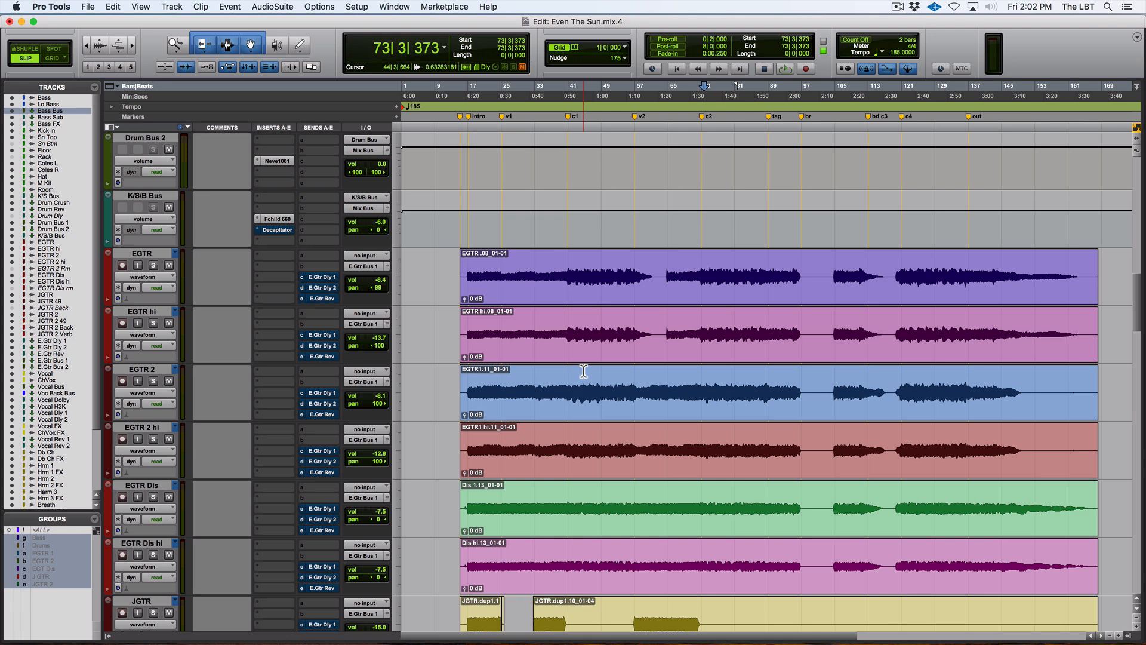
{"action": "scroll", "coordinate": [591, 514], "scroll_direction": "down", "scroll_amount": 5}
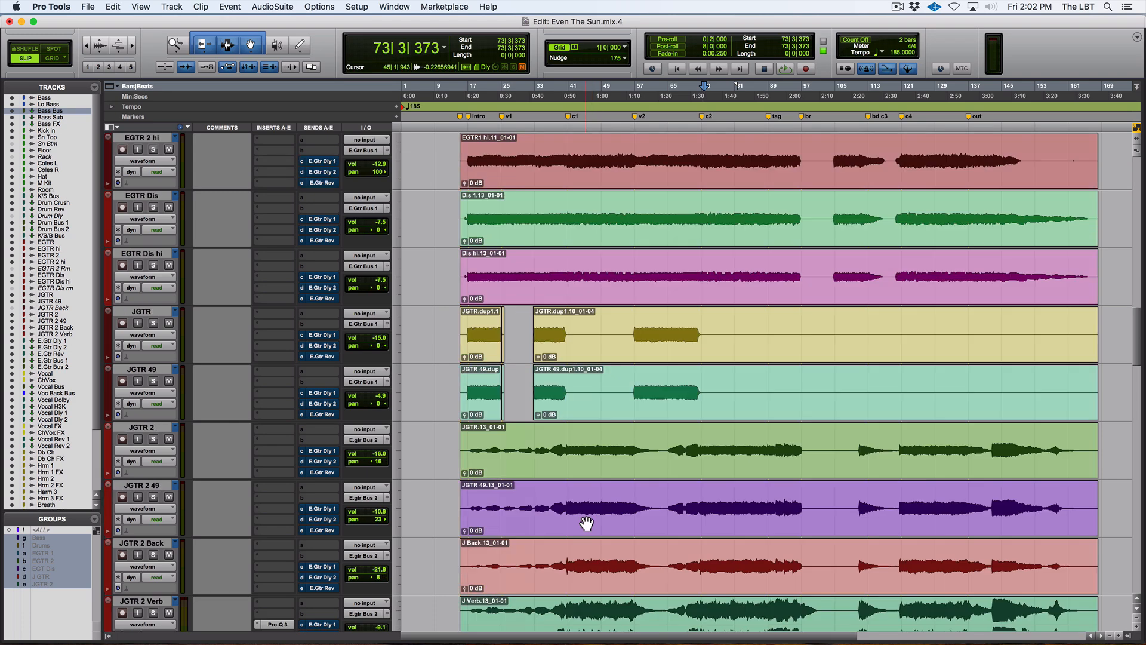
{"action": "scroll", "coordinate": [587, 524], "scroll_direction": "down", "scroll_amount": 9}
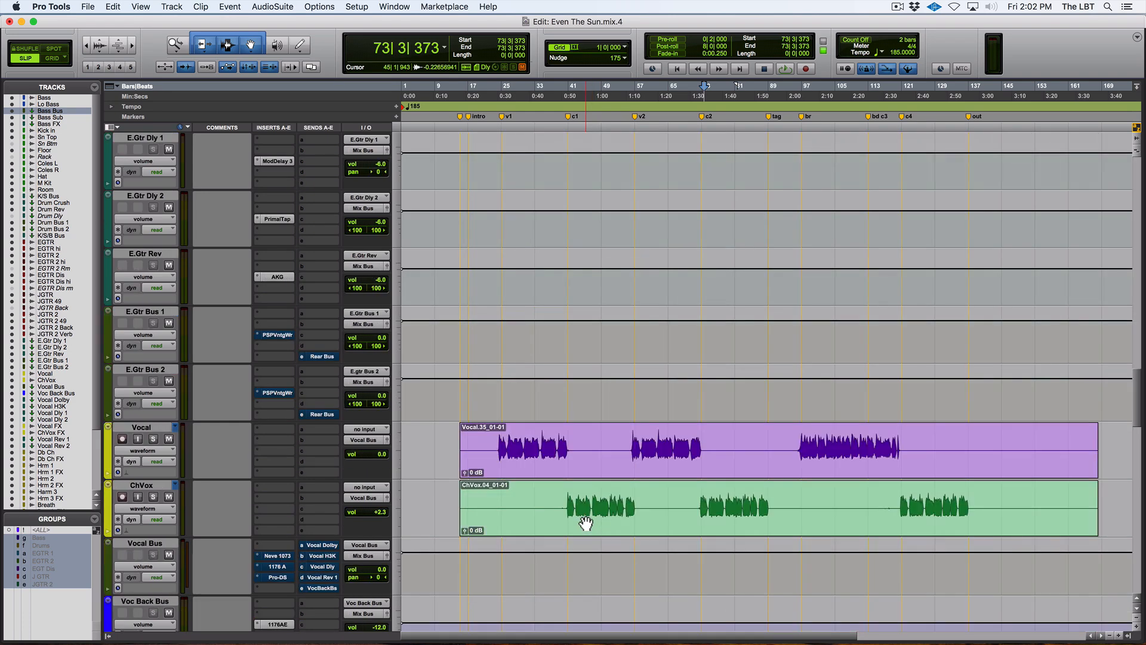
{"action": "left_click", "coordinate": [499, 432]}
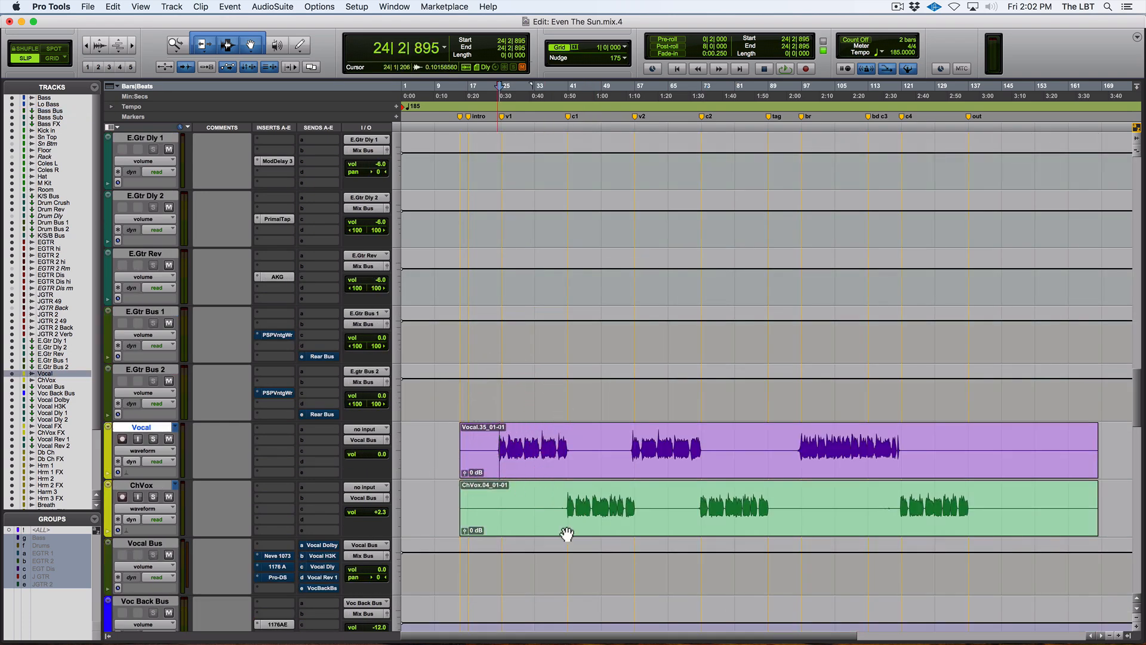
{"action": "key", "text": "super+equal"}
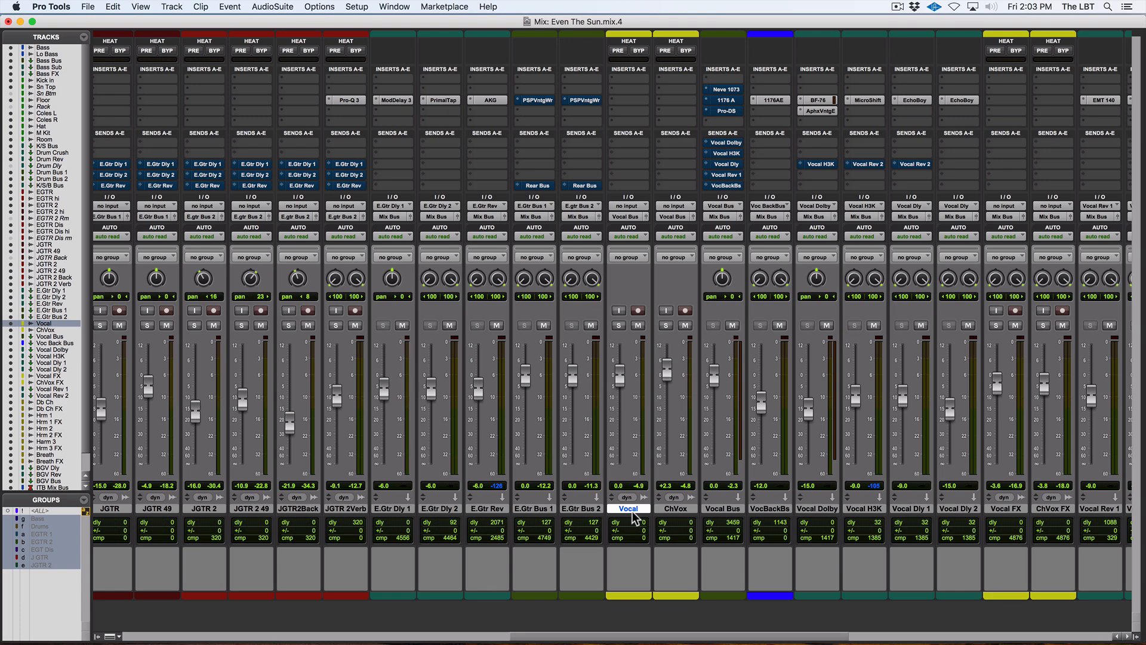
{"action": "key", "text": "super+equal"}
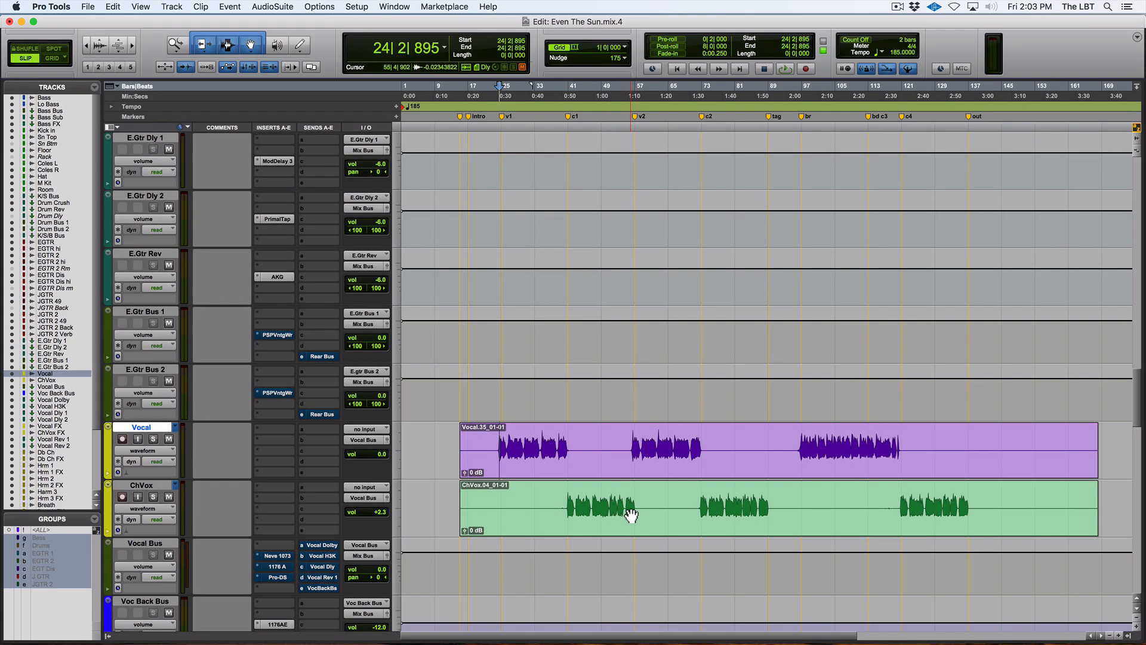
- Highlight the first verse on the Vocal track and the first chorus on ChVox, and examine the transition between them closely
{"action": "left_click_drag", "start_coordinate": [501, 445], "coordinate": [564, 448]}
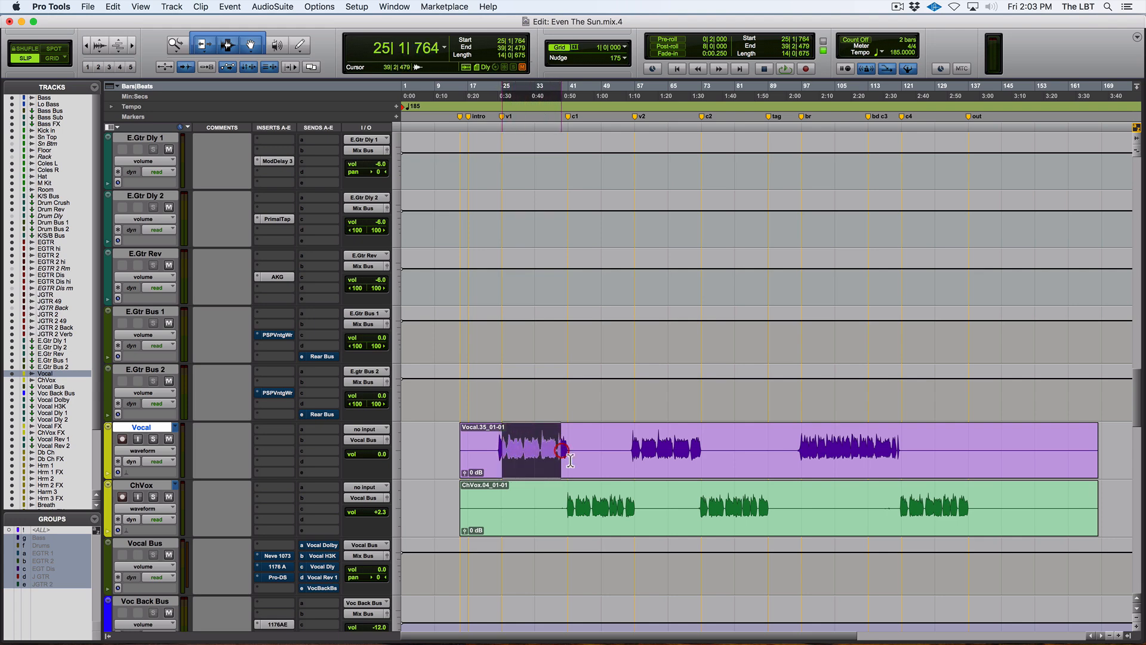
{"action": "left_click_drag", "start_coordinate": [565, 500], "coordinate": [644, 501]}
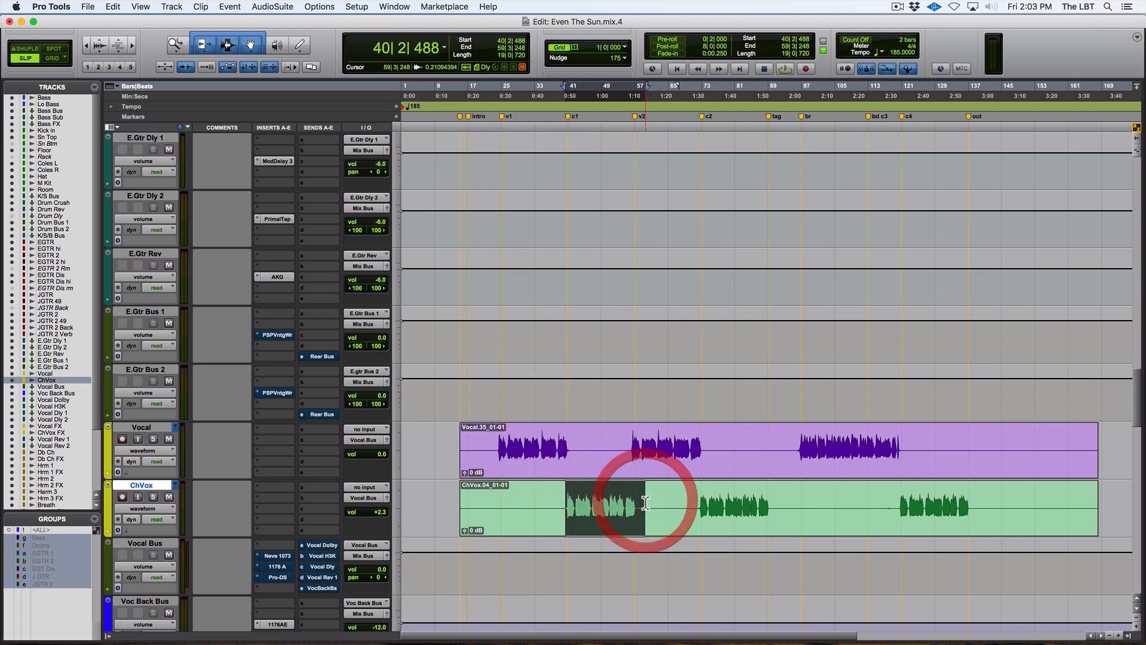
{"action": "left_click", "coordinate": [560, 497]}
{"action": "key", "text": "super+bracketright"}
{"action": "key", "text": "super+bracketright"}
{"action": "key", "text": "super+bracketright"}
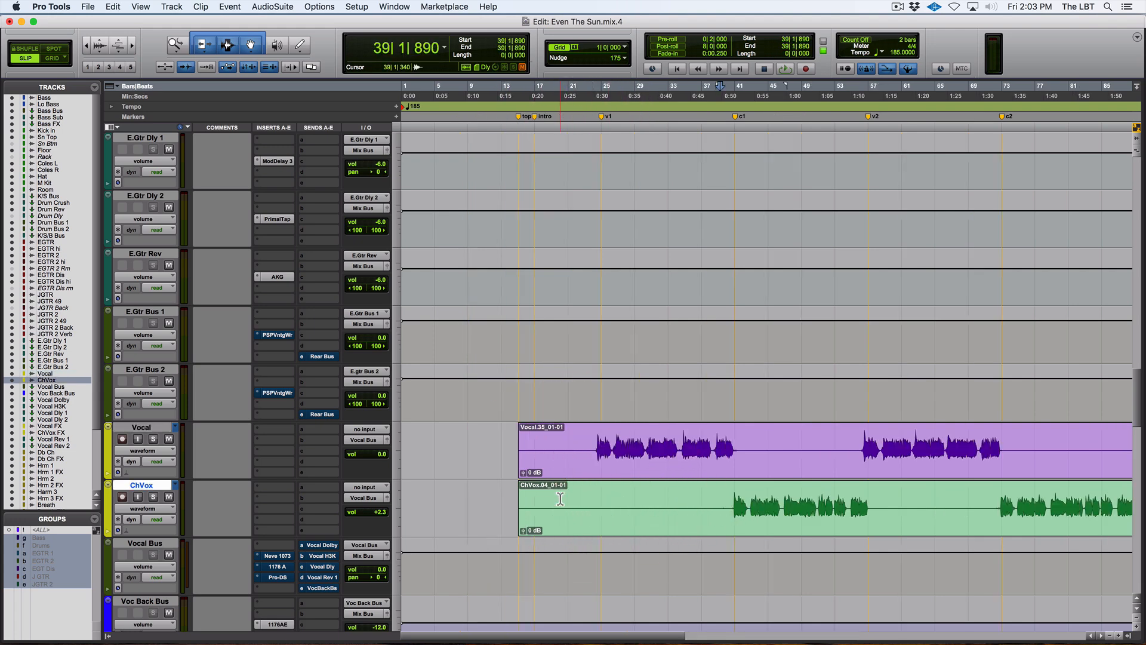
{"action": "key", "text": "super+bracketleft"}
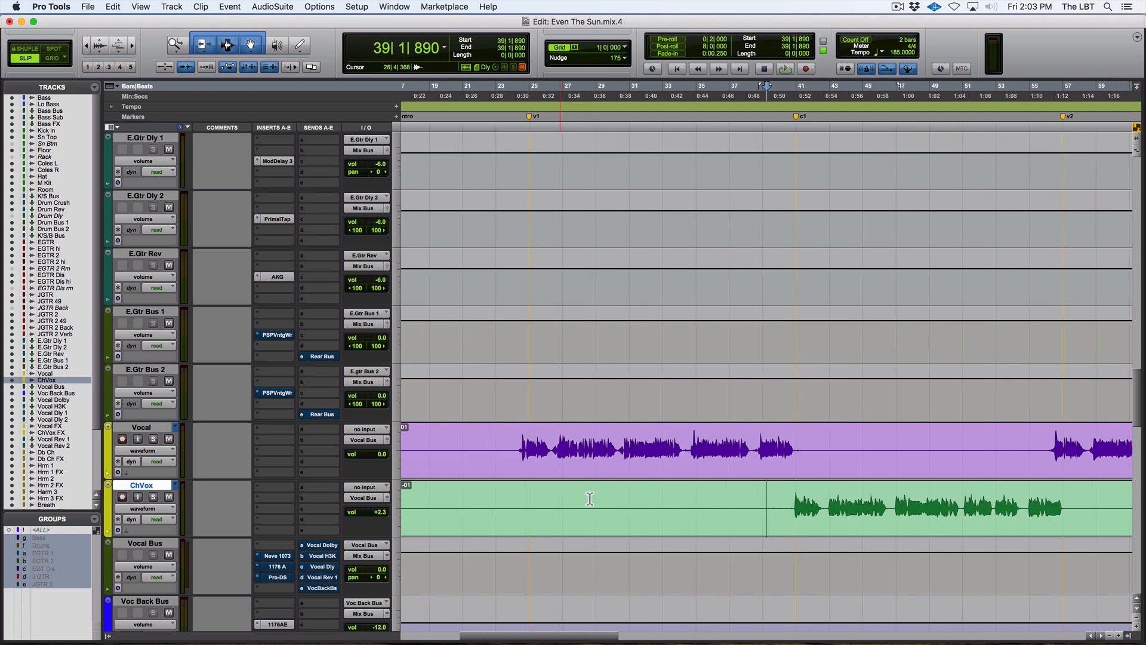
- Examine the end of the first chorus on ChVox, and return the cursor to the start of the first verse vocal
{"action": "left_click_drag", "start_coordinate": [1042, 501], "coordinate": [1076, 502]}
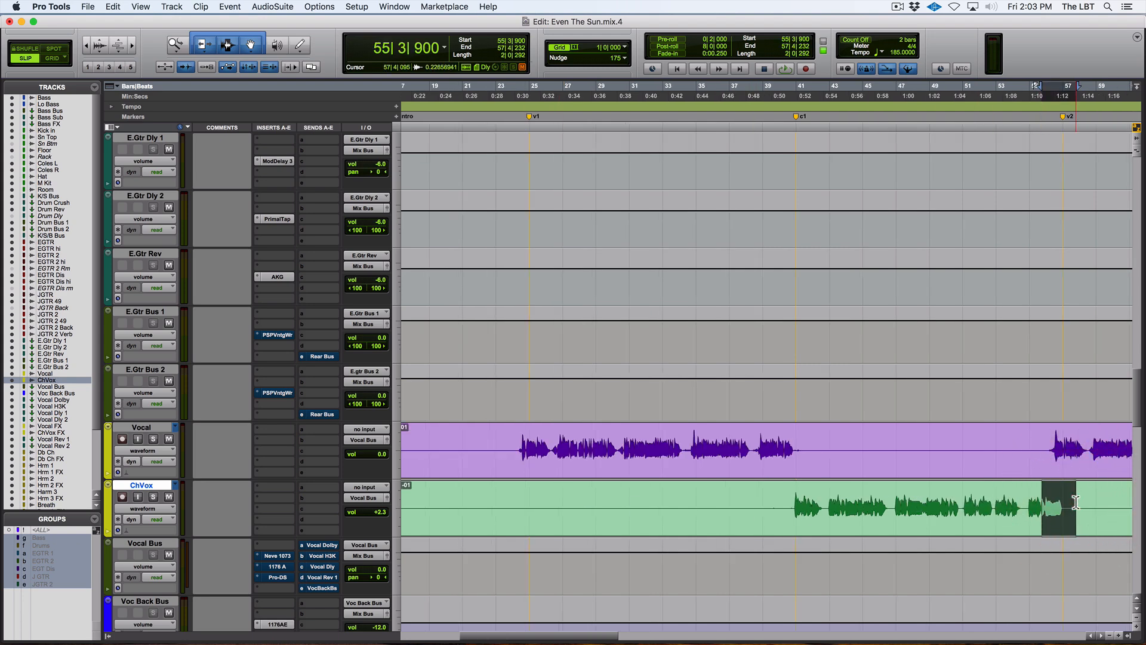
{"action": "key", "text": "super+bracketright"}
{"action": "key", "text": "super+bracketright"}
{"action": "key", "text": "super+bracketleft"}
{"action": "key", "text": "super+bracketleft"}
{"action": "key", "text": "super+bracketleft"}
{"action": "key", "text": "super+bracketleft"}
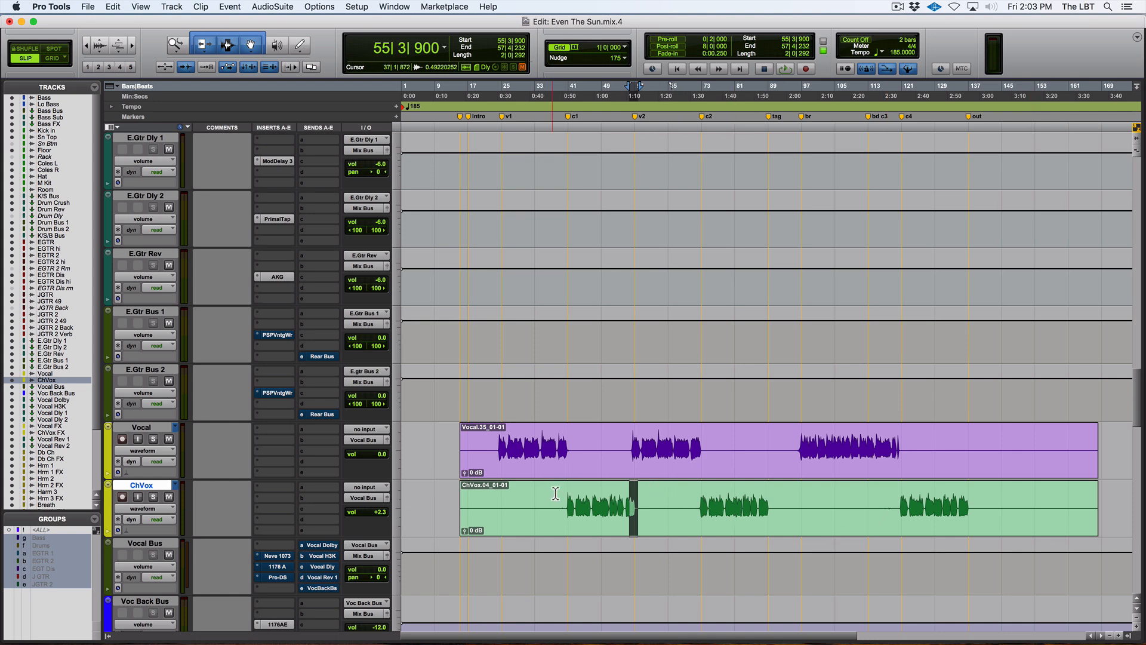
{"action": "left_click", "coordinate": [502, 442]}
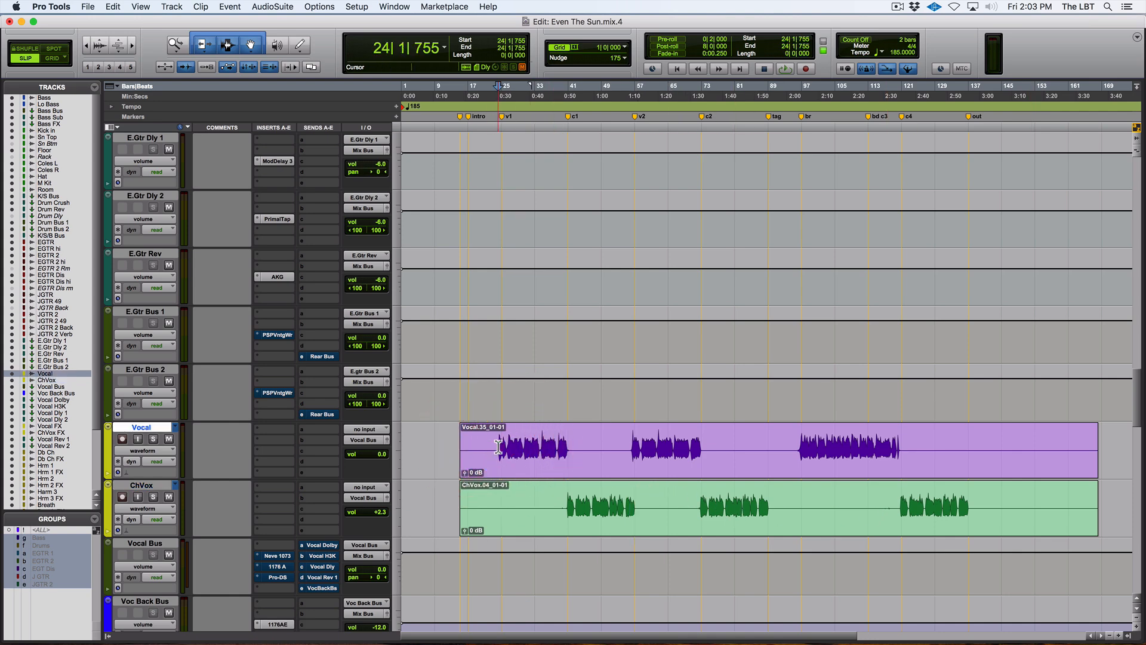
- In the Mix window, remove the Rear Bus sends from E.Gtr Bus 2 and E.Gtr Bus 1
{"action": "key", "text": "super+equal"}
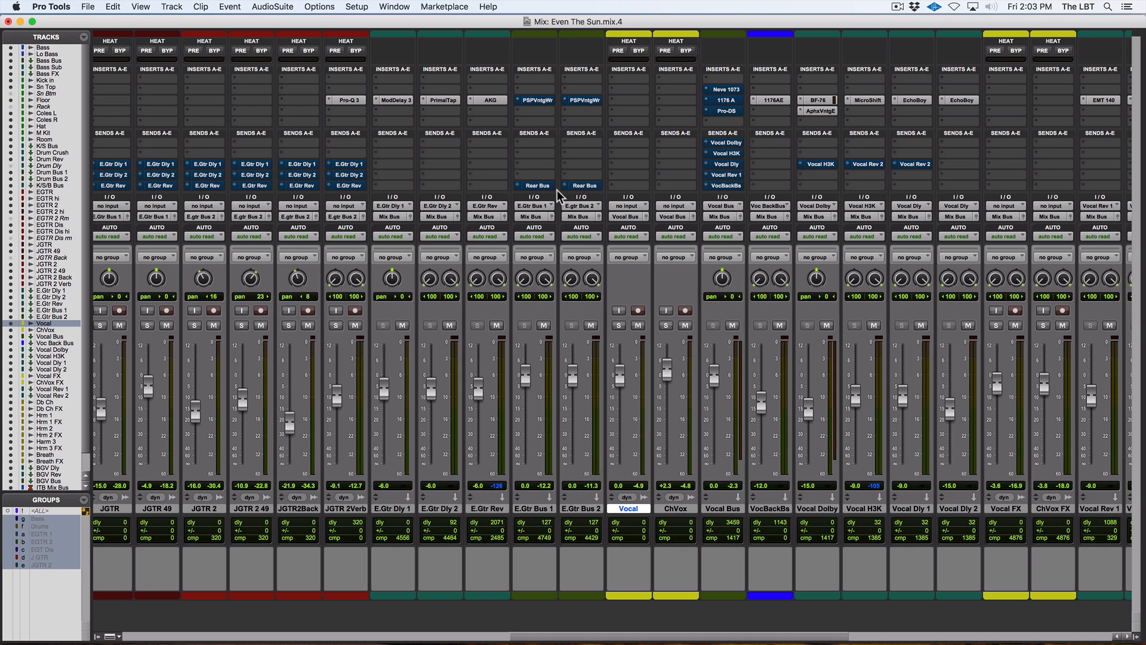
{"action": "left_click", "coordinate": [581, 144]}
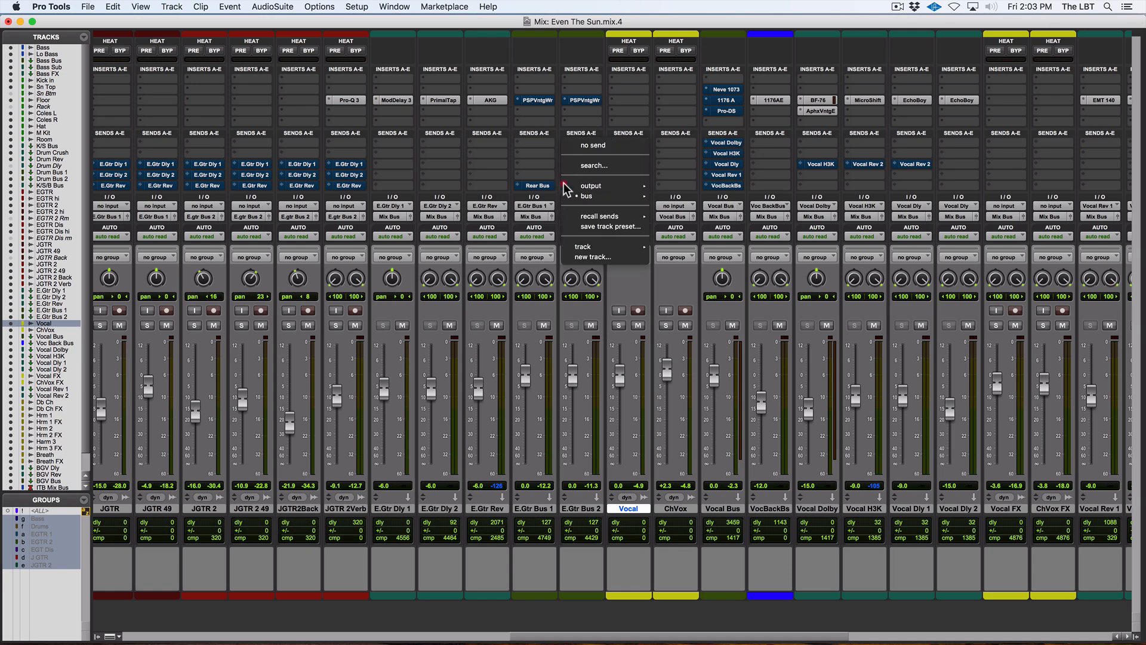
{"action": "left_click", "coordinate": [585, 145]}
{"action": "left_click", "coordinate": [521, 186]}
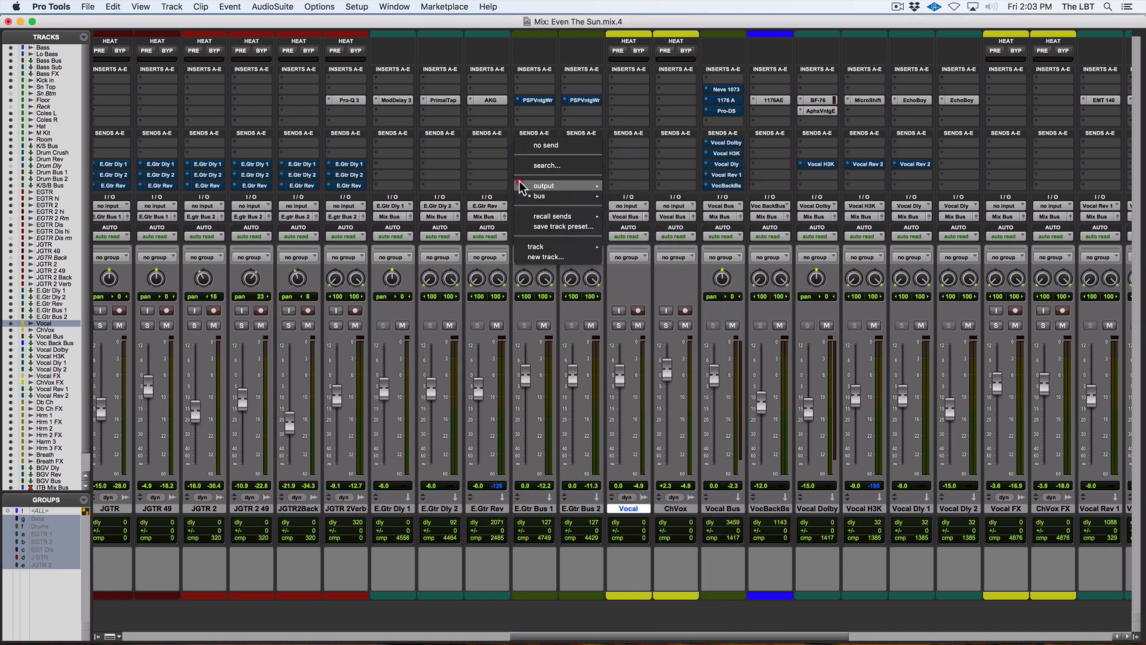
{"action": "left_click", "coordinate": [538, 145]}
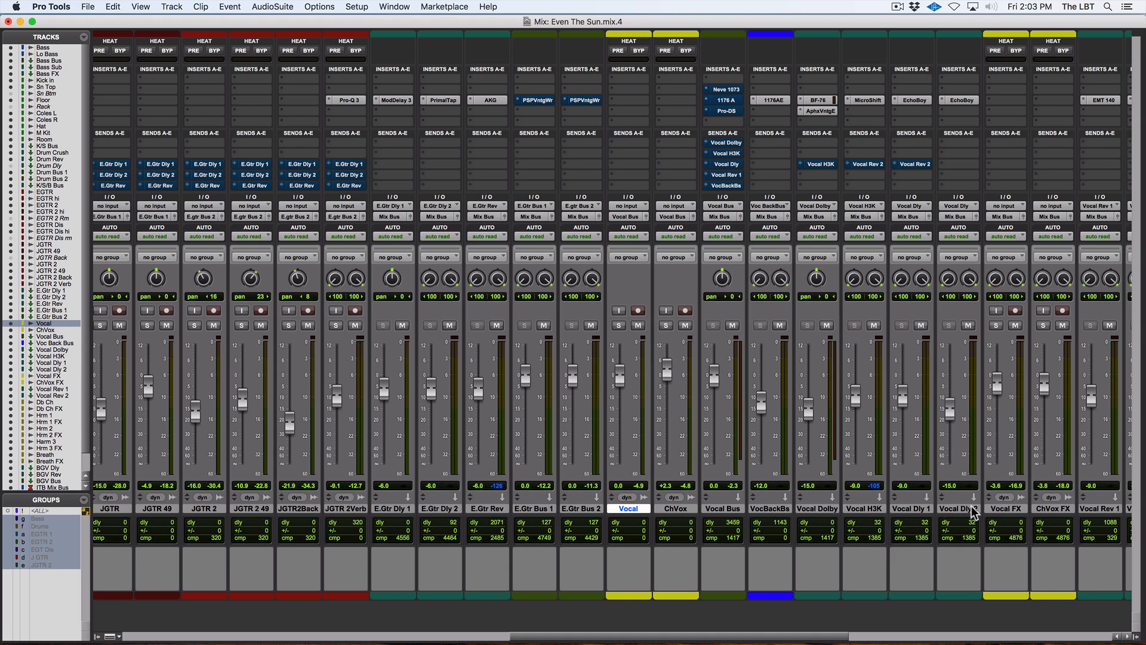
- Review the Vocal, ChVox, Vocal Bus and Voc Back Bus channels, and inspect the 1176AE compressor on the Voc Back Bus
{"action": "left_click_drag", "start_coordinate": [834, 637], "coordinate": [920, 636]}
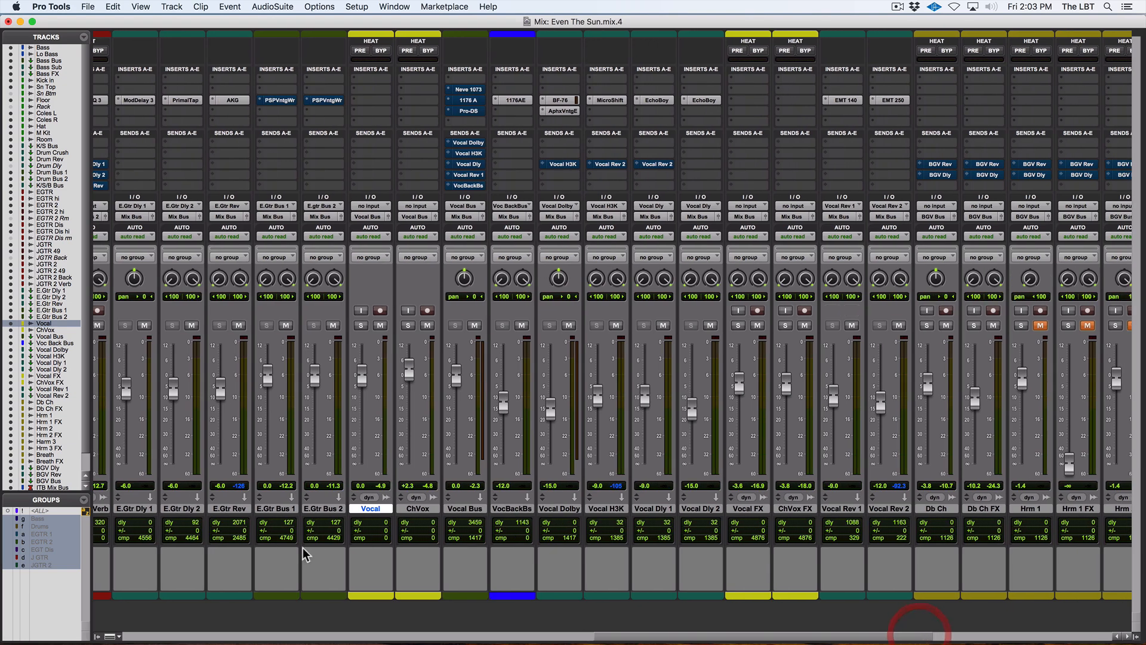
{"action": "left_click", "coordinate": [417, 508], "text": "shift"}
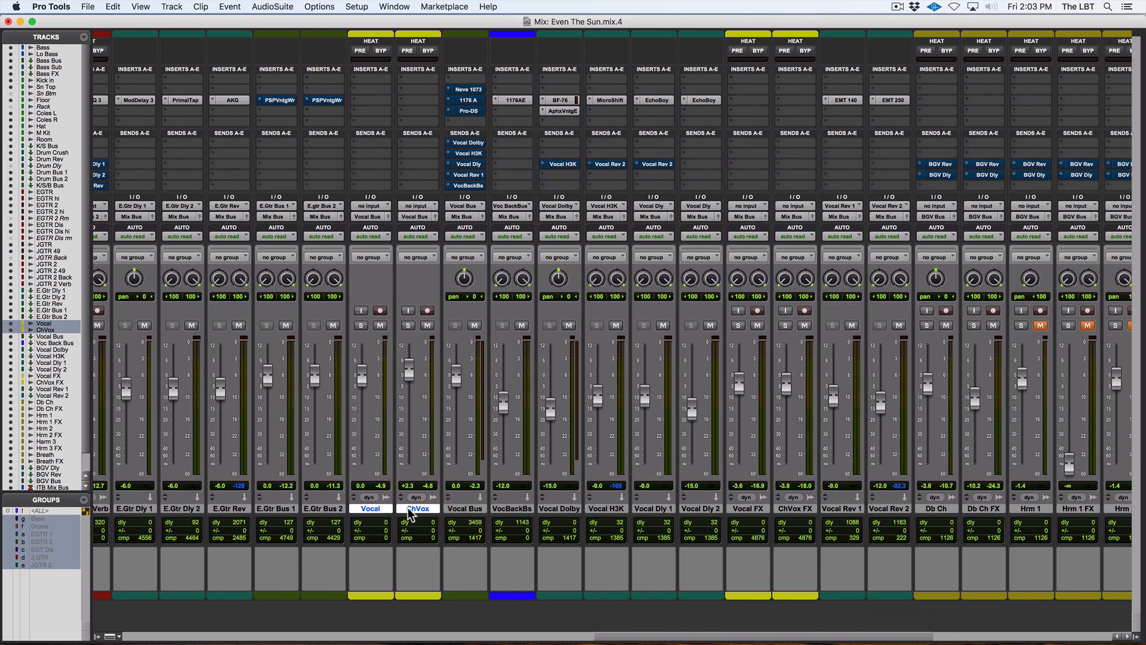
{"action": "left_click", "coordinate": [480, 510]}
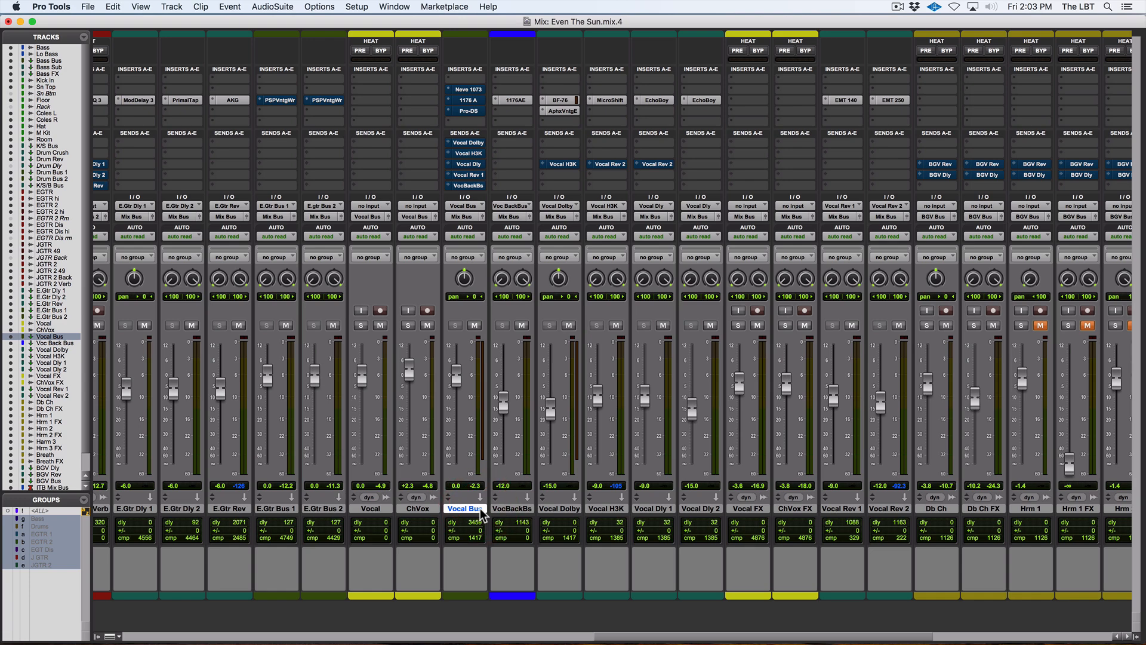
{"action": "left_click", "coordinate": [511, 509]}
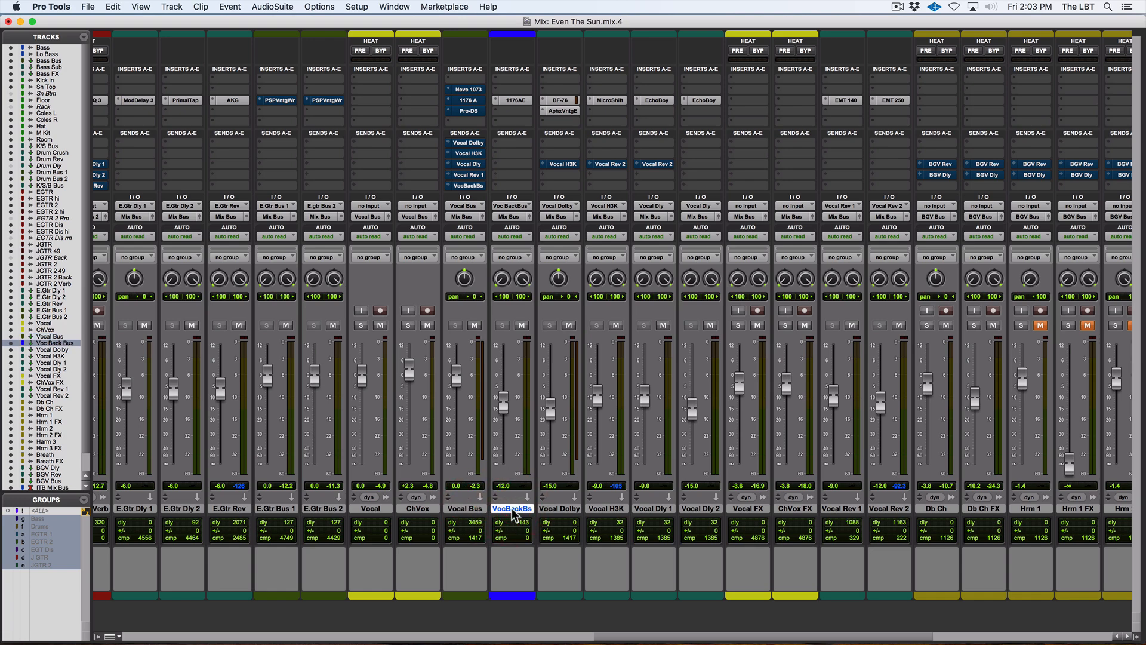
{"action": "left_click", "coordinate": [517, 100]}
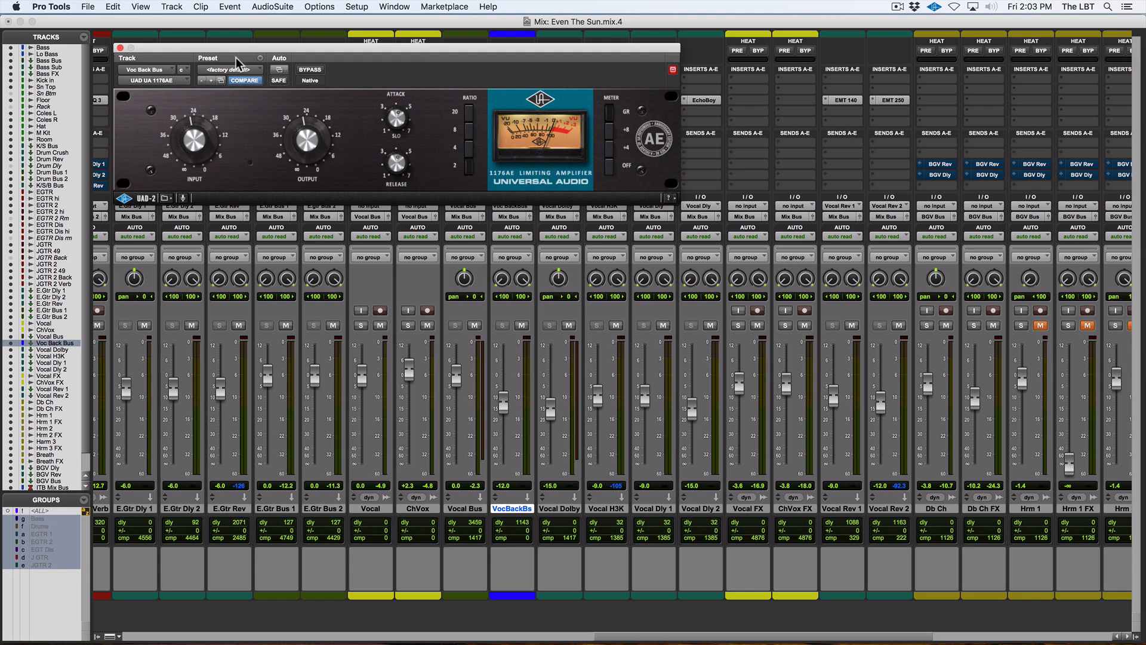
{"action": "left_click", "coordinate": [120, 48]}
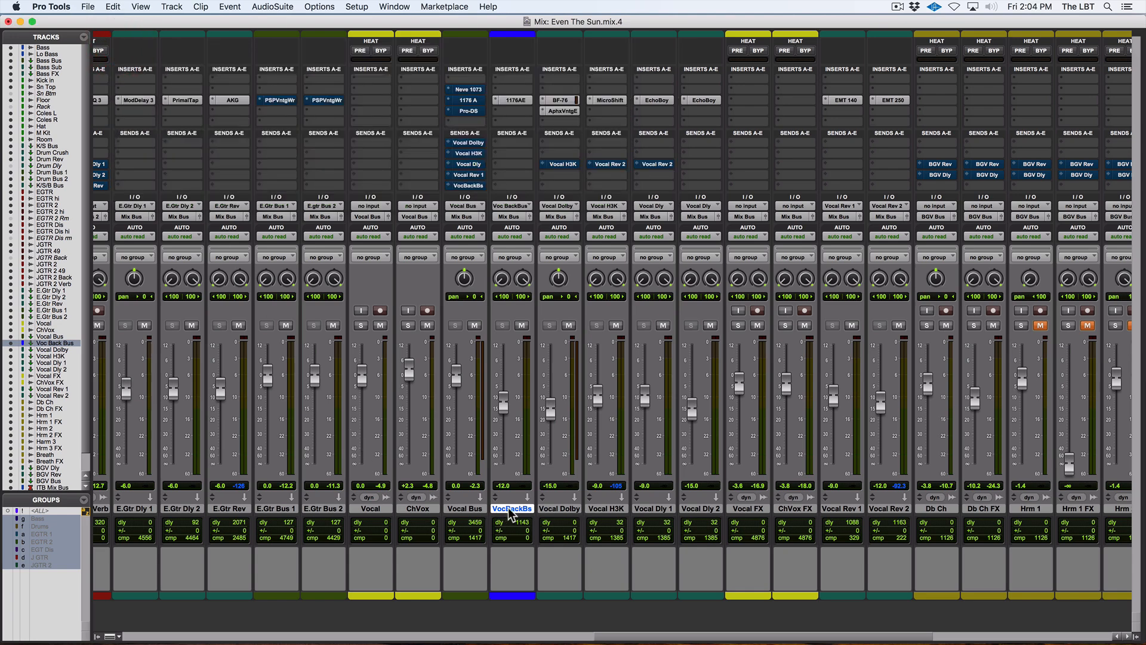
- Review the vocal effects channels from Vocal Dolby through Vocal Rev 2, and select the whole range starting at Vocal Bus
{"action": "left_click", "coordinate": [569, 509]}
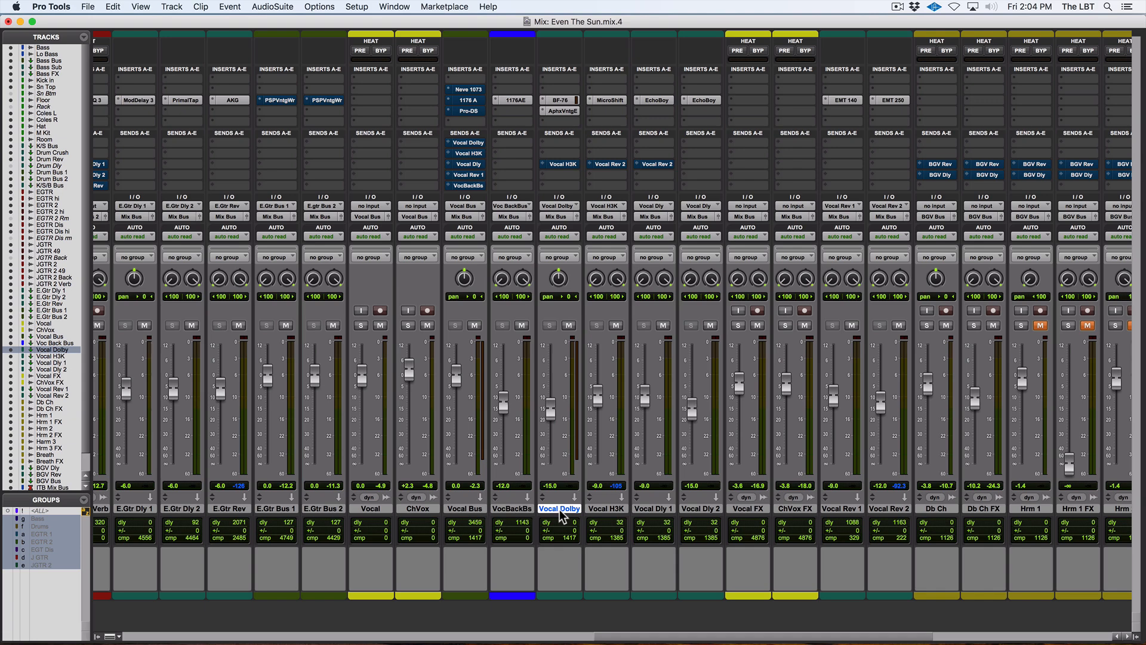
{"action": "left_click", "coordinate": [612, 511]}
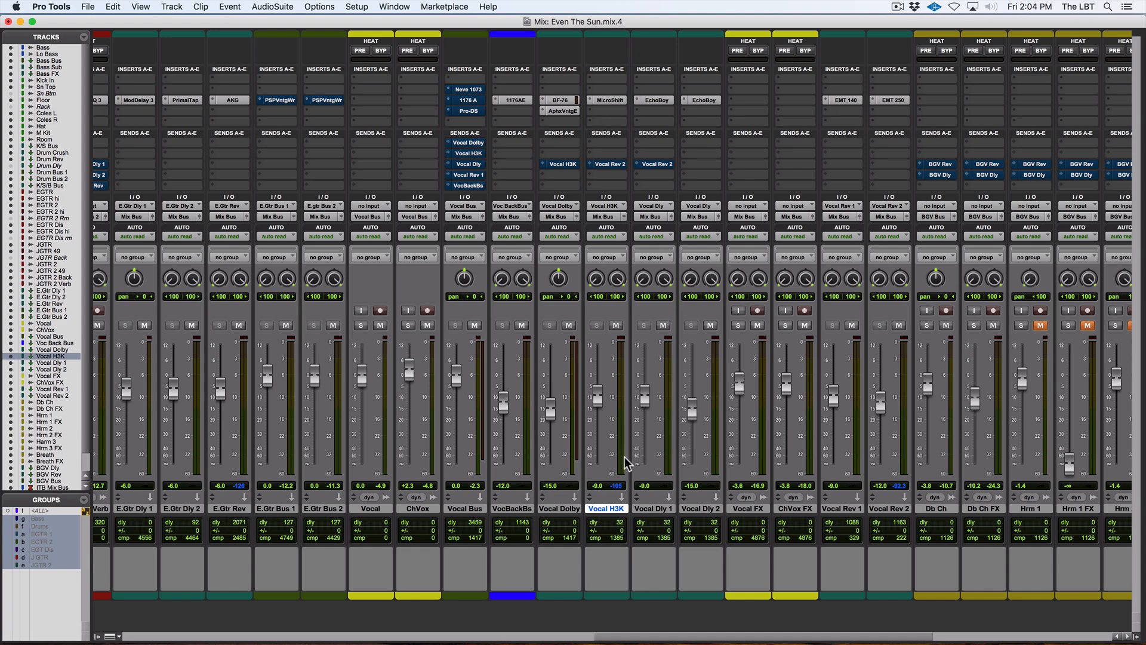
{"action": "left_click", "coordinate": [654, 509]}
{"action": "left_click", "coordinate": [698, 509]}
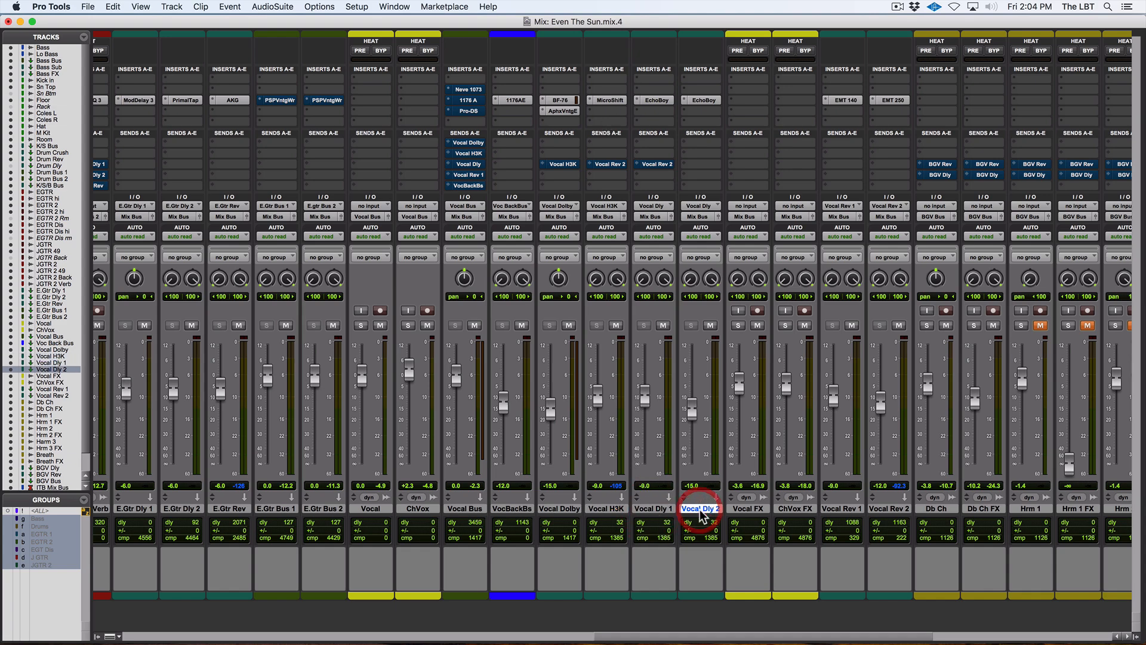
{"action": "left_click", "coordinate": [751, 510]}
{"action": "left_click", "coordinate": [794, 509]}
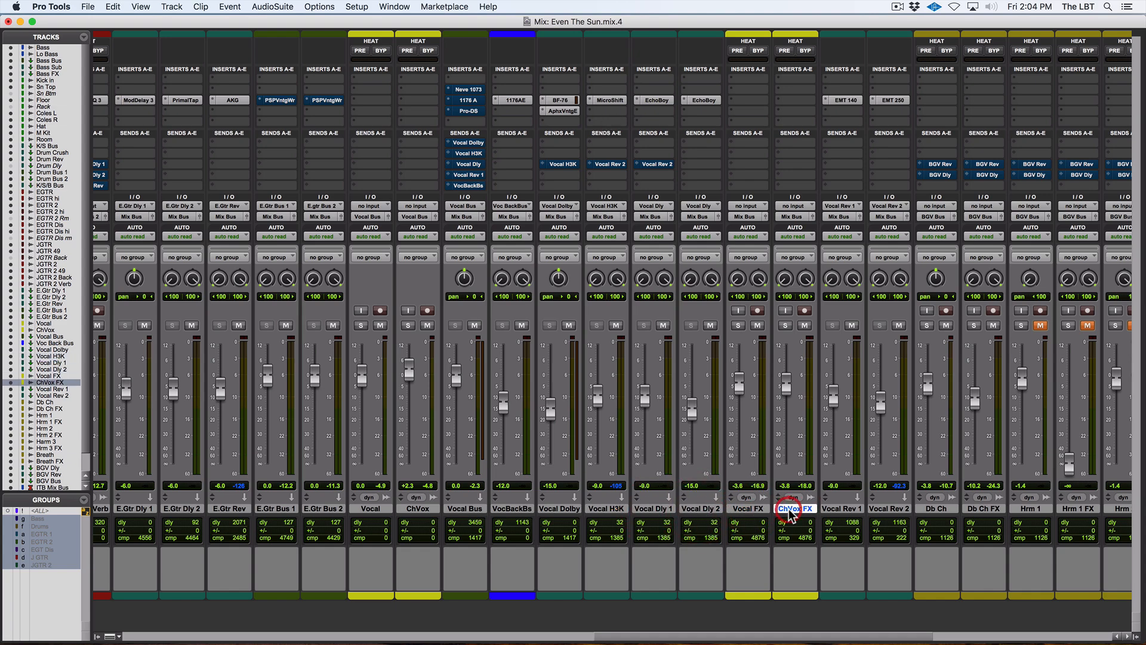
{"action": "left_click", "coordinate": [842, 508]}
{"action": "left_click", "coordinate": [888, 509]}
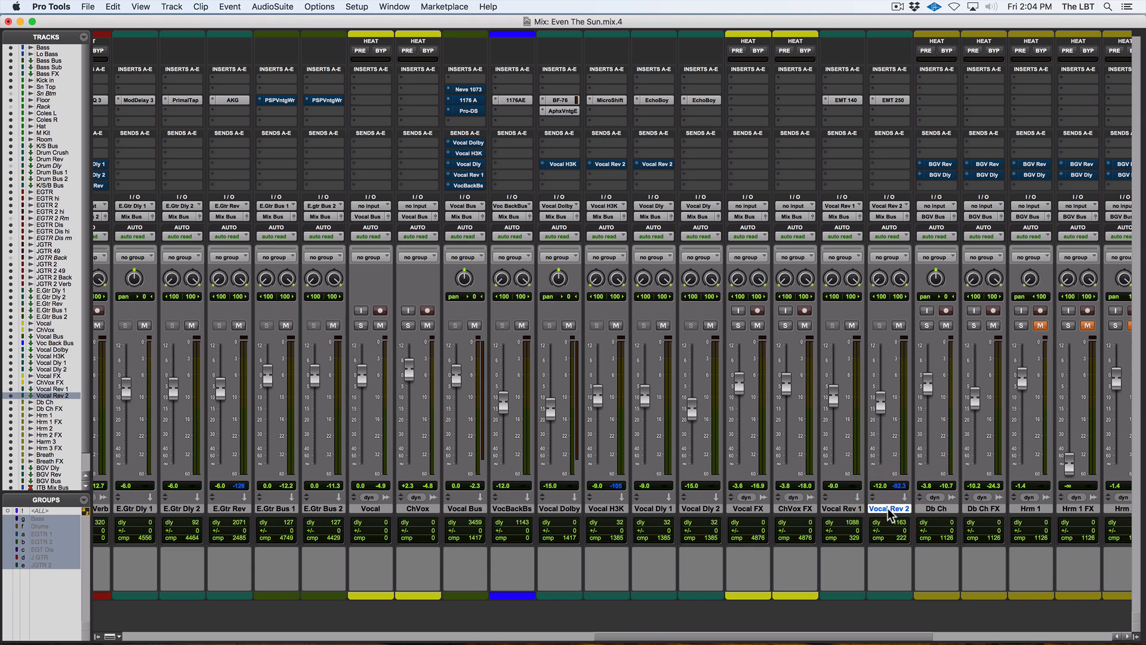
{"action": "left_click", "coordinate": [463, 509], "text": "shift"}
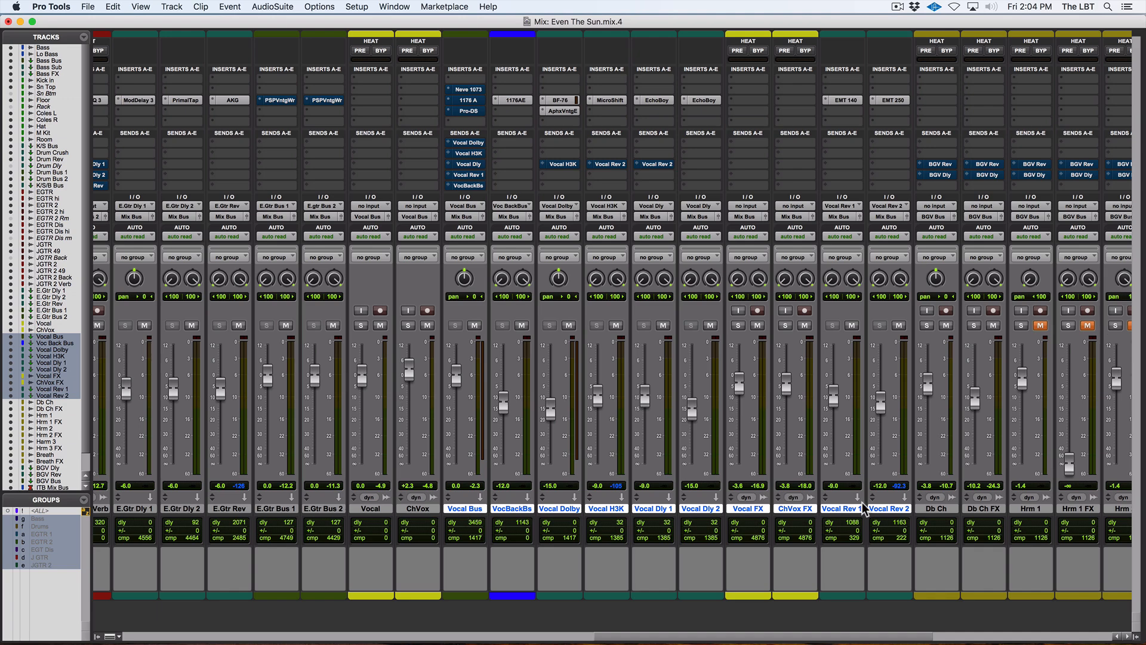
- Take the Neve 1073 on the Vocal Bus out of bypass and inspect the bus's 1176 A compressor
{"action": "left_click", "coordinate": [469, 511]}
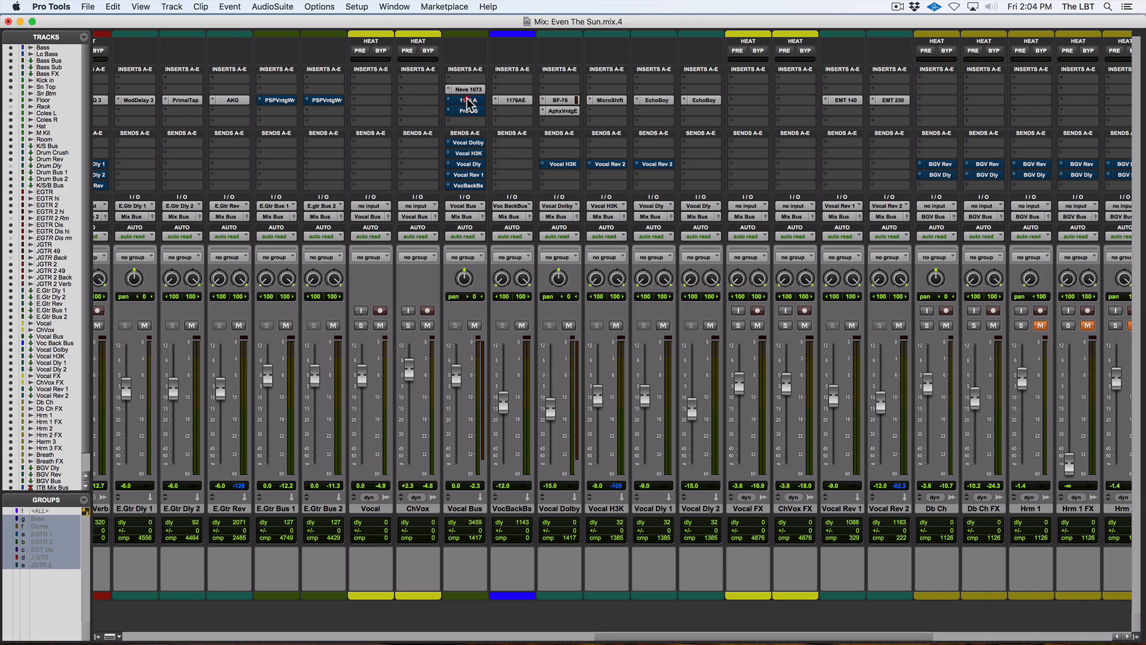
{"action": "left_click", "coordinate": [468, 100]}
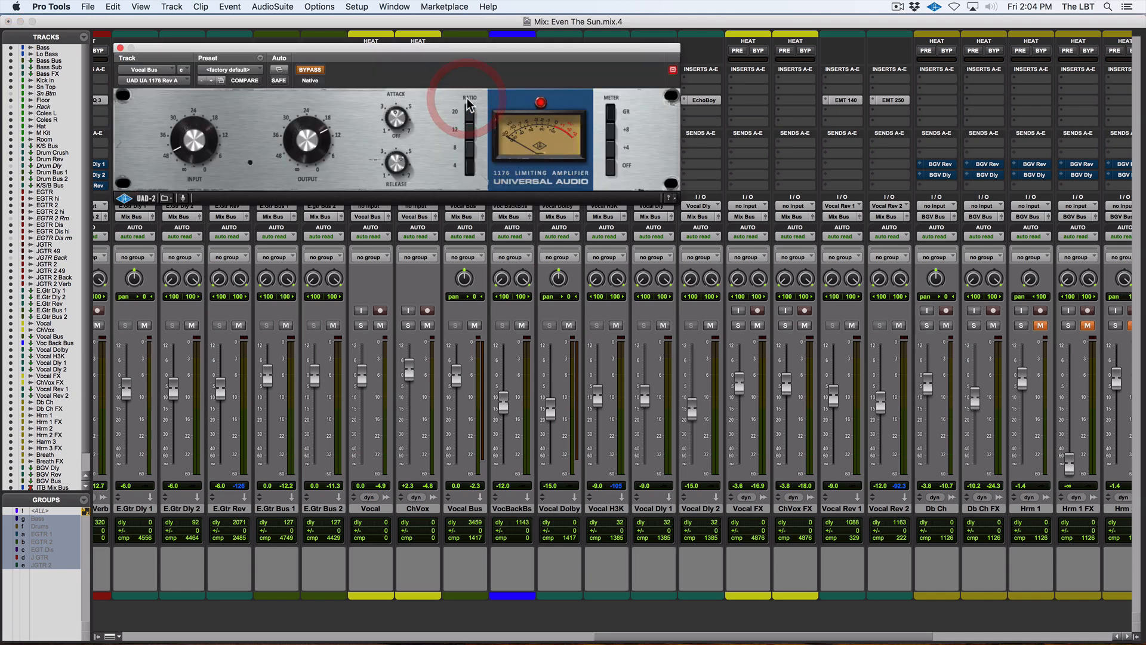
{"action": "left_click", "coordinate": [120, 47]}
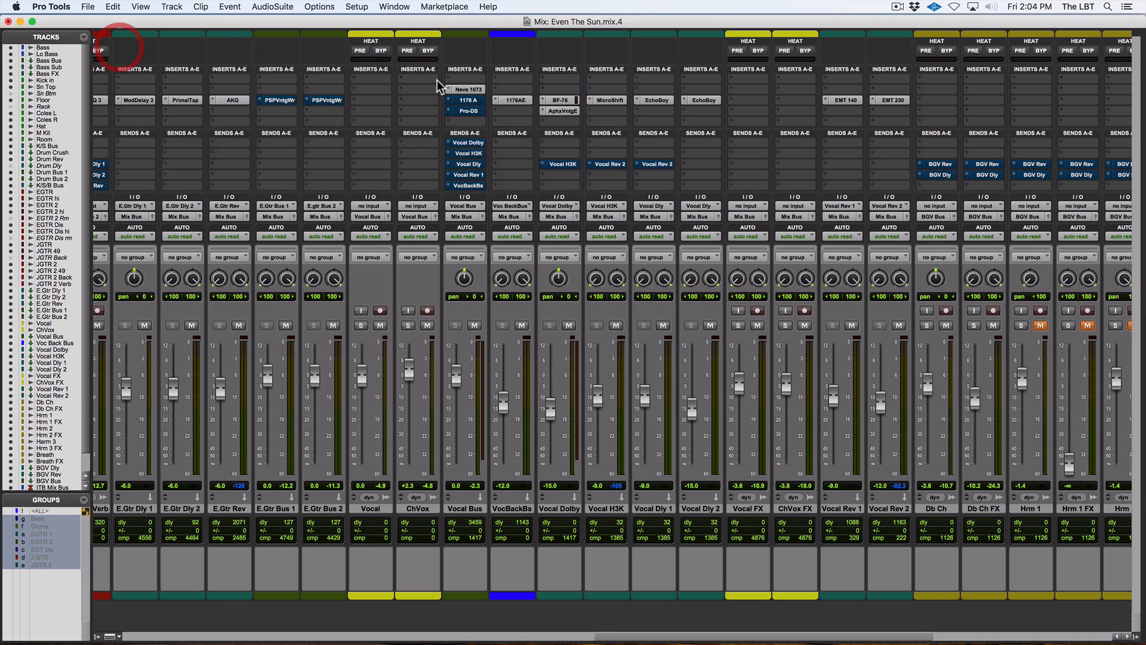
- Compare the Vocal Bus with its Pro-DS bypassed and active, and open the bus's Neve 1073 equalizer
{"action": "left_click", "coordinate": [470, 111], "text": "super"}
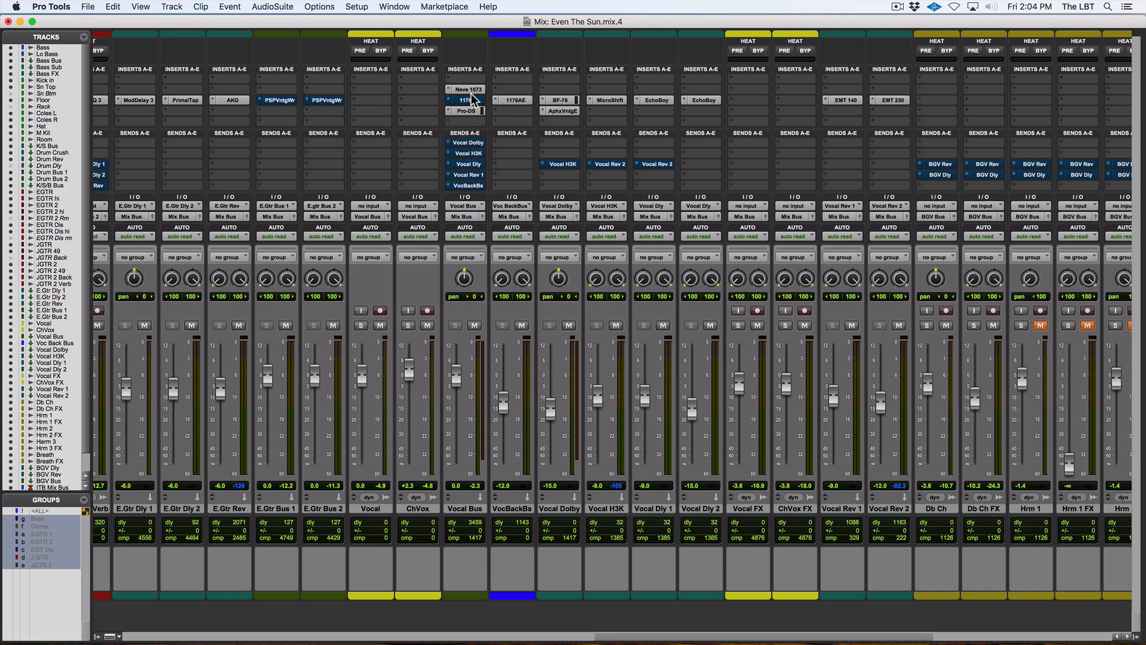
{"action": "left_click", "coordinate": [471, 112], "text": "super"}
{"action": "left_click", "coordinate": [473, 90]}
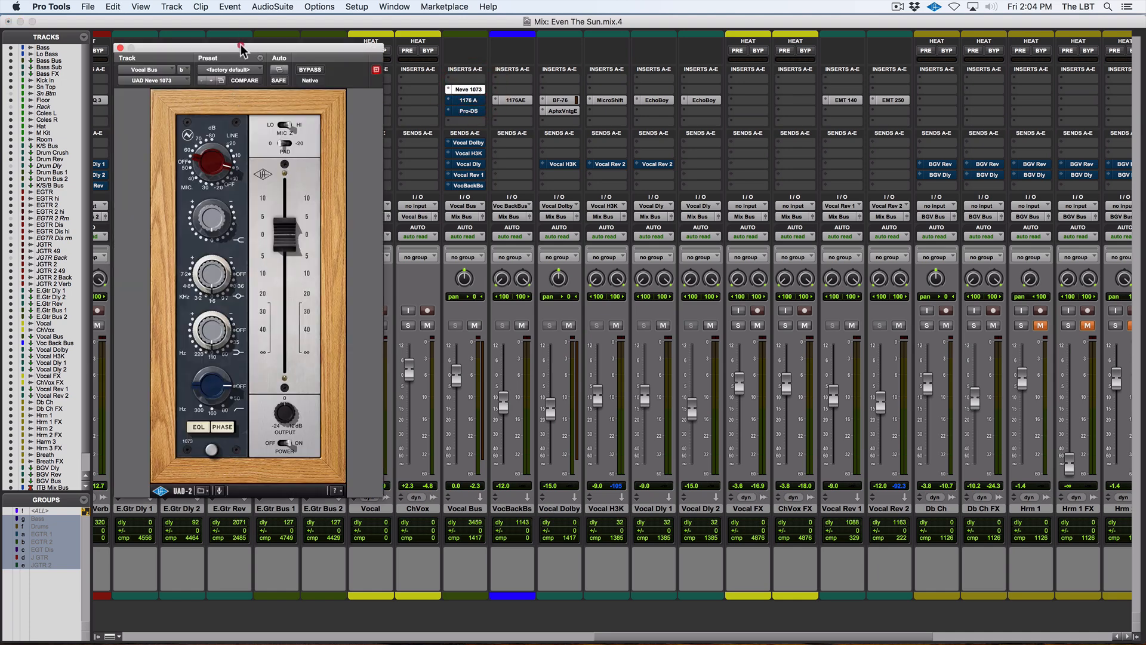
{"action": "left_click_drag", "start_coordinate": [241, 49], "coordinate": [873, 53]}
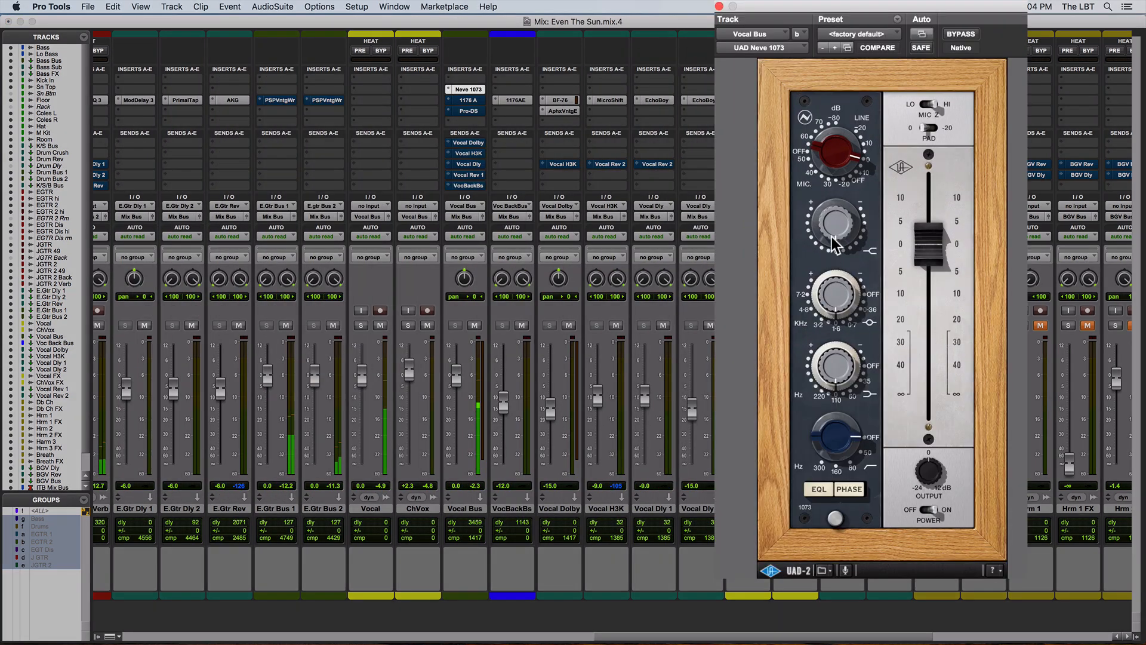
- Fine-tune the high shelf and mid band gains on the Vocal Bus's Neve 1073 and toggle its EQ
{"action": "left_click_drag", "start_coordinate": [842, 232], "coordinate": [841, 227]}
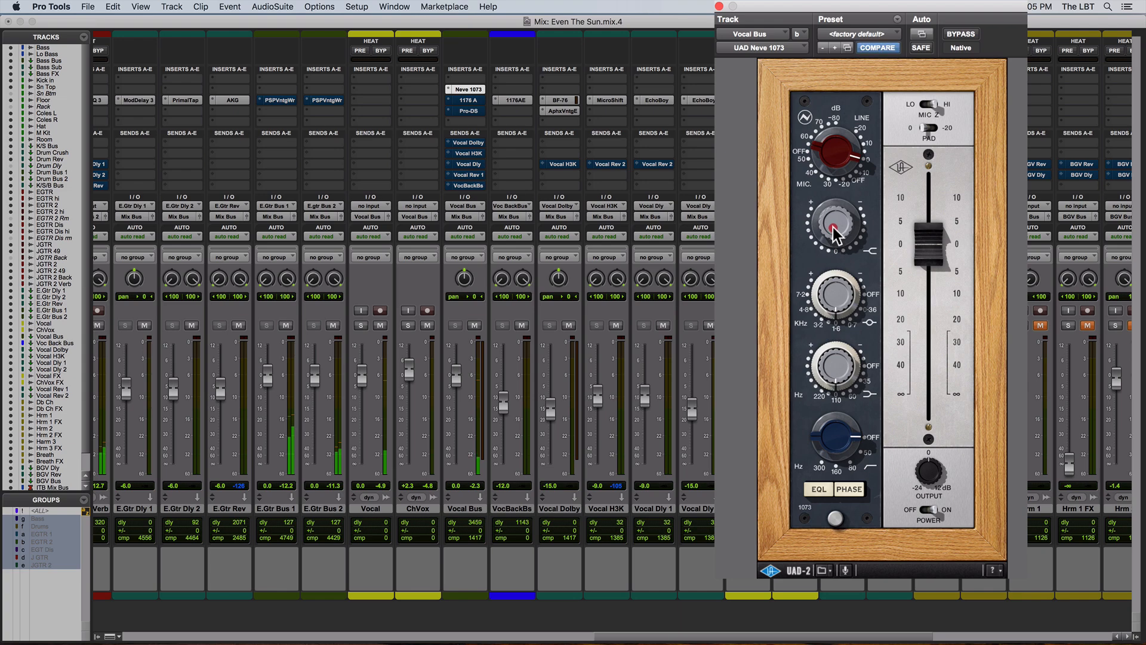
{"action": "left_click", "coordinate": [834, 295]}
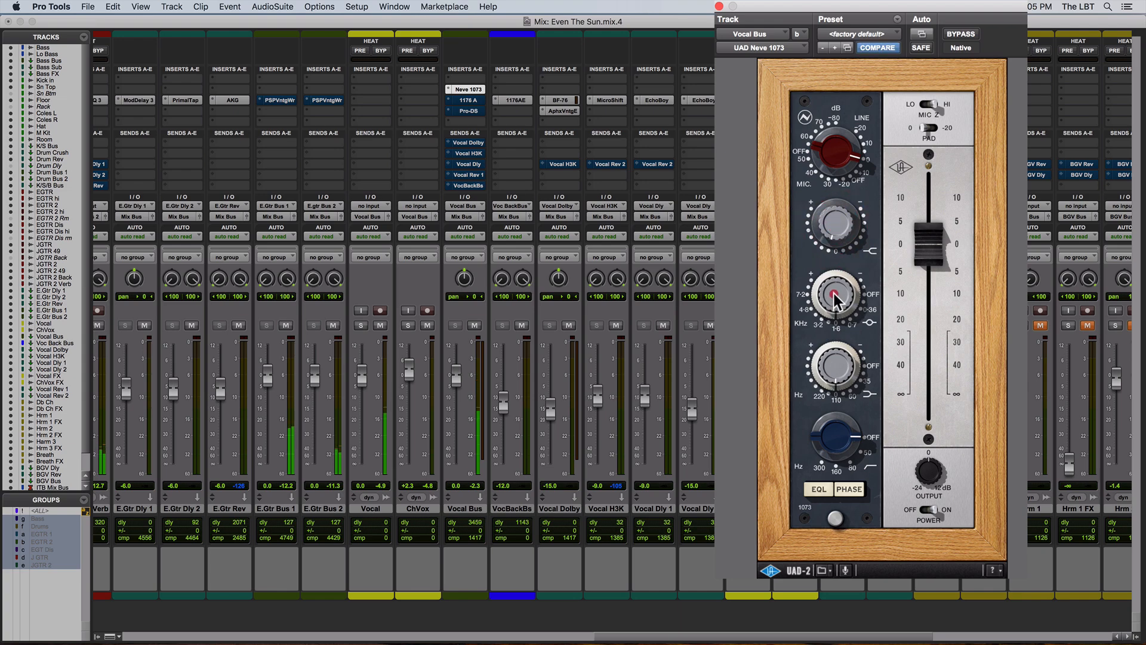
{"action": "left_click_drag", "start_coordinate": [834, 293], "coordinate": [819, 279]}
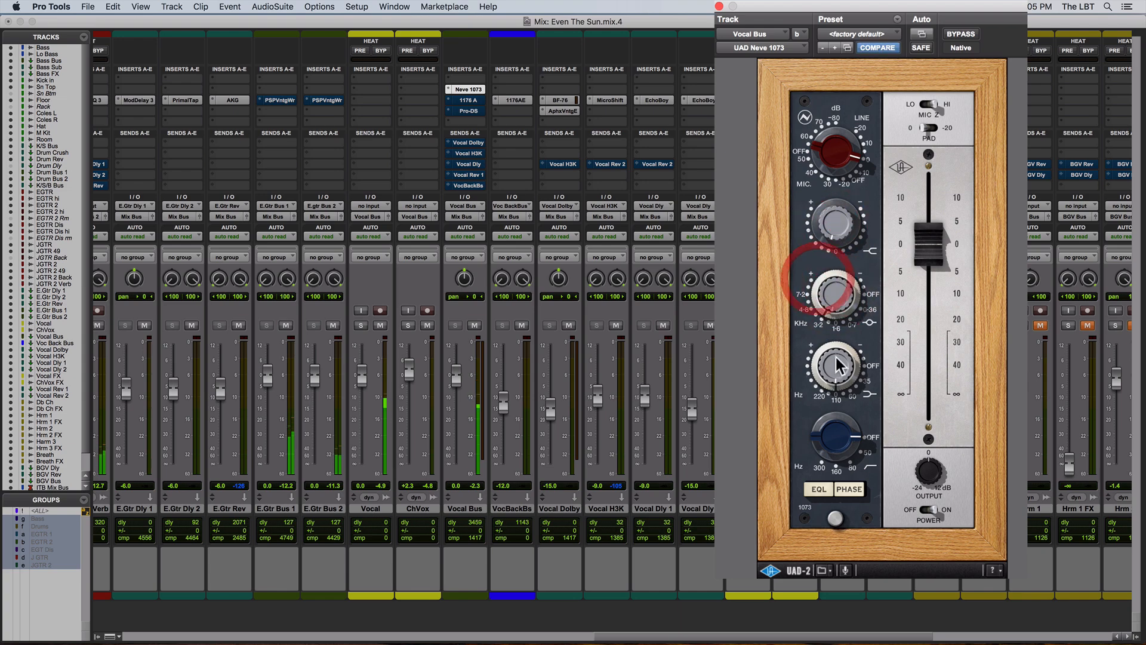
{"action": "left_click", "coordinate": [819, 489]}
- Set the Neve 1073's high-pass filter to 50 Hz and fine-tune its low-frequency band gain
{"action": "left_click", "coordinate": [821, 437]}
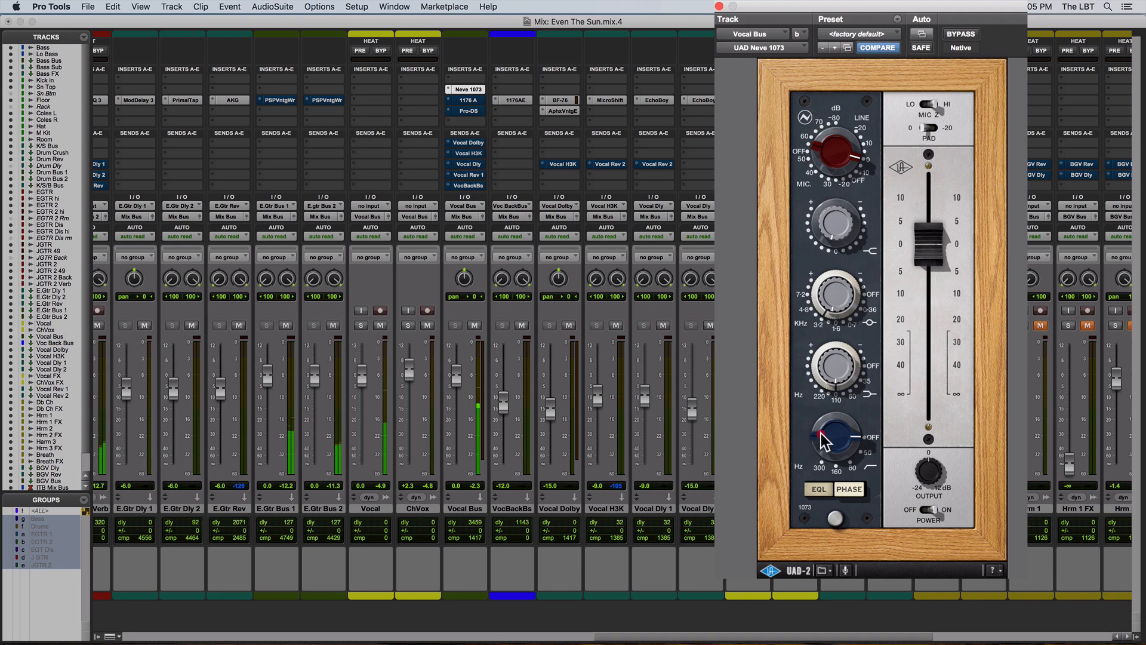
{"action": "left_click_drag", "start_coordinate": [822, 433], "coordinate": [823, 421]}
{"action": "mouse_move", "coordinate": [821, 370]}
{"action": "left_mouse_down"}
{"action": "mouse_move", "coordinate": [820, 348]}
{"action": "mouse_move", "coordinate": [817, 381]}
{"action": "left_mouse_up"}
{"action": "left_click_drag", "start_coordinate": [823, 365], "coordinate": [825, 370]}
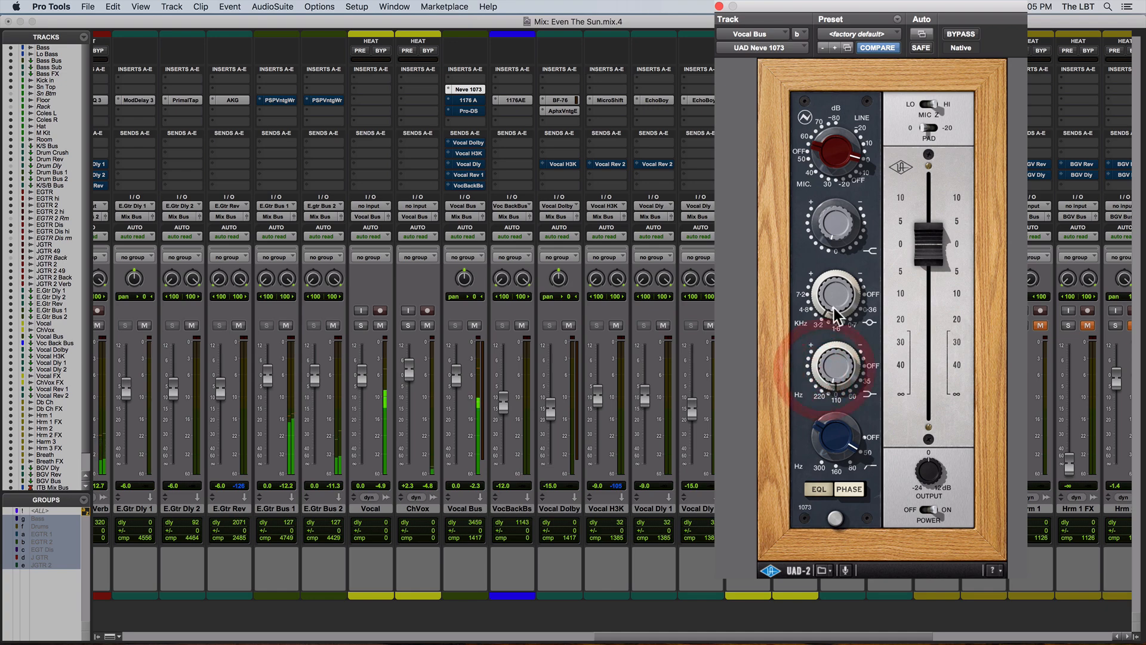
- Compare the Neve 1073 with its EQ section switched out and in, and adjust the mid band gain
{"action": "left_click", "coordinate": [819, 489]}
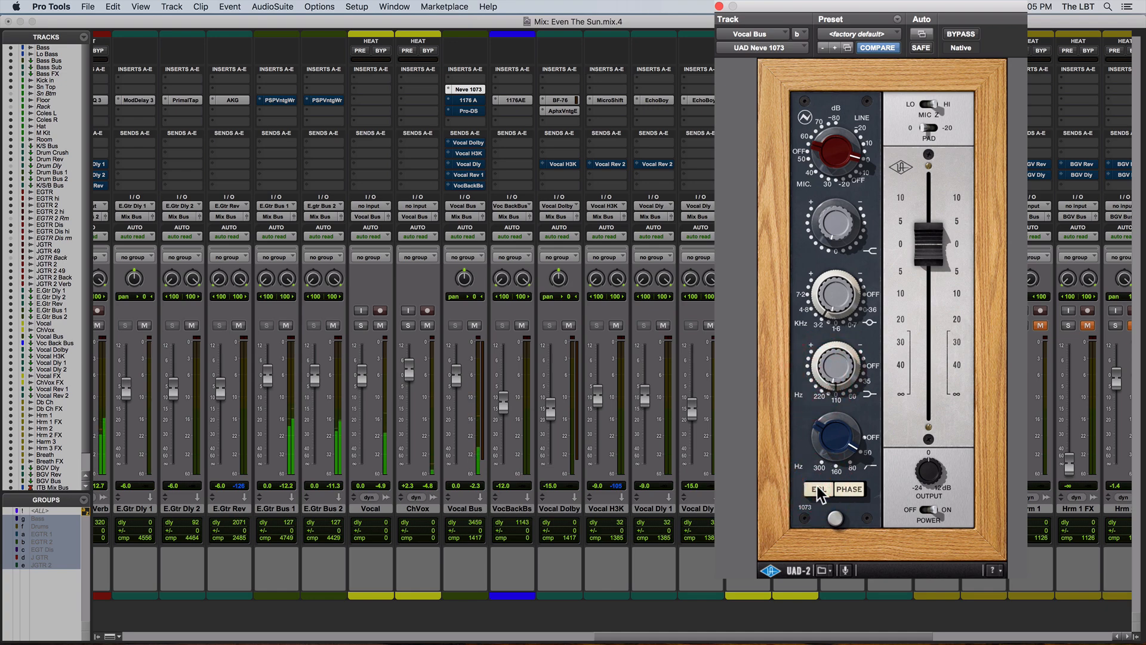
{"action": "left_click", "coordinate": [818, 487]}
{"action": "left_click_drag", "start_coordinate": [837, 302], "coordinate": [837, 303]}
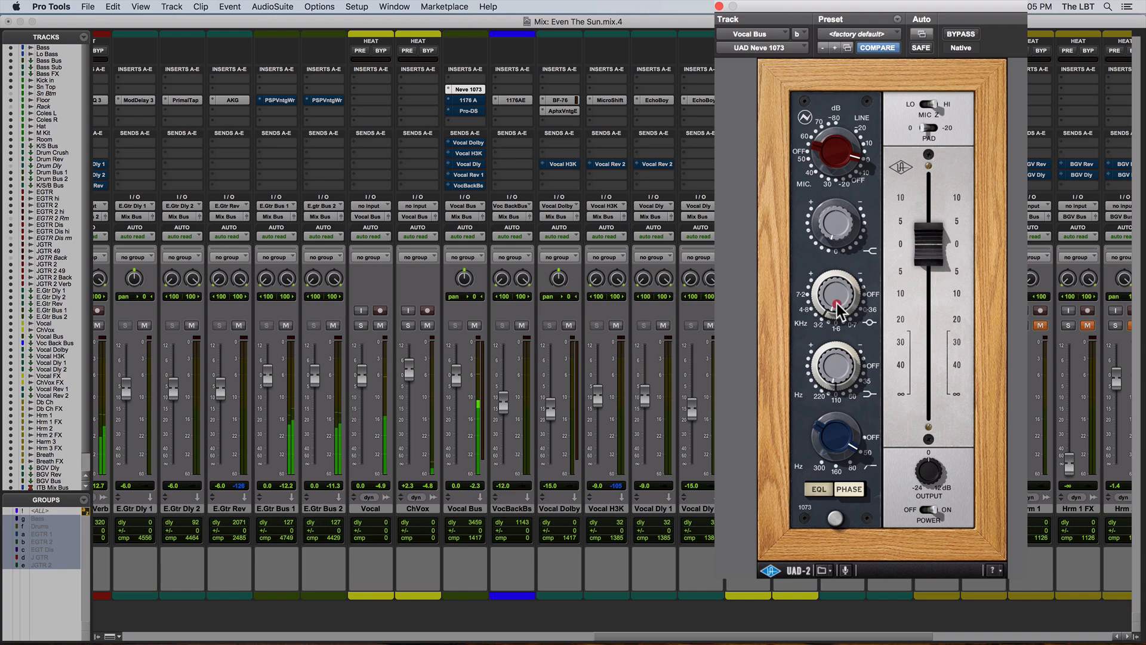
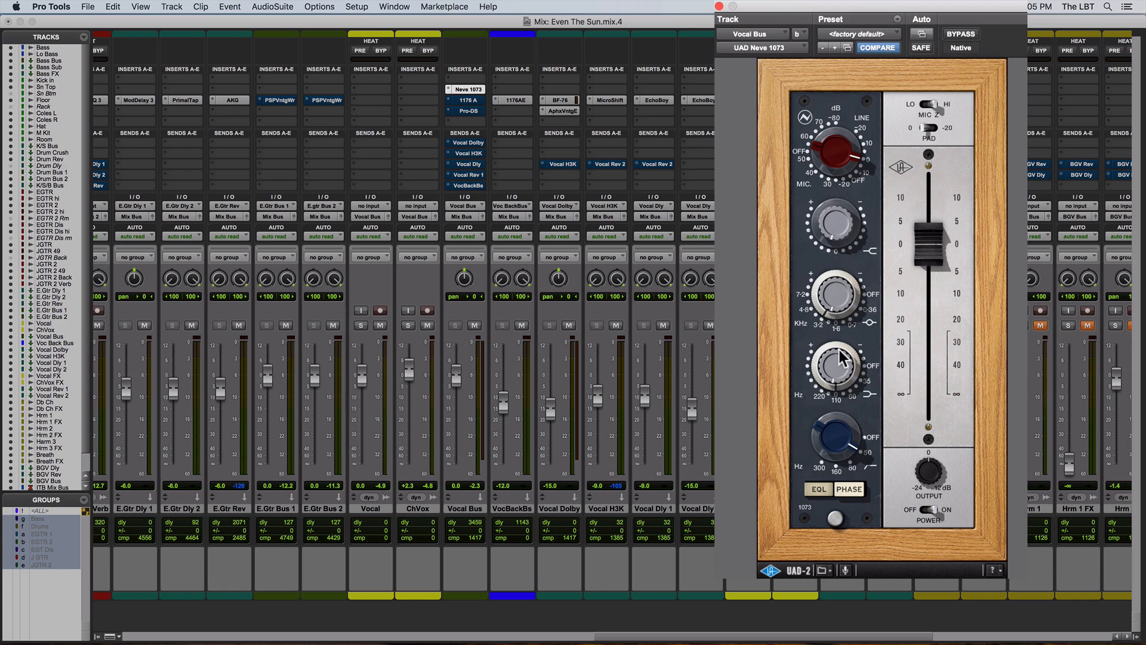
- Fine-tune the Neve 1073's high shelf gain and compare the vocal with the plug-in bypassed and engaged
{"action": "left_click", "coordinate": [833, 236]}
{"action": "left_click_drag", "start_coordinate": [832, 236], "coordinate": [836, 226]}
{"action": "left_click", "coordinate": [836, 225]}
{"action": "left_click", "coordinate": [840, 230]}
{"action": "key", "text": "space"}
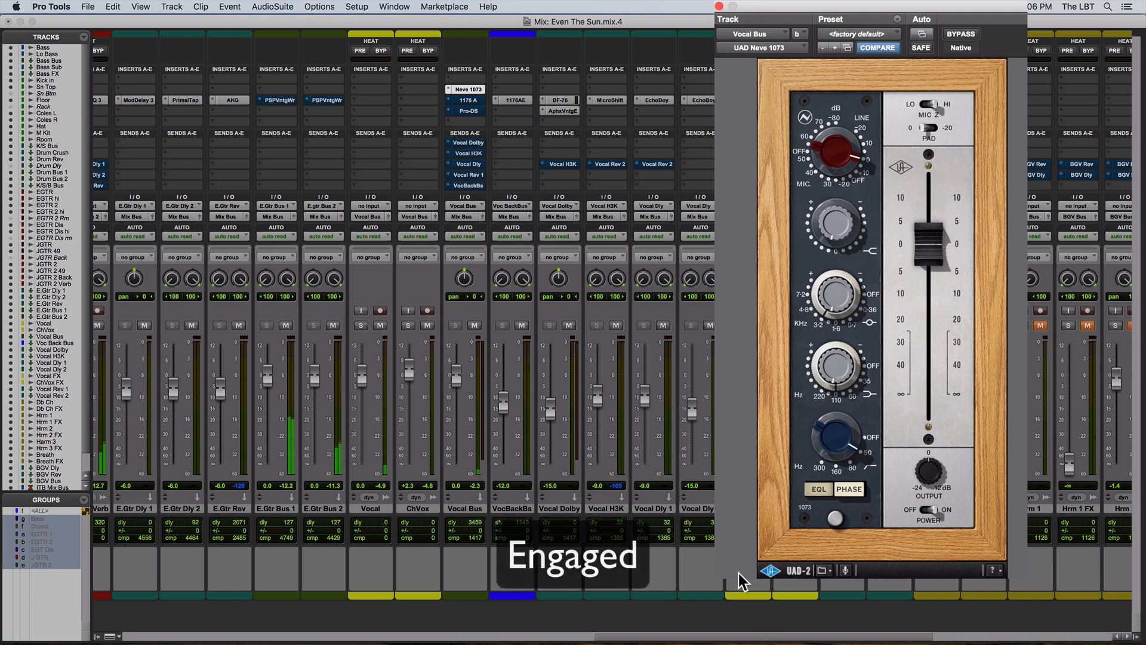
{"action": "left_click", "coordinate": [959, 34]}
{"action": "left_click", "coordinate": [959, 33]}
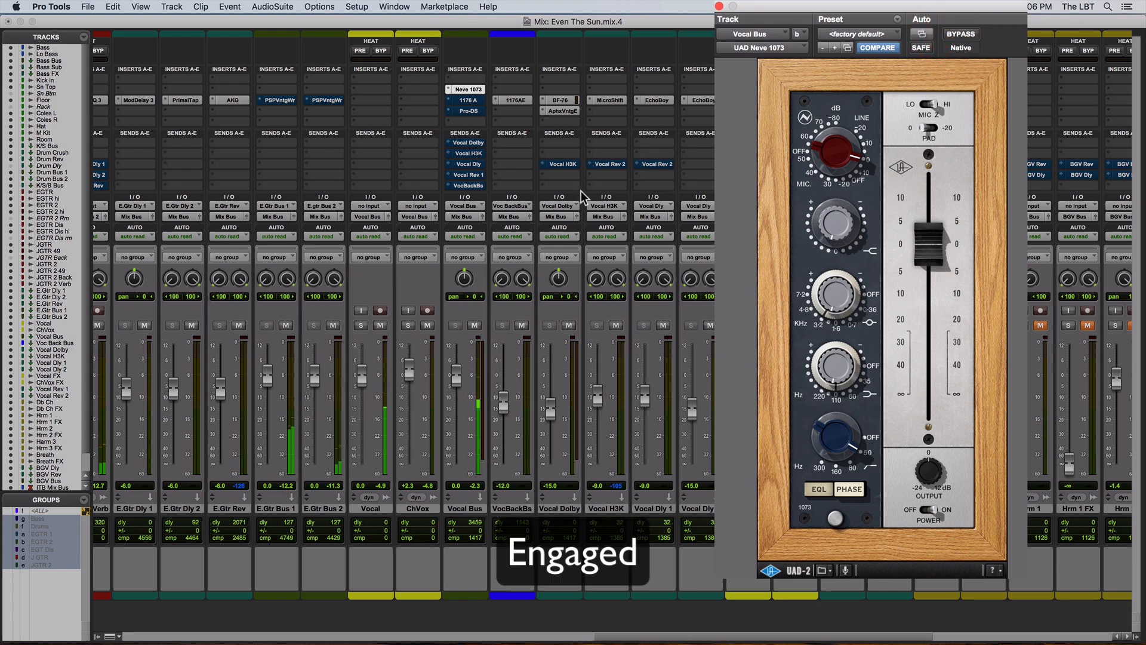
- Insert FabFilter Pro-Q 3 on the Vocal track and move its window so the whole EQ graph is visible
{"action": "left_click", "coordinate": [359, 106]}
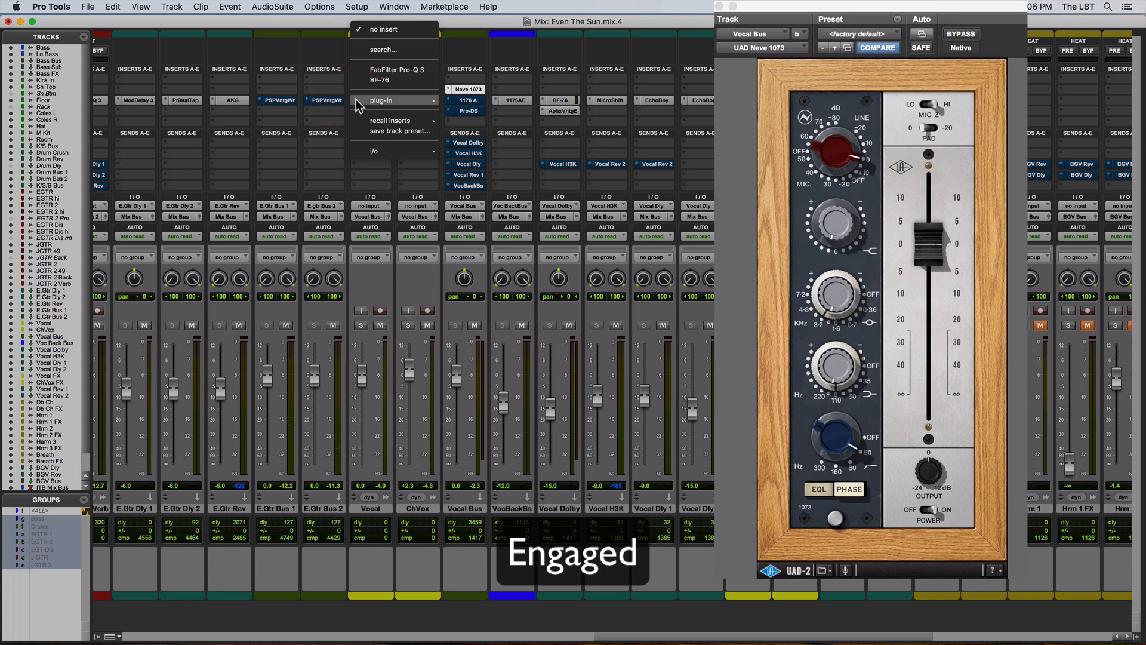
{"action": "mouse_move", "coordinate": [397, 106]}
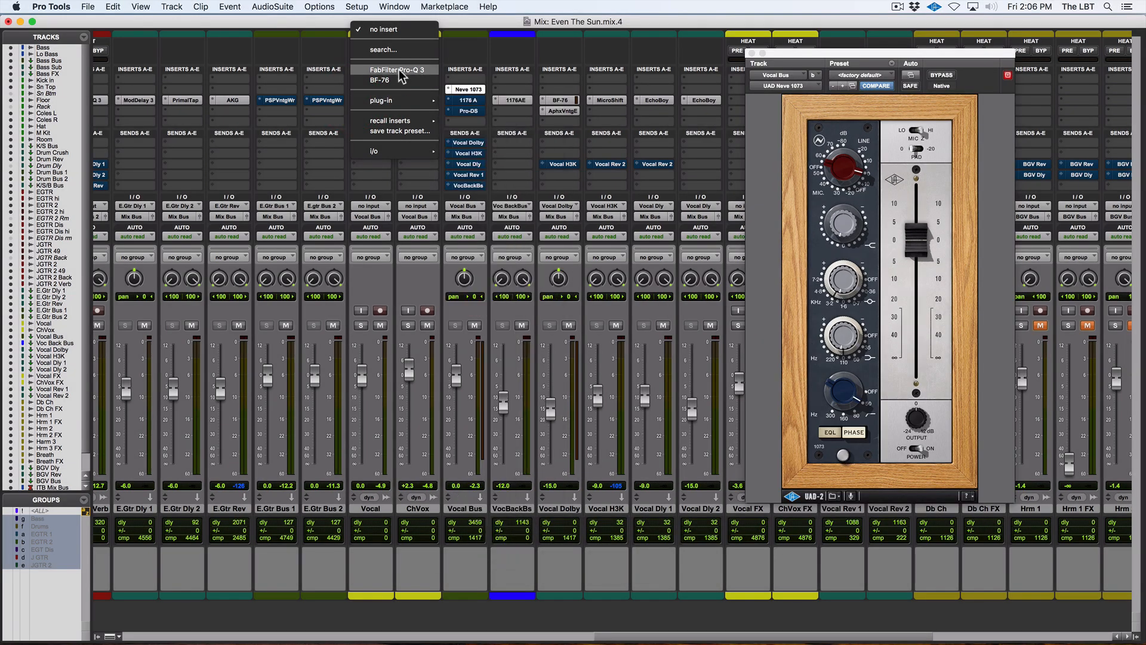
{"action": "left_click", "coordinate": [397, 70]}
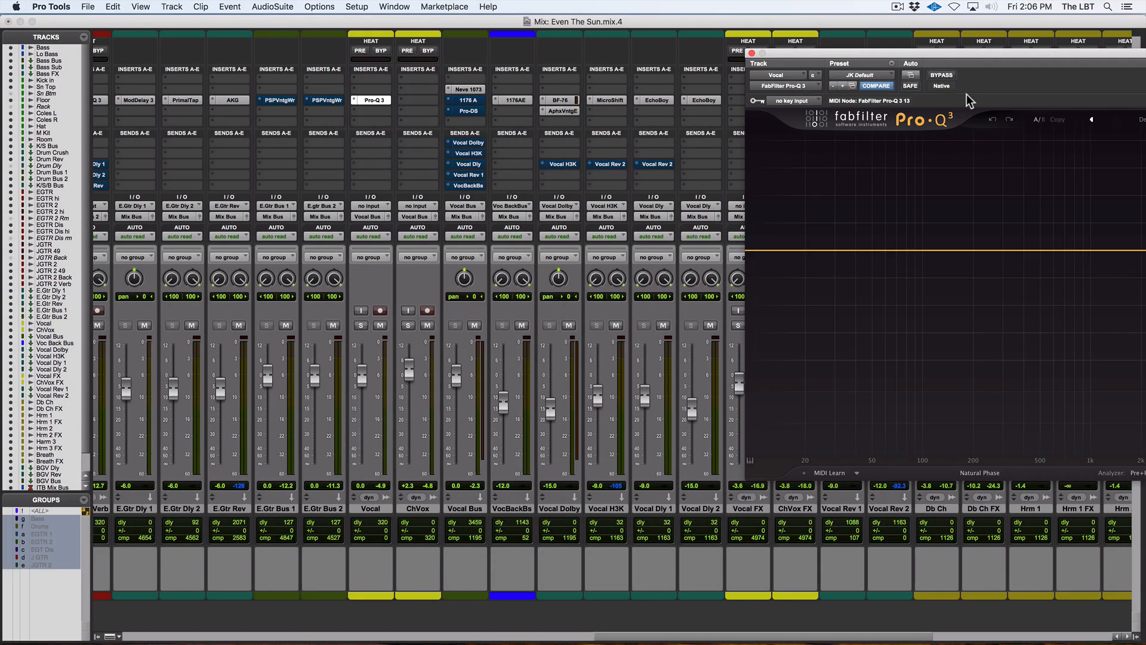
{"action": "left_click_drag", "start_coordinate": [923, 54], "coordinate": [536, 47]}
- During playback, add a bell cut of about -0.72 dB near 1176 Hz on the Vocal, comparing with the band bypassed, and close the EQ
{"action": "key", "text": "space"}
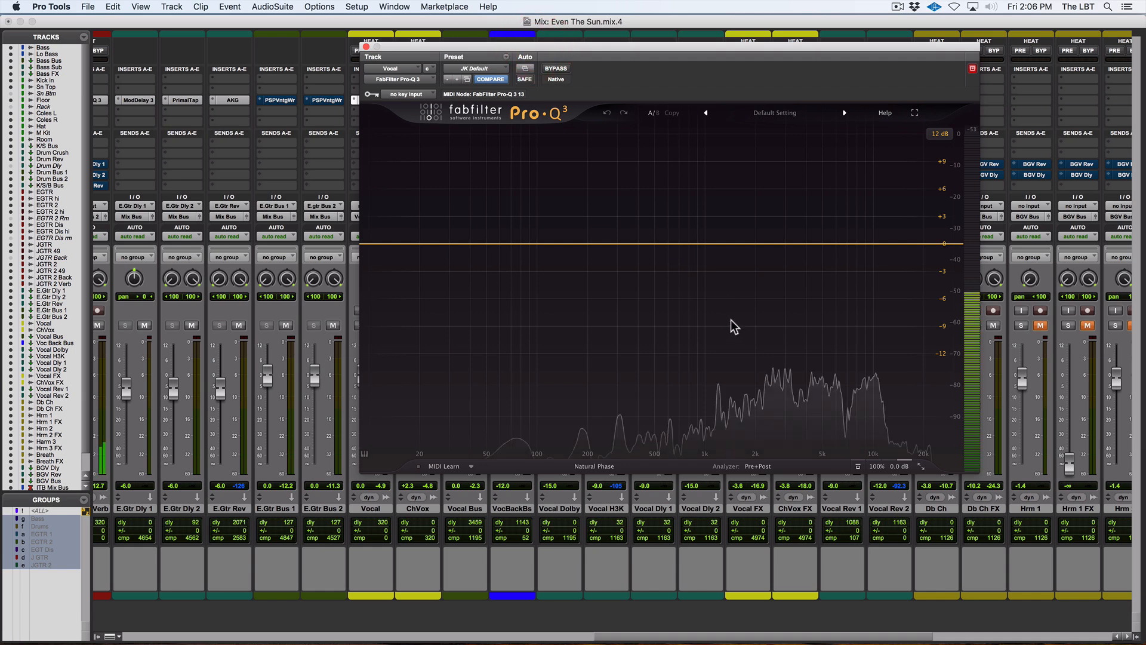
{"action": "left_click_drag", "start_coordinate": [667, 245], "coordinate": [717, 252]}
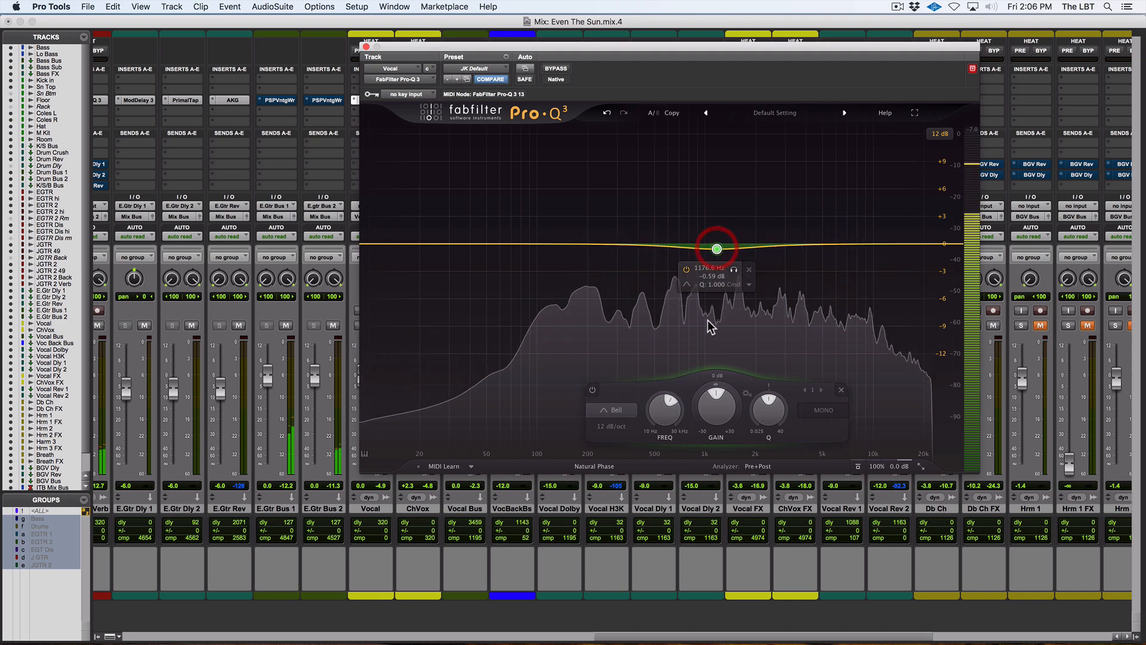
{"action": "left_click", "coordinate": [593, 390]}
{"action": "left_click", "coordinate": [593, 391]}
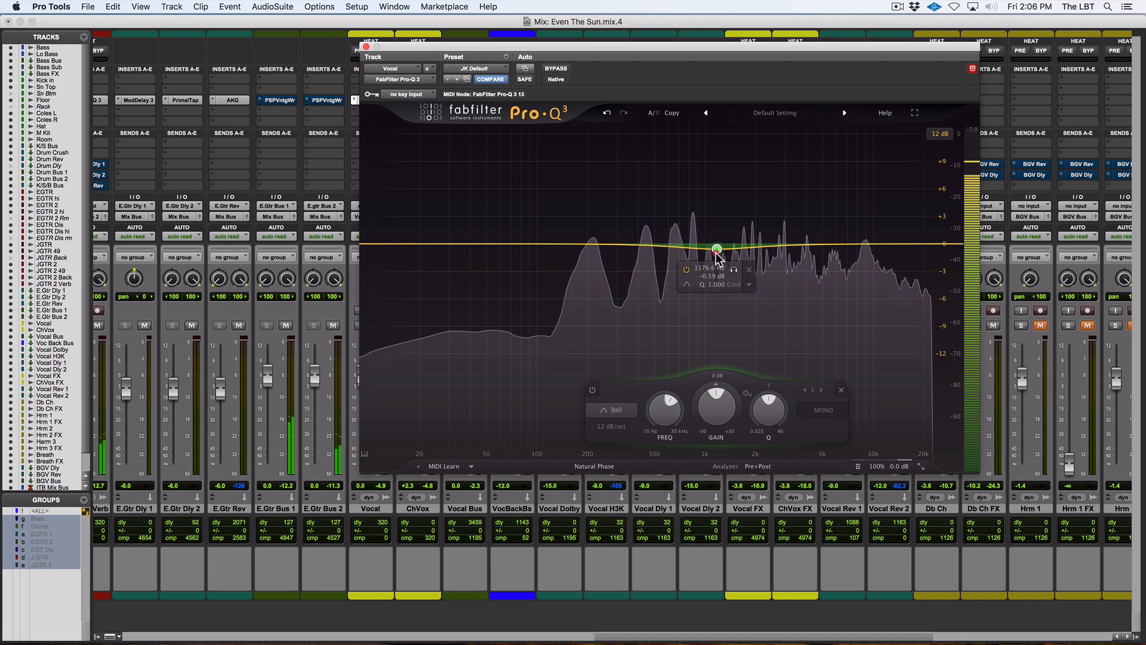
{"action": "left_click_drag", "start_coordinate": [717, 251], "coordinate": [717, 253]}
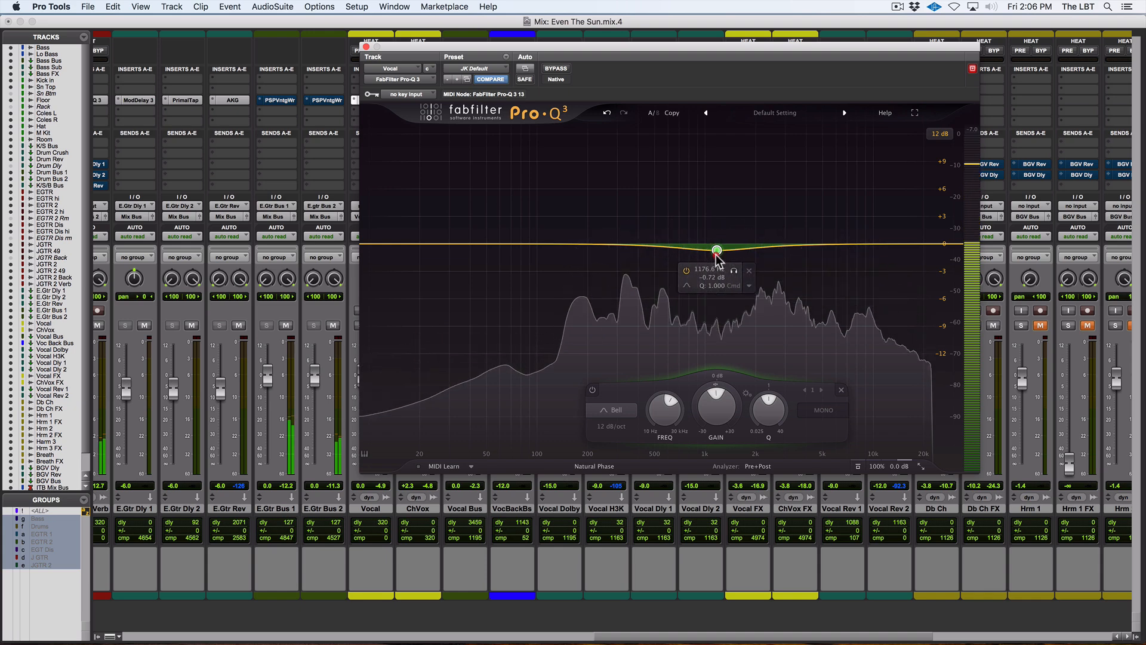
{"action": "left_click", "coordinate": [366, 46]}
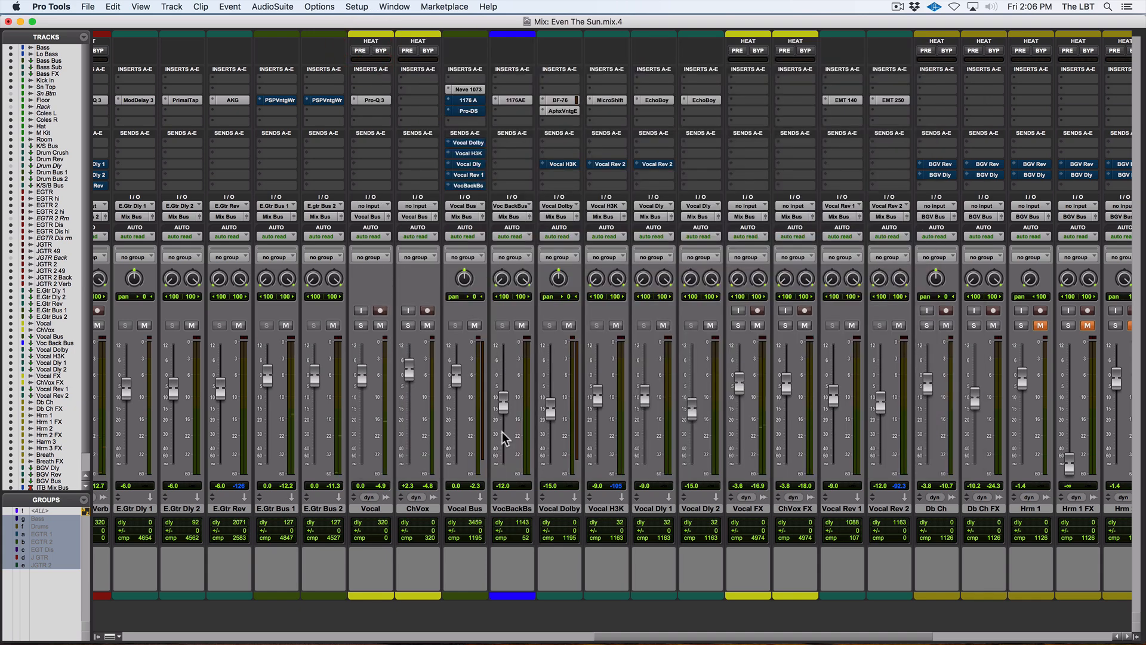
- Place the playback position at the c1 marker on the ChVox track in the Edit window, and play it back in the Mix window
{"action": "key", "text": "super+equal"}
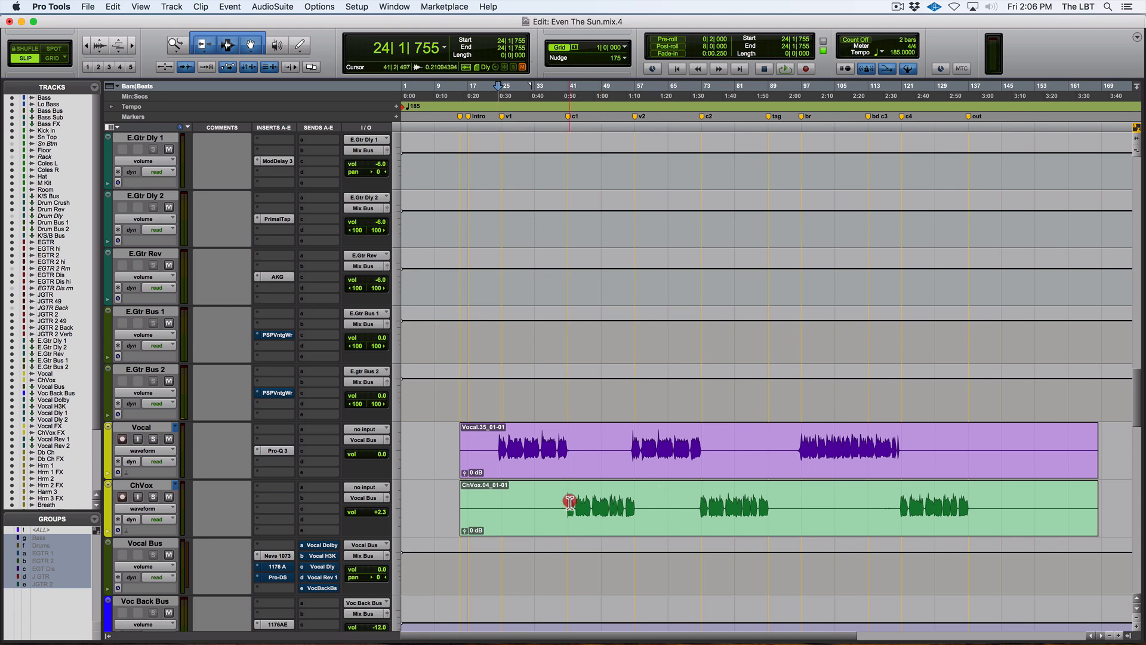
{"action": "left_click", "coordinate": [570, 502]}
{"action": "key", "text": "super+equal"}
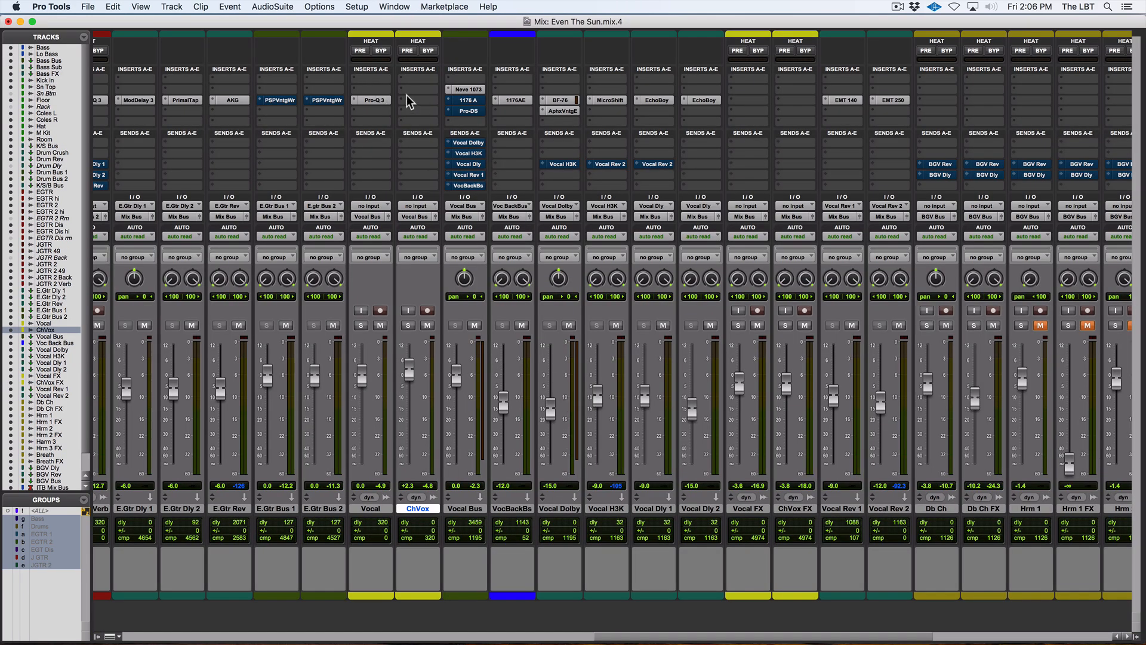
{"action": "key", "text": "space"}
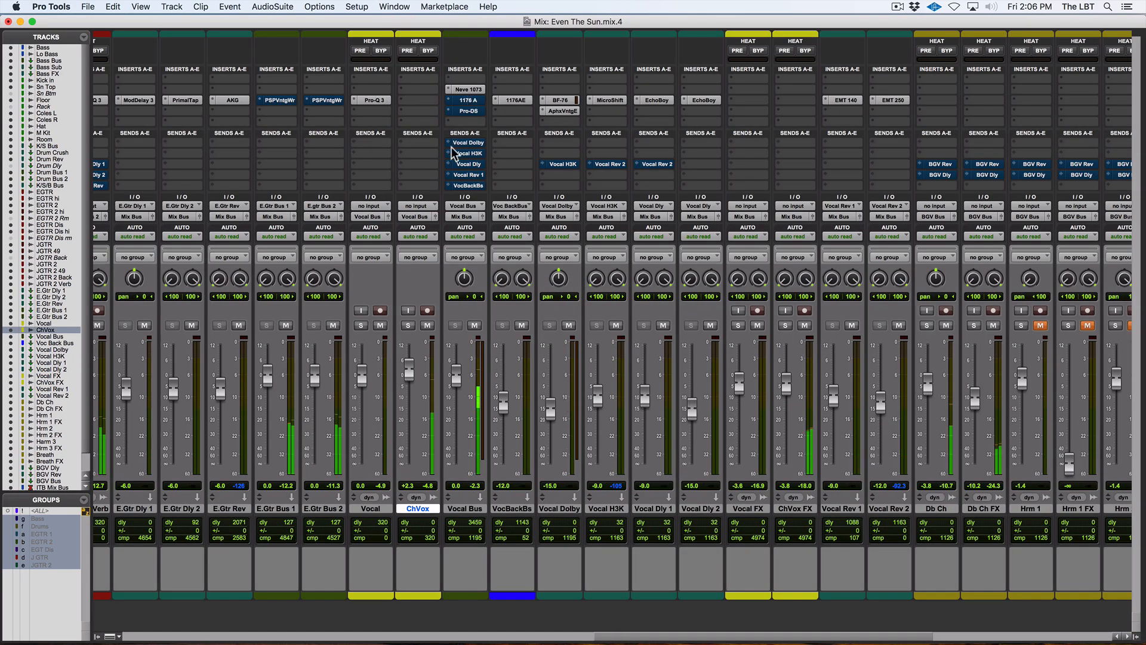
- Set the ChVox fader to +2.6 dB and compare the Vocal Bus with its Neve 1073 bypassed and active
{"action": "left_click_drag", "start_coordinate": [409, 380], "coordinate": [409, 377]}
{"action": "left_click", "coordinate": [475, 90], "text": "super"}
{"action": "left_click", "coordinate": [475, 89], "text": "super"}
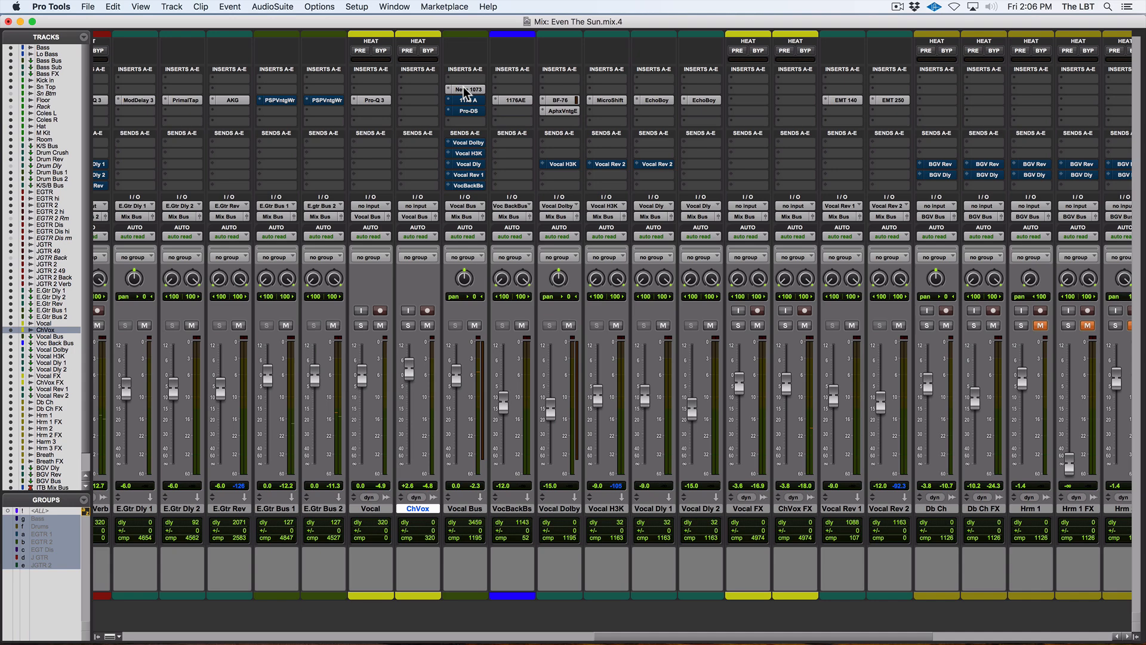
- Insert FabFilter Pro-Q 3 on ChVox and add a bell boost of about 1.17 dB near 149 Hz
{"action": "left_click", "coordinate": [401, 102]}
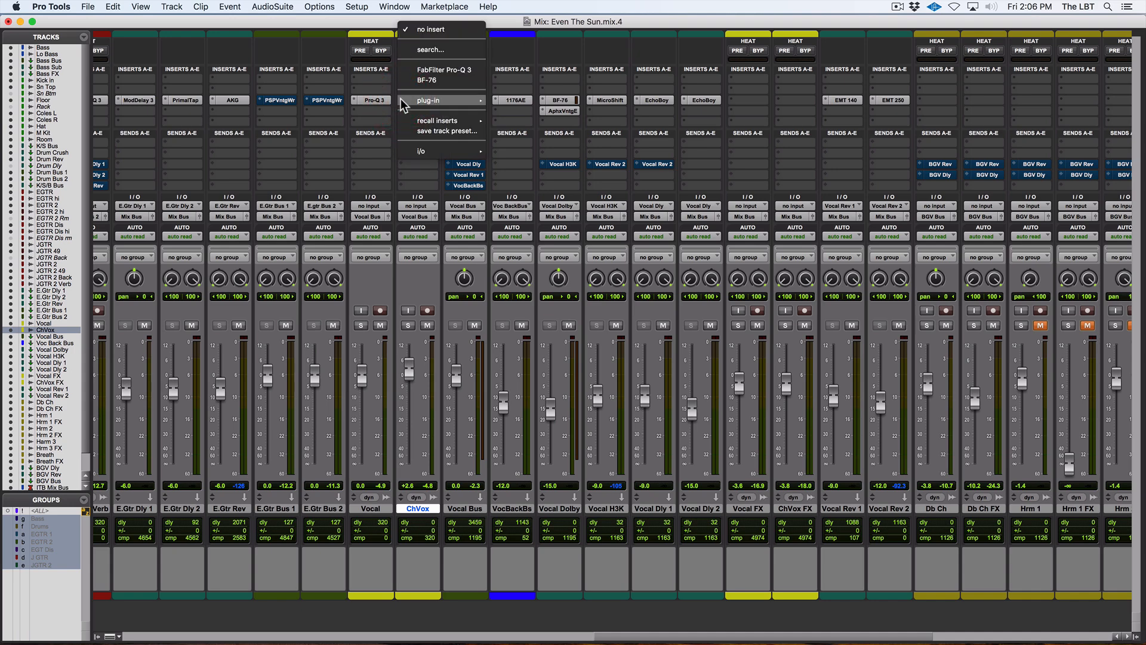
{"action": "left_click", "coordinate": [446, 73]}
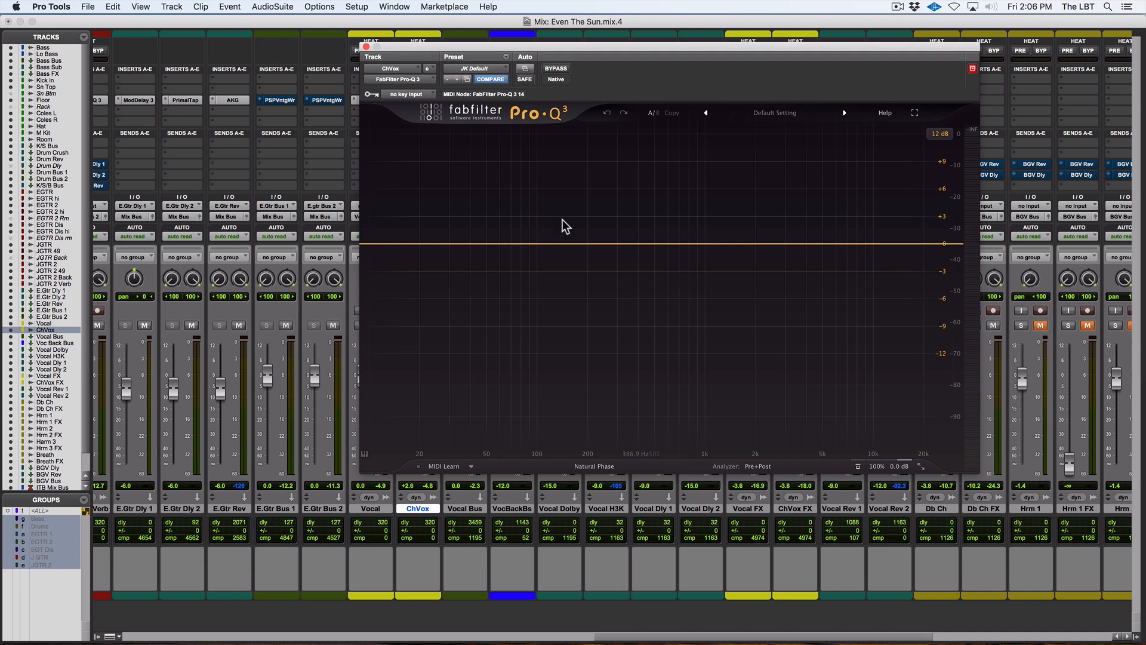
{"action": "left_click_drag", "start_coordinate": [519, 245], "coordinate": [561, 238]}
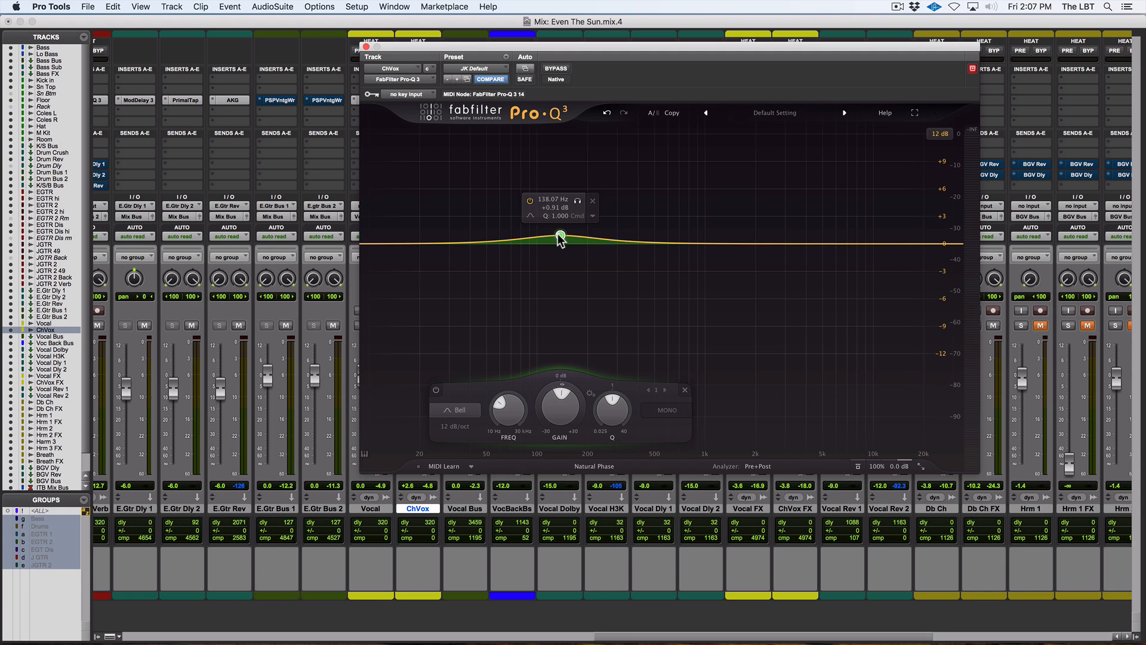
{"action": "left_click_drag", "start_coordinate": [562, 236], "coordinate": [568, 233]}
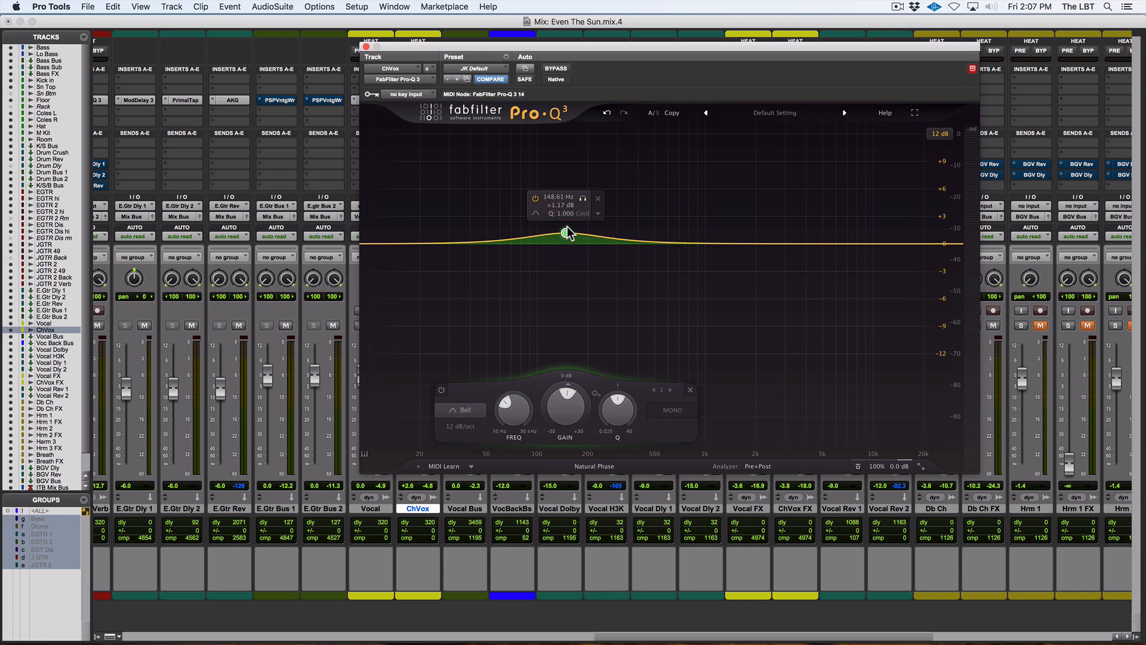
- During playback, raise the ChVox bell boost to about 1.5 dB and compare with the band bypassed and active
{"action": "key", "text": "space"}
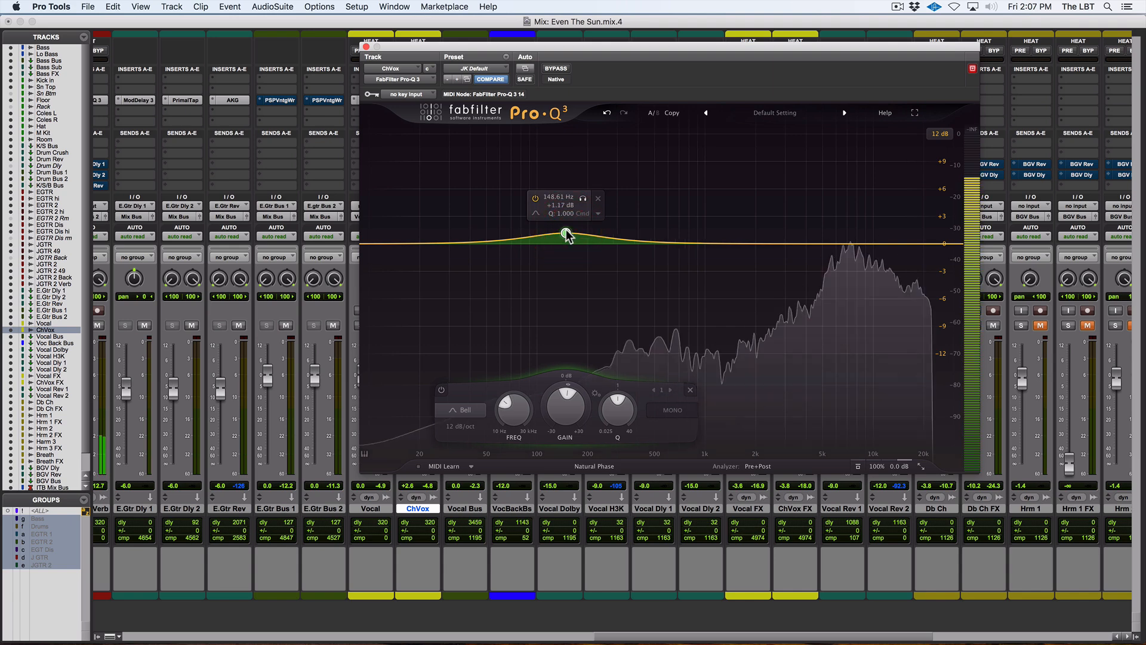
{"action": "left_click_drag", "start_coordinate": [566, 227], "coordinate": [566, 225]}
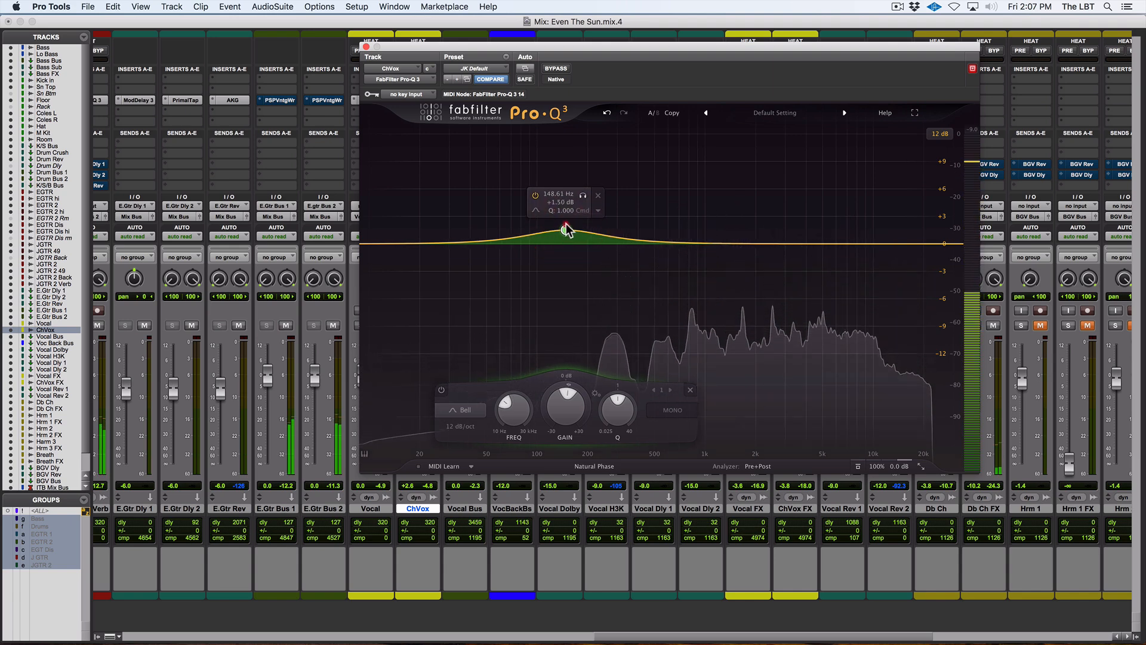
{"action": "left_click", "coordinate": [534, 195]}
{"action": "left_click", "coordinate": [535, 196]}
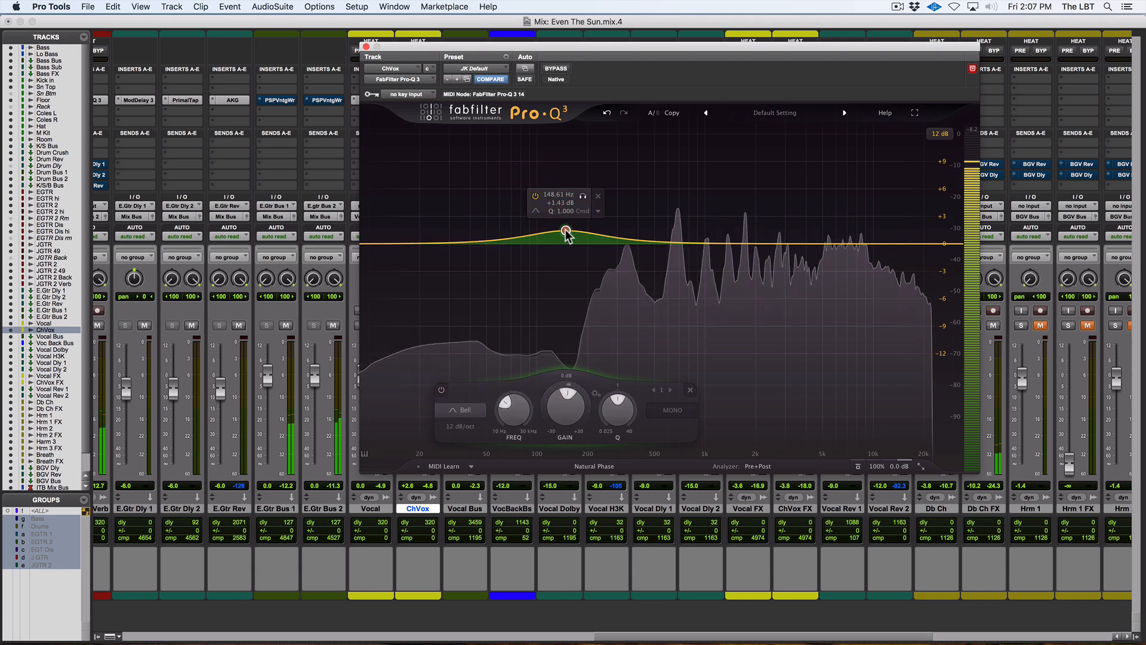
- Move the ChVox bell to about 167 Hz at roughly +1.5 dB, compare with Pro-Q 3 bypassed, and close the EQ
{"action": "mouse_move", "coordinate": [566, 232]}
{"action": "left_mouse_down"}
{"action": "mouse_move", "coordinate": [596, 233]}
{"action": "mouse_move", "coordinate": [574, 232]}
{"action": "left_mouse_up"}
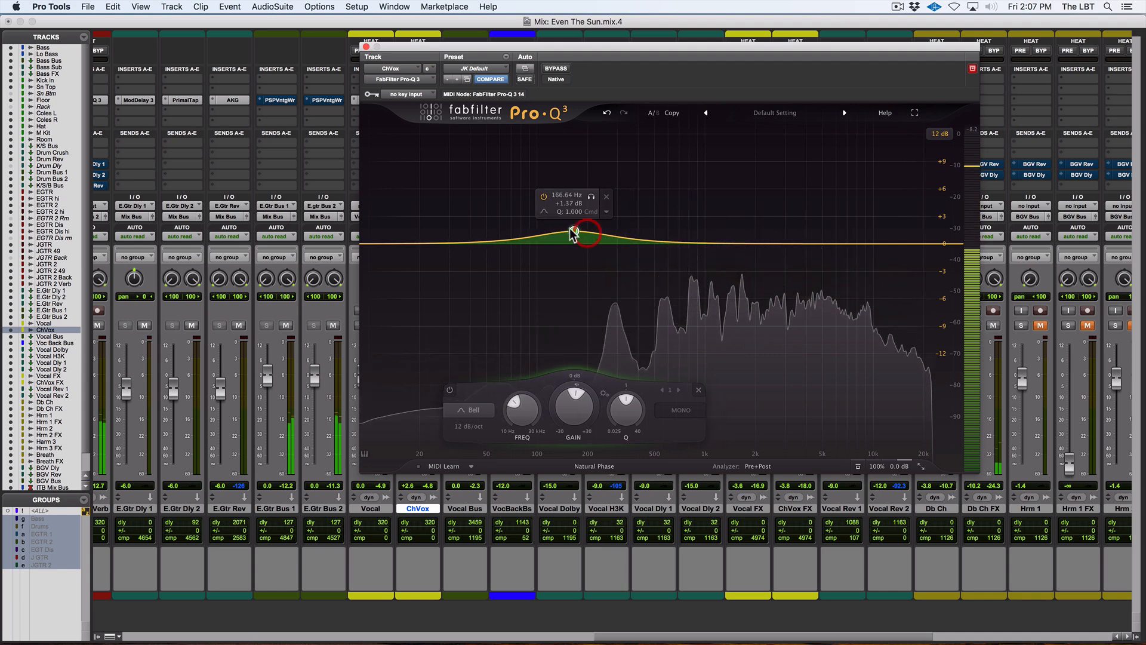
{"action": "left_click", "coordinate": [555, 70]}
{"action": "left_click", "coordinate": [555, 70]}
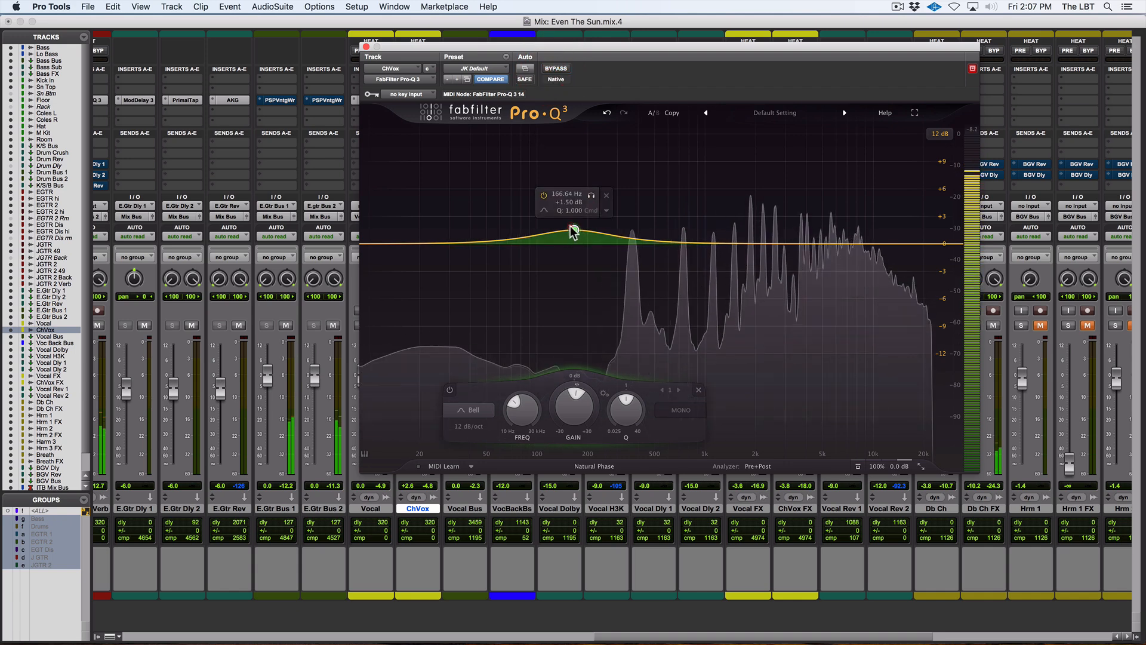
{"action": "left_click", "coordinate": [366, 46]}
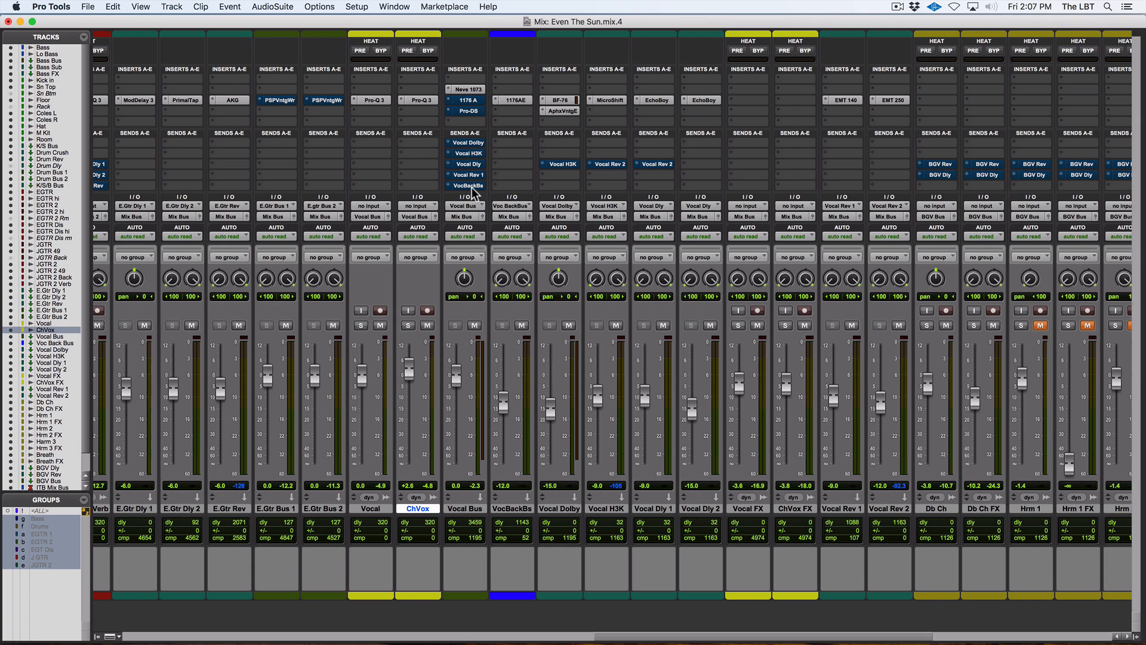
- Activate the Pro-DS de-esser on the Vocal Bus and raise its threshold to about -31.25 dB during playback
{"action": "left_click", "coordinate": [469, 111]}
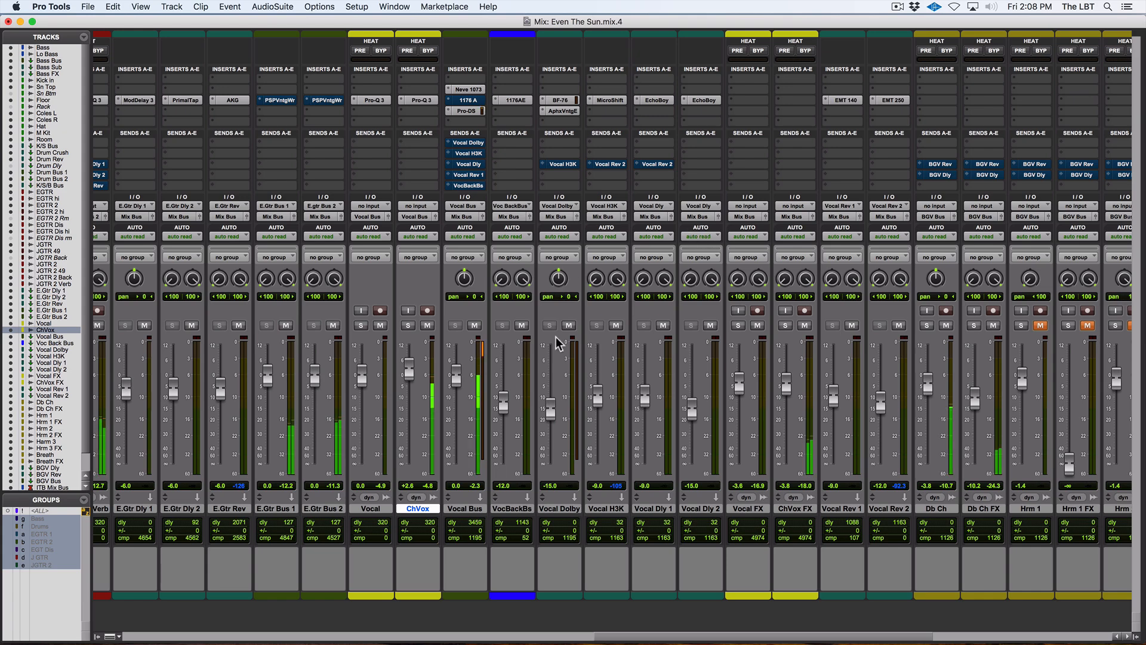
{"action": "left_click", "coordinate": [452, 113]}
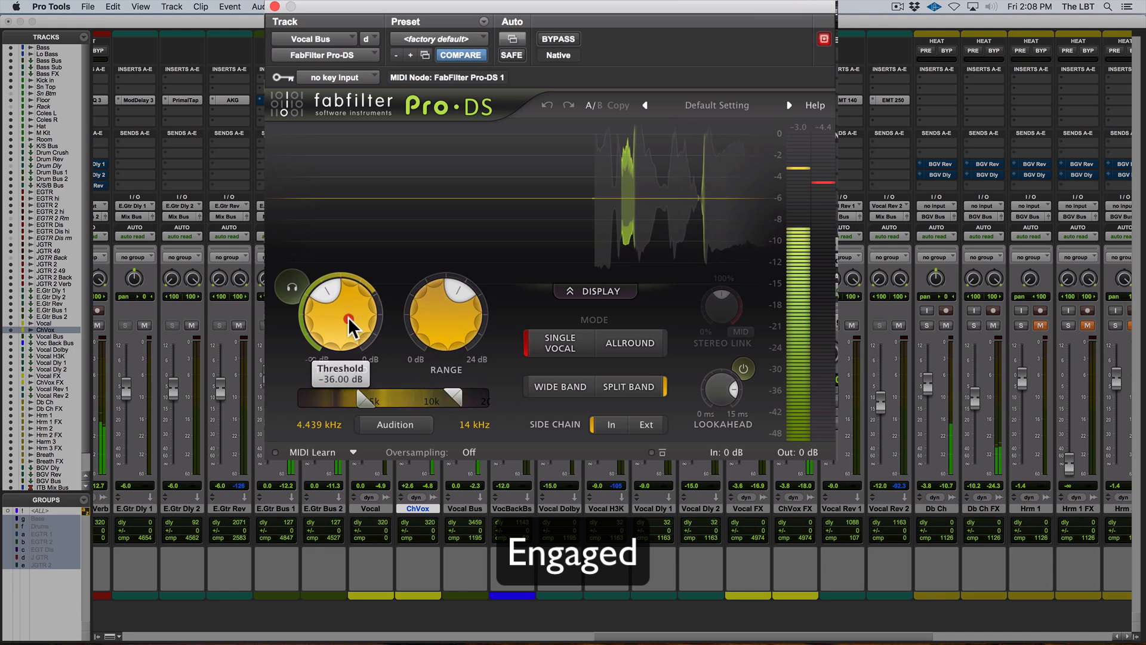
{"action": "left_click_drag", "start_coordinate": [349, 314], "coordinate": [357, 279]}
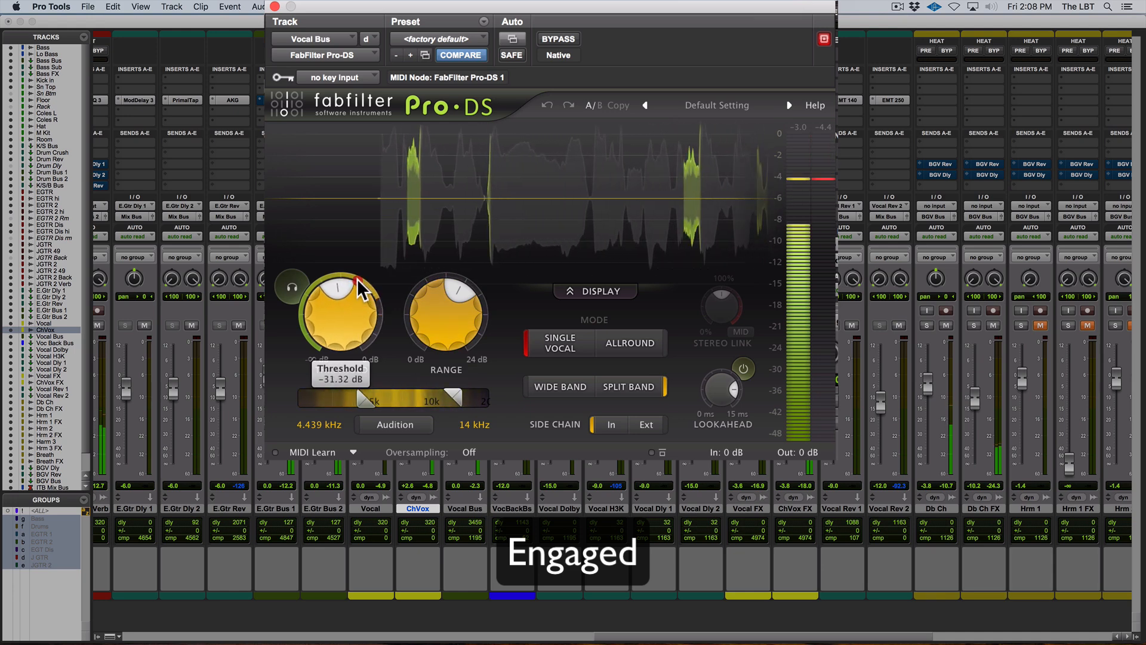
- Compare the Vocal Bus with Pro-DS bypassed and engaged, and close the de-esser
{"action": "left_click", "coordinate": [565, 38]}
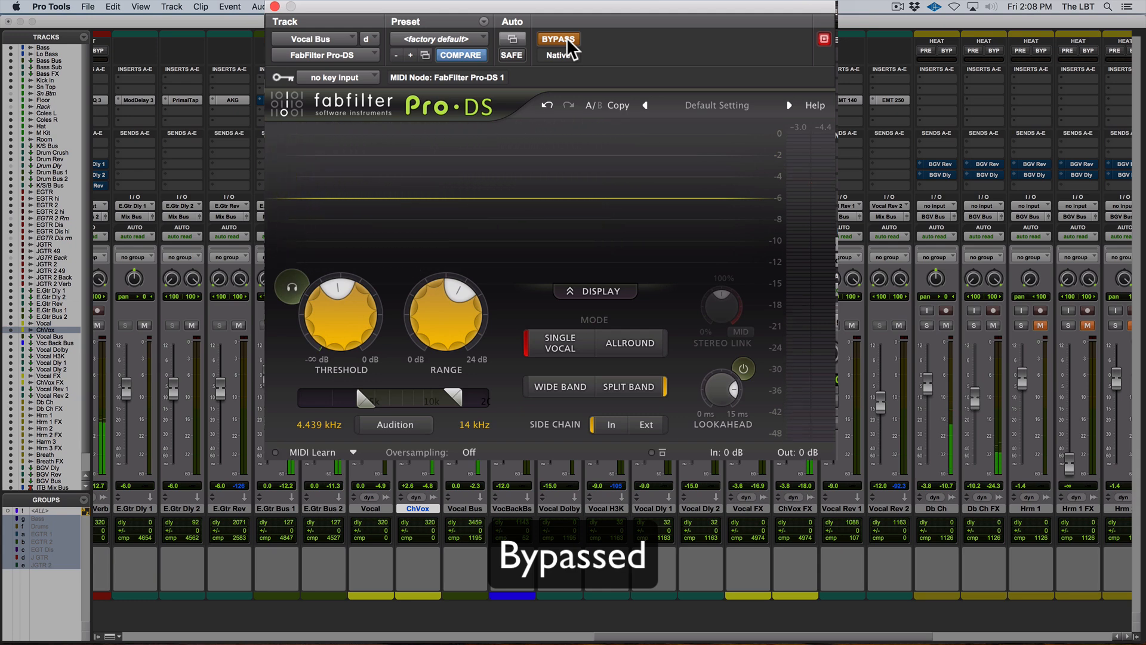
{"action": "left_click", "coordinate": [566, 38]}
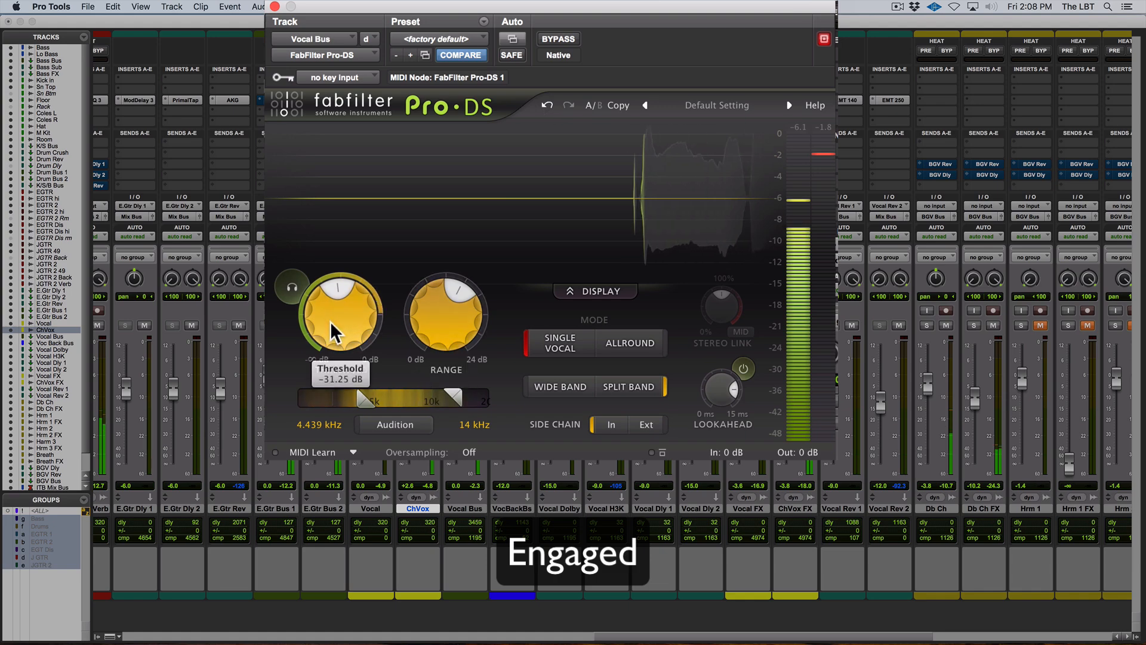
{"action": "left_click", "coordinate": [275, 6]}
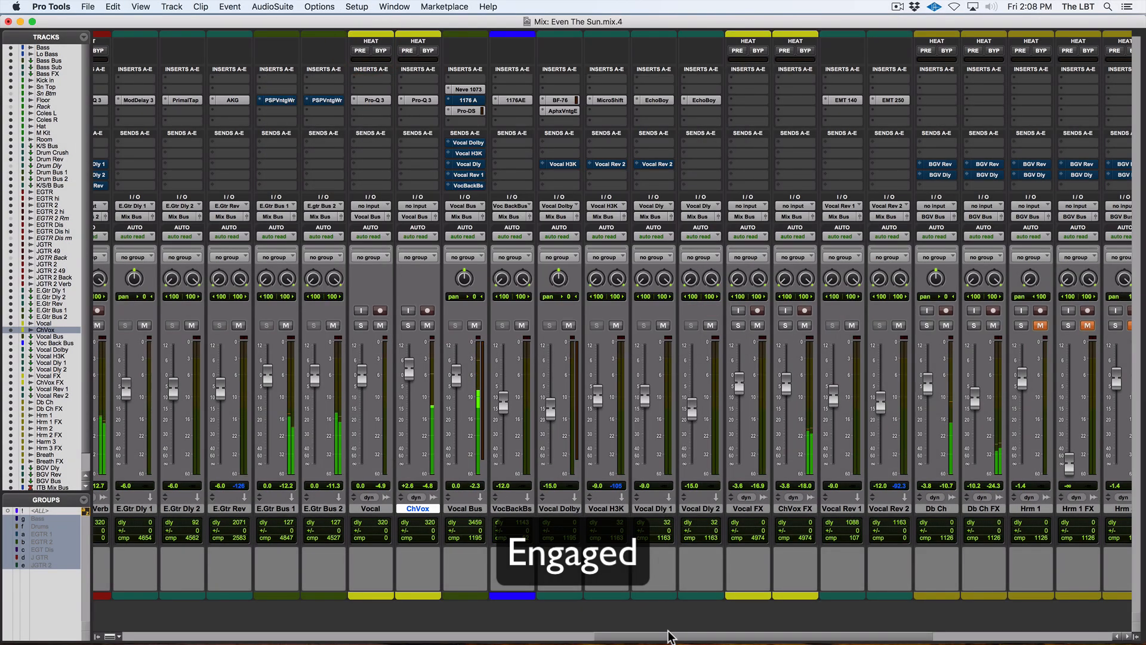
- Check the Hat track's contribution to the drums by muting and unmuting it during playback
{"action": "left_click_drag", "start_coordinate": [667, 638], "coordinate": [321, 604]}
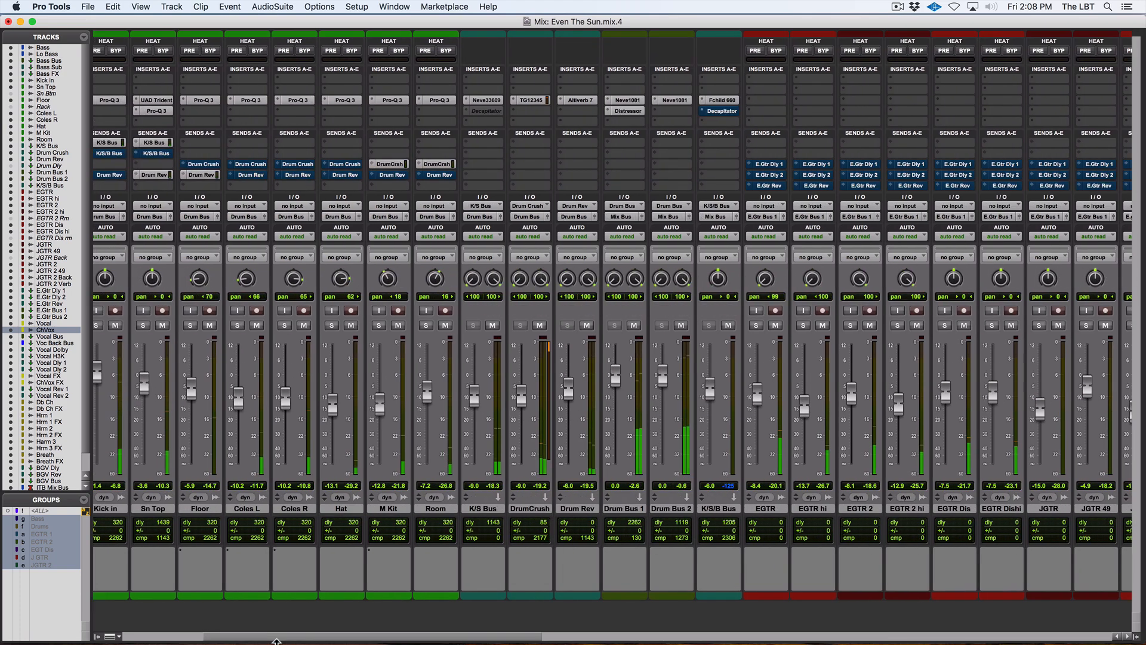
{"action": "left_click", "coordinate": [351, 326]}
{"action": "left_click", "coordinate": [351, 326]}
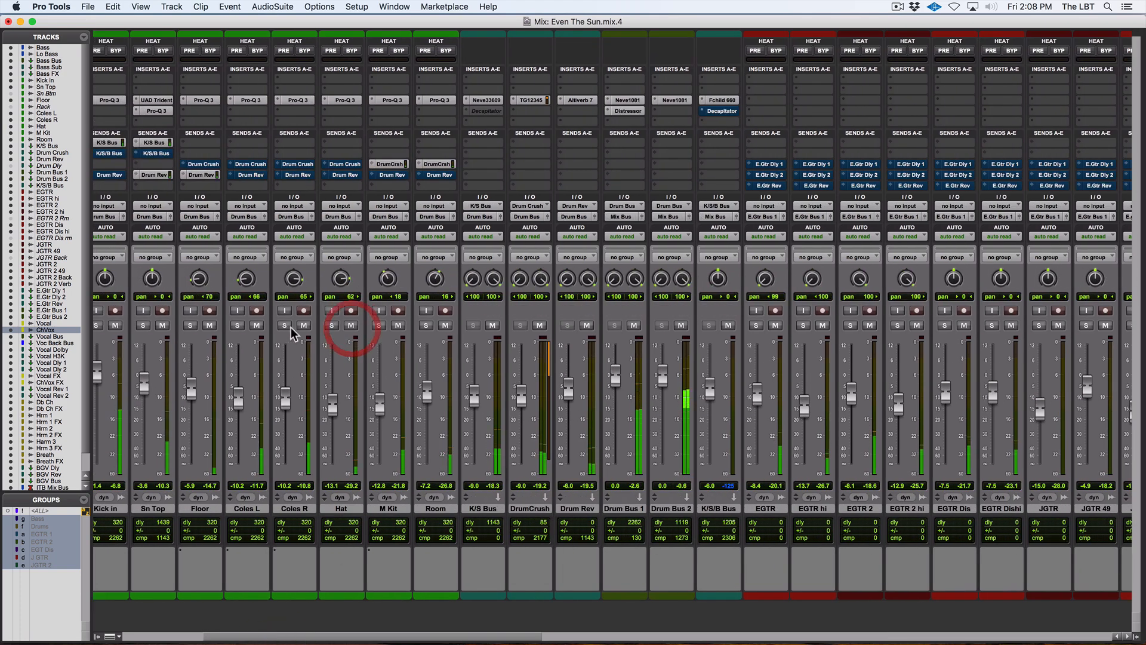
- Compare the drums with Coles R muted and unmuted, and lower the Coles R and Coles L faders to -11.0 dB each
{"action": "left_click", "coordinate": [304, 325]}
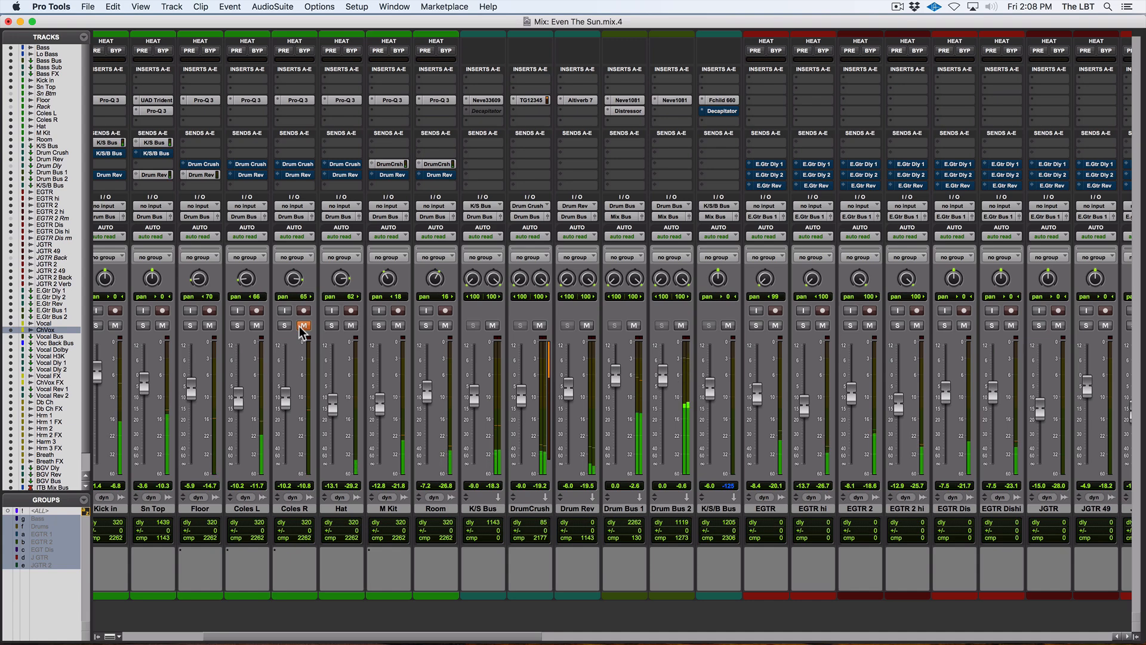
{"action": "left_click", "coordinate": [301, 326]}
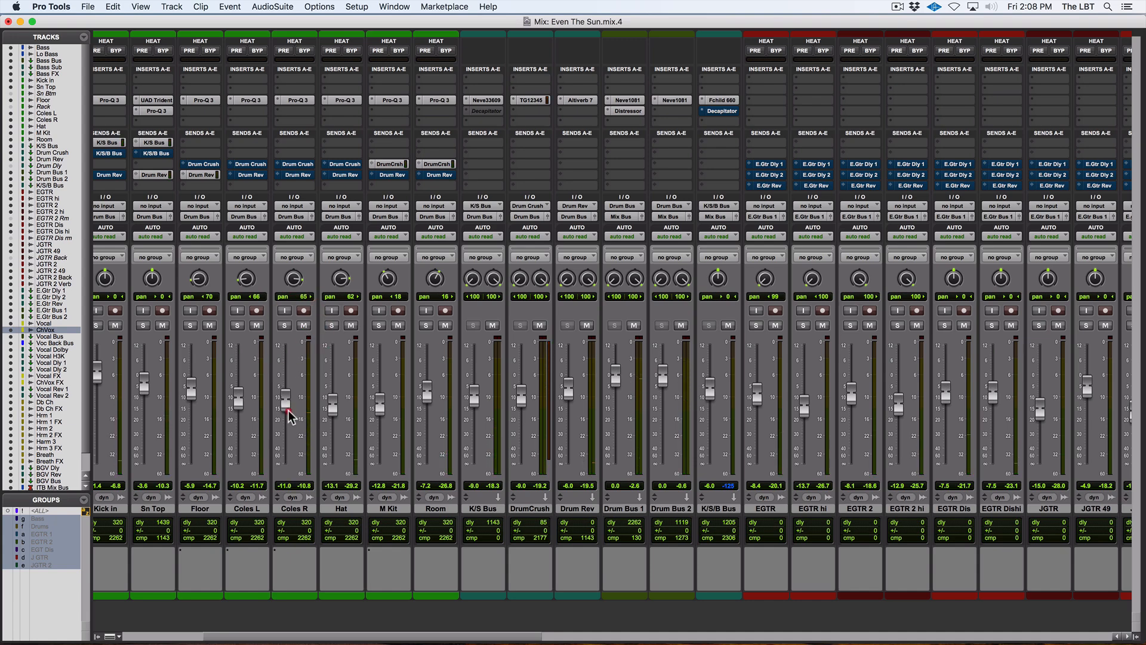
{"action": "left_click_drag", "start_coordinate": [238, 408], "coordinate": [236, 410]}
- Compare the drum mix with the Hat muted and unmuted again, and leave the Hat track muted
{"action": "left_click", "coordinate": [351, 325]}
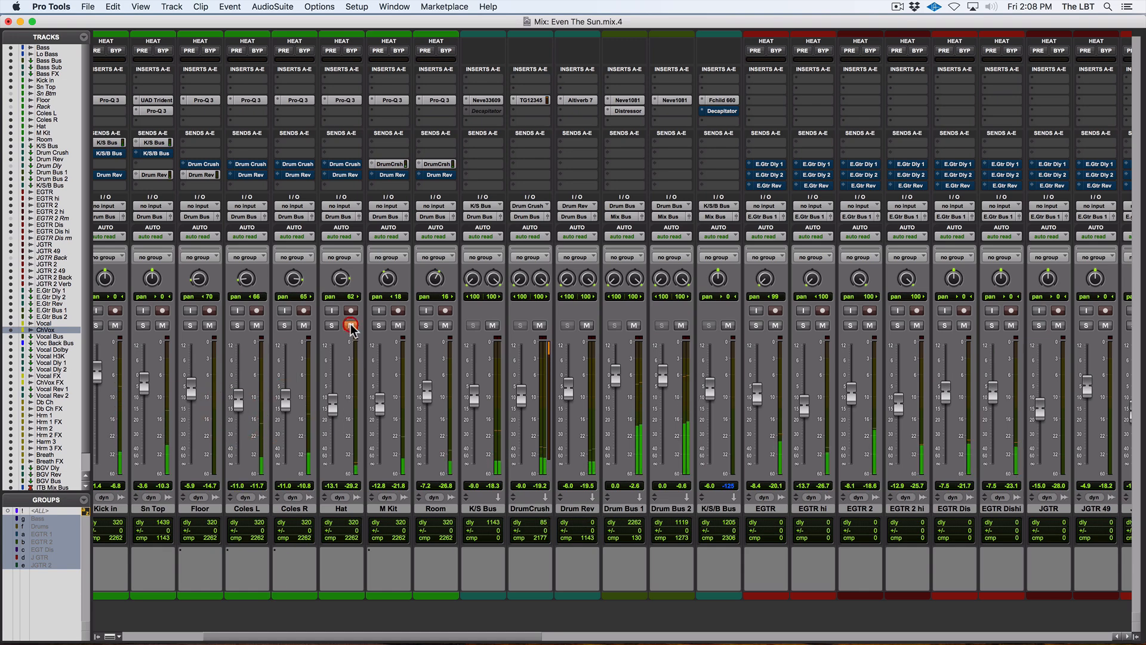
{"action": "left_click", "coordinate": [351, 326]}
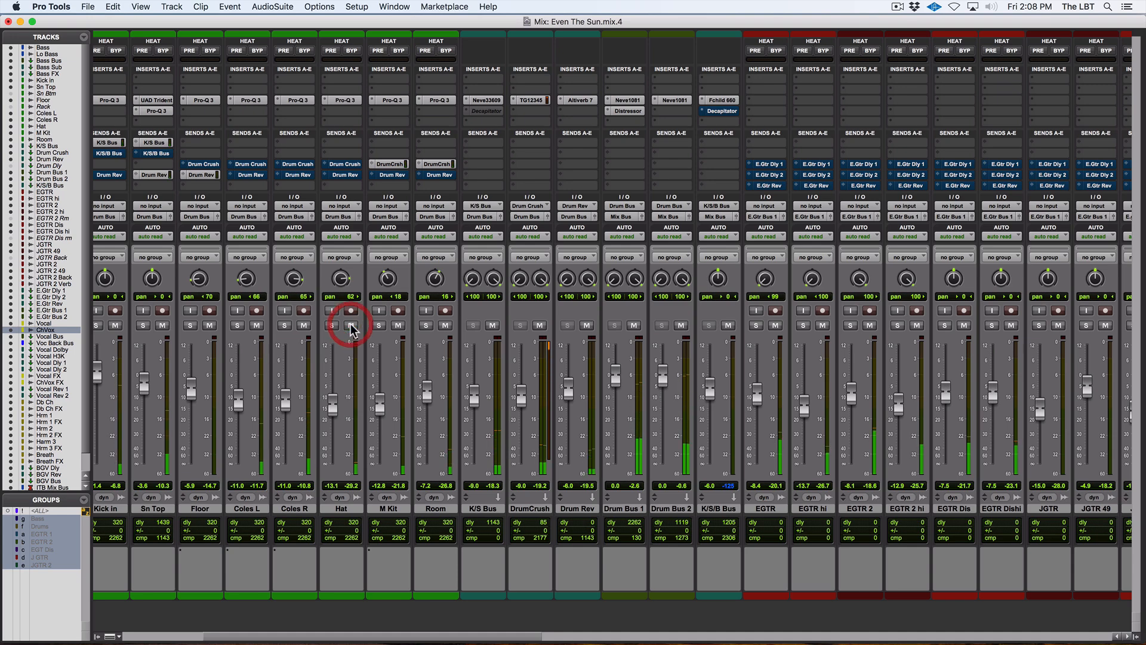
{"action": "left_click", "coordinate": [351, 326]}
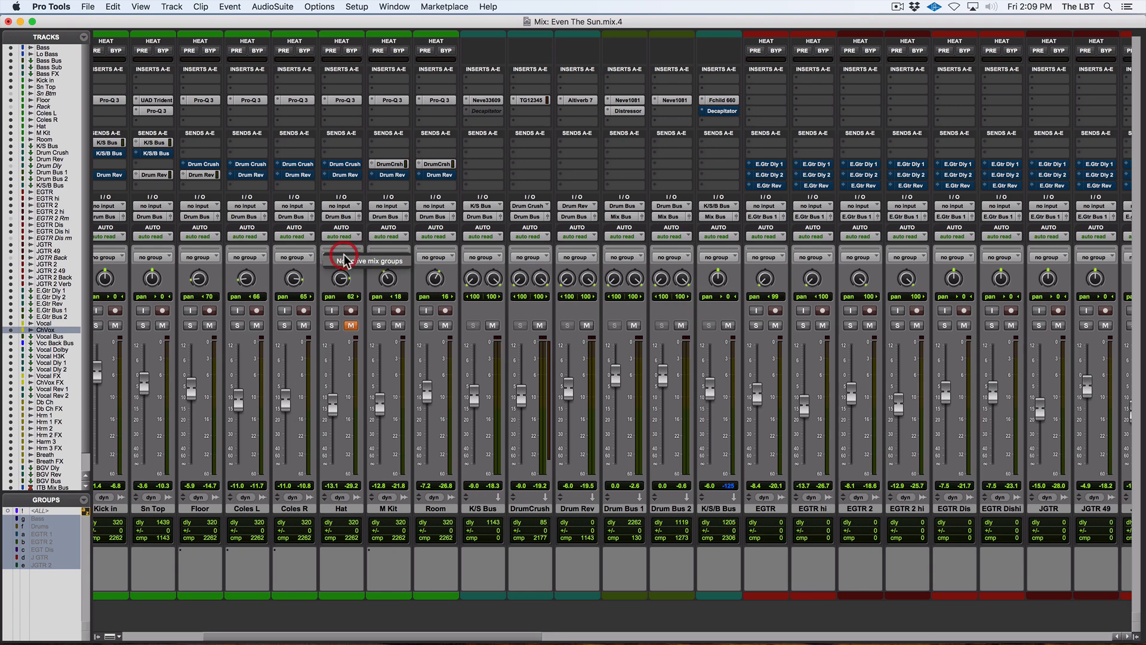
- Reactivate the suspended mix groups and remove the Hat track from the Drums group
{"action": "key", "text": "super+shift+g"}
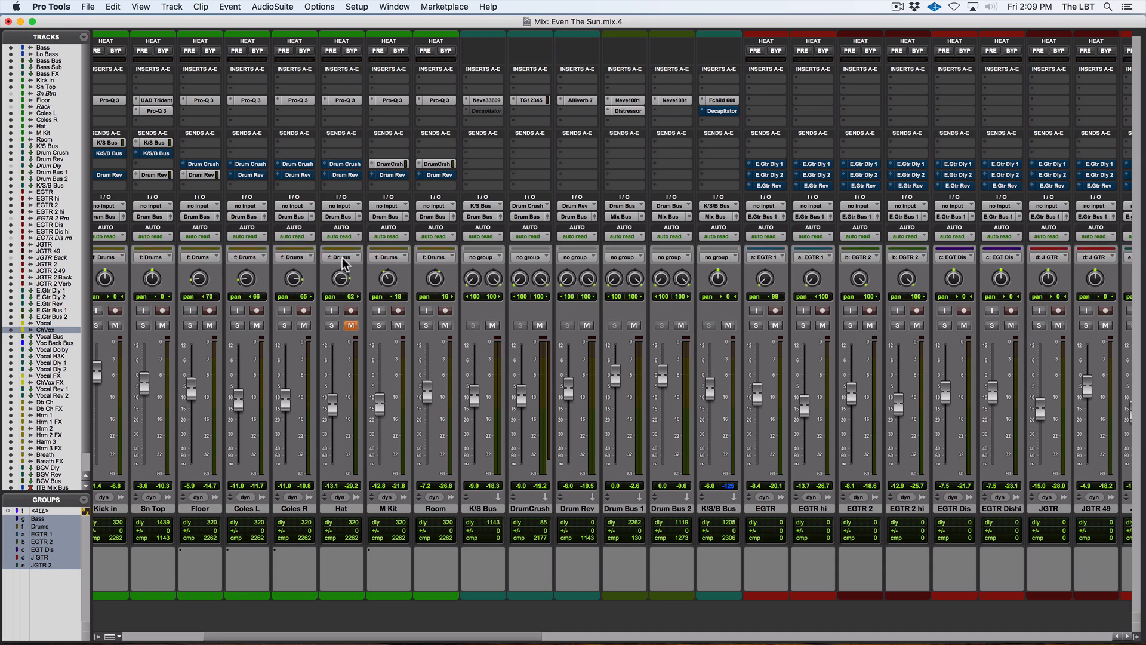
{"action": "left_click", "coordinate": [342, 256]}
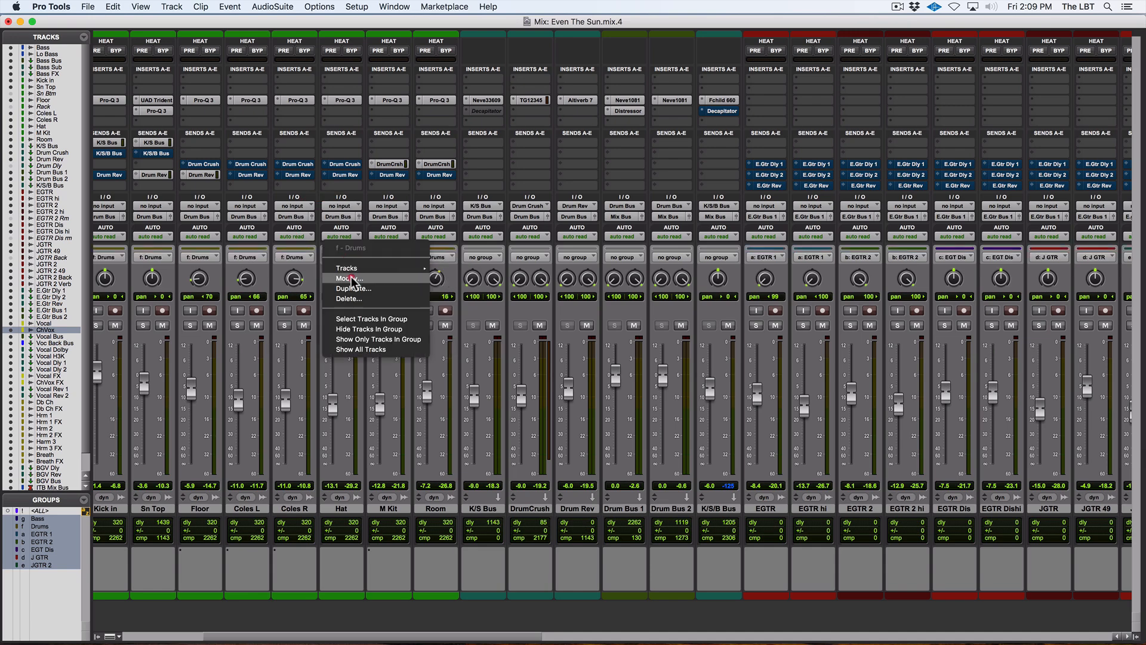
{"action": "left_click", "coordinate": [353, 279]}
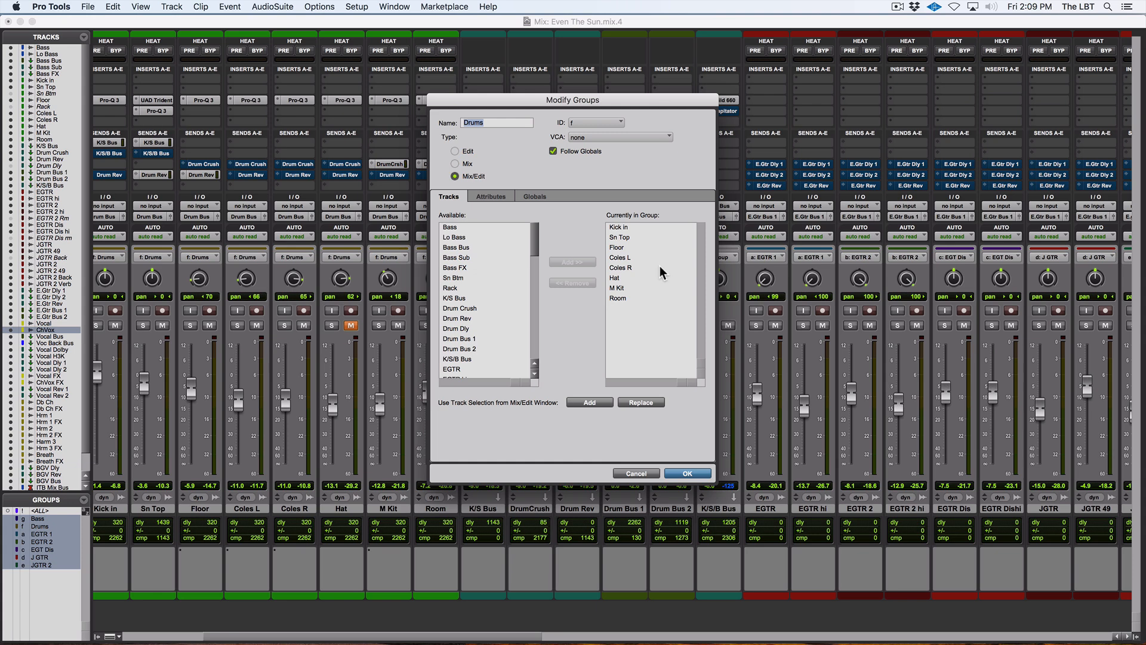
{"action": "left_click", "coordinate": [625, 278]}
{"action": "left_click", "coordinate": [588, 282]}
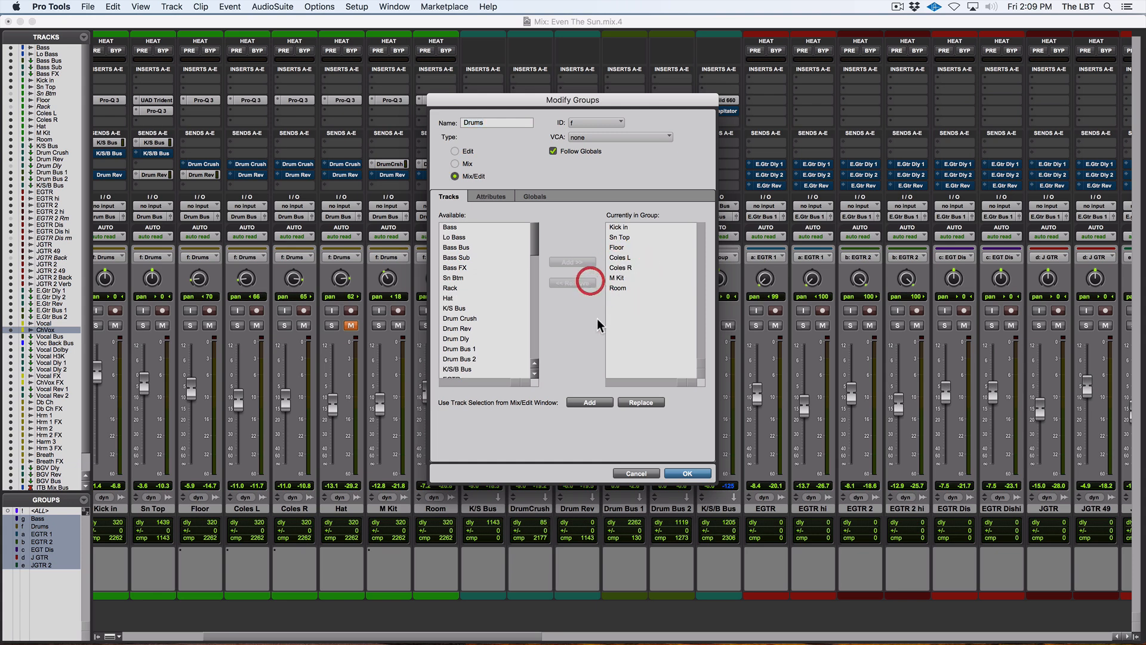
{"action": "left_click", "coordinate": [688, 473]}
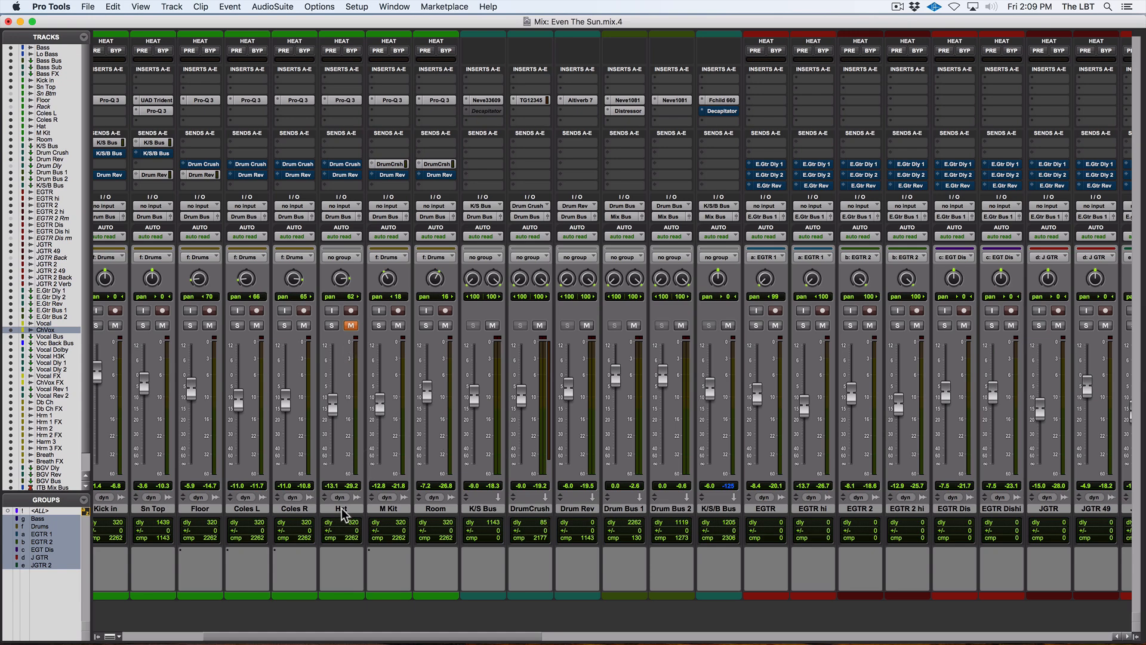
- Audition and bypass the 20260 Hz high-shelf band in Coles R's Pro-Q 3, and copy that EQ to Coles L
{"action": "key", "text": "space"}
{"action": "key", "text": "space"}
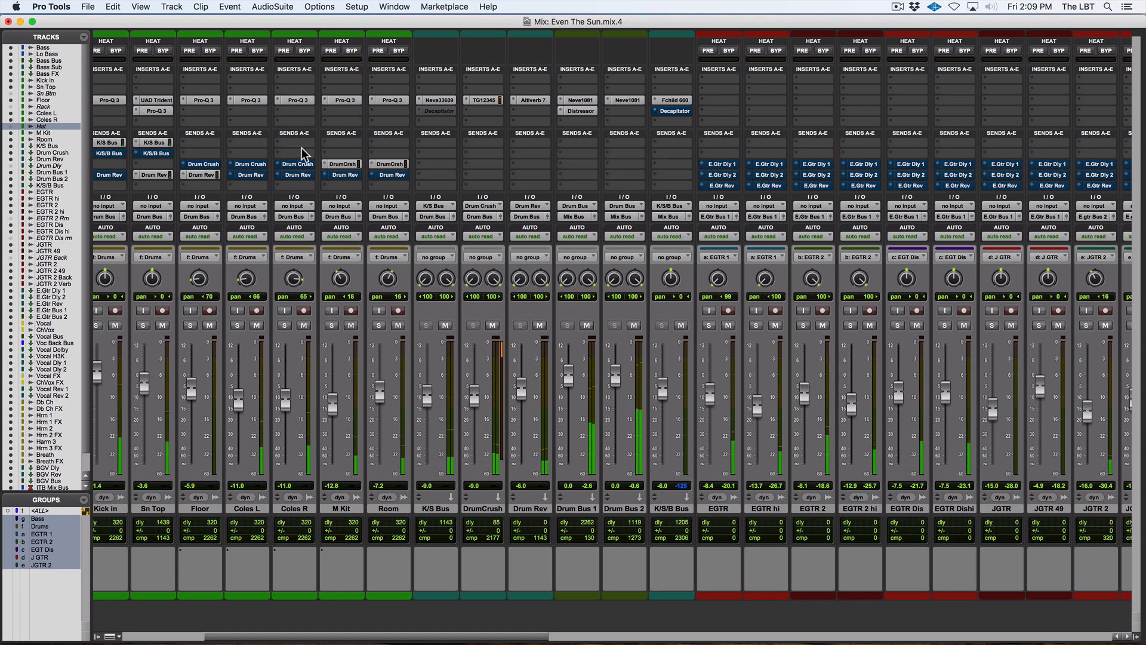
{"action": "left_click", "coordinate": [294, 100]}
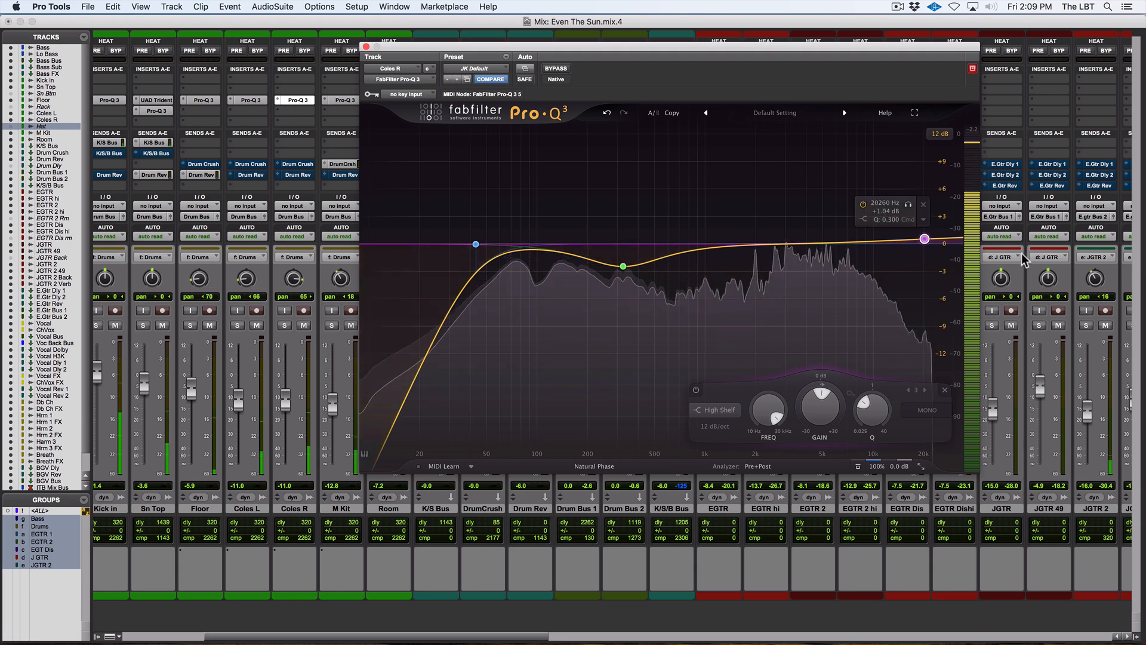
{"action": "left_click", "coordinate": [865, 204]}
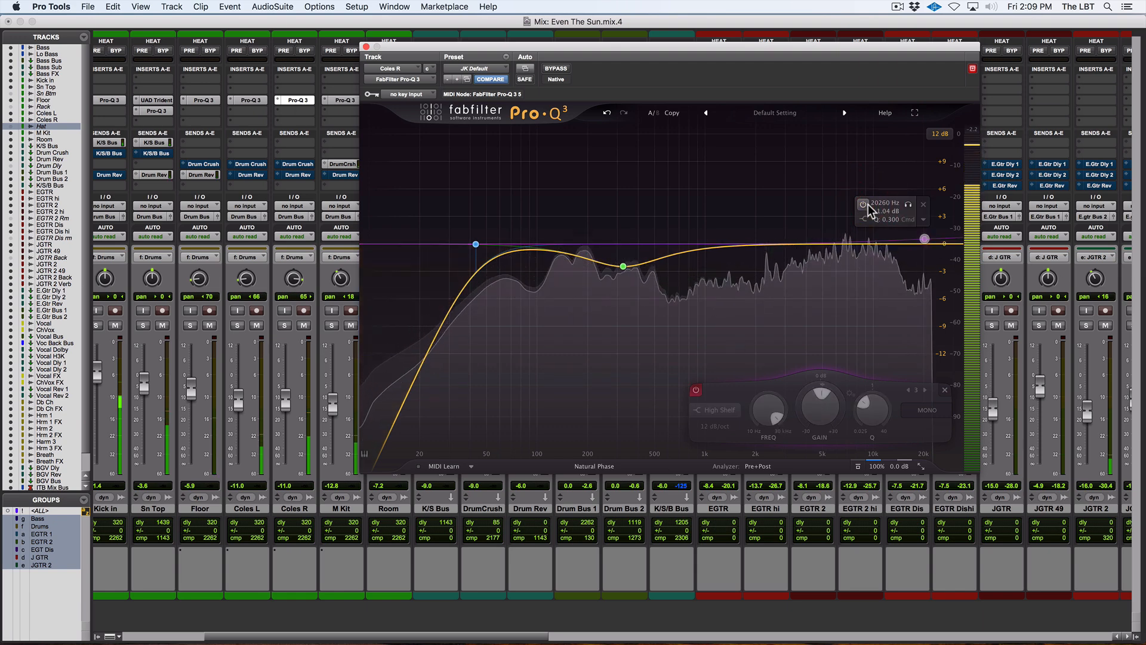
{"action": "left_click", "coordinate": [864, 204]}
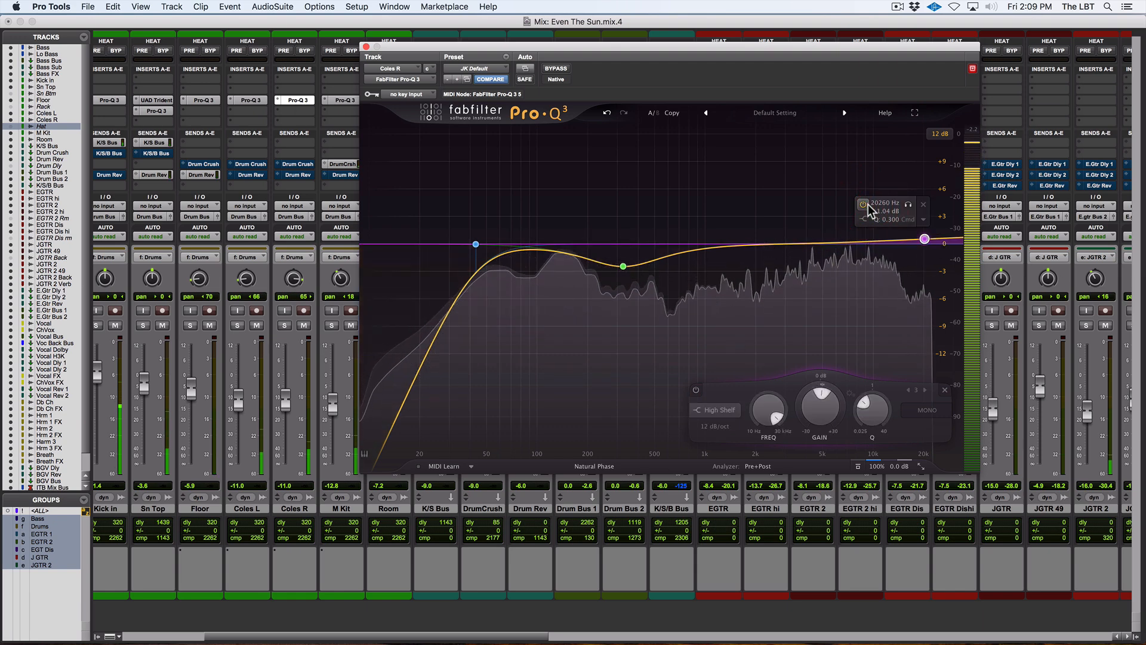
{"action": "left_click", "coordinate": [867, 204]}
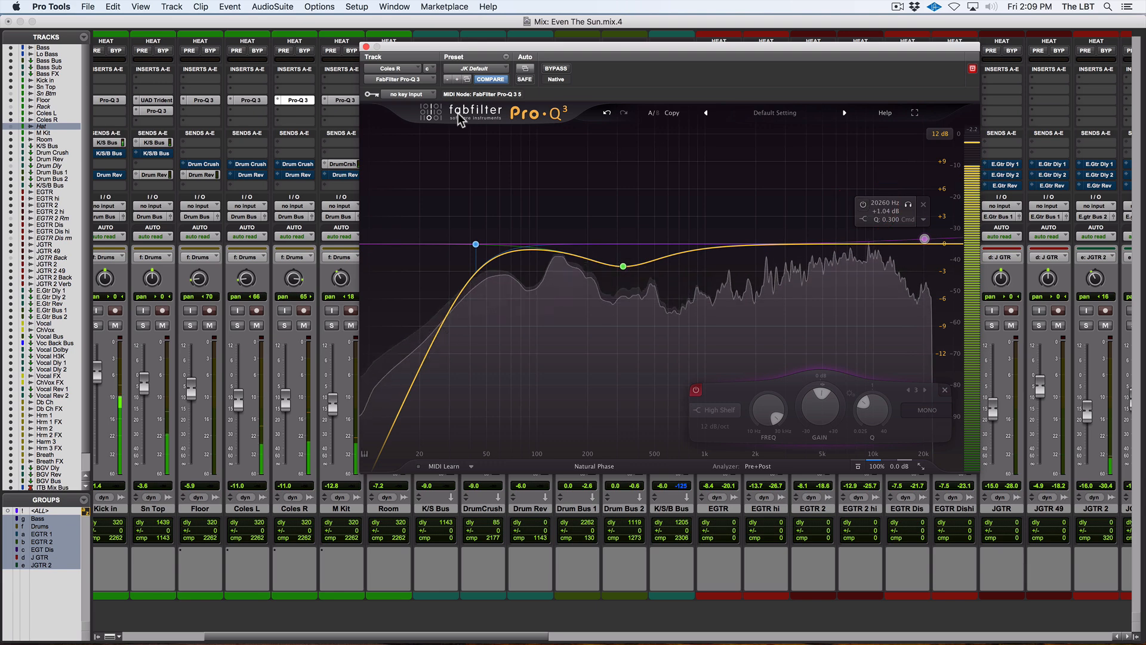
{"action": "left_click", "coordinate": [366, 47]}
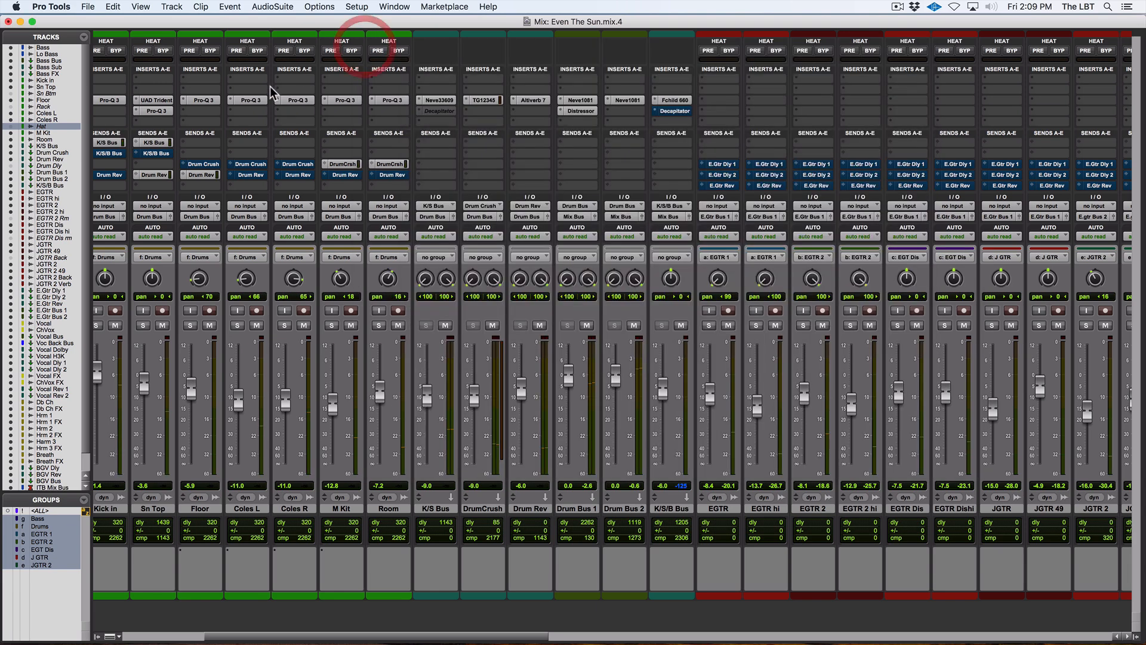
{"action": "left_click", "coordinate": [247, 101]}
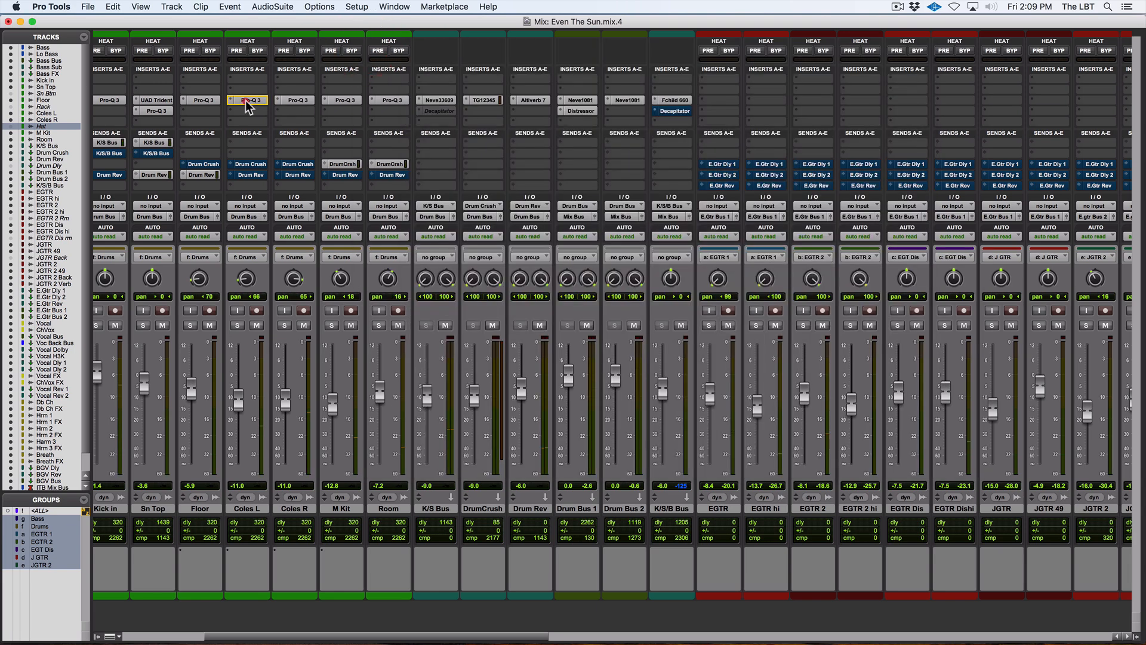
- Delete the high-shelf band from Coles R's Pro-Q 3 and copy the EQ onto Coles L, replacing its insert
{"action": "left_click", "coordinate": [294, 100]}
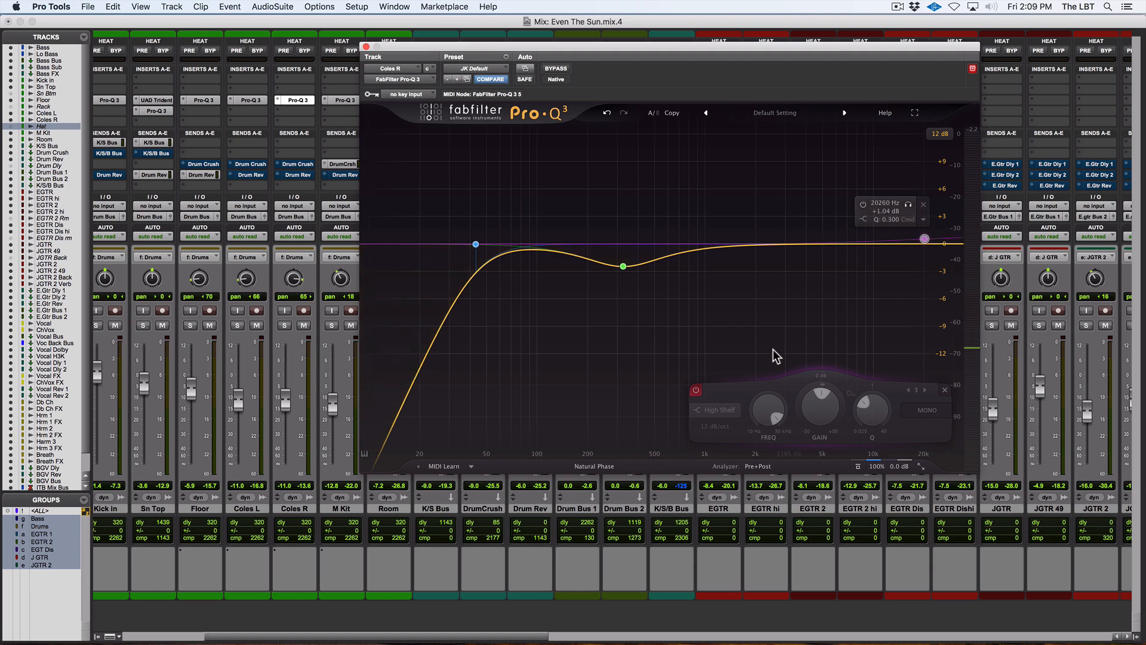
{"action": "left_click", "coordinate": [945, 389]}
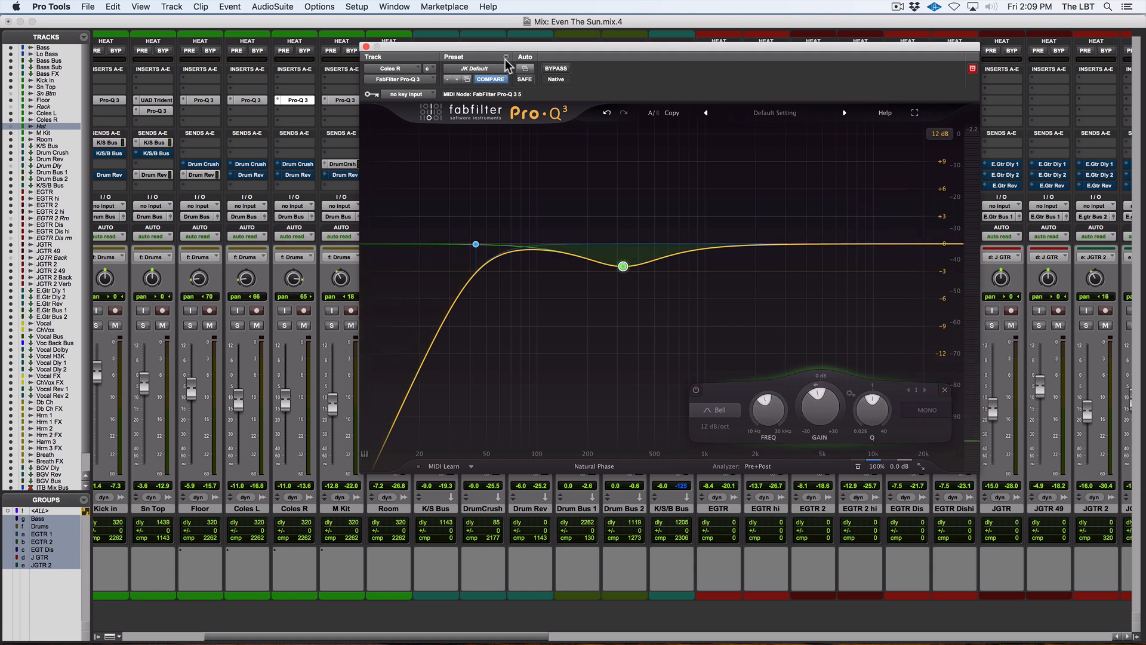
{"action": "left_click_drag", "start_coordinate": [418, 46], "coordinate": [679, 55]}
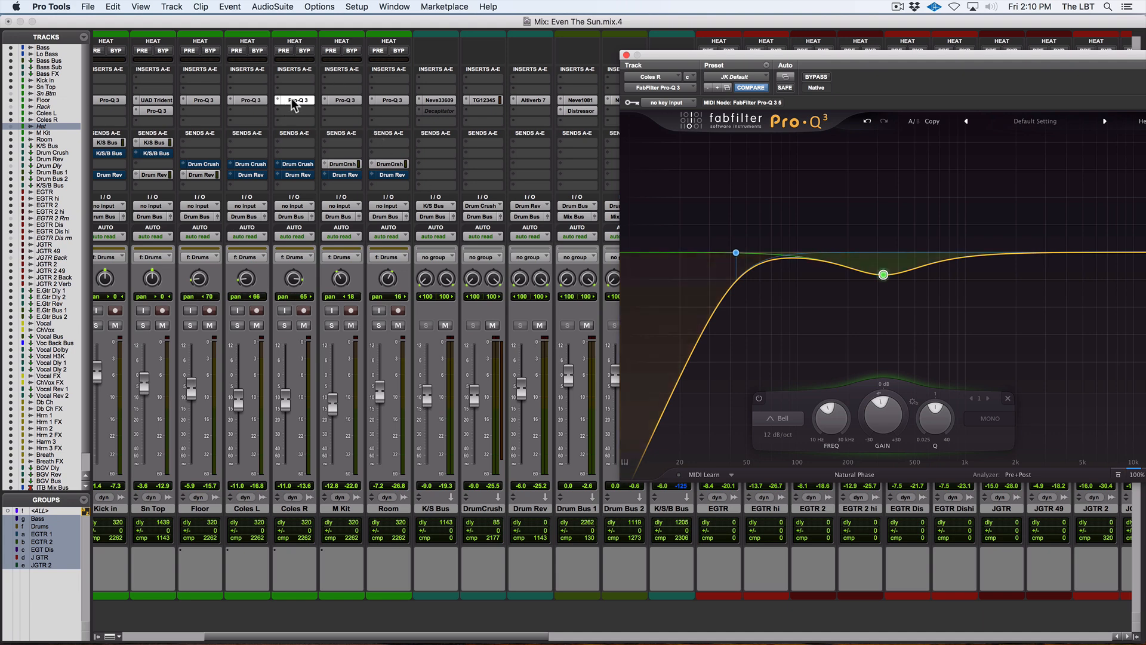
{"action": "left_click_drag", "start_coordinate": [715, 58], "coordinate": [553, 45]}
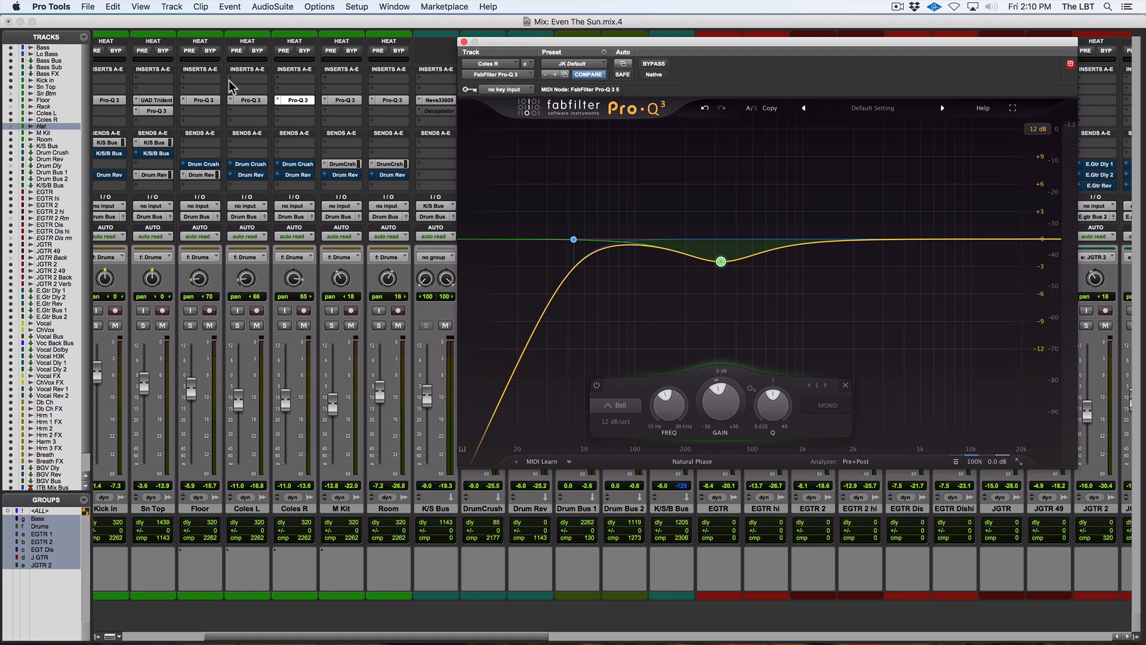
{"action": "left_click", "coordinate": [261, 100]}
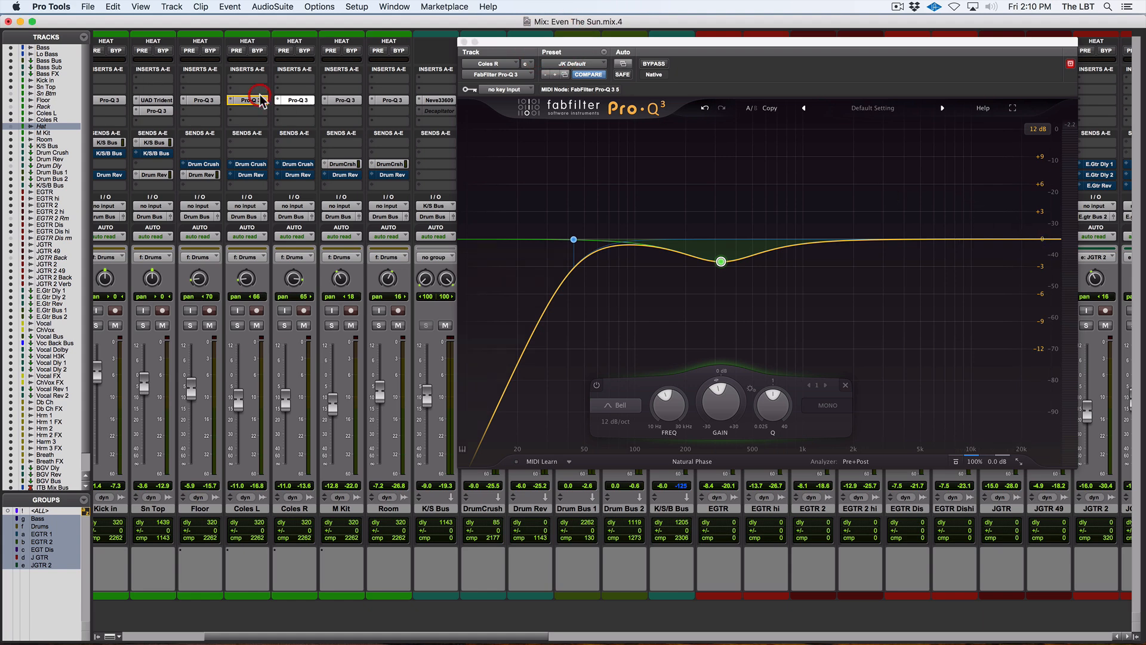
{"action": "left_click", "coordinate": [464, 42]}
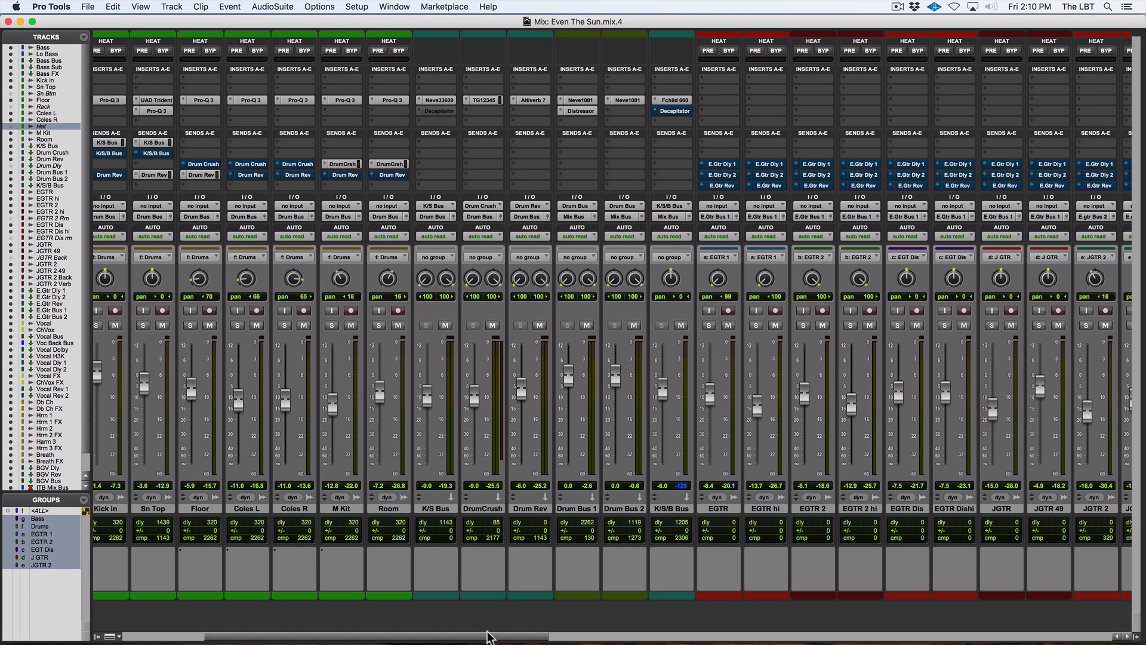
- Play the mix and open the Pro-DS de-esser on the Vocal Bus
{"action": "left_click_drag", "start_coordinate": [488, 638], "coordinate": [617, 639]}
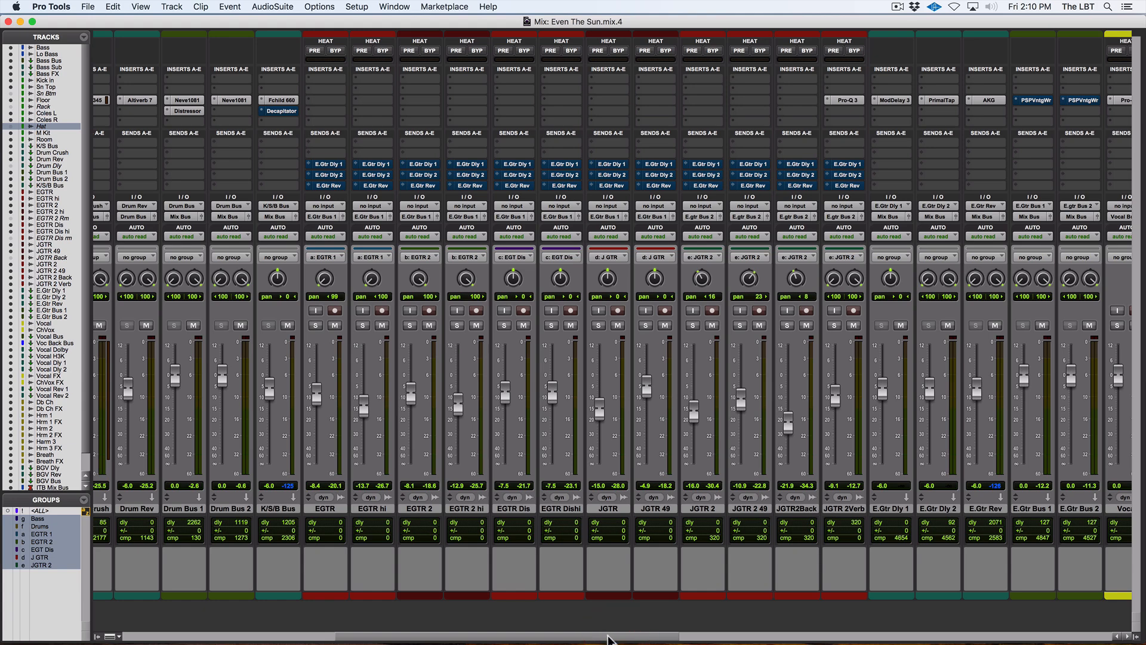
{"action": "key", "text": "super+equal"}
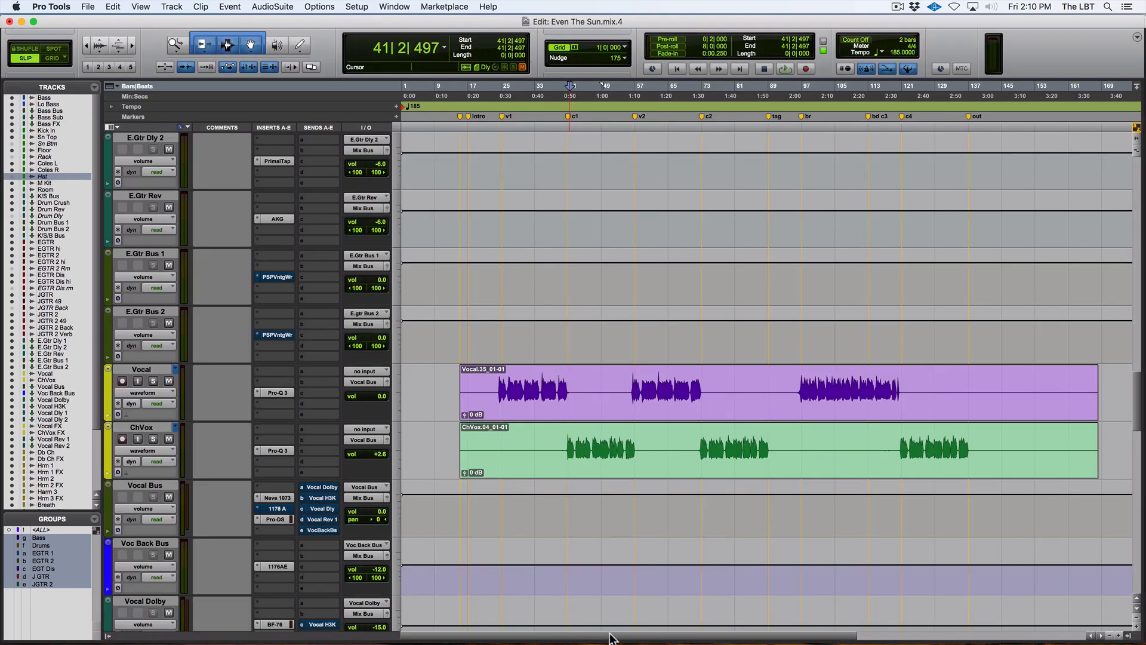
{"action": "left_click_drag", "start_coordinate": [609, 637], "coordinate": [624, 638]}
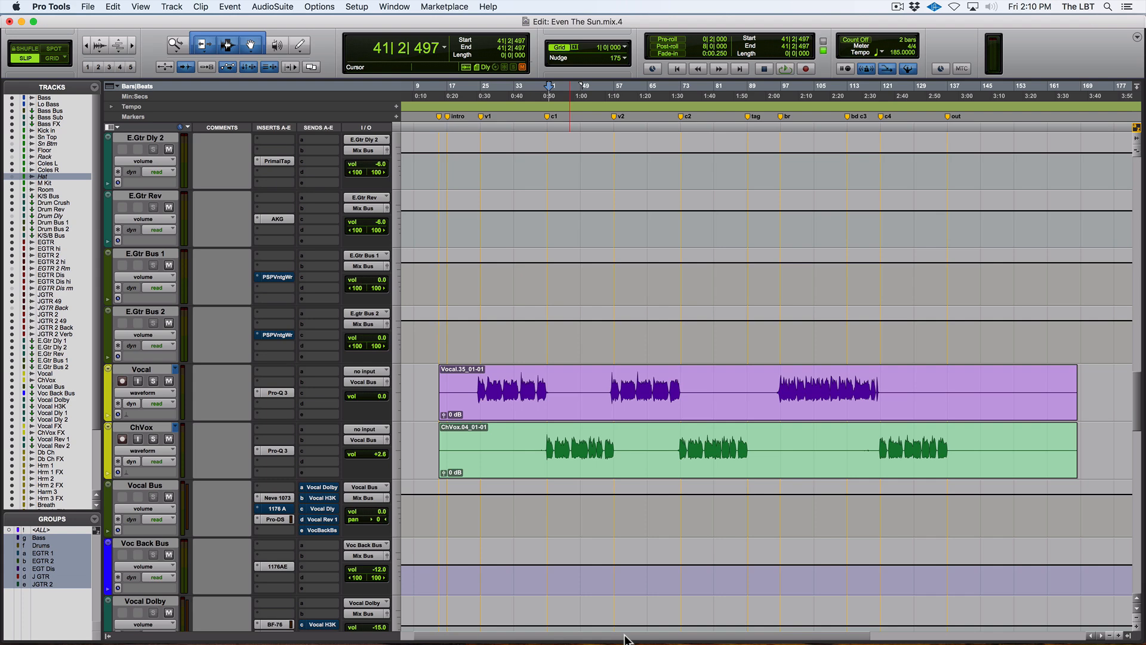
{"action": "key", "text": "super+equal"}
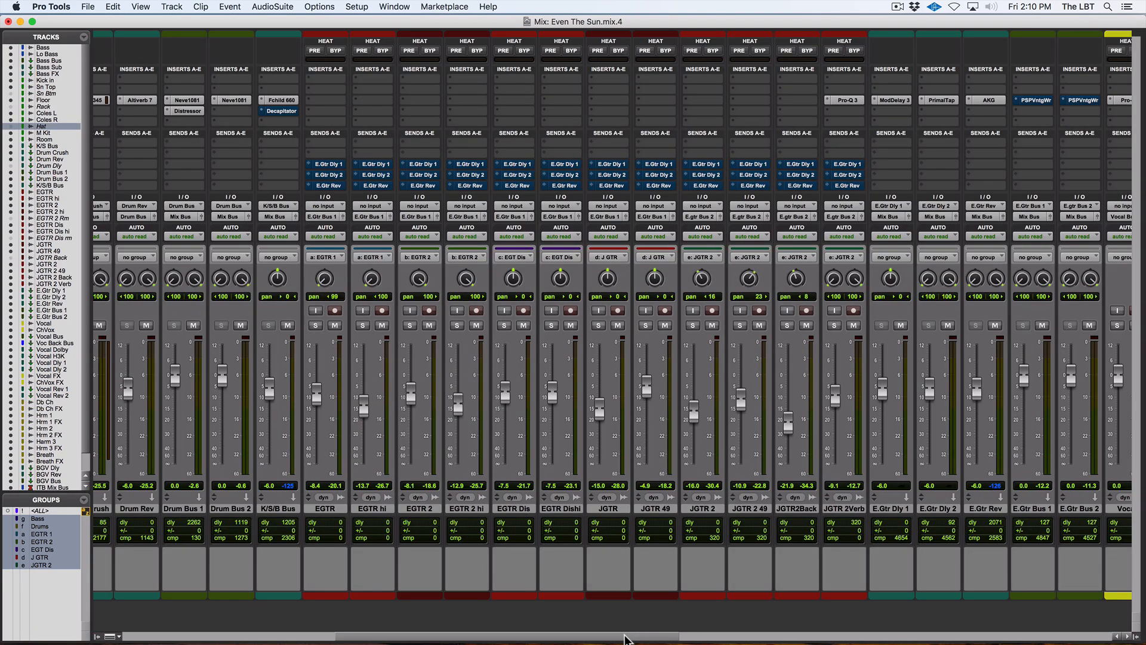
{"action": "key", "text": "space"}
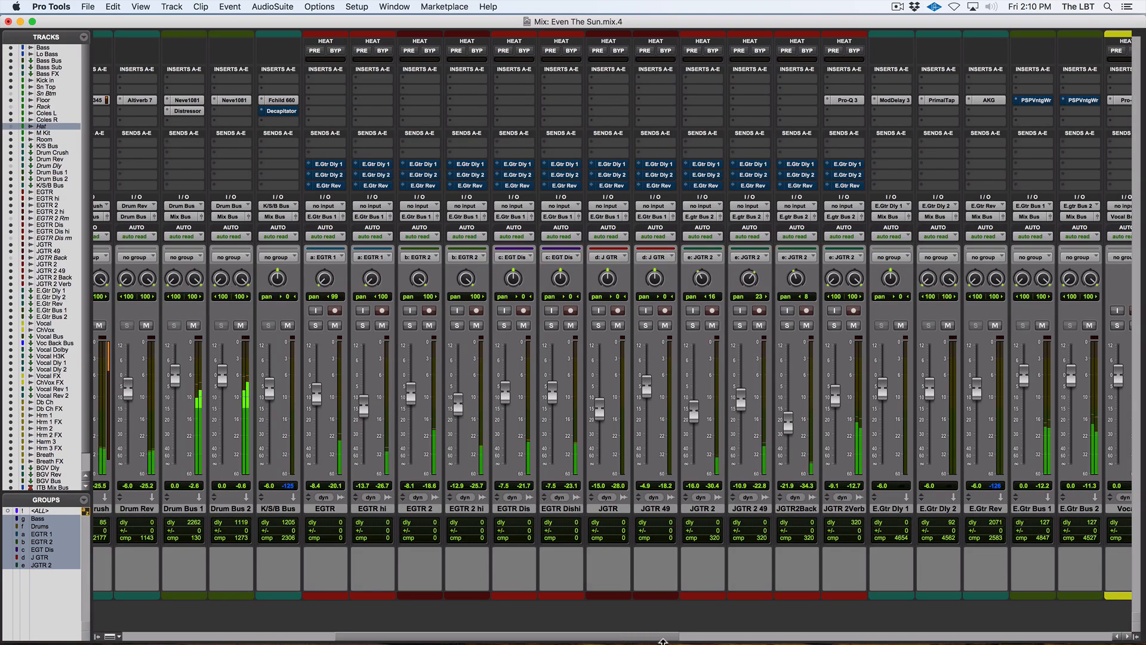
{"action": "left_click_drag", "start_coordinate": [642, 639], "coordinate": [818, 638]}
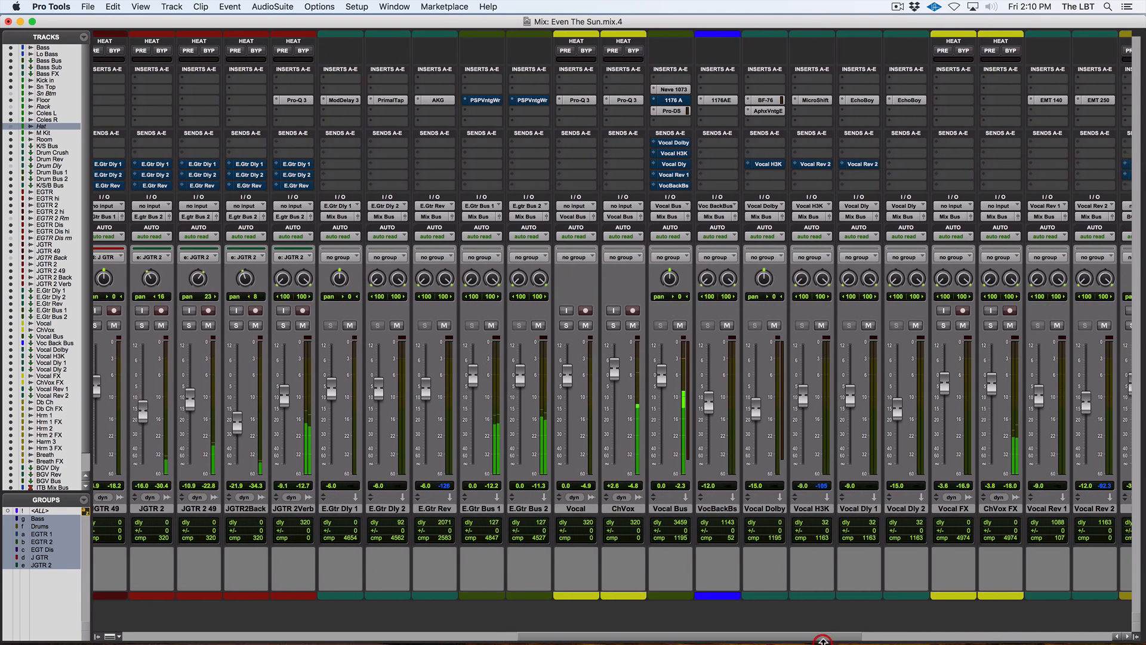
{"action": "left_click", "coordinate": [672, 110]}
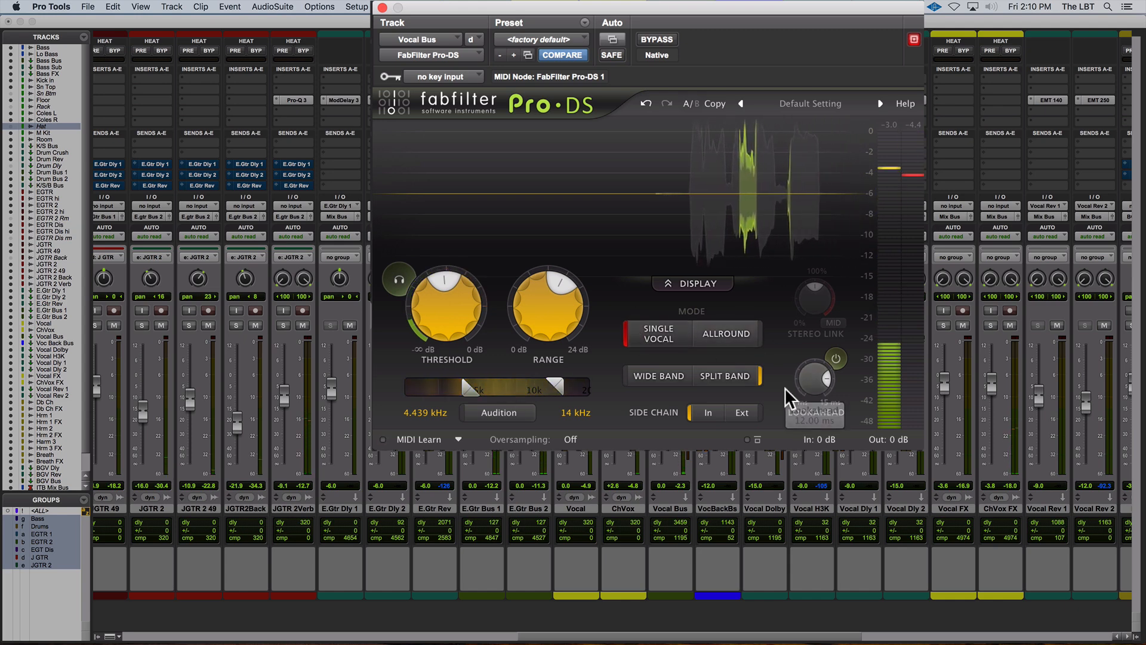
- Keep the Pro-DS in Split Band processing and set its side-chain frequency range to 5.186 kHz–15.41 kHz
{"action": "left_click", "coordinate": [657, 377]}
{"action": "left_click", "coordinate": [724, 376]}
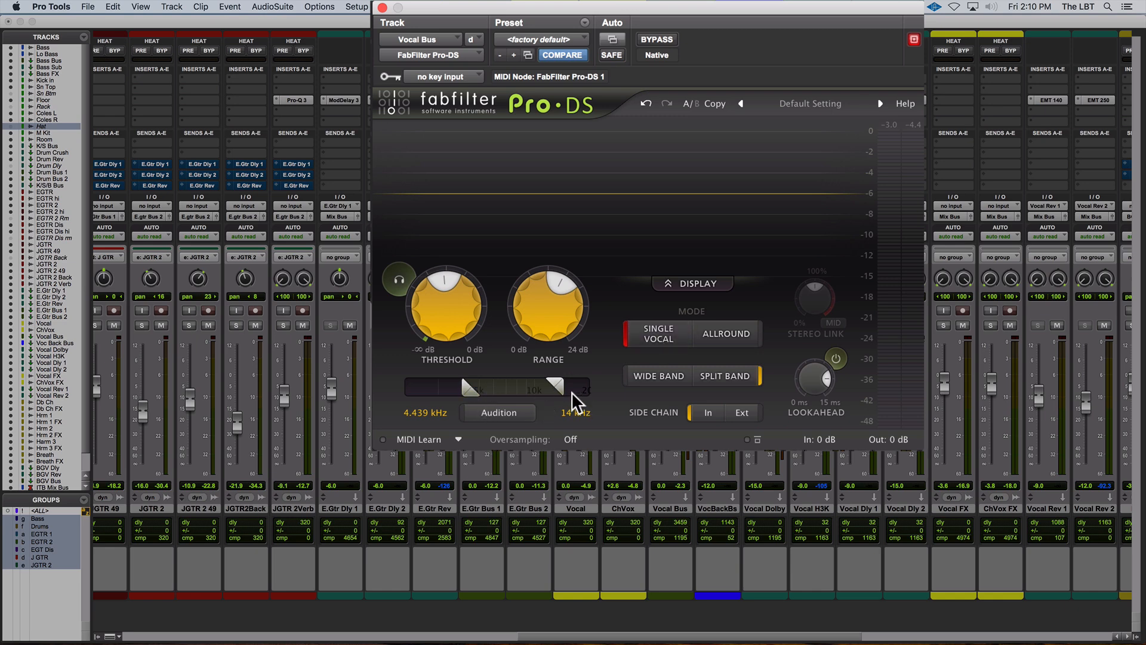
{"action": "left_click_drag", "start_coordinate": [572, 391], "coordinate": [567, 384]}
{"action": "left_click_drag", "start_coordinate": [475, 384], "coordinate": [478, 386]}
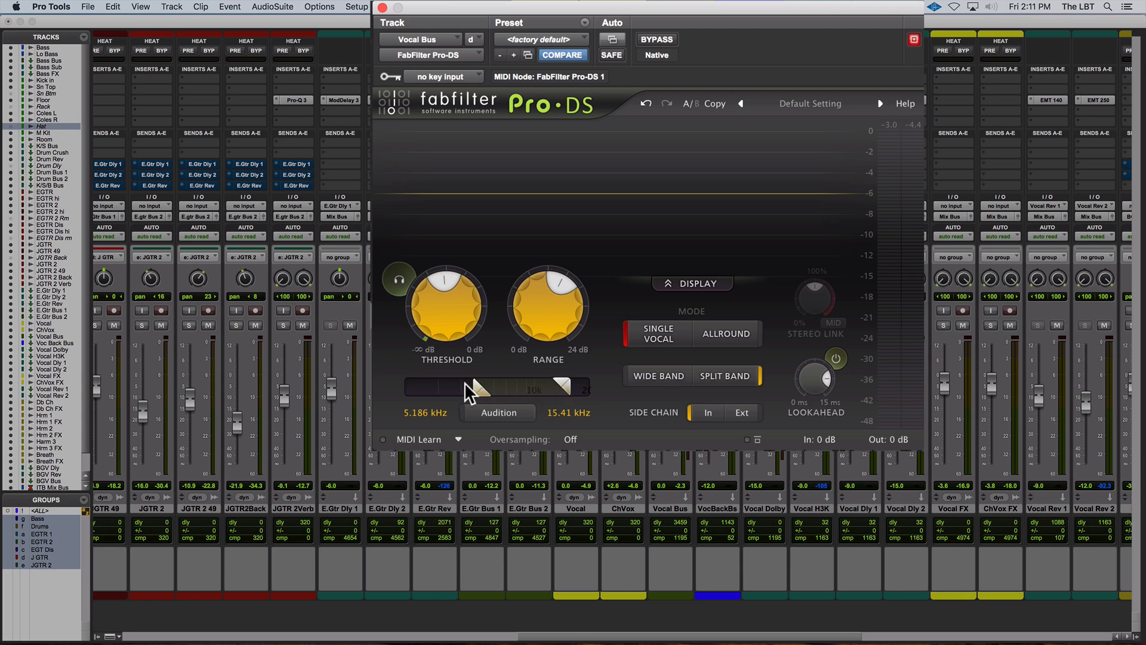
{"action": "mouse_move", "coordinate": [557, 319]}
{"action": "mouse_move", "coordinate": [435, 303]}
{"action": "mouse_move", "coordinate": [560, 393]}
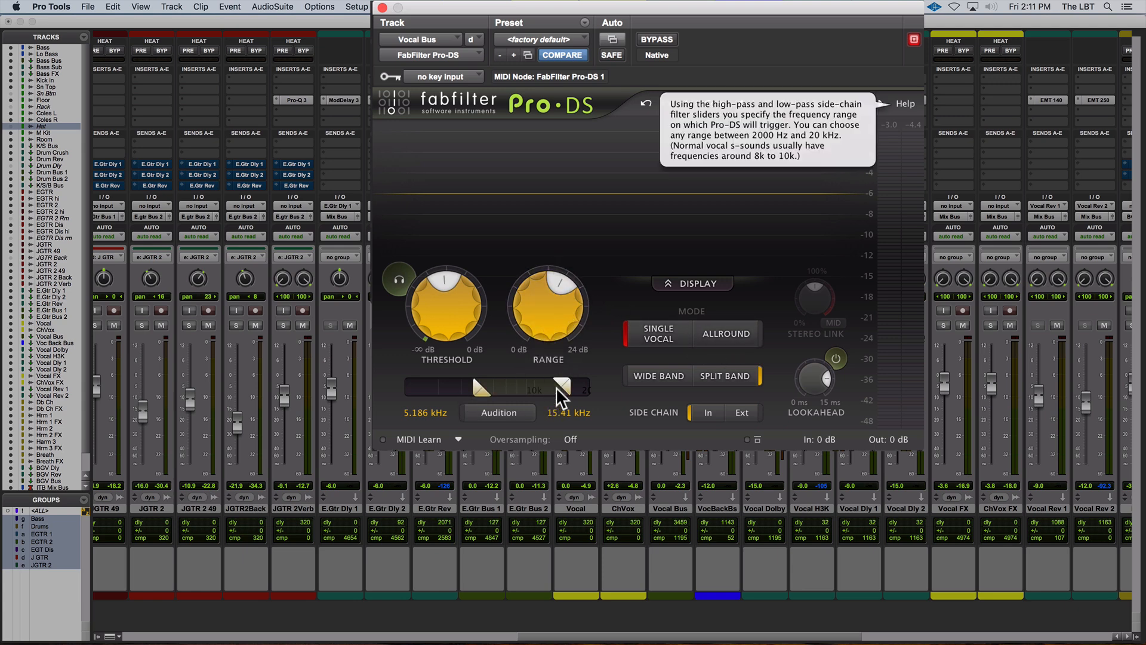
- Compare the Pro-DS Allround mode with Single Vocal and return to Single Vocal
{"action": "left_click", "coordinate": [741, 338]}
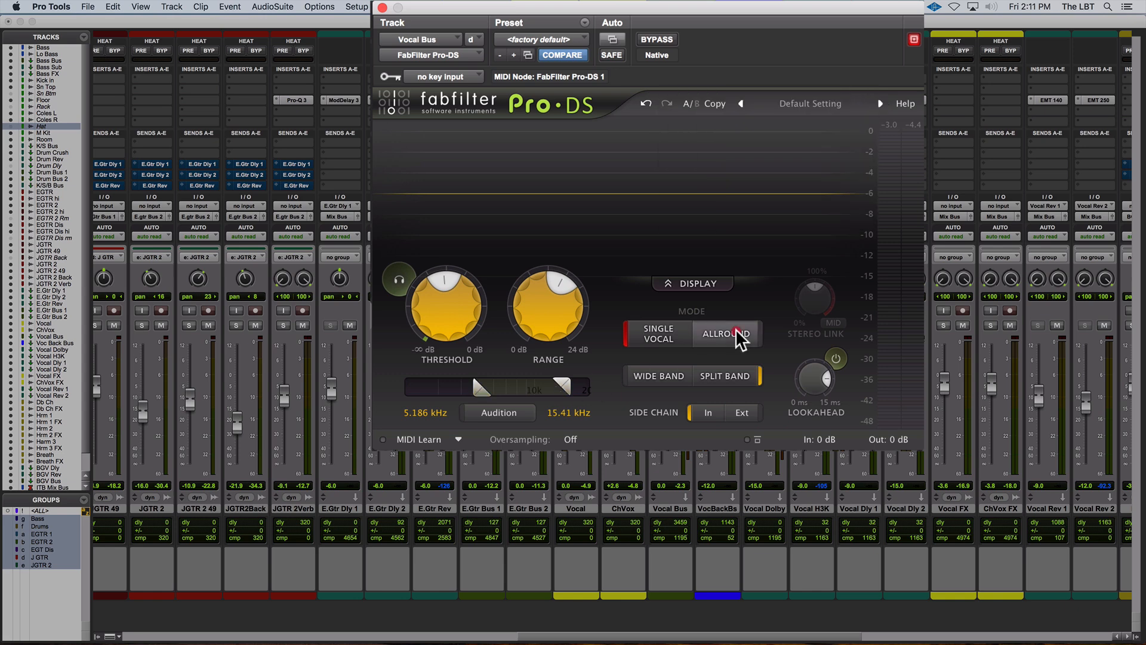
{"action": "left_click", "coordinate": [650, 332]}
{"action": "left_click", "coordinate": [742, 337]}
{"action": "left_click", "coordinate": [646, 334]}
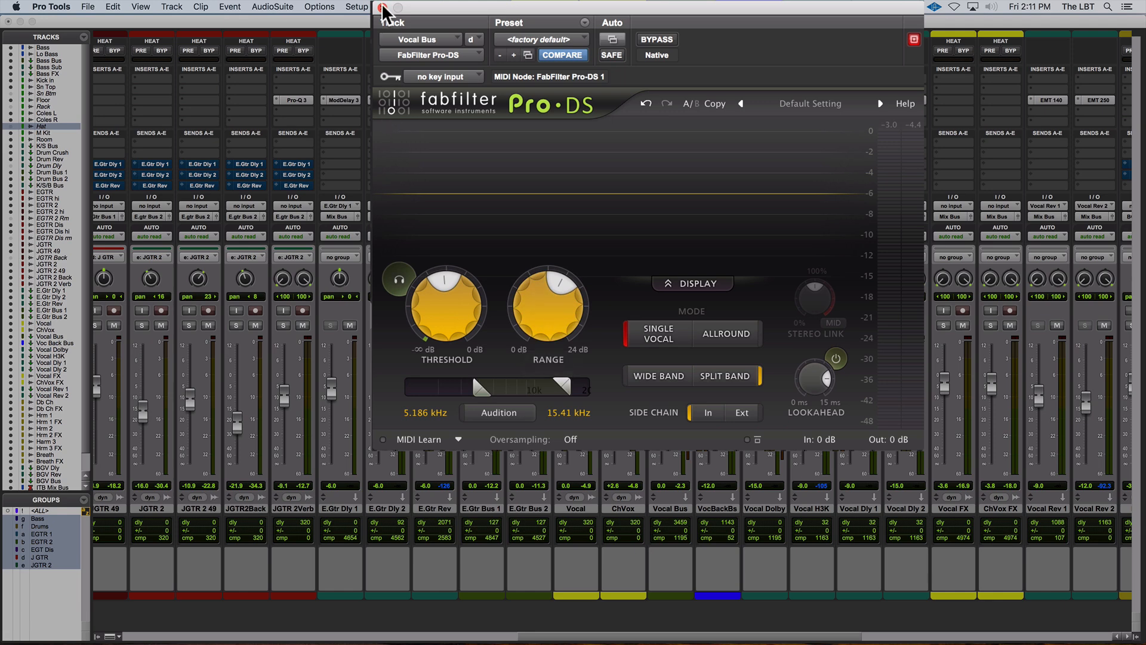
- Audition the Vocal Bus in playback with the Pro-DS bypassed and active, and close the de-esser
{"action": "key", "text": "space"}
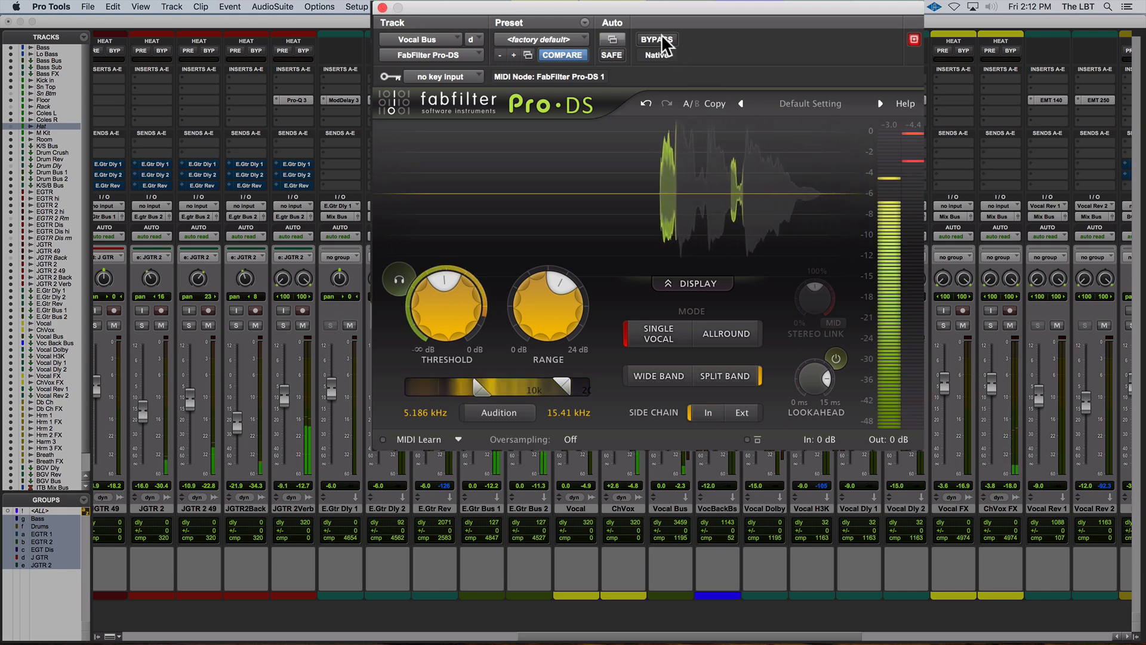
{"action": "left_click", "coordinate": [658, 39]}
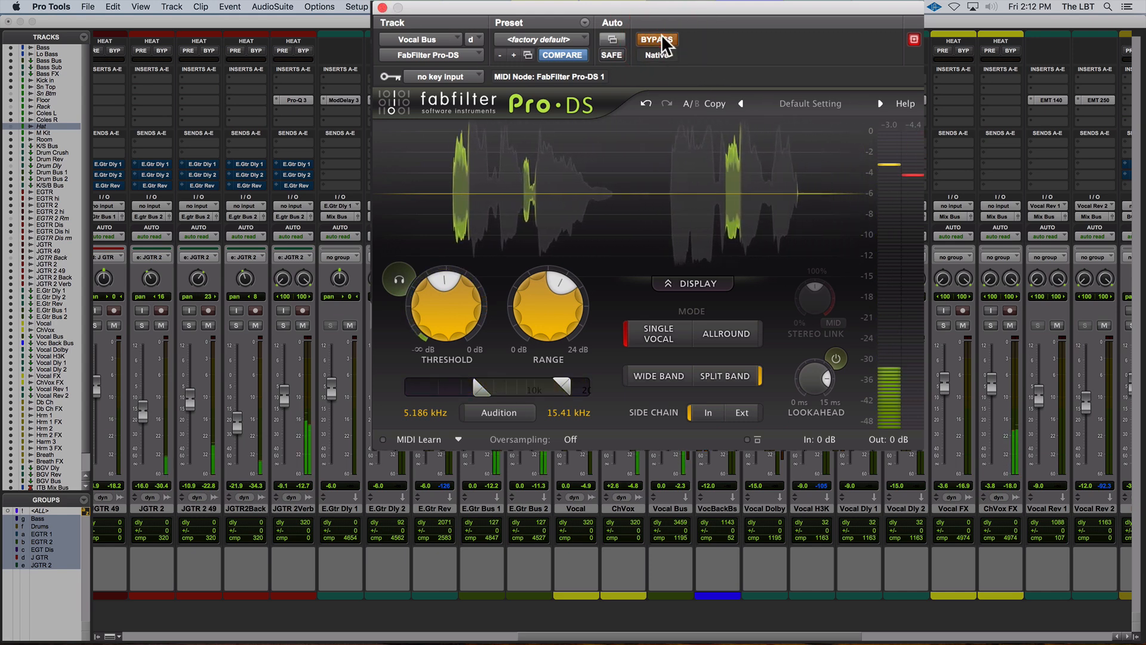
{"action": "left_click", "coordinate": [659, 40]}
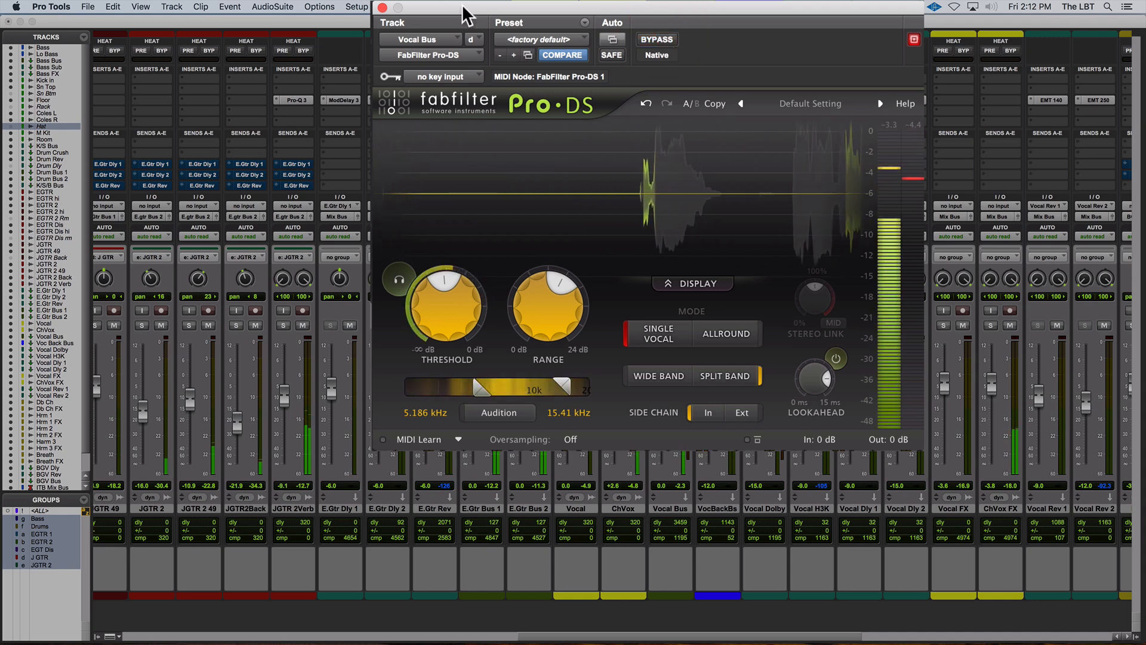
{"action": "left_click", "coordinate": [382, 8]}
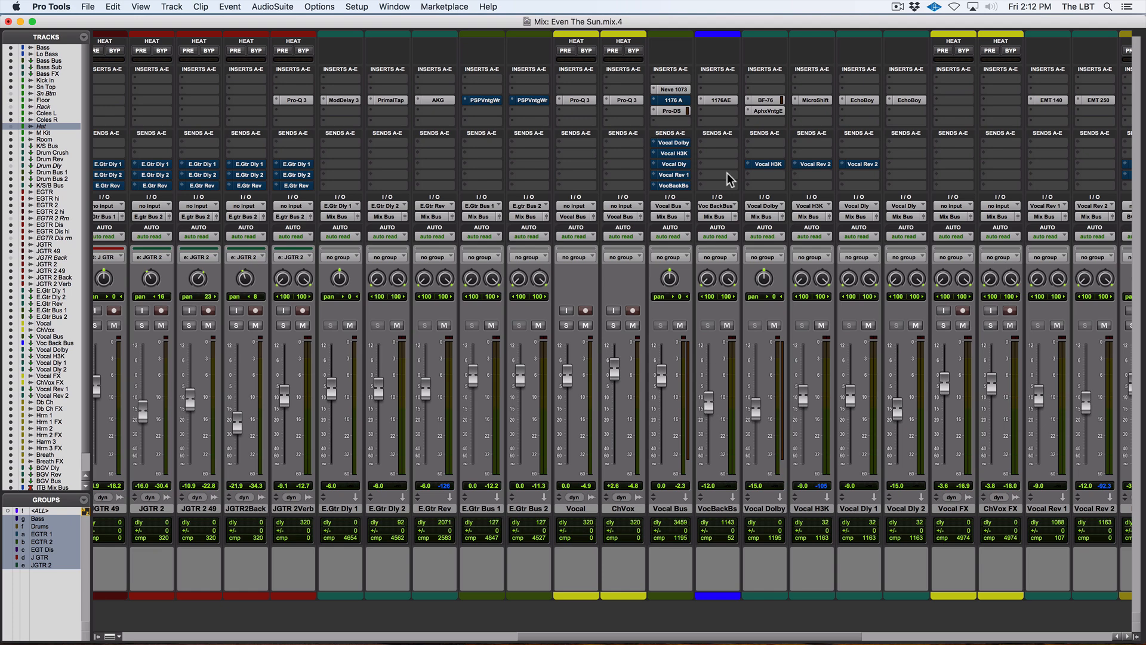
- Open the bypassed 1176 compressor on the Vocal Bus, activate it and raise its input to about 36
{"action": "left_click", "coordinate": [677, 101]}
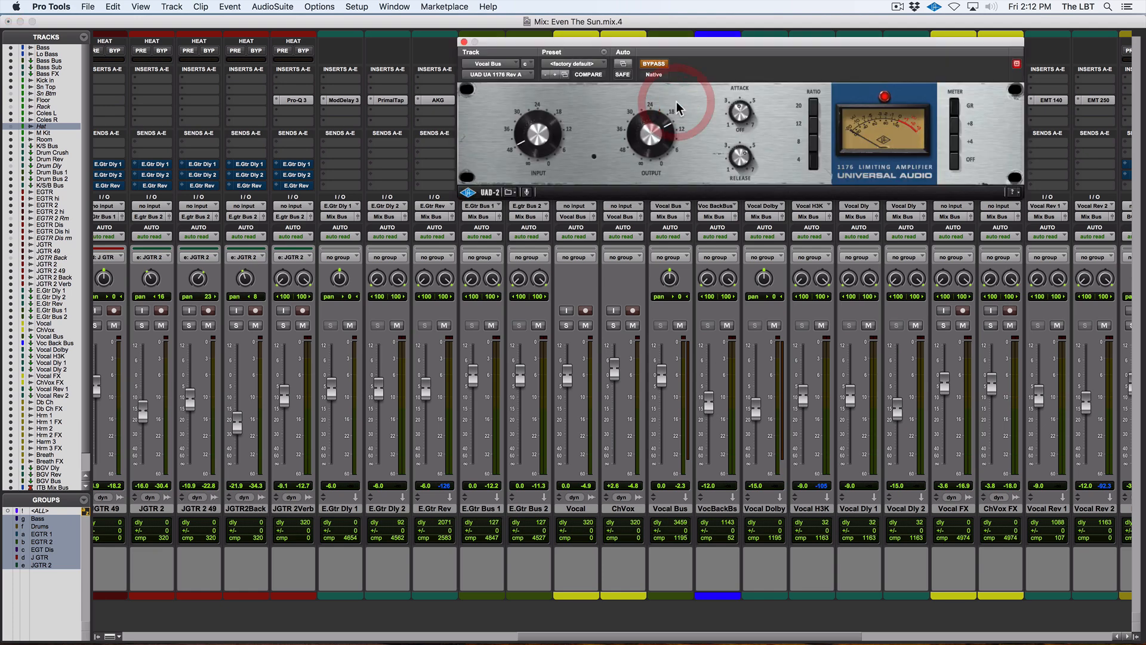
{"action": "left_click_drag", "start_coordinate": [667, 40], "coordinate": [551, 51]}
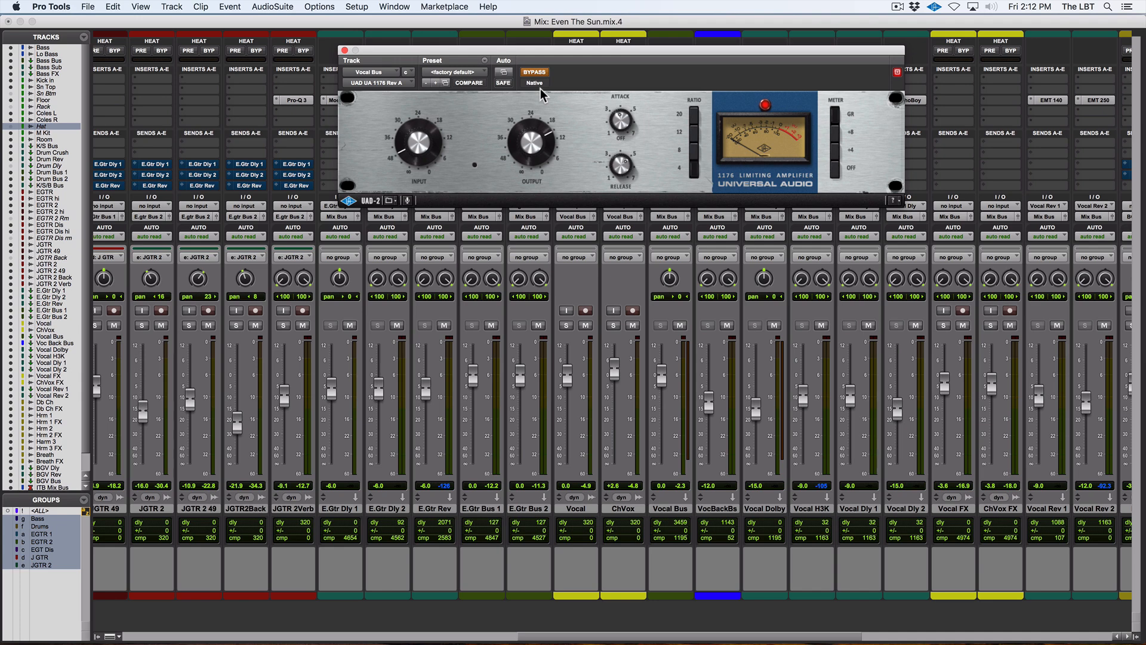
{"action": "left_click", "coordinate": [535, 72]}
{"action": "left_click", "coordinate": [501, 53]}
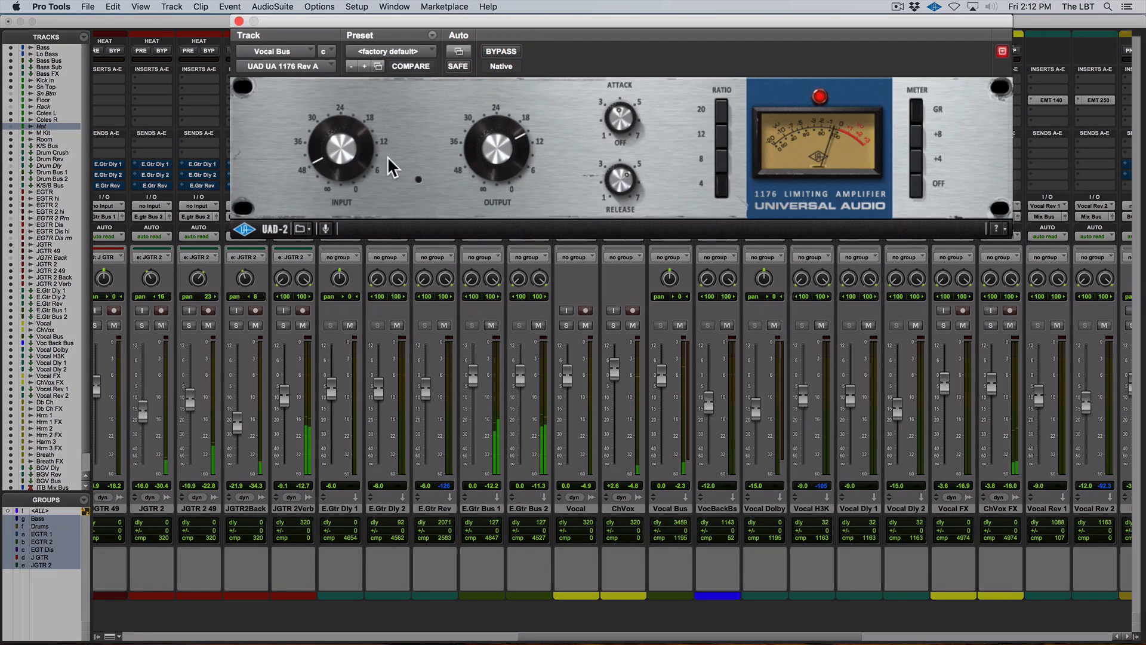
{"action": "left_click_drag", "start_coordinate": [359, 159], "coordinate": [365, 150]}
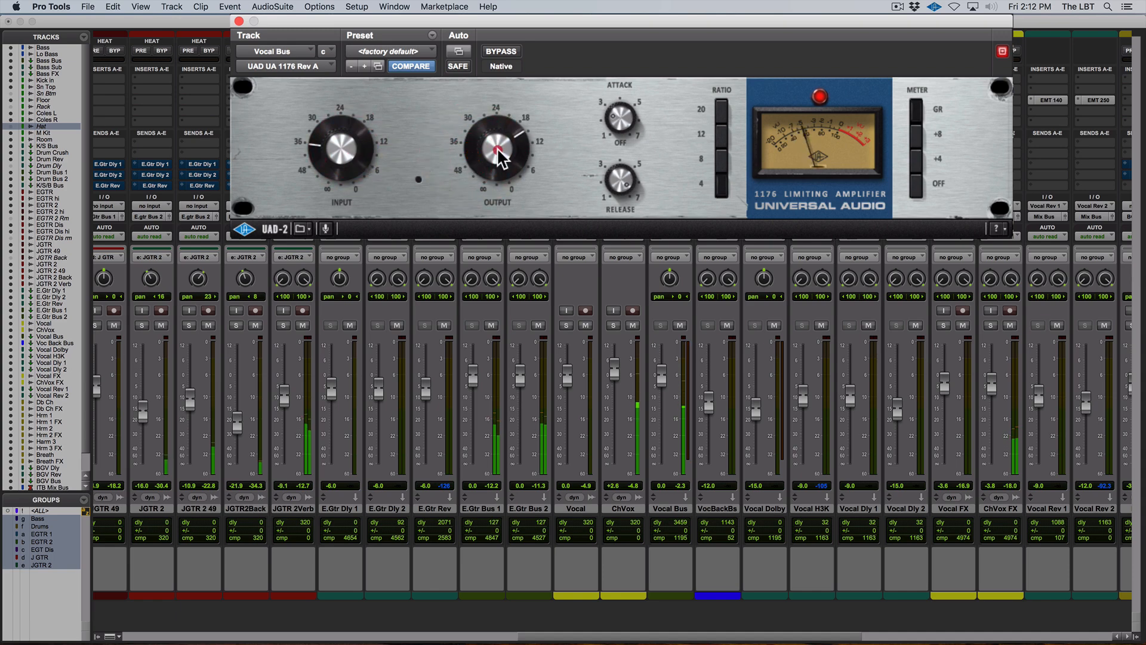
{"action": "left_click", "coordinate": [620, 173]}
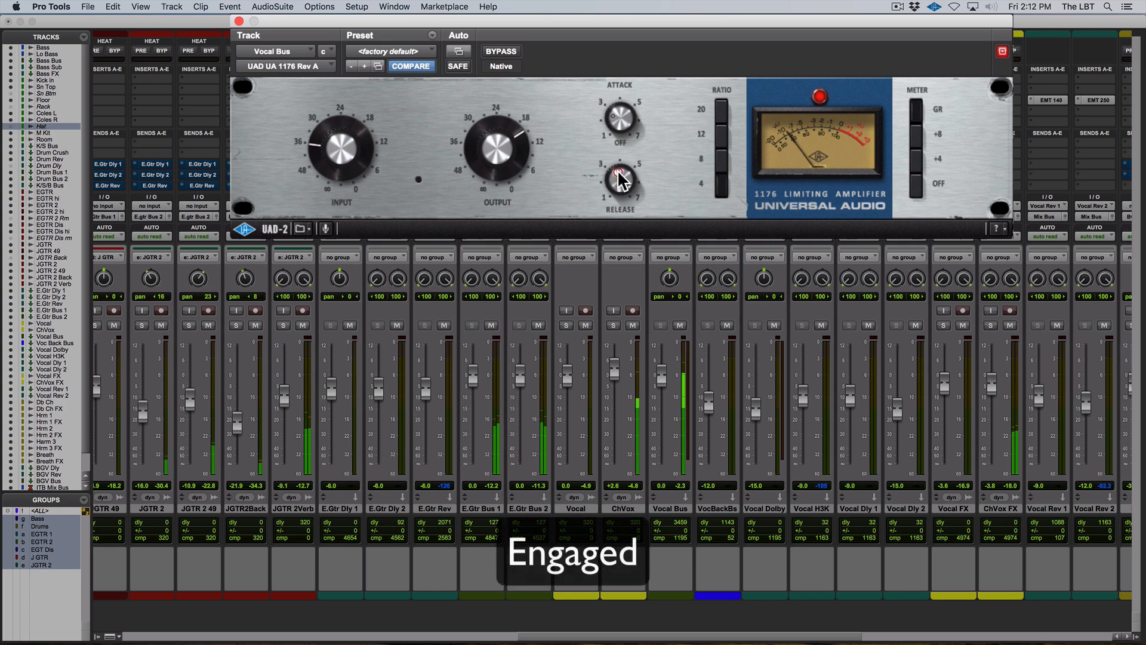
- Compare the Vocal Bus with the 1176 bypassed and engaged, leave it engaged and close the compressor
{"action": "left_click", "coordinate": [501, 52]}
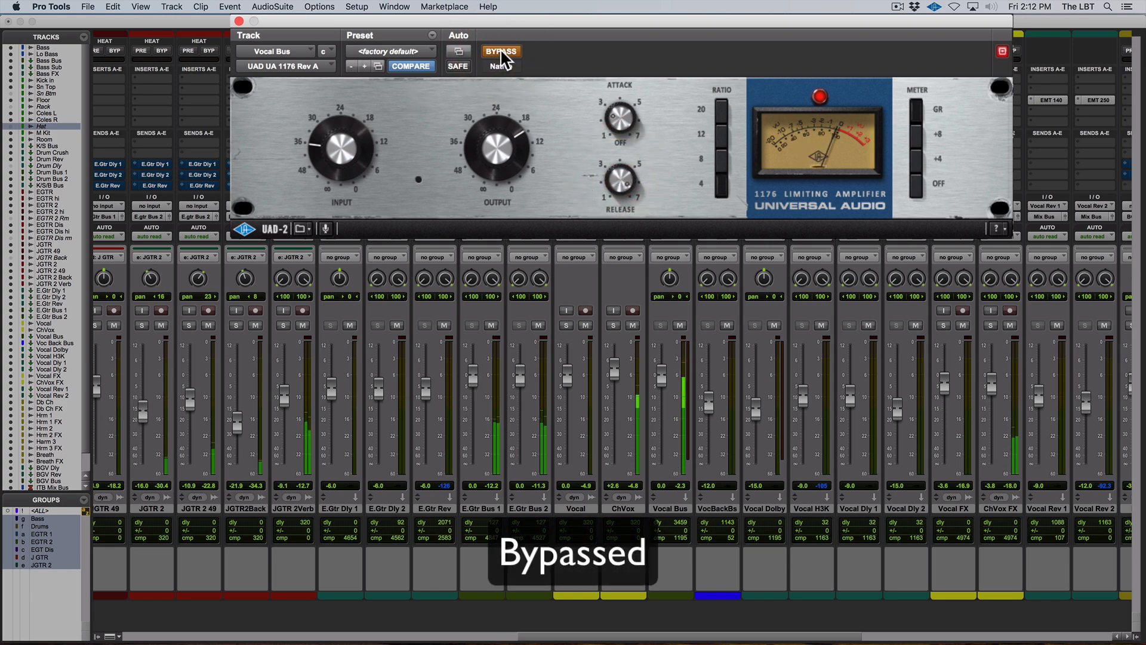
{"action": "left_click", "coordinate": [501, 52]}
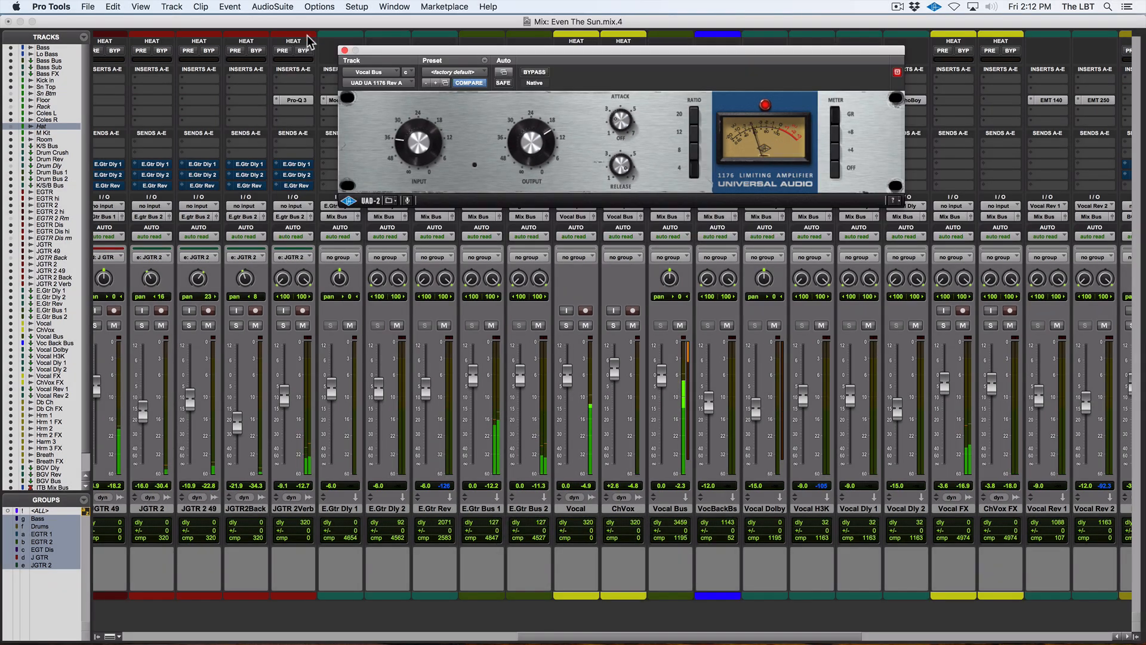
{"action": "left_click", "coordinate": [345, 51]}
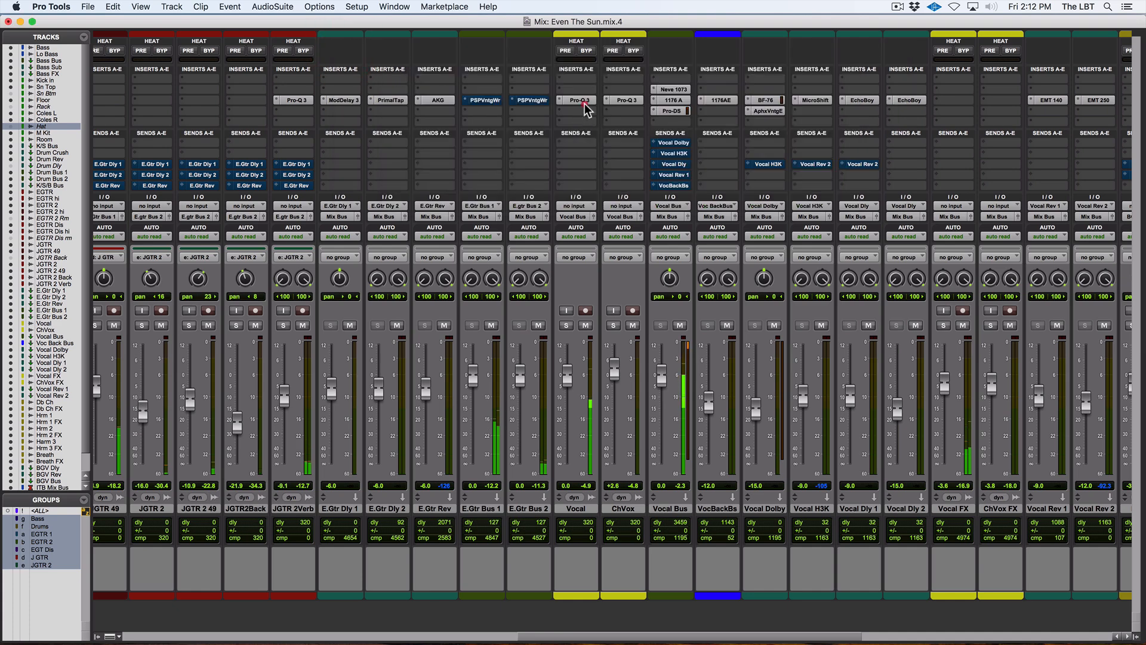
- Move the bell cut in the Vocal track's Pro-Q 3 to about 627 Hz at -0.78 dB and close the EQ
{"action": "left_click", "coordinate": [585, 102]}
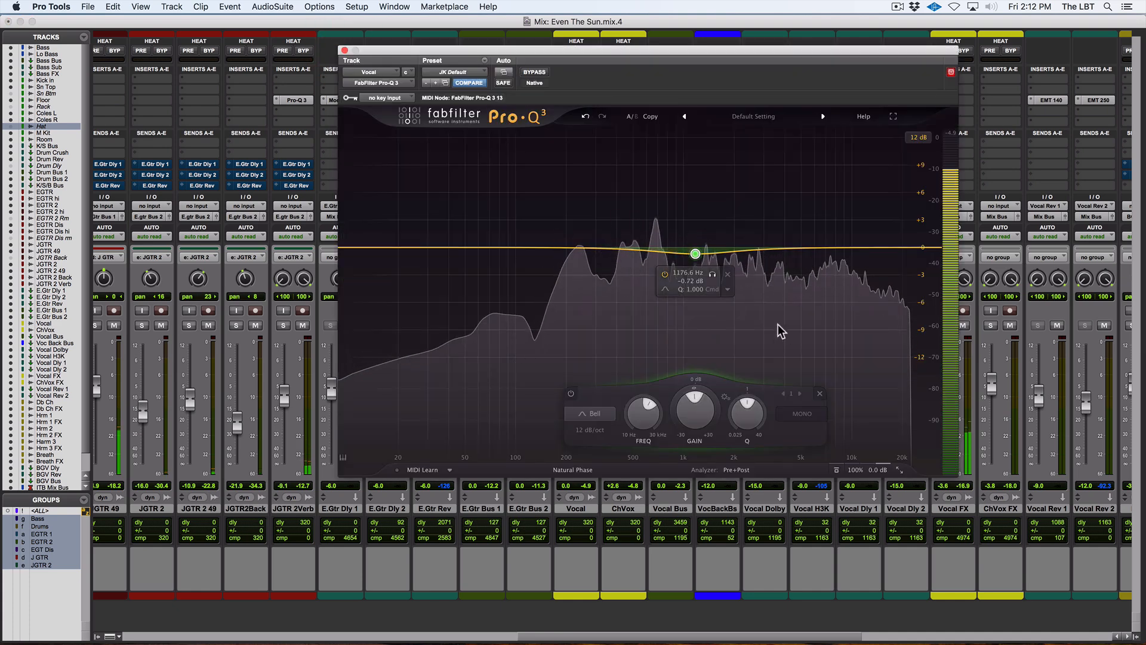
{"action": "left_click_drag", "start_coordinate": [692, 251], "coordinate": [649, 255]}
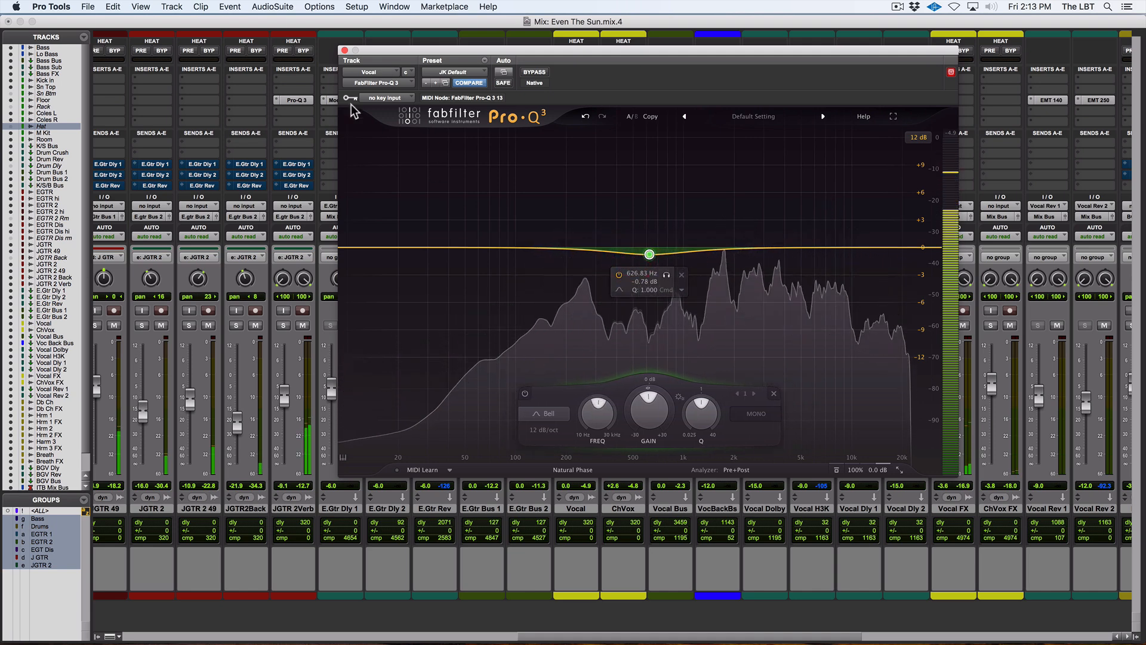
{"action": "left_click", "coordinate": [345, 50]}
{"action": "left_click", "coordinate": [570, 102]}
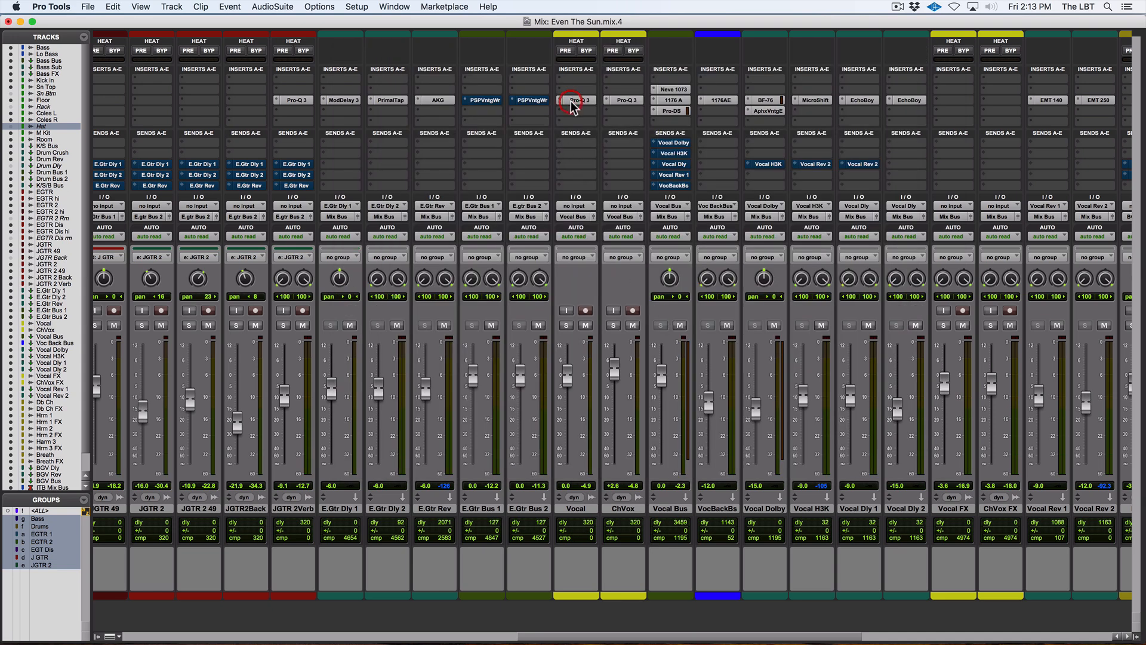
{"action": "left_click_drag", "start_coordinate": [549, 46], "coordinate": [312, 50]}
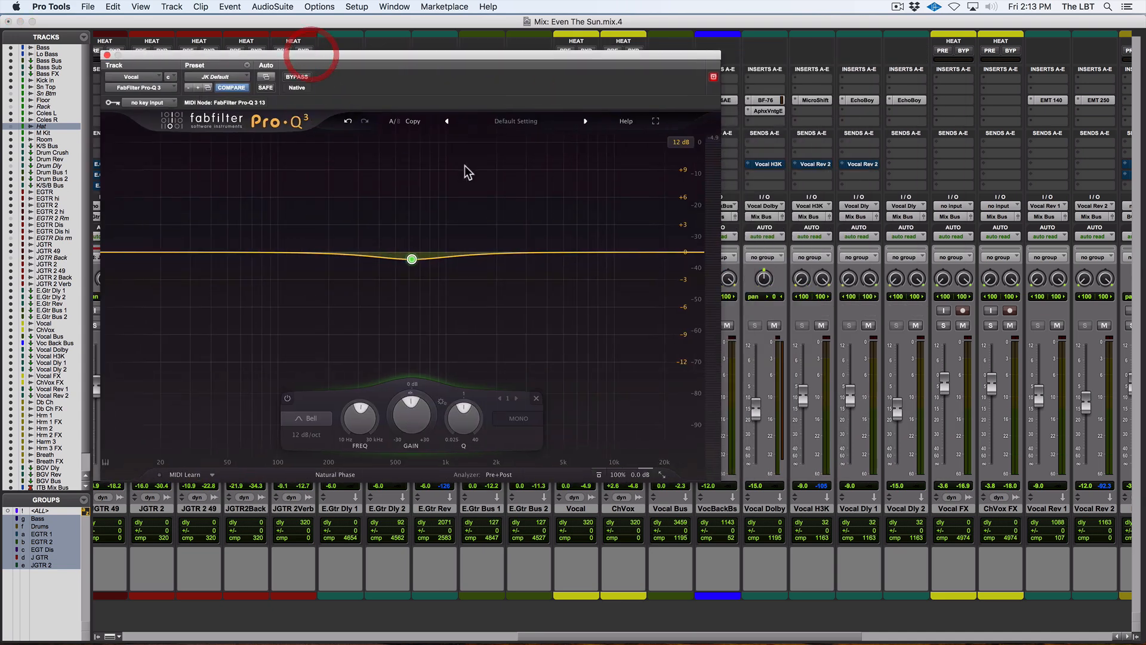
{"action": "left_click", "coordinate": [107, 56]}
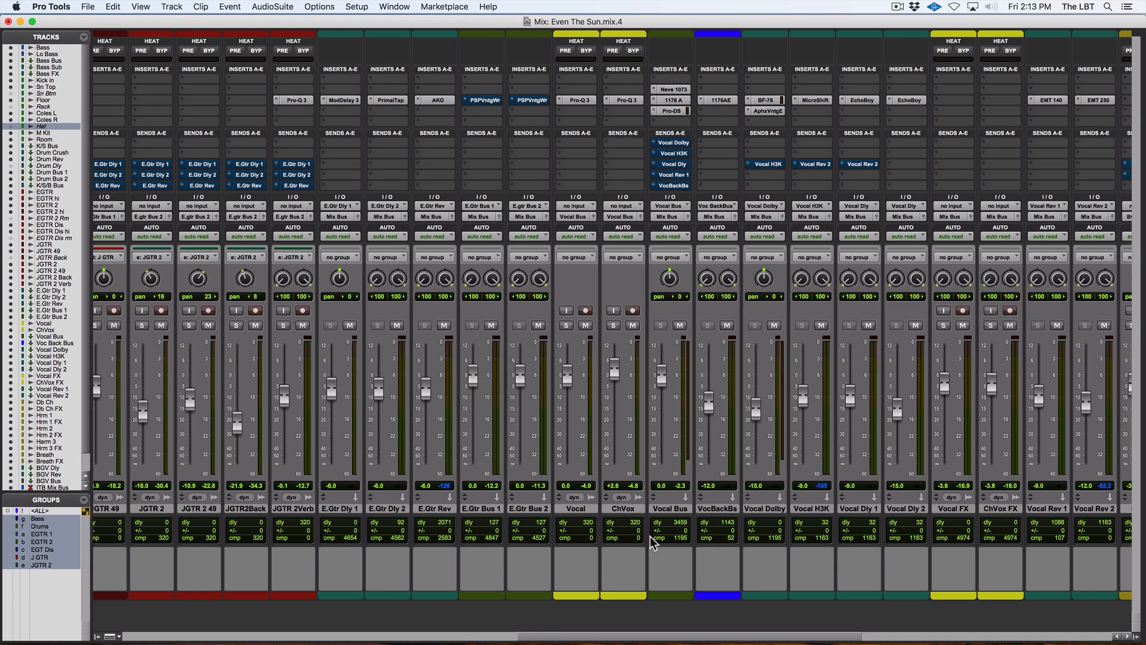
- Audition the lead vocal in verse 1 and verse 2 from the Vocal track's timeline and return to the mixer
{"action": "key", "text": "space"}
{"action": "key", "text": "super+equal"}
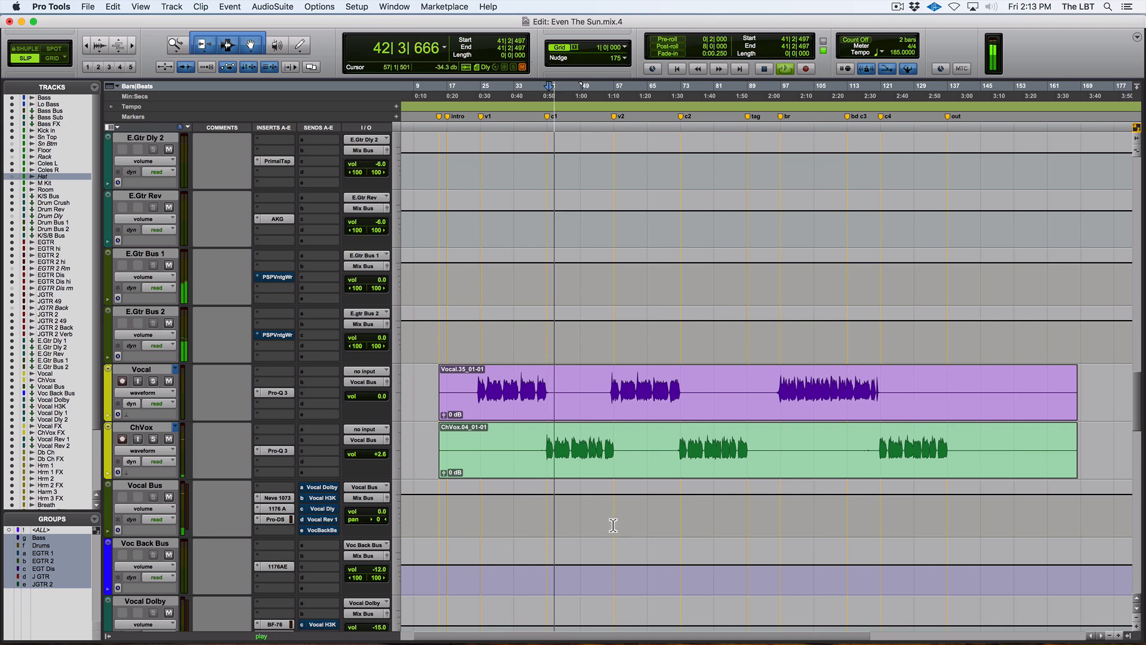
{"action": "left_click", "coordinate": [483, 377]}
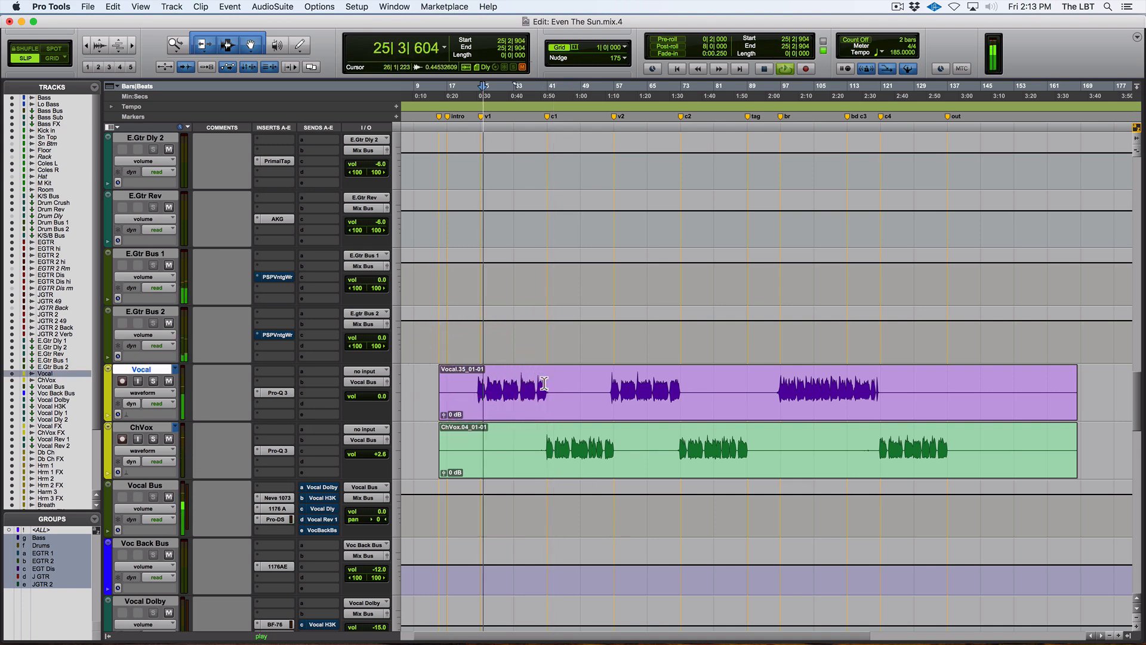
{"action": "left_click", "coordinate": [629, 383]}
{"action": "key", "text": "space"}
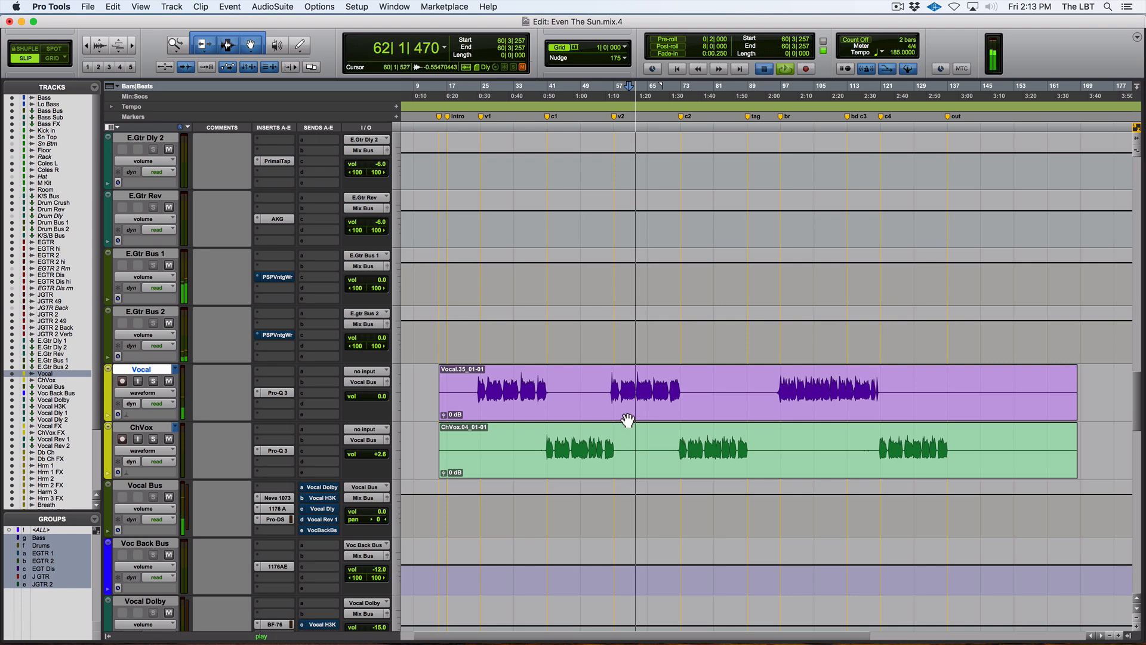
{"action": "key", "text": "space"}
{"action": "key", "text": "super+equal"}
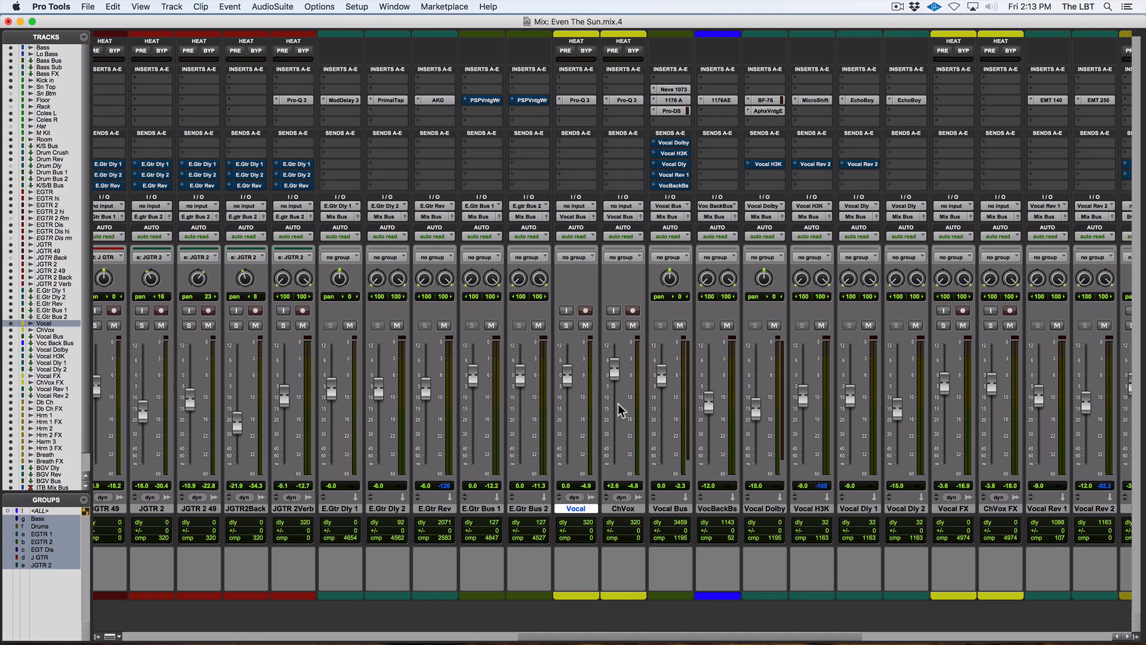
- Insert Decapitator (mono) below the Pro-Q 3 on the ChVox track
{"action": "left_click", "coordinate": [606, 111]}
{"action": "key", "text": "Escape"}
{"action": "left_click", "coordinate": [609, 114]}
{"action": "type", "text": "deca"}
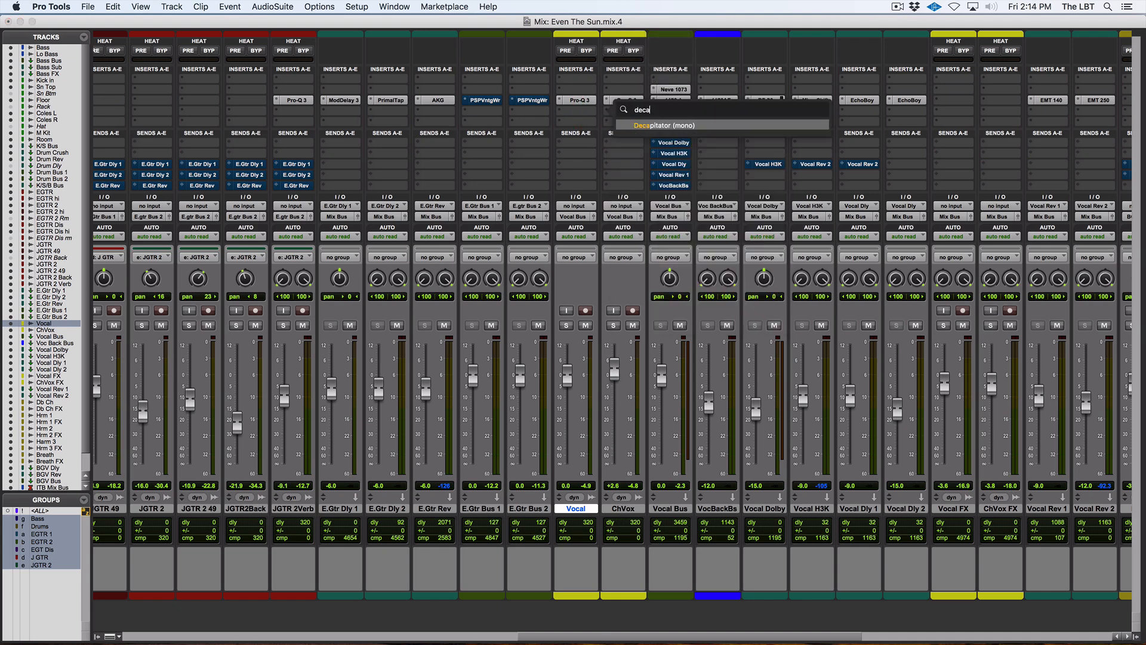
{"action": "left_click", "coordinate": [645, 126]}
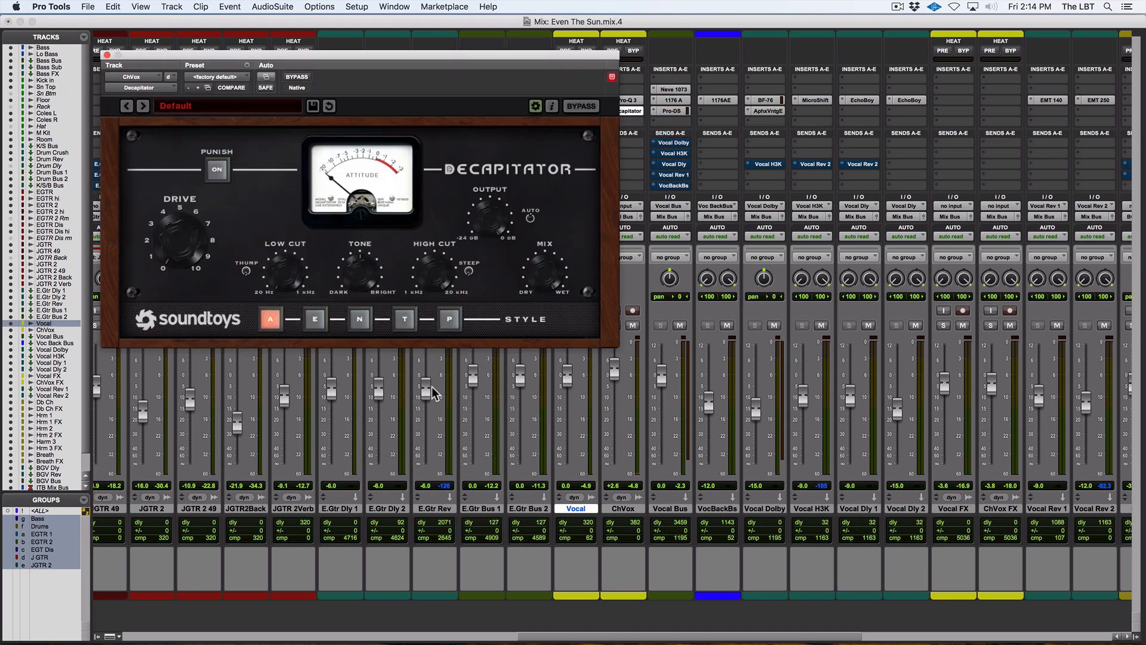
- Play ChVox from the first chorus and raise the Decapitator's drive to about 3
{"action": "key", "text": "space"}
{"action": "key", "text": "super+equal"}
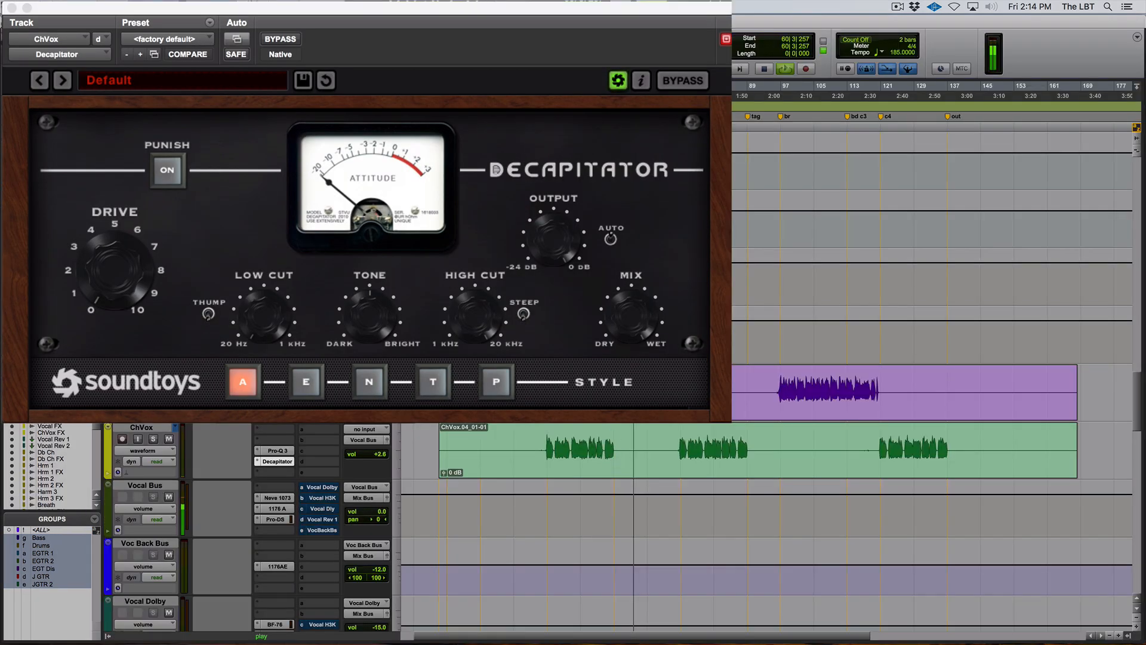
{"action": "left_click", "coordinate": [562, 441]}
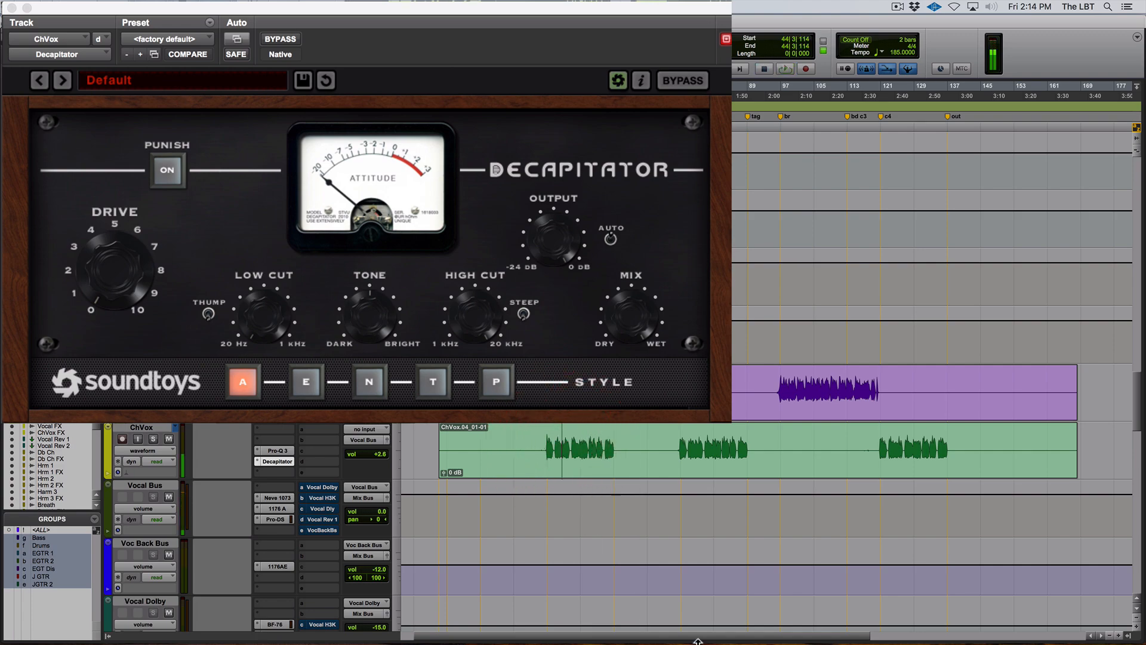
{"action": "key", "text": "super+equal"}
{"action": "left_click_drag", "start_coordinate": [107, 275], "coordinate": [133, 248]}
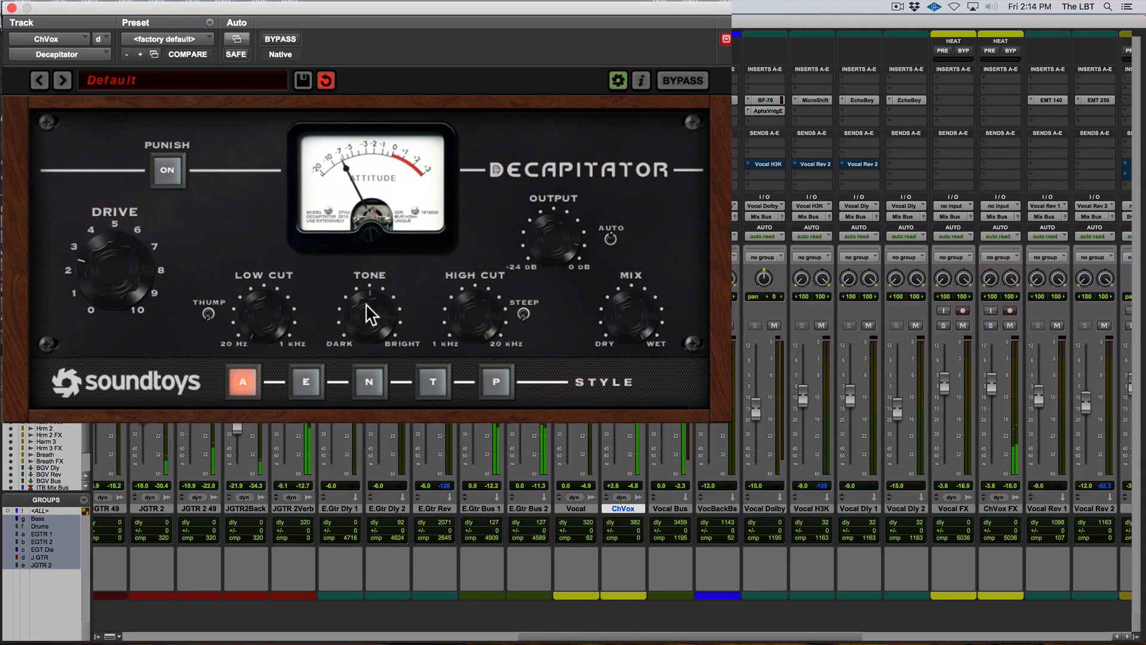
{"action": "left_click_drag", "start_coordinate": [366, 305], "coordinate": [362, 311]}
{"action": "left_click_drag", "start_coordinate": [104, 286], "coordinate": [102, 279]}
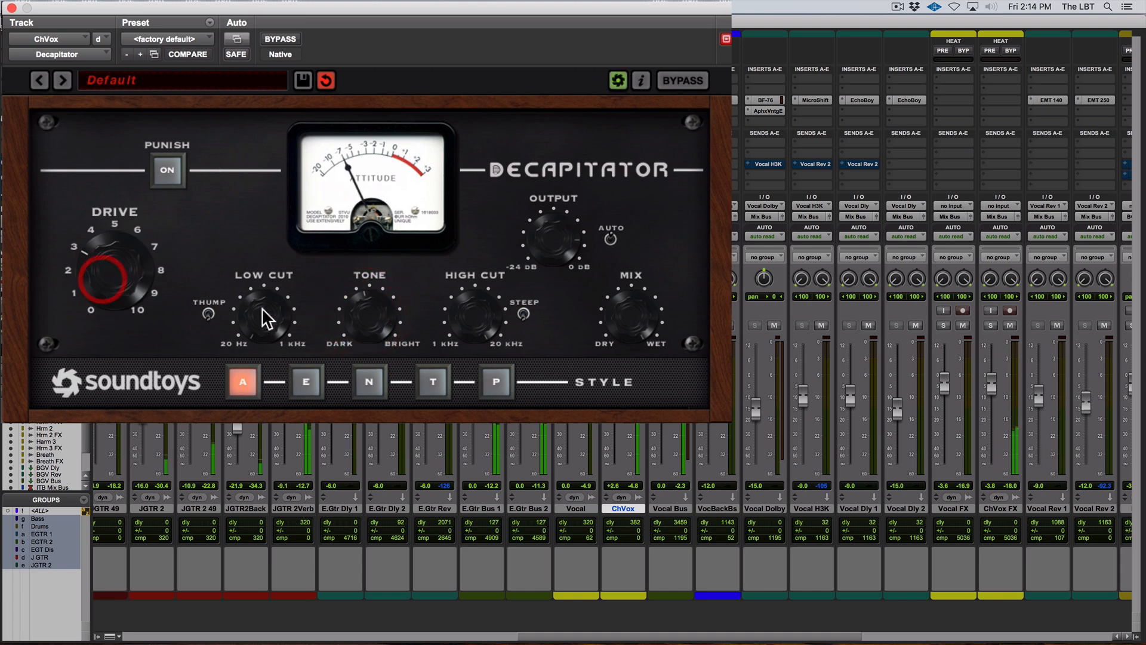
- Darken the Decapitator's tone slightly, check its output controls and compare ChVox with the effect bypassed and active
{"action": "left_click", "coordinate": [359, 316]}
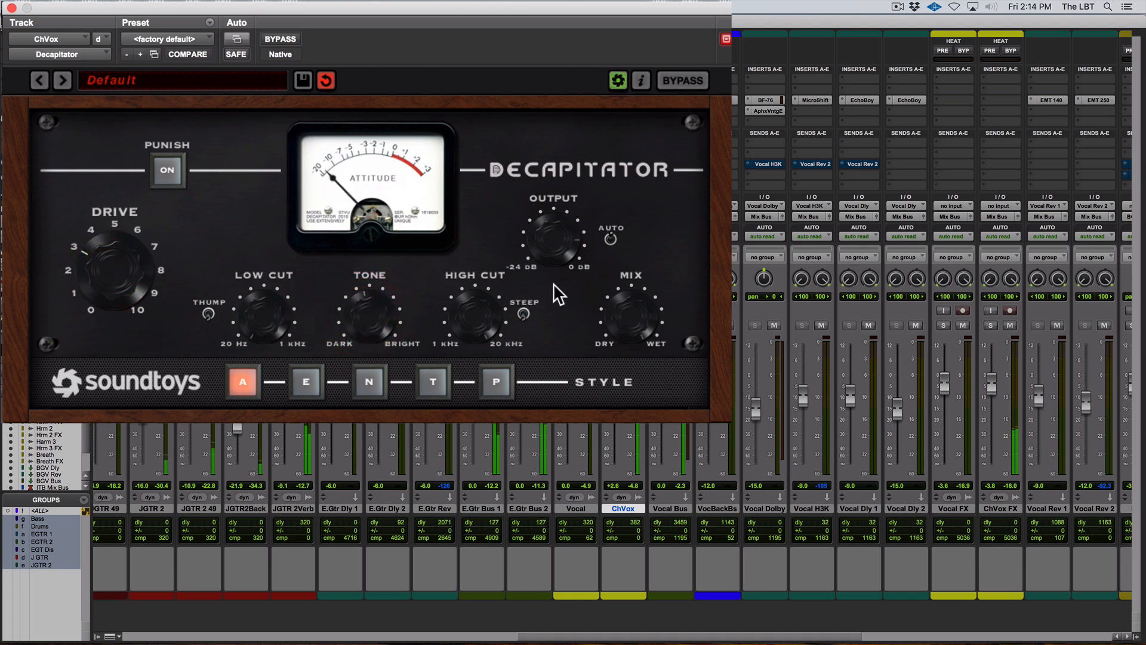
{"action": "left_click", "coordinate": [611, 240]}
{"action": "left_click", "coordinate": [560, 243]}
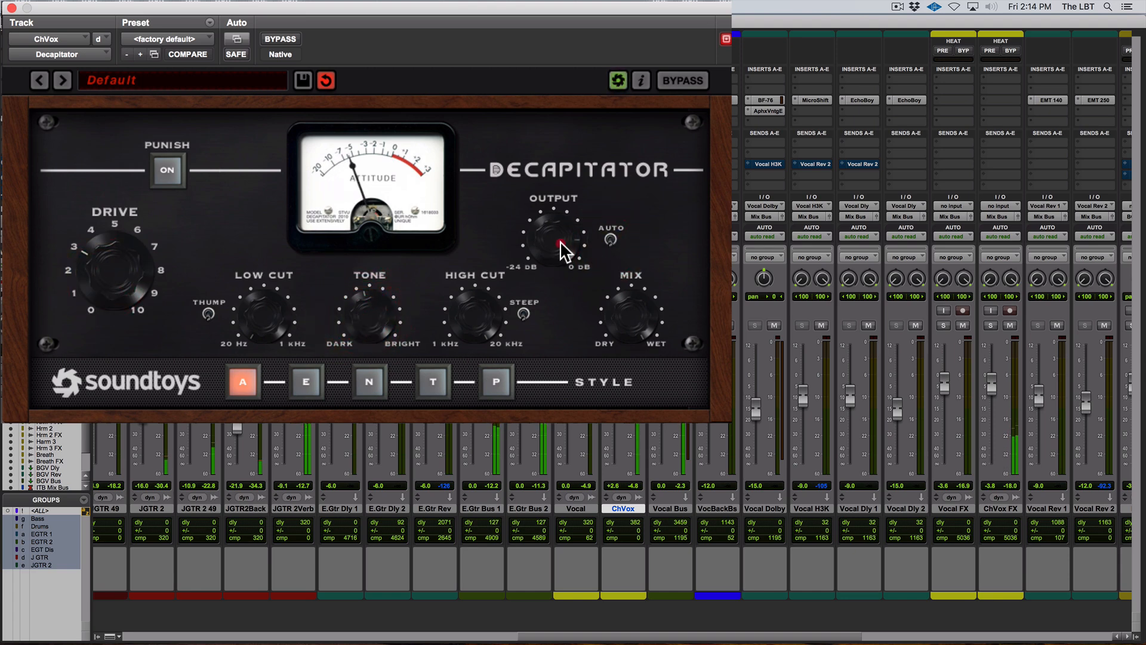
{"action": "left_click", "coordinate": [265, 35]}
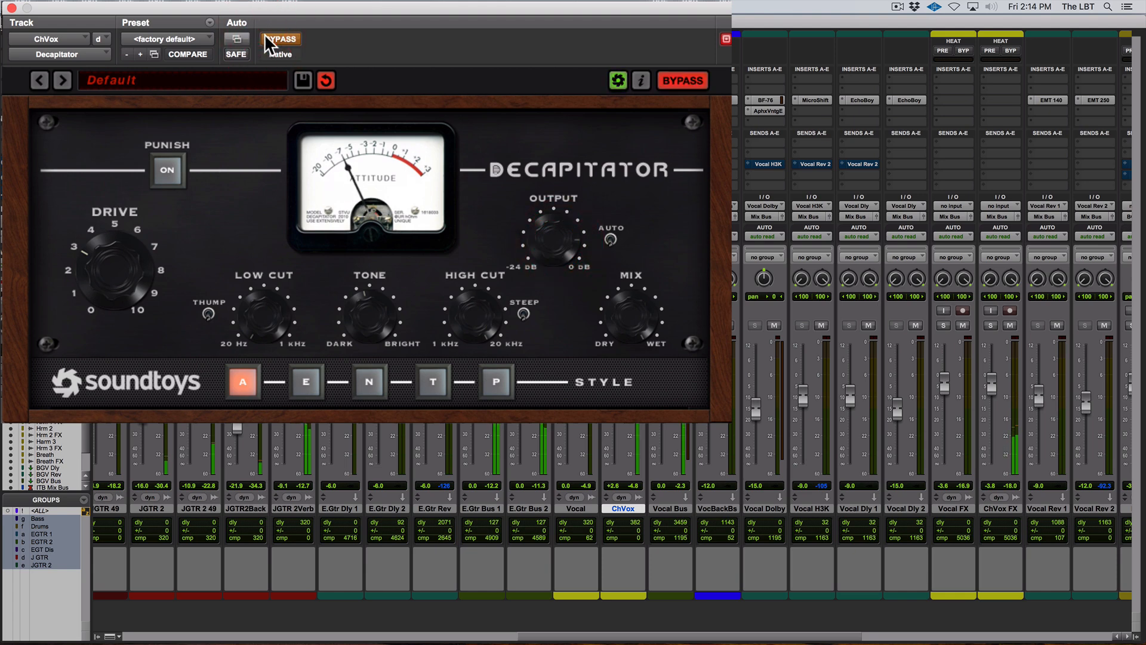
{"action": "left_click", "coordinate": [264, 37]}
- Fine-tune the Decapitator's drive and tone, compare ChVox bypassed and active, and close the plug-in with it active
{"action": "left_click_drag", "start_coordinate": [133, 256], "coordinate": [109, 254]}
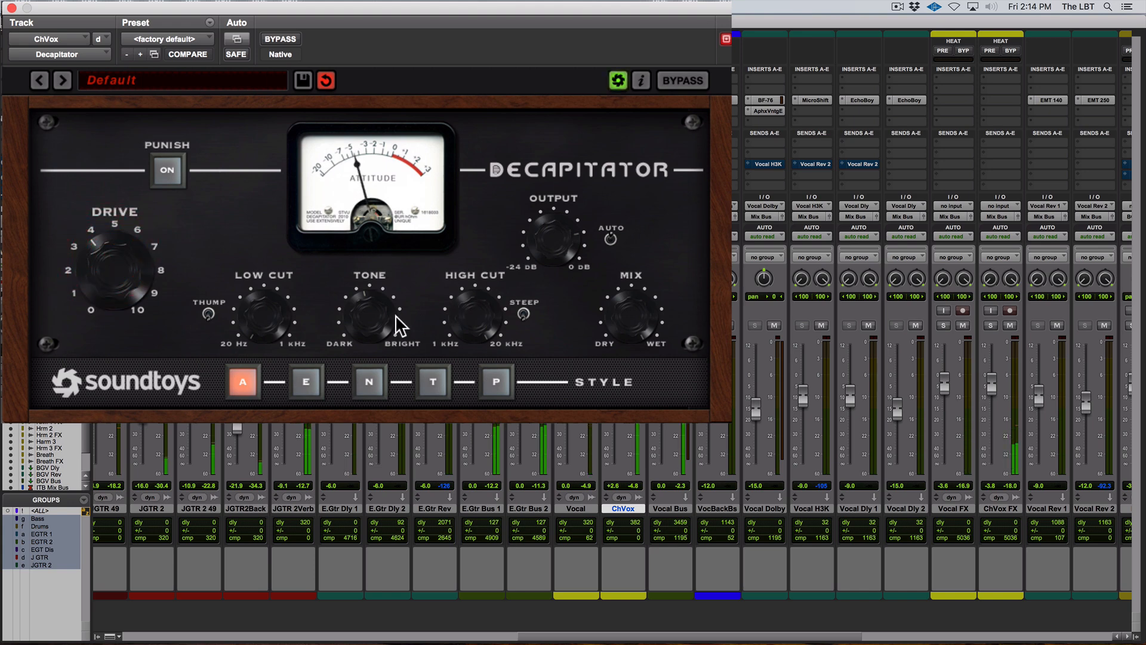
{"action": "left_click_drag", "start_coordinate": [391, 314], "coordinate": [392, 311]}
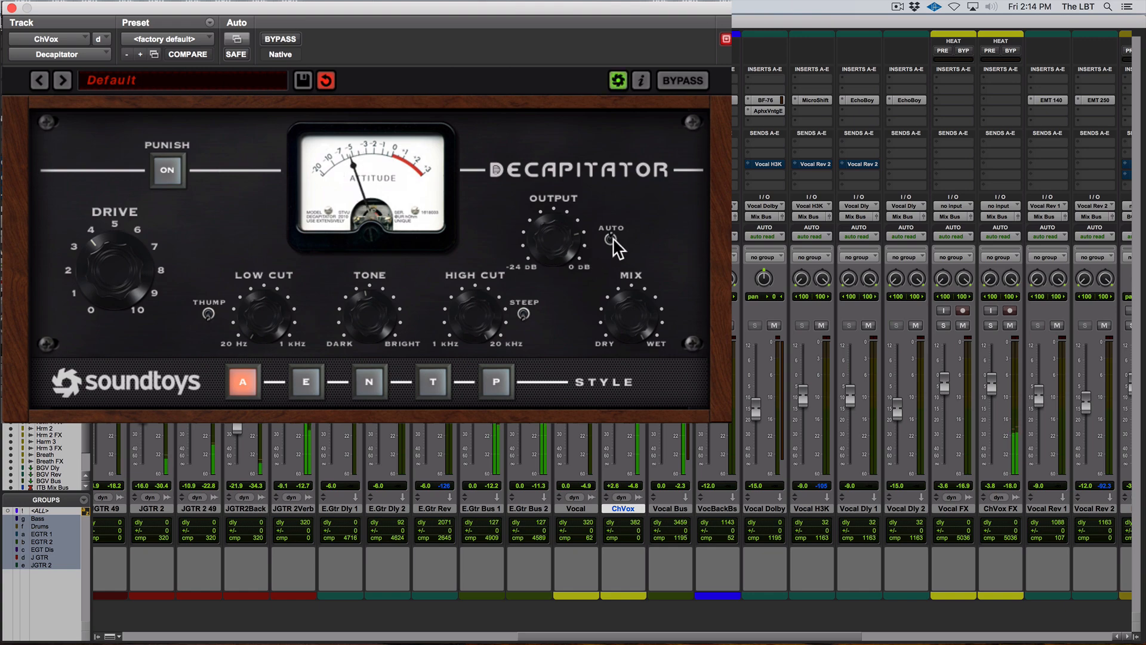
{"action": "left_click", "coordinate": [280, 38]}
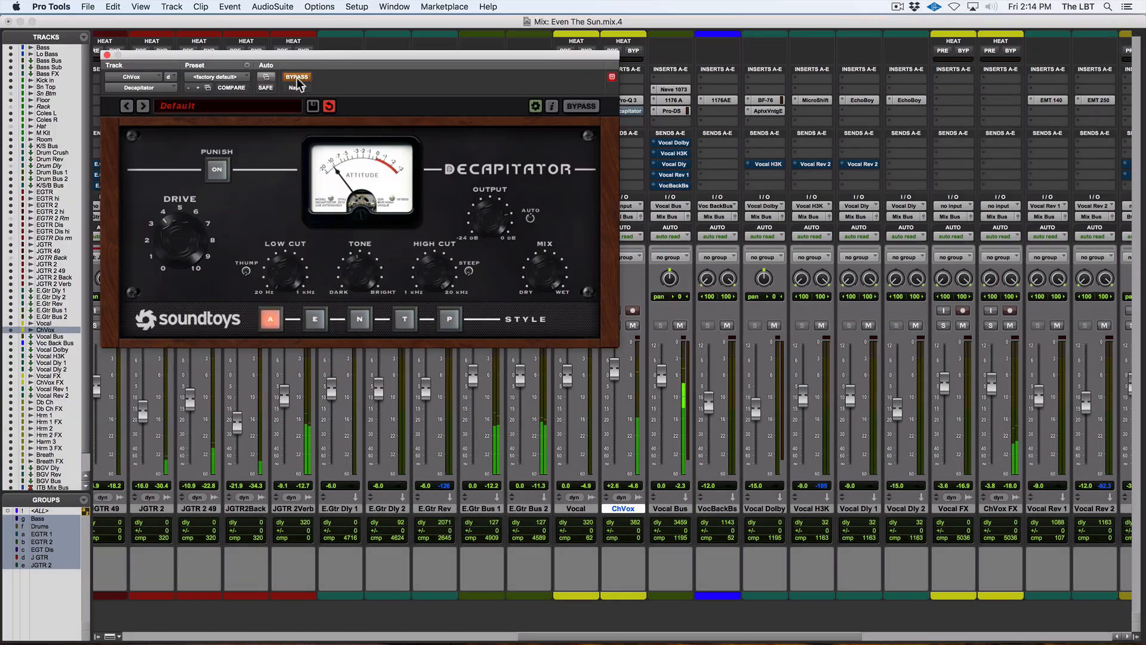
{"action": "left_click", "coordinate": [279, 40]}
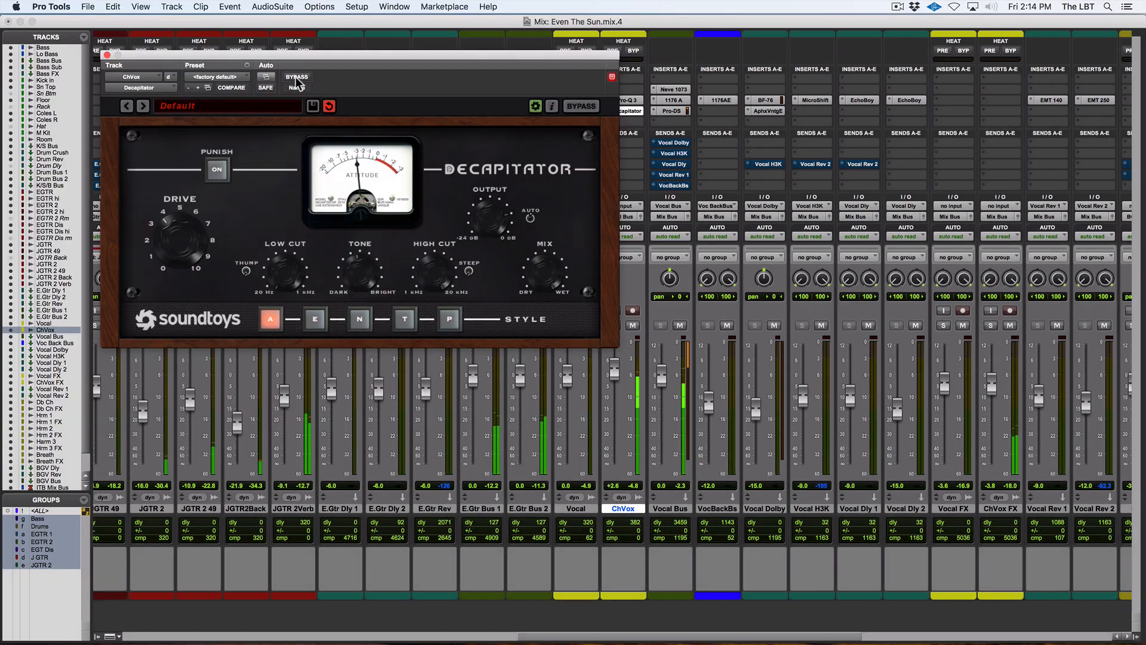
{"action": "left_click", "coordinate": [107, 55]}
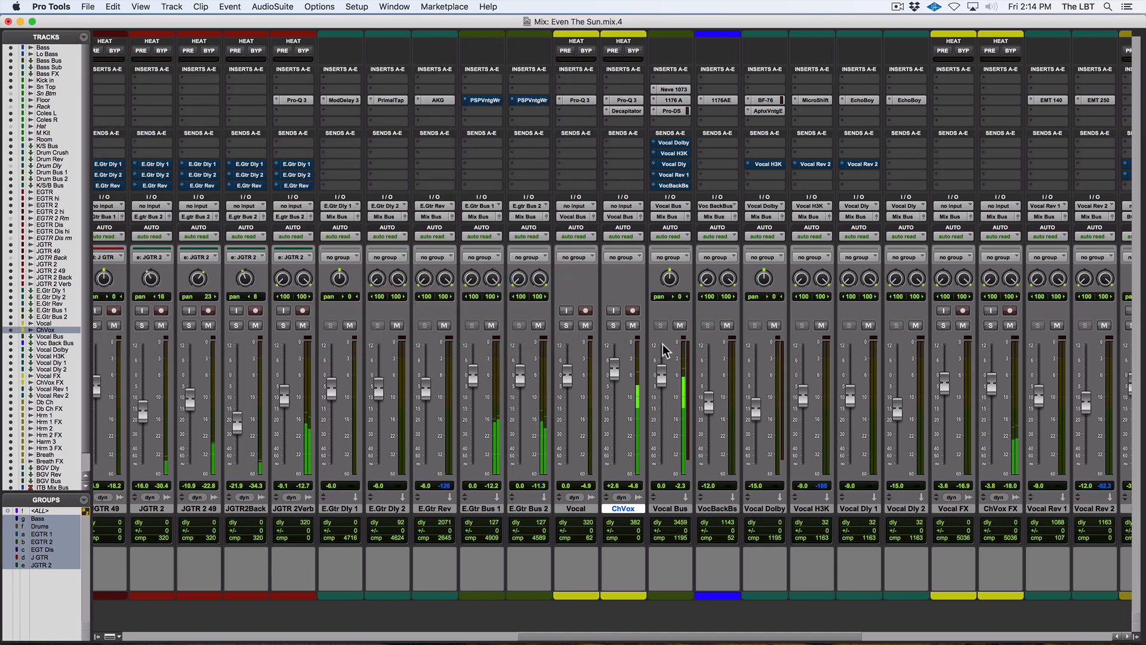
- Set the ChVox Pro-Q 3 low bell boost to 161.27 Hz at +1.37 dB and lower the ChVox fader to +1.4 dB
{"action": "left_click", "coordinate": [624, 101]}
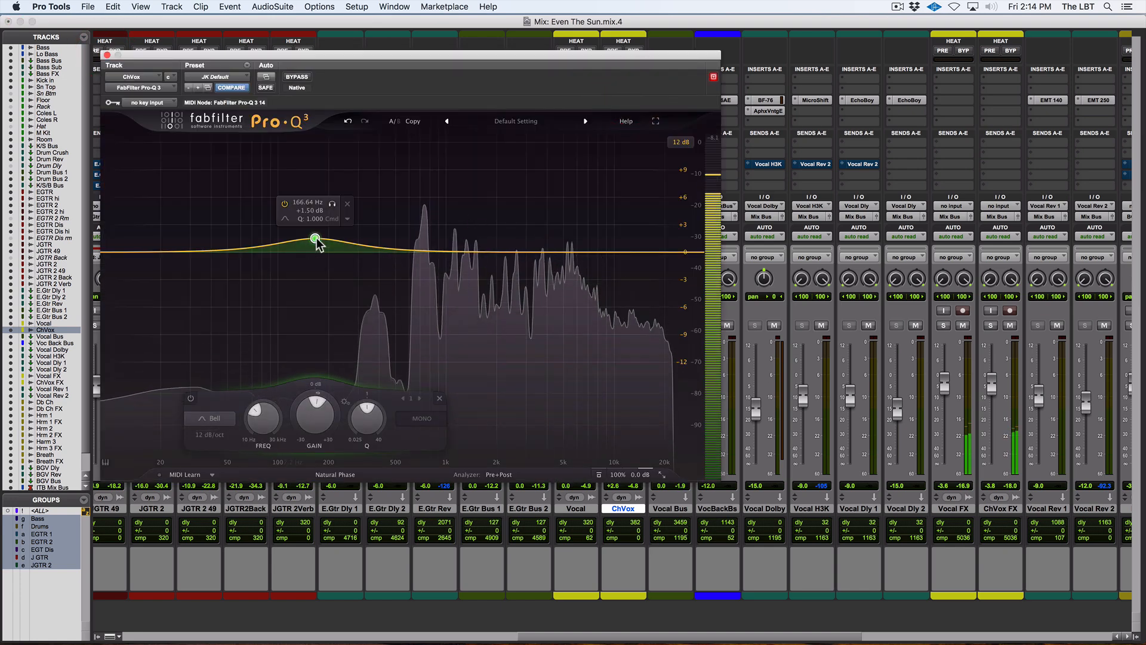
{"action": "left_click_drag", "start_coordinate": [316, 242], "coordinate": [312, 240]}
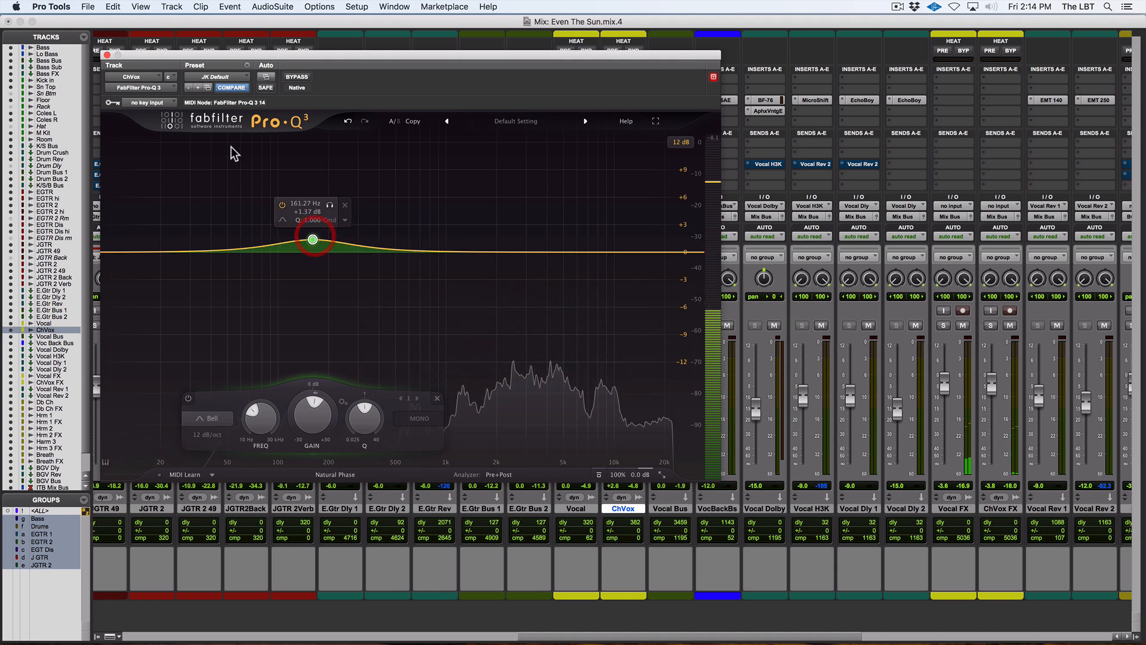
{"action": "left_click", "coordinate": [107, 55]}
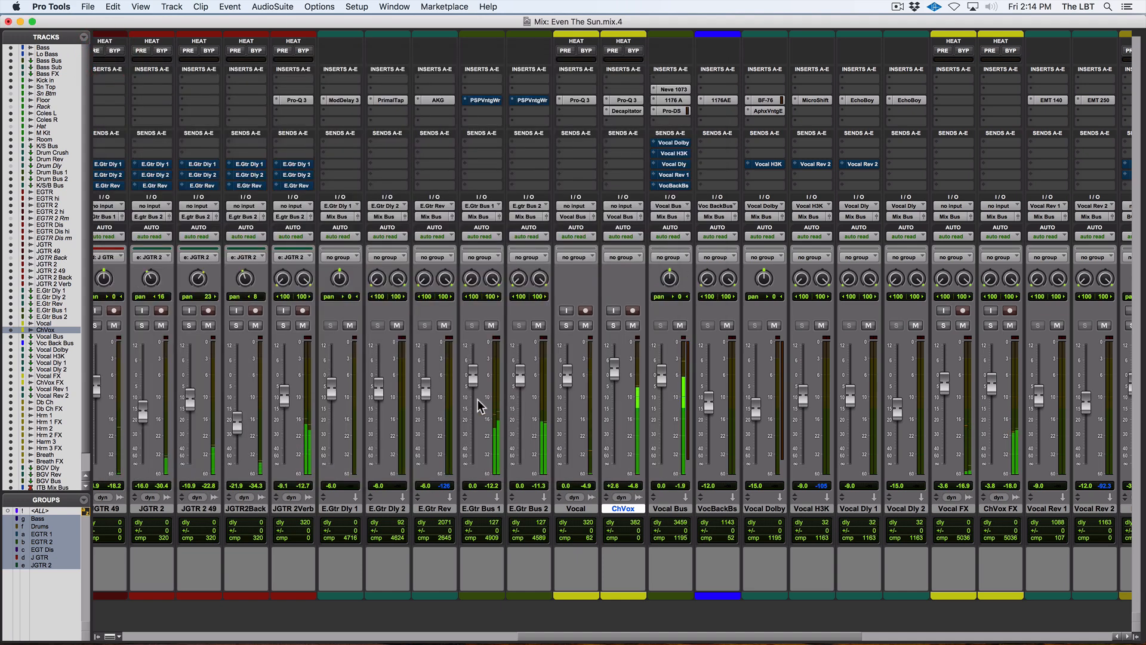
{"action": "left_click_drag", "start_coordinate": [614, 378], "coordinate": [613, 385]}
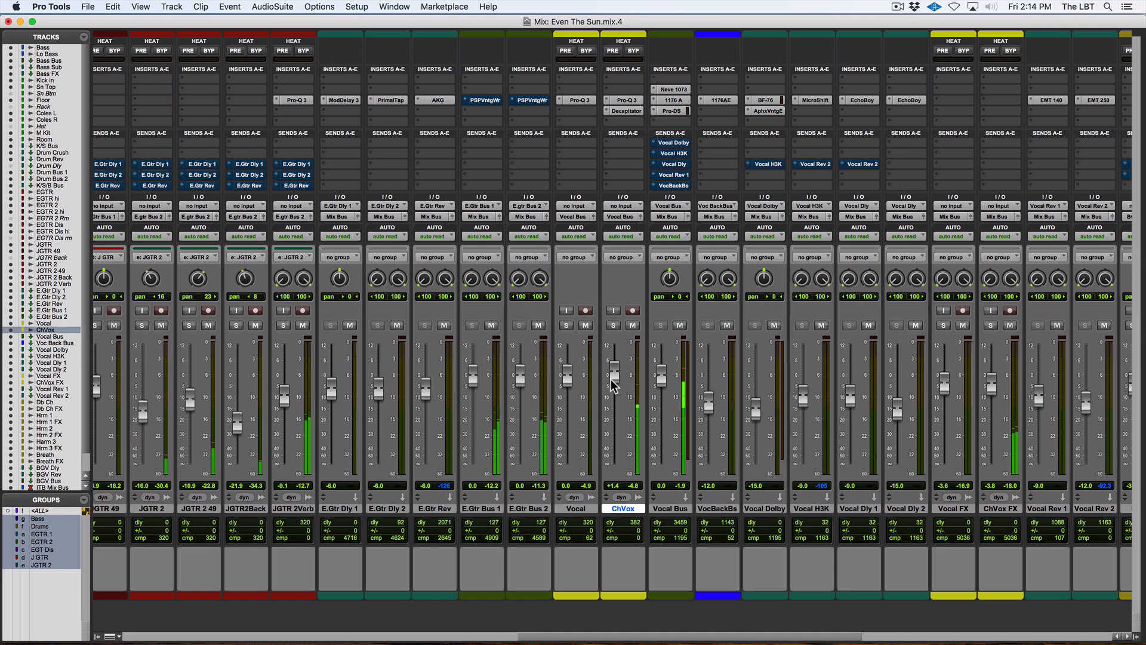
- Play the Vocal track from the second verse and open its Pro-Q 3 equalizer
{"action": "key", "text": "super+equal"}
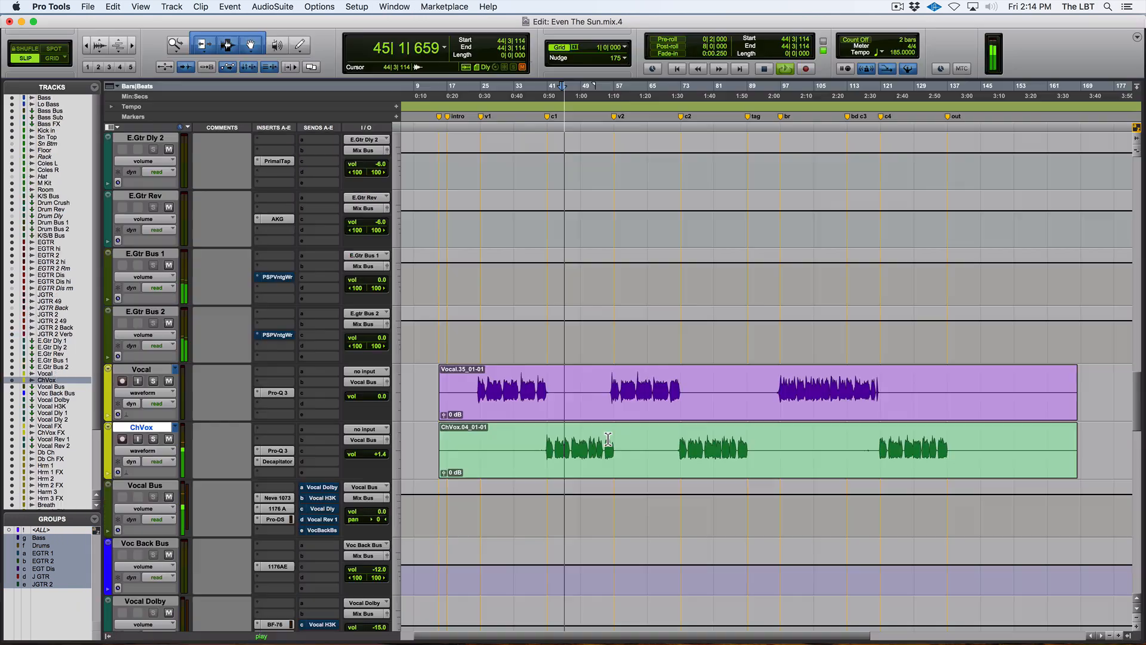
{"action": "left_click", "coordinate": [624, 389]}
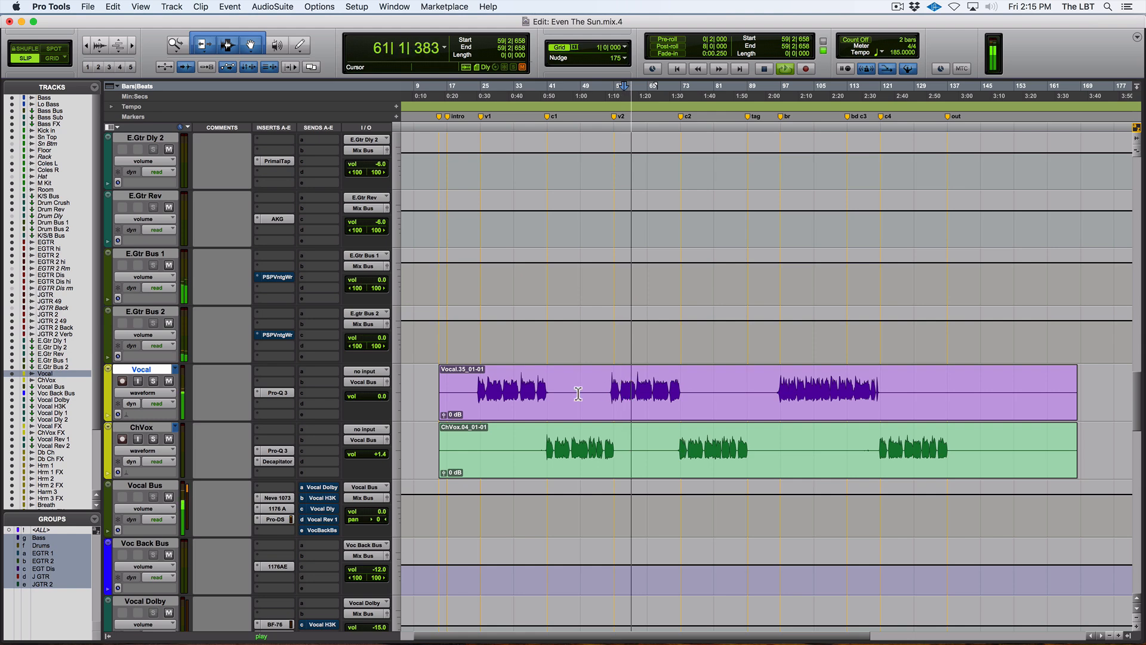
{"action": "left_click", "coordinate": [269, 393]}
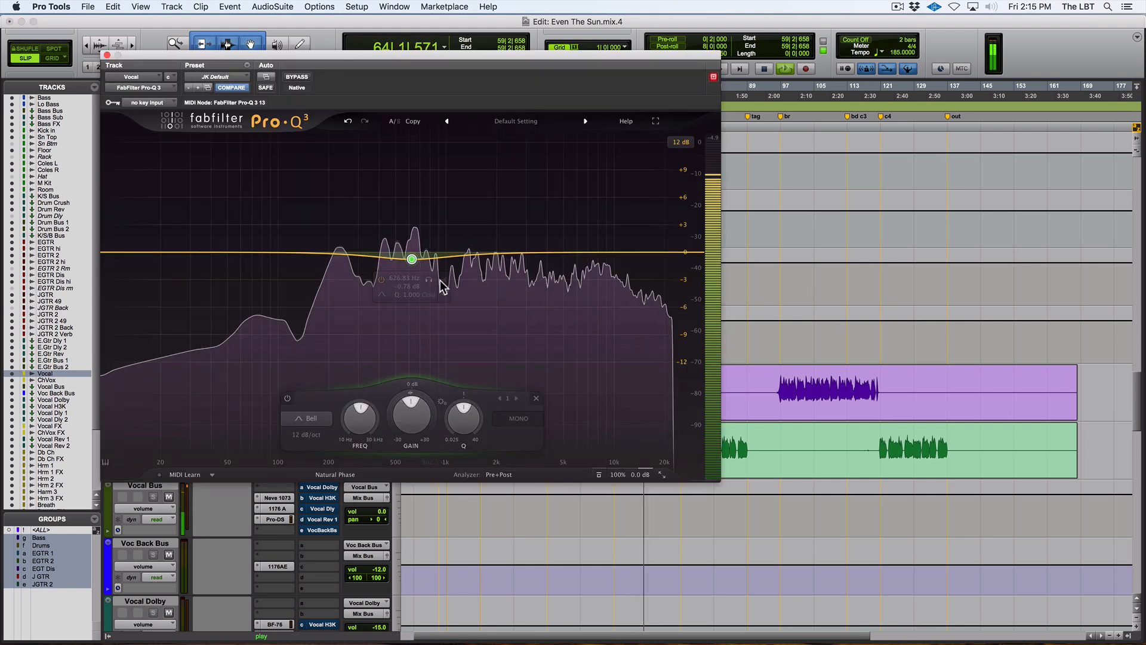
- Try a bell cut of -0.65 dB at 6716.5 Hz on the Vocal EQ and remove that band
{"action": "left_click", "coordinate": [586, 257]}
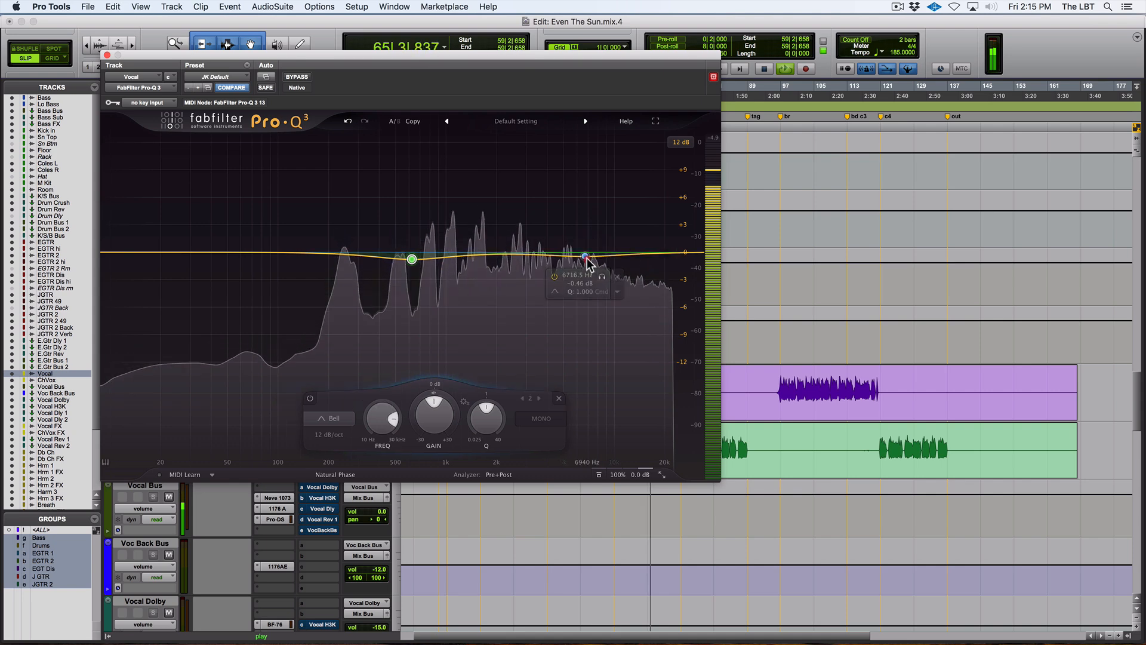
{"action": "left_click_drag", "start_coordinate": [585, 256], "coordinate": [585, 257]}
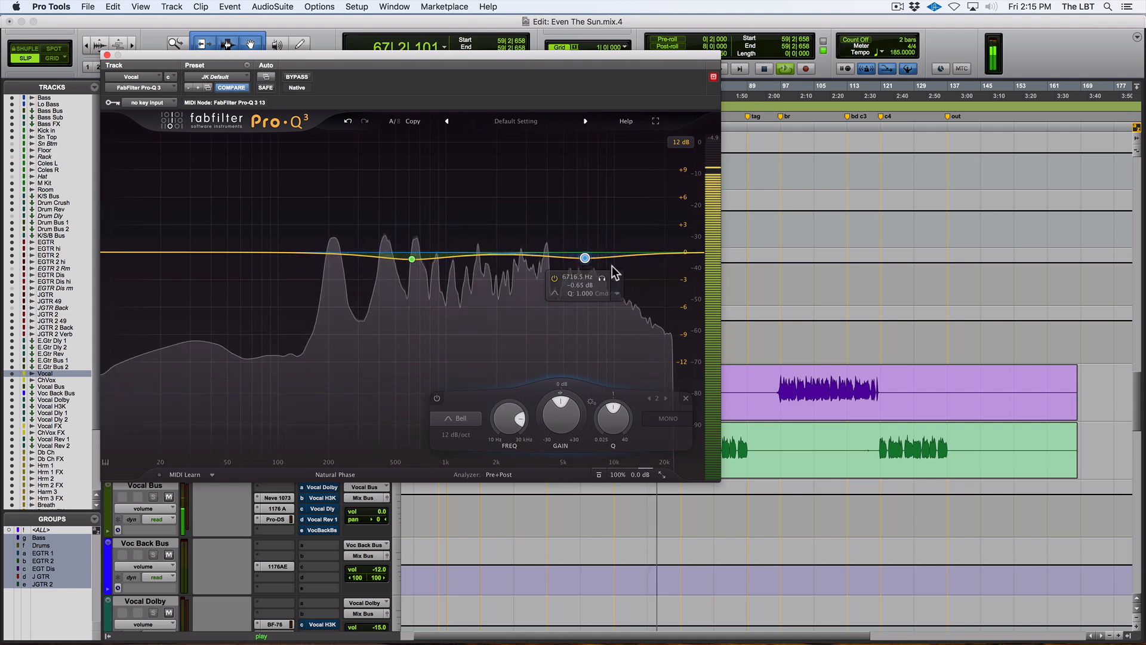
{"action": "left_click", "coordinate": [618, 279]}
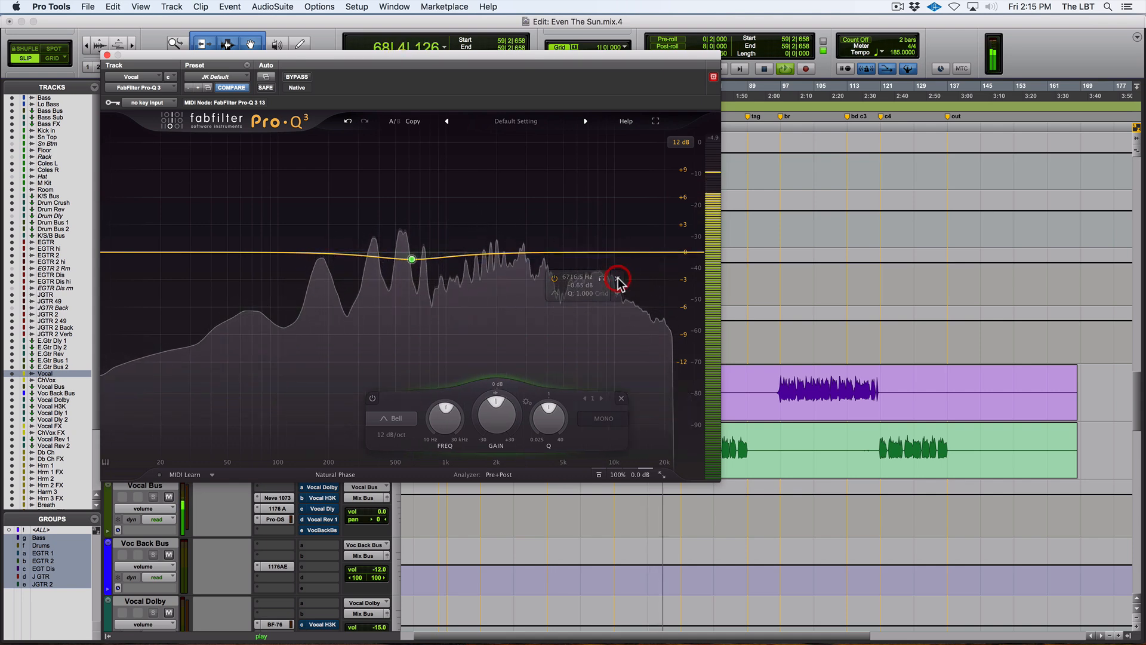
- Move the Vocal EQ's remaining bell cut to about 3.2 kHz at just under 1 dB of reduction, close the plug-in and stop playback
{"action": "left_click_drag", "start_coordinate": [413, 259], "coordinate": [523, 263]}
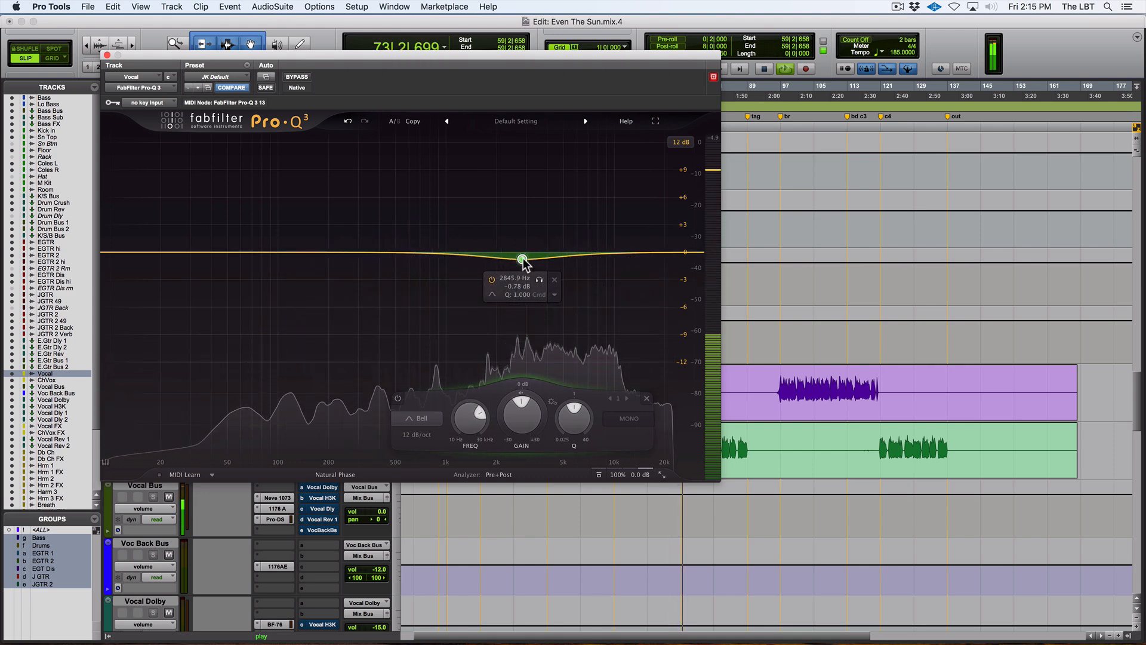
{"action": "key", "text": "space"}
{"action": "mouse_move", "coordinate": [523, 261]}
{"action": "left_mouse_down"}
{"action": "mouse_move", "coordinate": [404, 258]}
{"action": "mouse_move", "coordinate": [531, 263]}
{"action": "left_mouse_up"}
{"action": "key", "text": "space"}
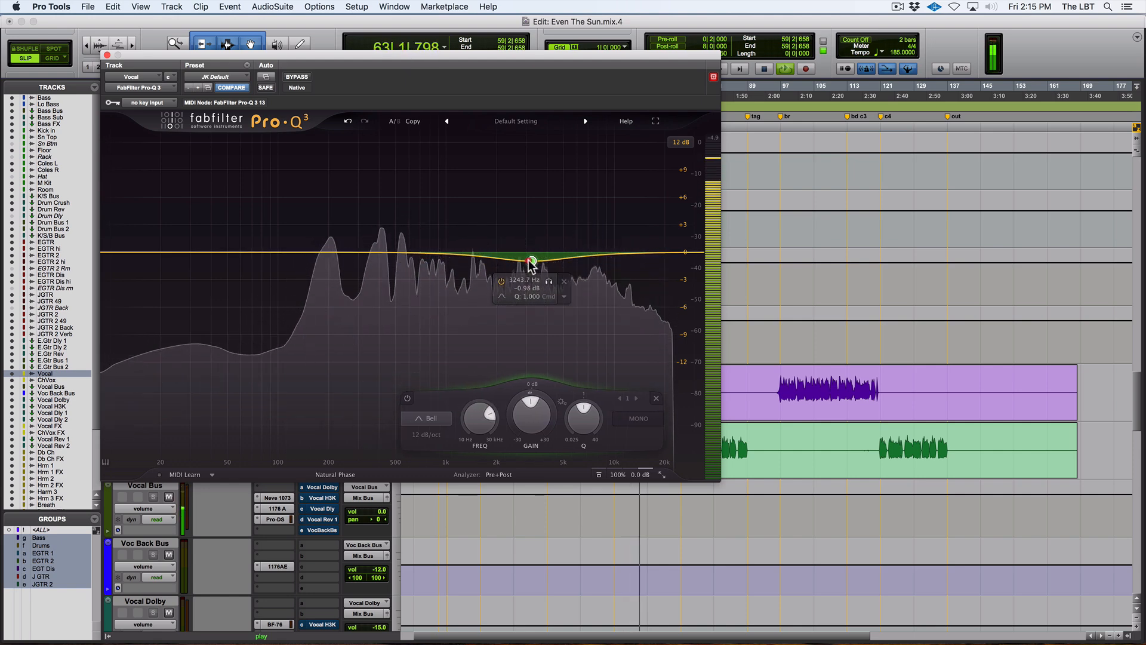
{"action": "mouse_move", "coordinate": [532, 265]}
{"action": "left_mouse_down"}
{"action": "mouse_move", "coordinate": [550, 264]}
{"action": "mouse_move", "coordinate": [532, 265]}
{"action": "left_mouse_up"}
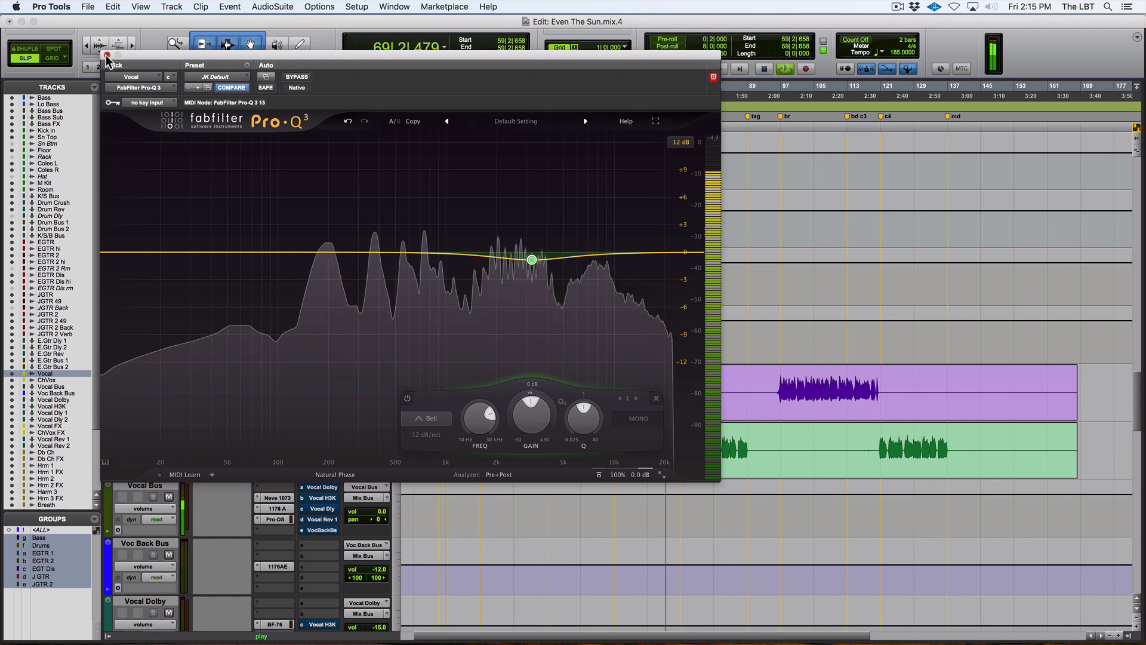
{"action": "left_click", "coordinate": [107, 55]}
{"action": "key", "text": "space"}
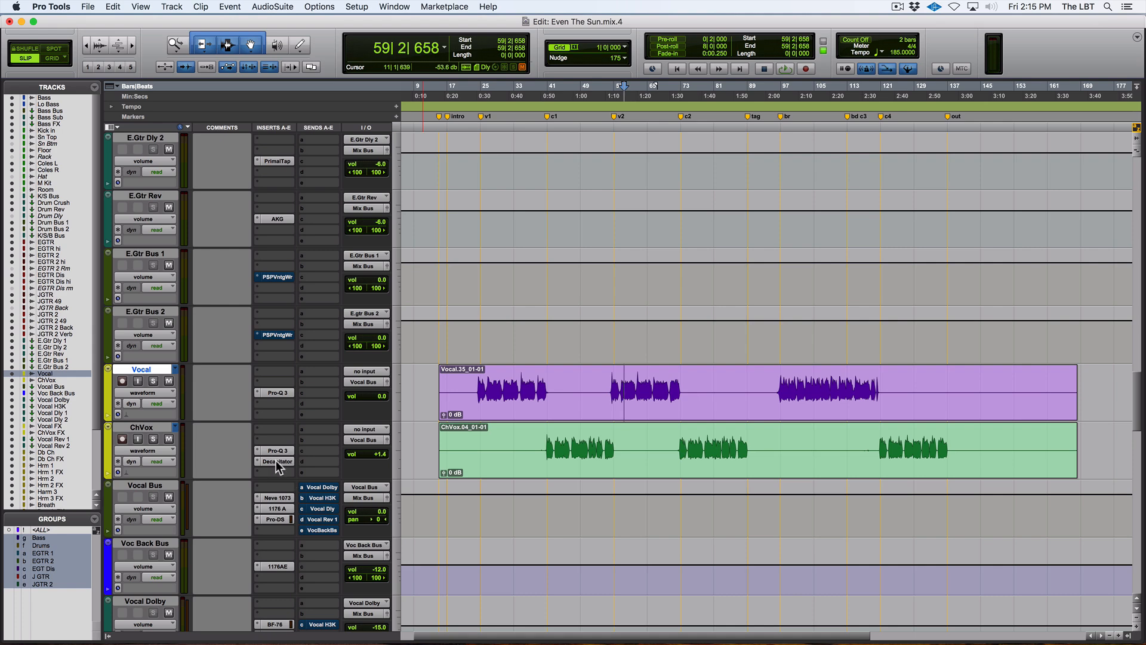
- Mark the first chorus on ChVox, place the cursor at the second verse and inspect the vocal FX channels in the mixer
{"action": "left_click_drag", "start_coordinate": [547, 448], "coordinate": [610, 450]}
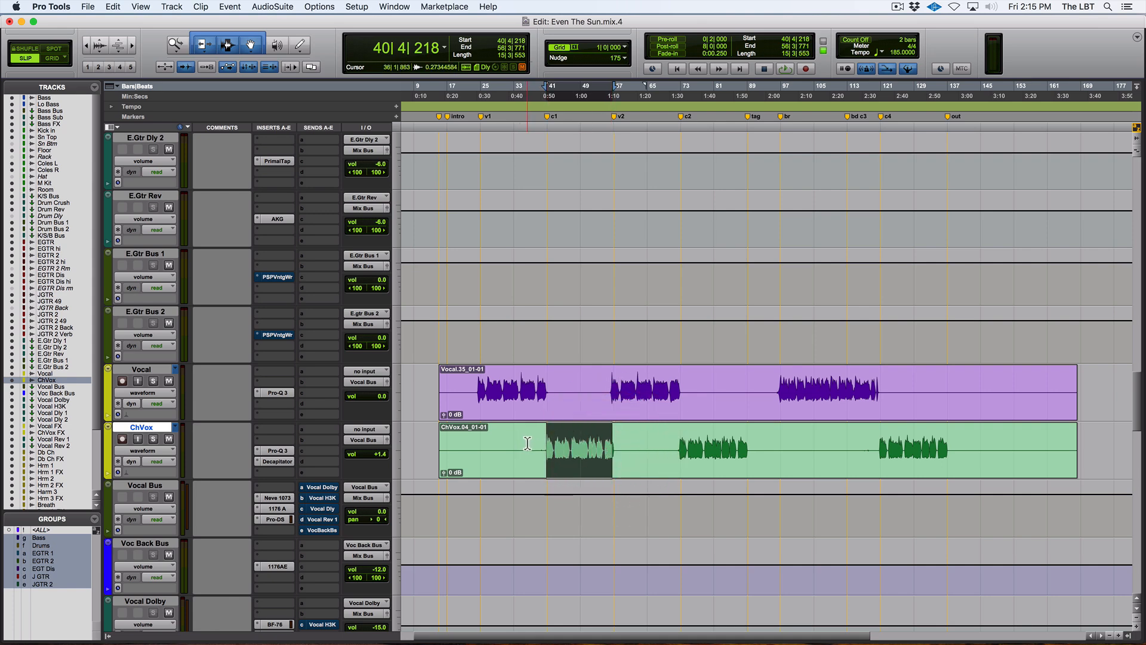
{"action": "left_click", "coordinate": [614, 382]}
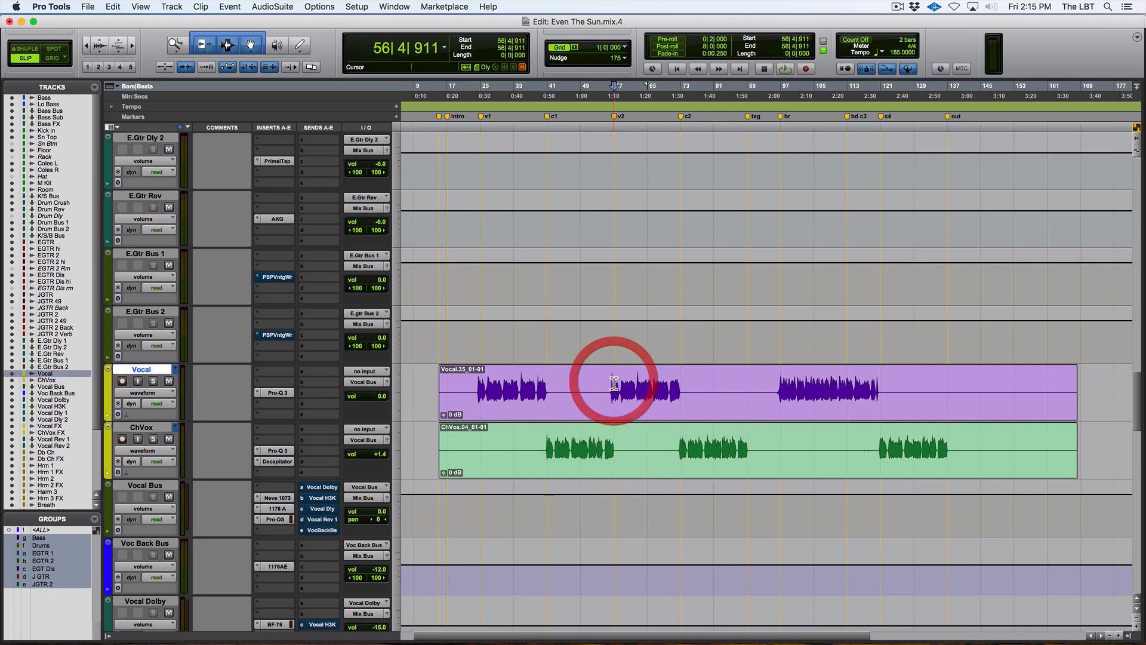
{"action": "key", "text": "super+equal"}
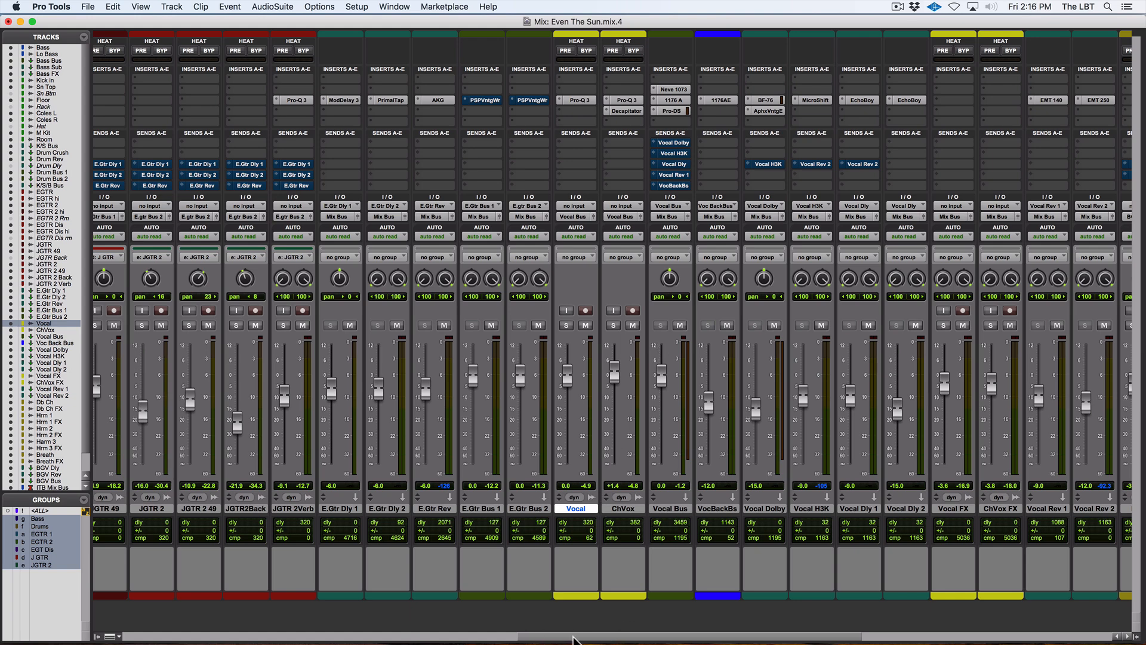
{"action": "left_click_drag", "start_coordinate": [573, 638], "coordinate": [624, 637]}
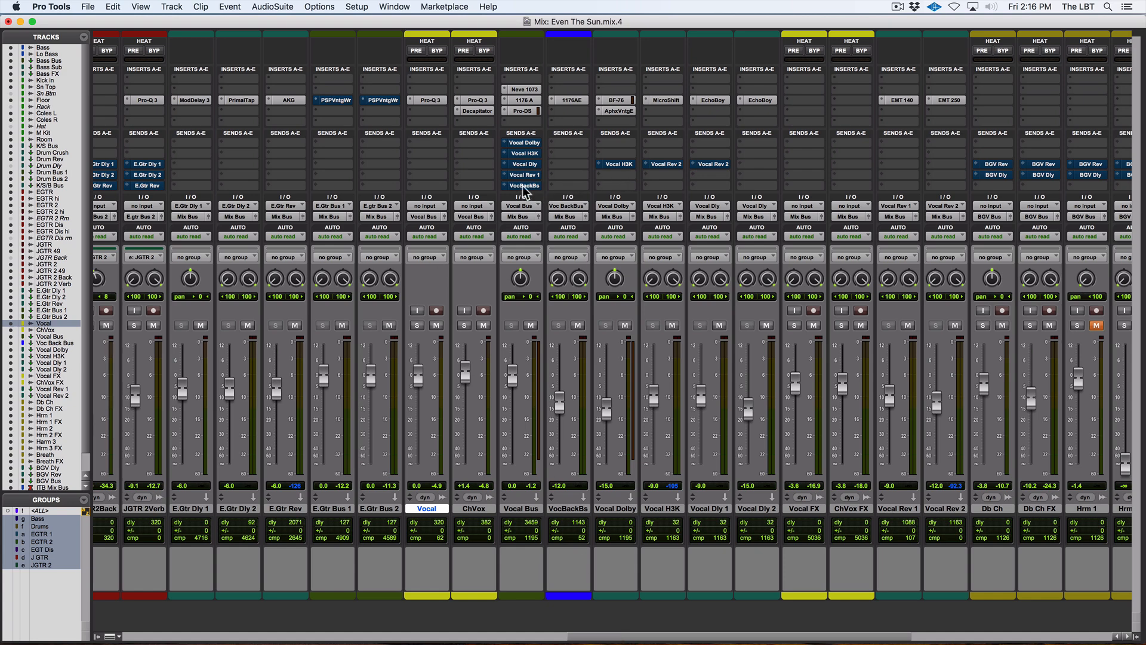
{"action": "left_click_drag", "start_coordinate": [776, 636], "coordinate": [803, 638]}
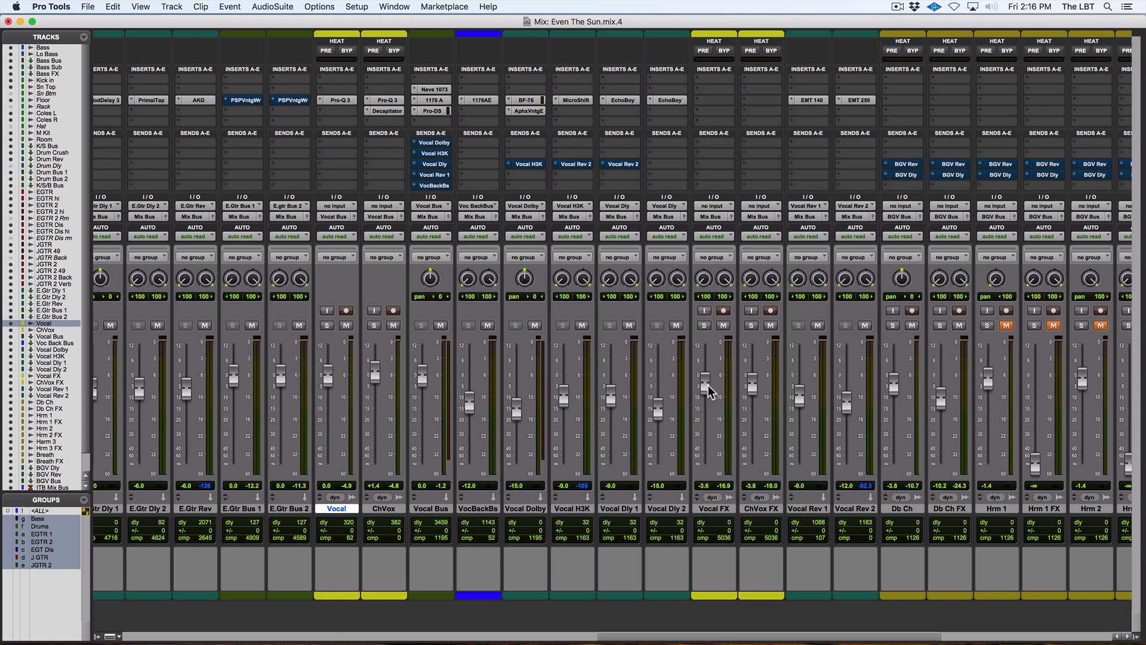
{"action": "left_click_drag", "start_coordinate": [706, 391], "coordinate": [706, 391]}
- Play the song from the middle of the second verse, lower the Vocal FX fader to -5.9 dB and stop playback
{"action": "key", "text": "super+equal"}
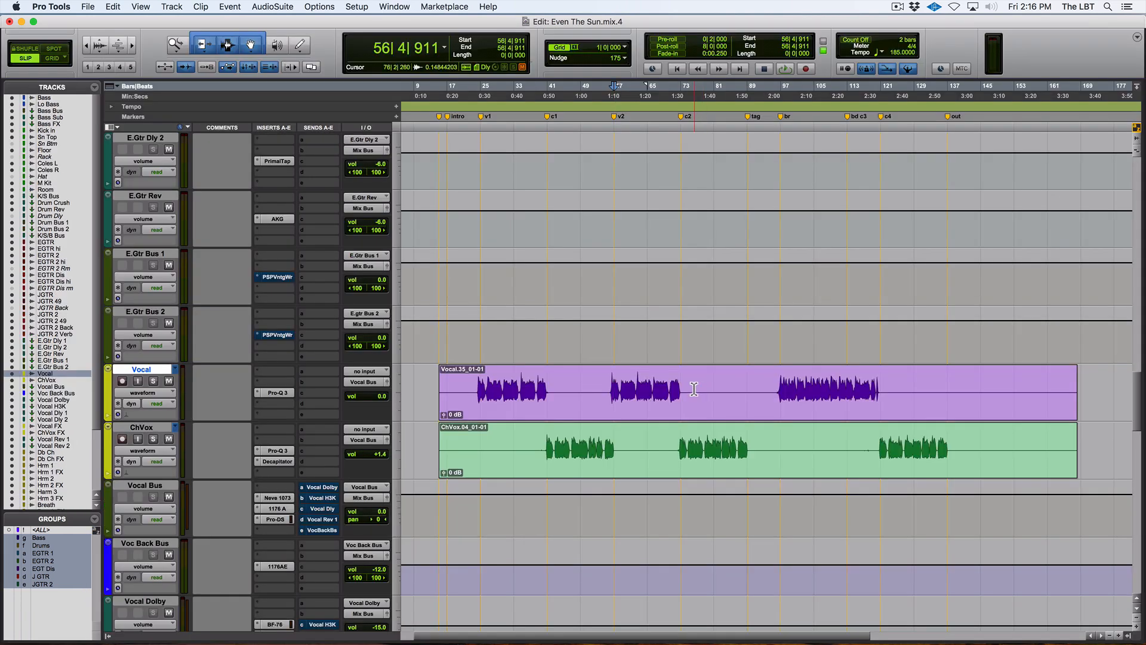
{"action": "left_click", "coordinate": [636, 377]}
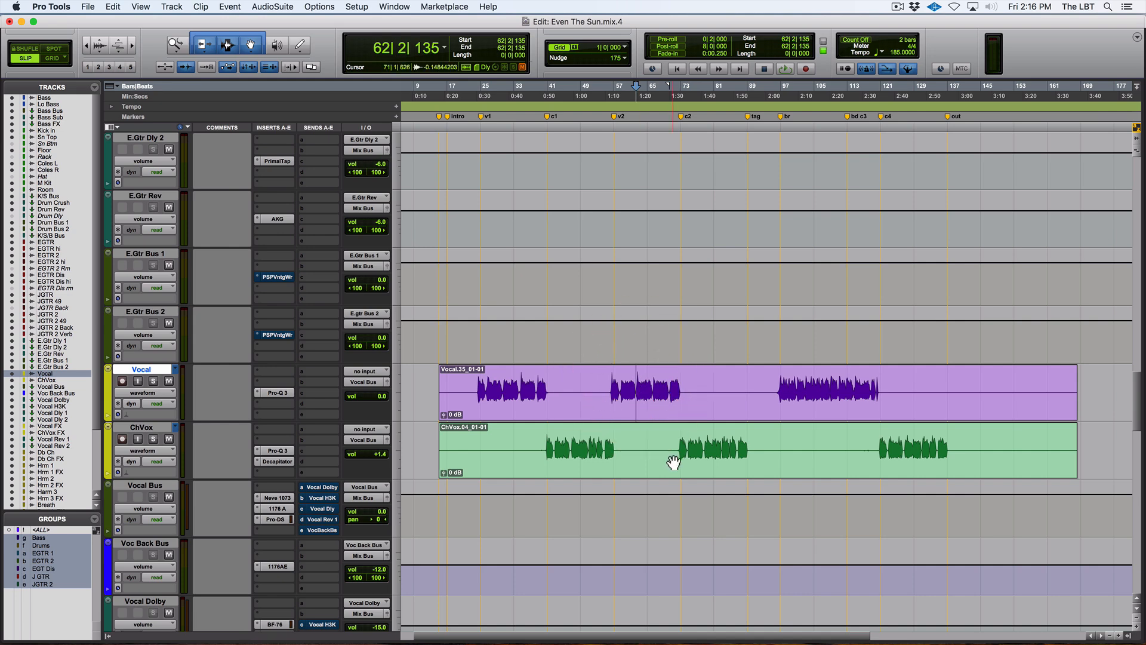
{"action": "key", "text": "super+equal"}
{"action": "mouse_move", "coordinate": [704, 389]}
{"action": "left_mouse_down"}
{"action": "mouse_move", "coordinate": [702, 481]}
{"action": "mouse_move", "coordinate": [711, 398]}
{"action": "left_mouse_up"}
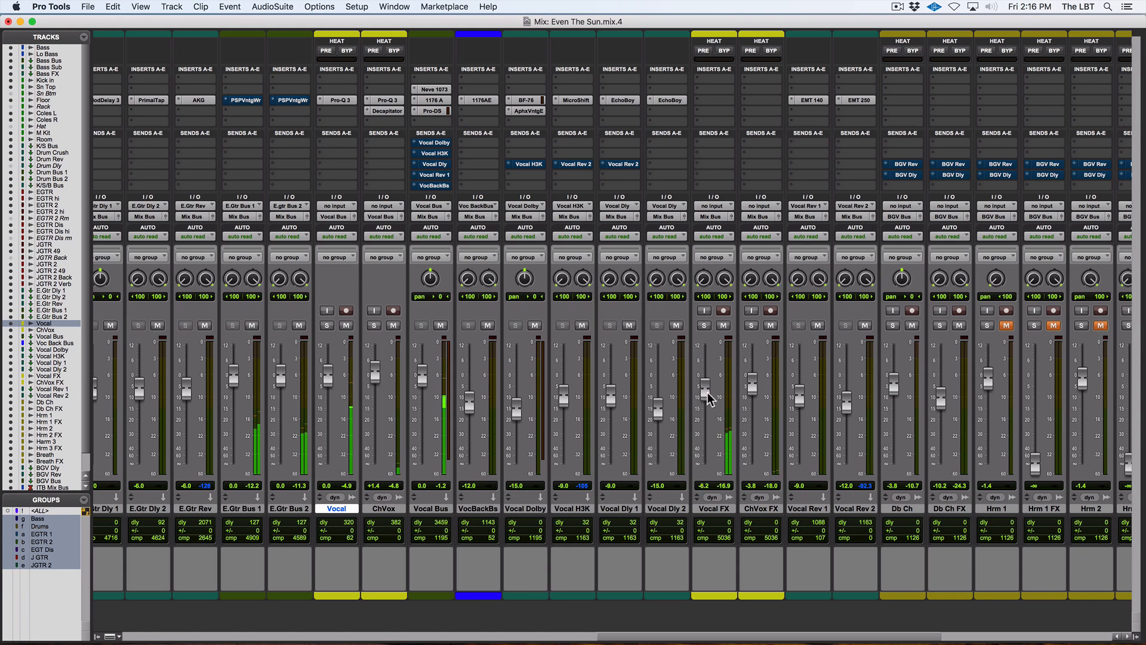
{"action": "left_click", "coordinate": [708, 392]}
{"action": "key", "text": "space"}
{"action": "left_click", "coordinate": [705, 394]}
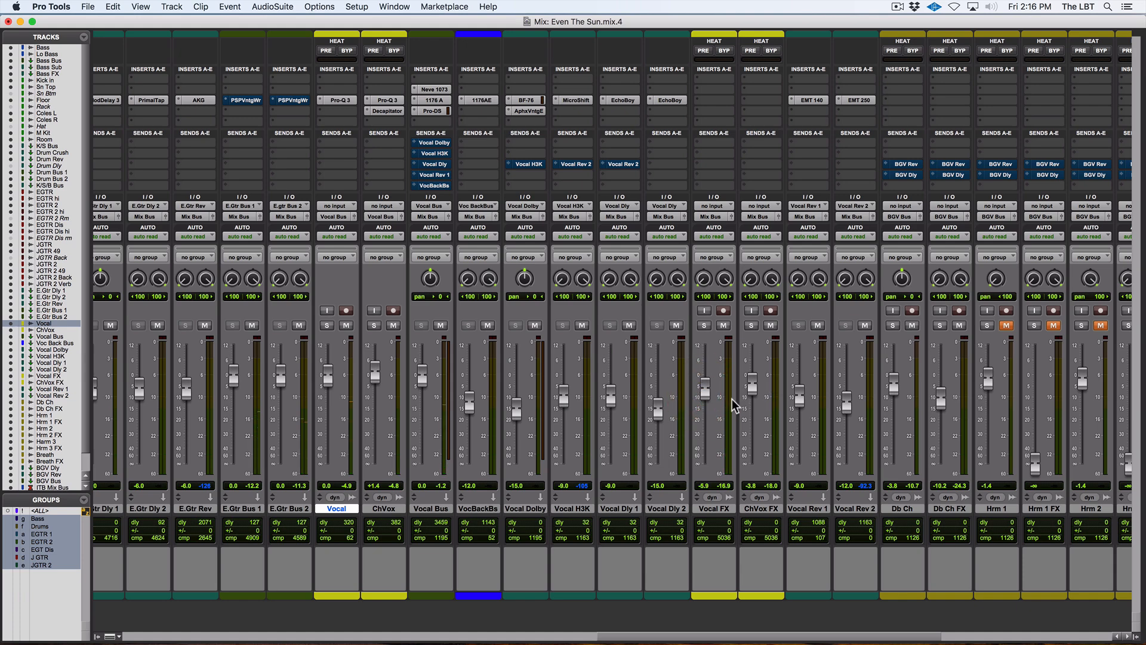
- Play the song from the start of the second chorus and raise the ChVox FX fader to -0.6 dB
{"action": "key", "text": "super+equal"}
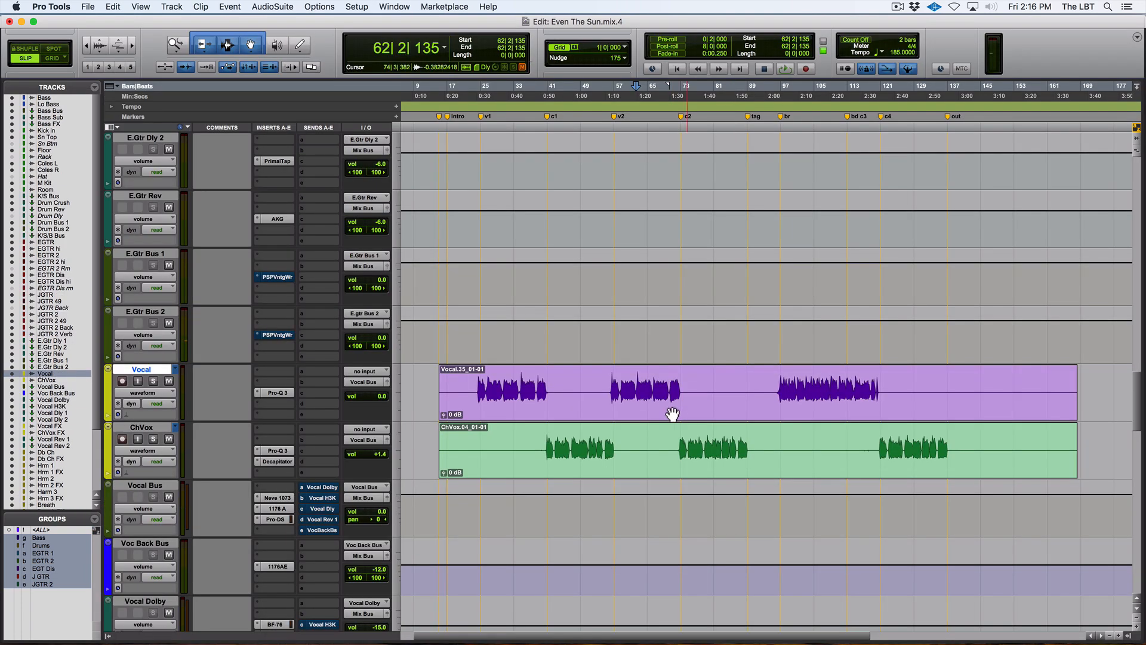
{"action": "left_click", "coordinate": [687, 437]}
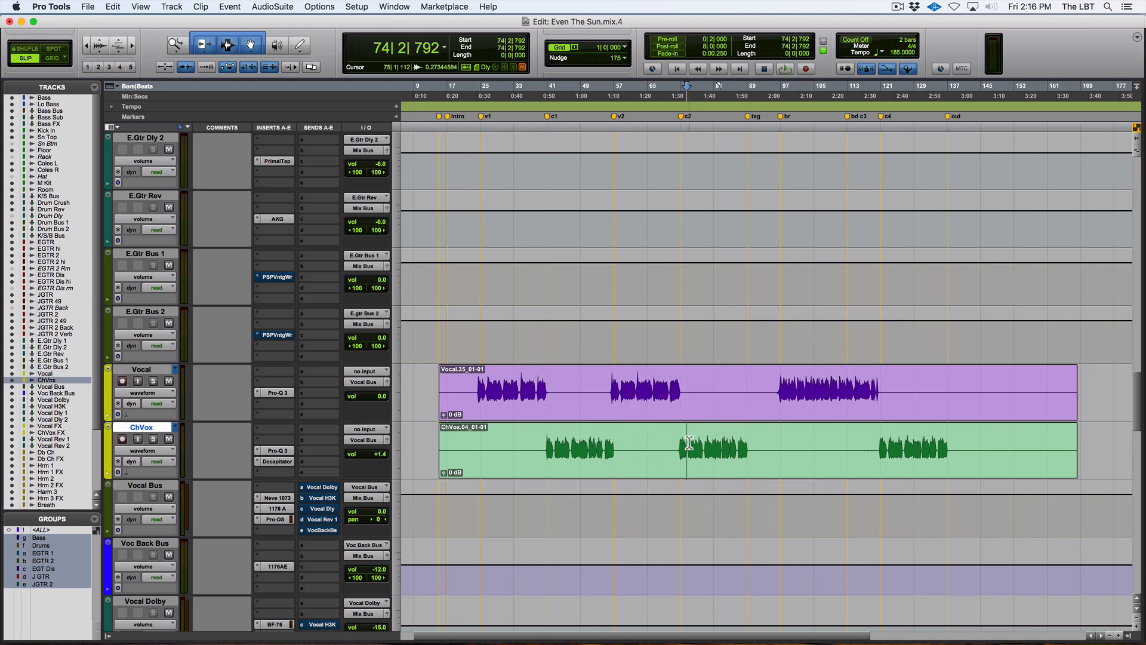
{"action": "left_click", "coordinate": [690, 442]}
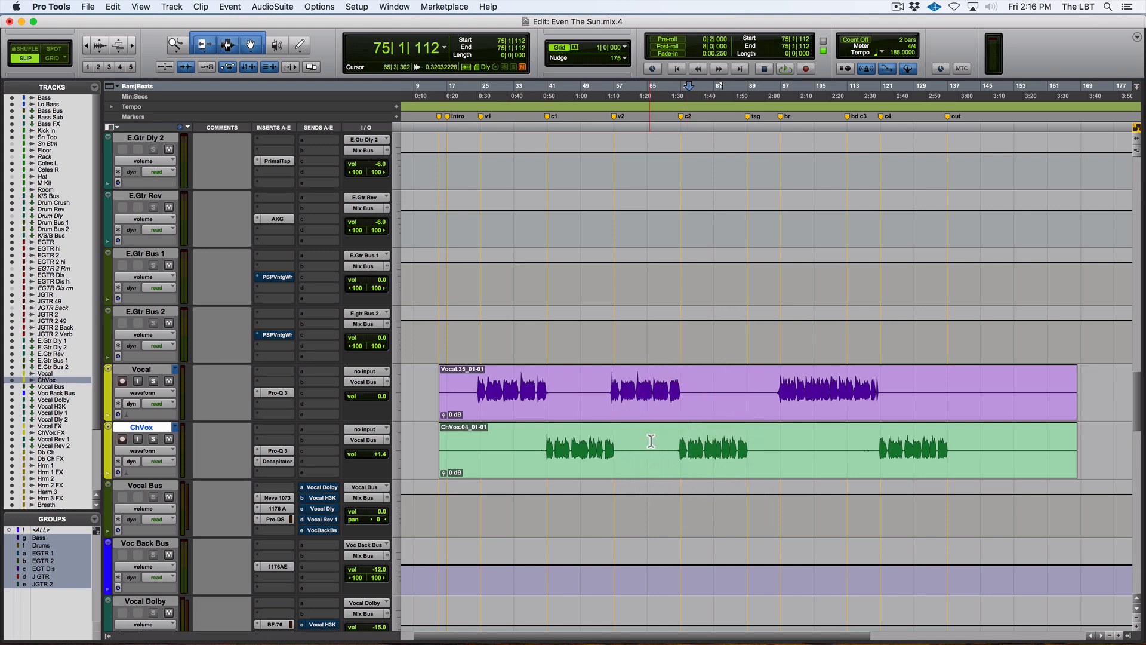
{"action": "left_click_drag", "start_coordinate": [619, 382], "coordinate": [675, 382]}
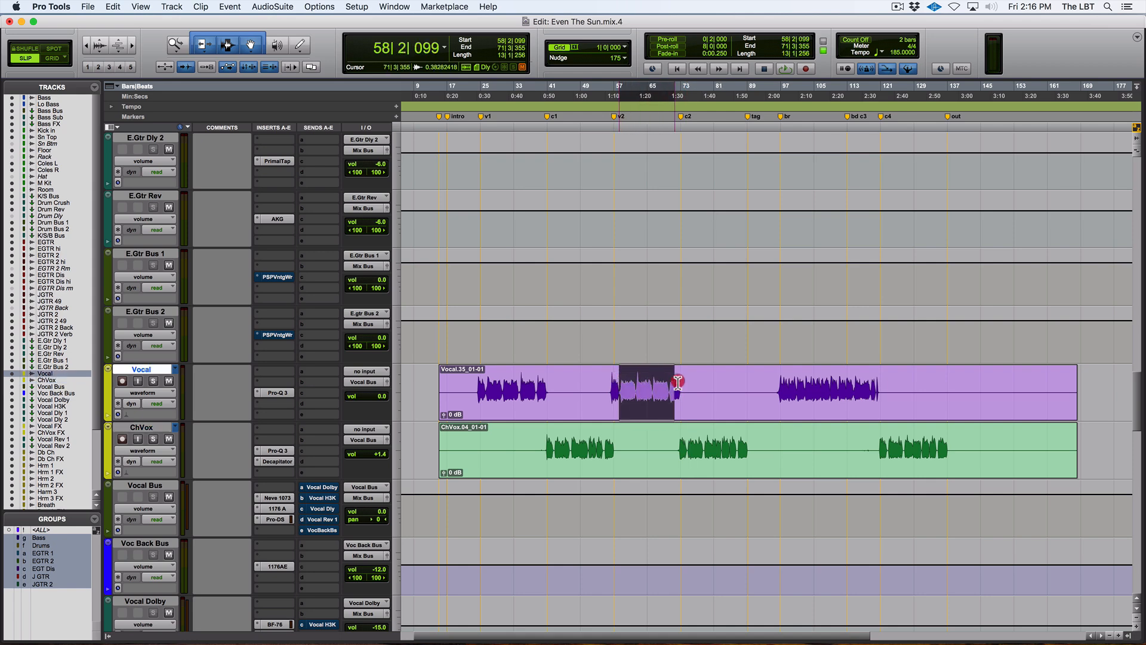
{"action": "left_click", "coordinate": [689, 438]}
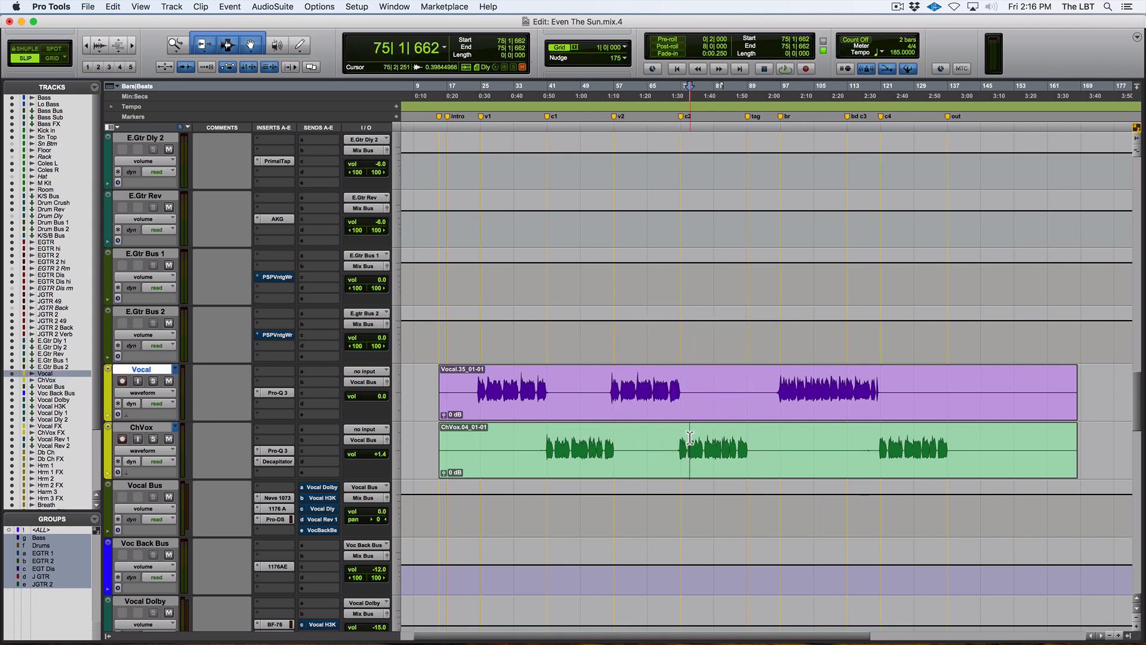
{"action": "key", "text": "super+equal"}
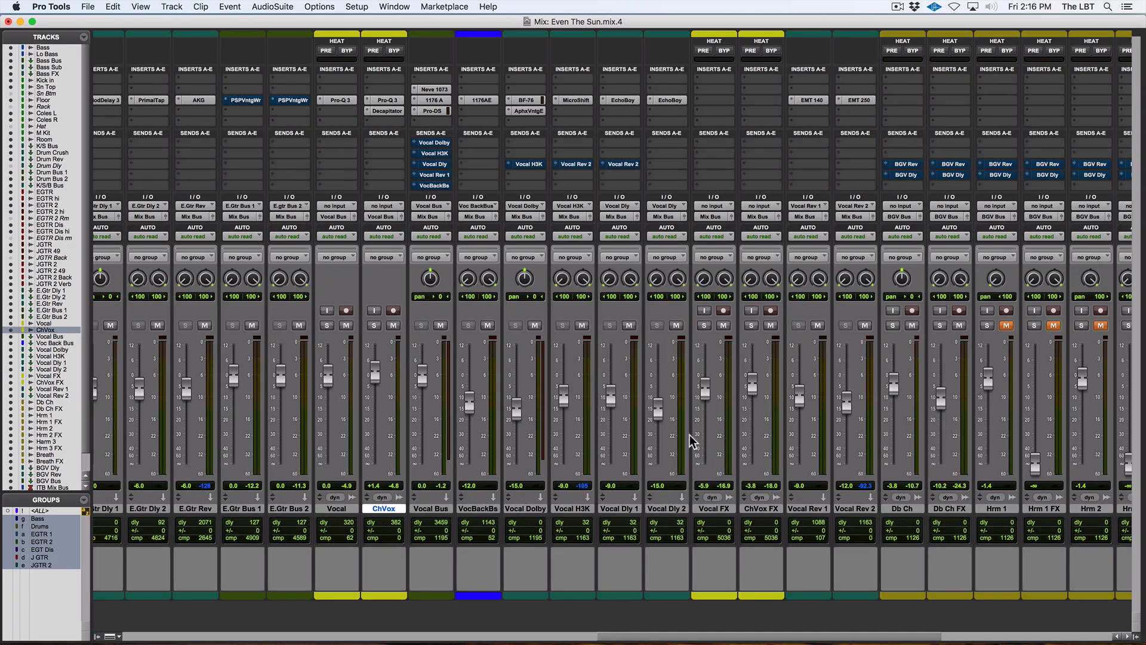
{"action": "key", "text": "space"}
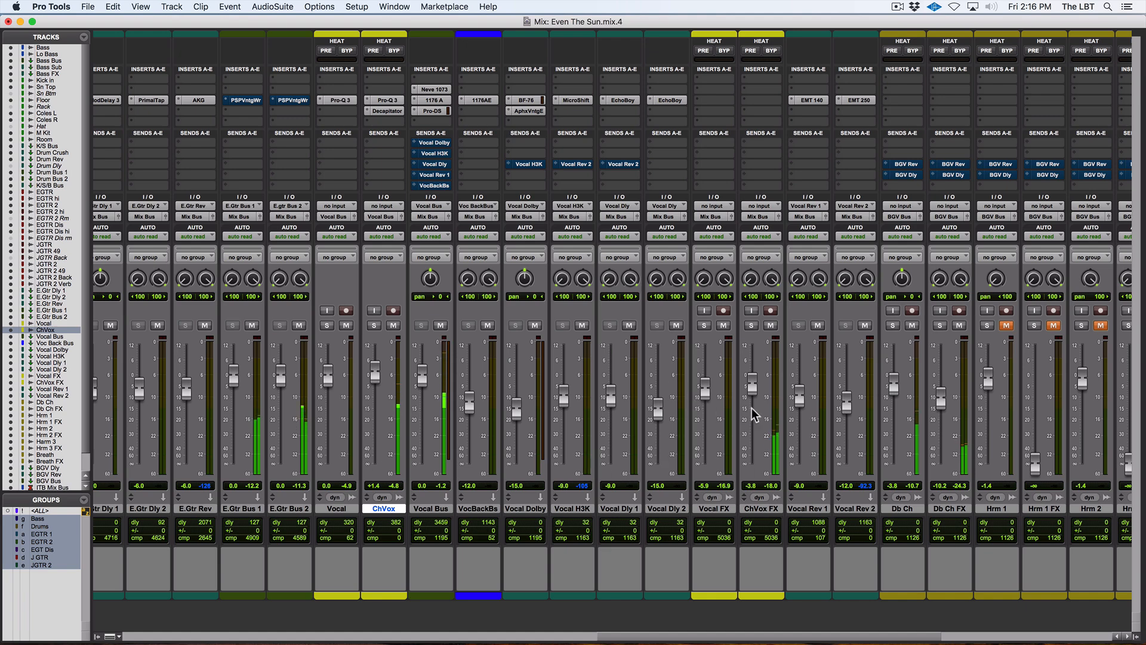
{"action": "mouse_move", "coordinate": [750, 389]}
{"action": "left_mouse_down"}
{"action": "mouse_move", "coordinate": [754, 440]}
{"action": "mouse_move", "coordinate": [760, 391]}
{"action": "left_mouse_up"}
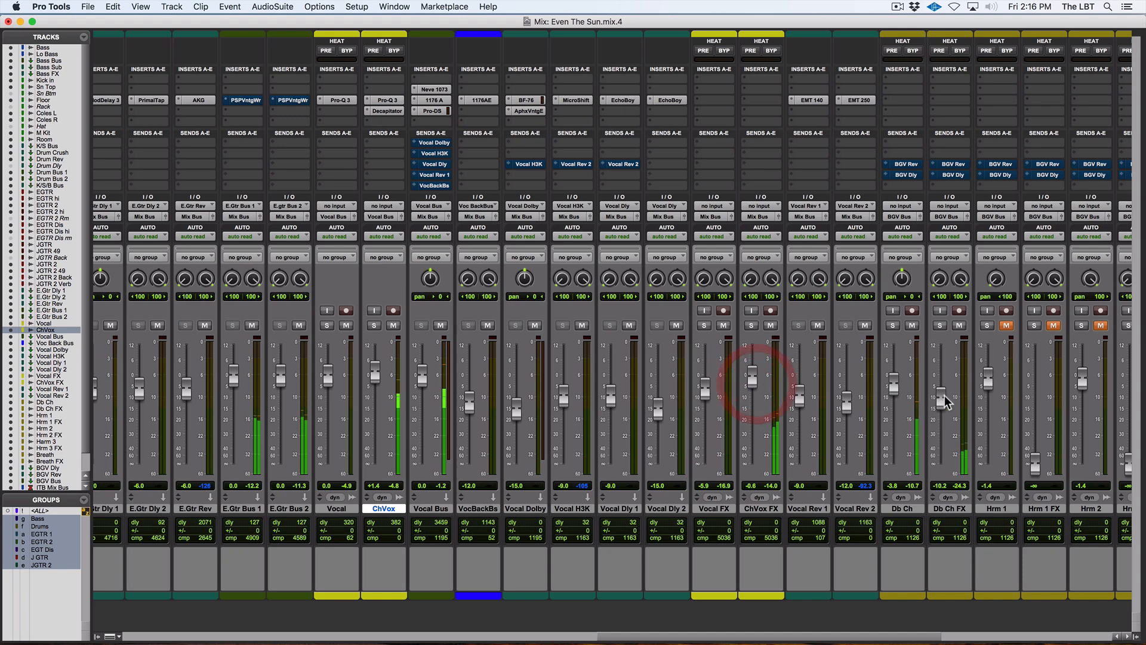
- Raise the Db Ch FX fader to -7.0 dB and the Db Ch fader to -3.3 dB, and stop playback
{"action": "mouse_move", "coordinate": [942, 398]}
{"action": "left_mouse_down"}
{"action": "mouse_move", "coordinate": [896, 398]}
{"action": "mouse_move", "coordinate": [899, 386]}
{"action": "mouse_move", "coordinate": [942, 394]}
{"action": "left_mouse_up"}
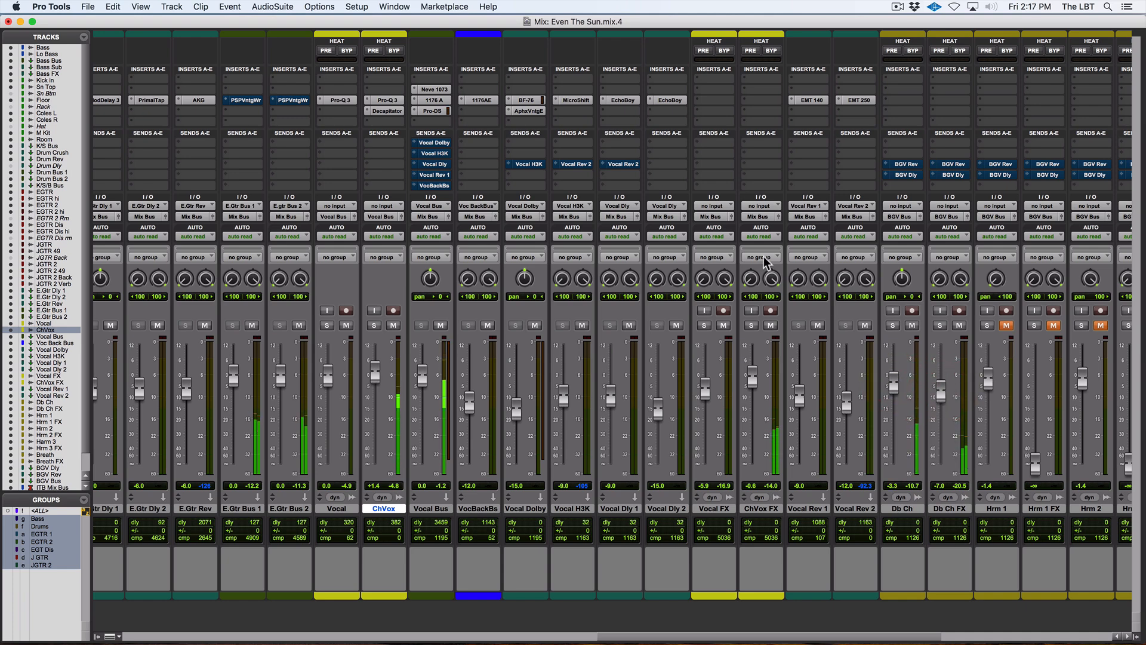
{"action": "left_click", "coordinate": [895, 391]}
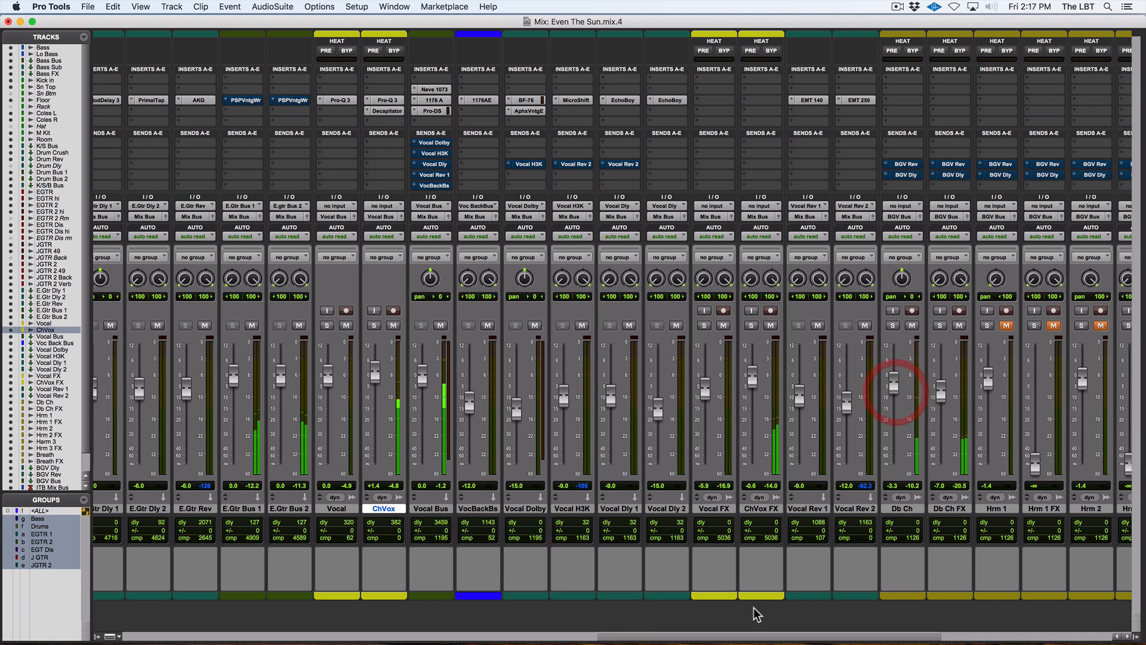
{"action": "key", "text": "space"}
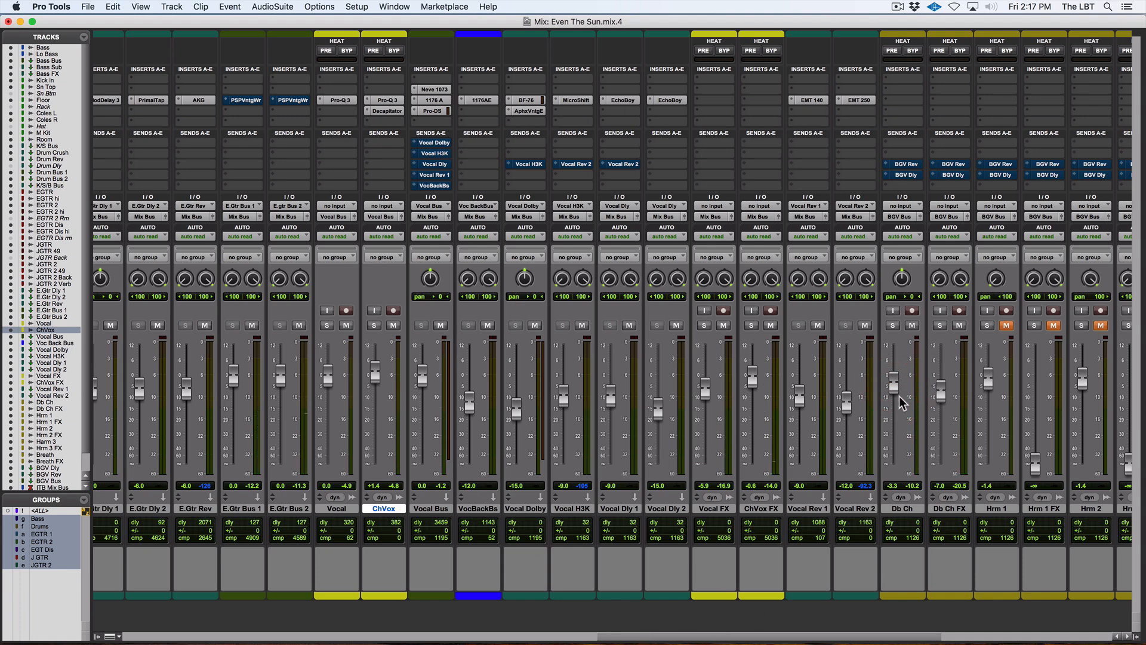
- Open the 1176AE limiter on the Voc Back Bus and turn its output down to almost minimum
{"action": "left_click_drag", "start_coordinate": [776, 638], "coordinate": [1016, 640]}
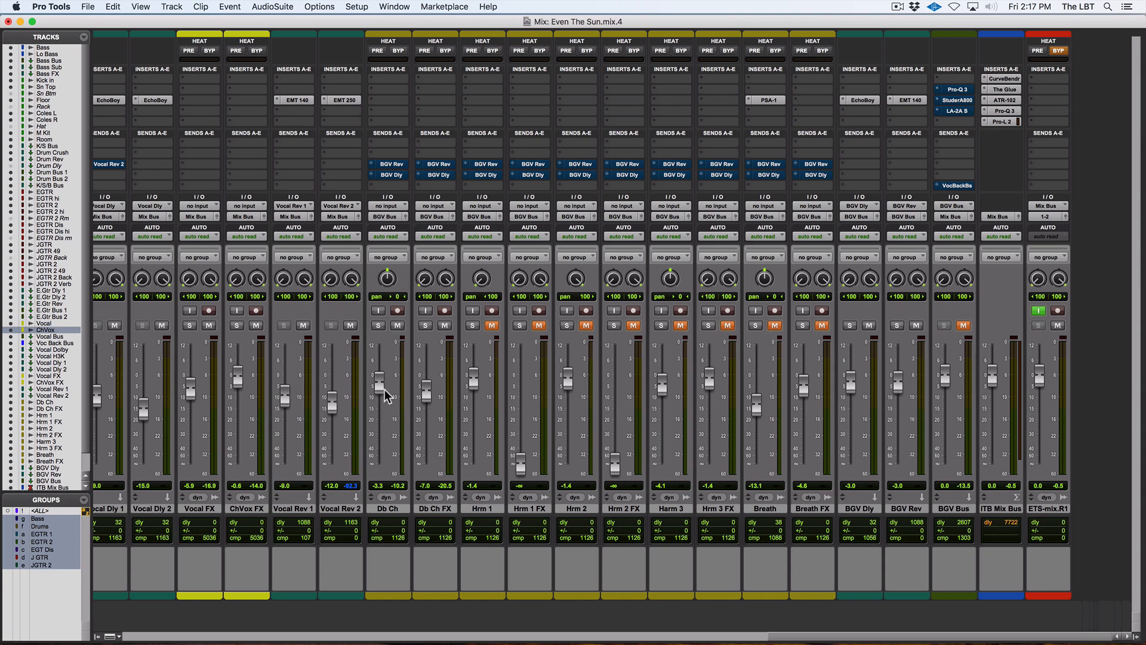
{"action": "left_click_drag", "start_coordinate": [935, 639], "coordinate": [729, 638]}
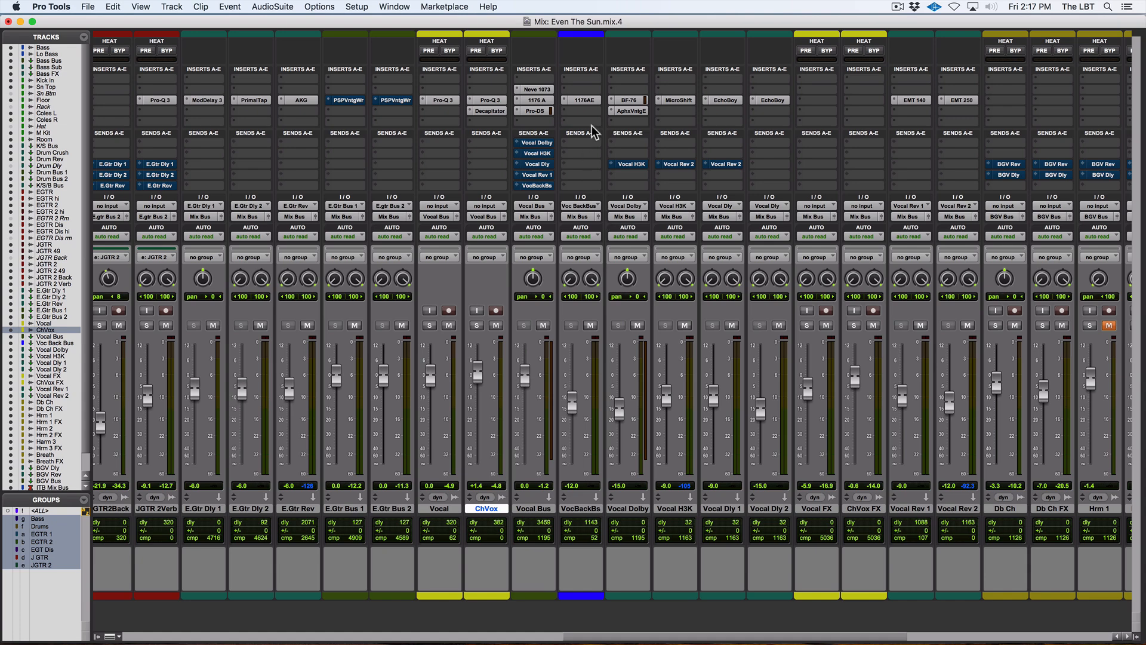
{"action": "left_click", "coordinate": [585, 101]}
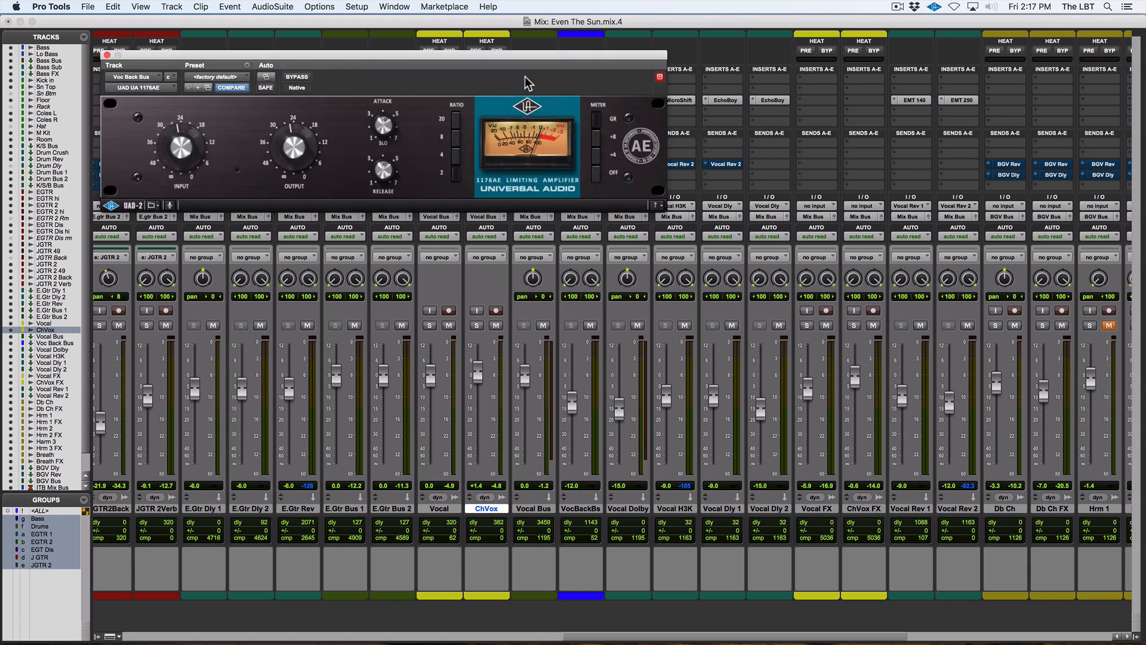
{"action": "left_click_drag", "start_coordinate": [523, 64], "coordinate": [972, 200]}
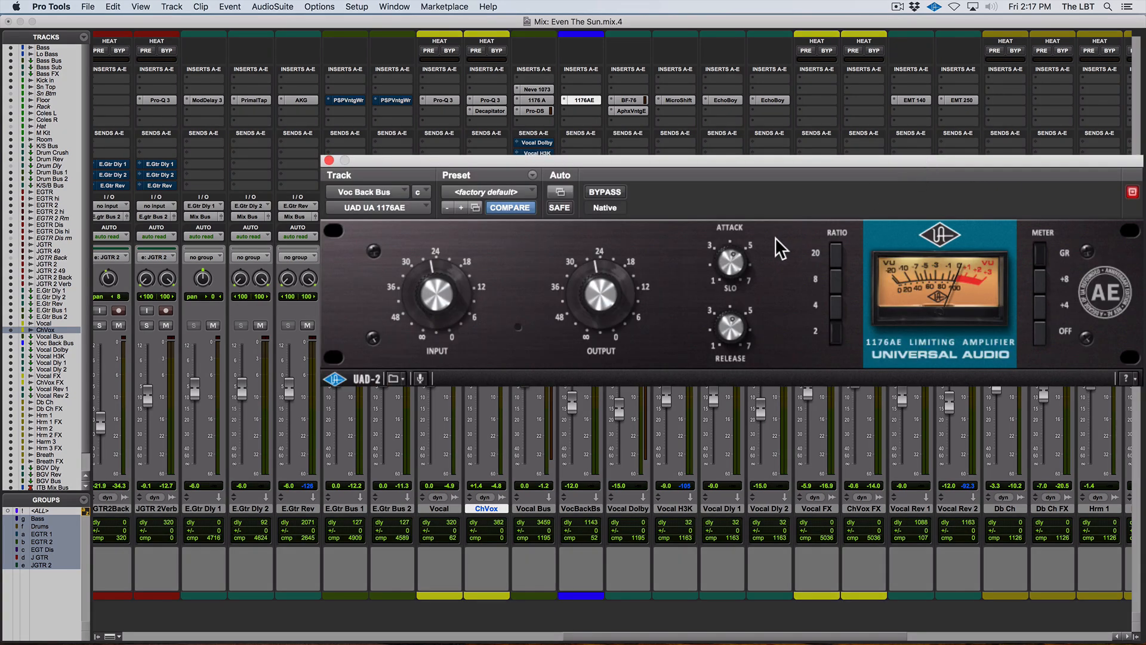
{"action": "left_click_drag", "start_coordinate": [414, 296], "coordinate": [414, 298]}
{"action": "left_click_drag", "start_coordinate": [591, 296], "coordinate": [591, 296]}
{"action": "left_click", "coordinate": [591, 296]}
{"action": "left_click_drag", "start_coordinate": [735, 321], "coordinate": [735, 327]}
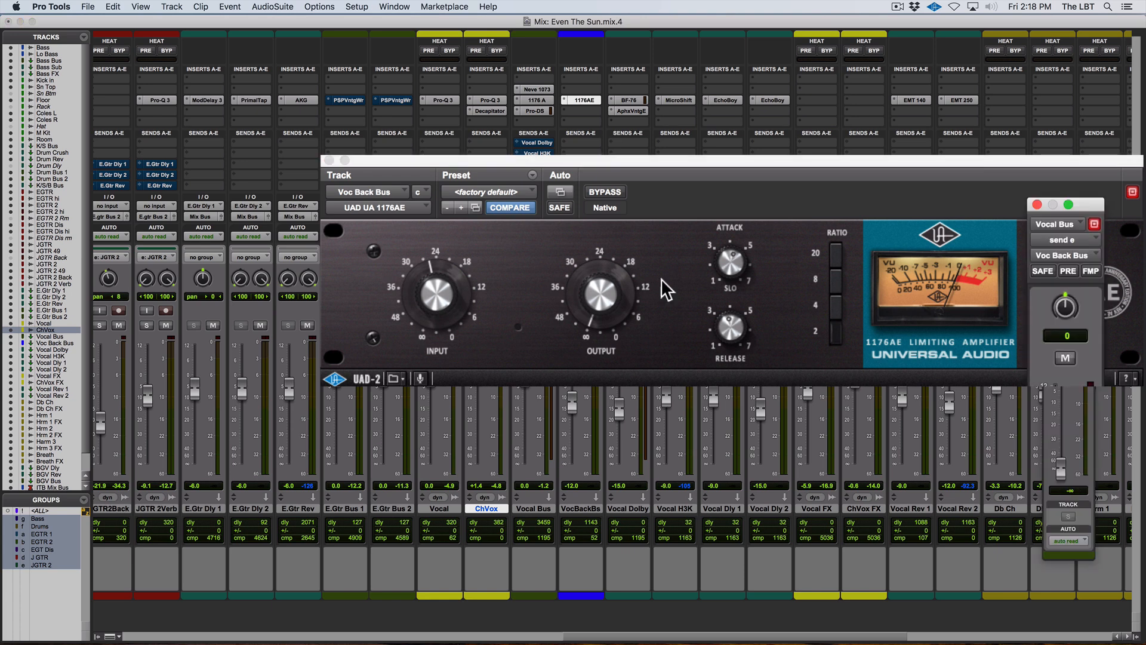
- Set the Vocal Bus send to the Voc Back Bus to 0.0 dB and start playback
{"action": "left_click_drag", "start_coordinate": [1062, 472], "coordinate": [1062, 472]}
{"action": "left_click", "coordinate": [1063, 472], "text": "alt"}
{"action": "key", "text": "space"}
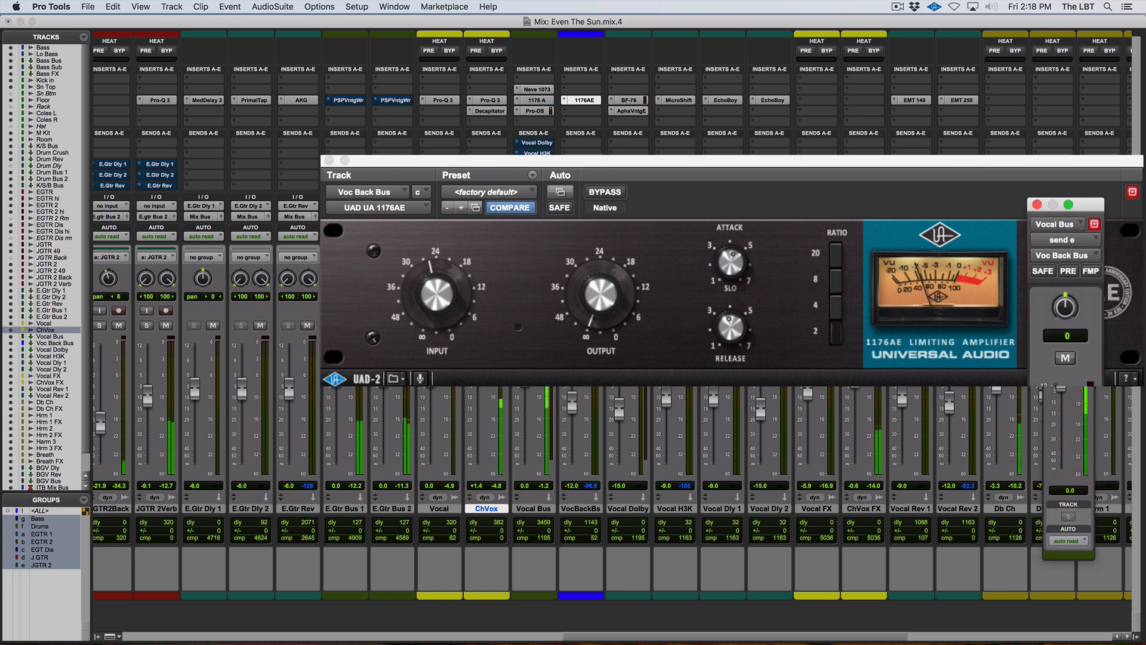
- Set the 1176AE's input between 24 and 30, raise its output to about 24, and close the plug-in
{"action": "left_click_drag", "start_coordinate": [439, 310], "coordinate": [435, 307]}
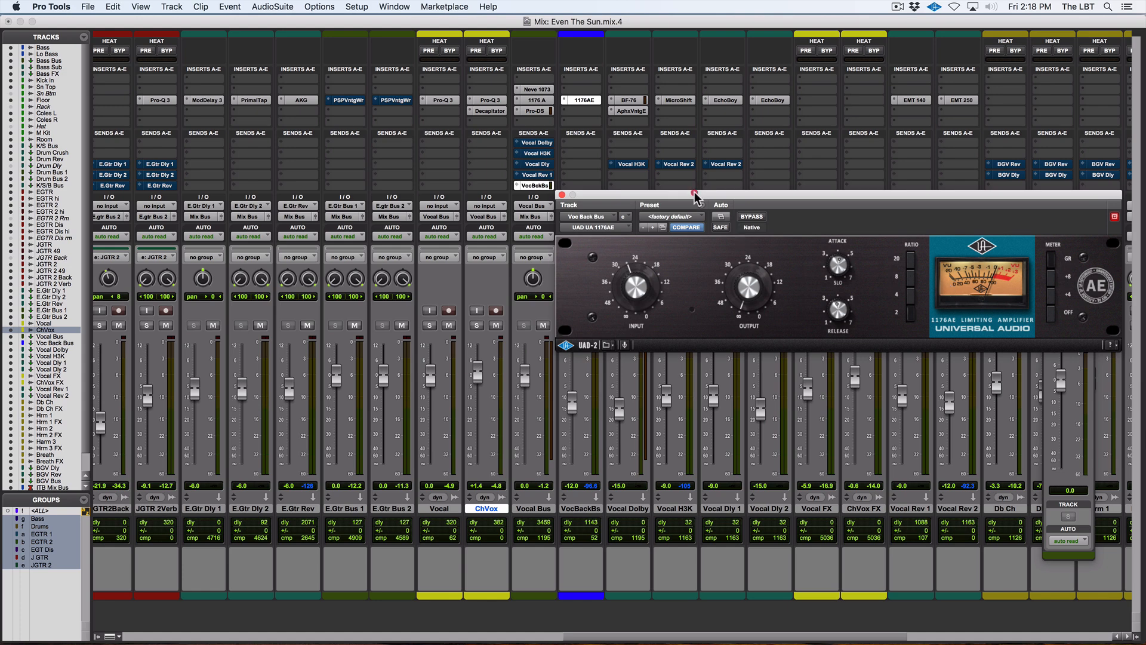
{"action": "left_click_drag", "start_coordinate": [692, 190], "coordinate": [100, 169]}
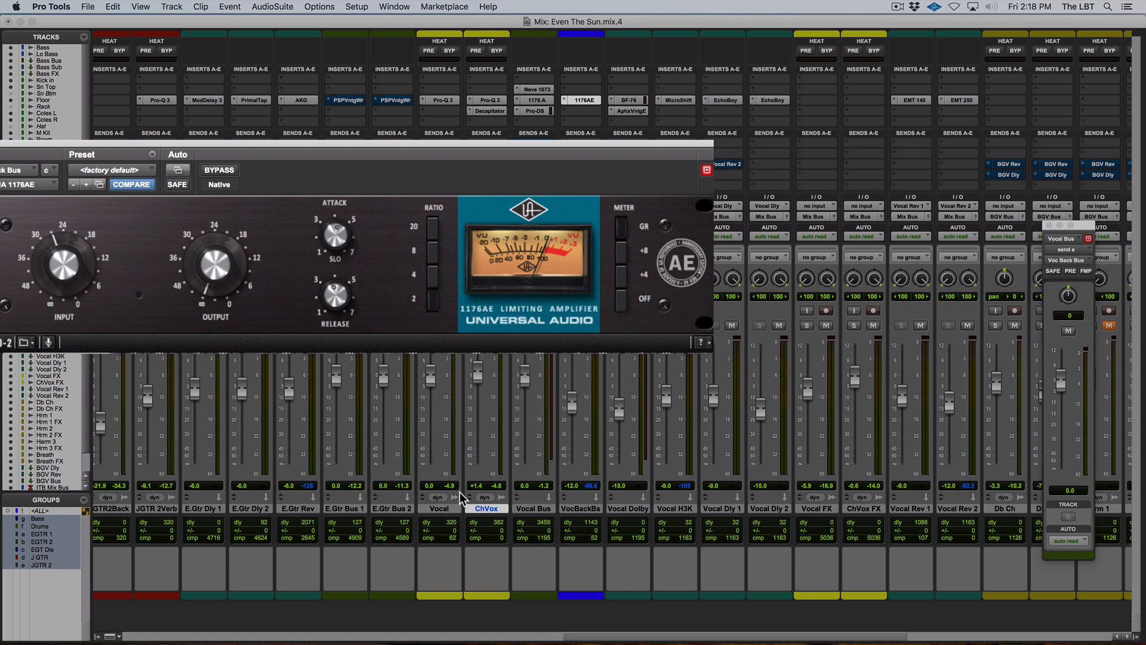
{"action": "left_click_drag", "start_coordinate": [244, 281], "coordinate": [229, 202]}
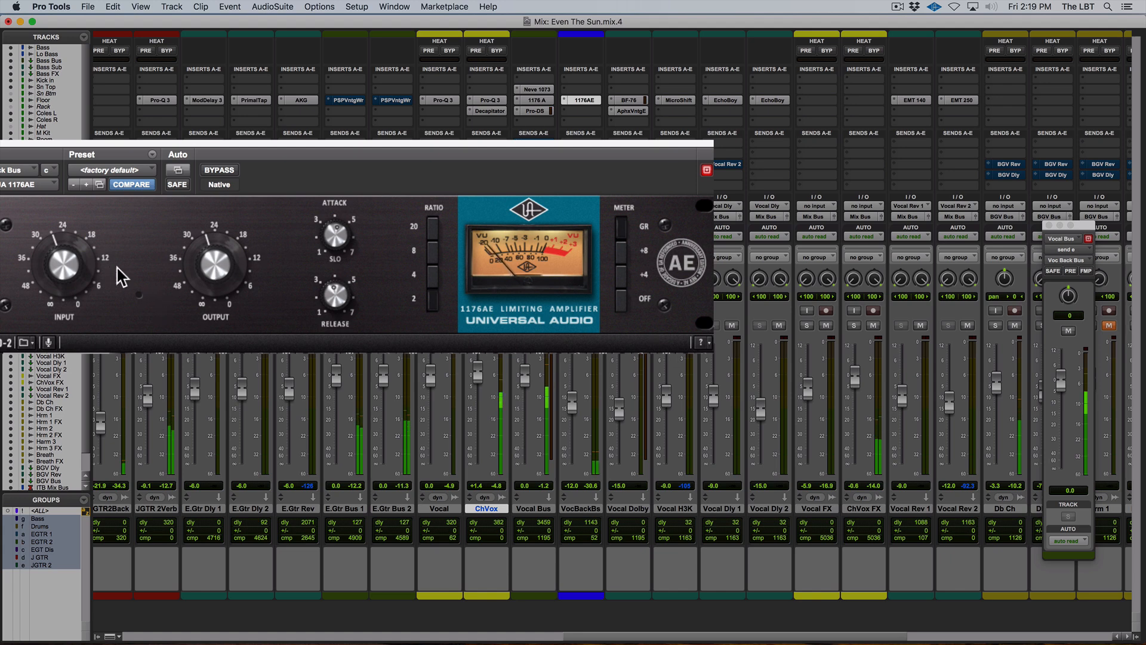
{"action": "left_click_drag", "start_coordinate": [86, 260], "coordinate": [82, 263]}
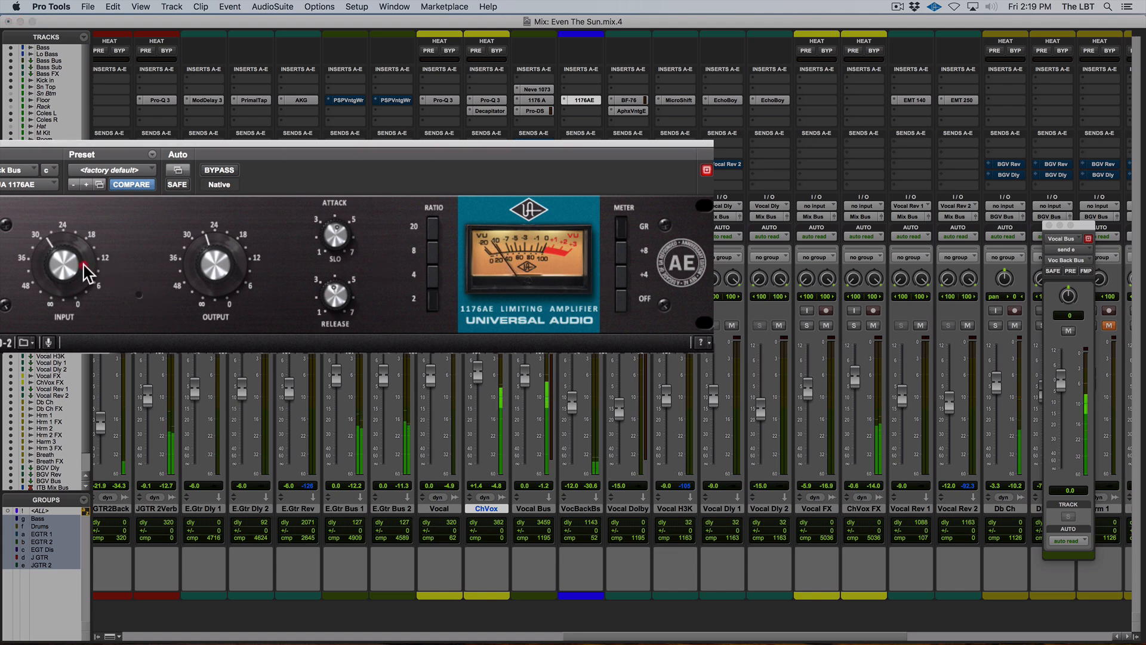
{"action": "left_click_drag", "start_coordinate": [220, 267], "coordinate": [231, 265]}
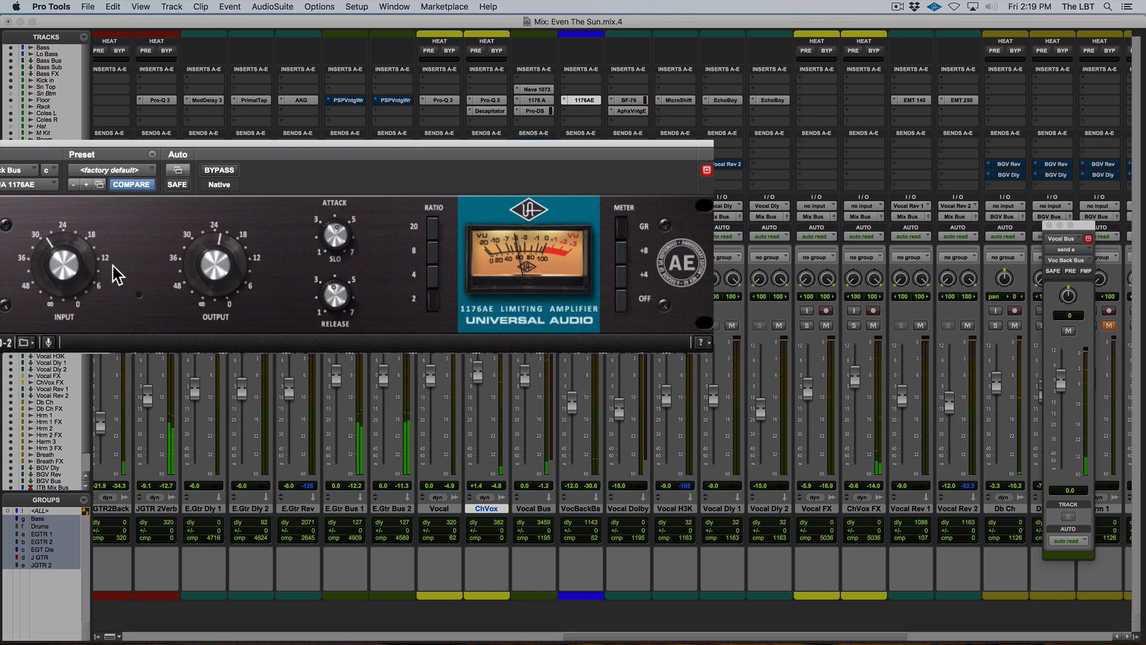
{"action": "left_click", "coordinate": [78, 266]}
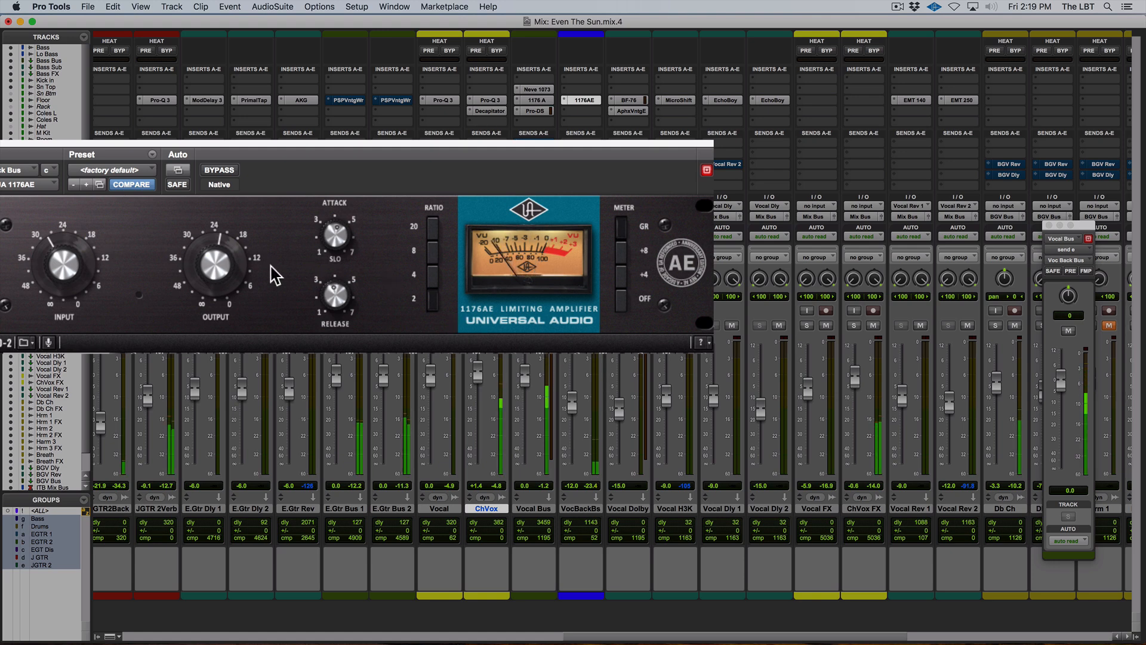
{"action": "left_click", "coordinate": [231, 265]}
{"action": "left_click_drag", "start_coordinate": [229, 262], "coordinate": [228, 259]}
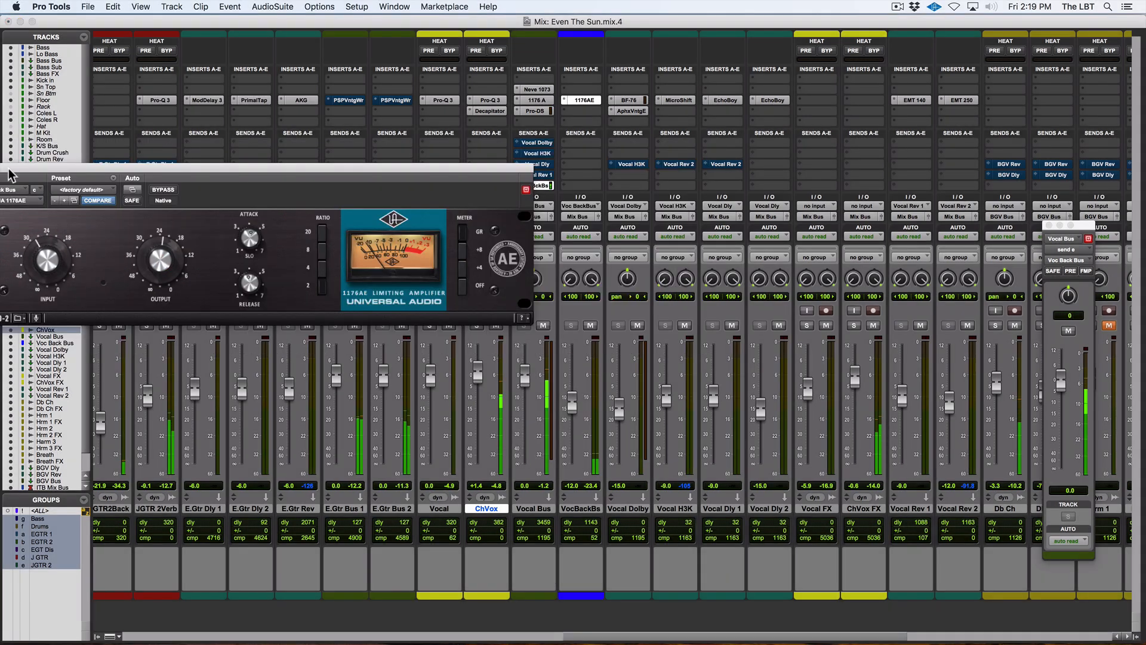
{"action": "left_click", "coordinate": [62, 169]}
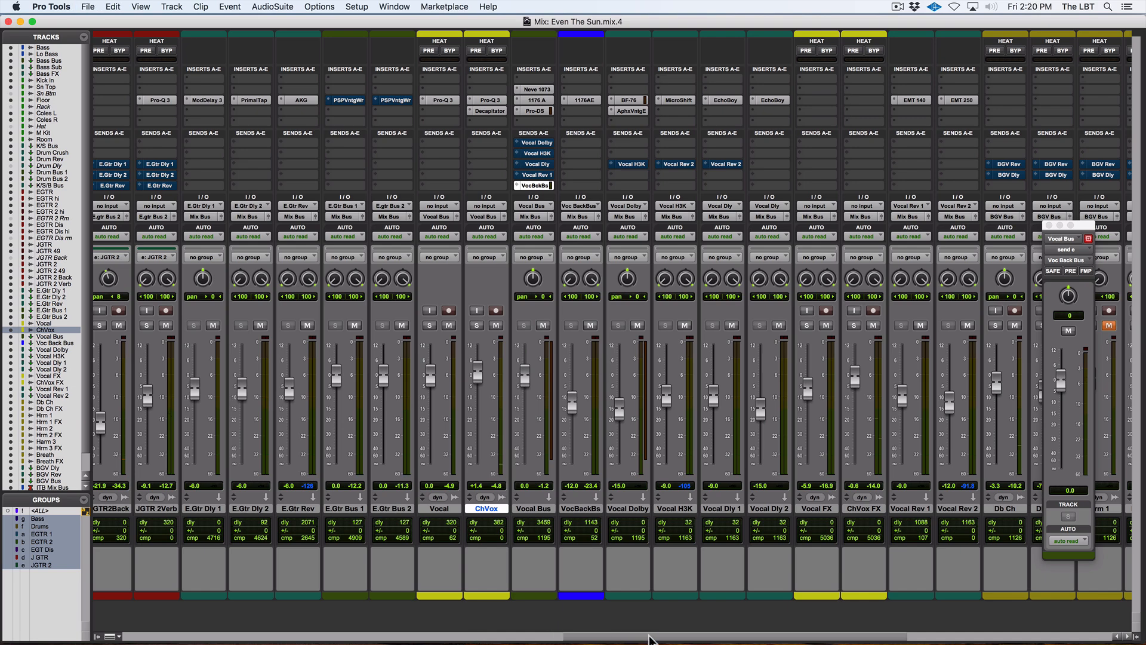
- Open the BF-76 limiter on Vocal Dolby, raise its attack to about 2 and lower its release to about 6
{"action": "left_click_drag", "start_coordinate": [649, 634], "coordinate": [651, 634]}
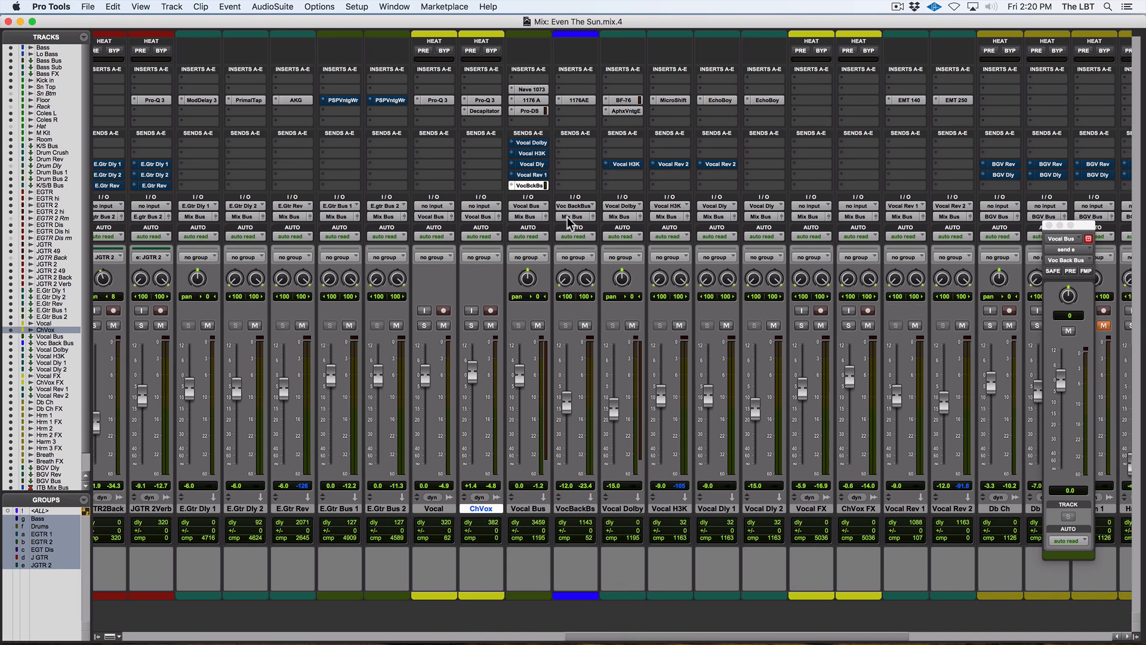
{"action": "left_click", "coordinate": [535, 143], "text": "super"}
{"action": "left_click", "coordinate": [624, 100]}
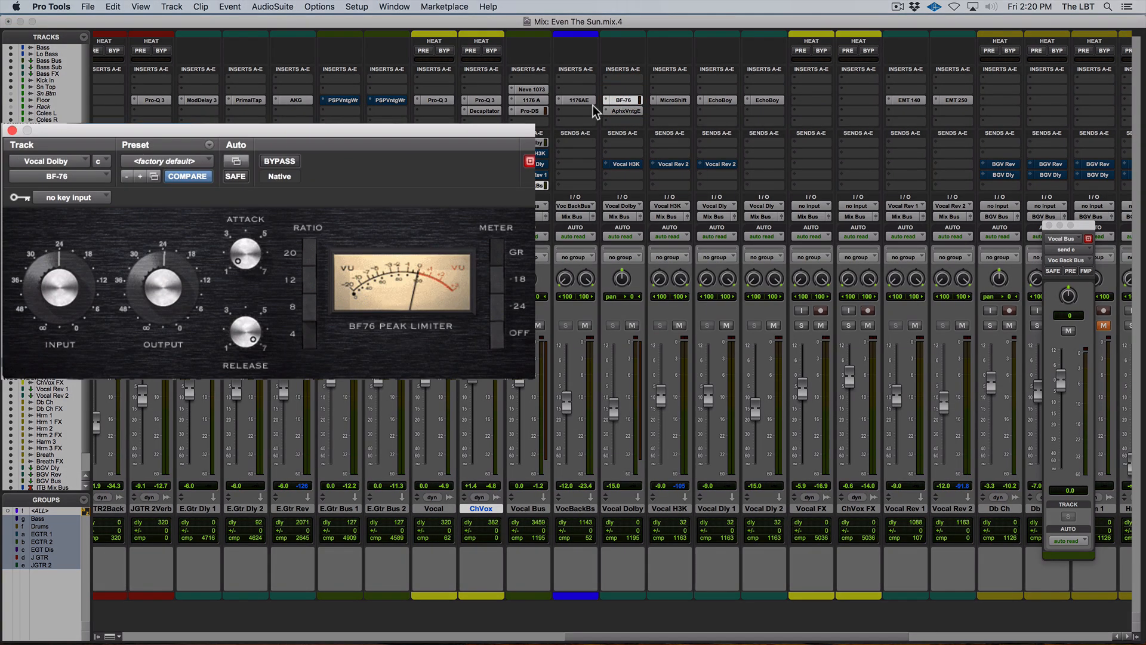
{"action": "left_click_drag", "start_coordinate": [248, 253], "coordinate": [245, 228]}
{"action": "left_click_drag", "start_coordinate": [251, 346], "coordinate": [256, 324]}
- Raise the Vocal Bus send to Vocal Dolby to -9.4 dB, compare with Vocal Dolby muted and unmuted, and stop playback
{"action": "left_click", "coordinate": [541, 143]}
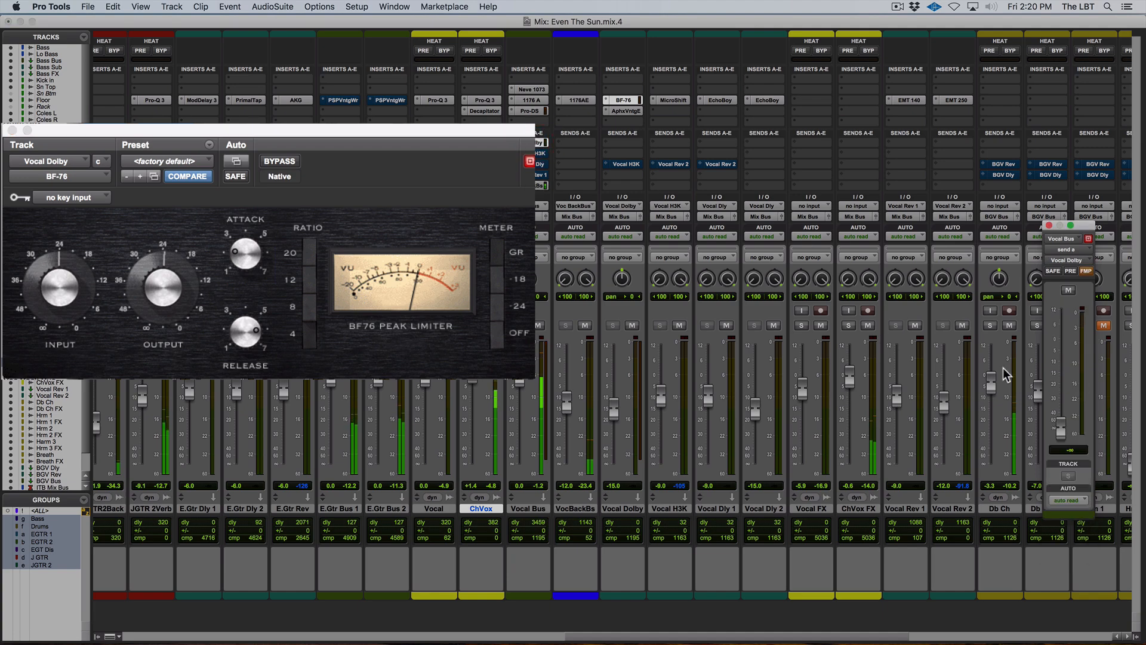
{"action": "left_click_drag", "start_coordinate": [1061, 426], "coordinate": [1067, 364]}
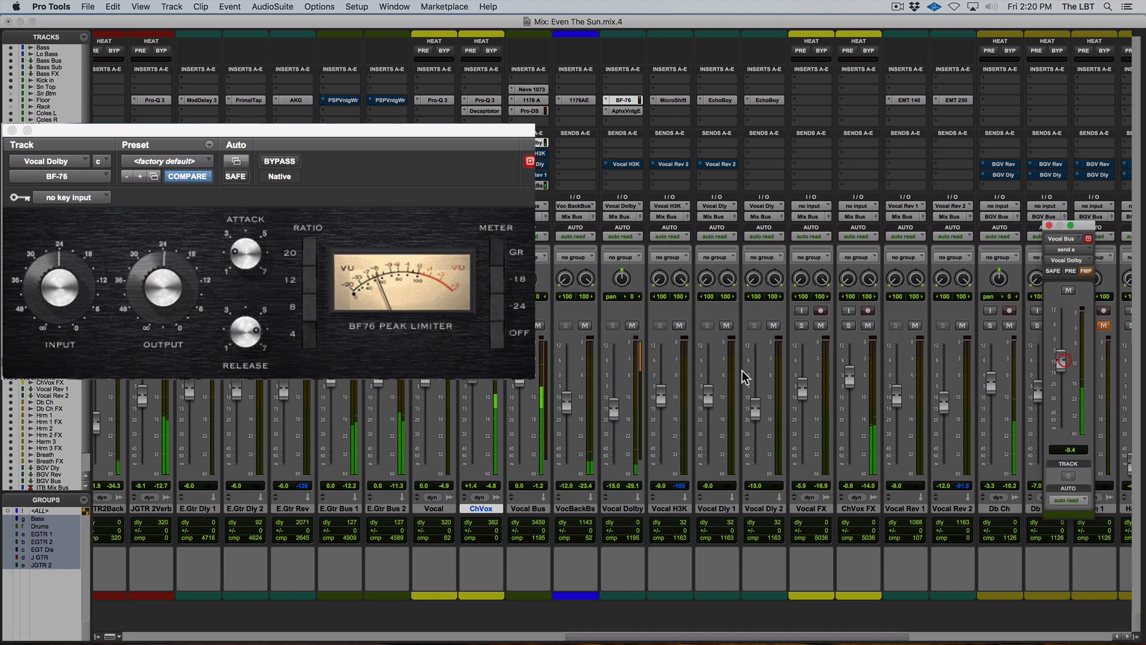
{"action": "left_click", "coordinate": [630, 332]}
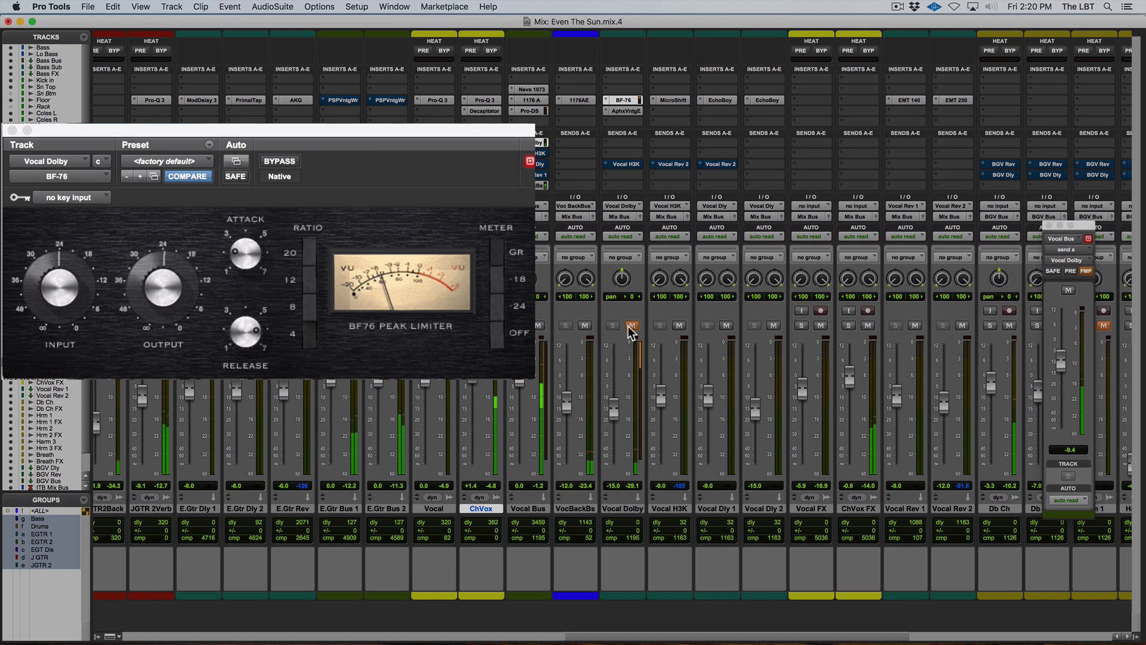
{"action": "left_click", "coordinate": [1062, 362]}
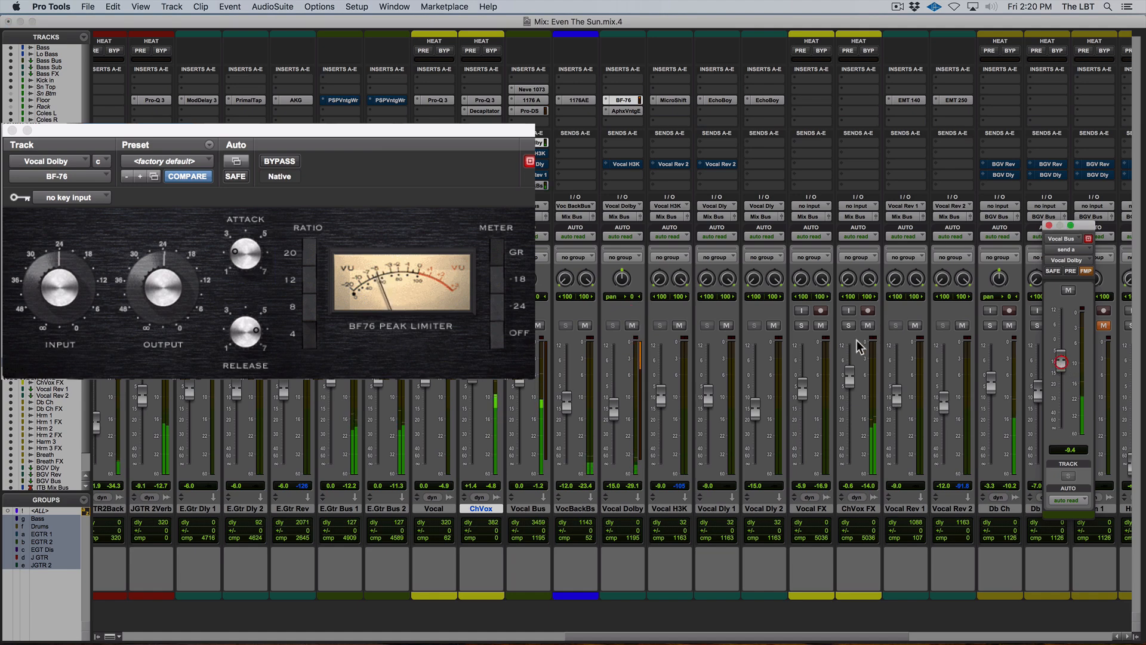
{"action": "left_click", "coordinate": [632, 326]}
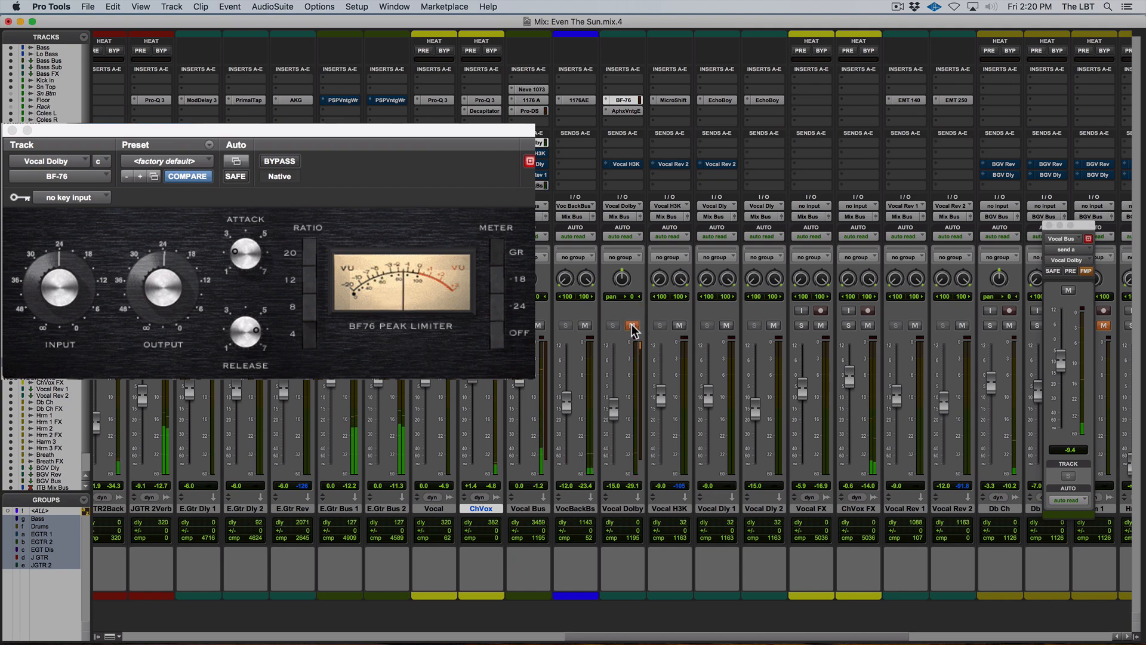
{"action": "left_click", "coordinate": [632, 325]}
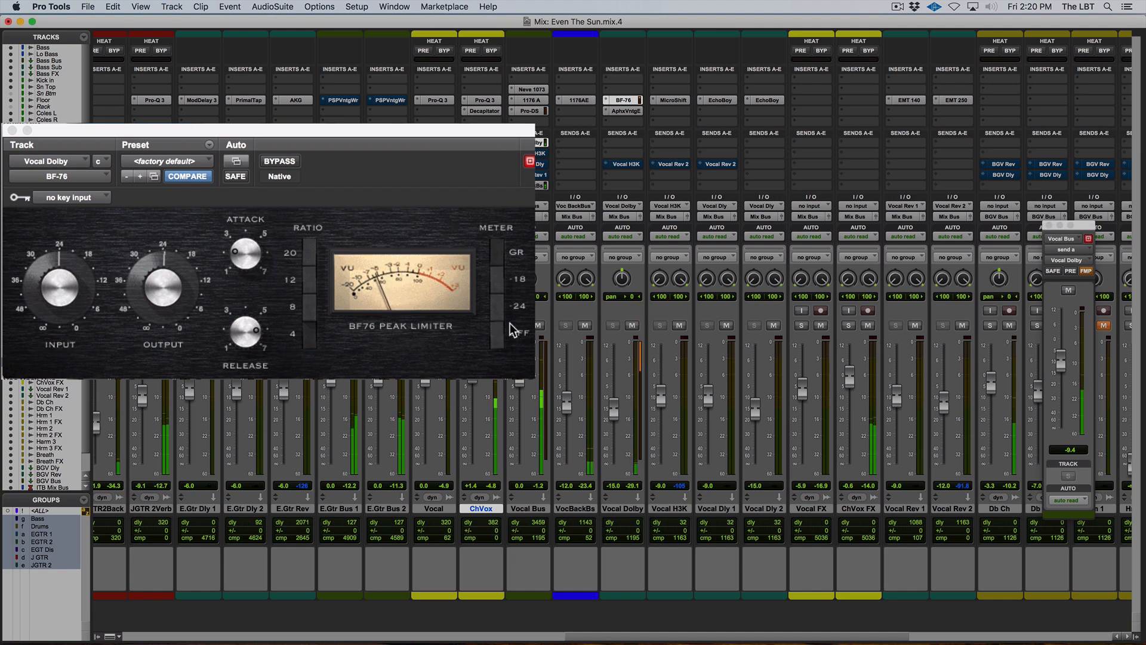
{"action": "key", "text": "space"}
- Play the song from early in the second verse and compare the mix with Vocal Dolby muted and unmuted
{"action": "key", "text": "super+equal"}
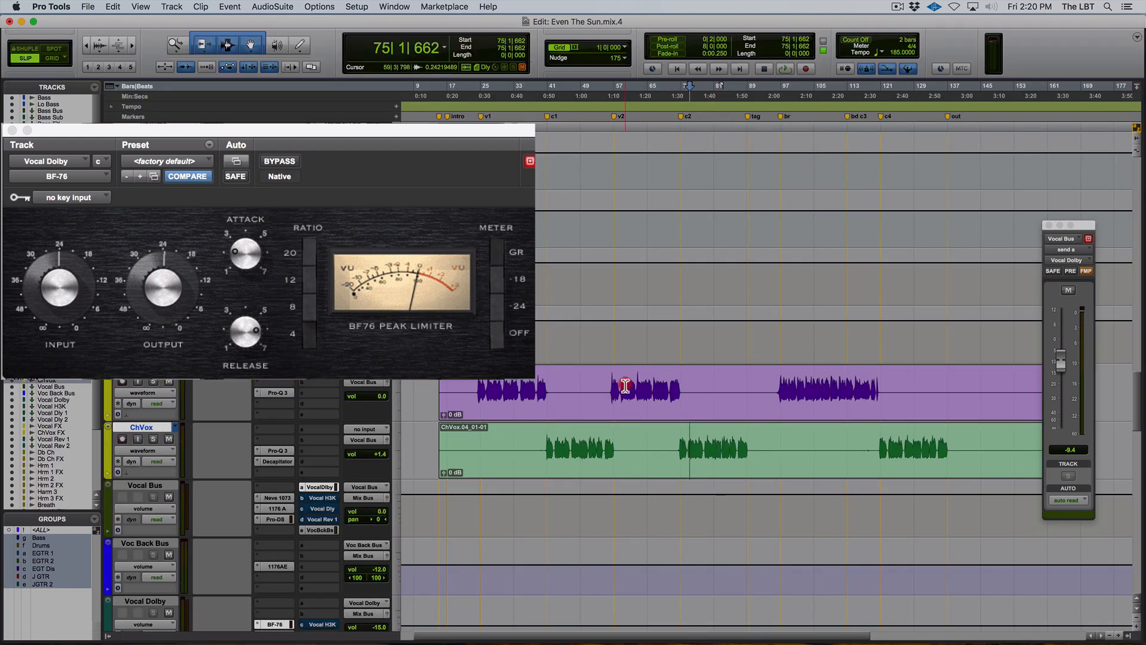
{"action": "left_click", "coordinate": [625, 386]}
{"action": "key", "text": "space"}
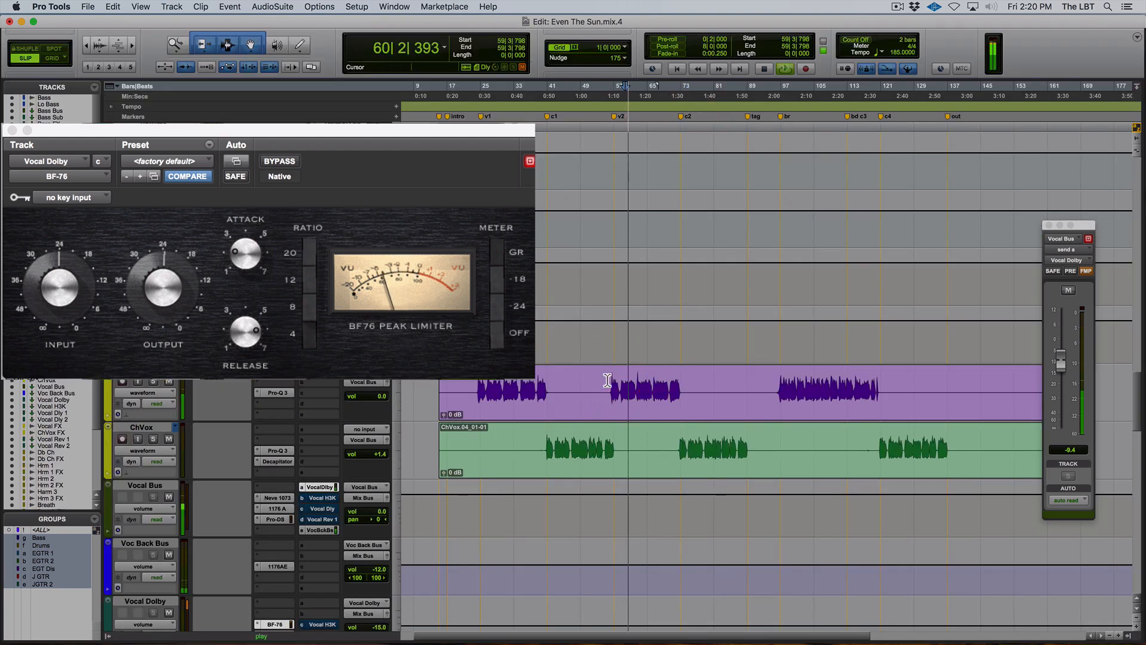
{"action": "key", "text": "super+equal"}
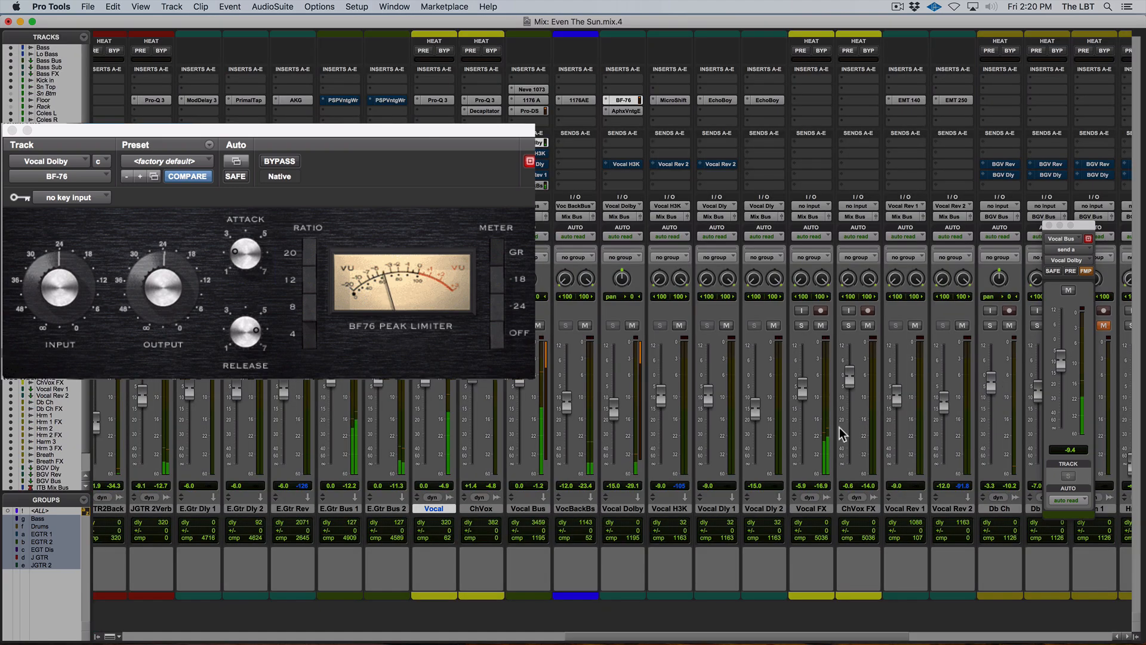
{"action": "left_click", "coordinate": [632, 326]}
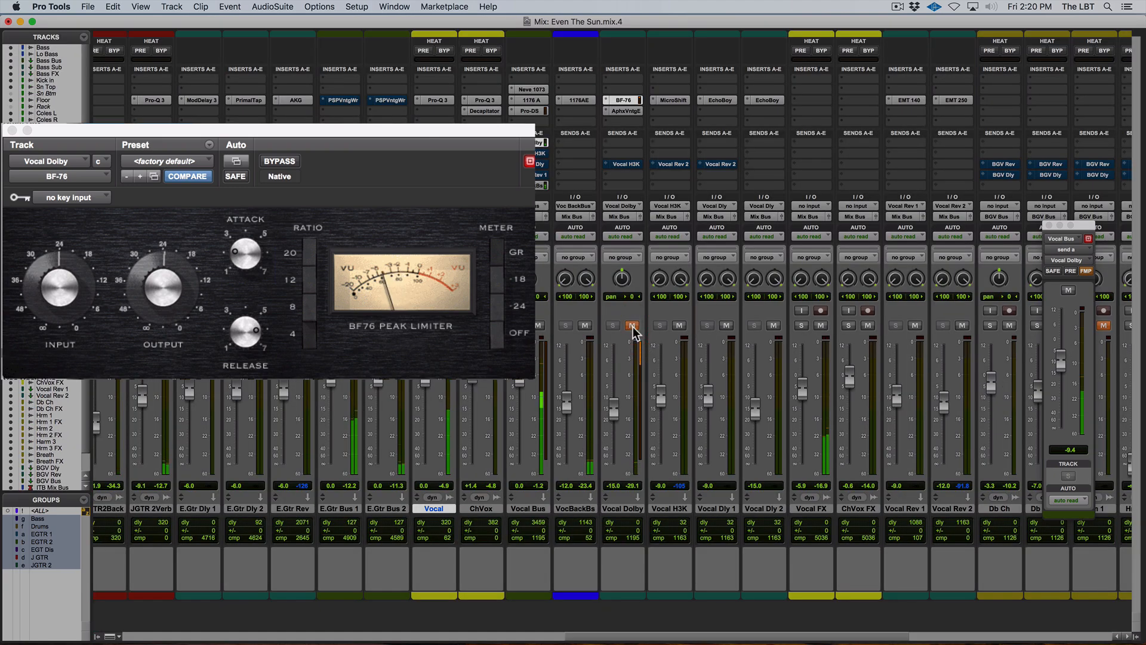
{"action": "left_click", "coordinate": [632, 325]}
{"action": "left_click", "coordinate": [154, 298]}
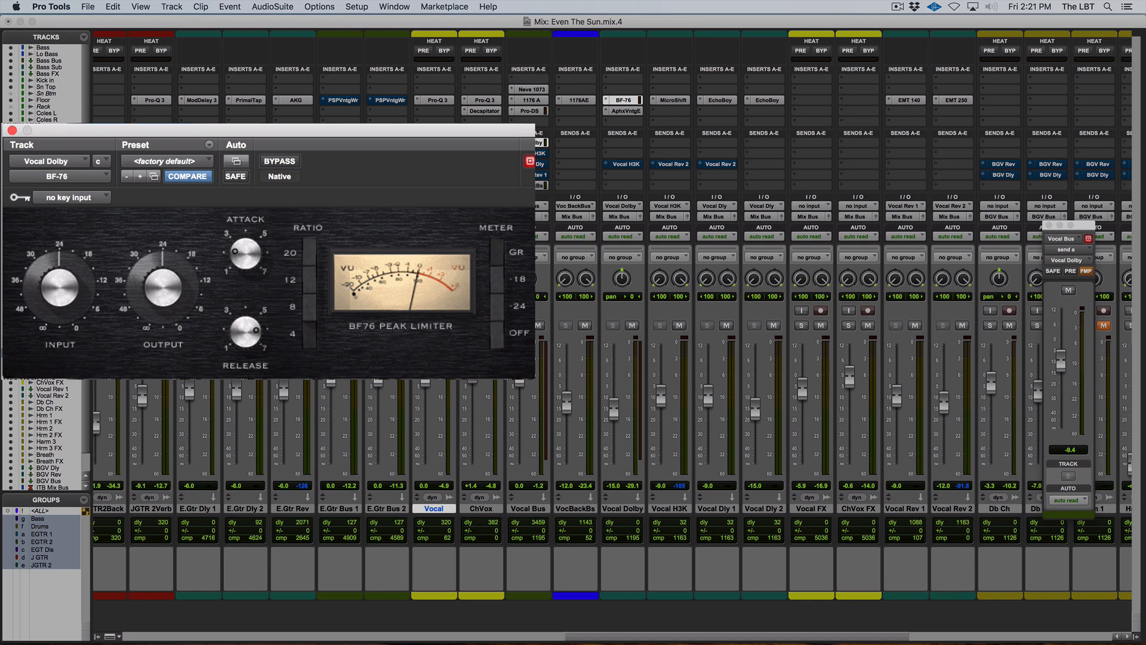
- Switch the Vocal Bus send to Vocal Dolby to pre-fader and mute the Vocal Bus to isolate the parallel channel
{"action": "left_click", "coordinate": [542, 186]}
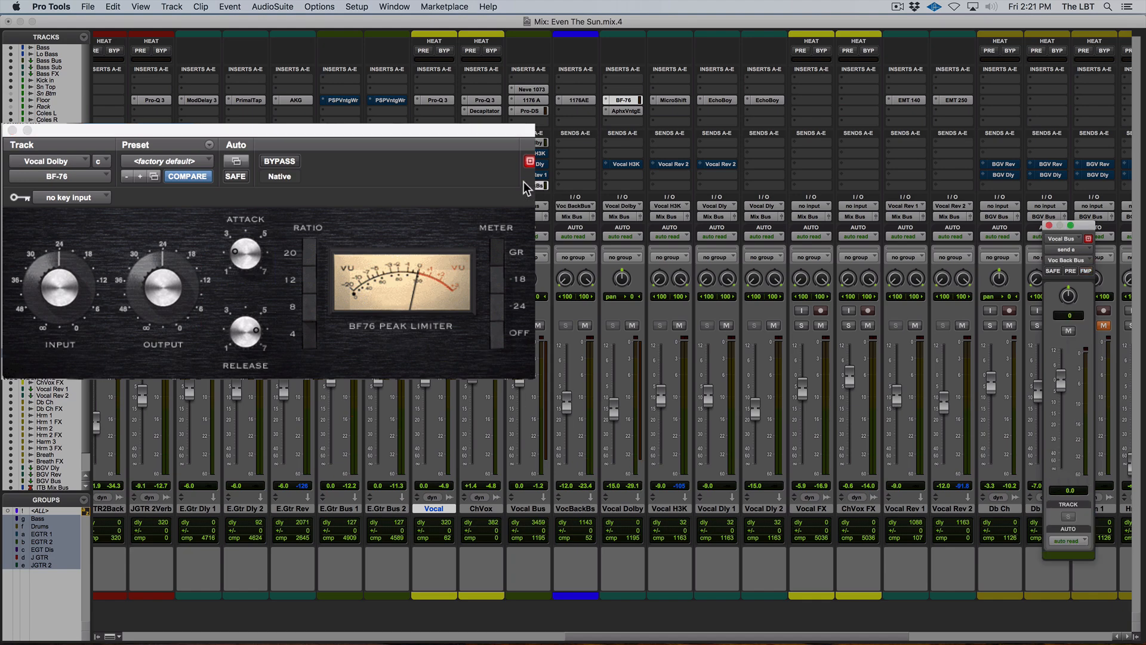
{"action": "left_click", "coordinate": [1070, 272]}
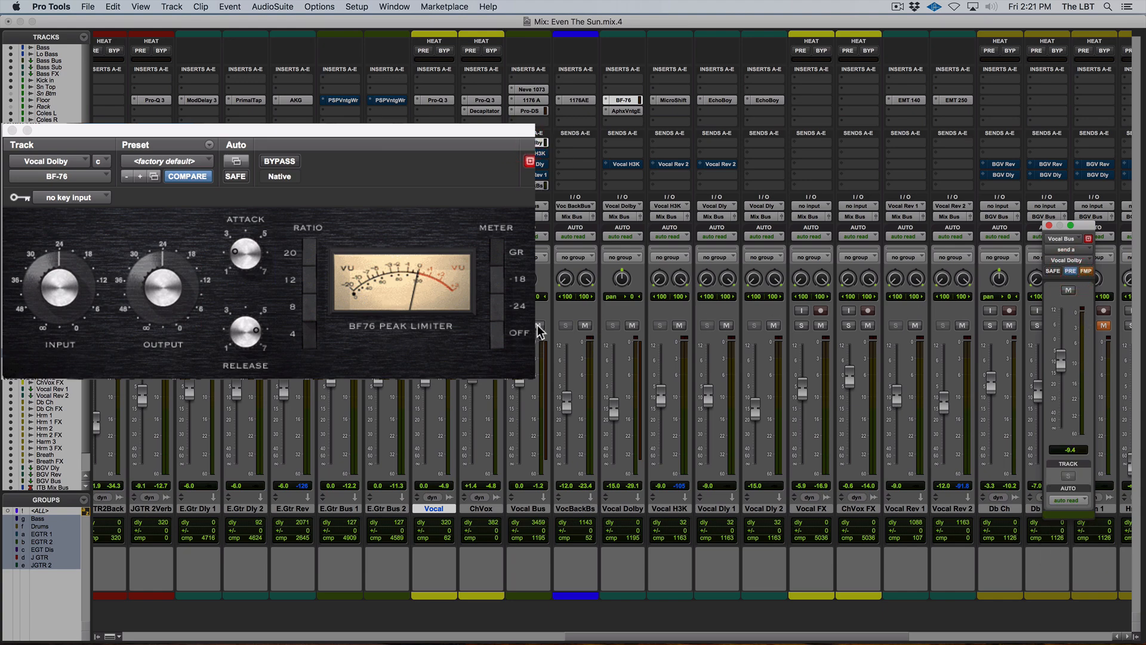
{"action": "left_click", "coordinate": [520, 326]}
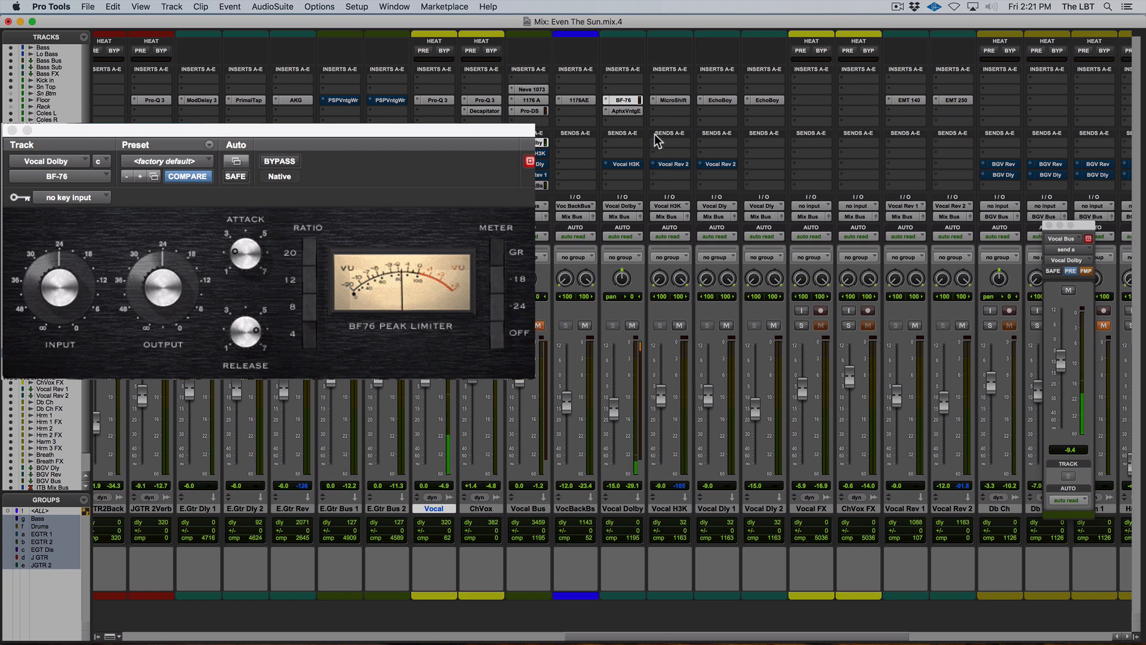
- Open the Aphex Vintage Exciter on Vocal Dolby, raise the channel fader to -1.1 dB and compare the exciter bypassed and active
{"action": "left_click", "coordinate": [623, 111]}
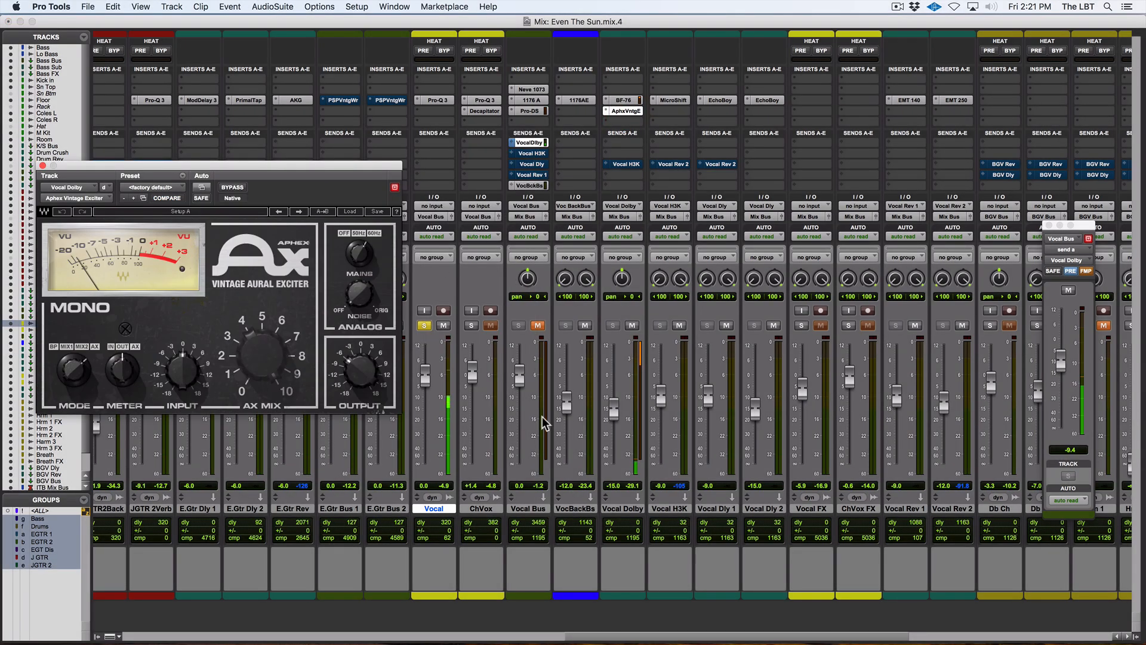
{"action": "left_click_drag", "start_coordinate": [613, 408], "coordinate": [614, 372]}
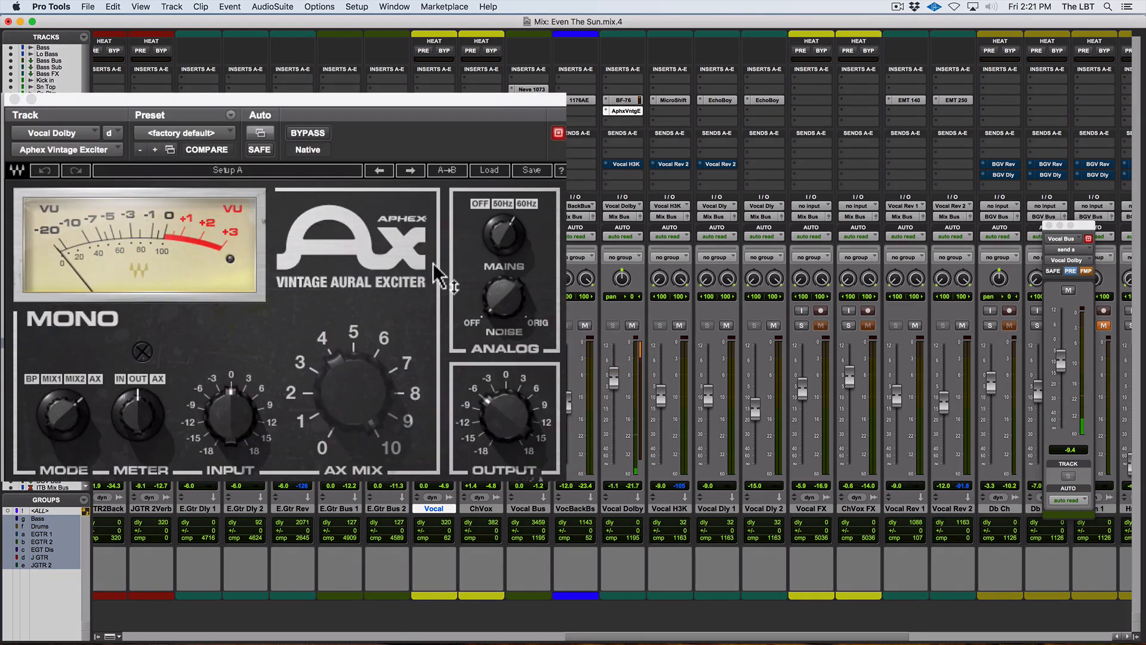
{"action": "left_click", "coordinate": [301, 130]}
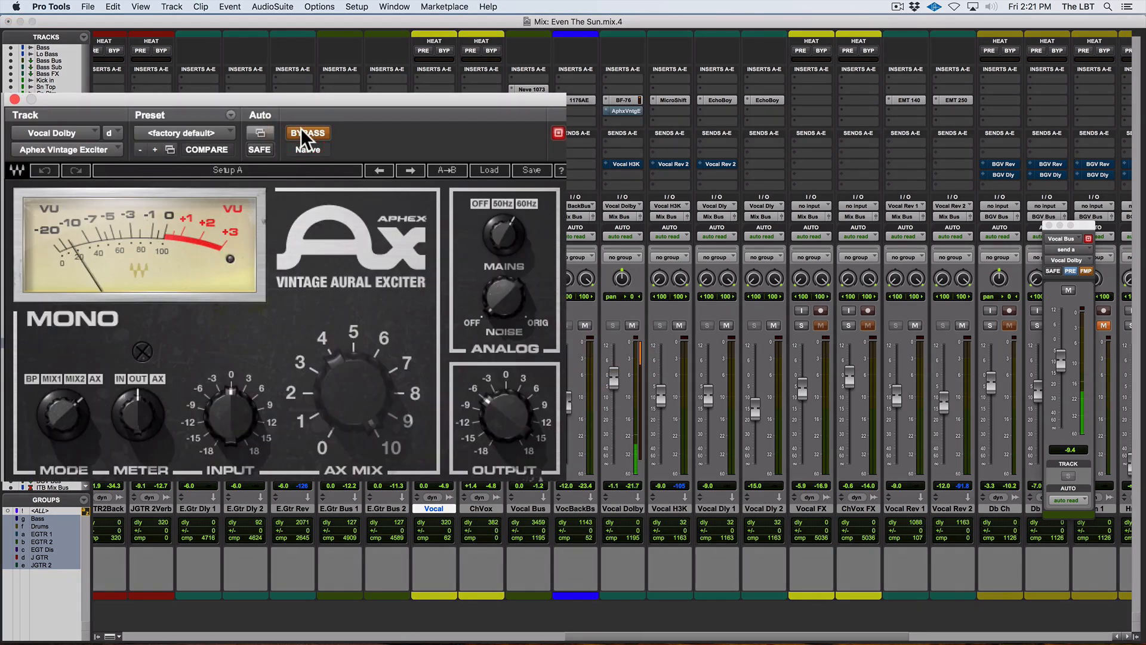
{"action": "left_click", "coordinate": [301, 130]}
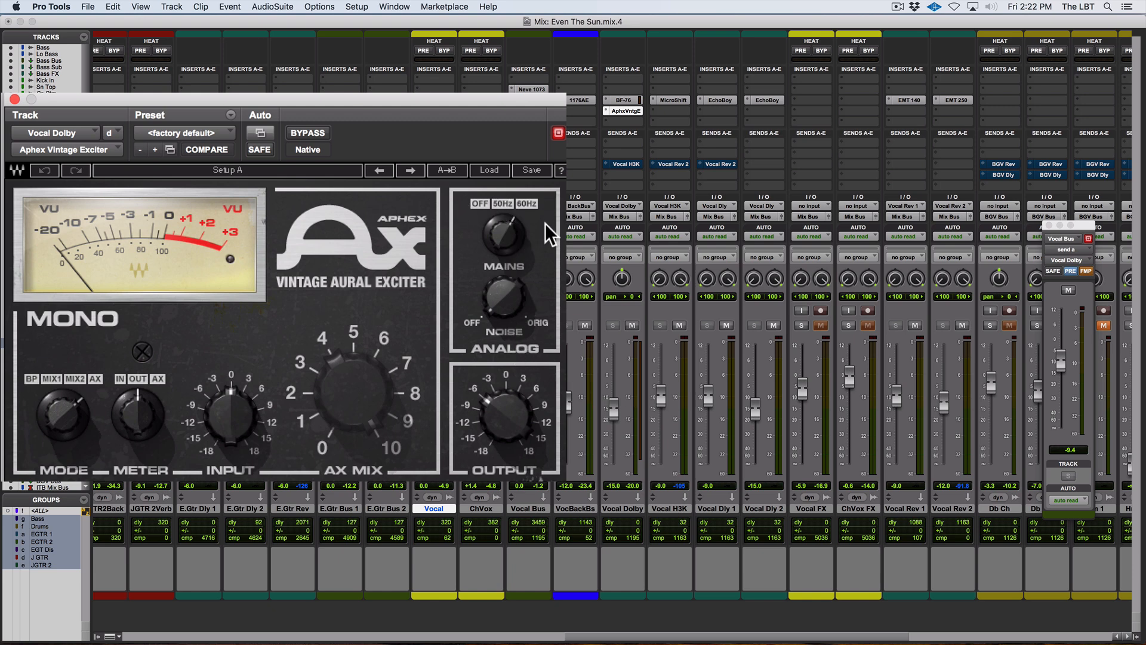
- Try the exciter's mains hum setting at 50 Hz and return it to 60 Hz
{"action": "left_click", "coordinate": [504, 203]}
{"action": "left_click", "coordinate": [527, 202]}
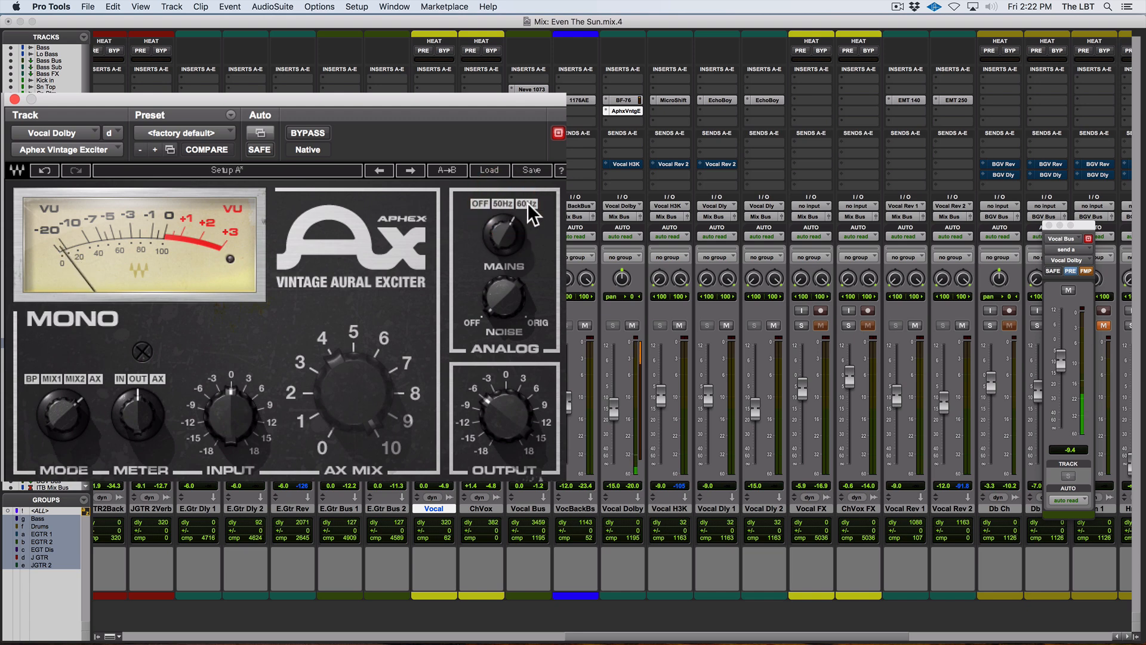
- Compare the exciter's off, 50 Hz and 60 Hz mains hum settings on the isolated Vocal Dolby channel and leave it at 50 Hz
{"action": "left_click", "coordinate": [507, 202]}
{"action": "left_click", "coordinate": [486, 200]}
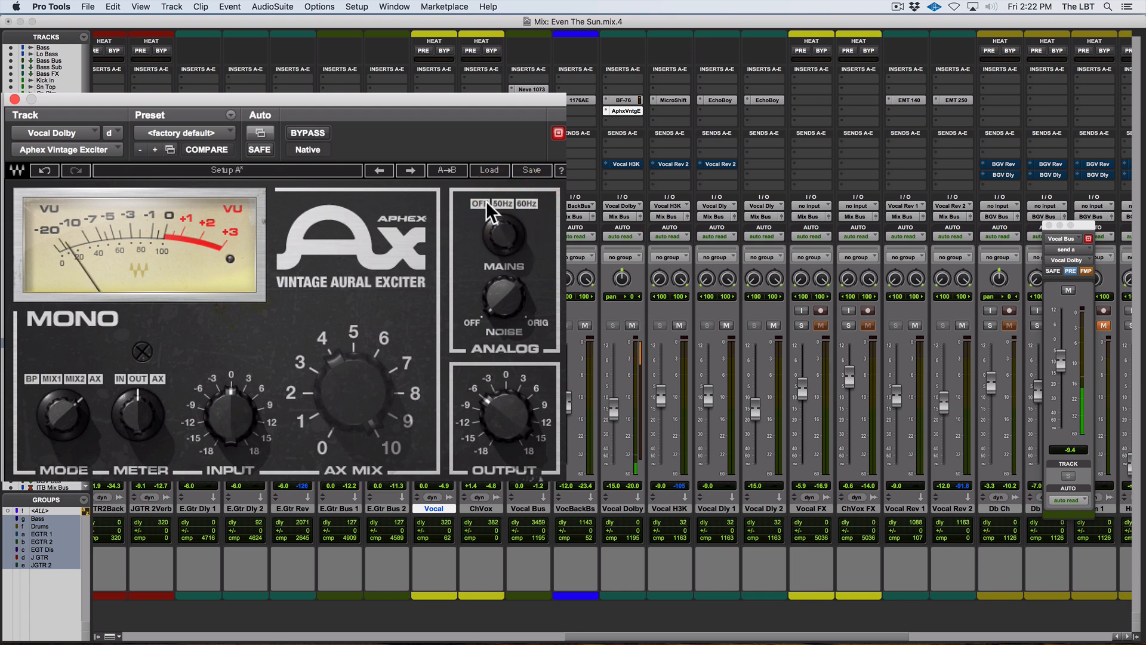
{"action": "left_click", "coordinate": [495, 202]}
{"action": "left_click", "coordinate": [530, 203]}
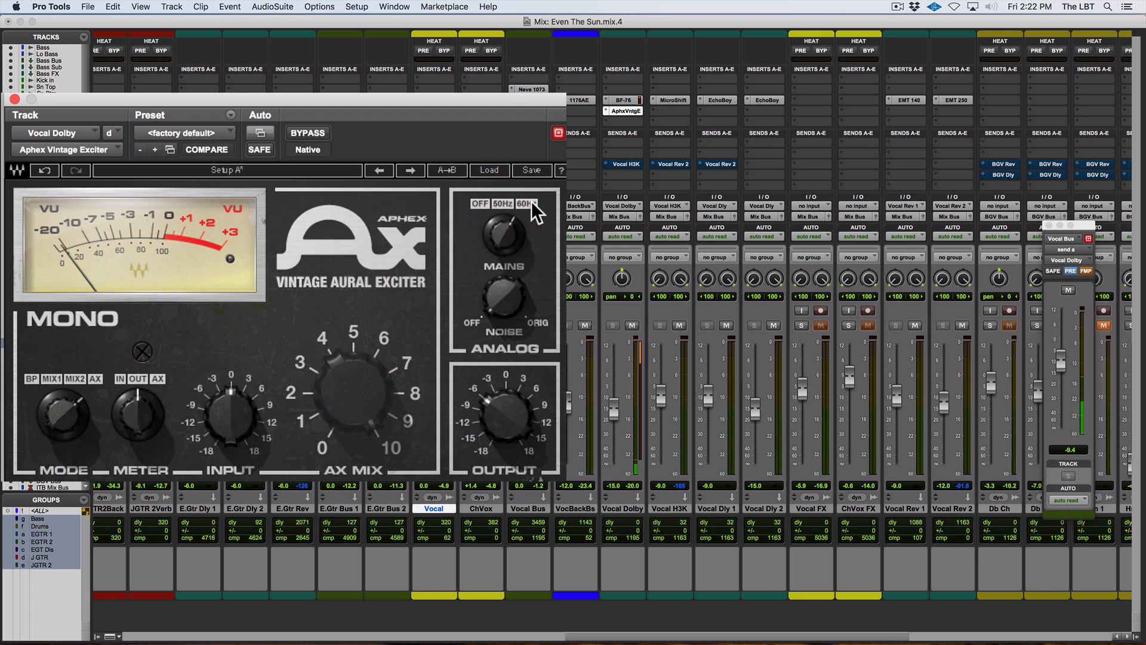
{"action": "left_click", "coordinate": [500, 202]}
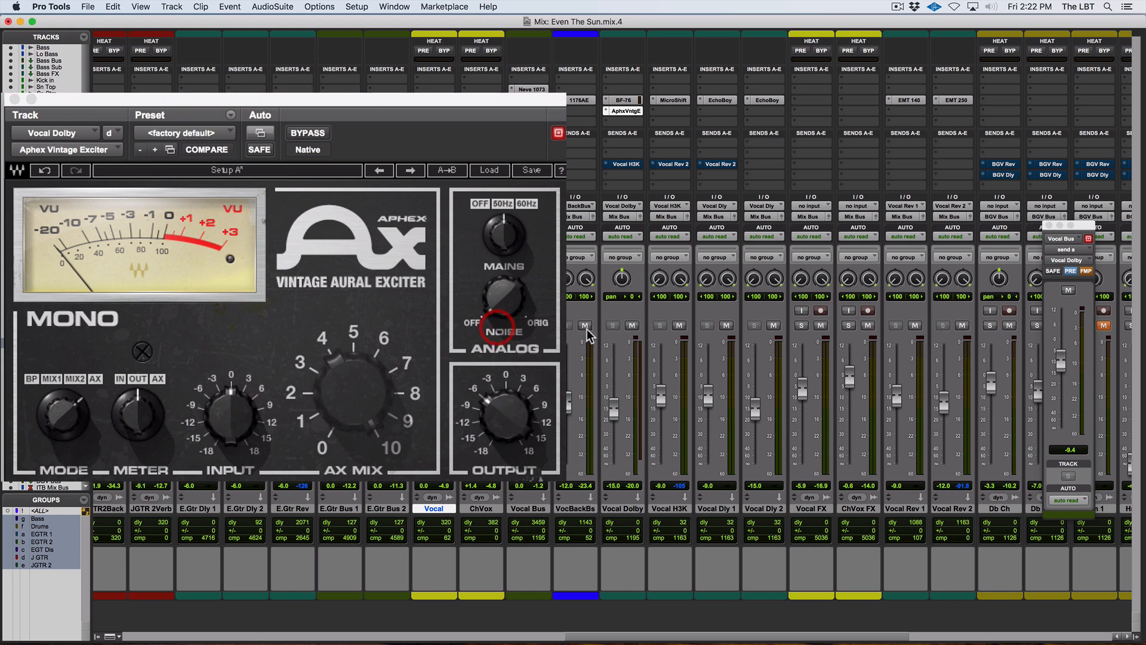
- Return the Vocal Bus send to Vocal Dolby to post-fader and unmute the Vocal Bus
{"action": "left_click", "coordinate": [1068, 273]}
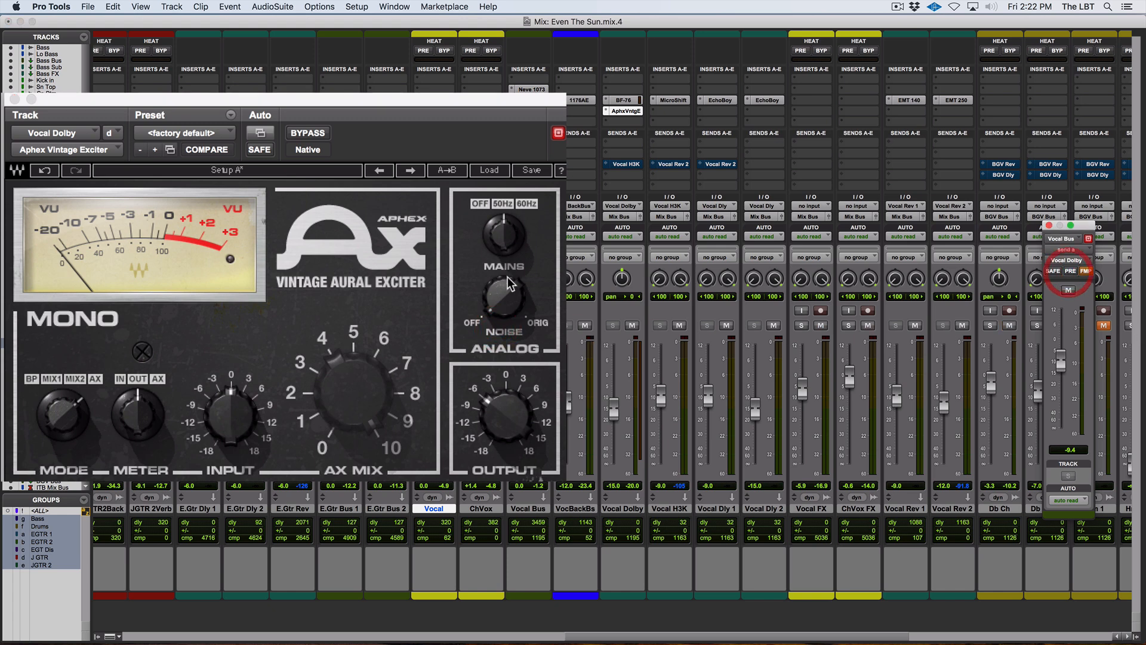
{"action": "left_click", "coordinate": [539, 327]}
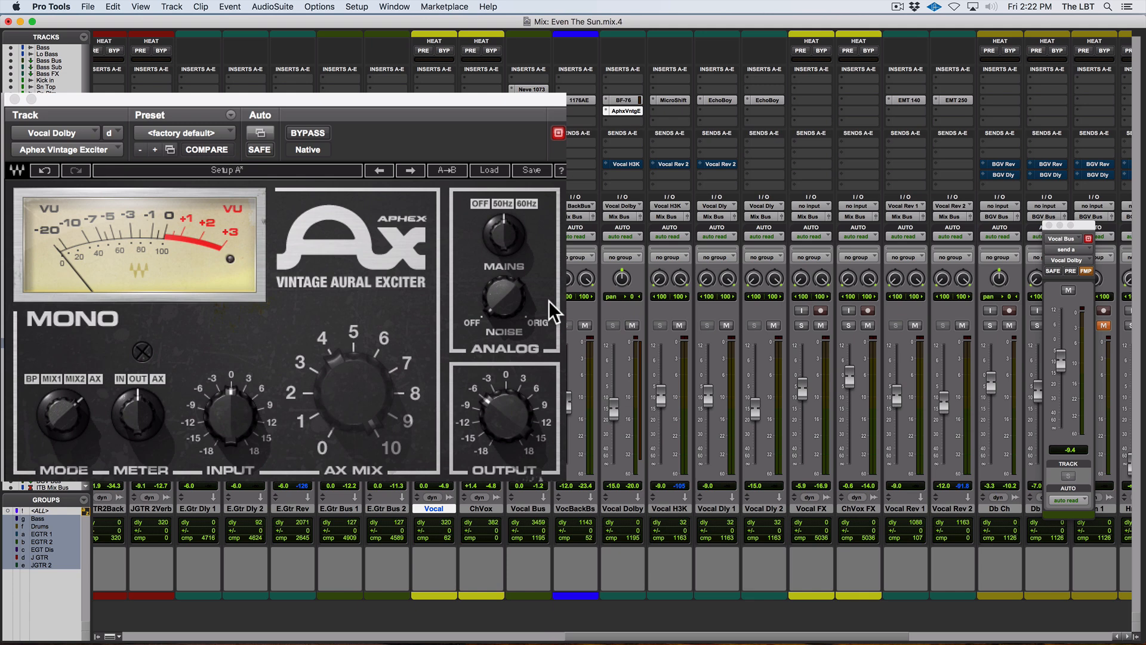
- Compare the exciter's mains hum settings within the full mix, finishing on 50 Hz
{"action": "left_click", "coordinate": [528, 203]}
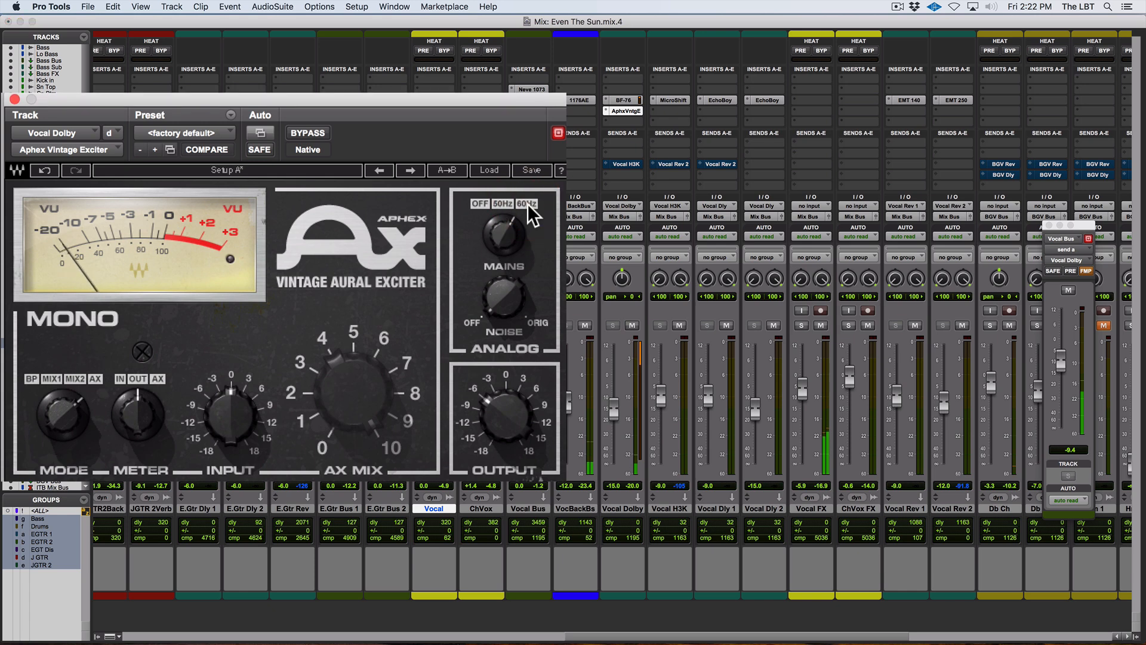
{"action": "left_click", "coordinate": [504, 202]}
{"action": "left_click", "coordinate": [483, 203]}
{"action": "left_click", "coordinate": [500, 203]}
{"action": "left_click", "coordinate": [539, 204]}
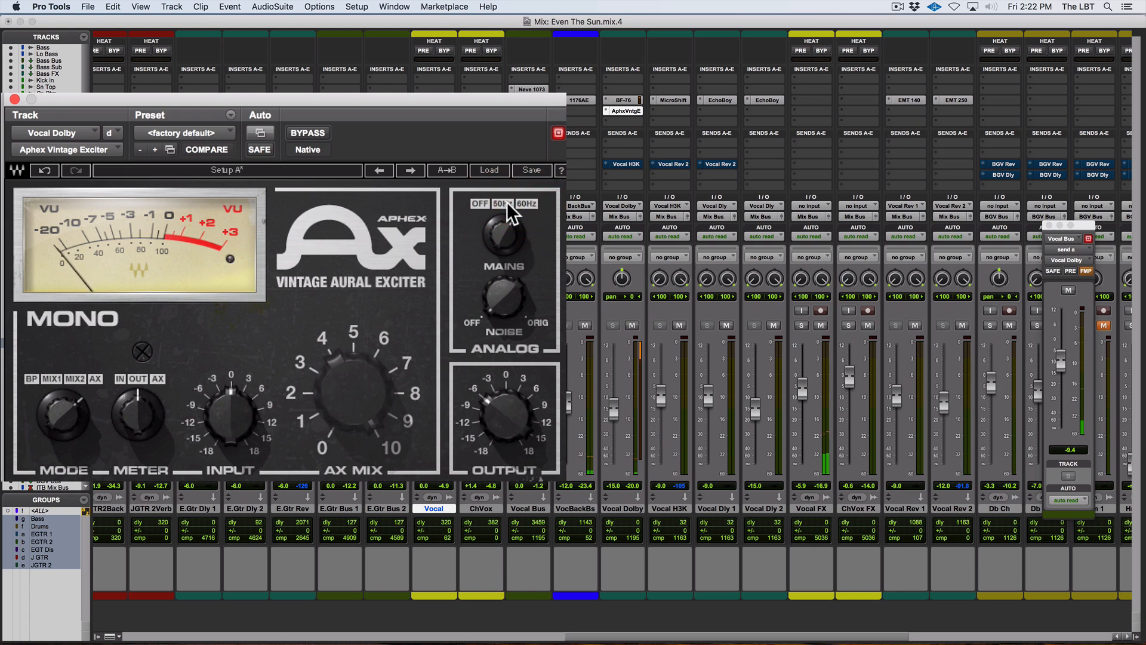
{"action": "left_click", "coordinate": [505, 204]}
- Compare the mix with Vocal Dolby muted and unmuted, and close the exciter and send windows
{"action": "left_click", "coordinate": [632, 325]}
{"action": "left_click", "coordinate": [631, 326]}
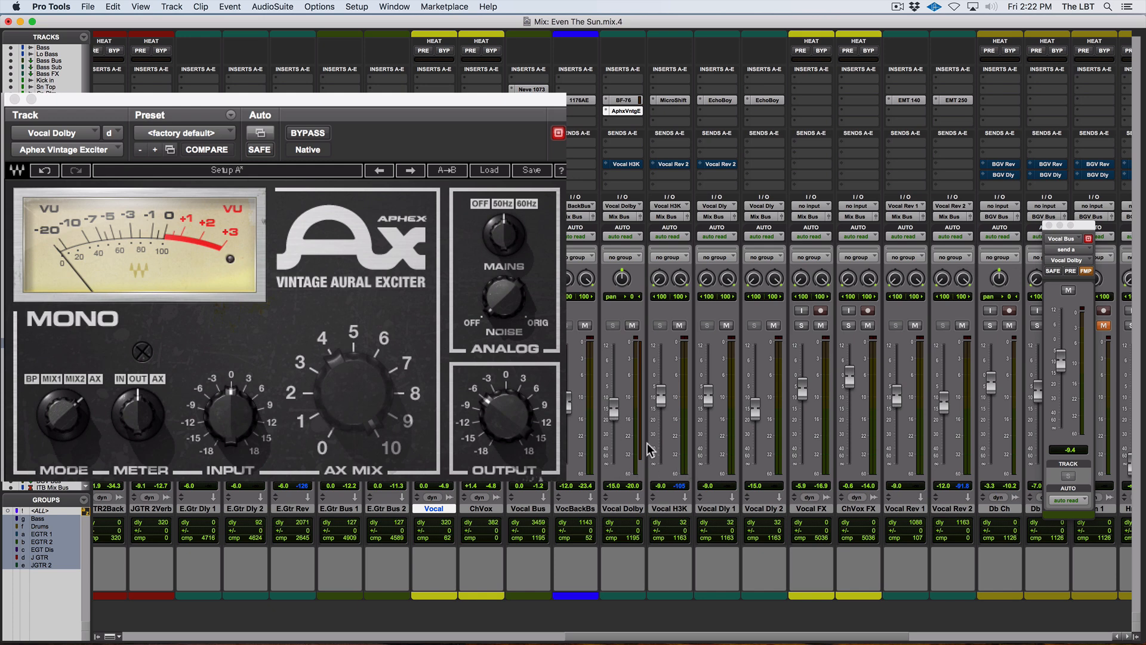
{"action": "left_click", "coordinate": [632, 326]}
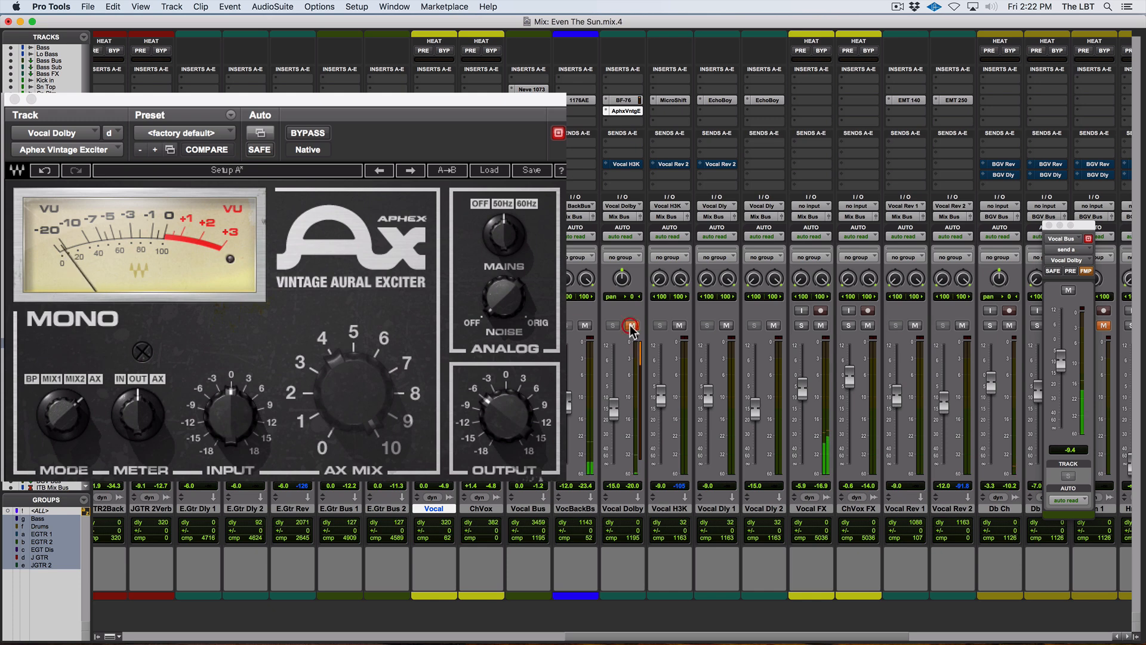
{"action": "left_click", "coordinate": [632, 326]}
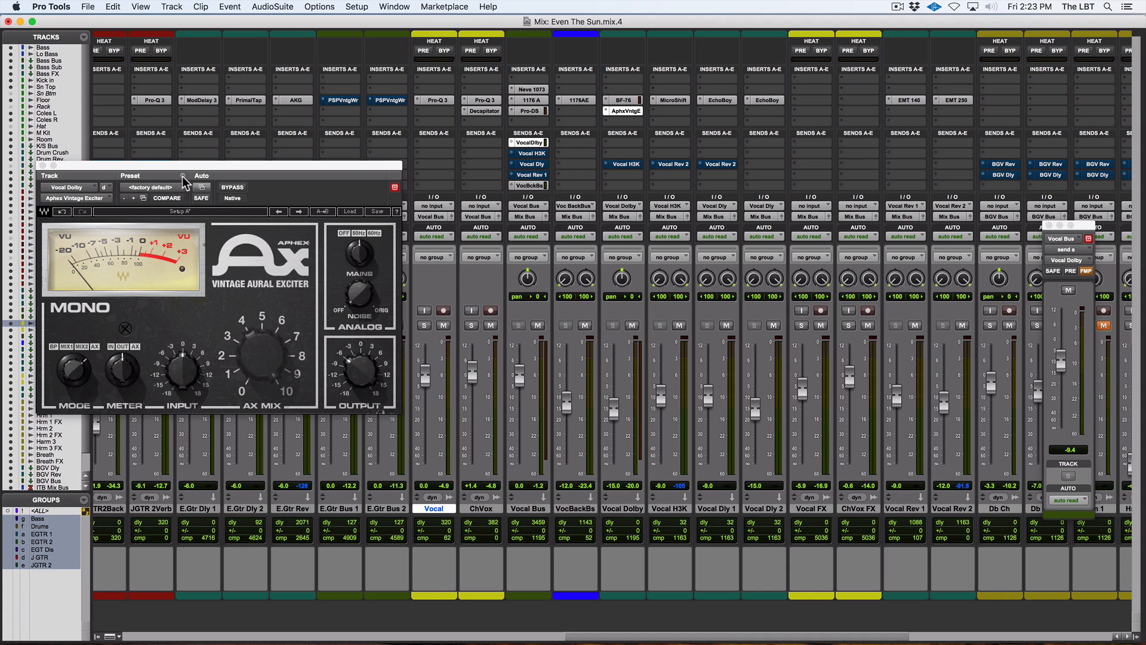
{"action": "left_click", "coordinate": [41, 166]}
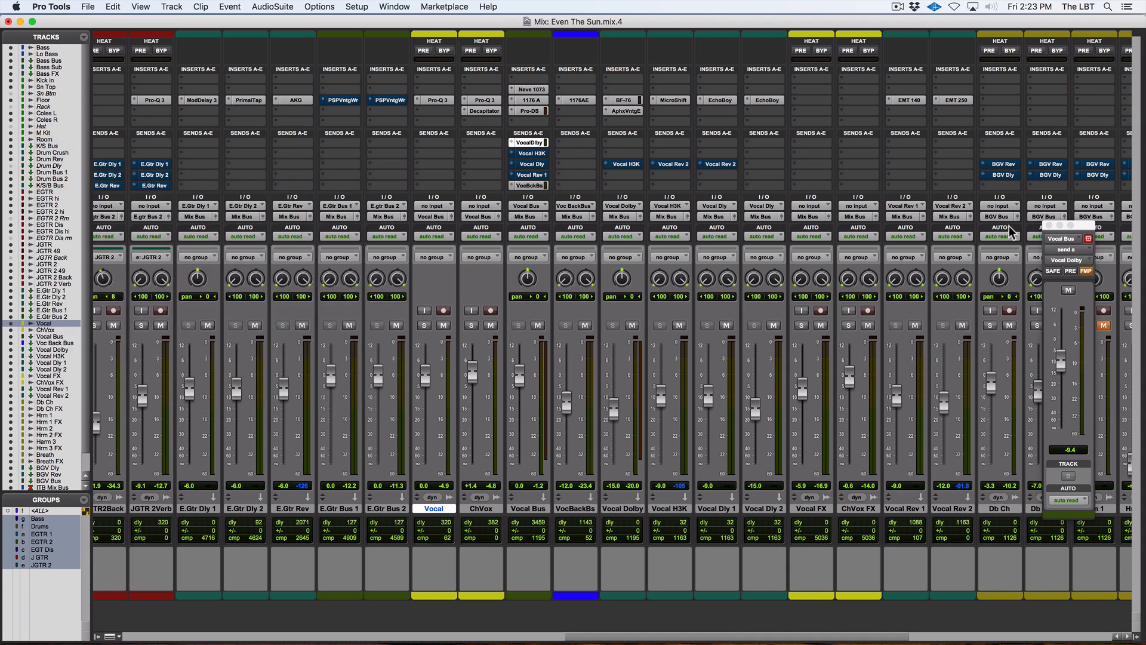
{"action": "left_click", "coordinate": [1049, 225]}
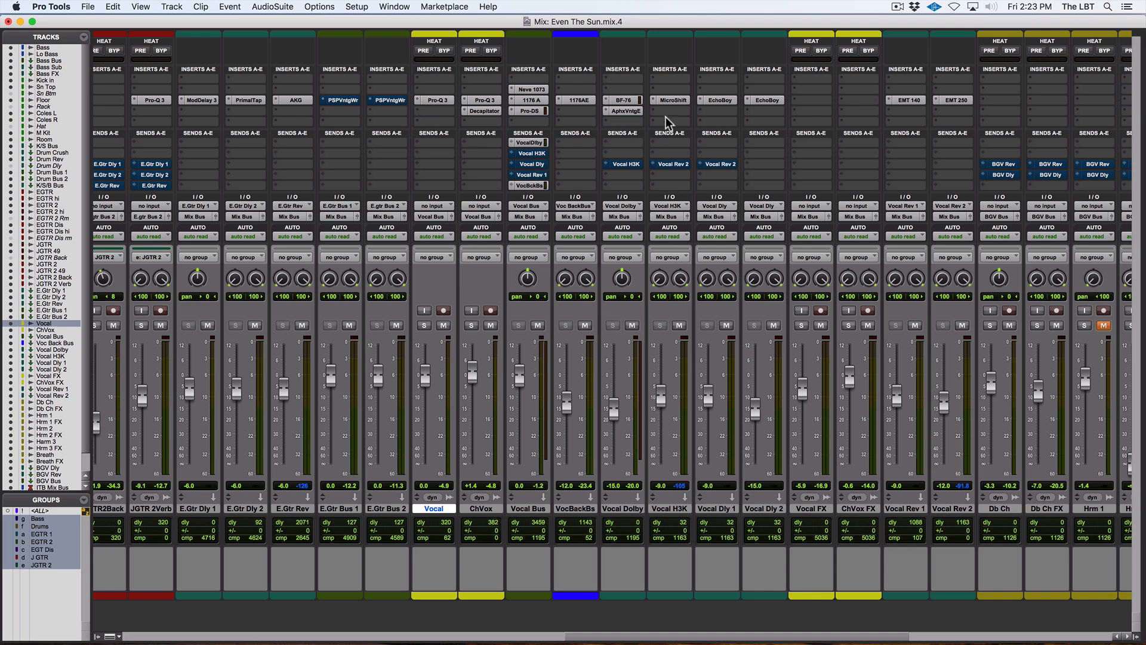
- Open MicroShift on Vocal H3K, lower its Focus slightly and tighten its Delay a little
{"action": "left_click", "coordinate": [666, 102]}
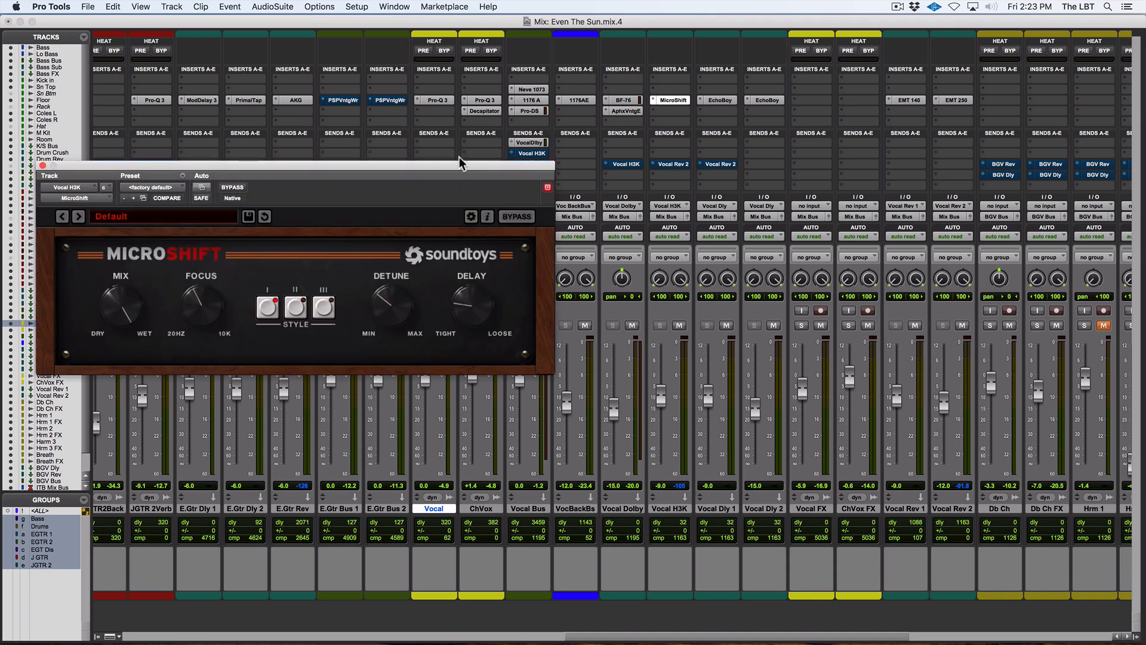
{"action": "left_click_drag", "start_coordinate": [549, 157], "coordinate": [849, 161]}
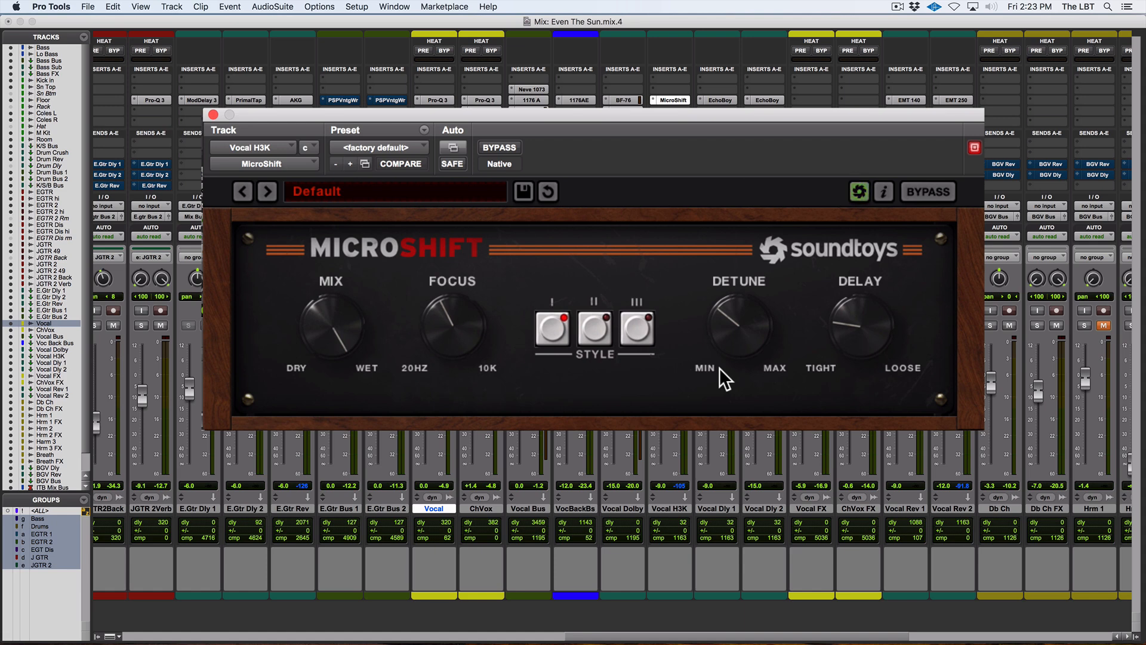
{"action": "left_click_drag", "start_coordinate": [456, 286], "coordinate": [454, 342]}
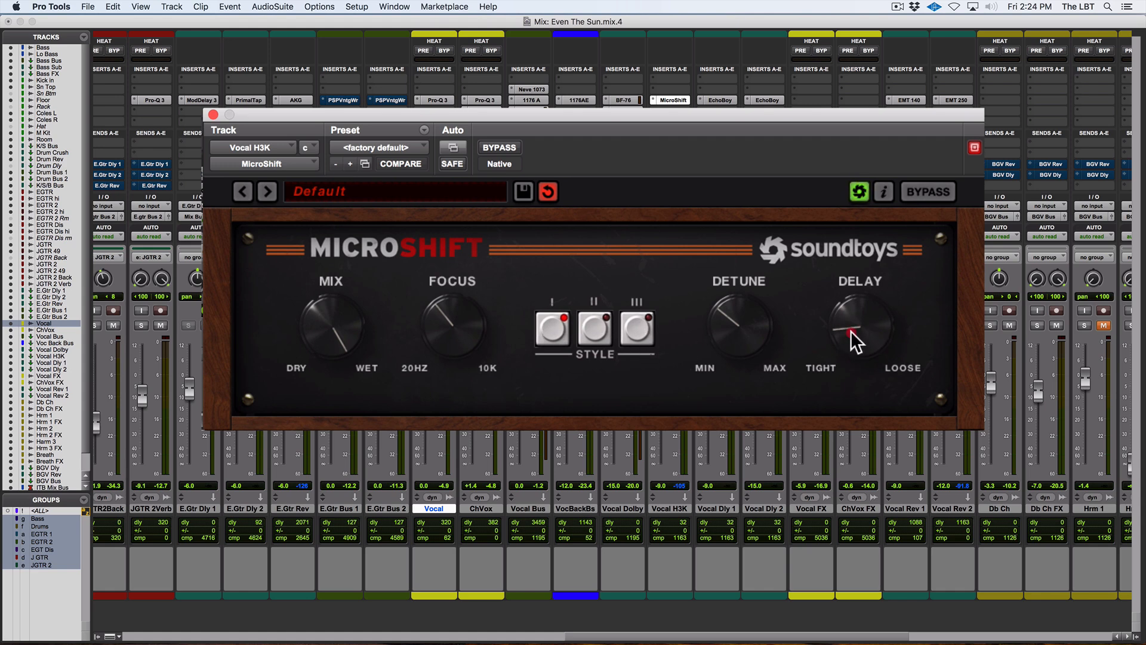
{"action": "mouse_move", "coordinate": [851, 331]}
{"action": "left_mouse_down"}
{"action": "mouse_move", "coordinate": [864, 290]}
{"action": "mouse_move", "coordinate": [855, 327]}
{"action": "left_mouse_up"}
{"action": "left_click", "coordinate": [345, 167]}
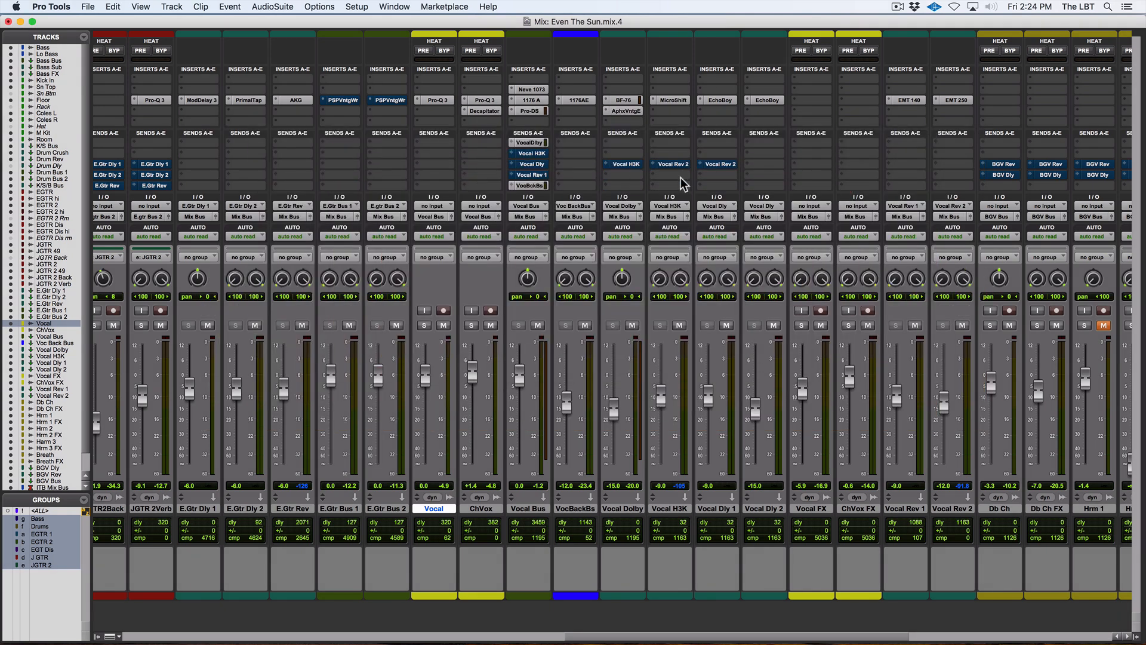
- Enable the Vocal Bus send to Vocal H3K at -7.5 dB and raise the Vocal H3K fader to +2.8 dB
{"action": "left_click", "coordinate": [540, 152], "text": "super"}
{"action": "key", "text": "space"}
{"action": "left_click", "coordinate": [541, 154]}
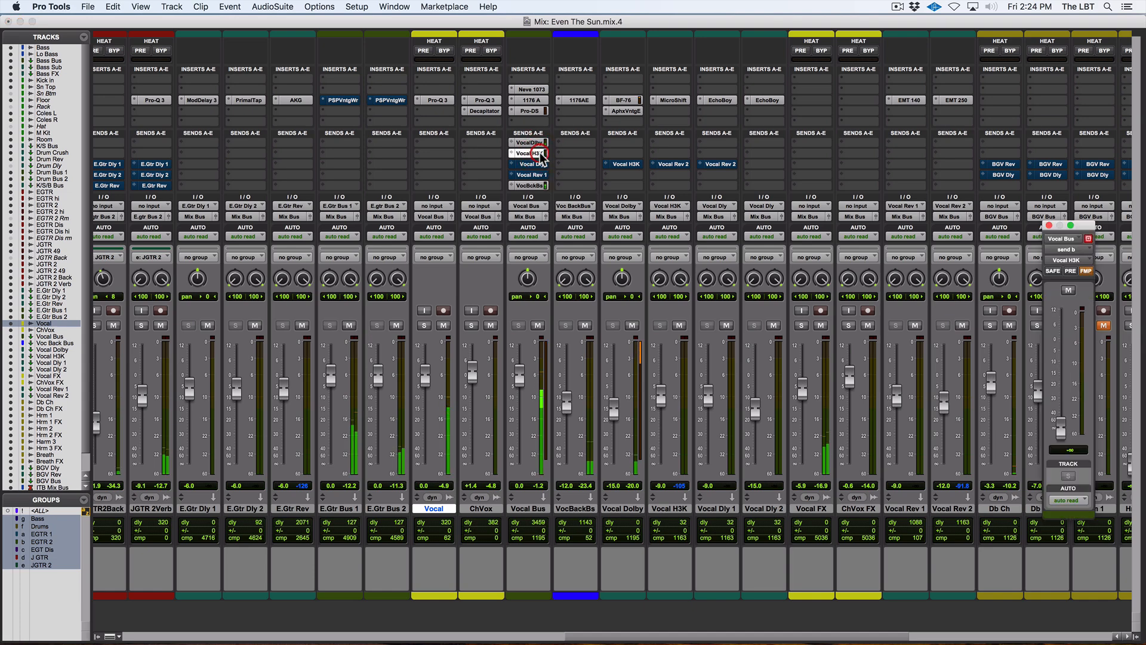
{"action": "left_click_drag", "start_coordinate": [1061, 427], "coordinate": [1061, 363]}
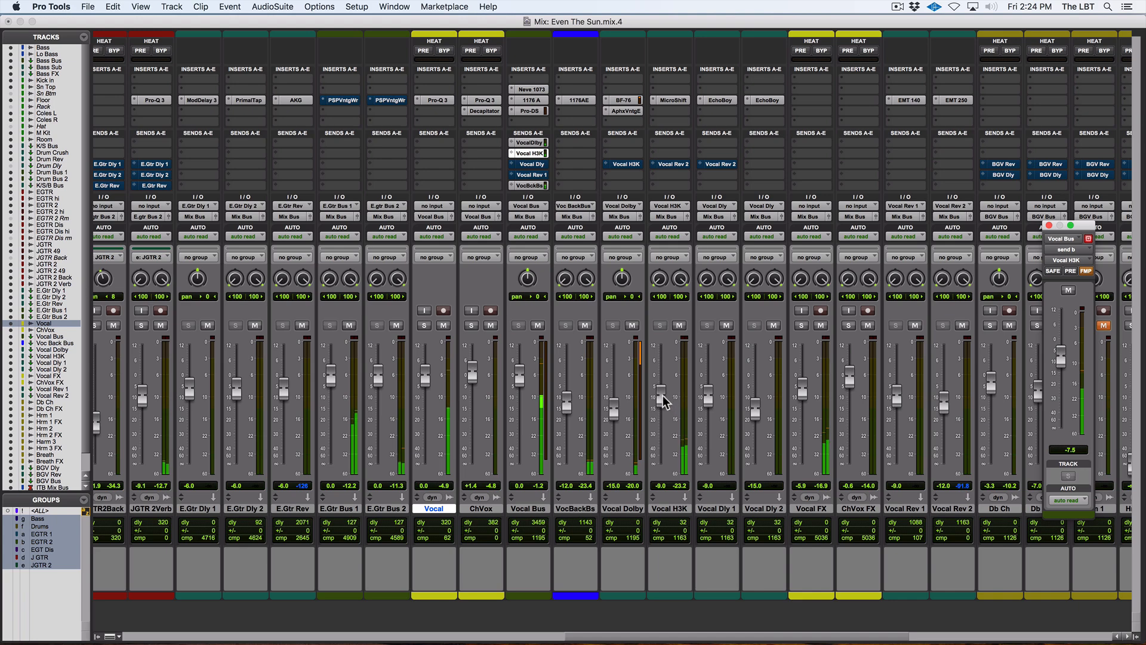
{"action": "mouse_move", "coordinate": [661, 394]}
{"action": "left_mouse_down"}
{"action": "mouse_move", "coordinate": [660, 340]}
{"action": "mouse_move", "coordinate": [661, 374]}
{"action": "left_mouse_up"}
{"action": "key", "text": "space"}
- Reopen MicroShift on Vocal H3K, audition Styles II and III during playback and return to Style I
{"action": "left_click", "coordinate": [673, 100]}
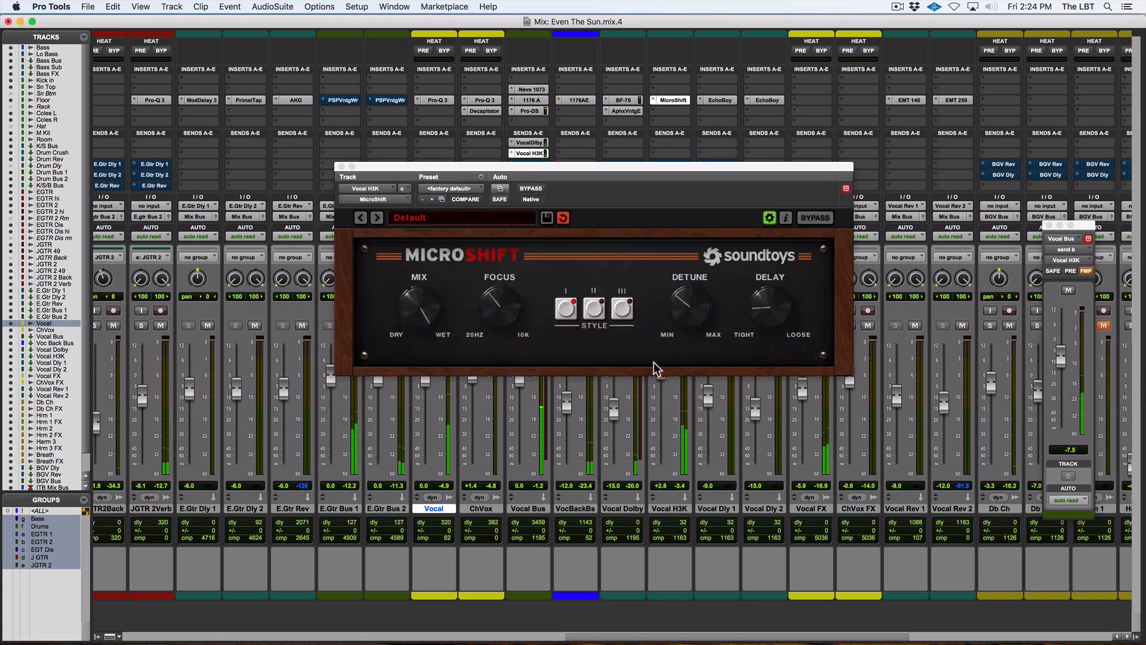
{"action": "left_click_drag", "start_coordinate": [500, 292], "coordinate": [458, 317]}
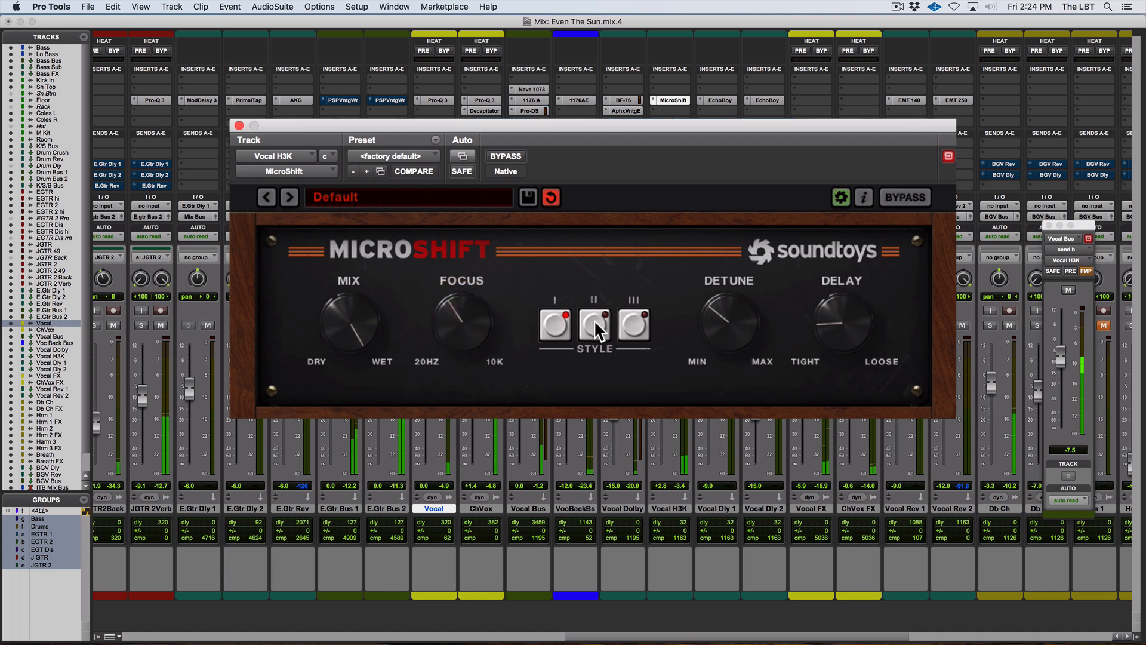
{"action": "left_click", "coordinate": [555, 324]}
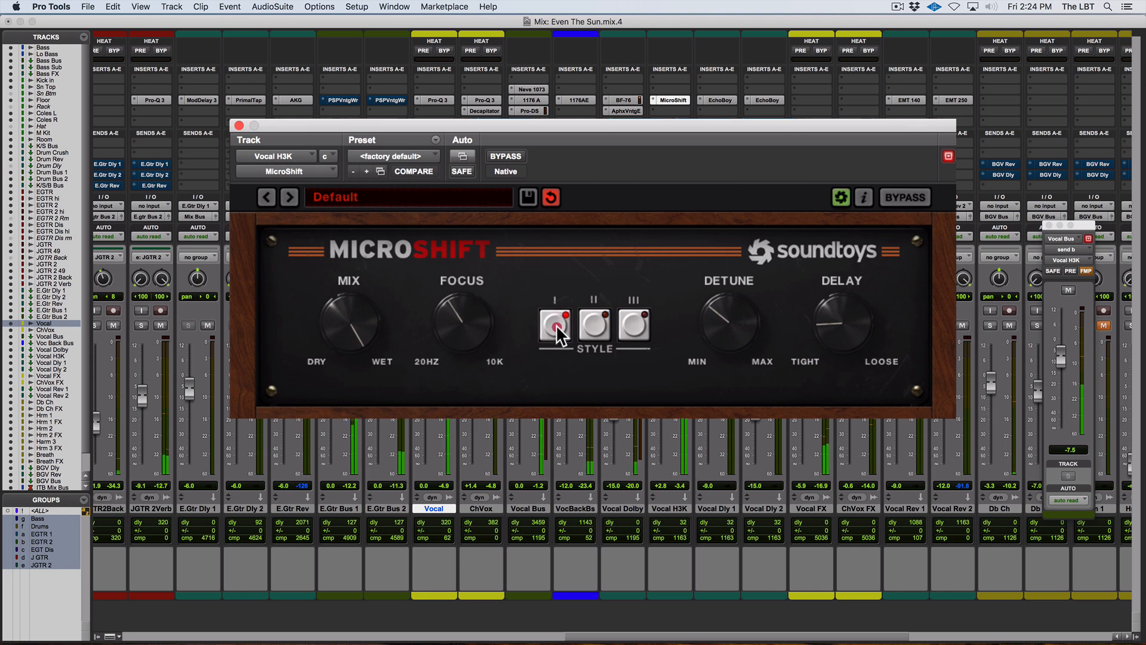
{"action": "left_click", "coordinate": [623, 328]}
{"action": "left_click", "coordinate": [591, 328]}
{"action": "left_click", "coordinate": [549, 327]}
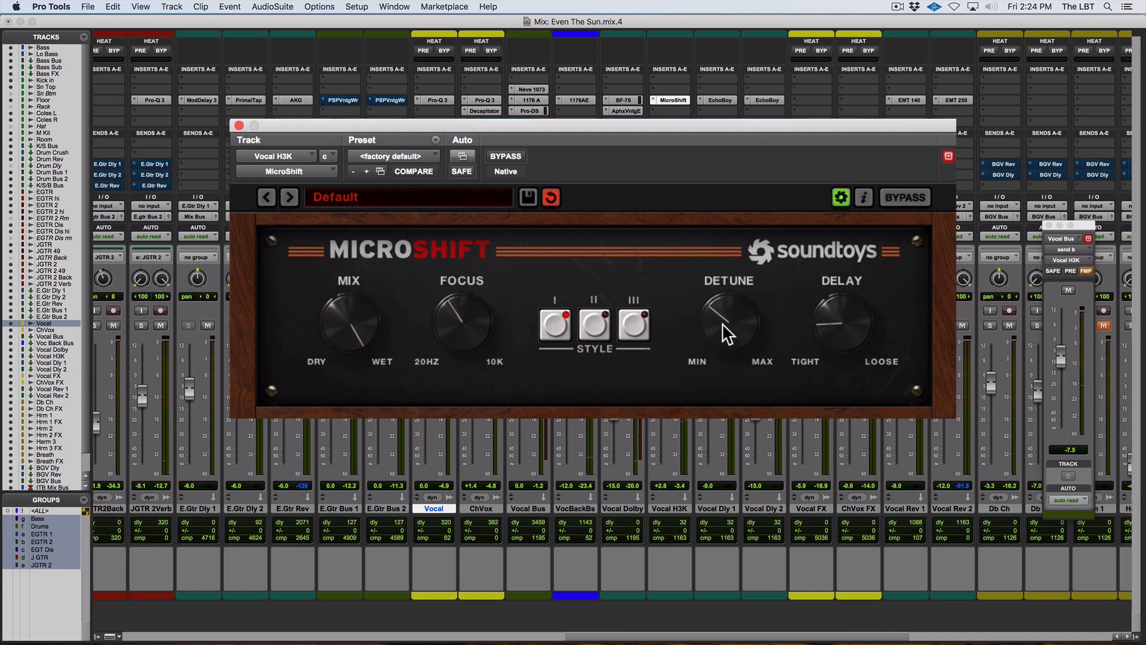
- Try a high Detune in MicroShift, settle it below the midpoint, loosen the Delay slightly and close the plug-in
{"action": "left_click_drag", "start_coordinate": [724, 328], "coordinate": [724, 378]}
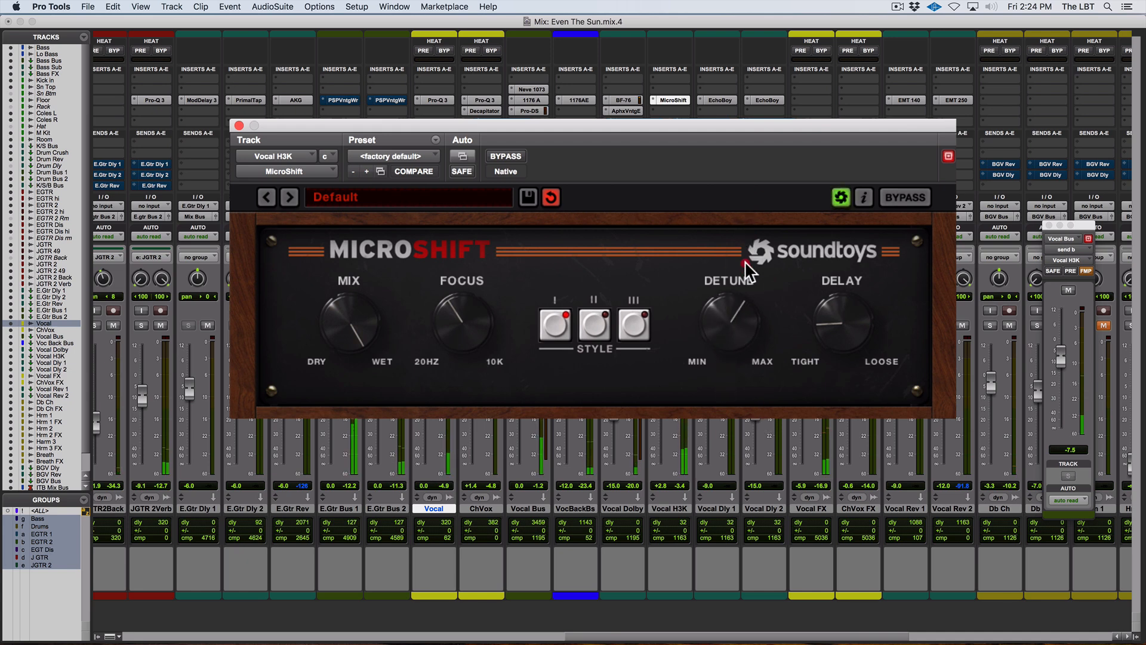
{"action": "mouse_move", "coordinate": [748, 278]}
{"action": "left_mouse_down"}
{"action": "mouse_move", "coordinate": [742, 325]}
{"action": "mouse_move", "coordinate": [742, 265]}
{"action": "mouse_move", "coordinate": [742, 279]}
{"action": "left_mouse_up"}
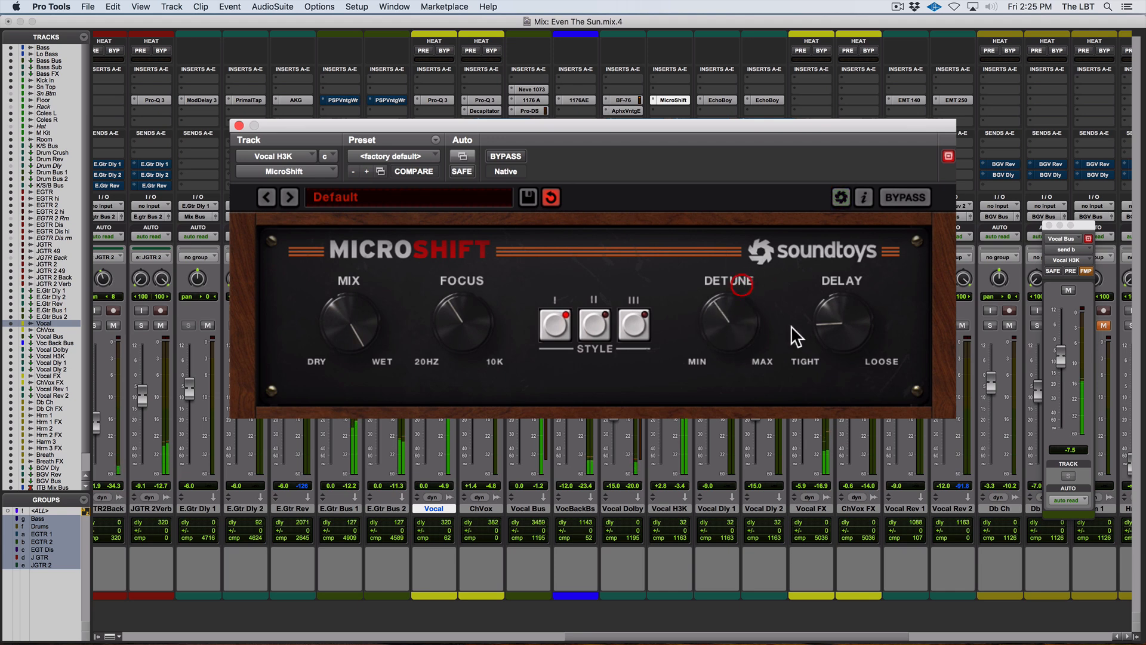
{"action": "mouse_move", "coordinate": [826, 333]}
{"action": "left_mouse_down"}
{"action": "mouse_move", "coordinate": [859, 232]}
{"action": "mouse_move", "coordinate": [835, 399]}
{"action": "mouse_move", "coordinate": [834, 351]}
{"action": "left_mouse_up"}
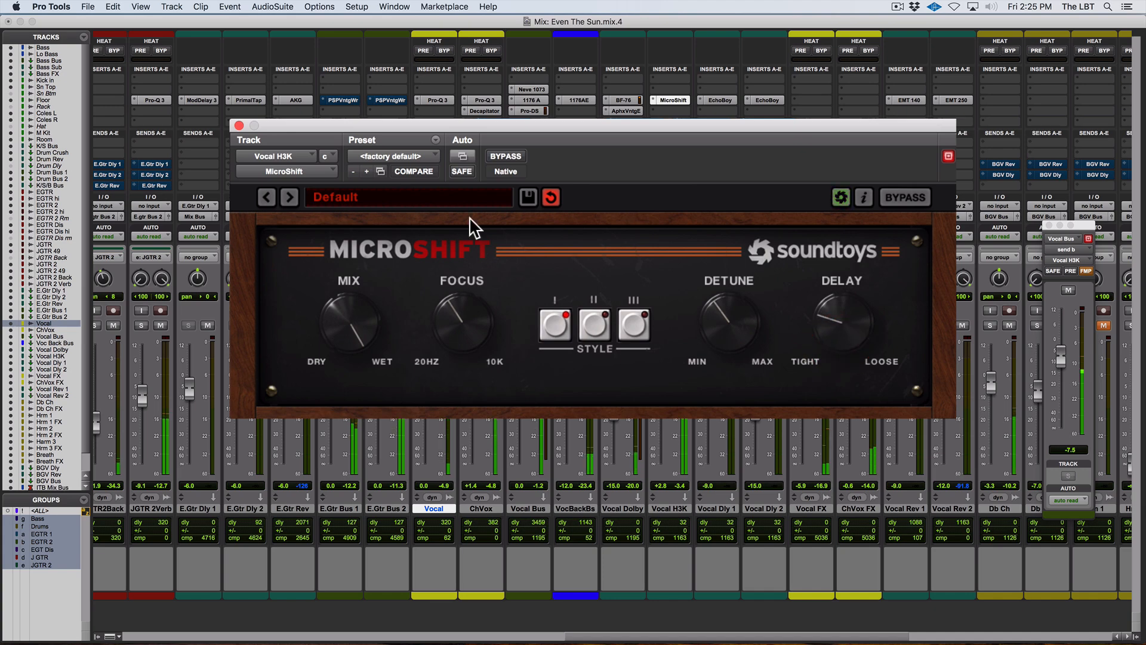
{"action": "left_click", "coordinate": [238, 125]}
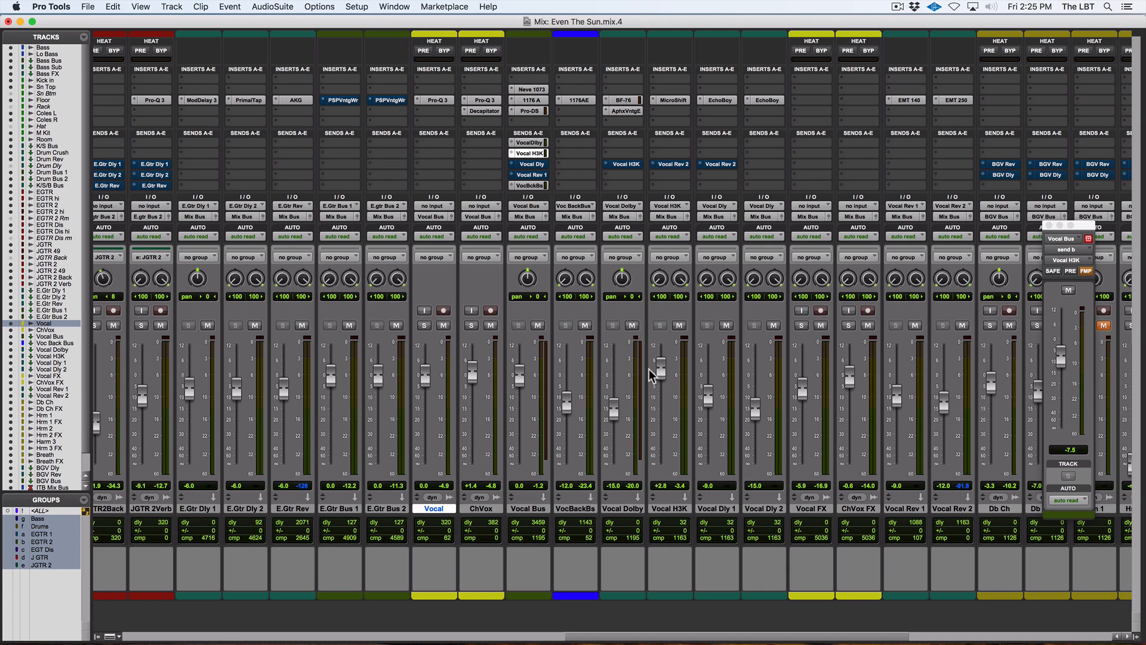
- Undo the recent level moves on the Vocal H3K fader
{"action": "left_click_drag", "start_coordinate": [651, 369], "coordinate": [673, 428]}
{"action": "key", "text": "super+z"}
{"action": "key", "text": "super+z"}
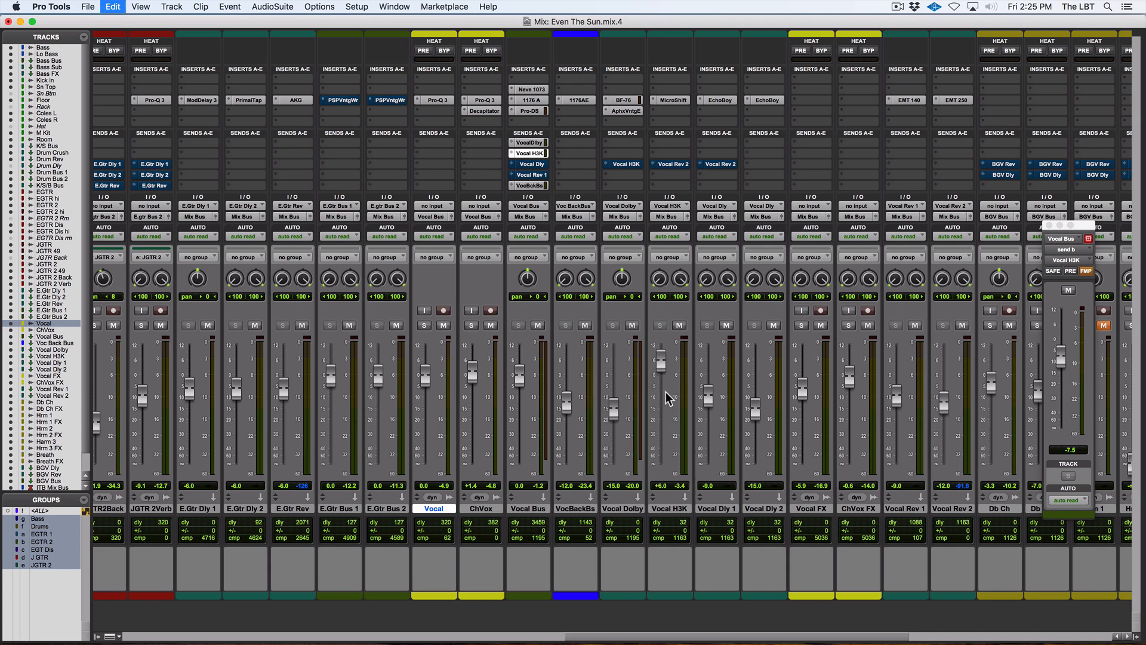
- Play the song and compare the mix with Vocal H3K muted and unmuted
{"action": "key", "text": "space"}
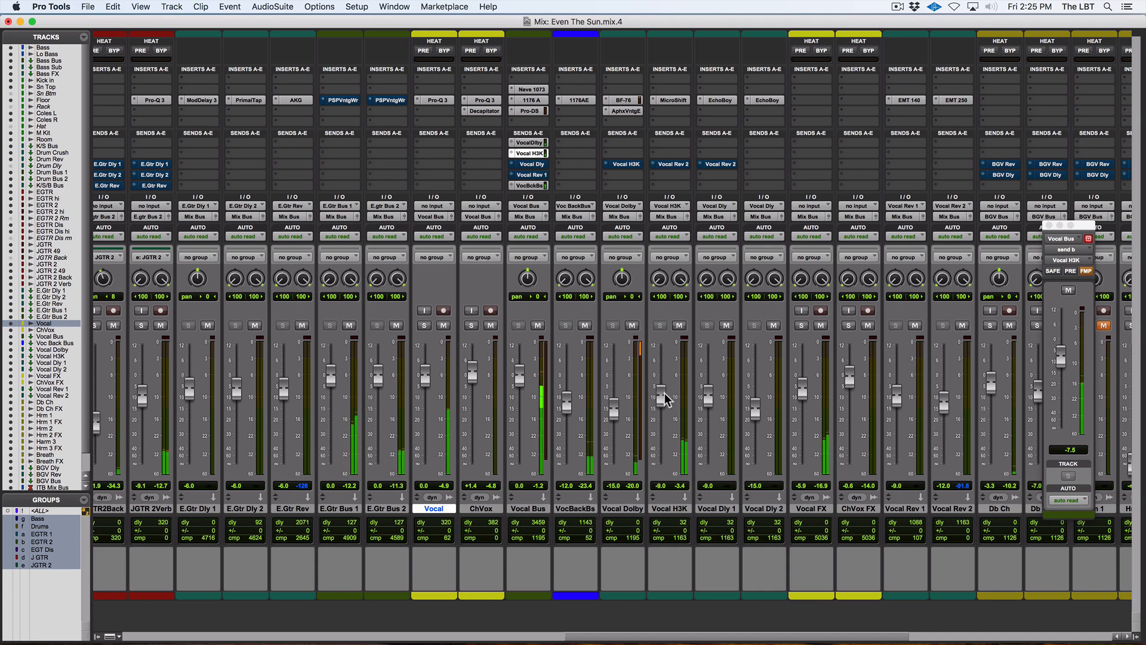
{"action": "left_click", "coordinate": [680, 325]}
{"action": "left_click", "coordinate": [680, 327]}
{"action": "left_click", "coordinate": [680, 326]}
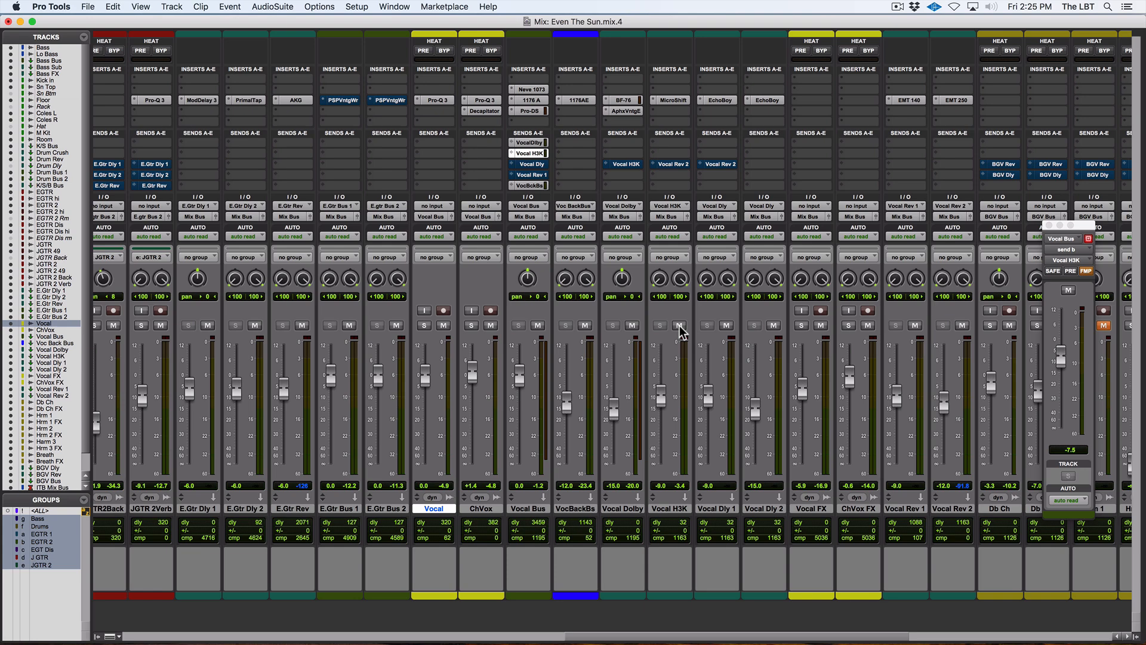
- Open EchoBoy on Vocal Dly 1, check its echo time in milliseconds and return it to the 1/16 triplet
{"action": "key", "text": "space"}
{"action": "left_click", "coordinate": [725, 101]}
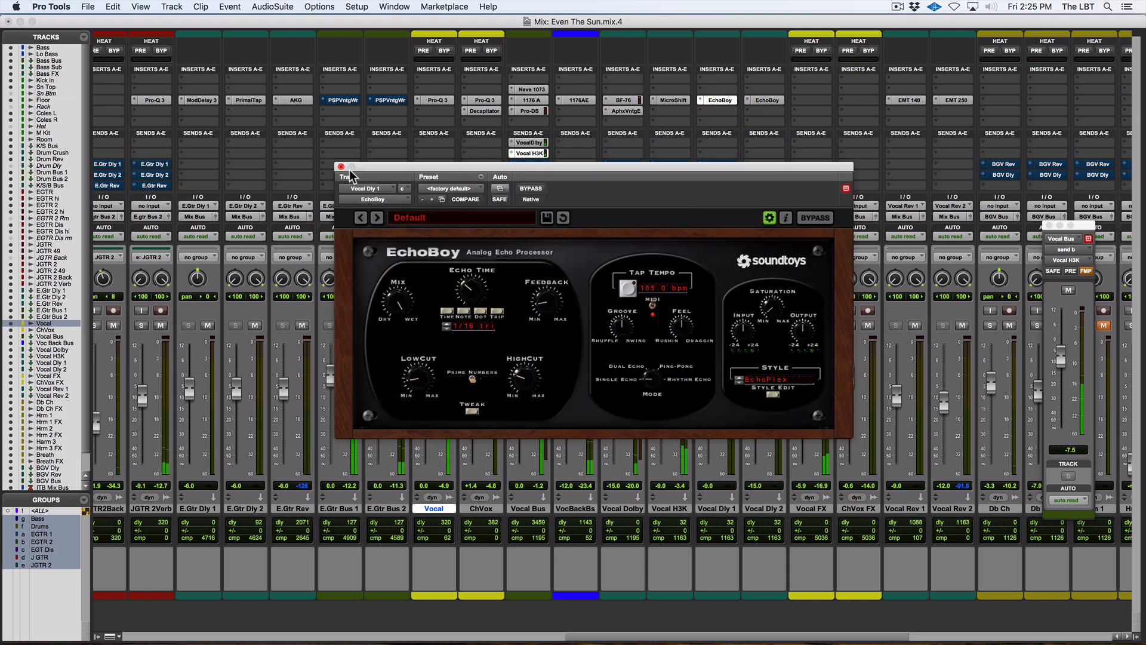
{"action": "left_click_drag", "start_coordinate": [432, 168], "coordinate": [163, 162]}
{"action": "left_click_drag", "start_coordinate": [393, 163], "coordinate": [415, 301]}
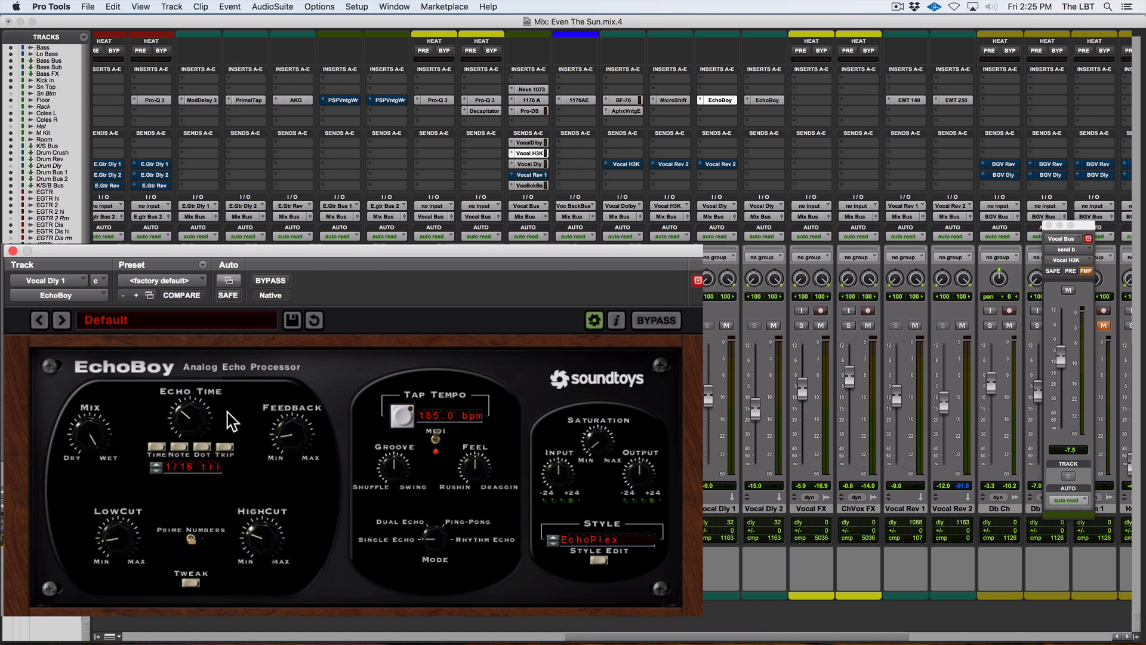
{"action": "left_click", "coordinate": [157, 446]}
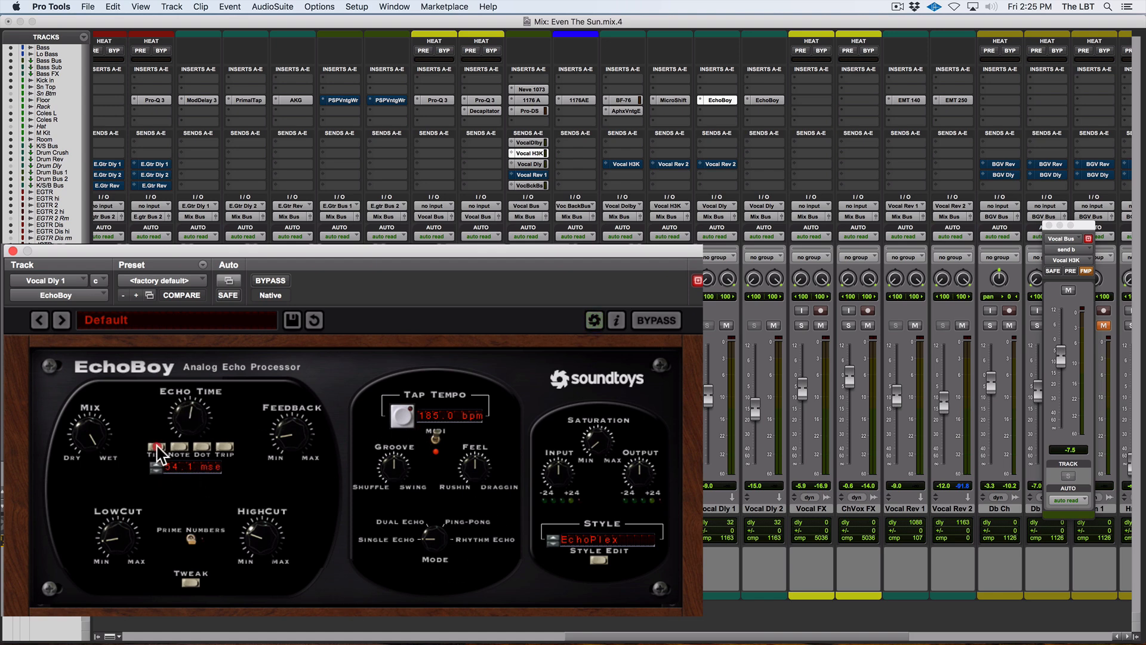
{"action": "left_click", "coordinate": [228, 449]}
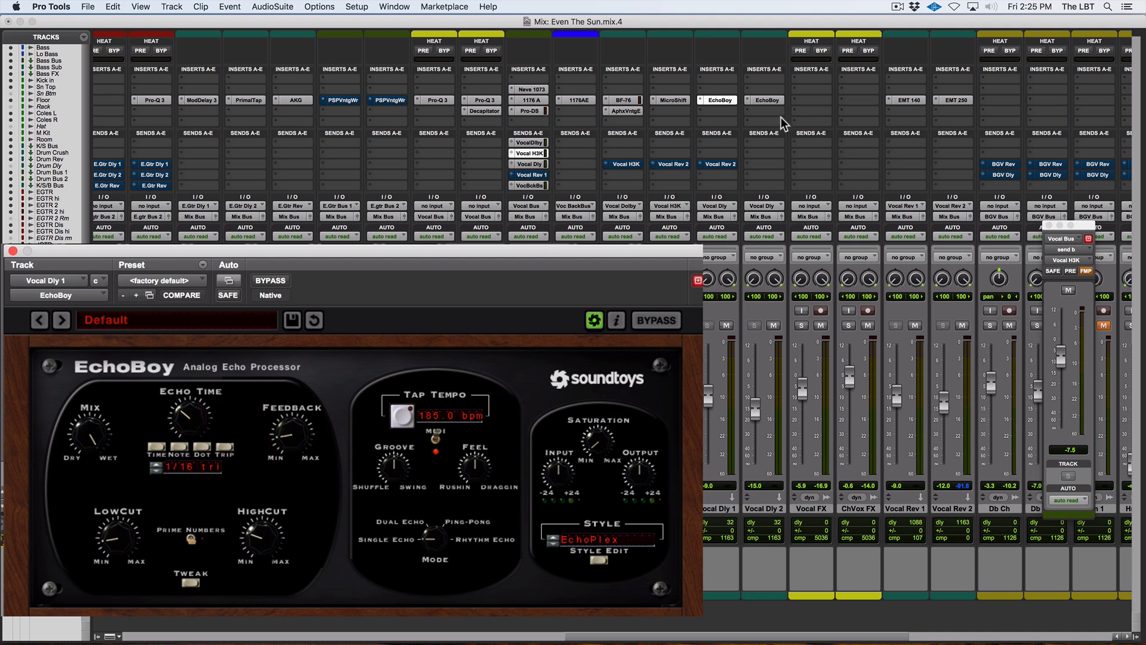
- Open EchoBoy on Vocal Dly 2, check its echo time in milliseconds and return it to the 1/8 note
{"action": "left_click", "coordinate": [764, 101]}
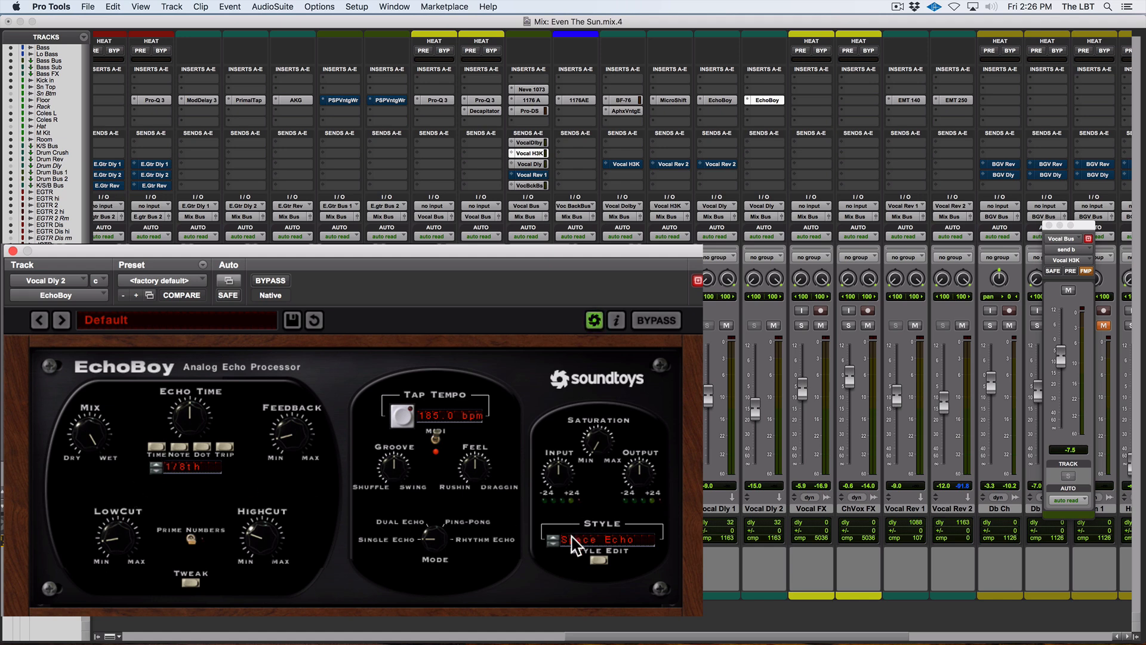
{"action": "left_click", "coordinate": [156, 446]}
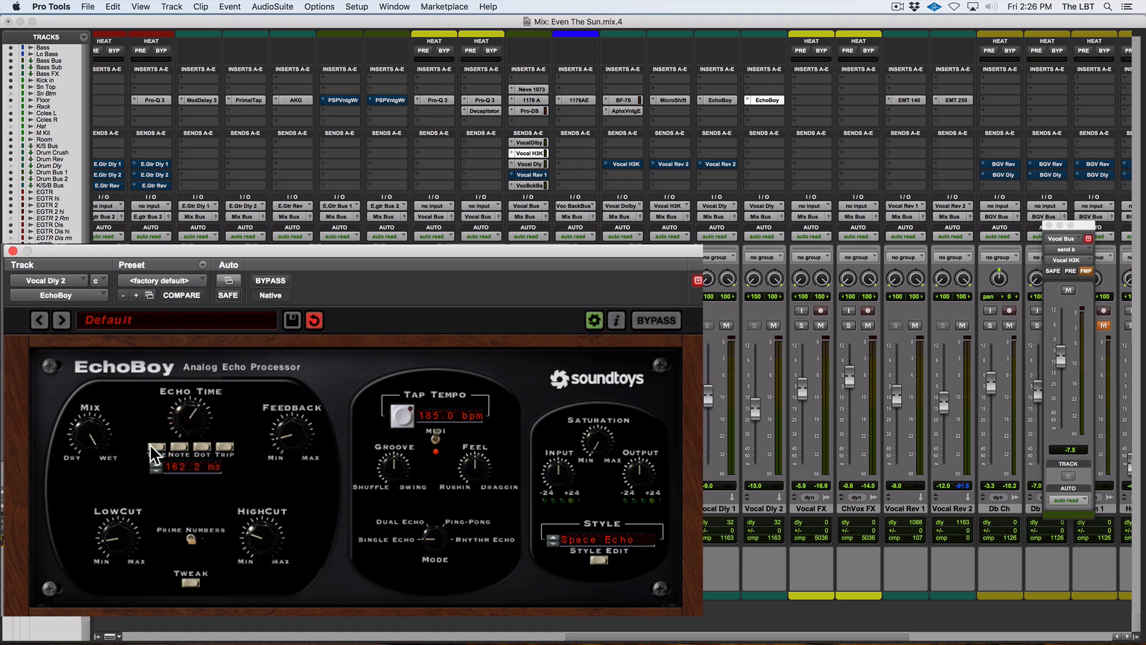
{"action": "left_click", "coordinate": [177, 447]}
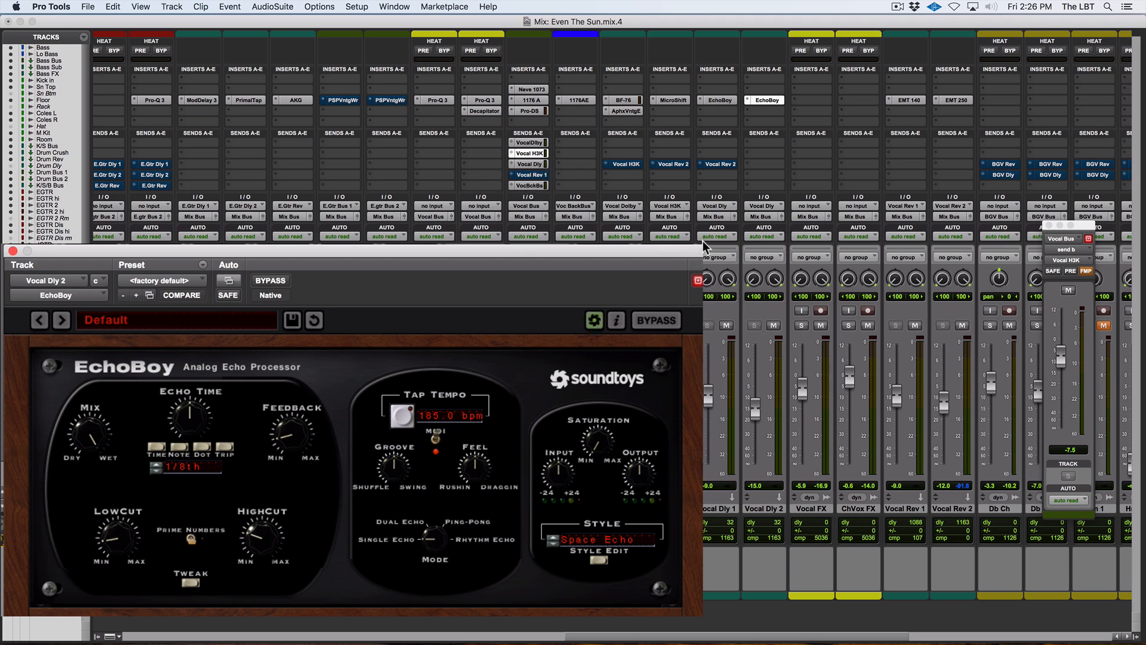
{"action": "left_click", "coordinate": [731, 207]}
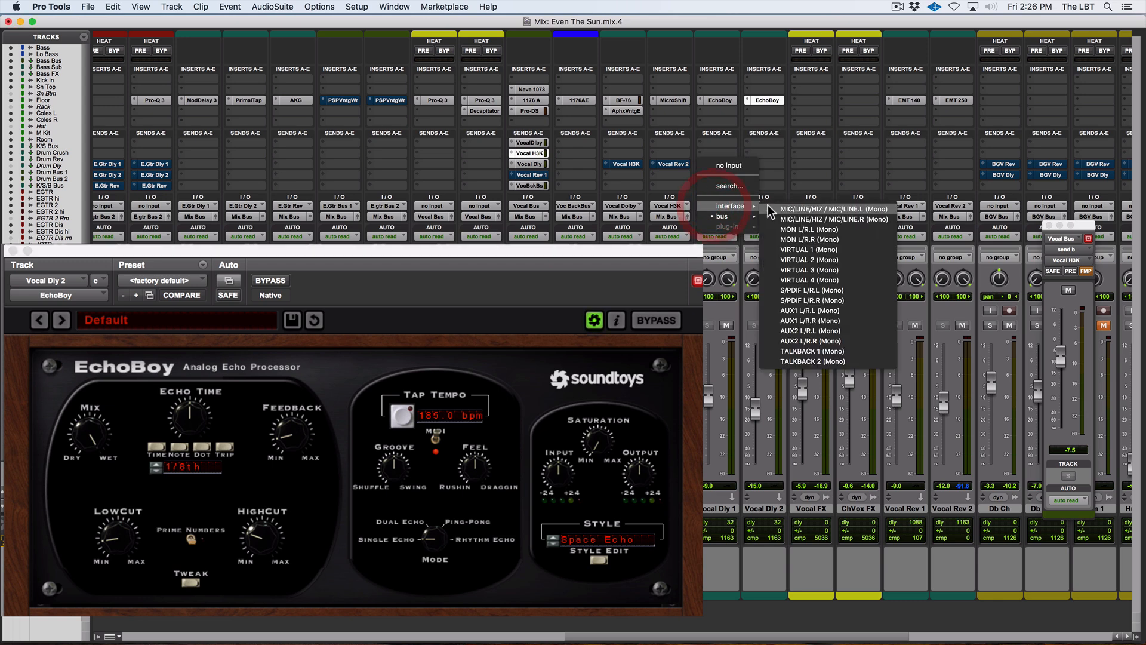
{"action": "left_click", "coordinate": [780, 177]}
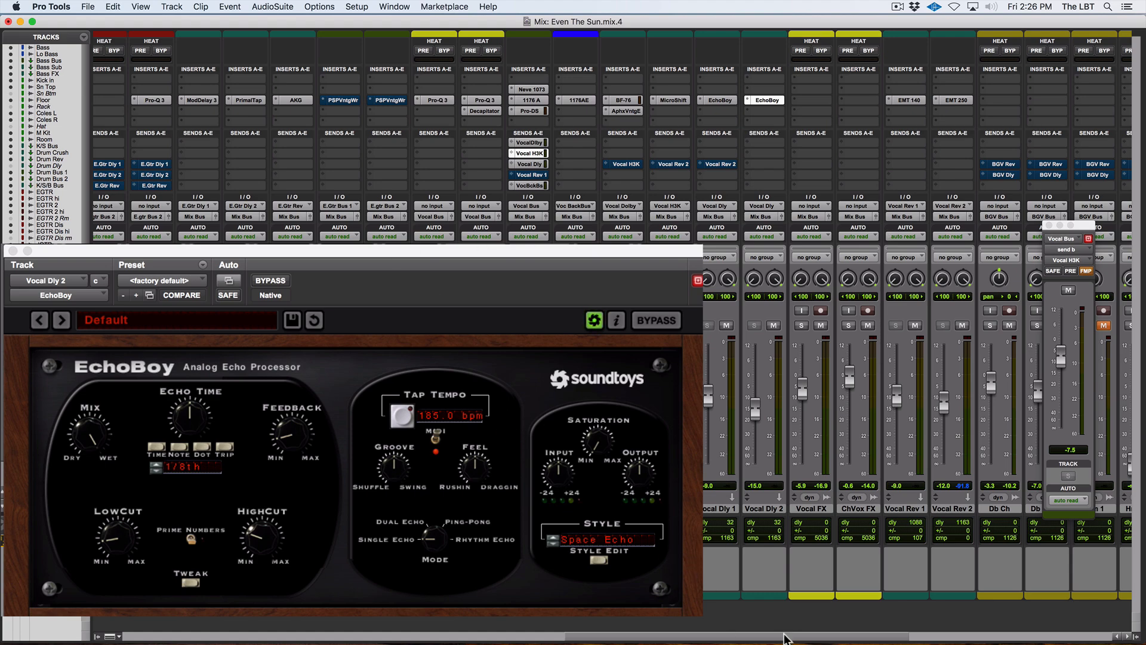
- Close EchoBoy, look over the parallel drum channels K/S Bus, DrumCrush and Drum Rev, and return to the vocal channels
{"action": "scroll", "coordinate": [767, 633], "scroll_direction": "left", "scroll_amount": 10}
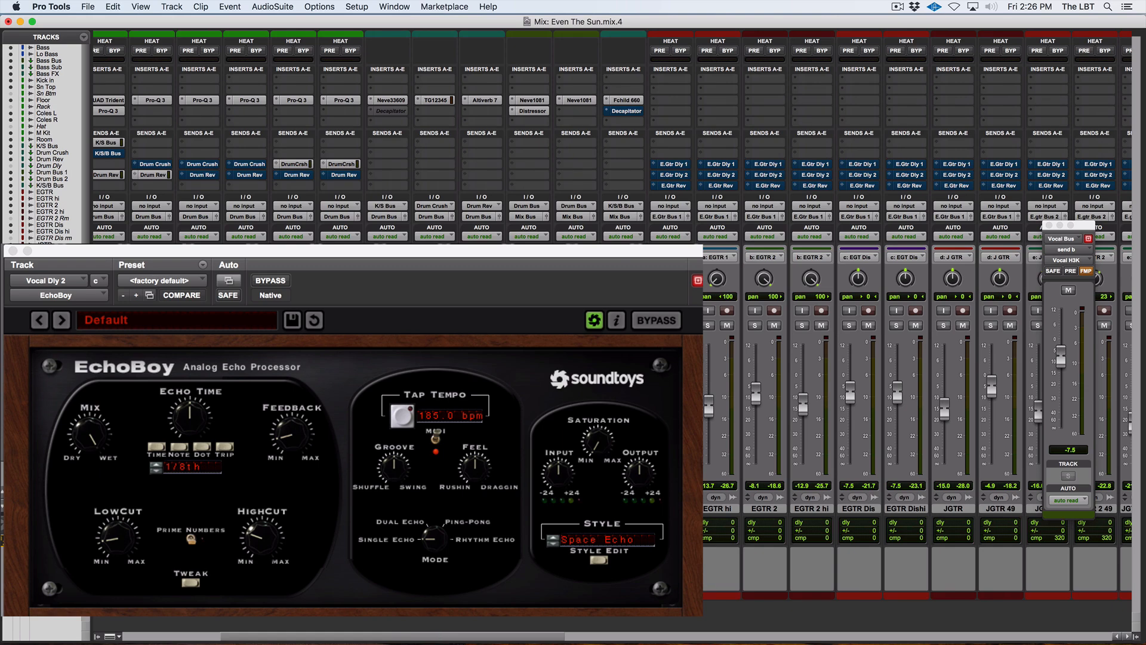
{"action": "left_click", "coordinate": [90, 296]}
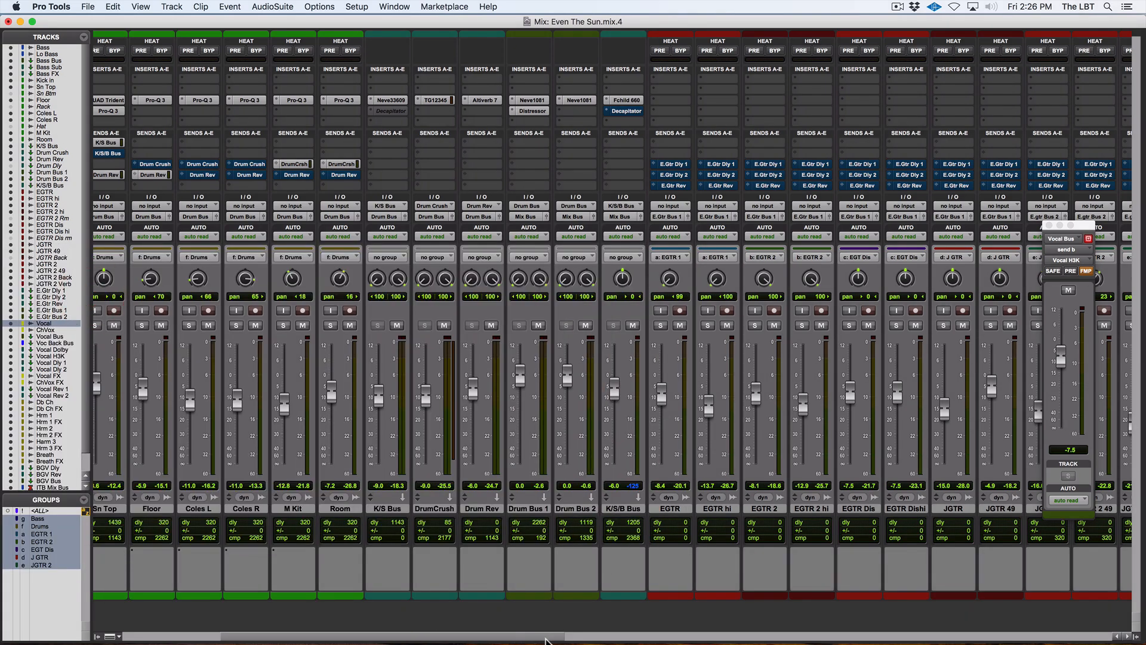
{"action": "left_click_drag", "start_coordinate": [545, 637], "coordinate": [523, 632]}
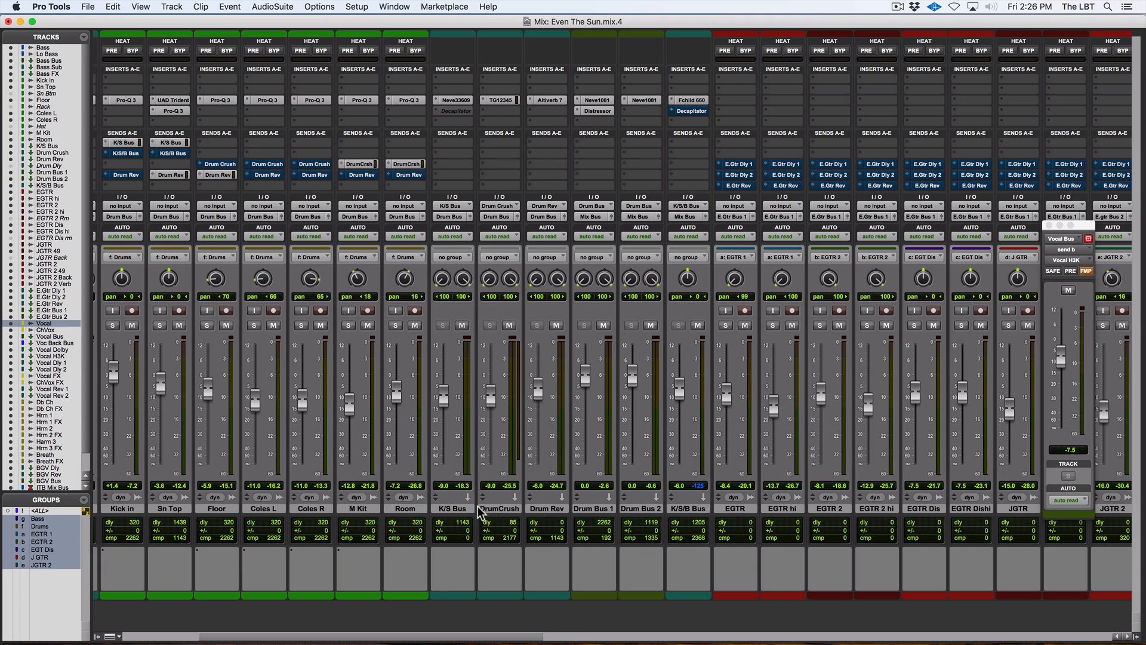
{"action": "left_click", "coordinate": [503, 510]}
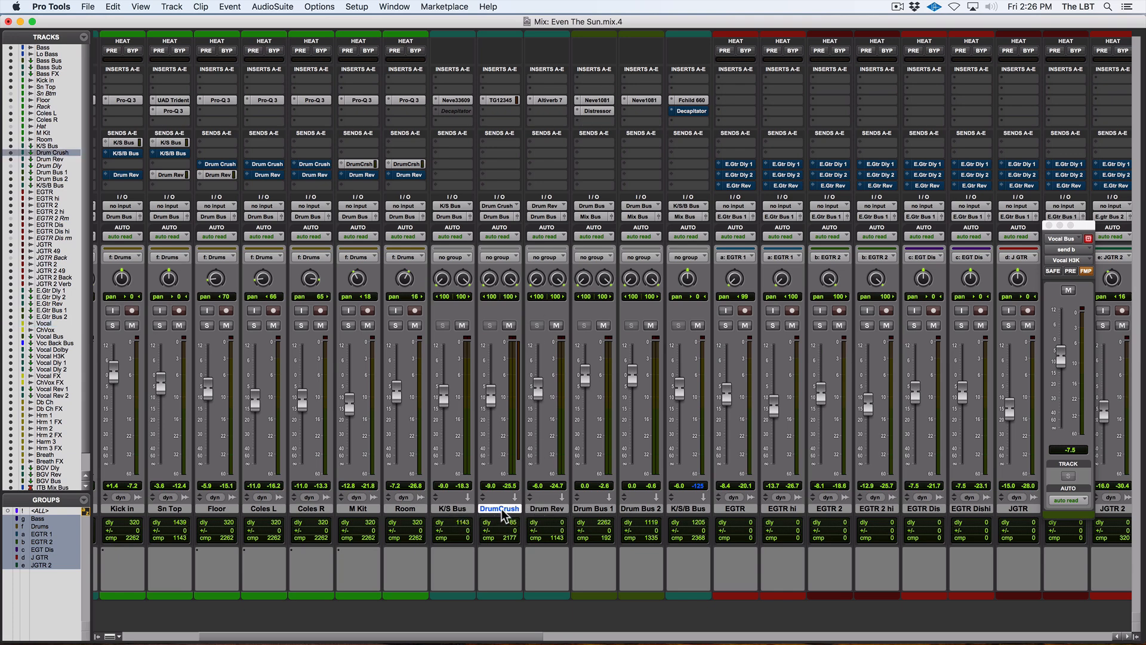
{"action": "left_click", "coordinate": [453, 510]}
{"action": "left_click", "coordinate": [544, 510]}
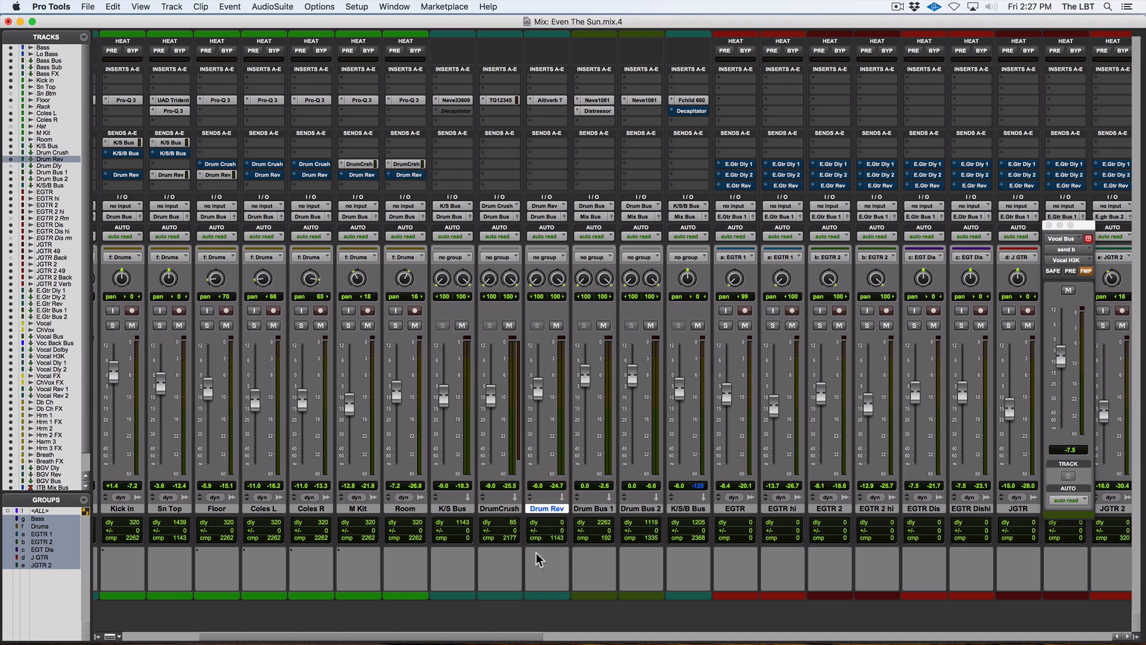
{"action": "left_click_drag", "start_coordinate": [545, 638], "coordinate": [926, 641]}
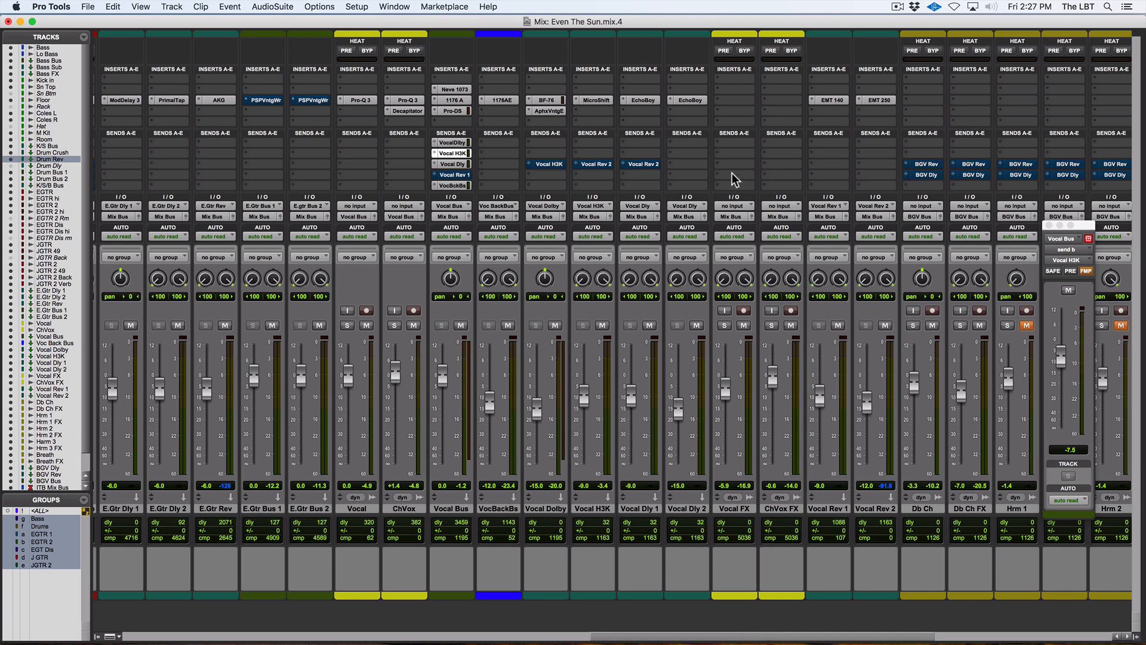
- Play the song, open the Vocal Bus send to Vocal Dly and bring its level up until the delay is heard
{"action": "key", "text": "space"}
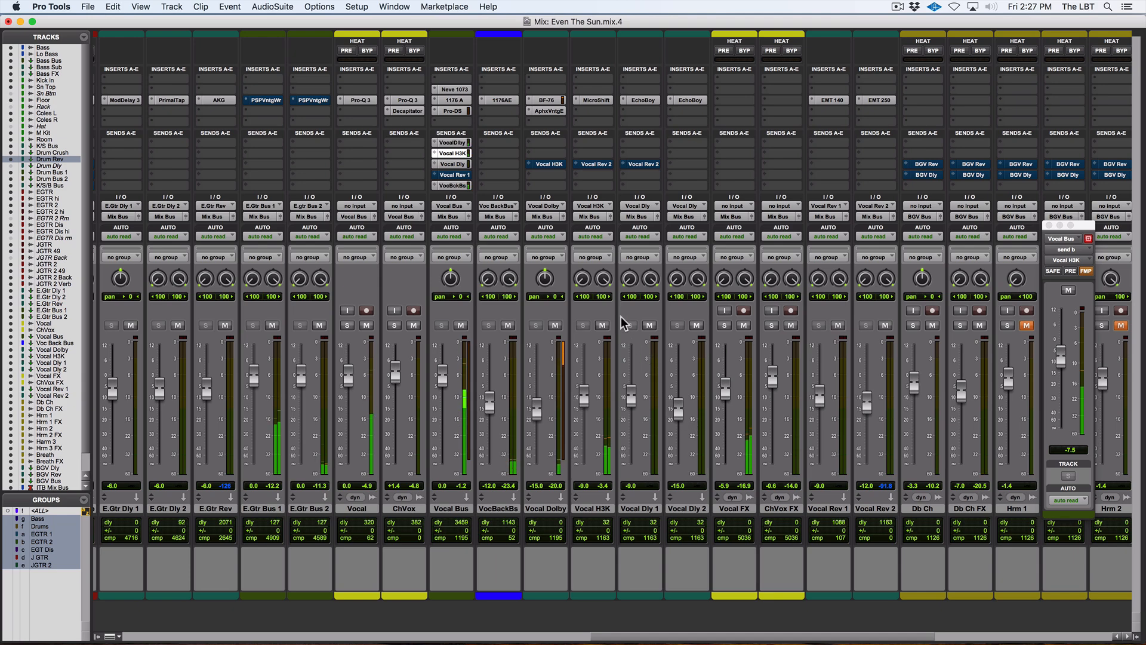
{"action": "left_click", "coordinate": [449, 165]}
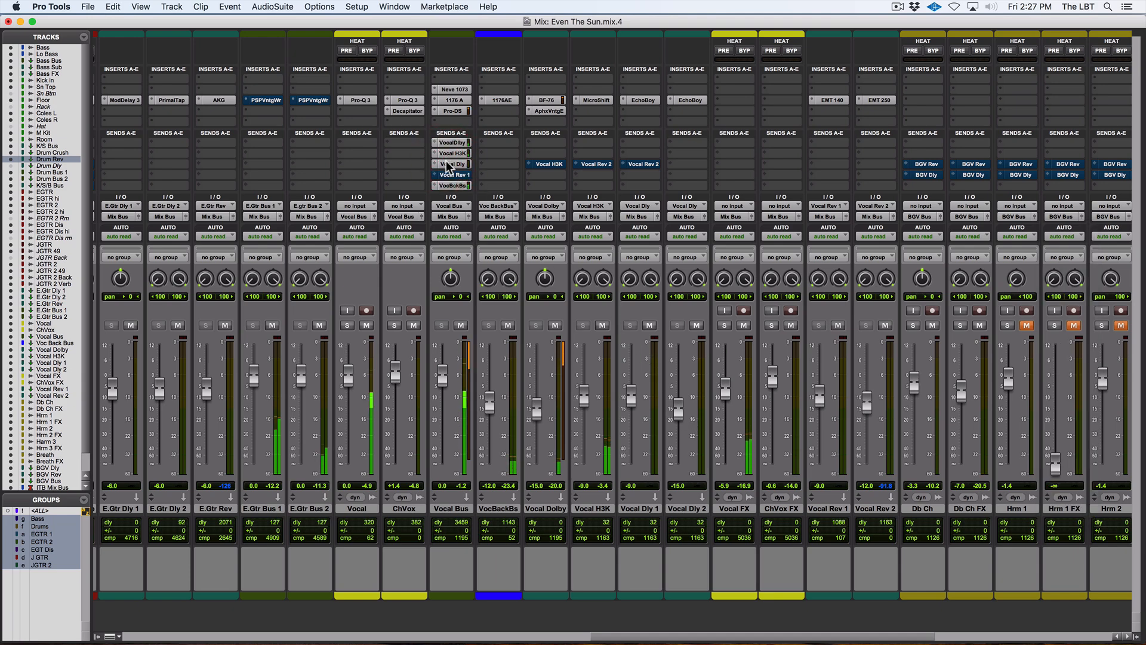
{"action": "left_click_drag", "start_coordinate": [1061, 427], "coordinate": [1059, 354]}
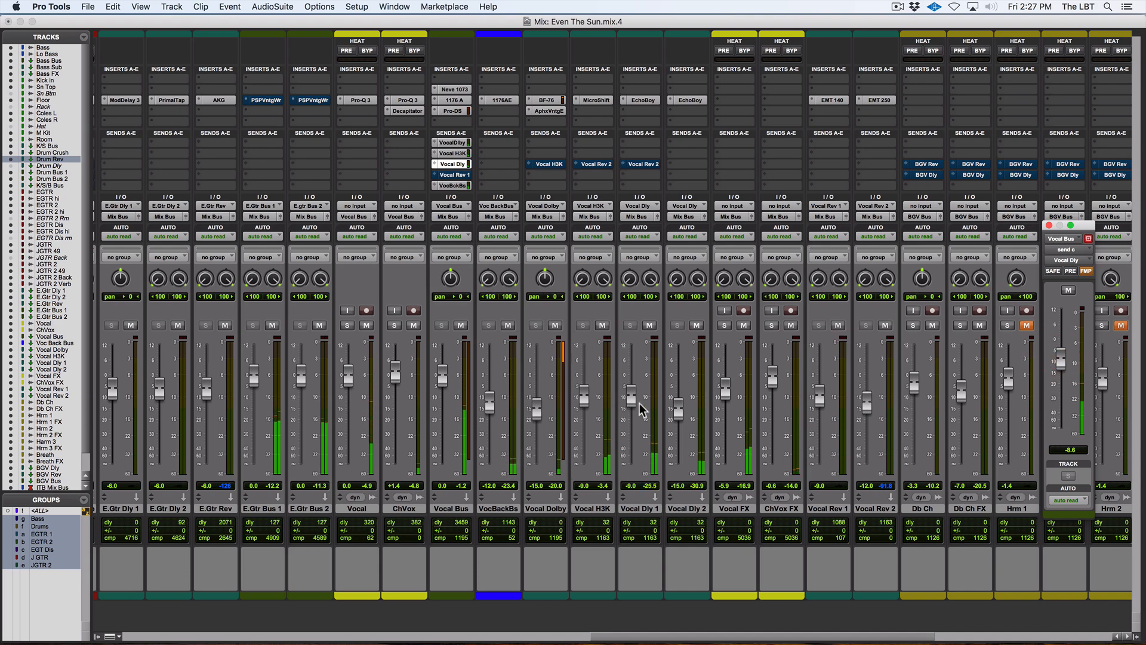
- Open EchoBoy on Vocal Dly 1, switch its echo time to a straight 1/16 note and check it in milliseconds
{"action": "left_click", "coordinate": [640, 102]}
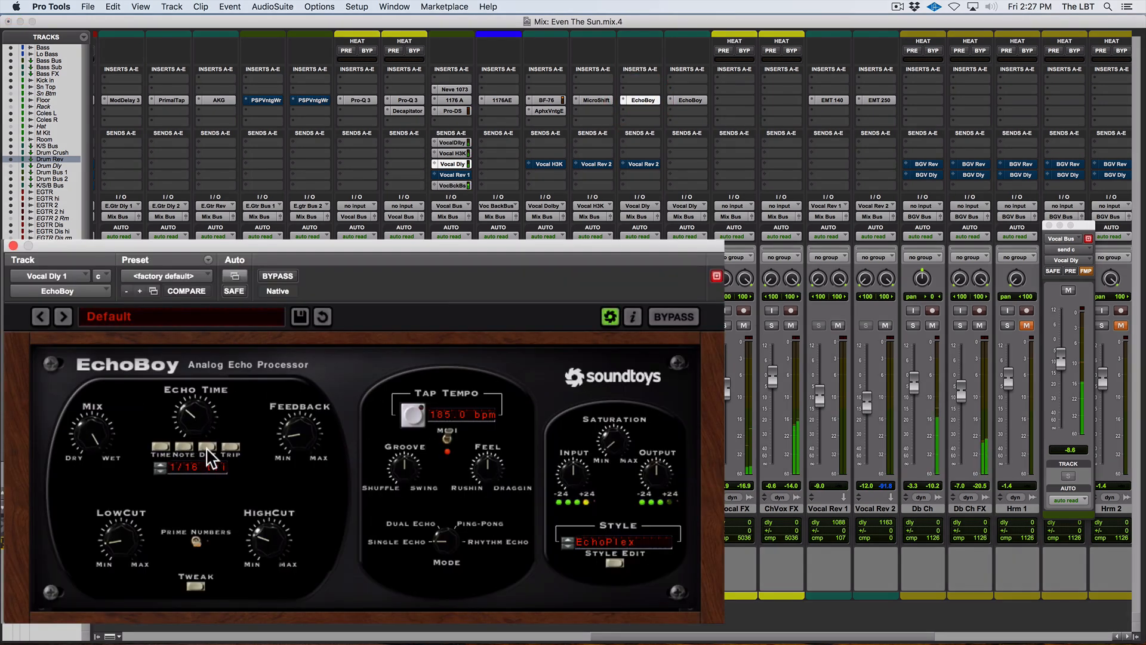
{"action": "left_click", "coordinate": [183, 447]}
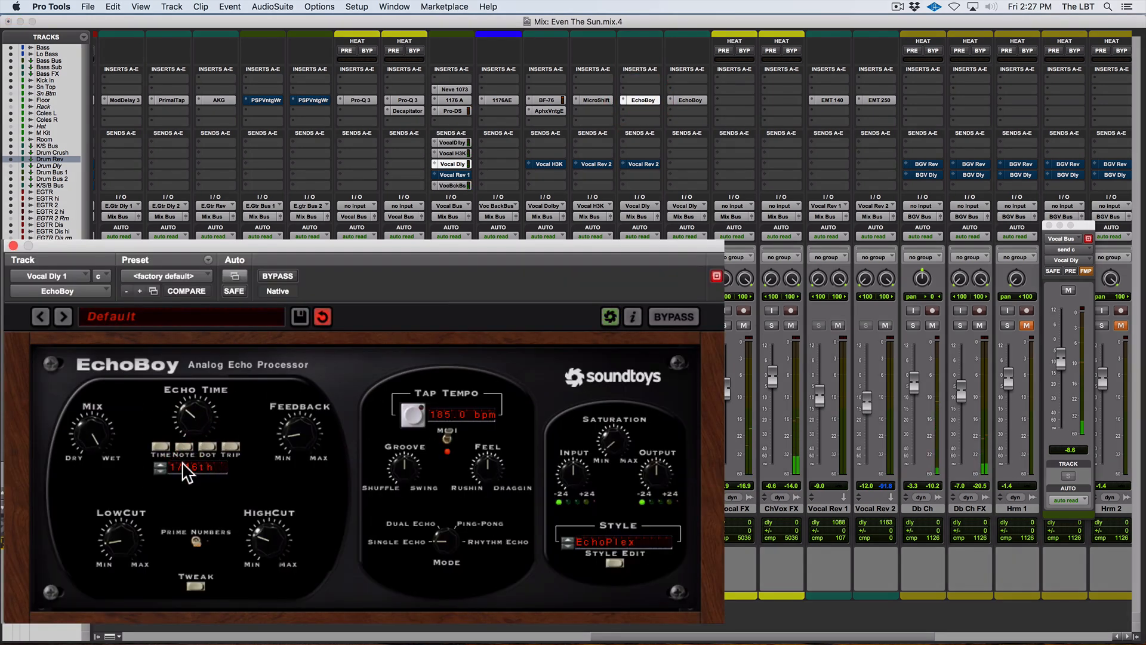
{"action": "left_click", "coordinate": [160, 447]}
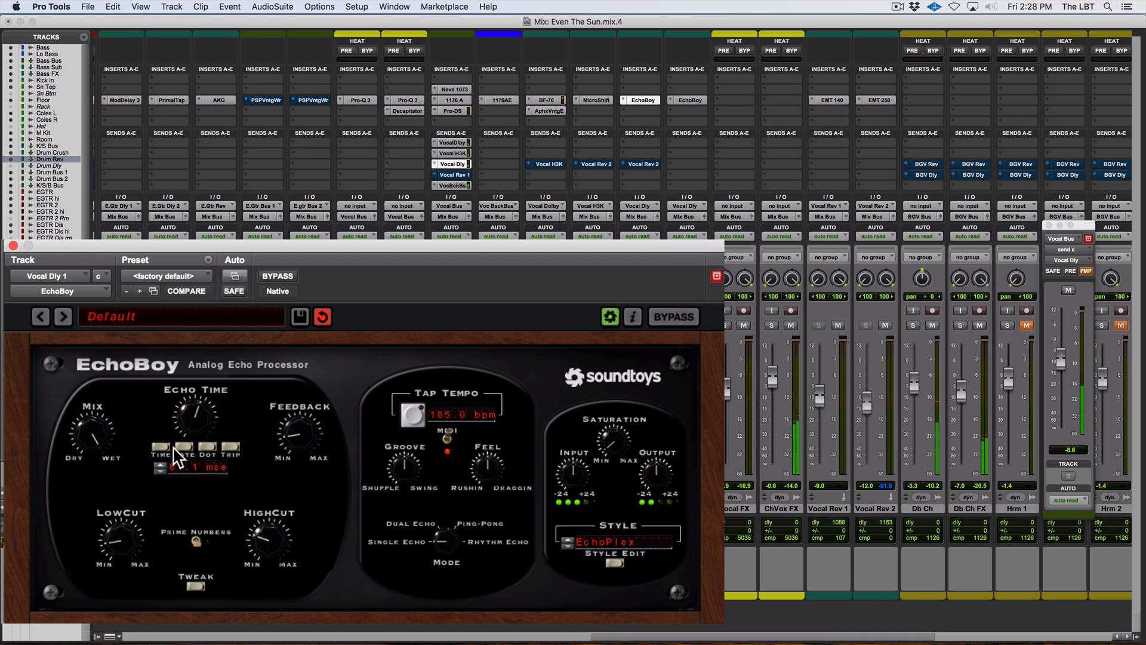
{"action": "left_click", "coordinate": [183, 446]}
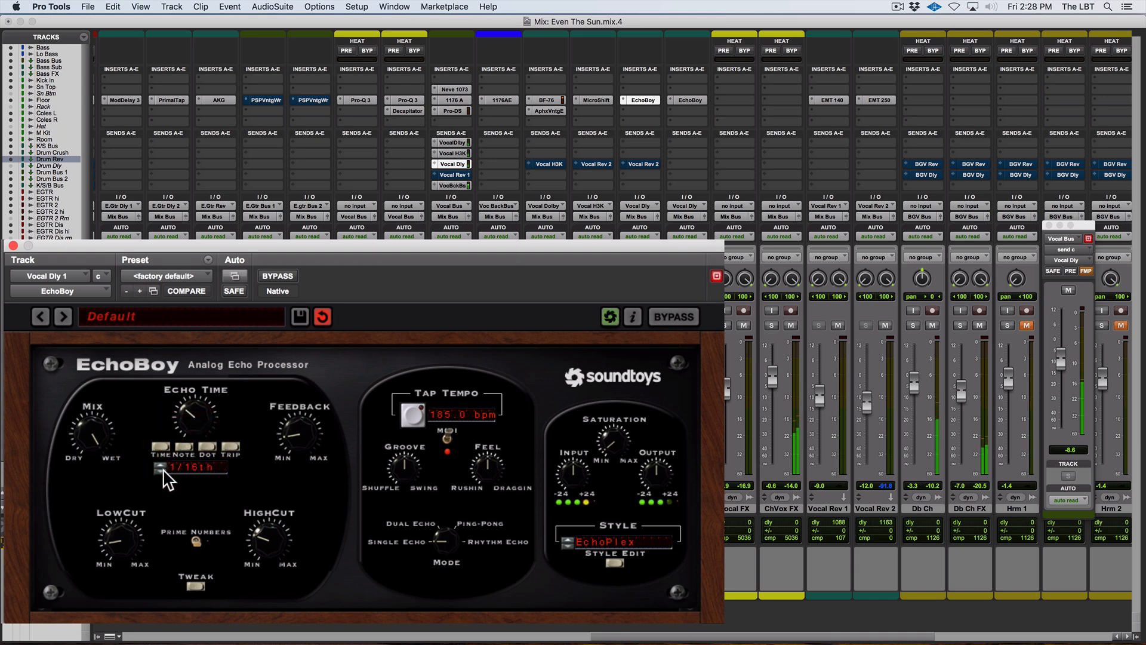
- Set the Vocal Dly 1 echo time to an 1/8 triplet and lower the Vocal Bus send to Vocal Dly to -10.2 dB
{"action": "left_click", "coordinate": [160, 465]}
{"action": "left_click", "coordinate": [160, 466]}
{"action": "left_click", "coordinate": [160, 466]}
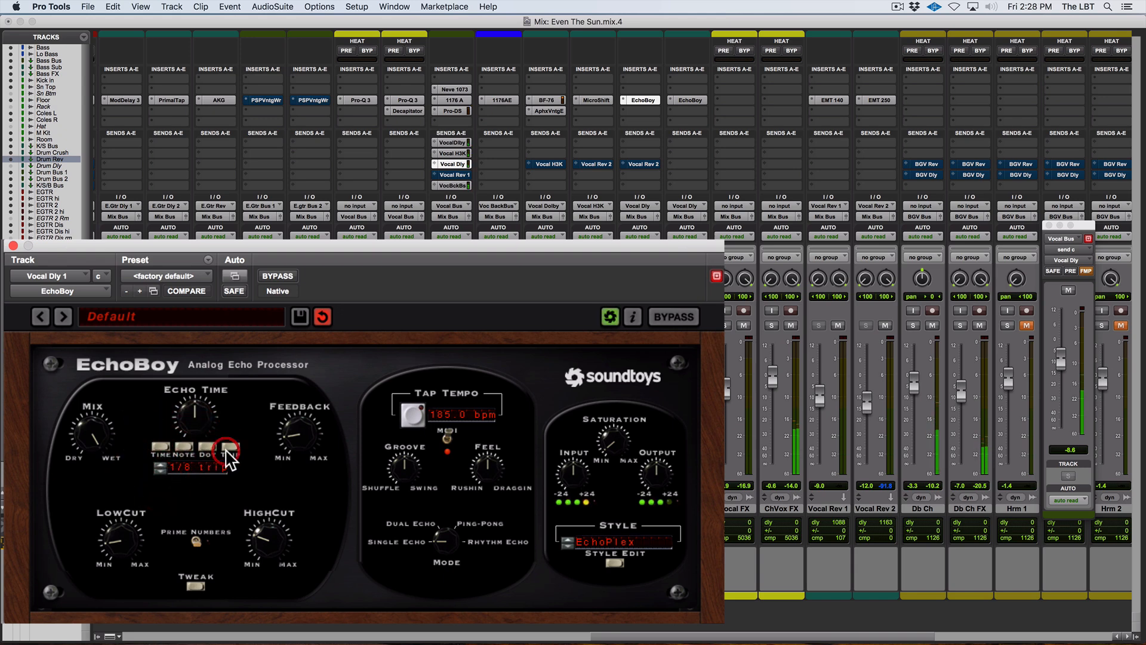
{"action": "left_click", "coordinate": [155, 447]}
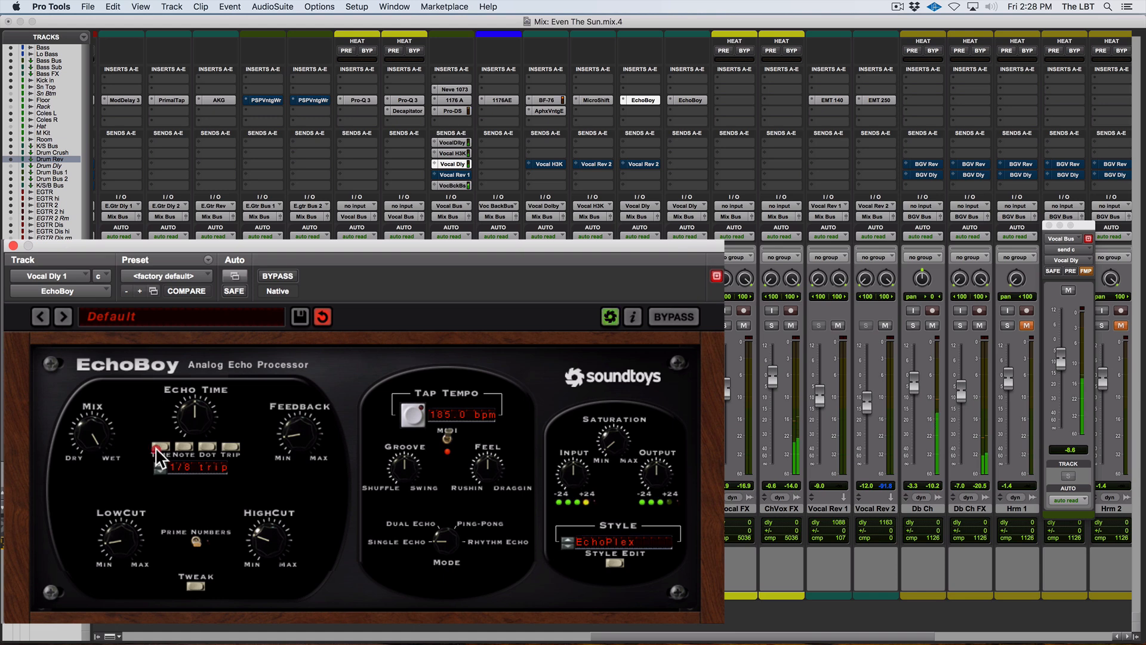
{"action": "left_click", "coordinate": [238, 448]}
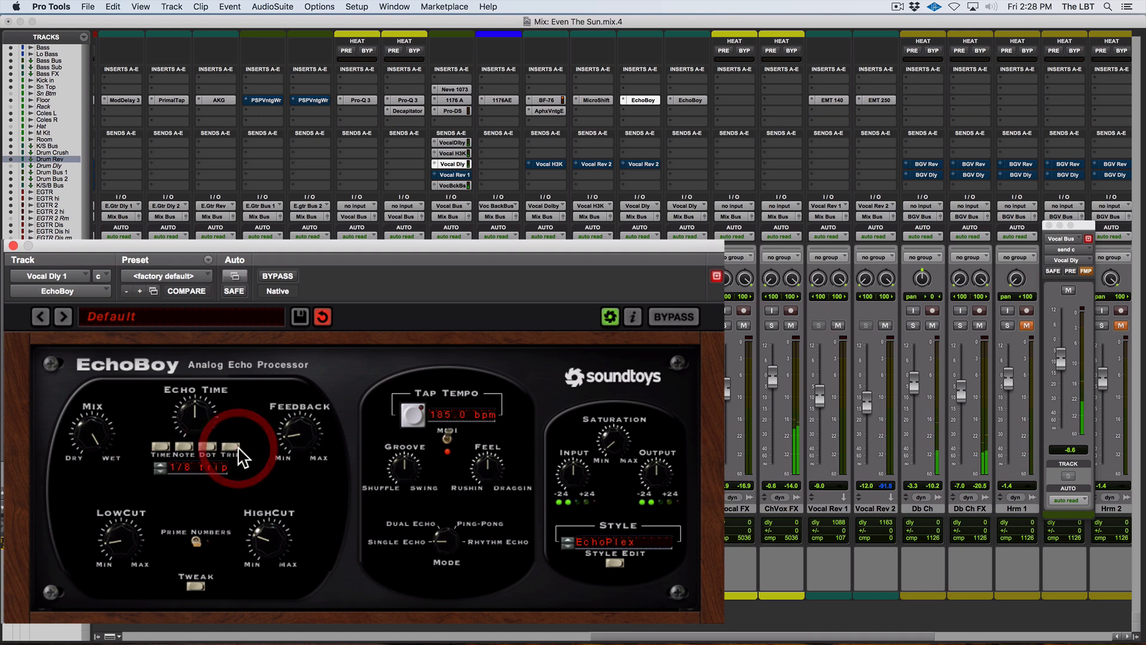
{"action": "left_click", "coordinate": [154, 447]}
{"action": "left_click", "coordinate": [231, 448]}
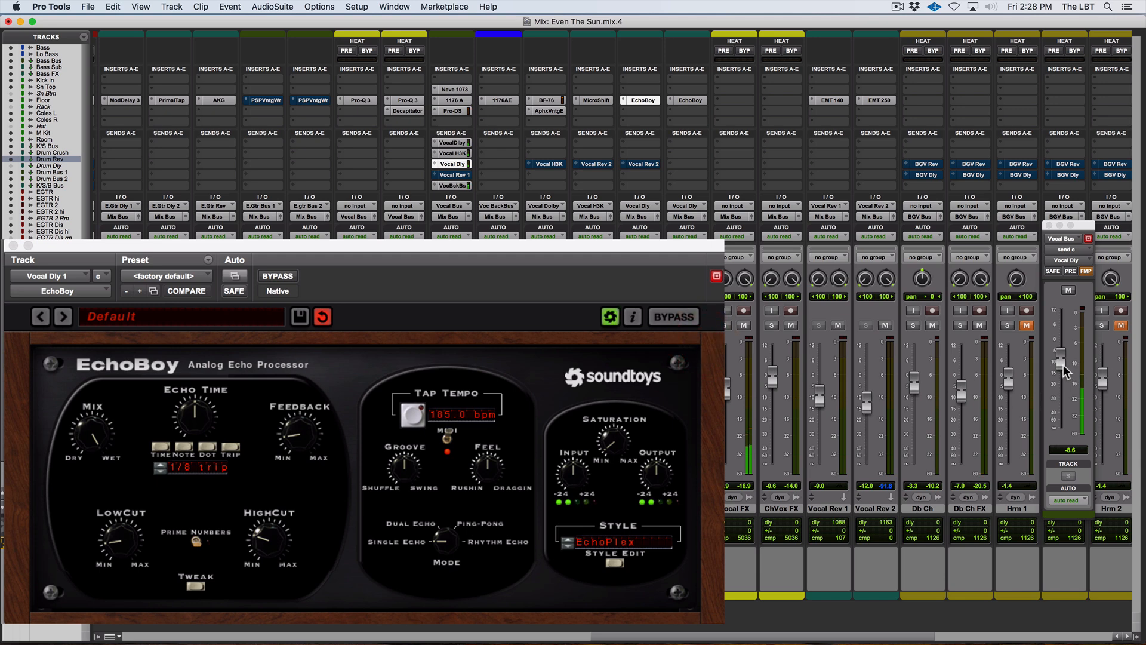
{"action": "left_click_drag", "start_coordinate": [1066, 364], "coordinate": [1062, 375]}
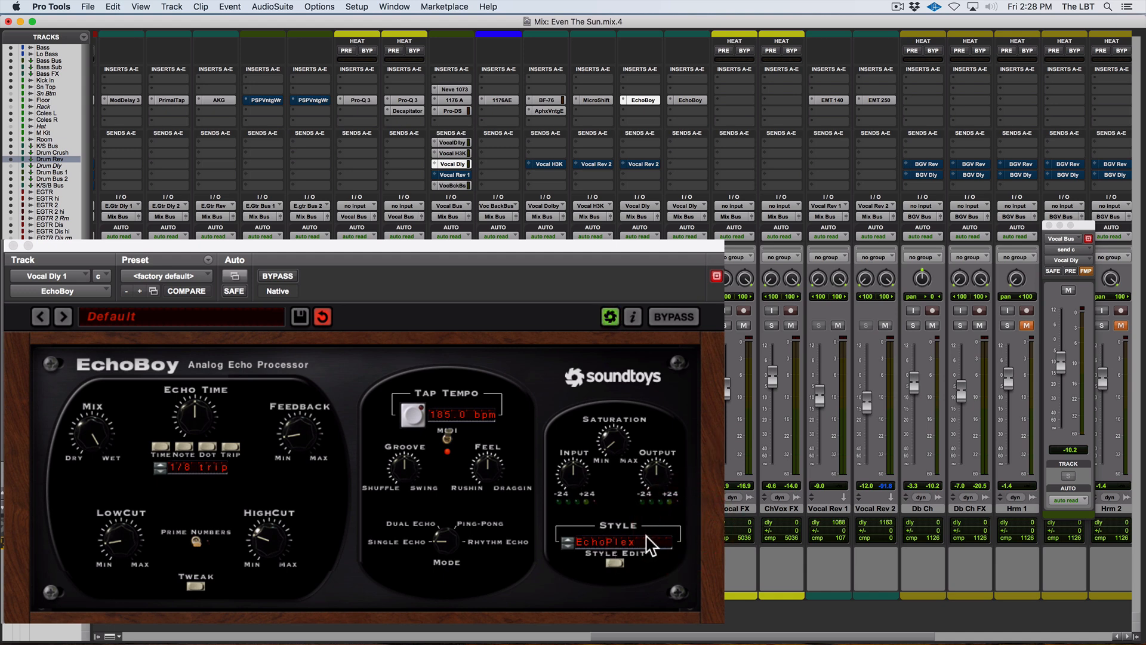
- Try the Studio Tape style in EchoBoy on Vocal Dly 1 and return it to EchoPlex
{"action": "left_click", "coordinate": [606, 543]}
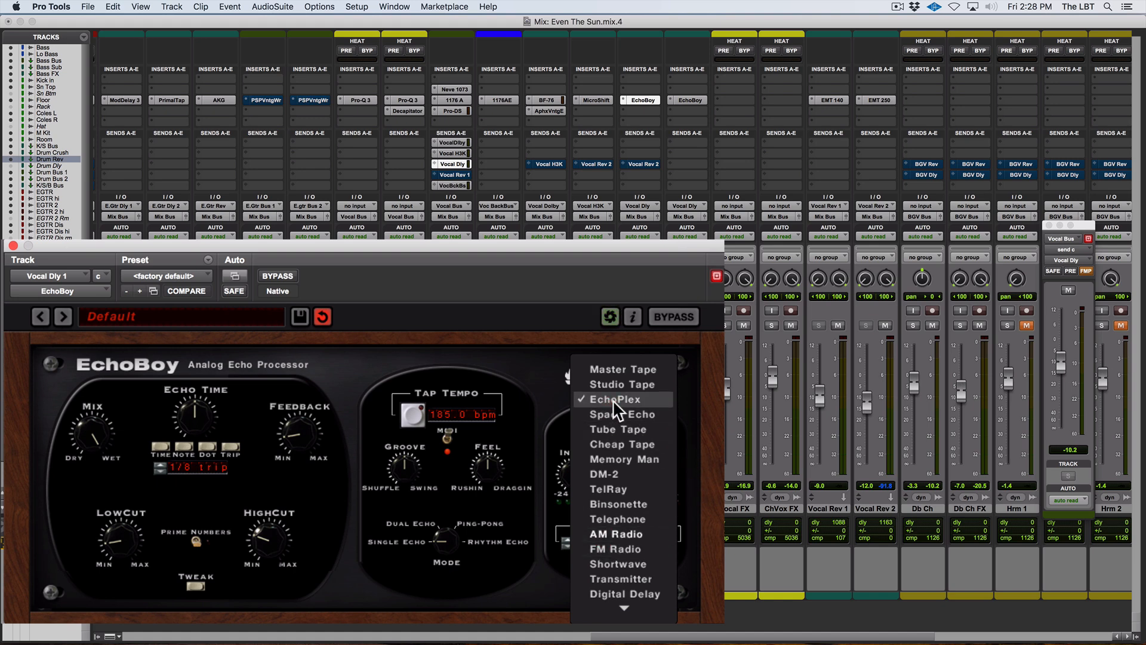
{"action": "left_click", "coordinate": [628, 382]}
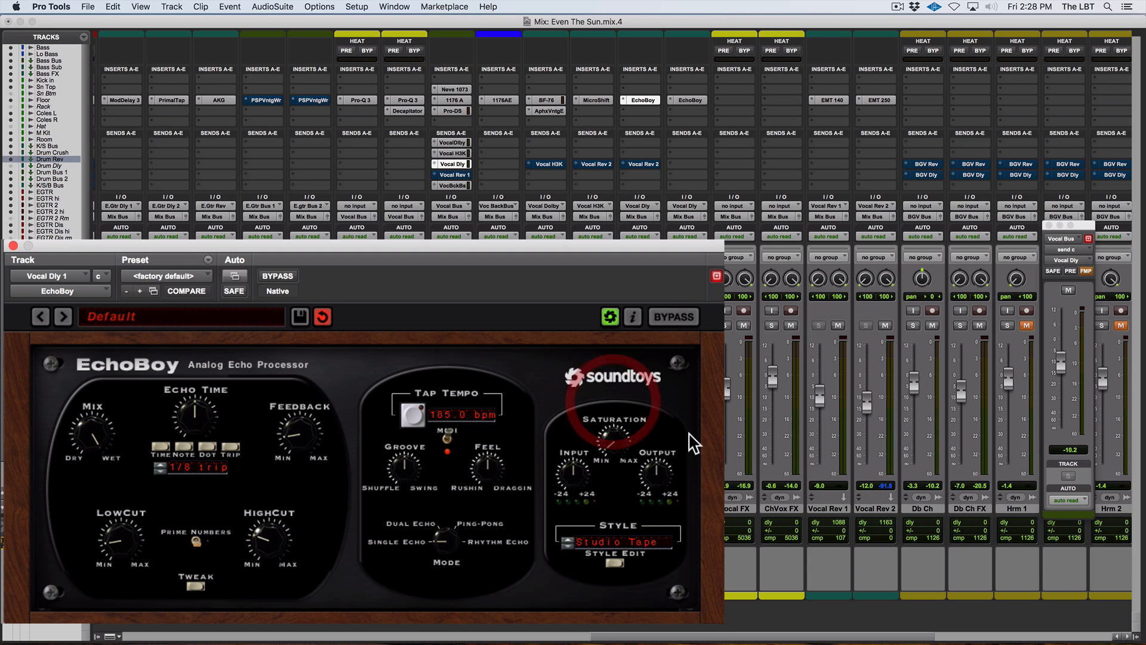
{"action": "left_click", "coordinate": [618, 547]}
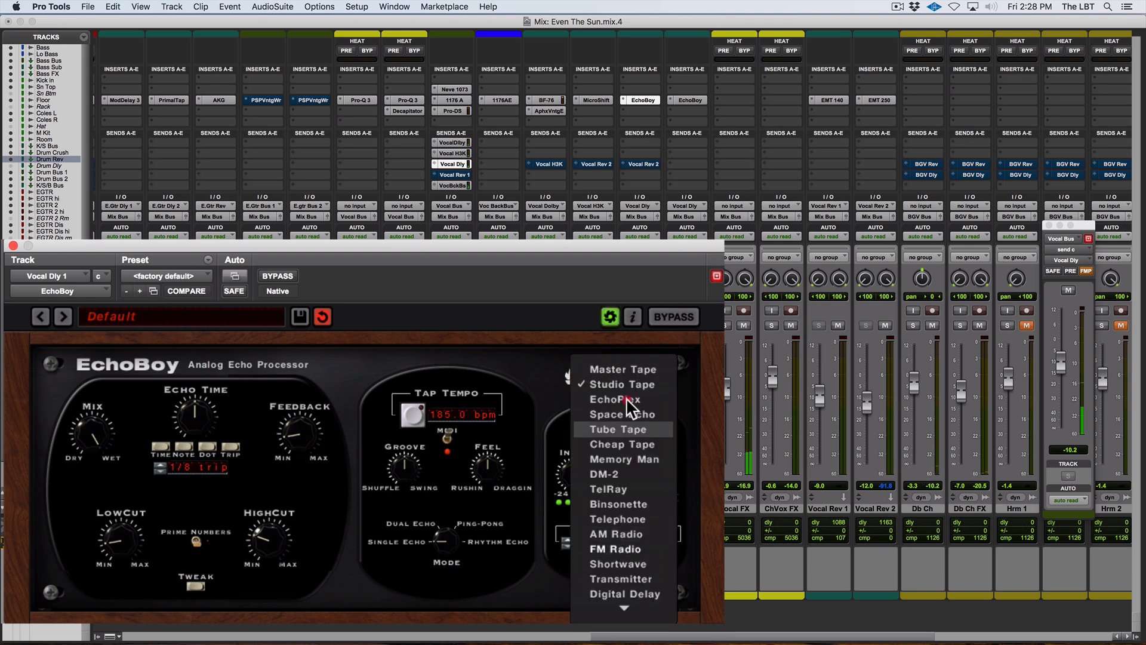
{"action": "left_click", "coordinate": [600, 276]}
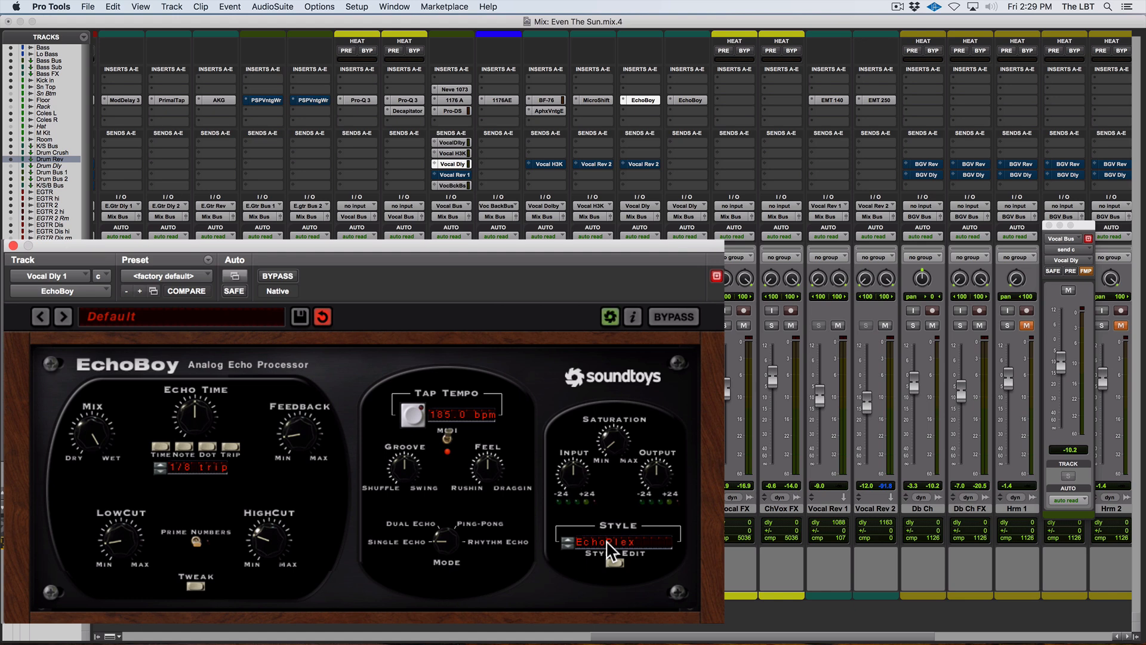
{"action": "left_click", "coordinate": [607, 541]}
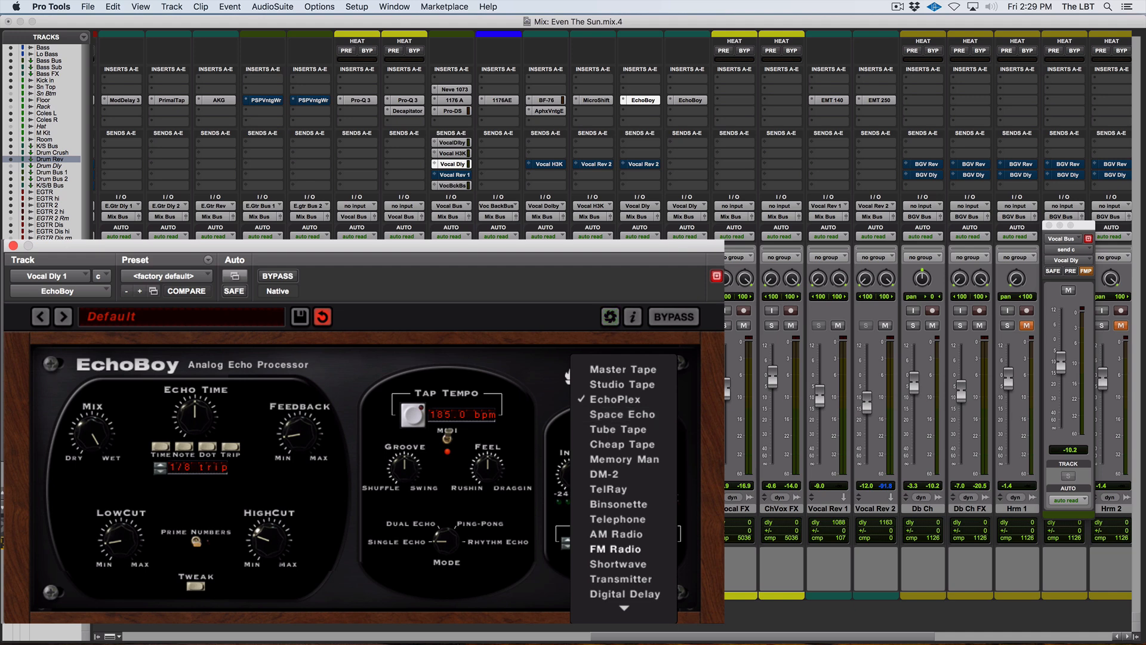
{"action": "left_click", "coordinate": [615, 399]}
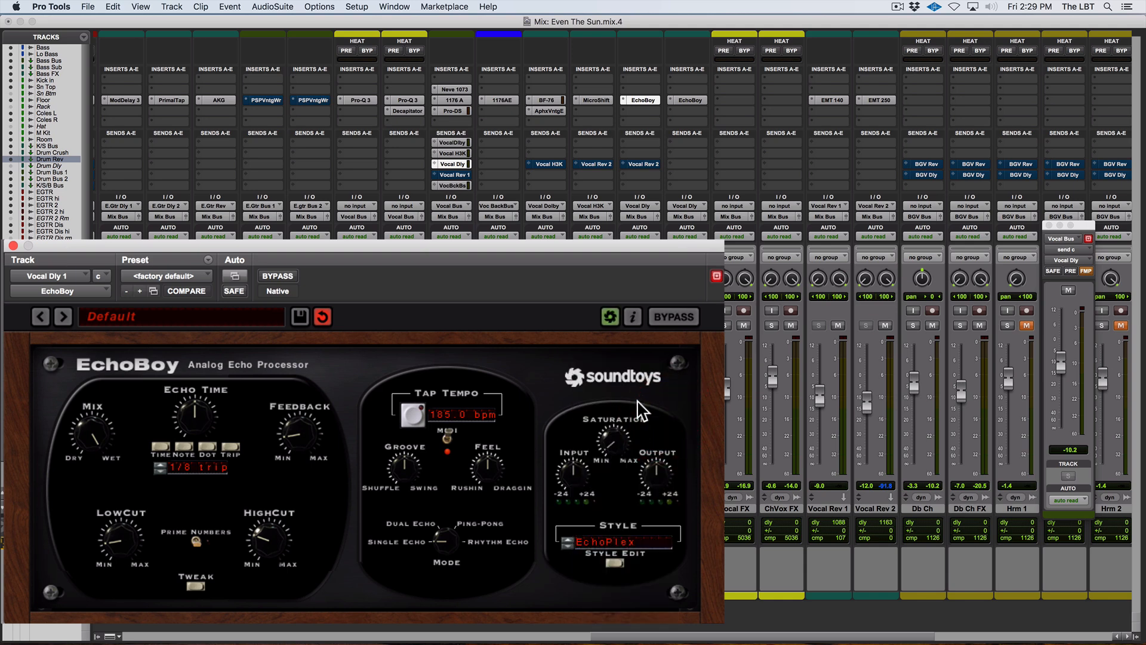
- Audition the Space Echo and Memory Man styles in EchoBoy on Vocal Dly 1 and go back to EchoPlex
{"action": "left_click", "coordinate": [615, 529]}
{"action": "left_click", "coordinate": [627, 421]}
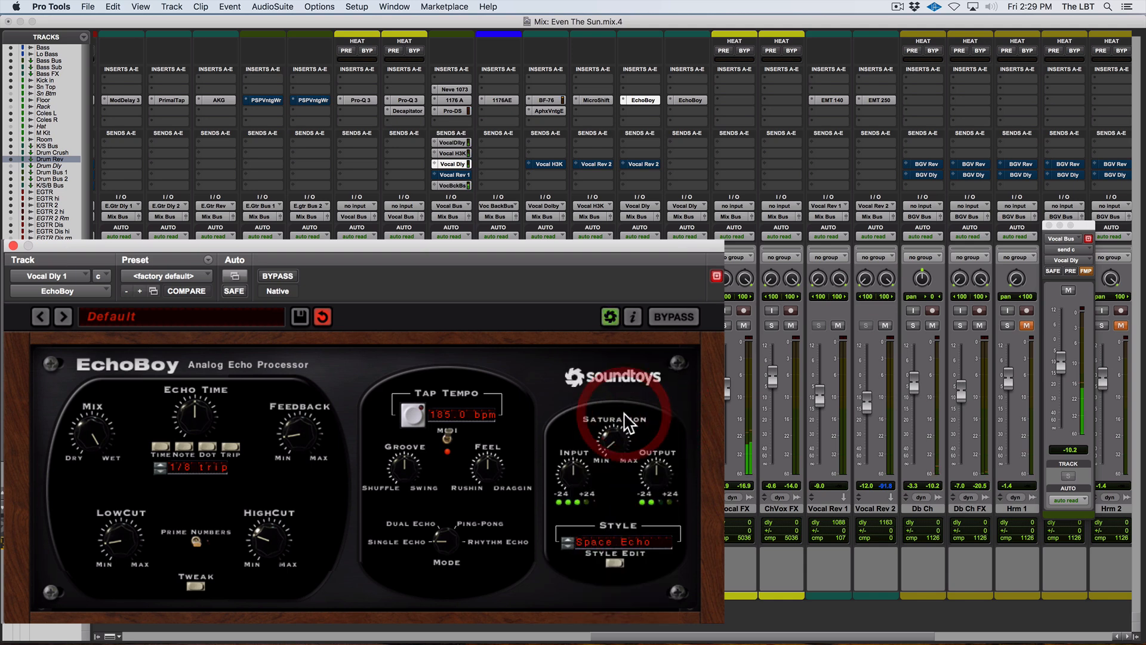
{"action": "left_click", "coordinate": [615, 544]}
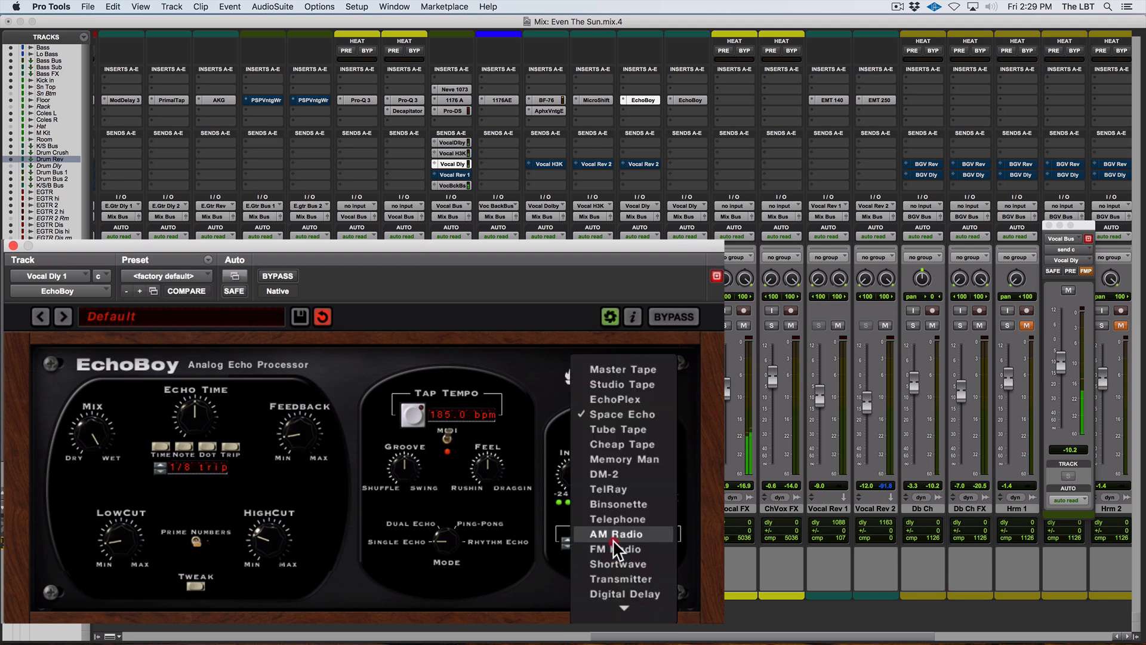
{"action": "left_click", "coordinate": [643, 459]}
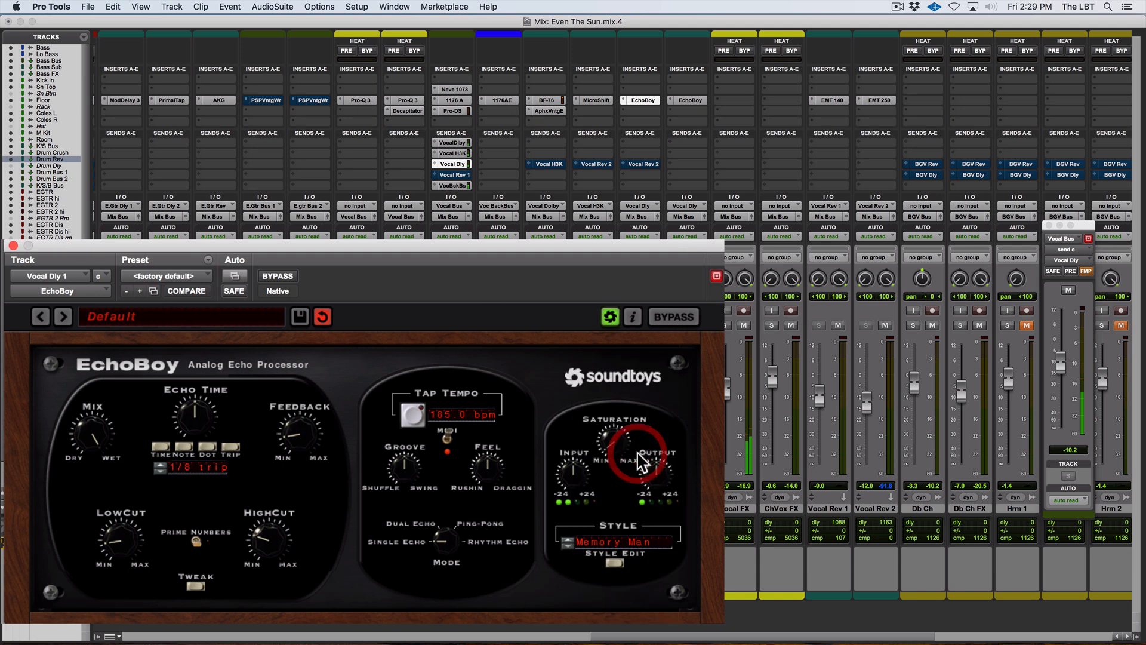
{"action": "left_click", "coordinate": [618, 542]}
{"action": "left_click", "coordinate": [634, 405]}
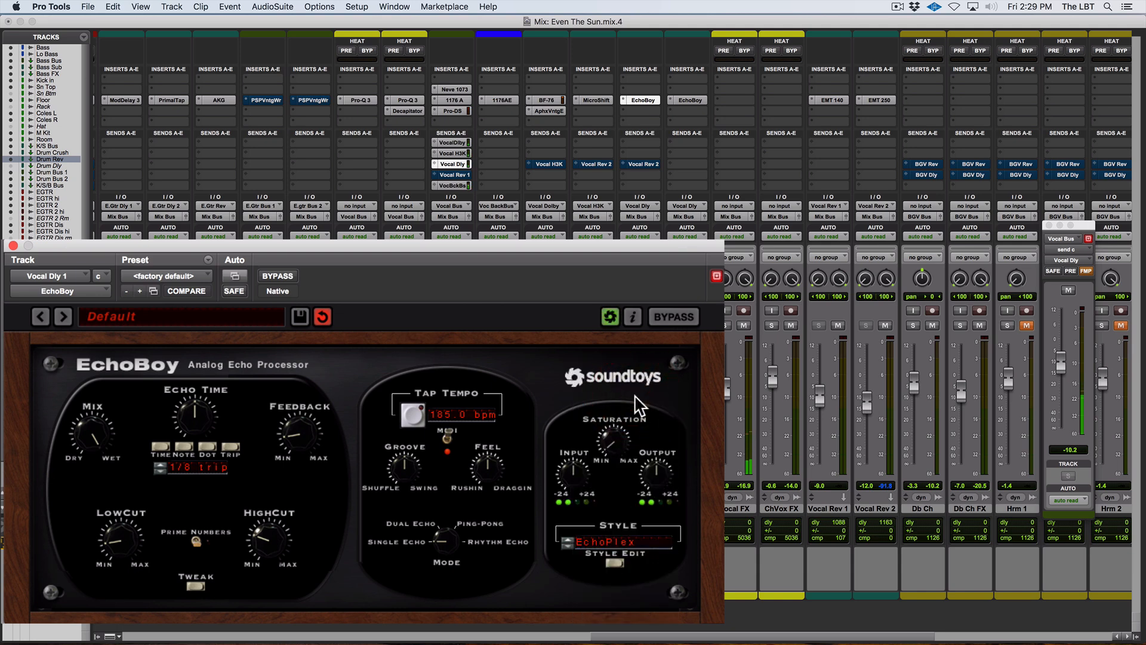
{"action": "left_click", "coordinate": [724, 402]}
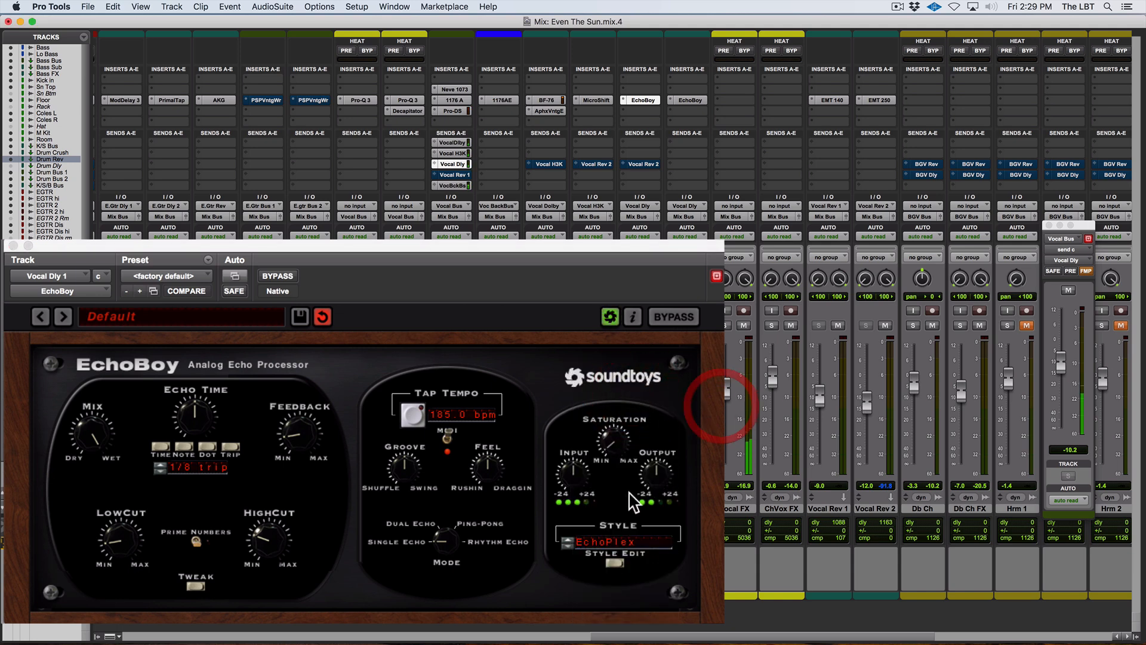
- Compare Space Echo and Memory Man with EchoPlex once more on Vocal Dly 1, reselect EchoPlex and stop playback
{"action": "left_click", "coordinate": [621, 542]}
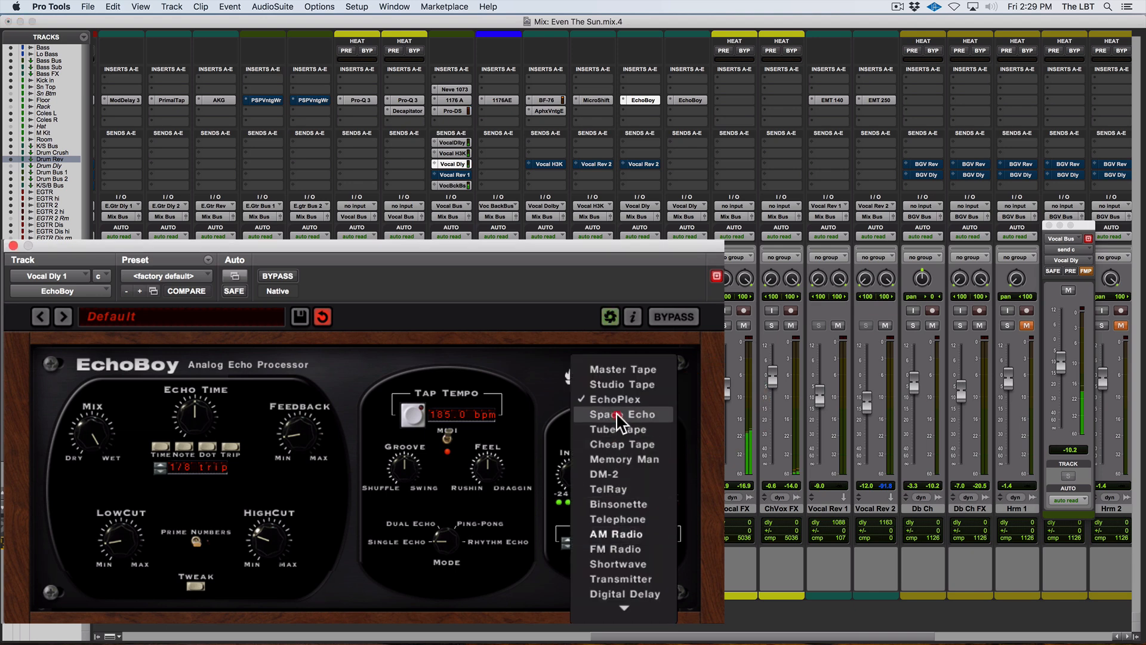
{"action": "left_click", "coordinate": [621, 415]}
{"action": "left_click", "coordinate": [613, 545]}
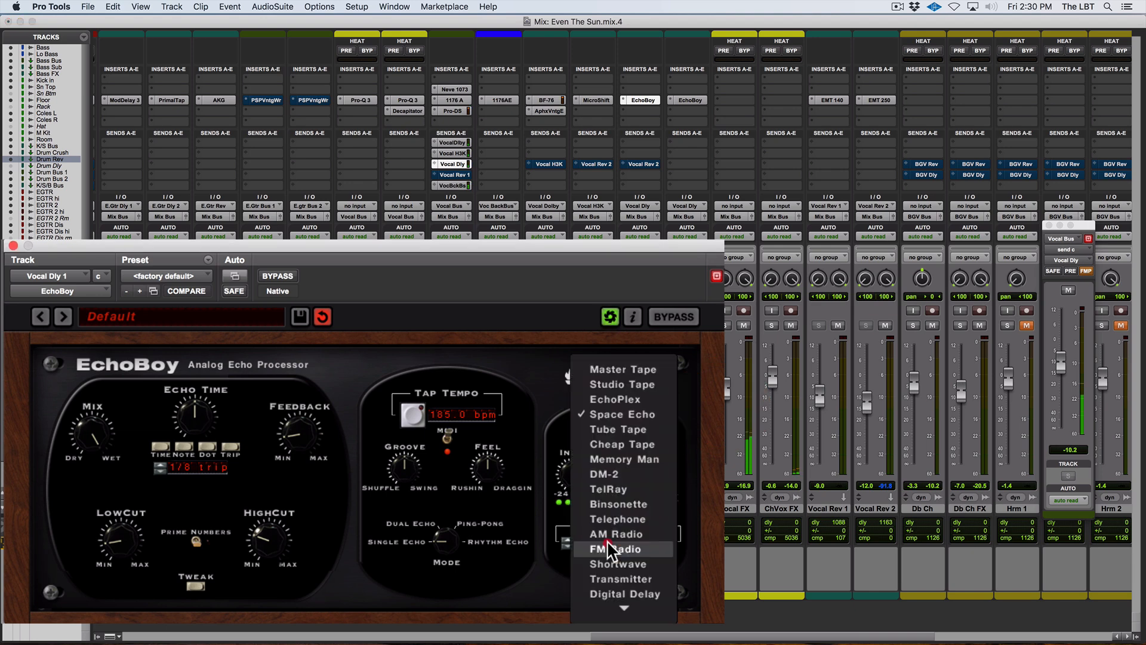
{"action": "left_click", "coordinate": [629, 462]}
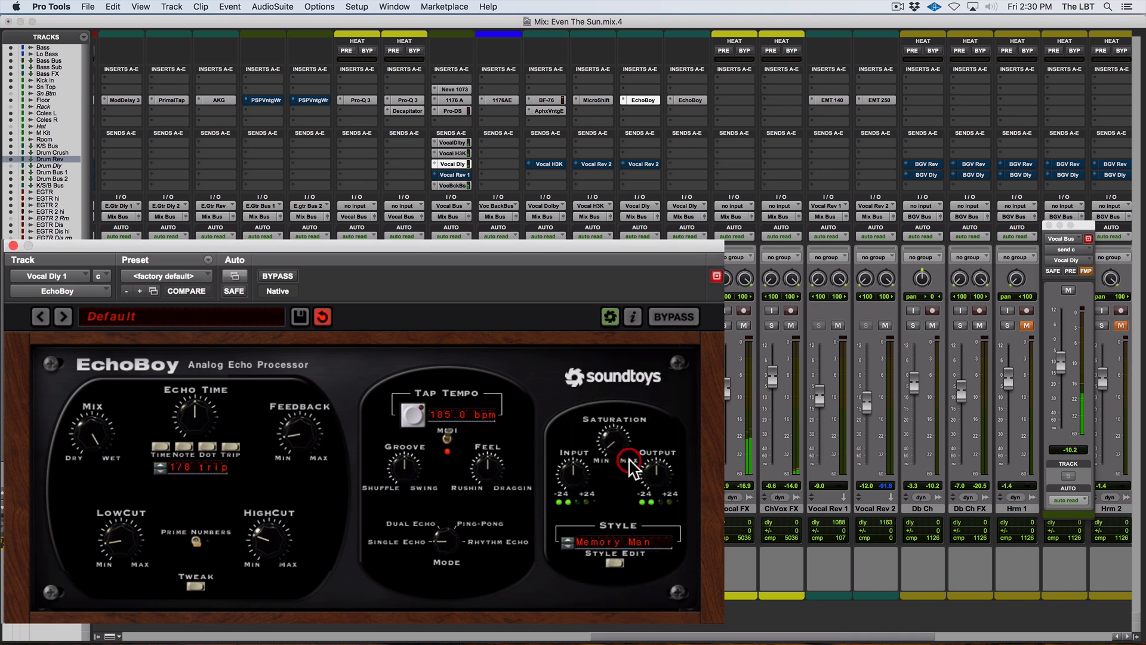
{"action": "left_click", "coordinate": [615, 543]}
{"action": "left_click", "coordinate": [618, 399]}
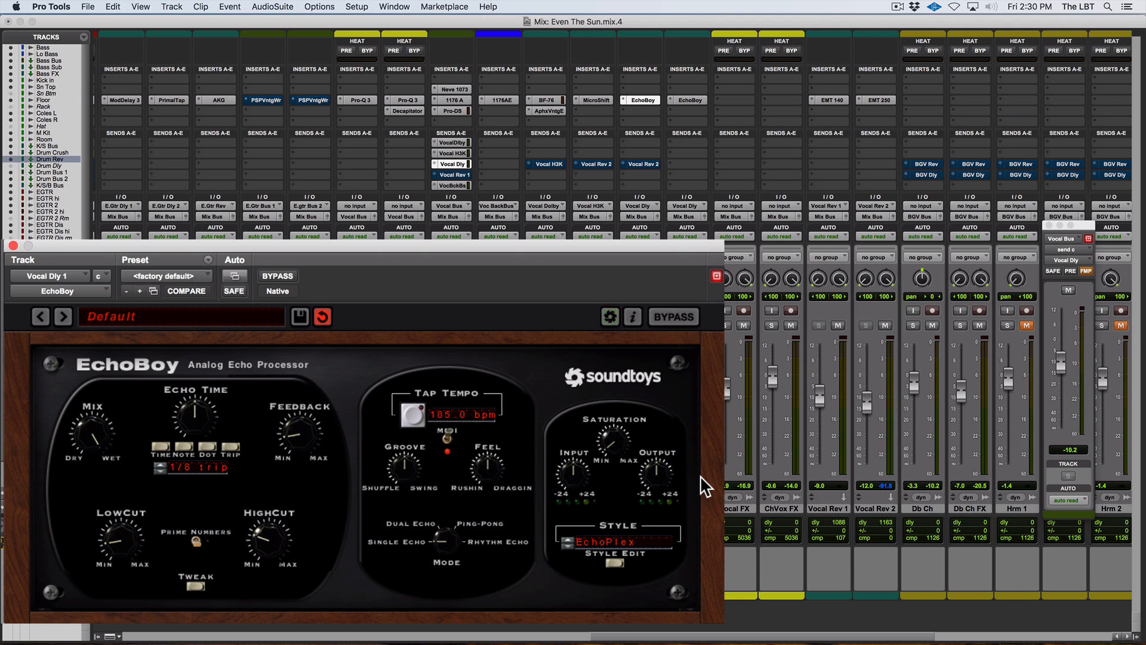
{"action": "key", "text": "space"}
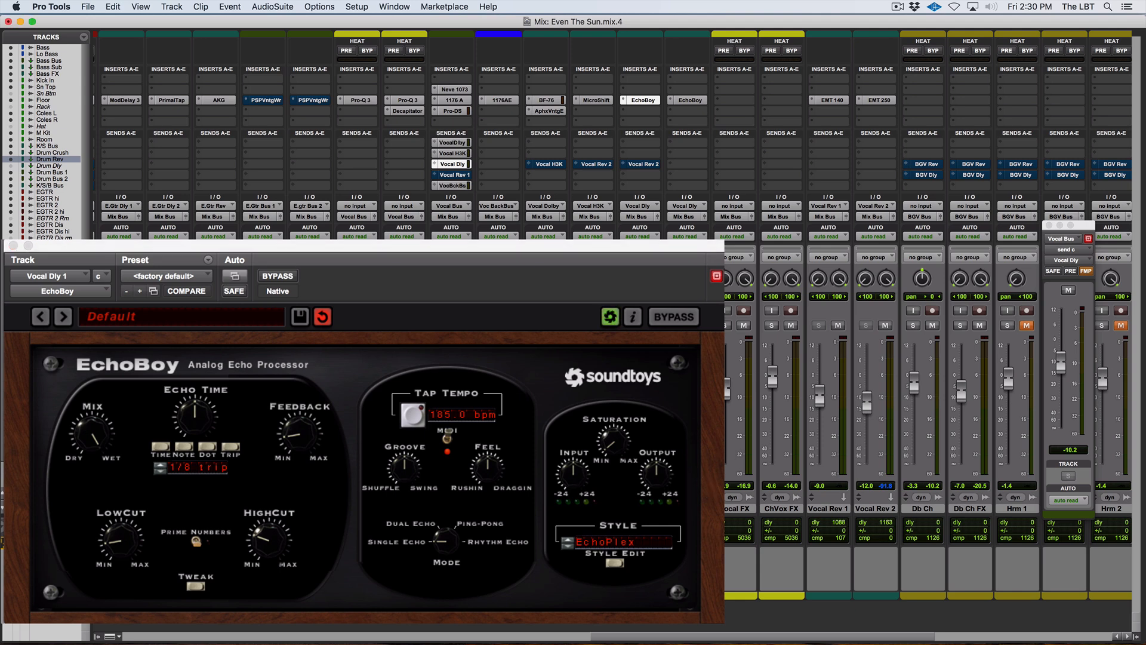
- Open EchoBoy on Vocal Dly 2, set its echo time to a 1/4 note and play the song from chorus 1
{"action": "left_click", "coordinate": [682, 100]}
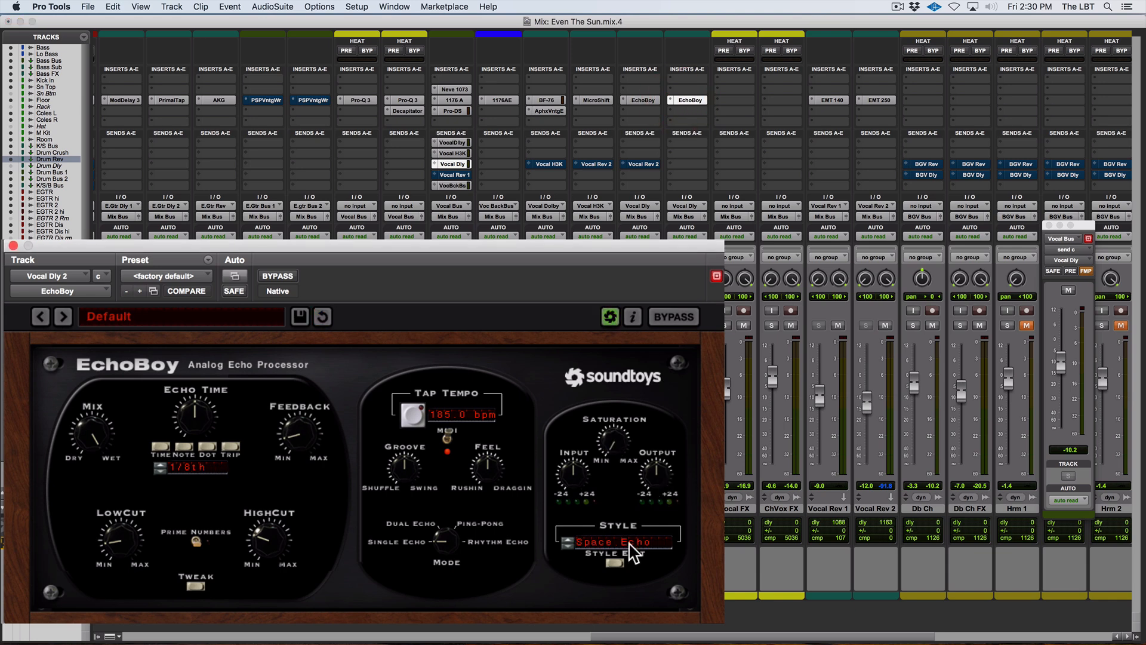
{"action": "left_click", "coordinate": [160, 467]}
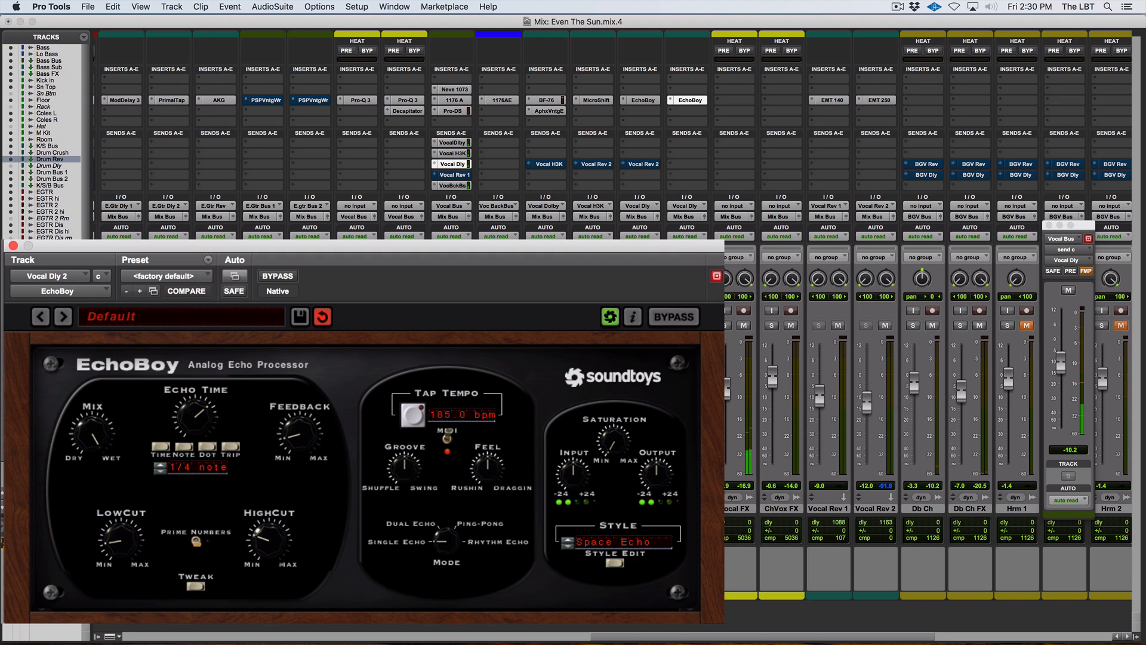
{"action": "key", "text": "super+equal"}
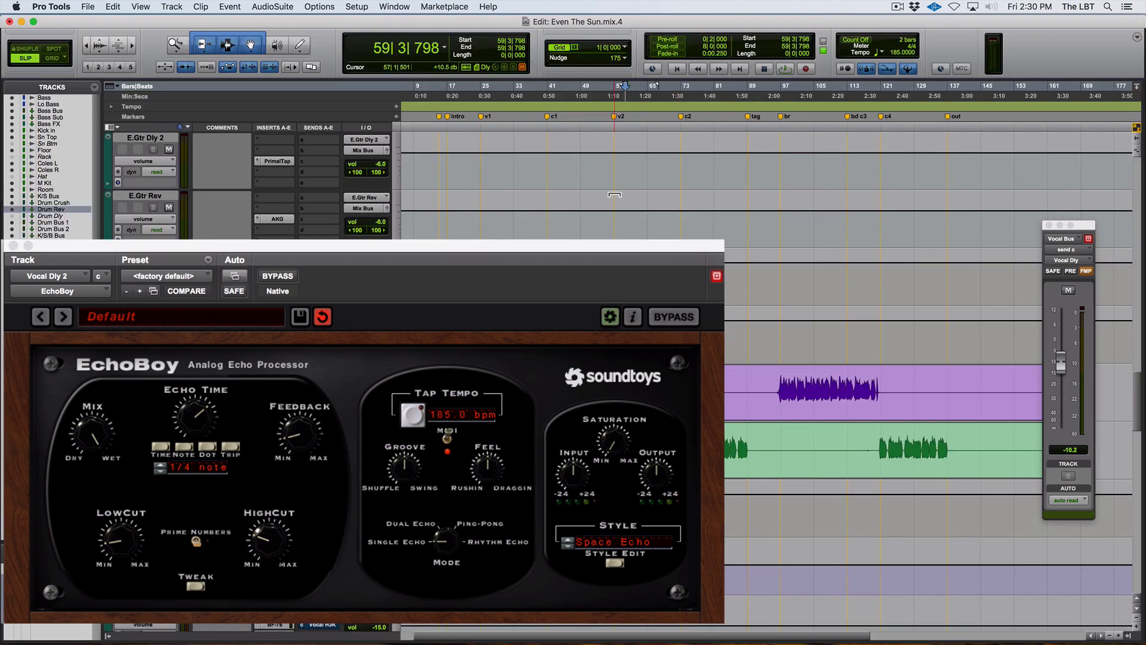
{"action": "left_click", "coordinate": [547, 215]}
{"action": "key", "text": "space"}
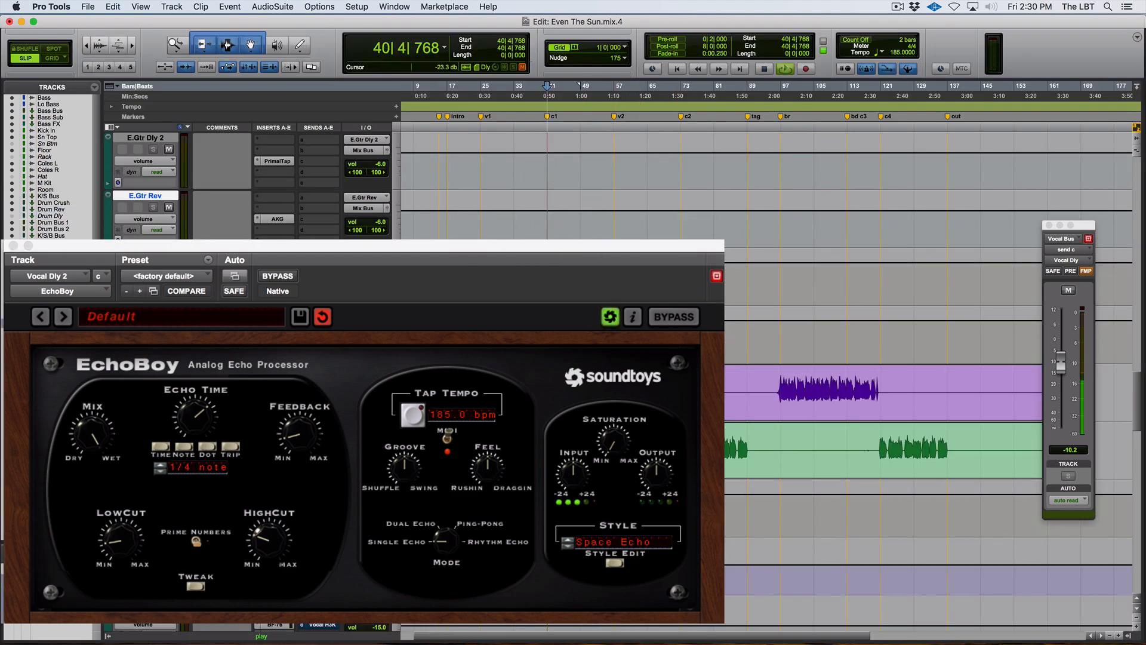
{"action": "key", "text": "super+equal"}
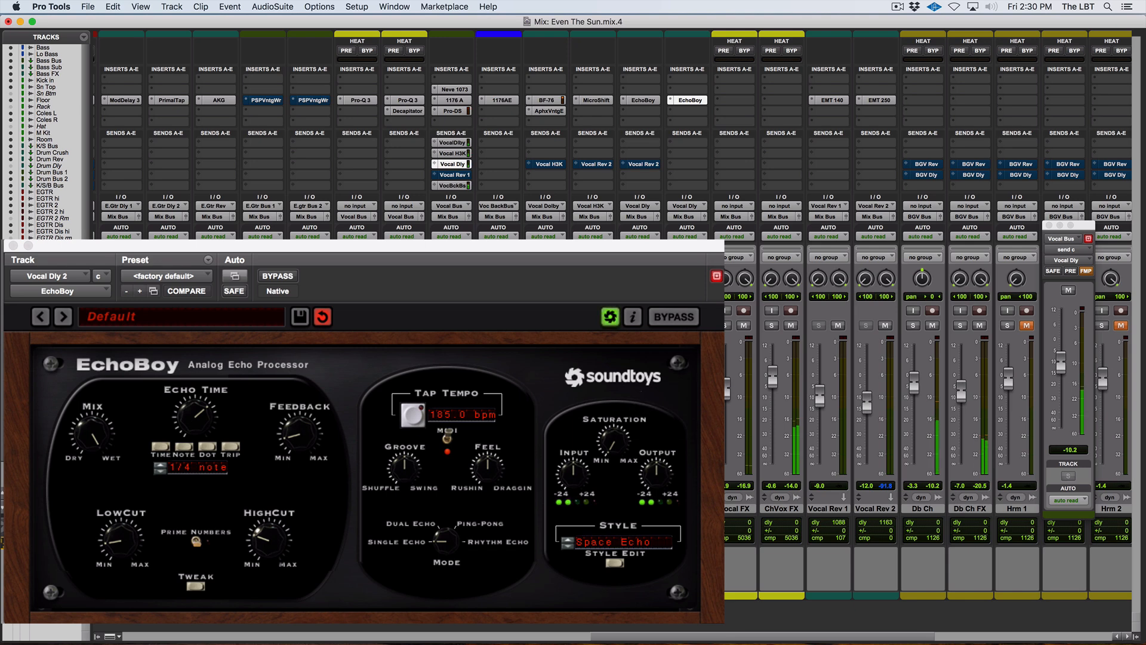
- Audition the Memory Man, Tube Tape, TelRay and Space Echo styles in EchoBoy on Vocal Dly 2 and settle on TelRay
{"action": "left_click", "coordinate": [600, 542]}
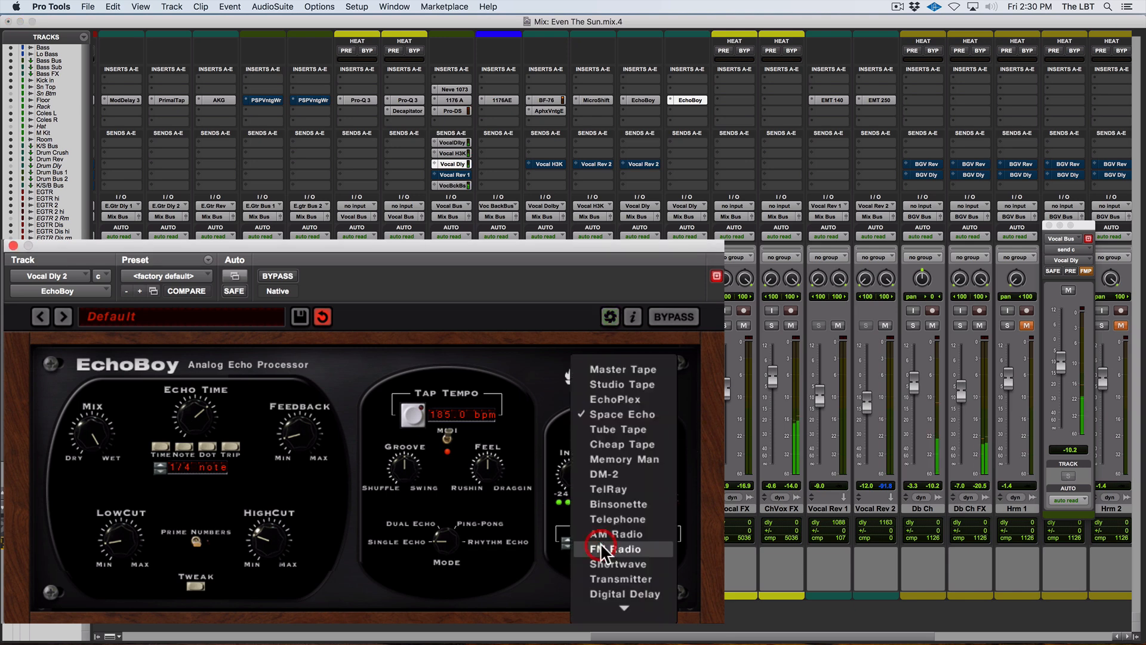
{"action": "left_click", "coordinate": [628, 460]}
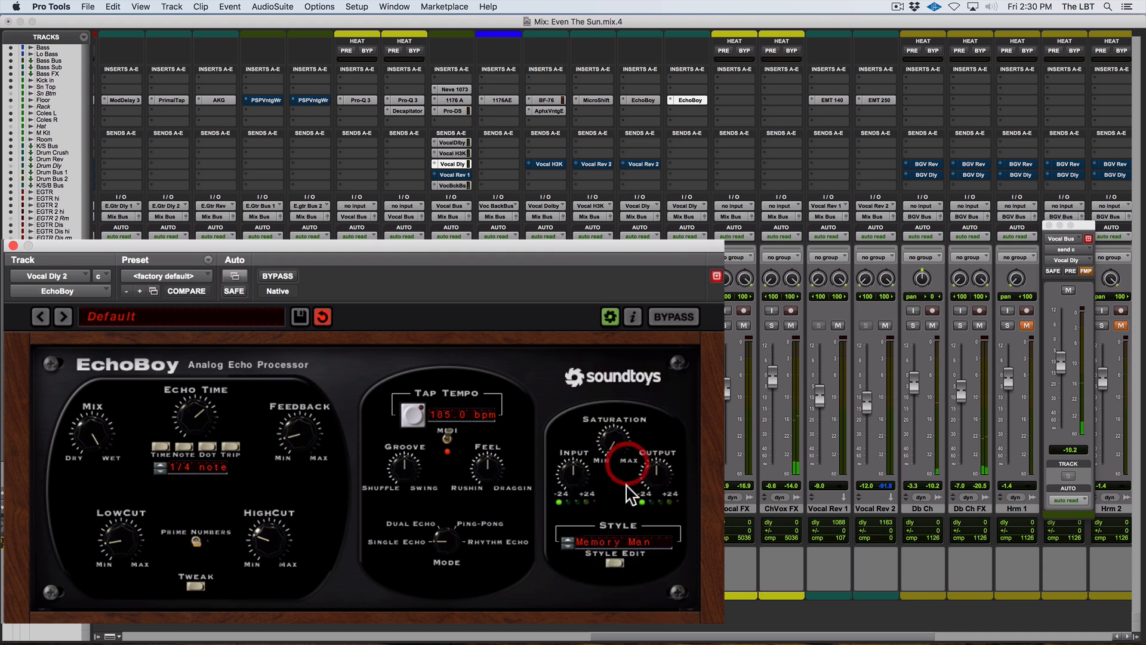
{"action": "left_click", "coordinate": [601, 538]}
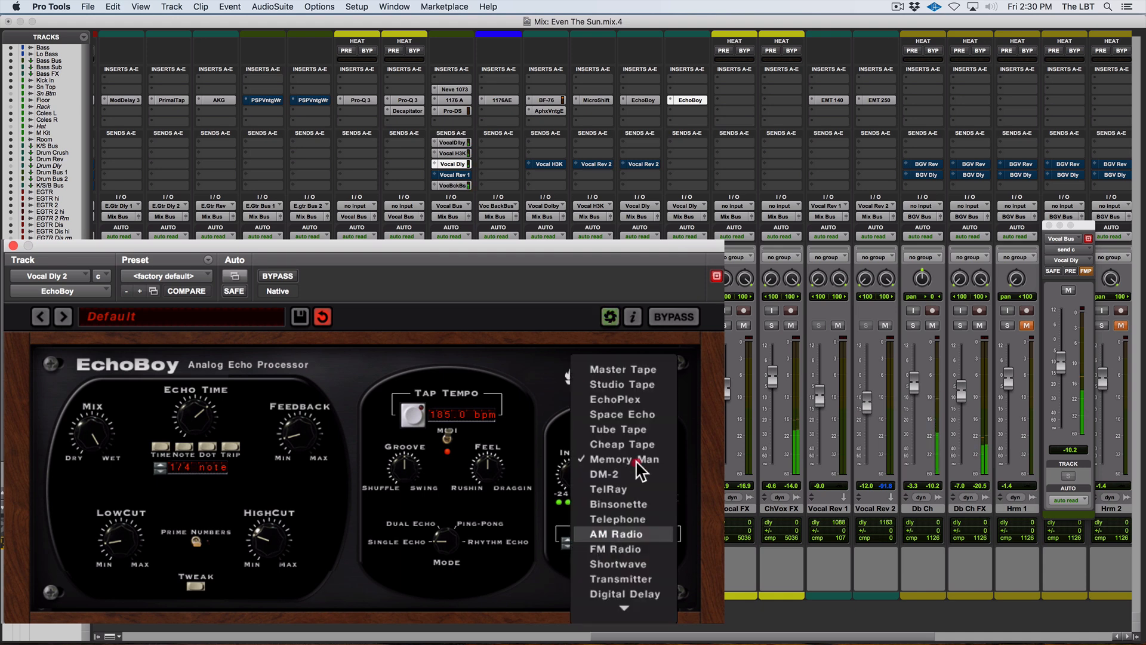
{"action": "left_click", "coordinate": [637, 430]}
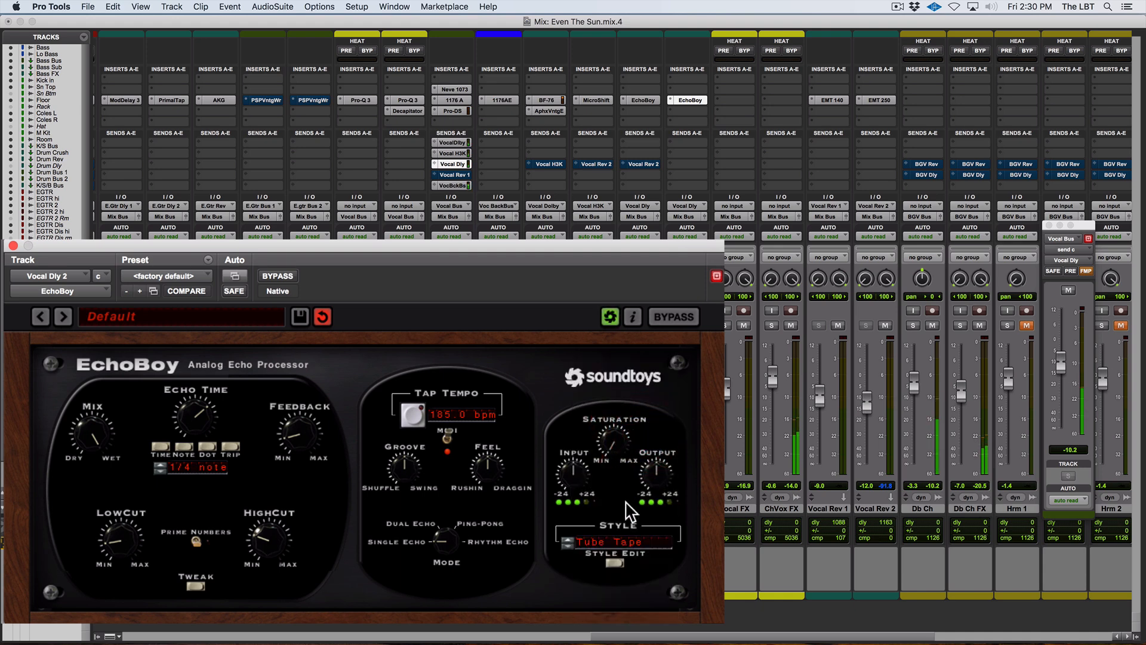
{"action": "left_click", "coordinate": [615, 545]}
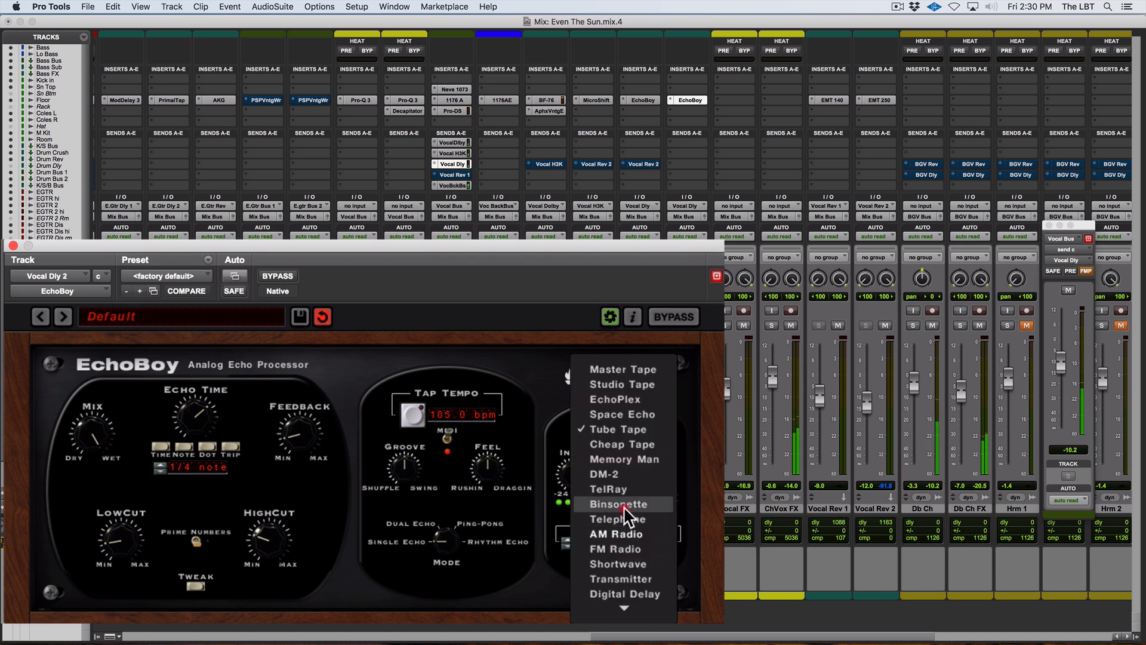
{"action": "left_click", "coordinate": [622, 490]}
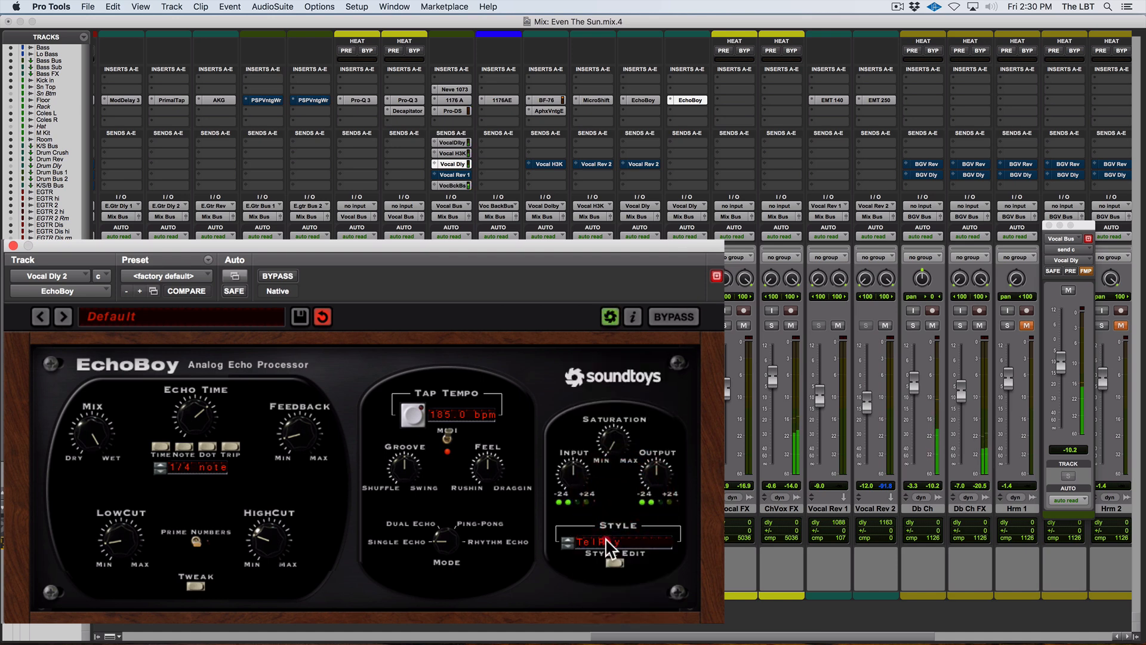
{"action": "left_click", "coordinate": [607, 540]}
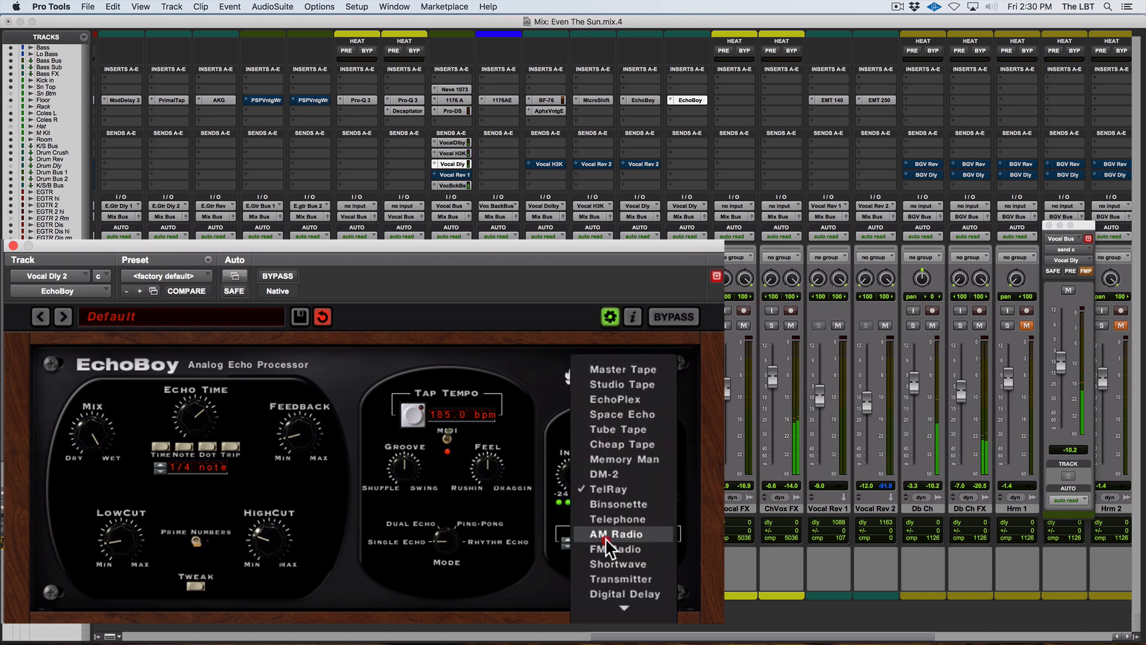
{"action": "left_click", "coordinate": [624, 460]}
{"action": "left_click", "coordinate": [606, 538]}
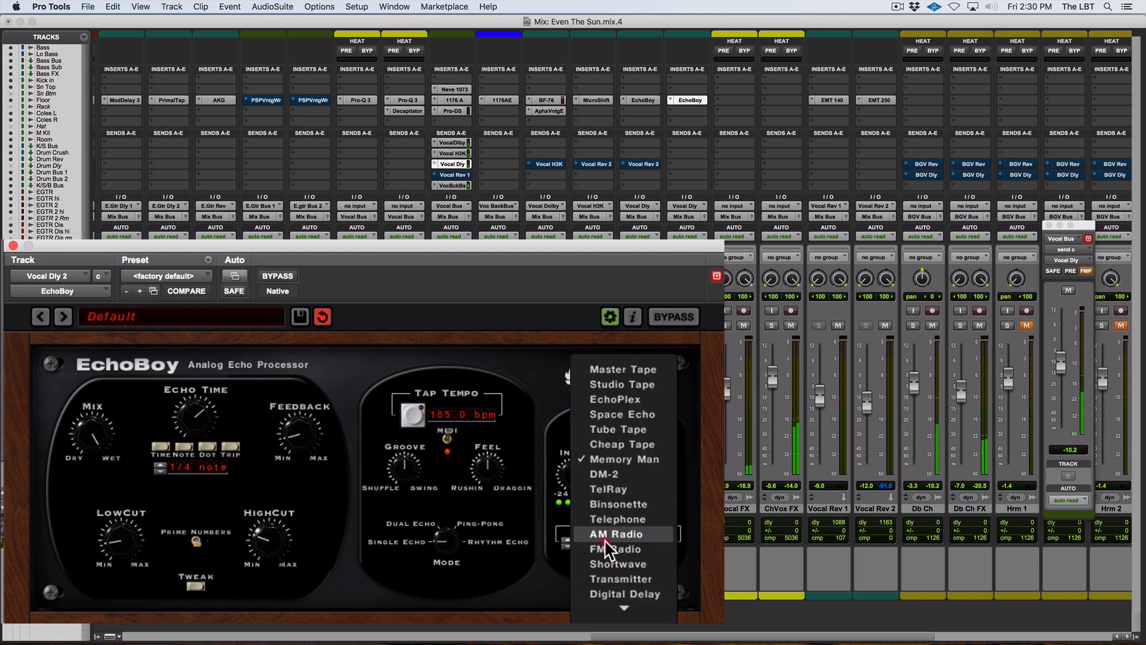
{"action": "left_click", "coordinate": [633, 415]}
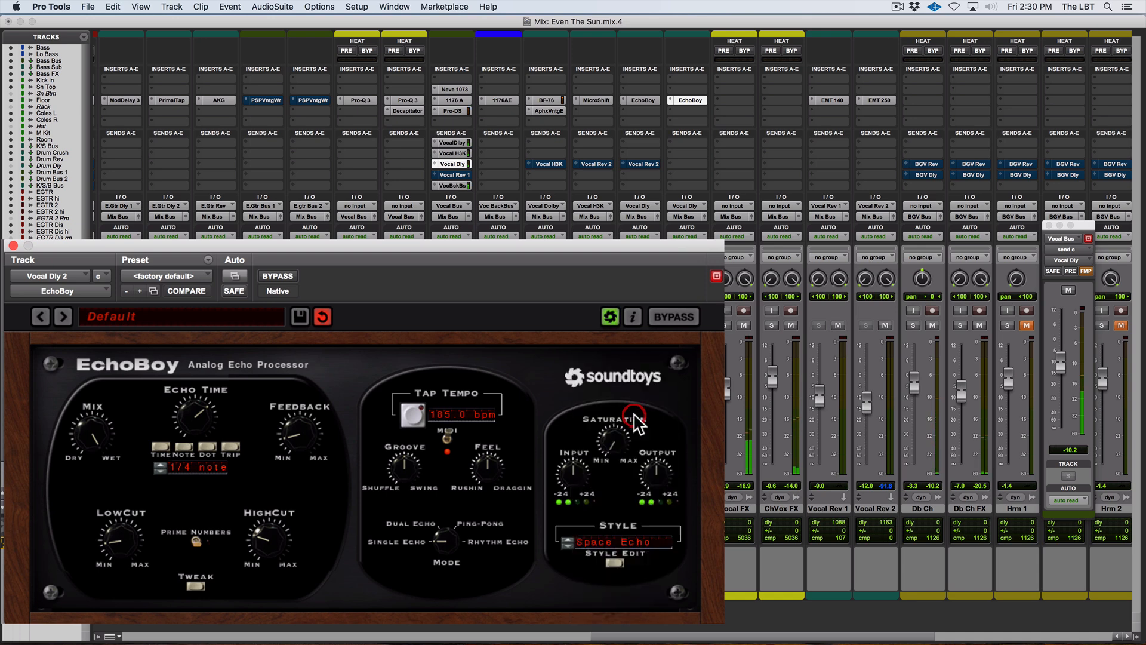
{"action": "left_click", "coordinate": [605, 539]}
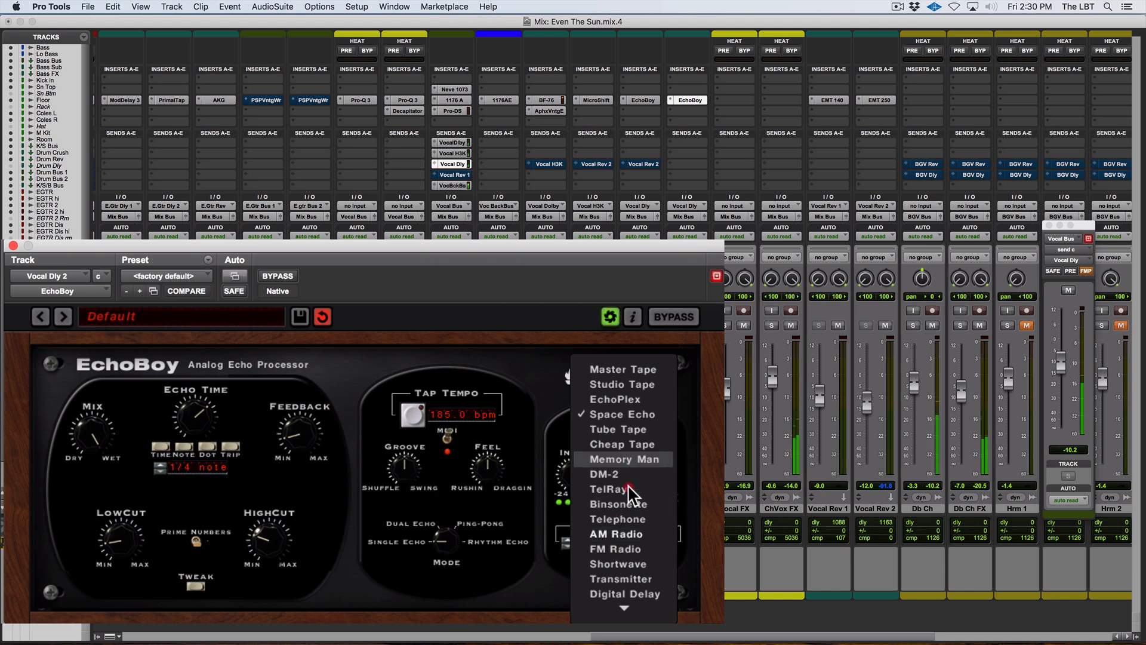
{"action": "left_click", "coordinate": [627, 489]}
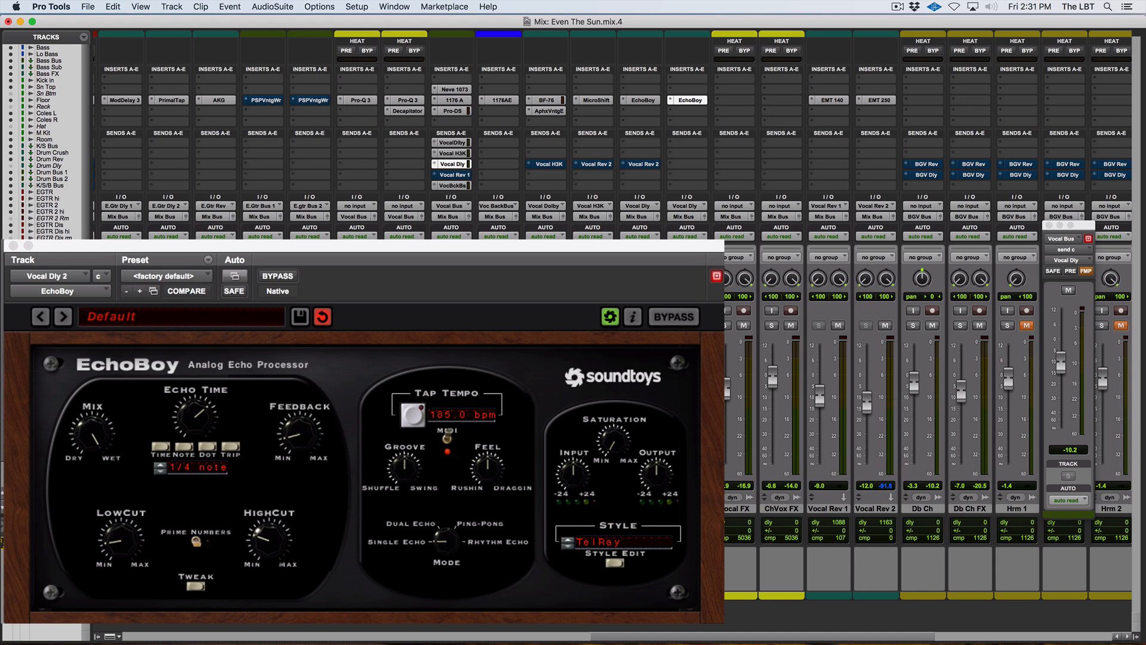
- Play the song from verse 2 to hear the vocal delays in the verse
{"action": "key", "text": "super+equal"}
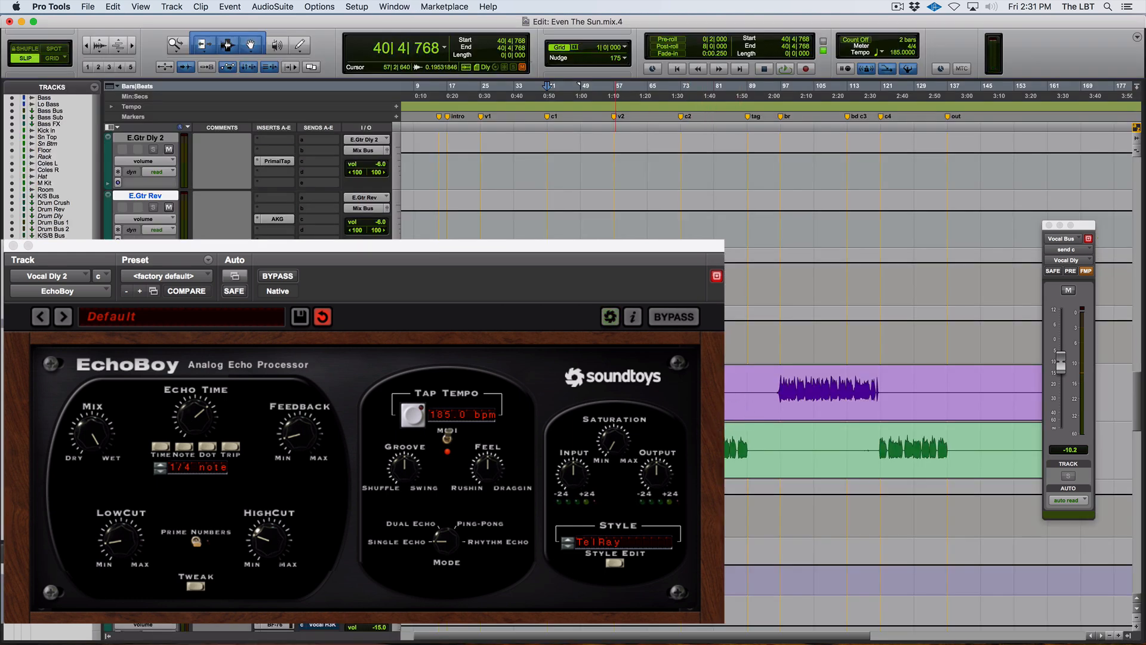
{"action": "left_click", "coordinate": [615, 87]}
{"action": "key", "text": "space"}
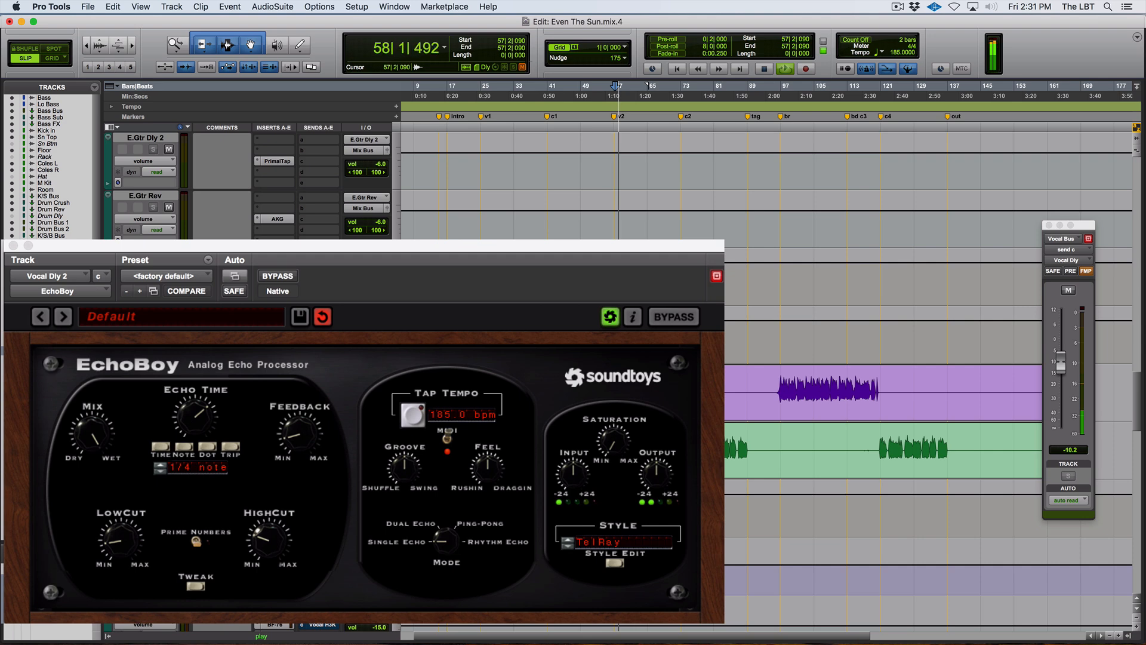
{"action": "key", "text": "super+equal"}
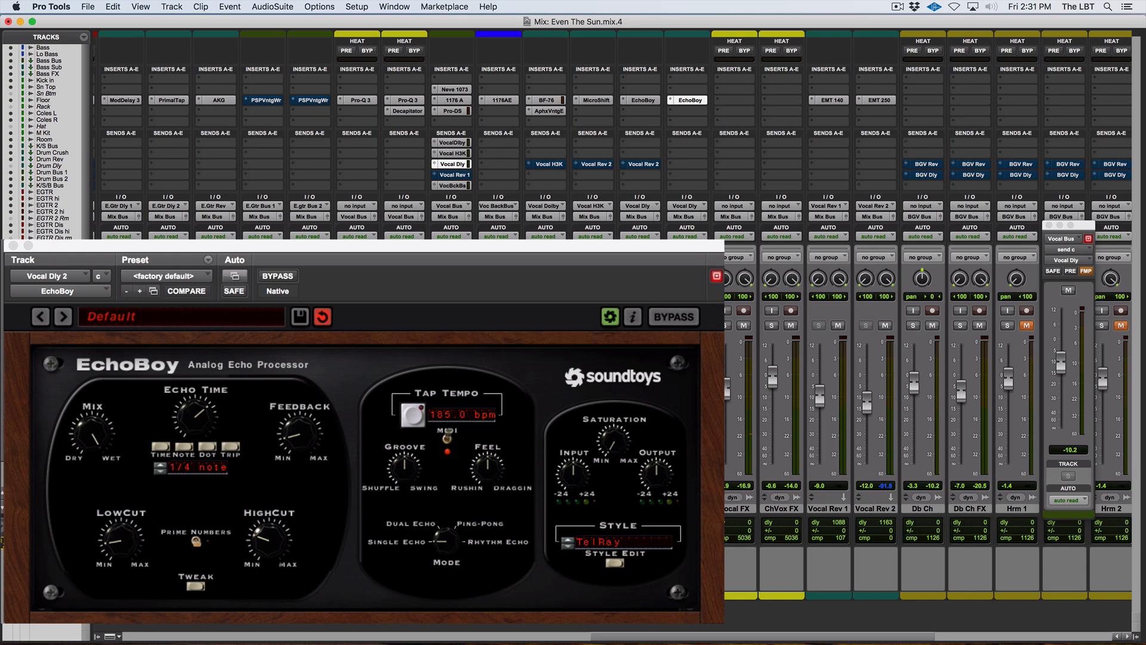
{"action": "key", "text": "super+equal"}
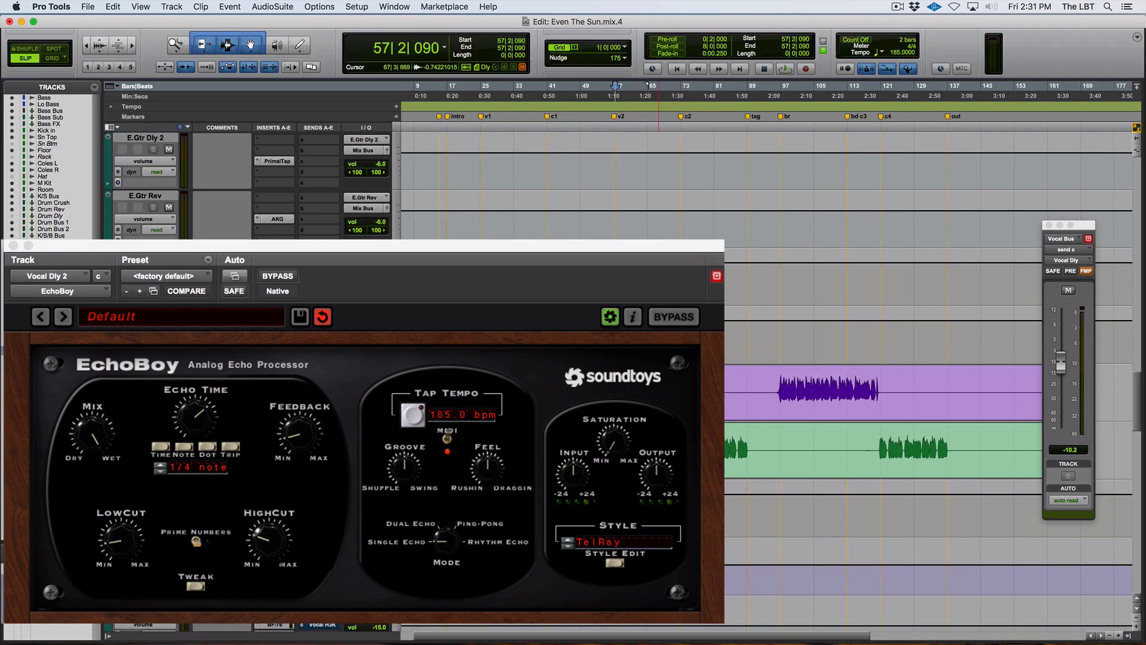
- Pull the Vocal Dly 2 fader all the way down to -∞, stop playback and close its EchoBoy window
{"action": "key", "text": "super+equal"}
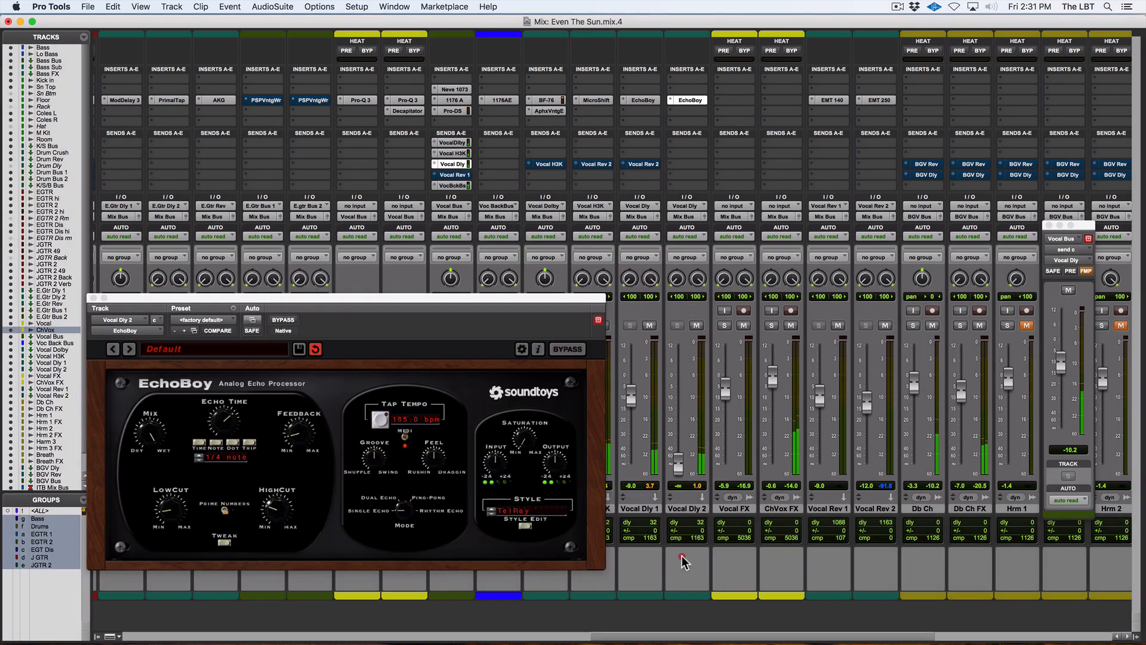
{"action": "left_click", "coordinate": [683, 560]}
{"action": "key", "text": "space"}
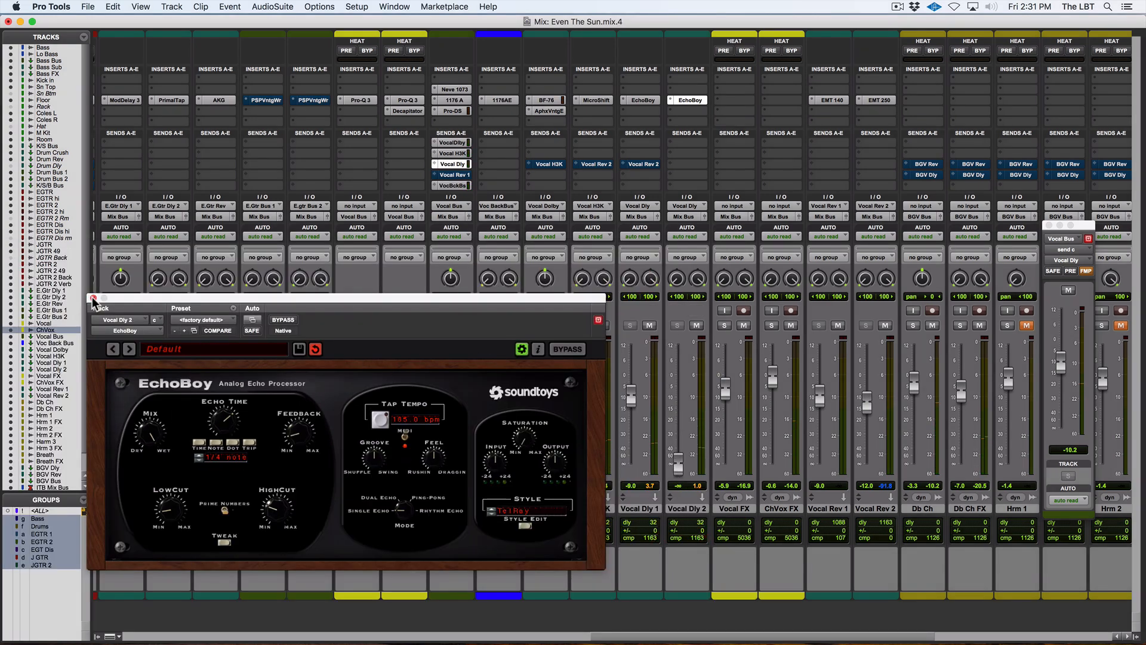
{"action": "left_click", "coordinate": [92, 297]}
- In the Edit window, raise the Vocal Dly 2 volume automation to -9.8 dB across chorus 1
{"action": "key", "text": "super+equal"}
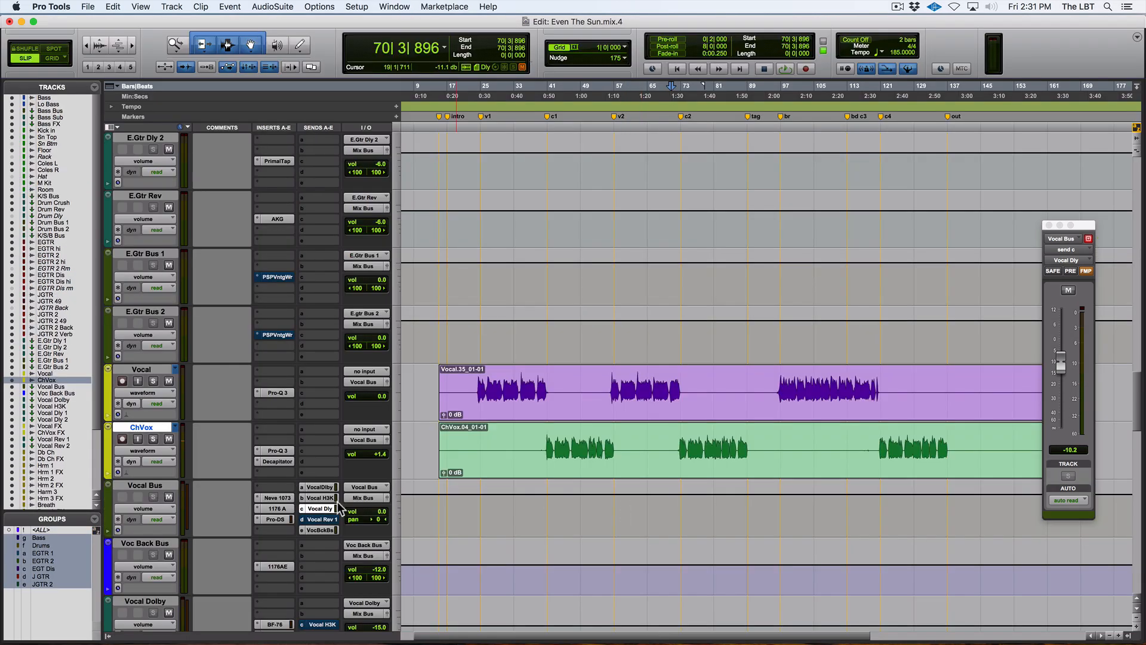
{"action": "scroll", "coordinate": [281, 513], "scroll_direction": "down", "scroll_amount": 4}
{"action": "scroll", "coordinate": [280, 513], "scroll_direction": "down", "scroll_amount": 1}
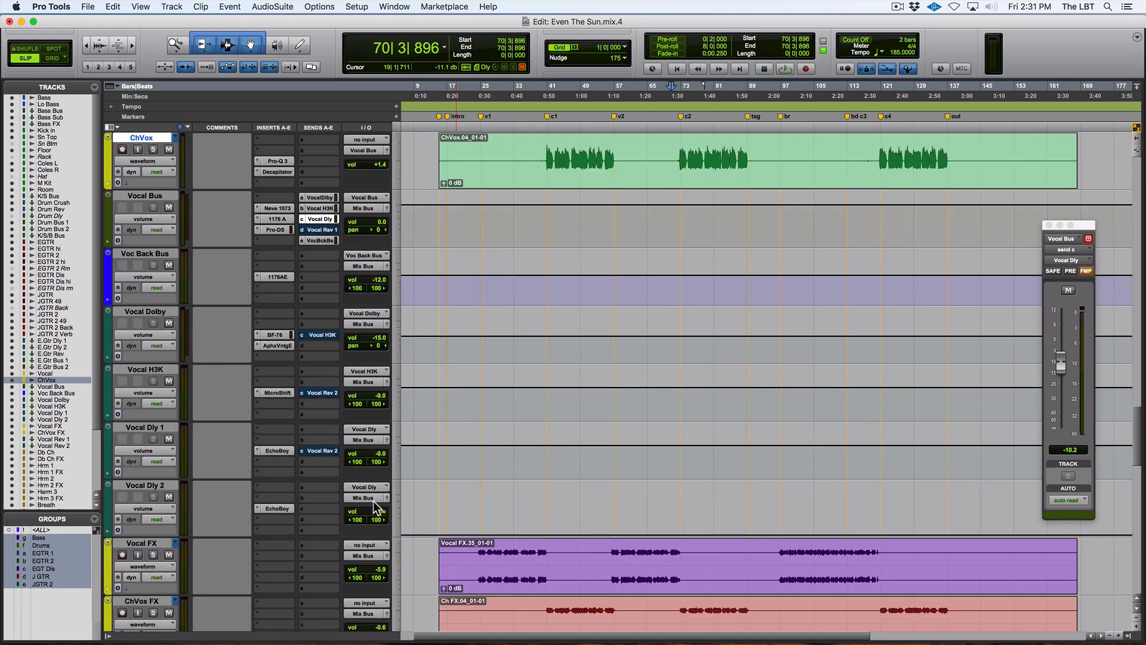
{"action": "left_click", "coordinate": [145, 512]}
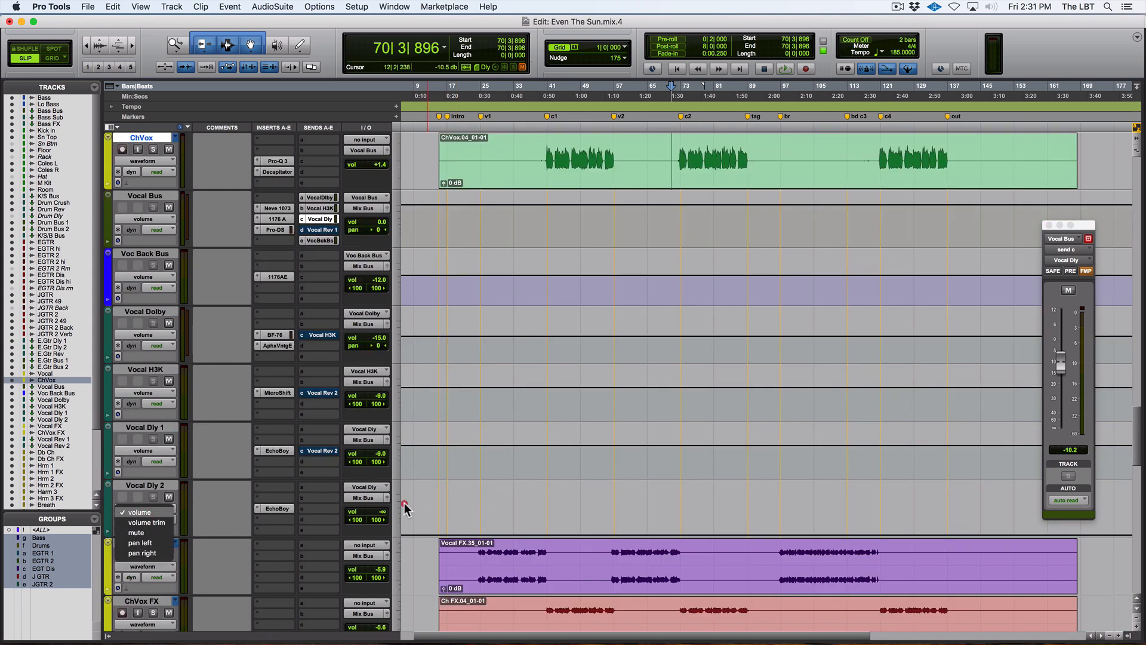
{"action": "left_click", "coordinate": [459, 508]}
{"action": "left_click", "coordinate": [555, 506]}
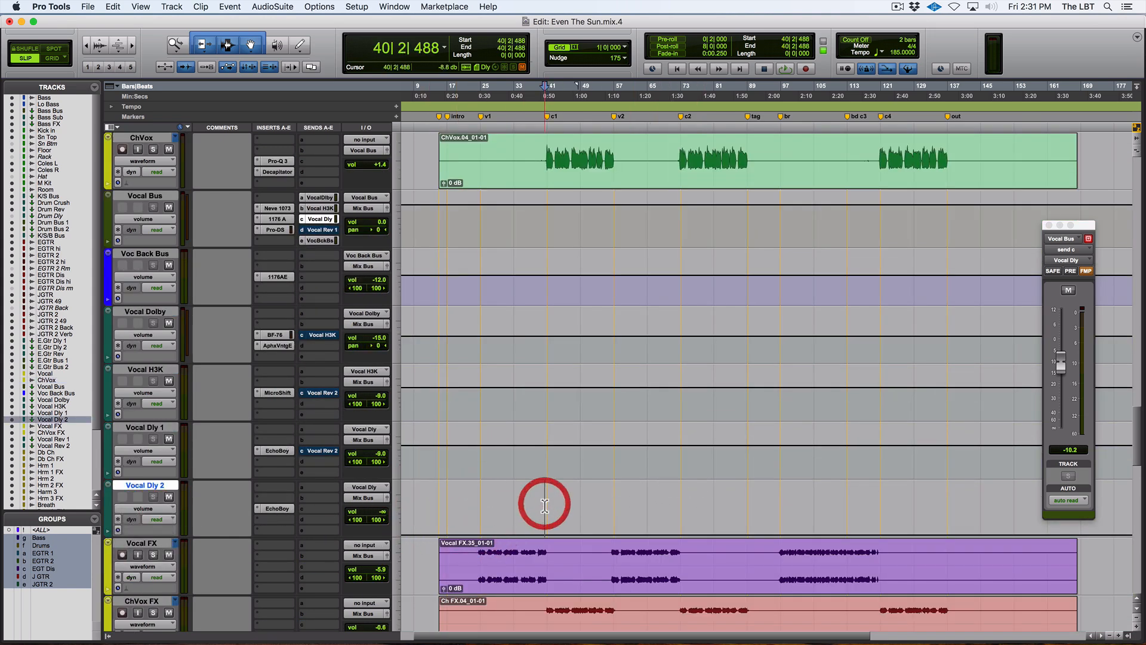
{"action": "key", "text": "super+bracketright"}
{"action": "key", "text": "super+bracketright"}
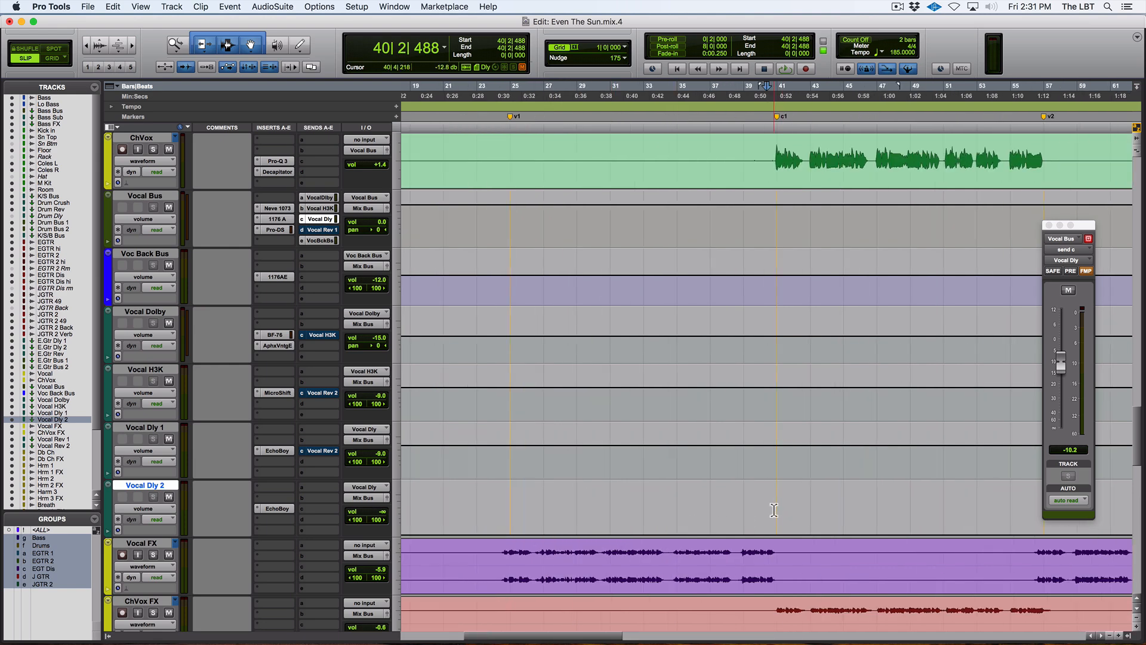
{"action": "left_click_drag", "start_coordinate": [774, 504], "coordinate": [1015, 502]}
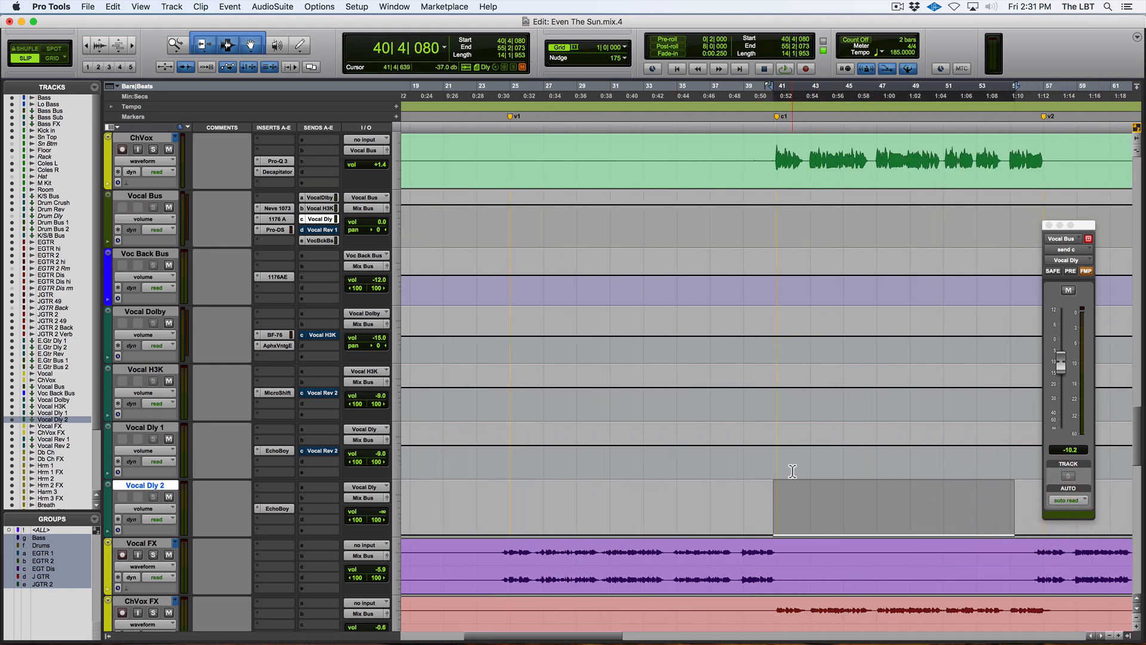
{"action": "left_click_drag", "start_coordinate": [775, 501], "coordinate": [1047, 508]}
{"action": "left_click_drag", "start_coordinate": [895, 471], "coordinate": [896, 392]}
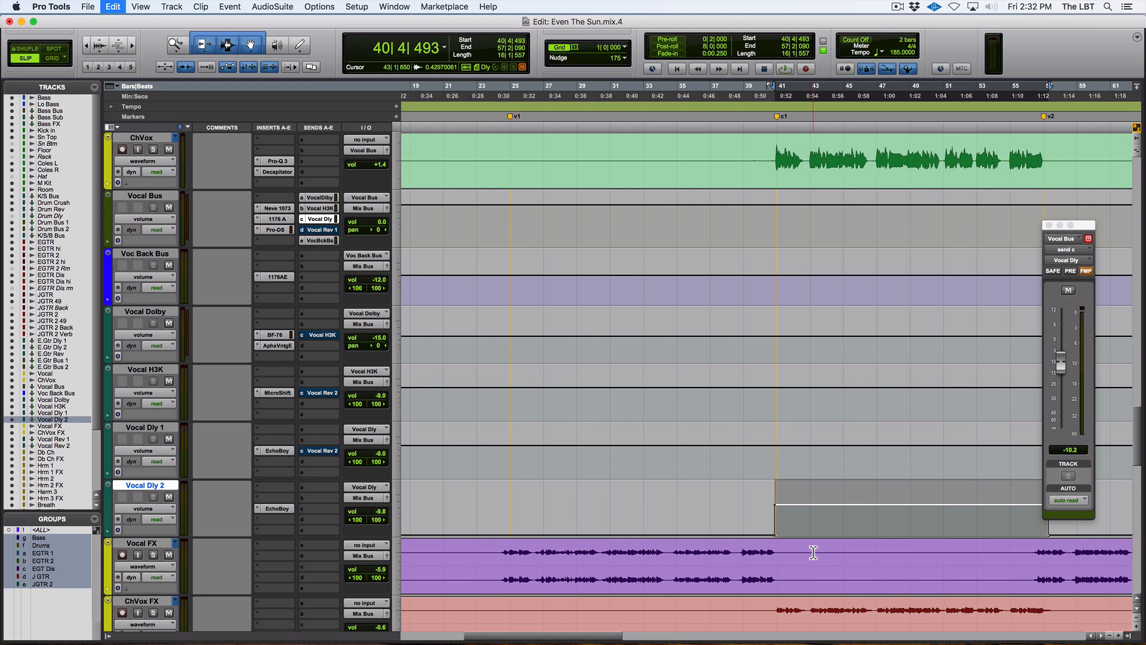
- Copy the raised chorus 1 volume automation of Vocal Dly 2 to the start of chorus 2
{"action": "key", "text": "super+bracketleft"}
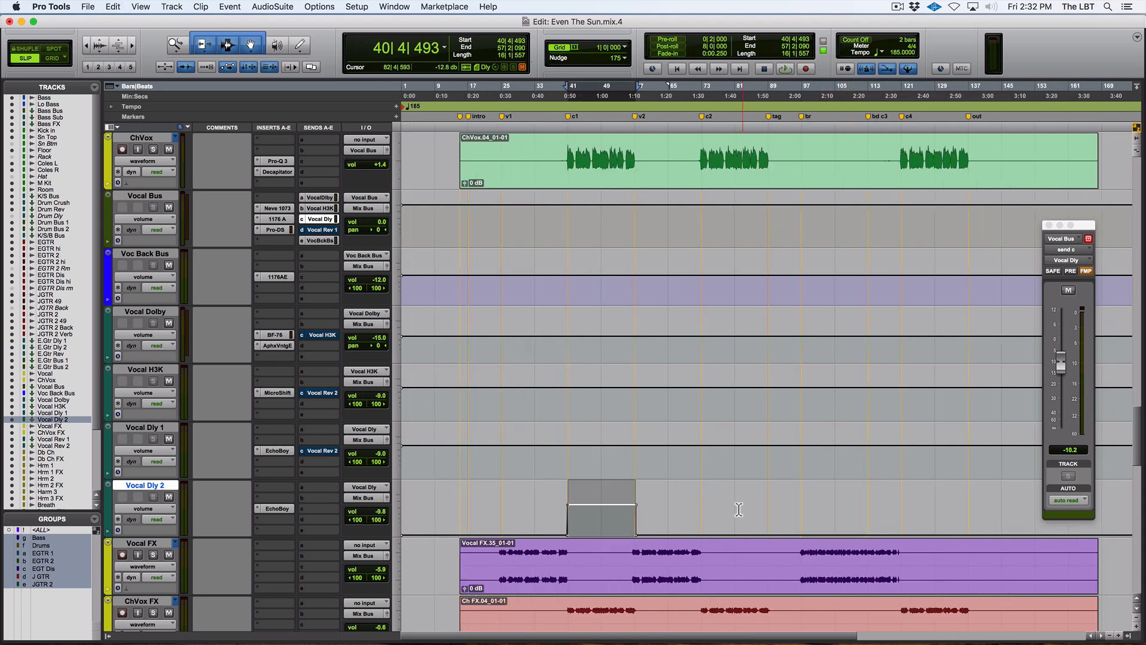
{"action": "left_click", "coordinate": [702, 499]}
{"action": "key", "text": "t"}
{"action": "key", "text": "t"}
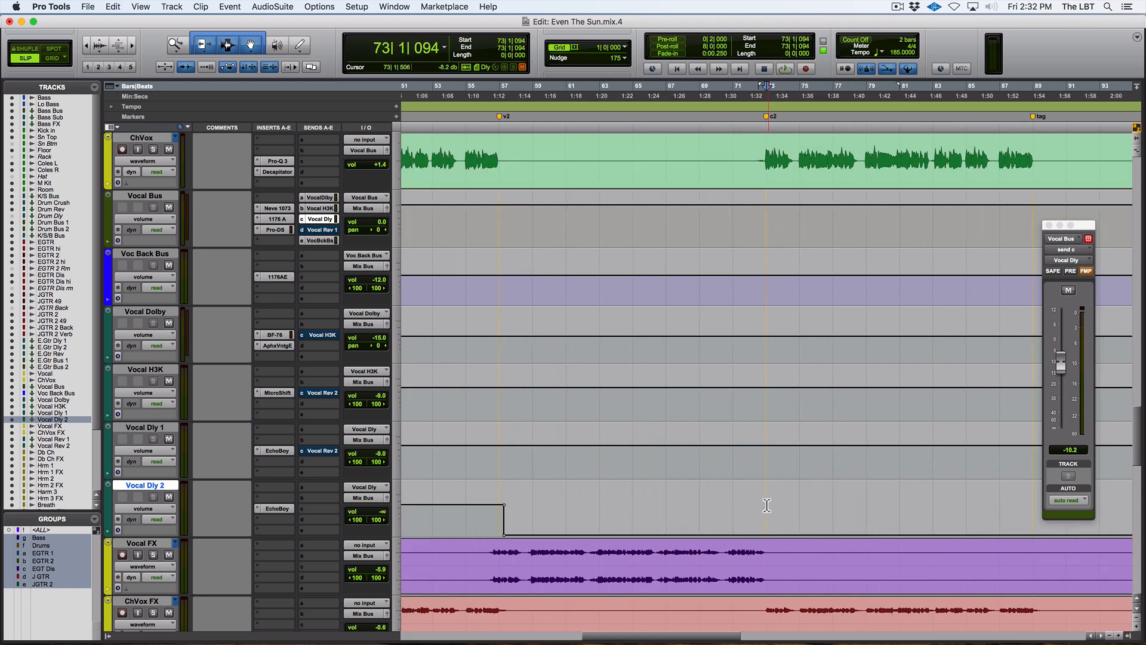
{"action": "left_click", "coordinate": [762, 500]}
{"action": "key", "text": "super+v"}
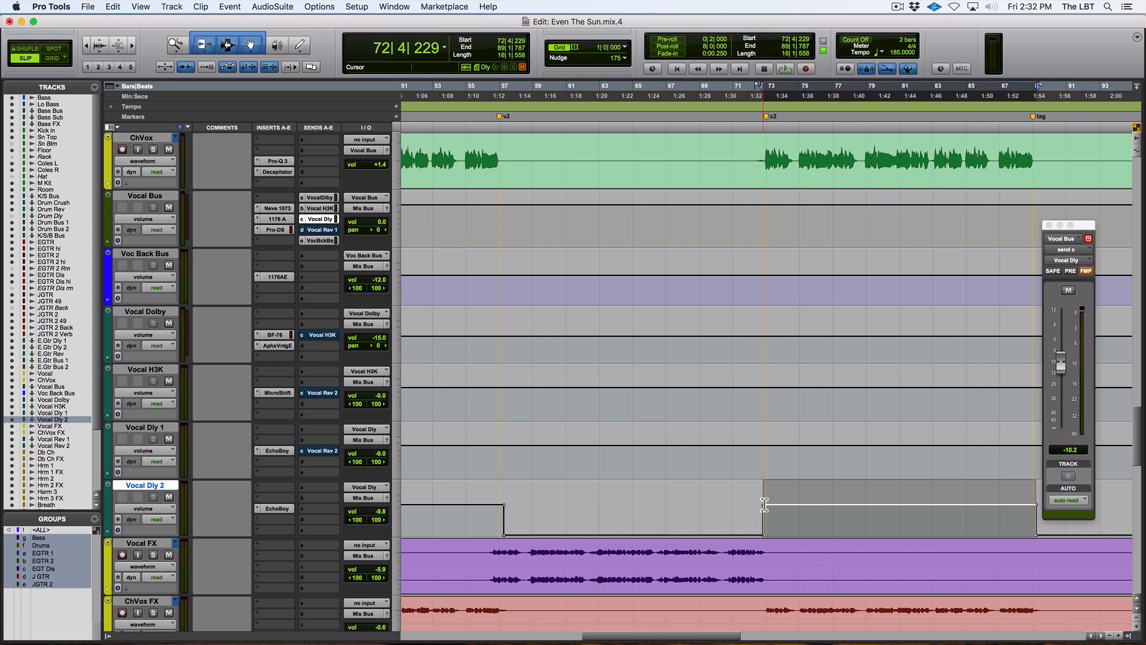
- Paste the same Vocal Dly 2 volume automation at the start of the final chorus, just before marker c4
{"action": "key", "text": "r"}
{"action": "key", "text": "r"}
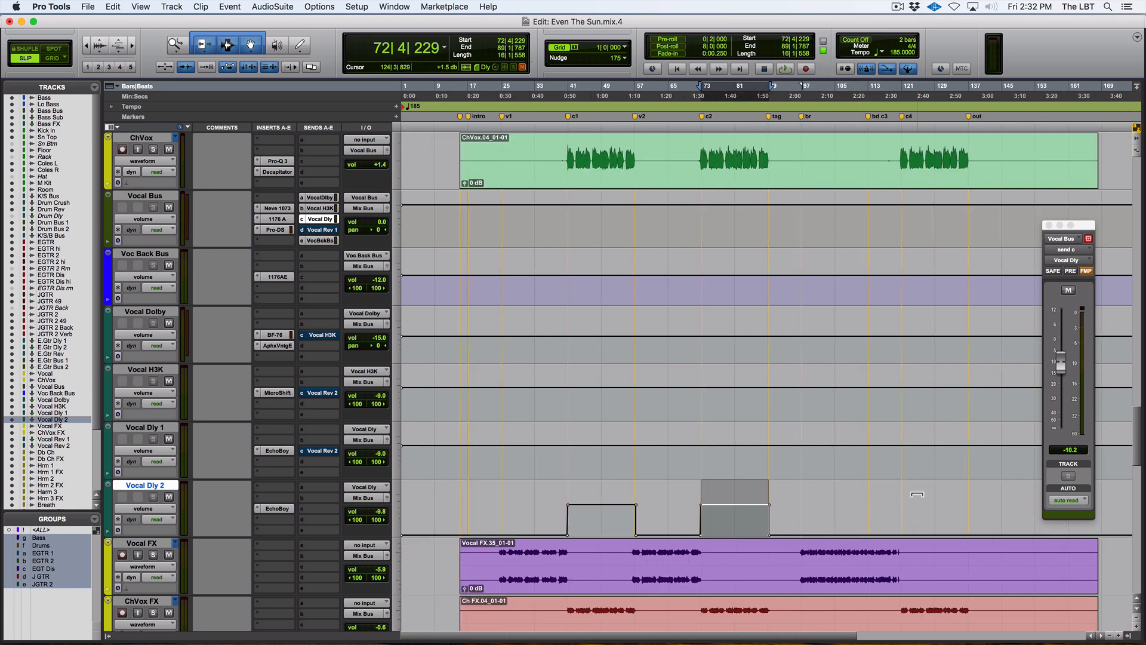
{"action": "left_click", "coordinate": [901, 503]}
{"action": "key", "text": "t"}
{"action": "key", "text": "t"}
{"action": "key", "text": "t"}
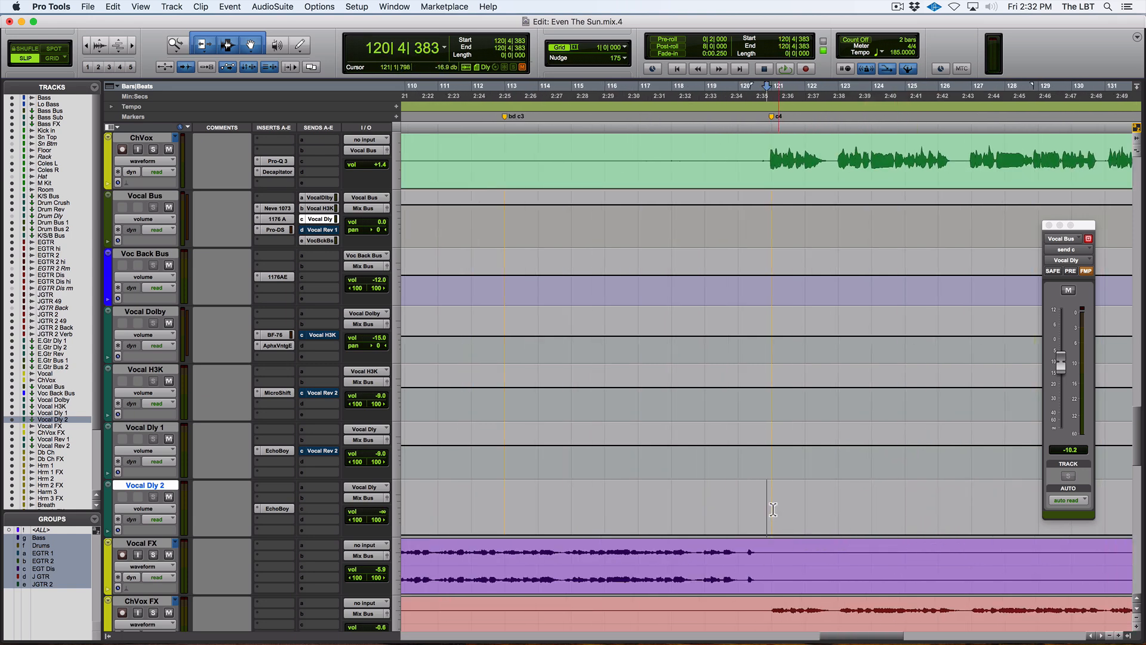
{"action": "left_click", "coordinate": [761, 507]}
{"action": "key", "text": "super+v"}
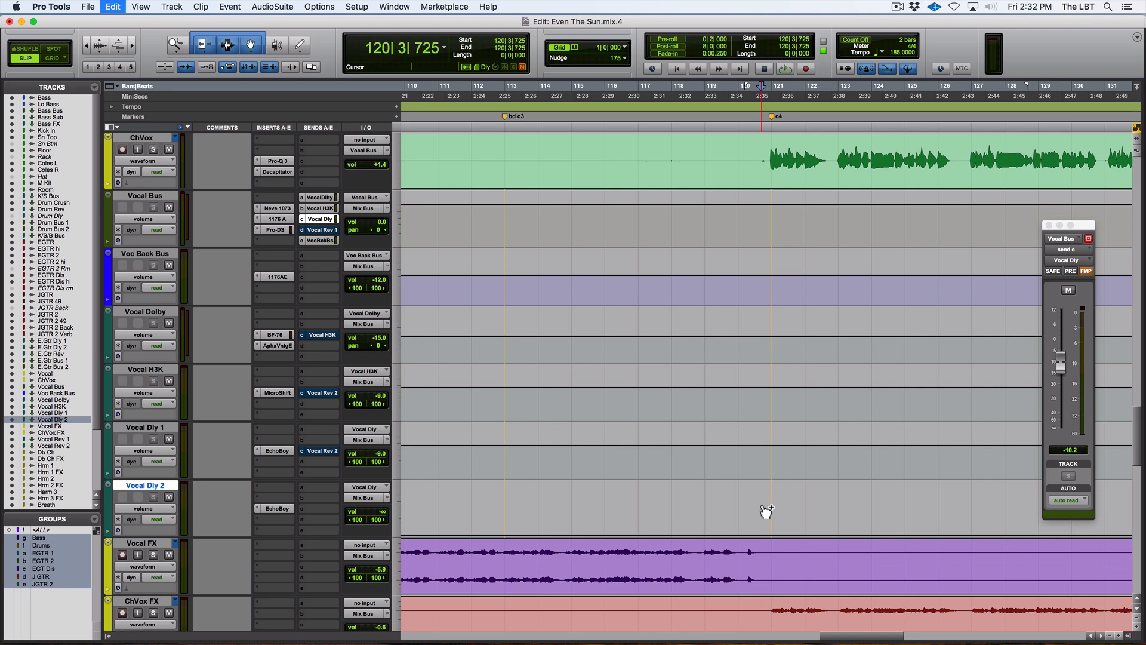
- Slope the Vocal Dly 2 automation drops after the final chorus, chorus 2 and chorus 1 into short fade-outs and save the session
{"action": "key", "text": "r"}
{"action": "key", "text": "r"}
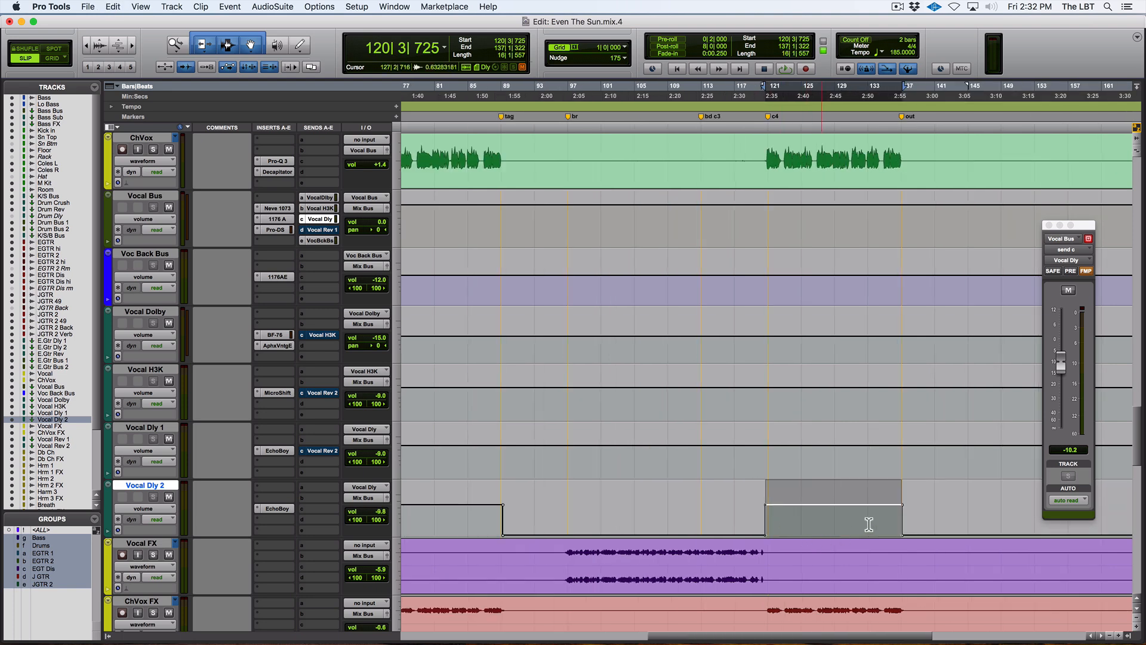
{"action": "left_click", "coordinate": [919, 535]}
{"action": "left_click", "coordinate": [903, 536], "text": "alt"}
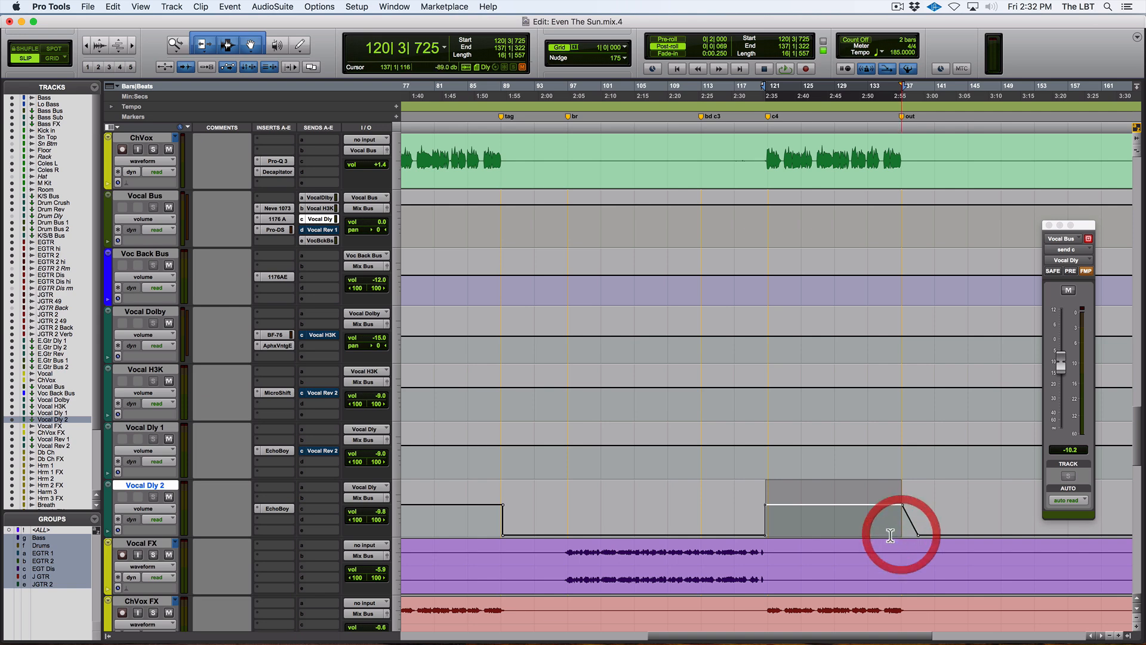
{"action": "left_click", "coordinate": [507, 535]}
{"action": "left_click", "coordinate": [503, 535], "text": "alt"}
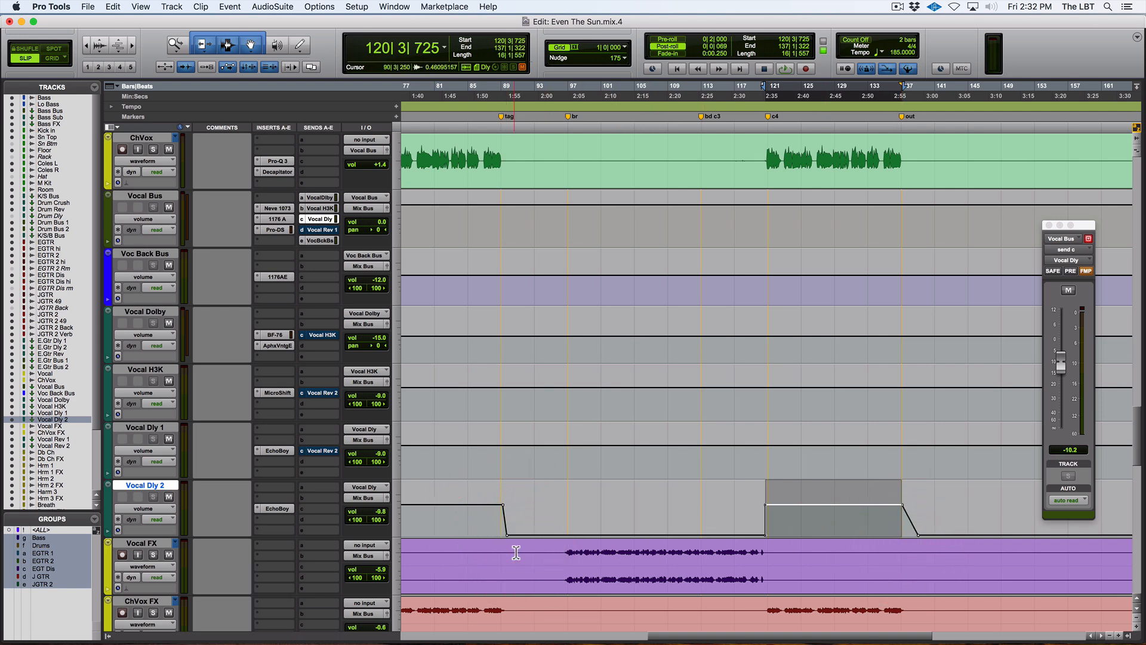
{"action": "key", "text": "r"}
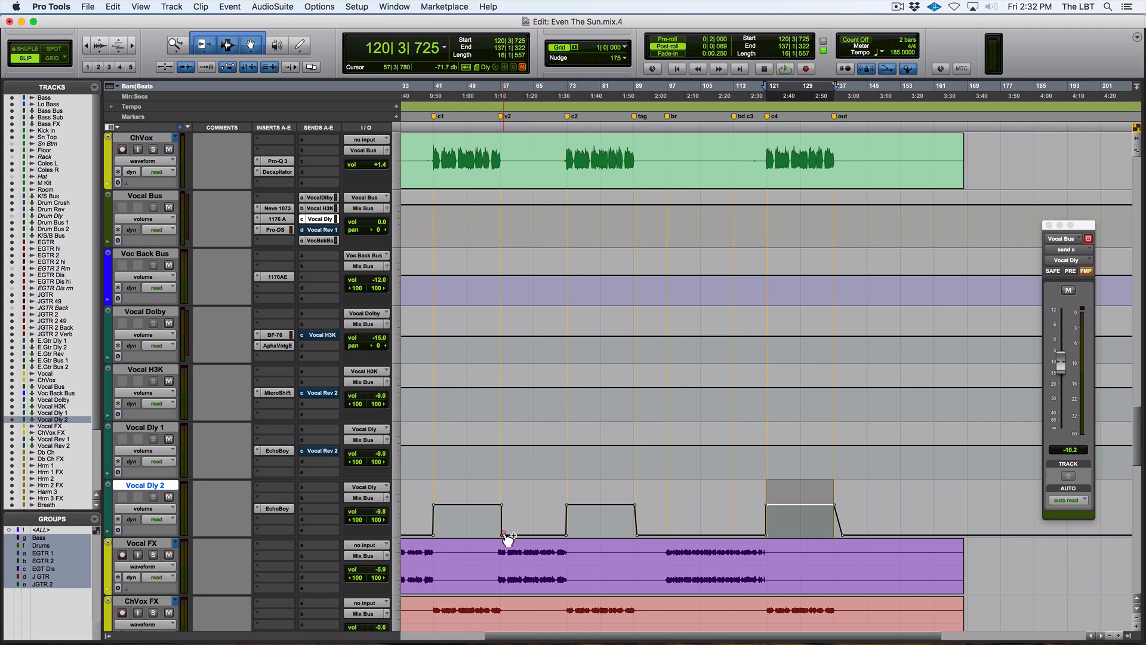
{"action": "left_click", "coordinate": [504, 534]}
{"action": "key", "text": "super+s"}
- Return to the Mix window and deselect the Vocal Dly 2 track
{"action": "scroll", "coordinate": [684, 495], "scroll_direction": "up", "scroll_amount": 3}
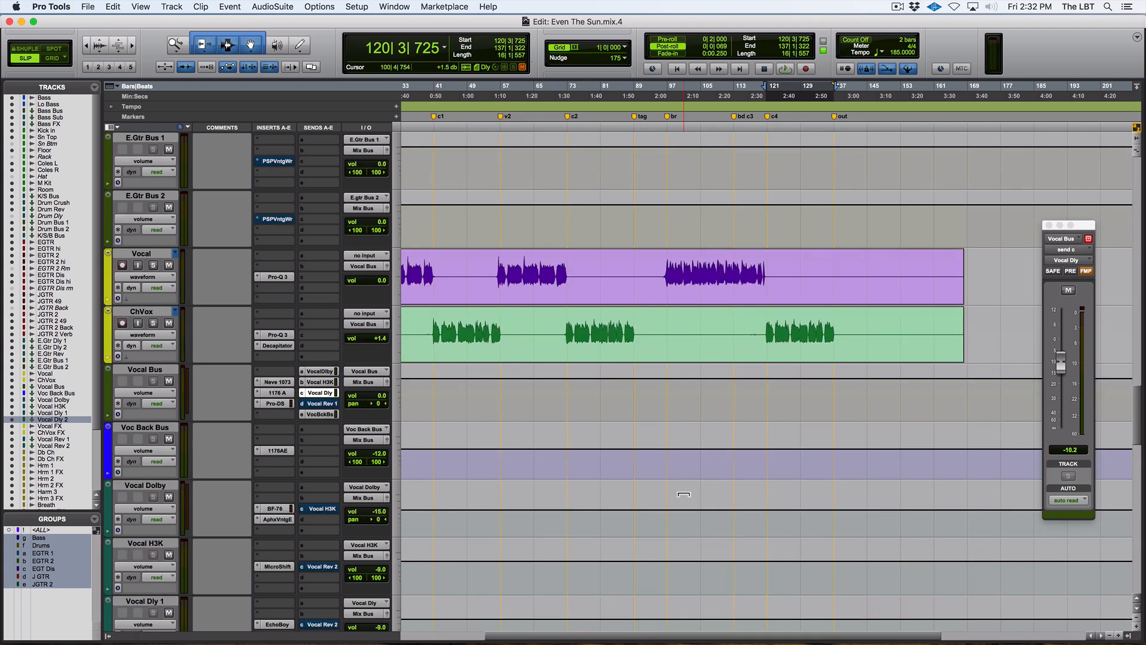
{"action": "scroll", "coordinate": [684, 494], "scroll_direction": "up", "scroll_amount": 3}
{"action": "key", "text": "r"}
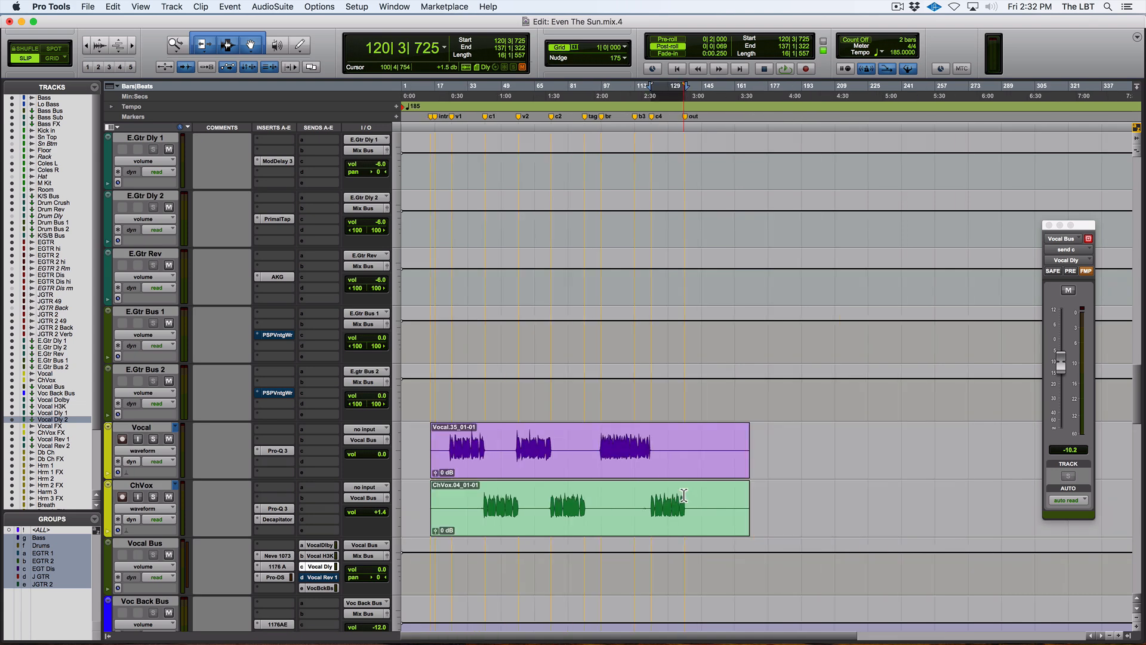
{"action": "key", "text": "super+equal"}
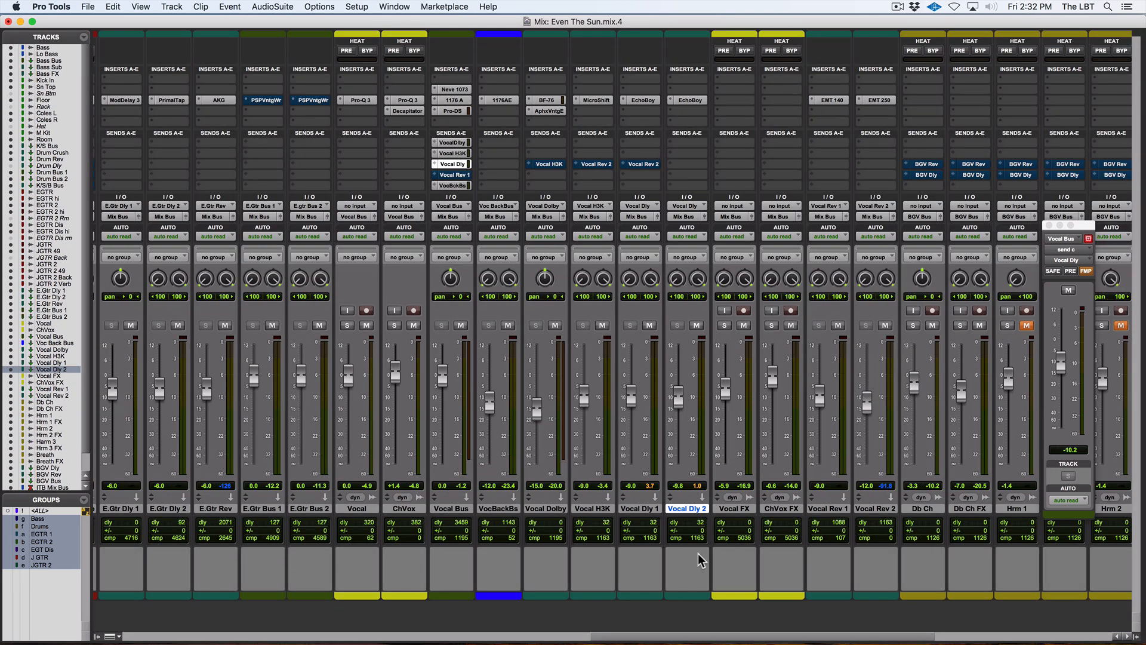
{"action": "left_click", "coordinate": [695, 508]}
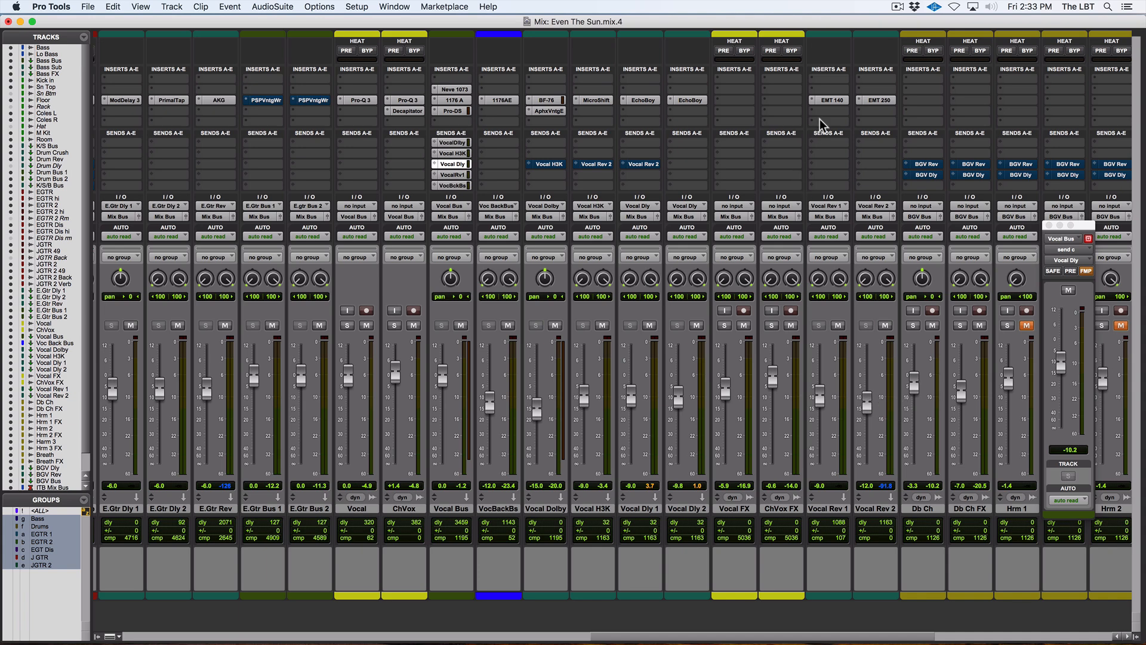
- Look at the EMT 140 reverb on Vocal Rev 1, close it and place the playback position in verse 1
{"action": "left_click", "coordinate": [831, 100]}
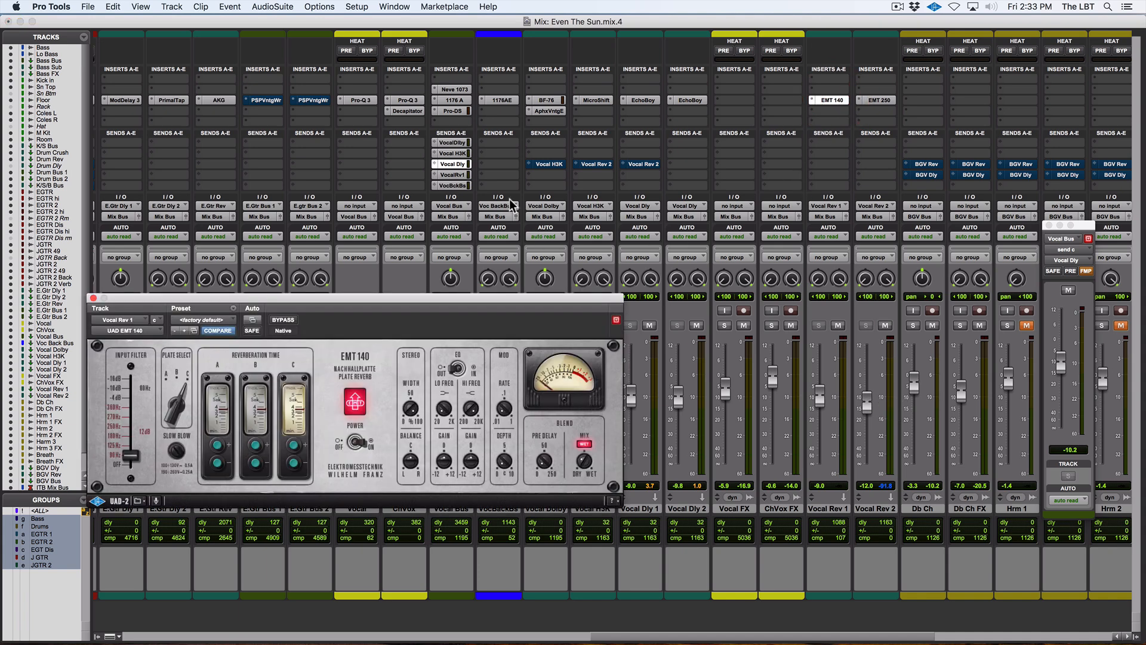
{"action": "key", "text": "super+equal"}
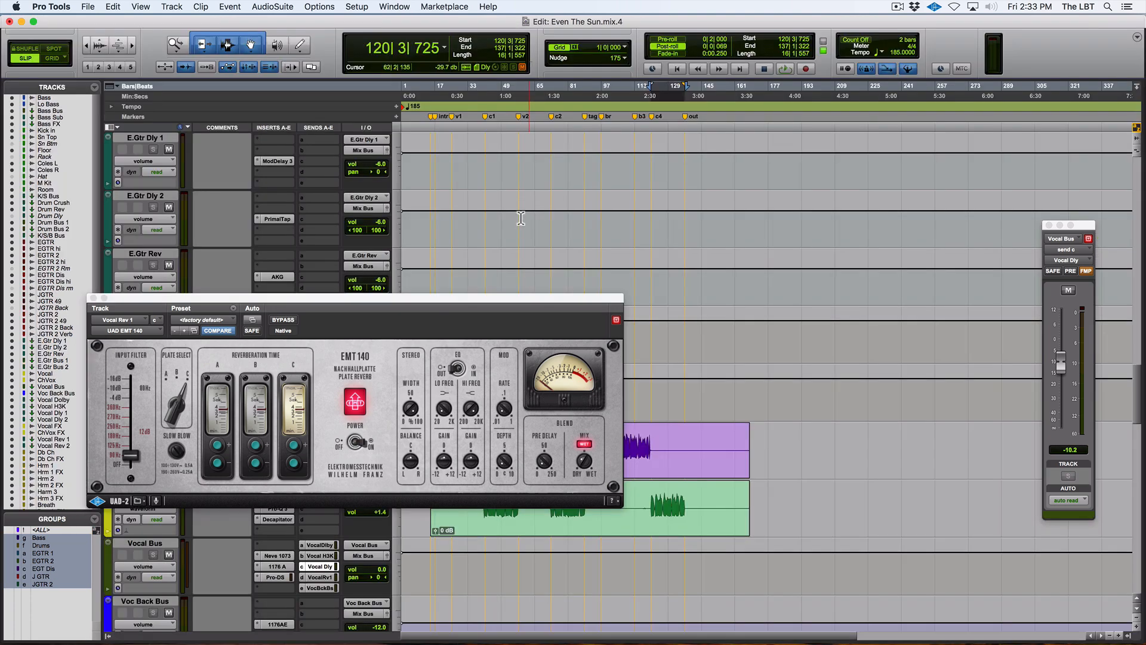
{"action": "left_click", "coordinate": [91, 298]}
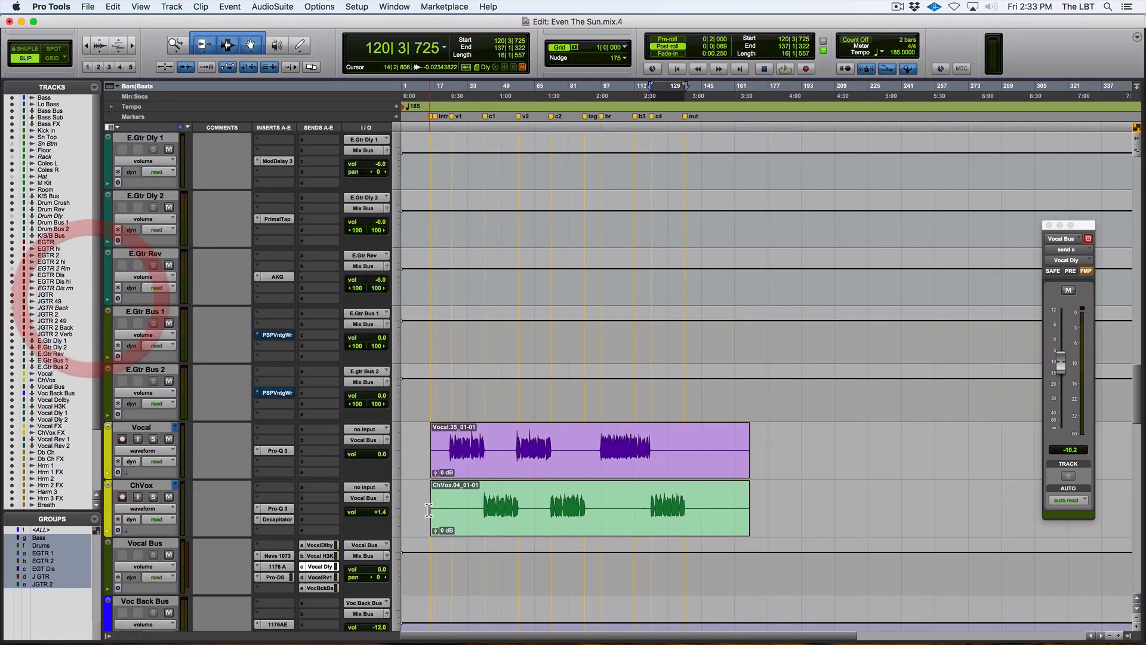
{"action": "left_click", "coordinate": [459, 441]}
{"action": "left_click", "coordinate": [458, 441]}
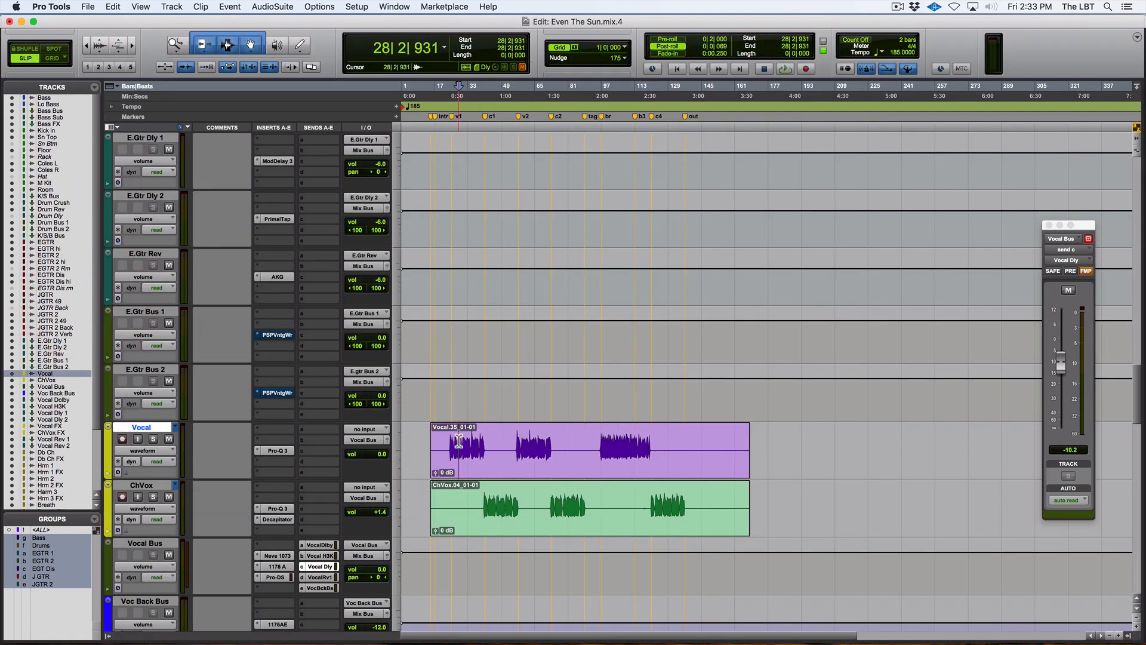
- Raise the Vocal Bus send to Vocal Rev 1 to about -9 dB and the Vocal Rev 1 fader to +4.3 dB
{"action": "key", "text": "super+equal"}
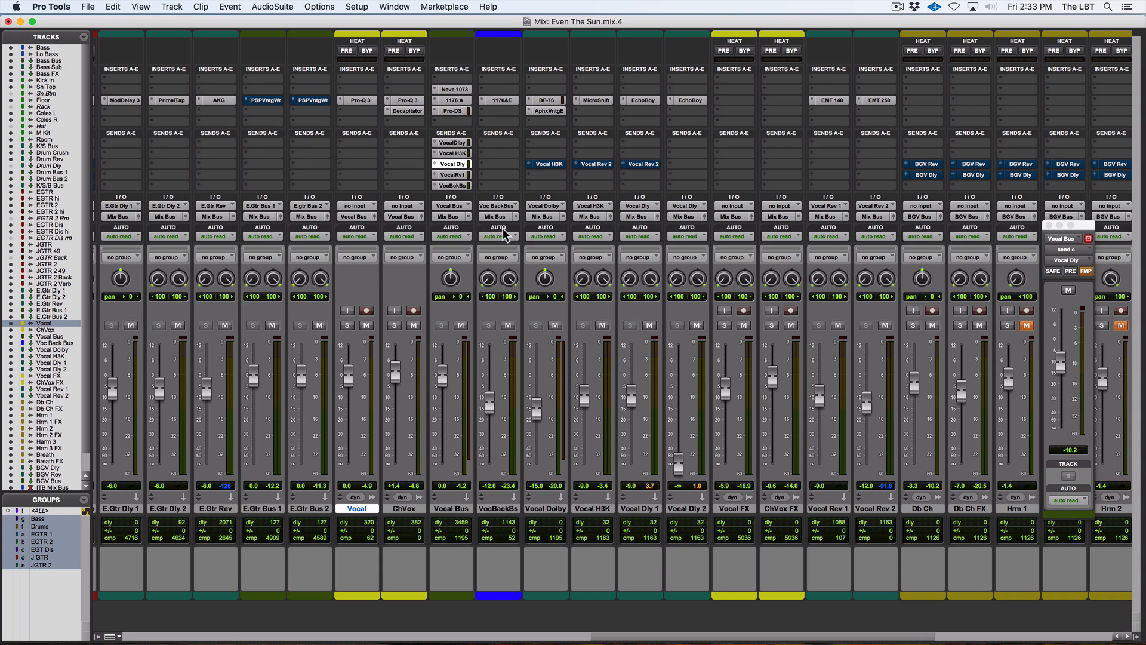
{"action": "left_click", "coordinate": [452, 175]}
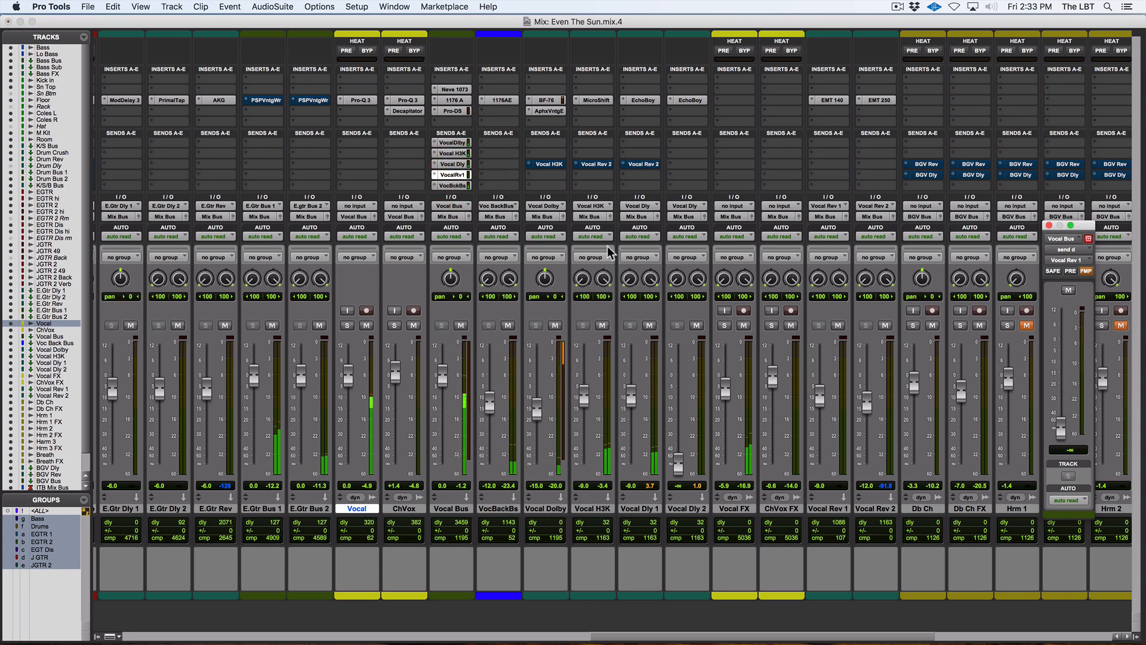
{"action": "left_click_drag", "start_coordinate": [1062, 427], "coordinate": [1068, 379]}
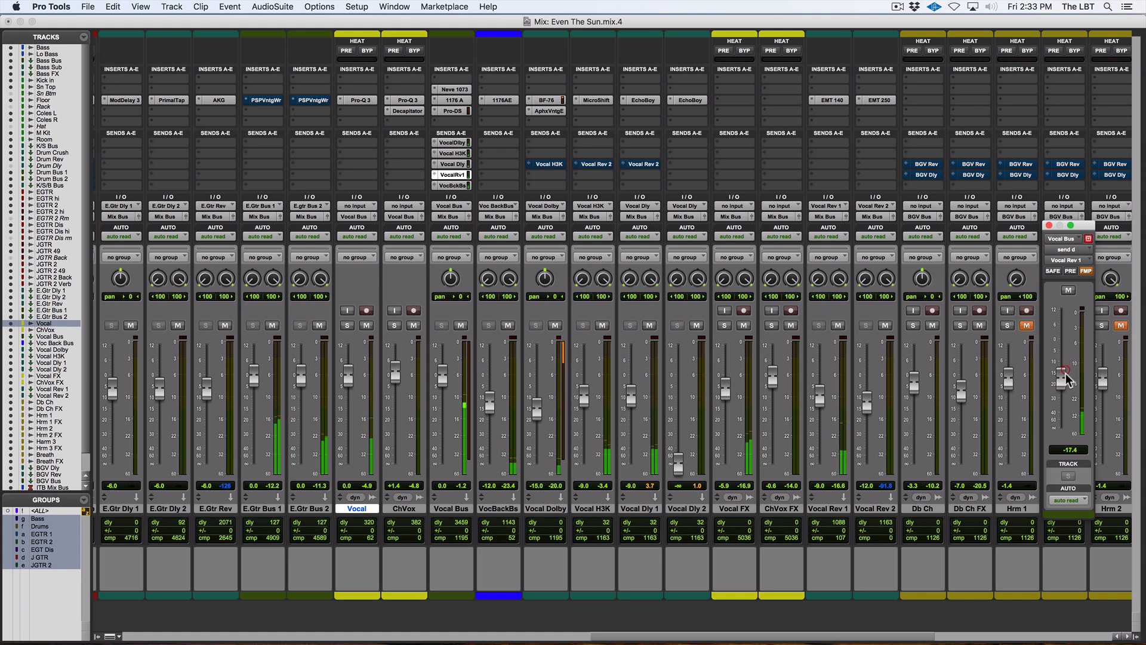
{"action": "left_click_drag", "start_coordinate": [820, 396], "coordinate": [822, 366]}
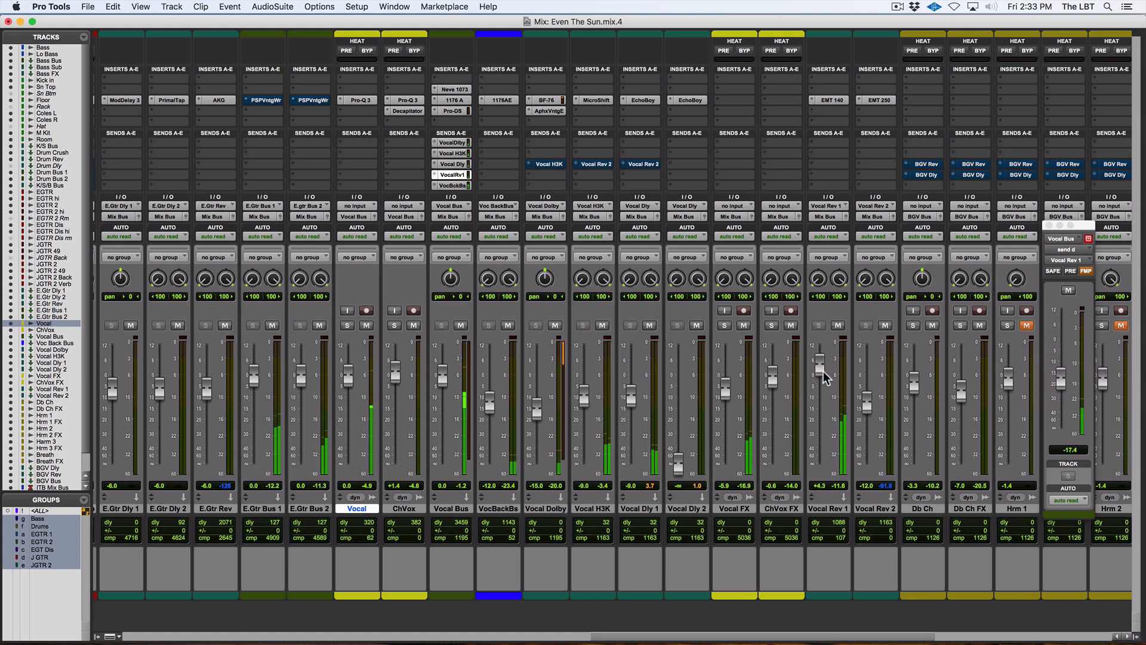
{"action": "left_click_drag", "start_coordinate": [1062, 378], "coordinate": [1061, 358]}
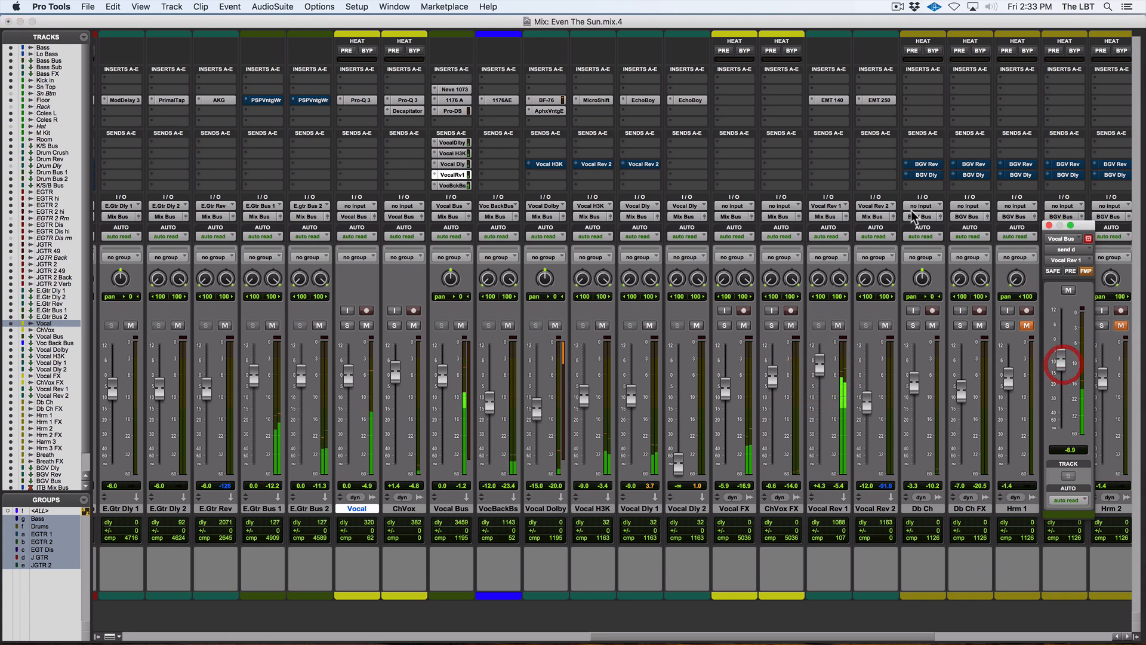
- Open the EMT 140 on Vocal Rev 1, shorten plate C's reverberation time and set the input filter to 125 Hz
{"action": "left_click", "coordinate": [826, 101]}
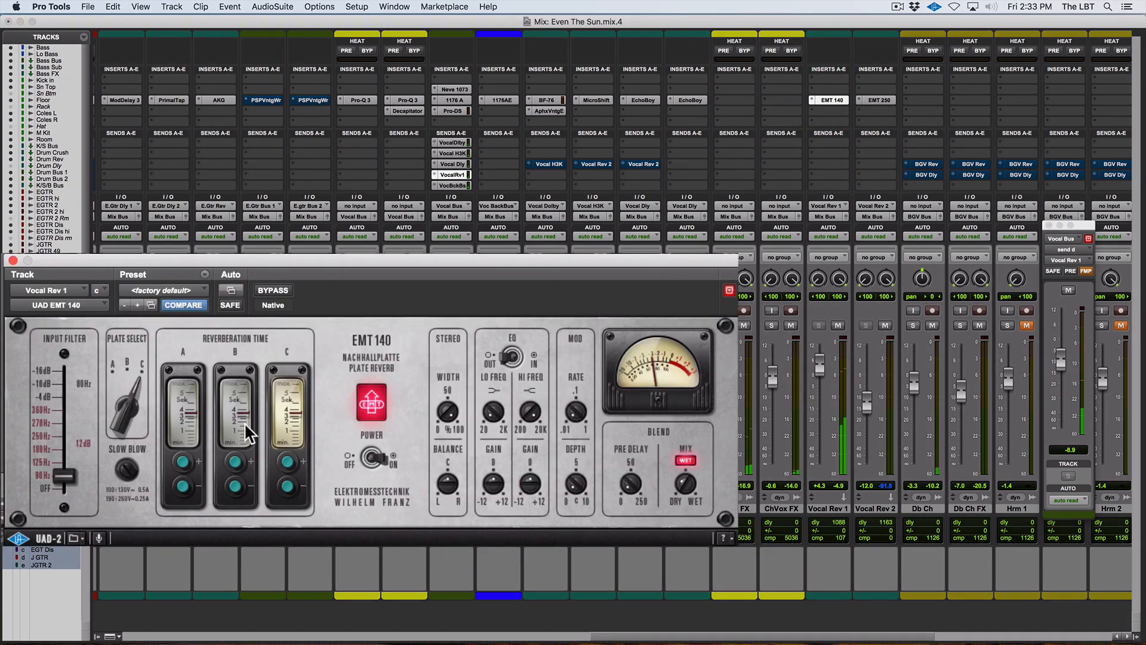
{"action": "left_click", "coordinate": [288, 487]}
{"action": "left_click", "coordinate": [288, 487]}
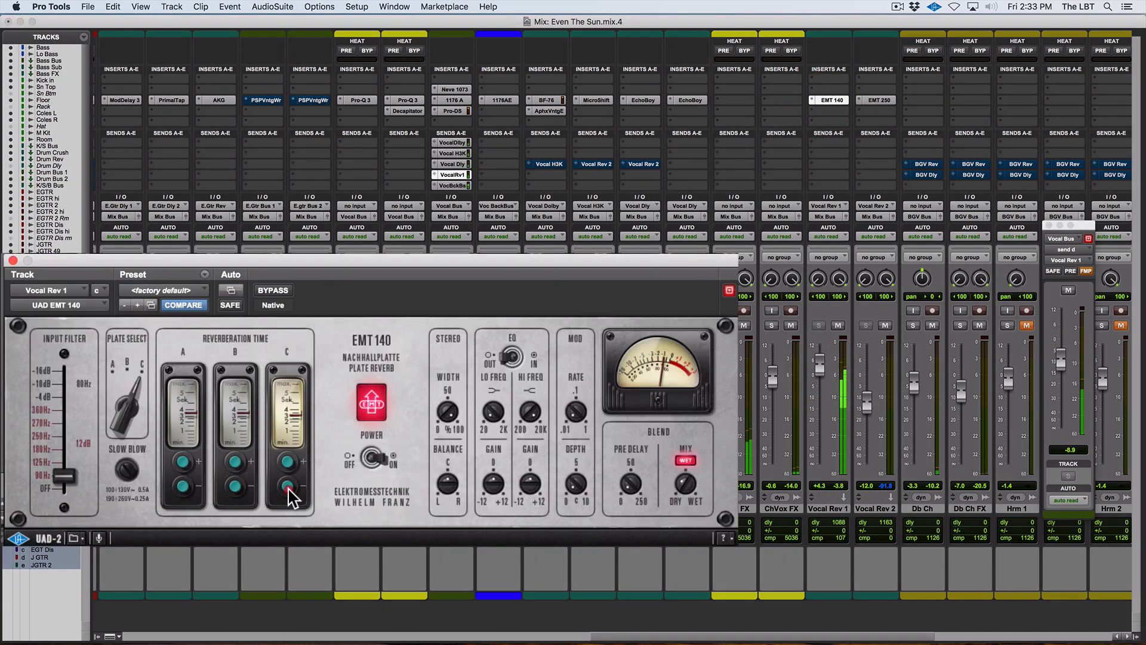
{"action": "left_click", "coordinate": [288, 486]}
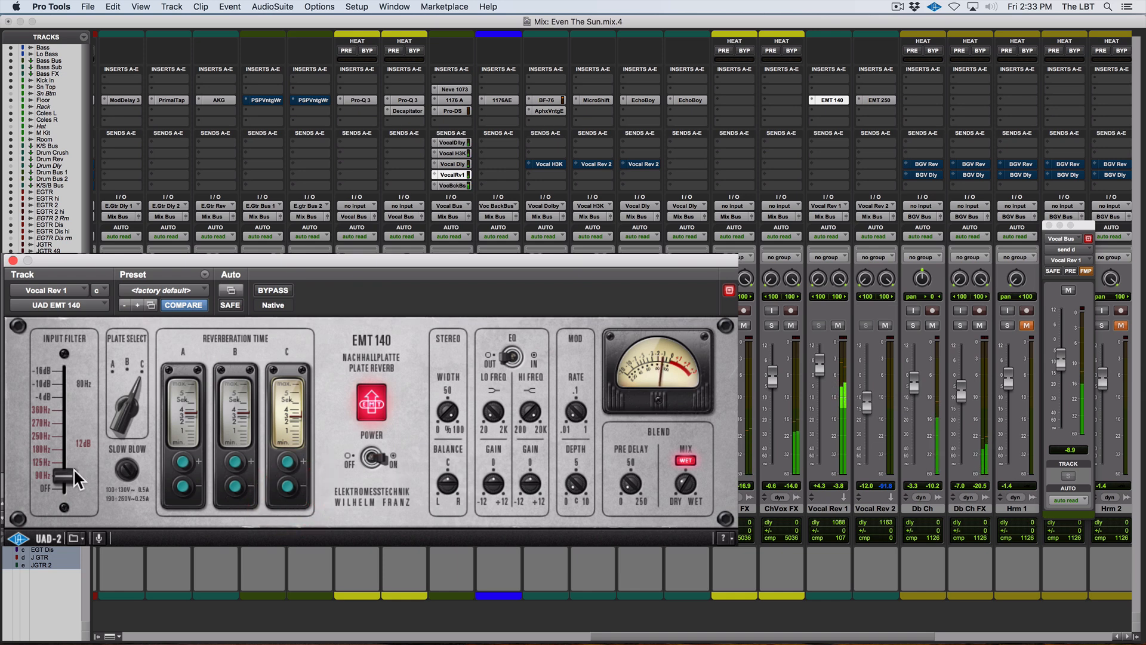
{"action": "left_click_drag", "start_coordinate": [73, 470], "coordinate": [69, 461]}
- Lengthen the EMT 140 pre-delay and switch in its EQ with the low gain reduced and the low frequency raised
{"action": "left_click_drag", "start_coordinate": [628, 483], "coordinate": [636, 452]}
{"action": "left_click", "coordinate": [513, 359]}
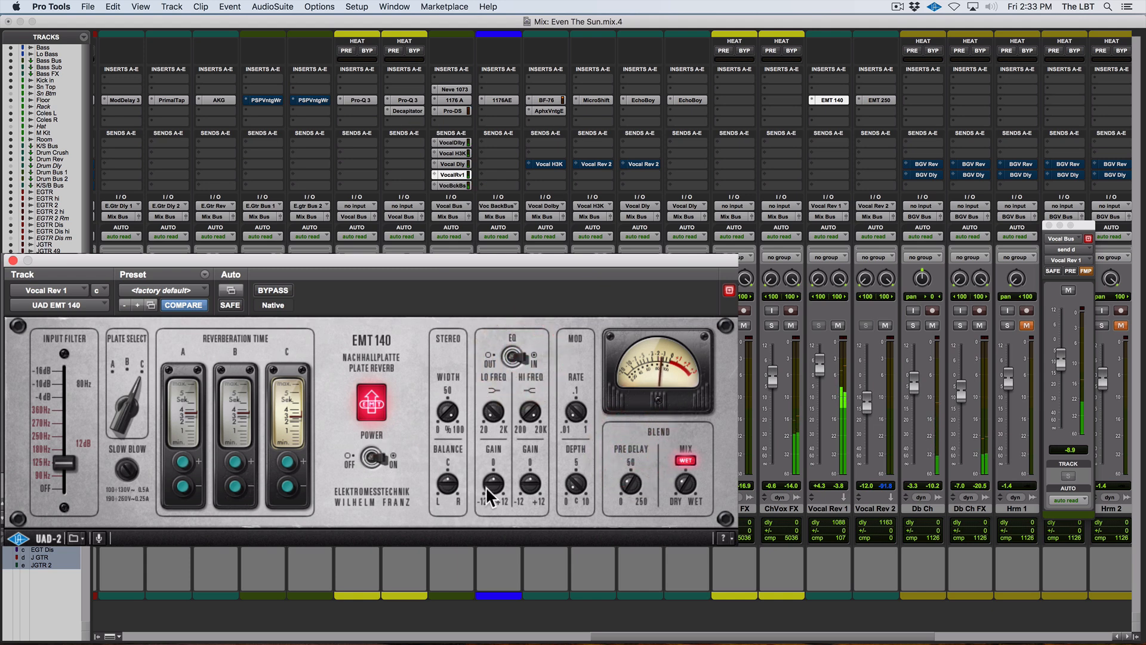
{"action": "left_click_drag", "start_coordinate": [486, 486], "coordinate": [483, 501]}
{"action": "left_click_drag", "start_coordinate": [498, 406], "coordinate": [496, 387]}
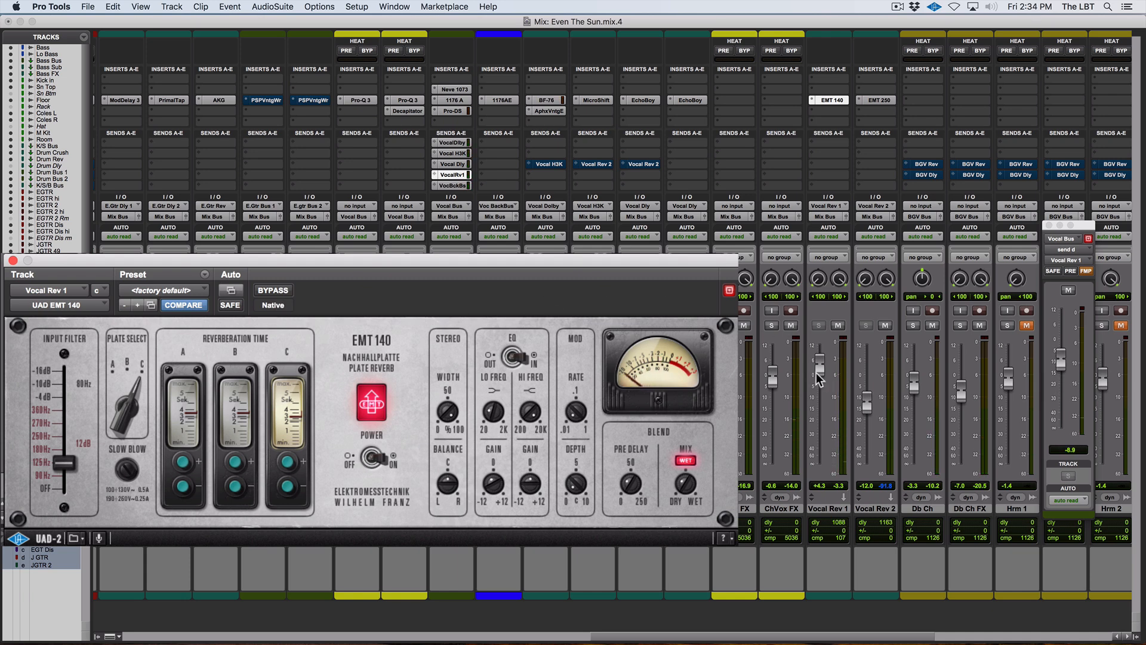
- Lower the Vocal Rev 1 fader to -18.0 dB and compare the vocal with the Vocal Bus send to it muted and unmuted
{"action": "left_click_drag", "start_coordinate": [821, 373], "coordinate": [827, 418]}
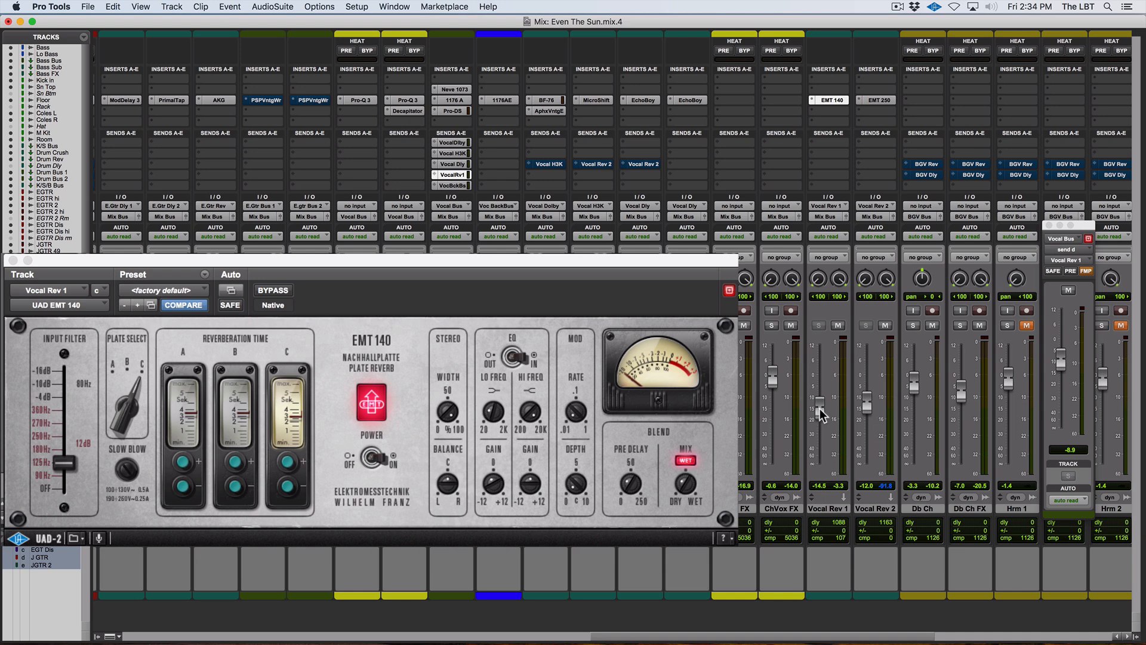
{"action": "mouse_move", "coordinate": [819, 409]}
{"action": "left_mouse_down"}
{"action": "mouse_move", "coordinate": [828, 436]}
{"action": "mouse_move", "coordinate": [825, 415]}
{"action": "left_mouse_up"}
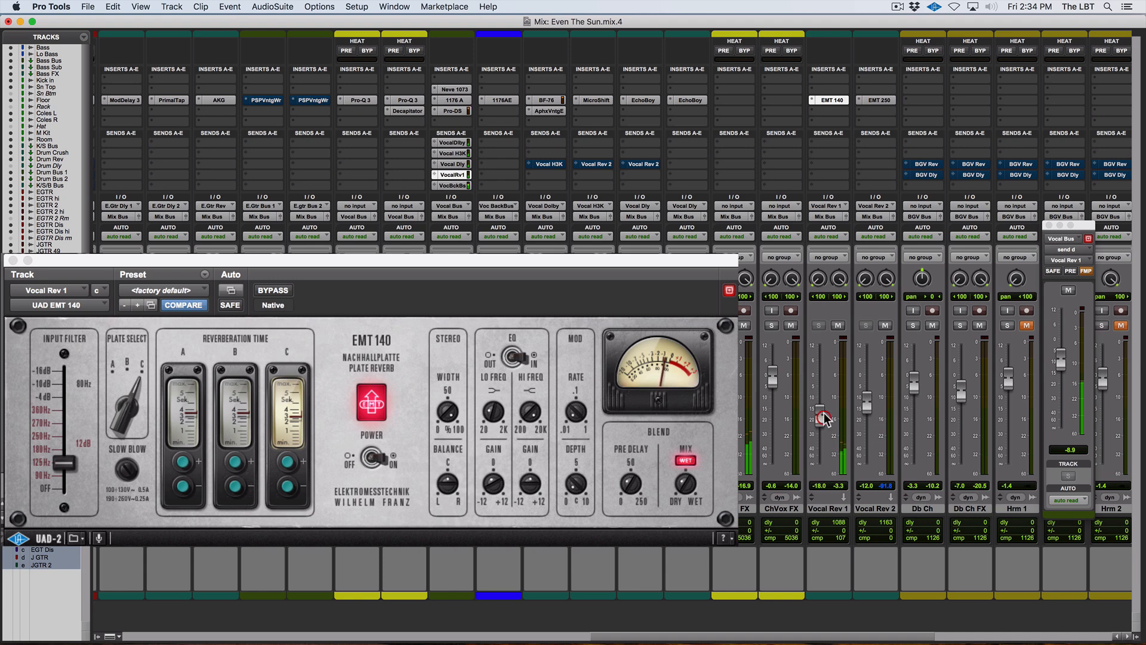
{"action": "left_click", "coordinate": [1069, 291]}
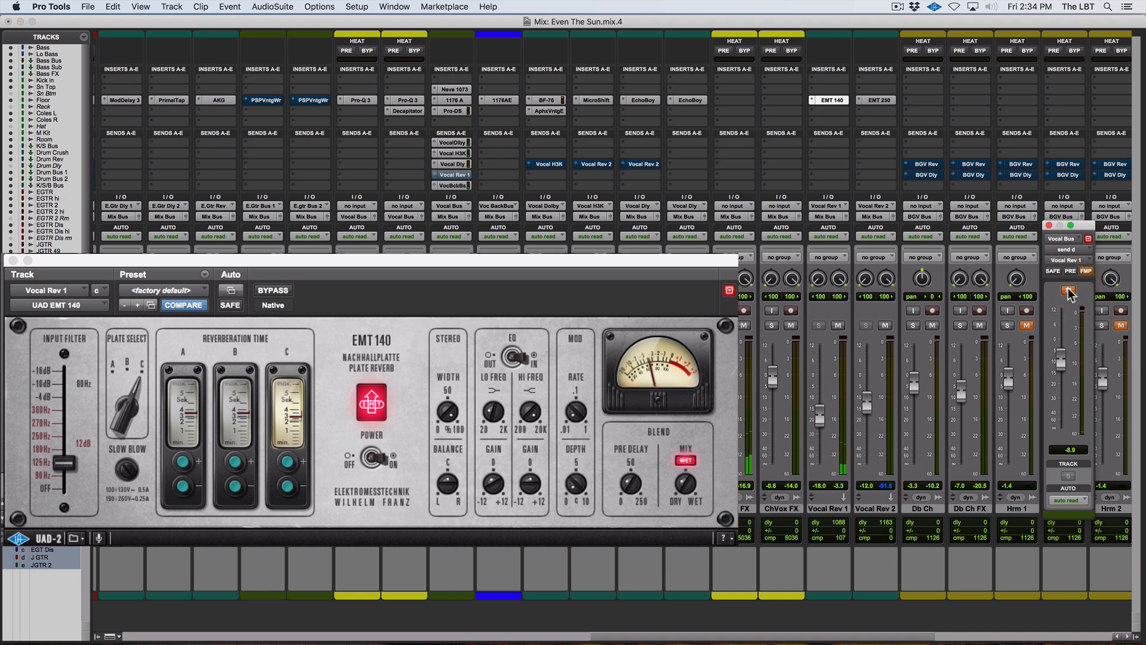
{"action": "left_click", "coordinate": [1069, 290]}
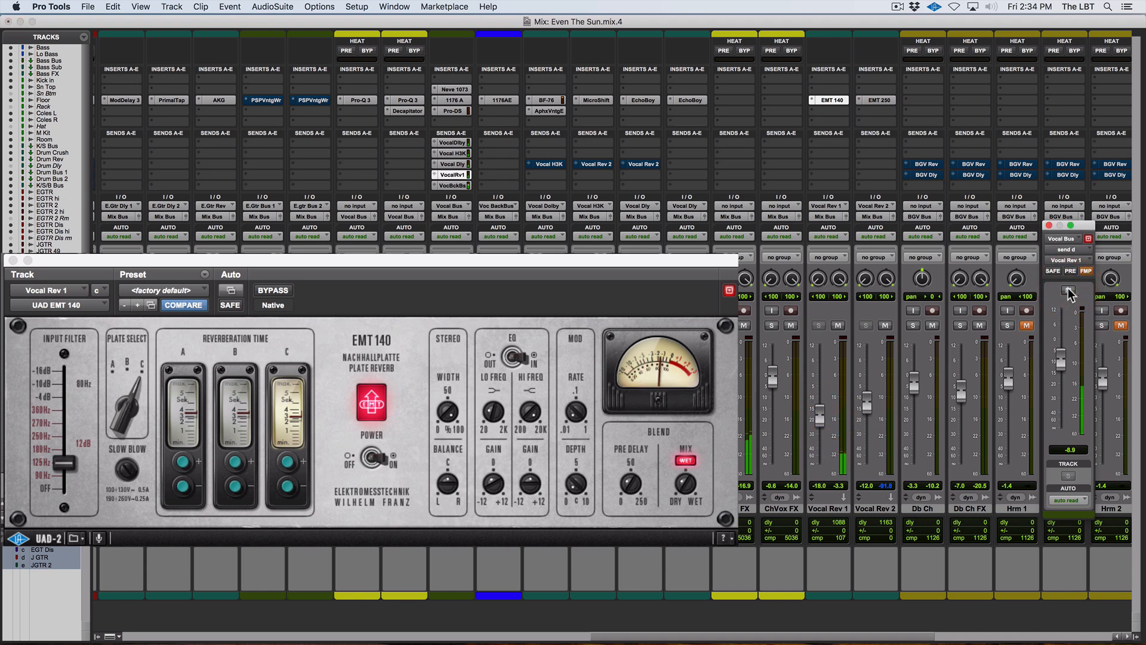
{"action": "left_click", "coordinate": [1069, 290]}
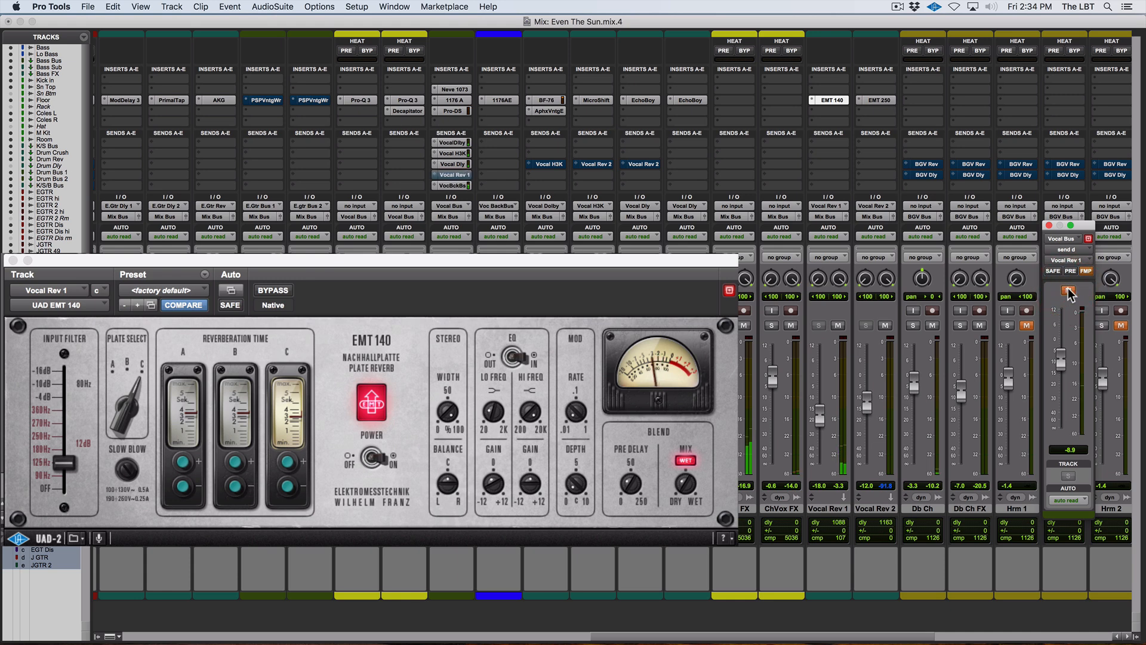
{"action": "left_click", "coordinate": [1068, 291]}
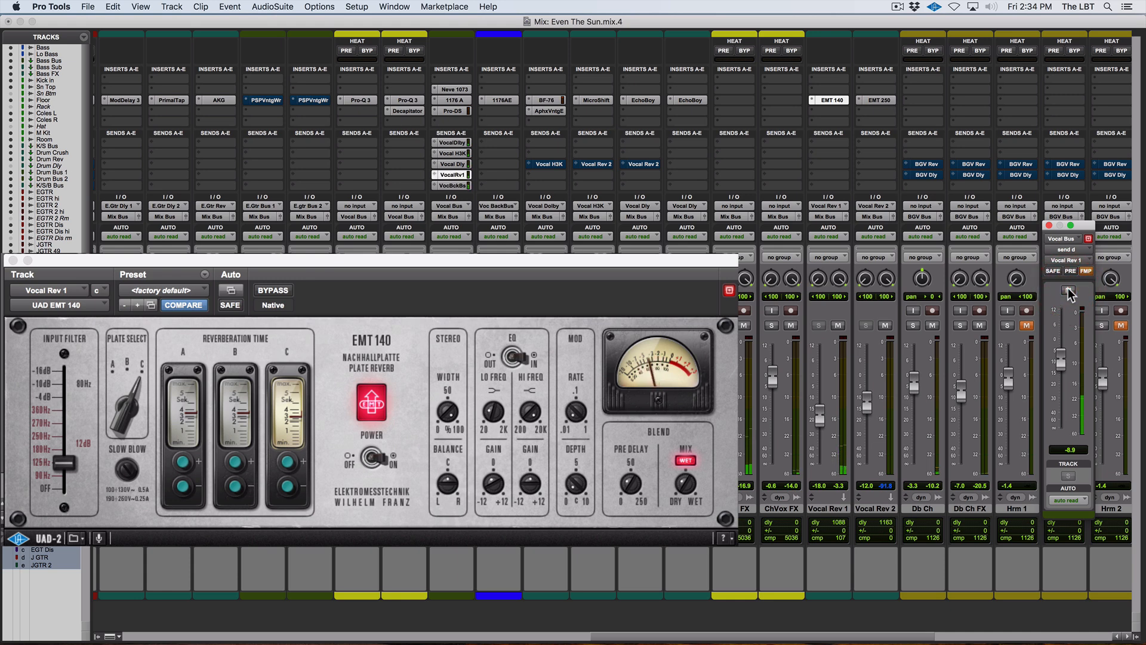
{"action": "left_click", "coordinate": [1068, 290]}
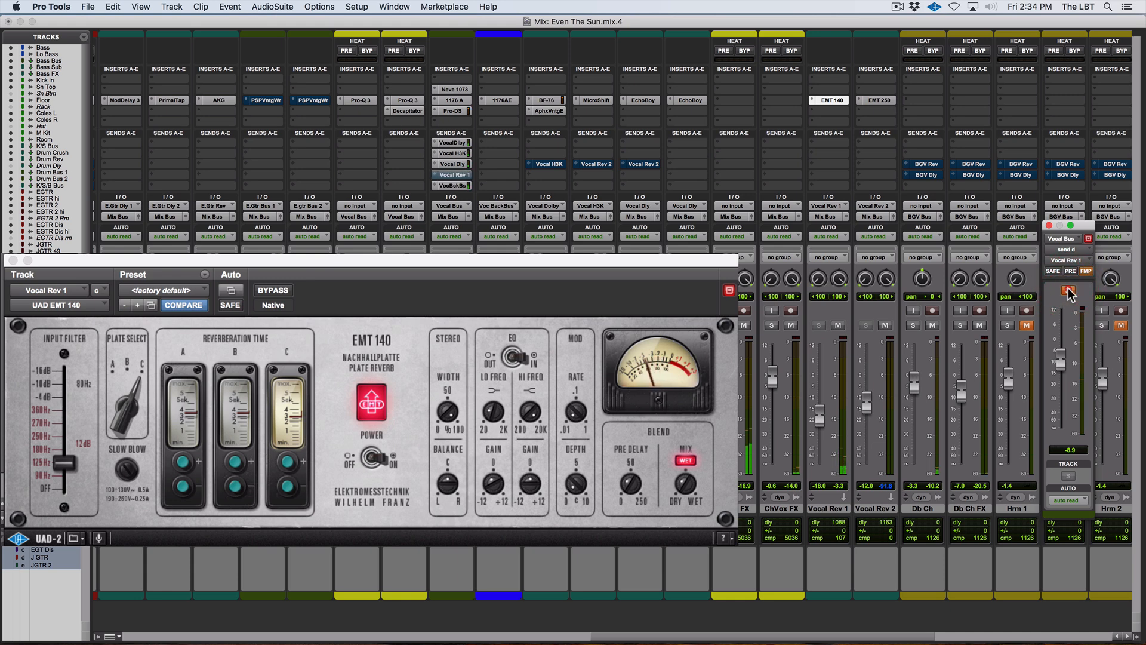
{"action": "left_click", "coordinate": [1069, 291]}
- Lower the Vocal Bus send to Vocal Rev 1 to -10.7 dB and check it once more against the muted send
{"action": "left_click_drag", "start_coordinate": [1061, 365], "coordinate": [1062, 374]}
{"action": "left_click", "coordinate": [1069, 290]}
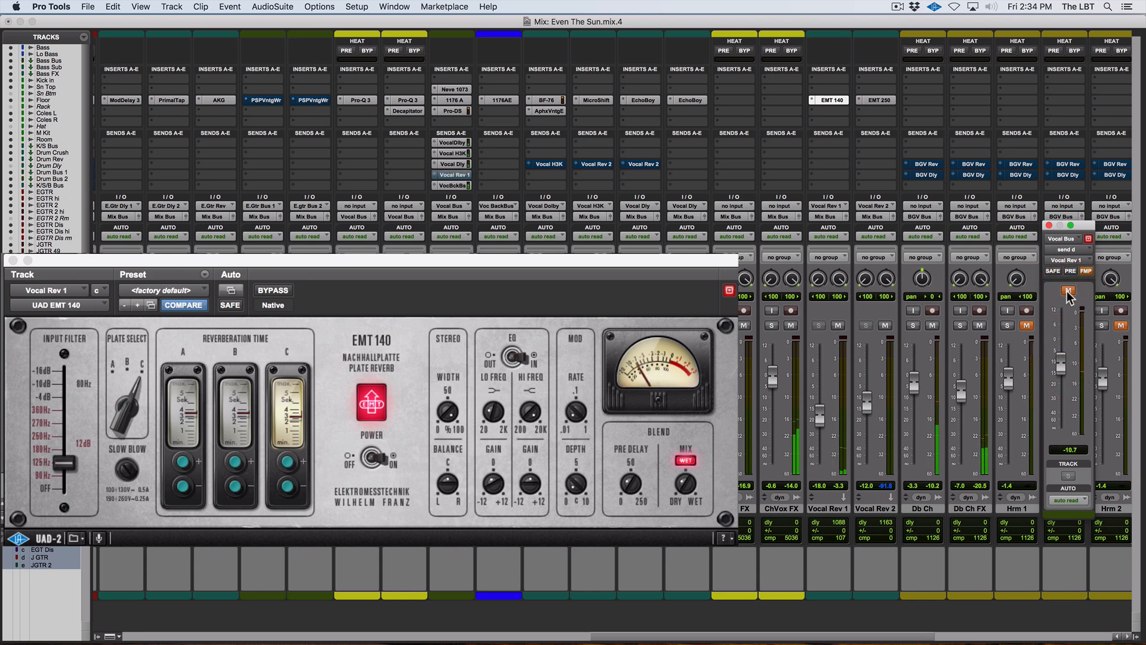
{"action": "left_click", "coordinate": [1068, 290]}
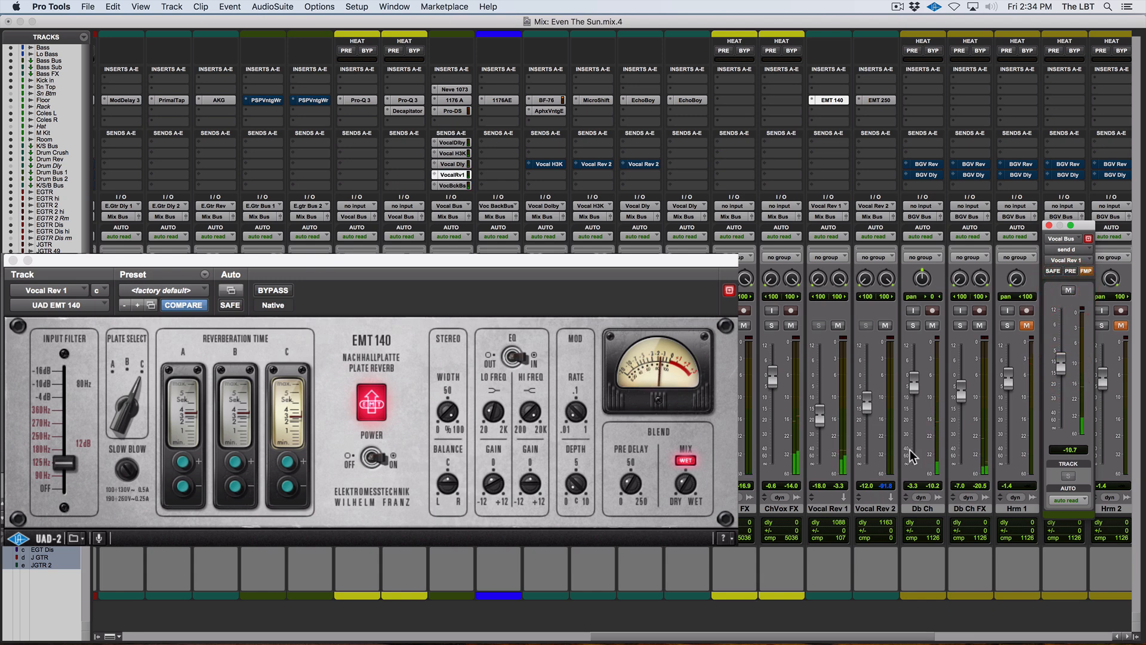
- Pull the Vocal Rev 2 fader fully down and copy the Vocal Bus send to Vocal Rev 1 over Vocal Dly 1's Vocal Rev 2 send
{"action": "left_click_drag", "start_coordinate": [867, 403], "coordinate": [870, 545]}
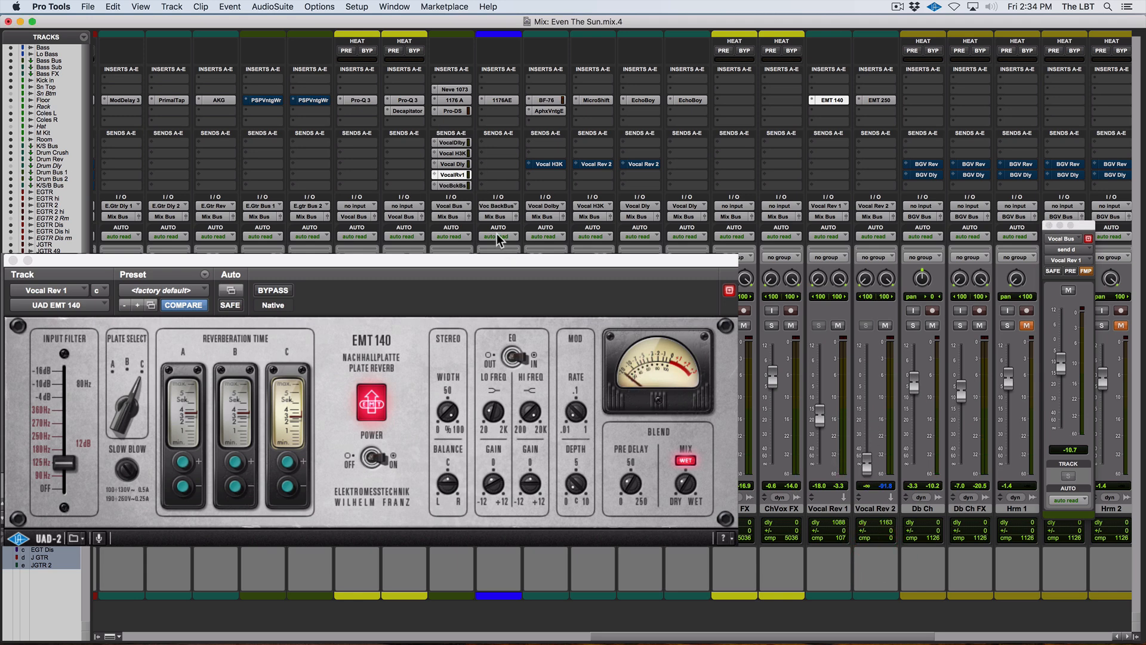
{"action": "left_click_drag", "start_coordinate": [452, 177], "coordinate": [651, 169]}
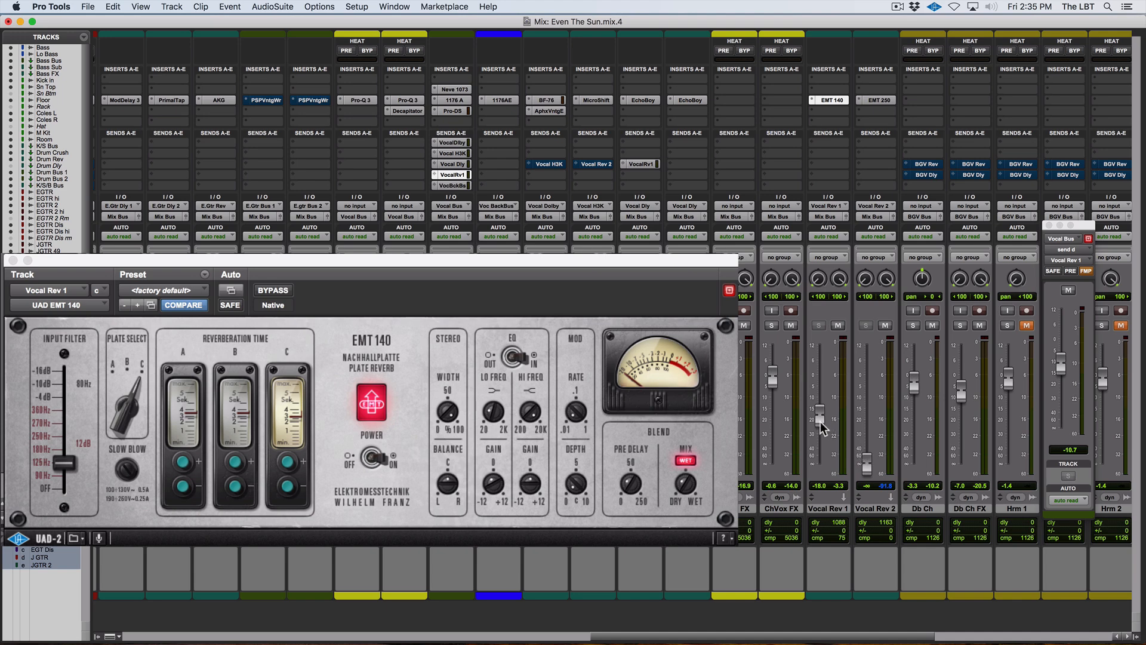
- Close the EMT 140 and start playback from the beginning of chorus 1, returning to the mixer
{"action": "key", "text": "super+equal"}
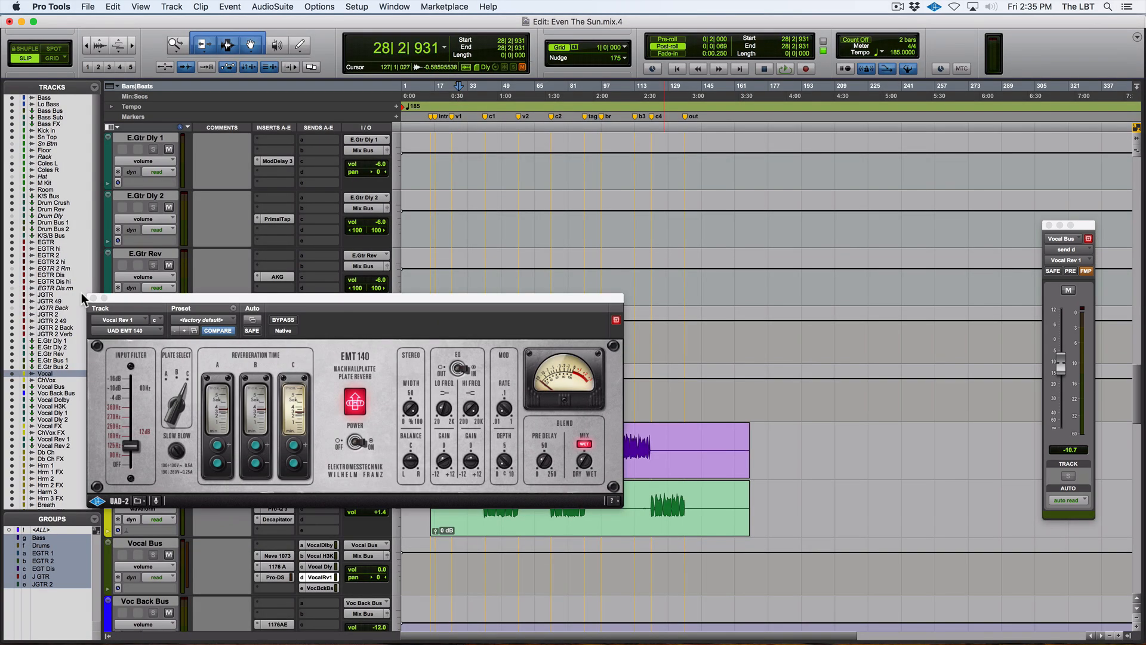
{"action": "left_click", "coordinate": [93, 298]}
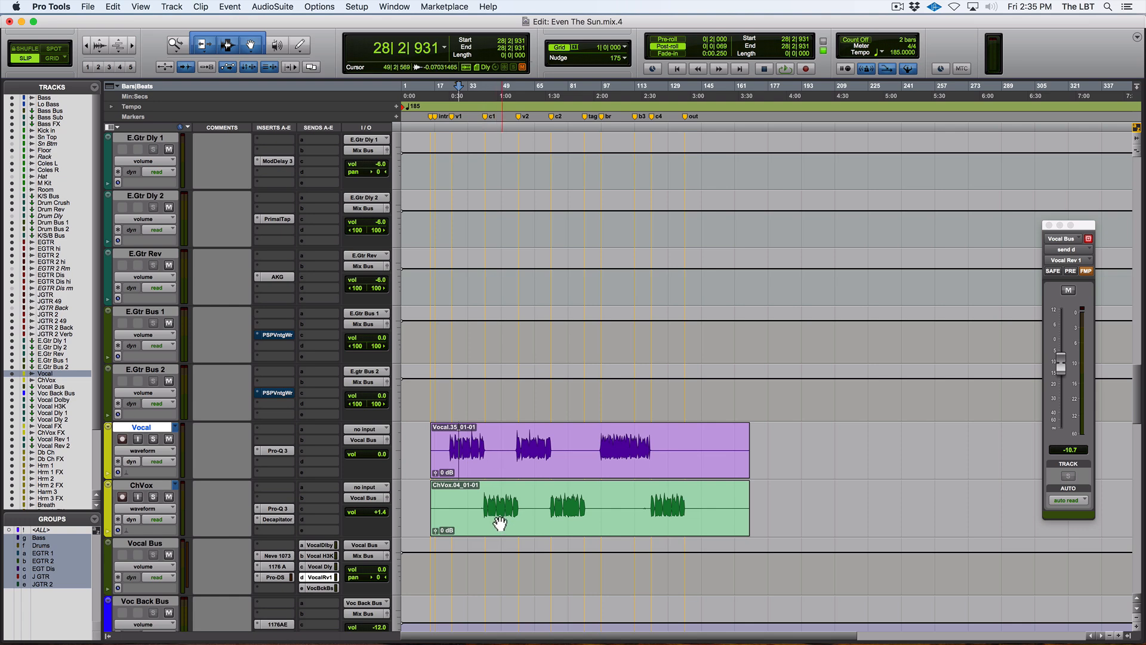
{"action": "left_click", "coordinate": [485, 556]}
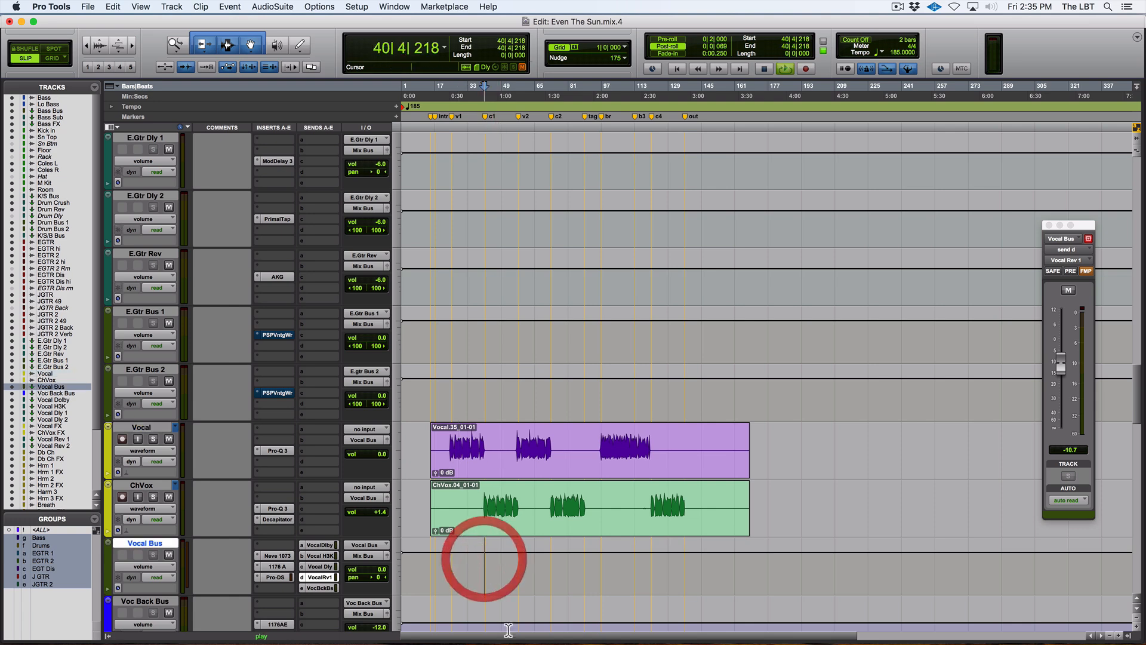
{"action": "key", "text": "space"}
{"action": "key", "text": "super+equal"}
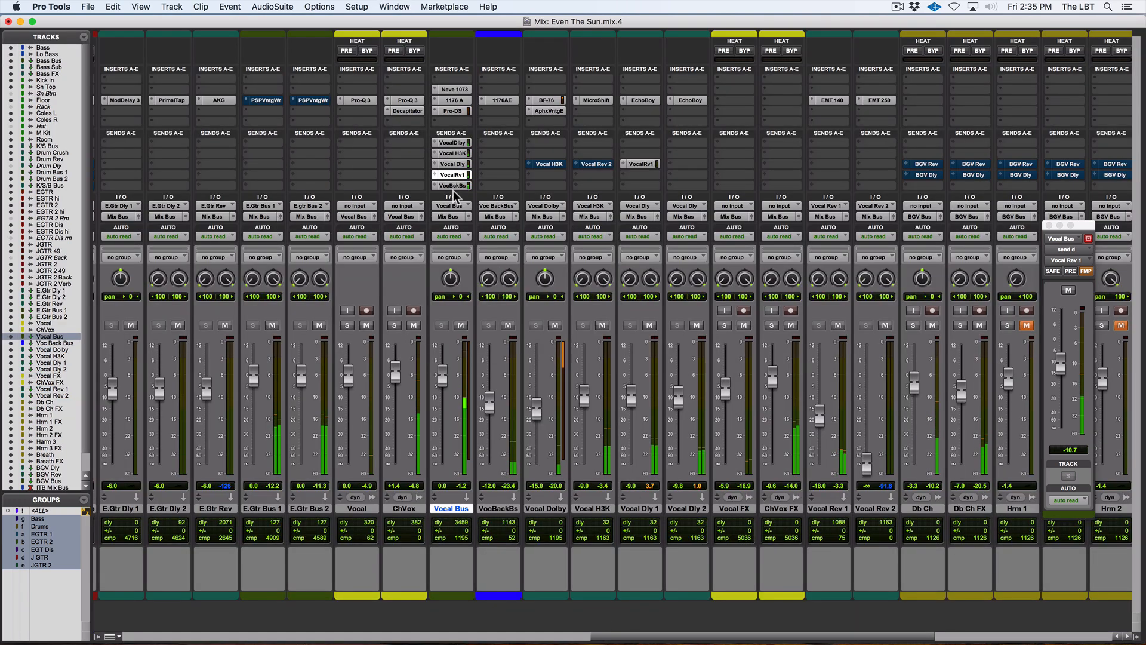
- Mute the Vocal Bus send to Vocal Rev 1, raise the Vocal Rev 1 fader to -12.0 dB and compare with that track muted
{"action": "left_click", "coordinate": [456, 174], "text": "ctrl+super"}
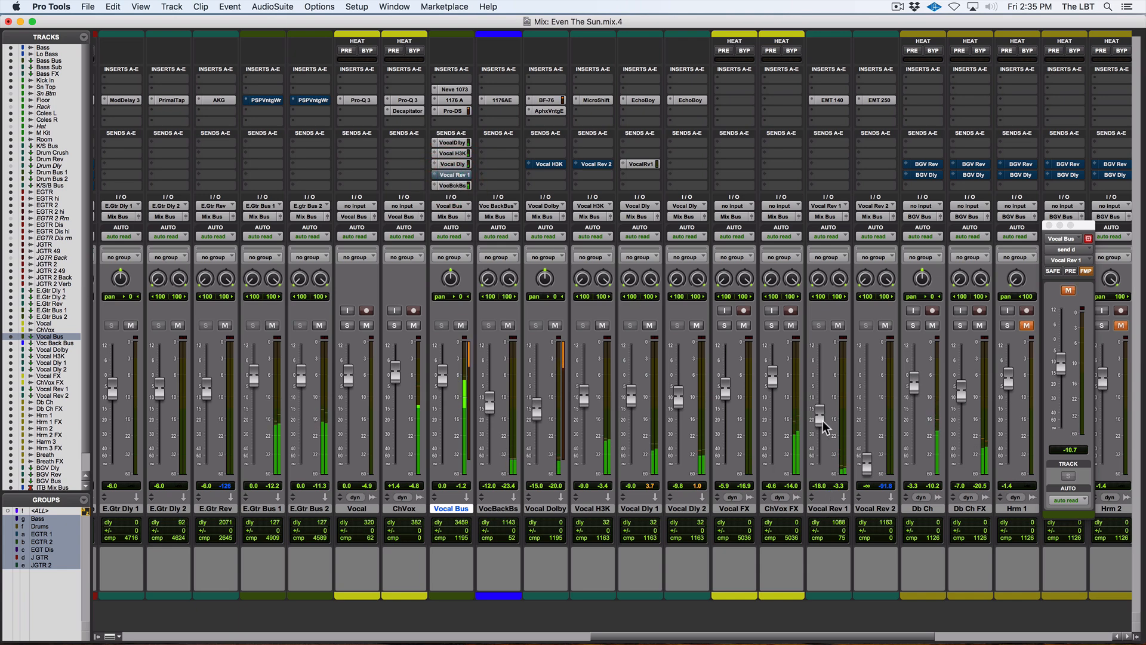
{"action": "left_click_drag", "start_coordinate": [822, 422], "coordinate": [823, 396]}
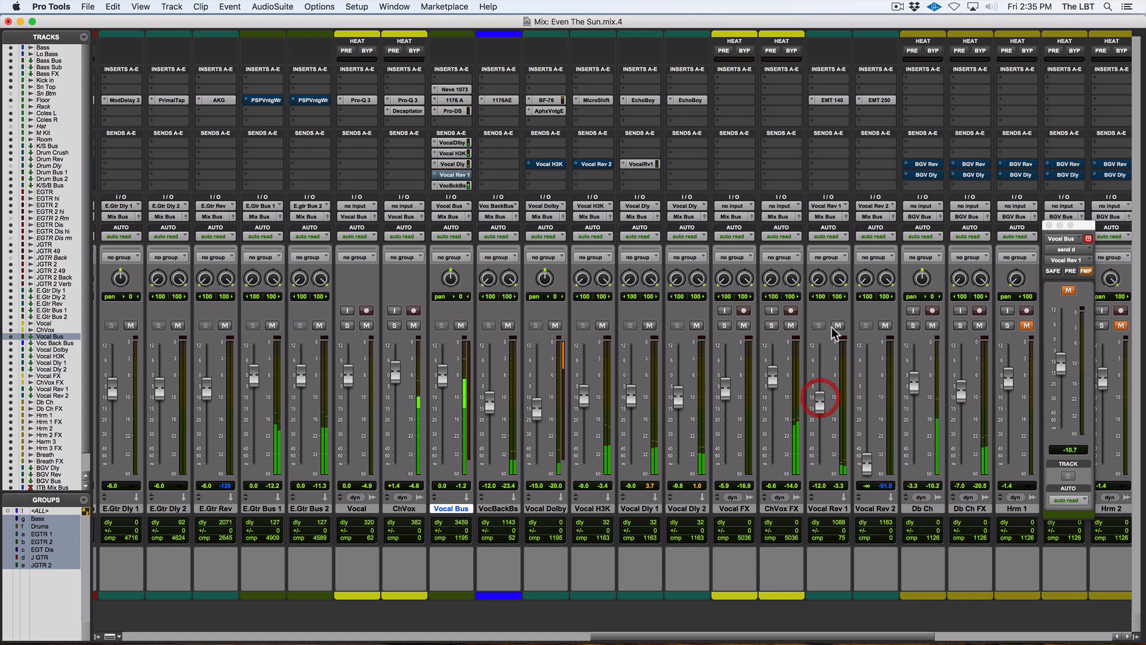
{"action": "left_click", "coordinate": [839, 326]}
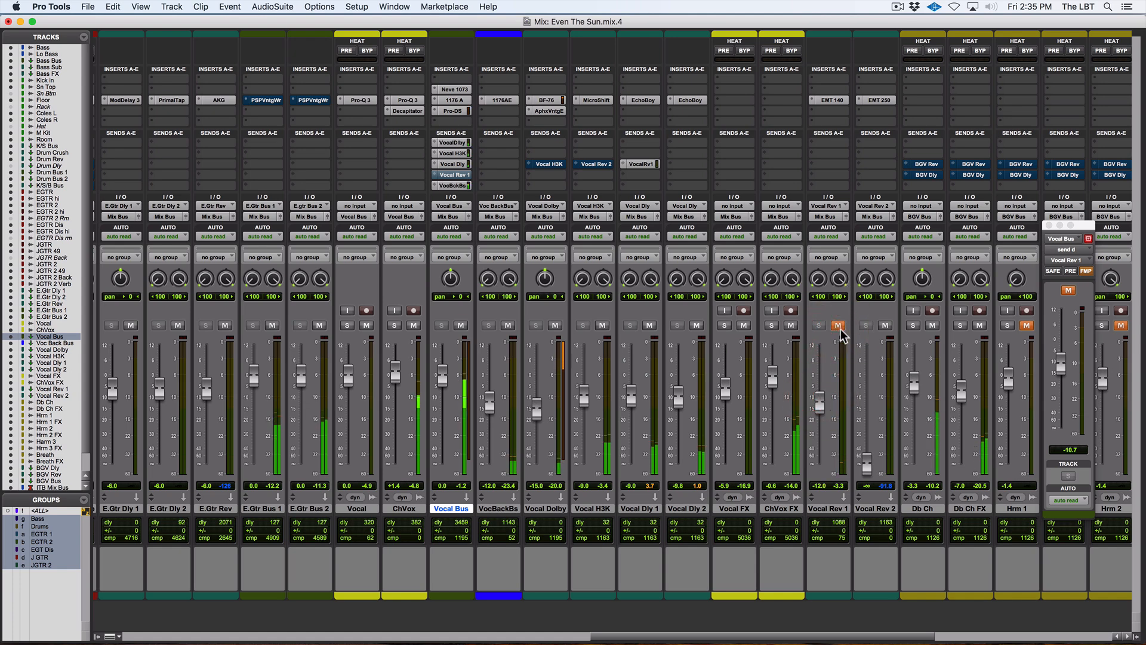
{"action": "left_click", "coordinate": [839, 326]}
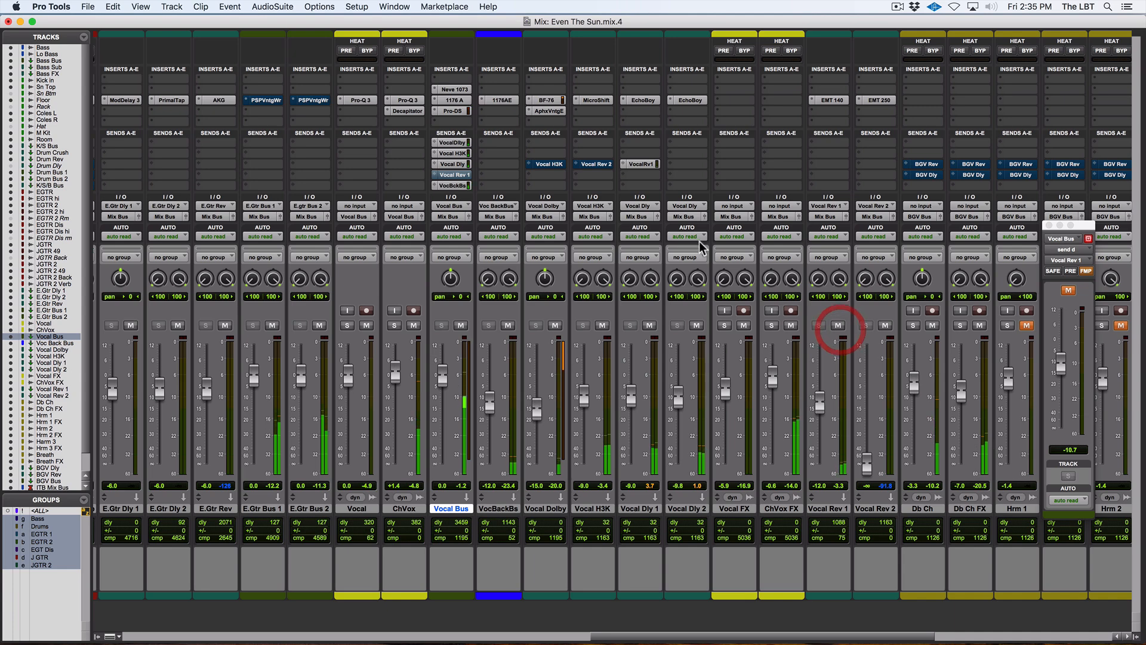
- Compare feeding Vocal Rev 1 from Vocal Bus and from Vocal Dly 1, leaving only the Vocal Dly 1 send unmuted
{"action": "left_click", "coordinate": [649, 164], "text": "super"}
{"action": "left_click", "coordinate": [452, 175], "text": "super"}
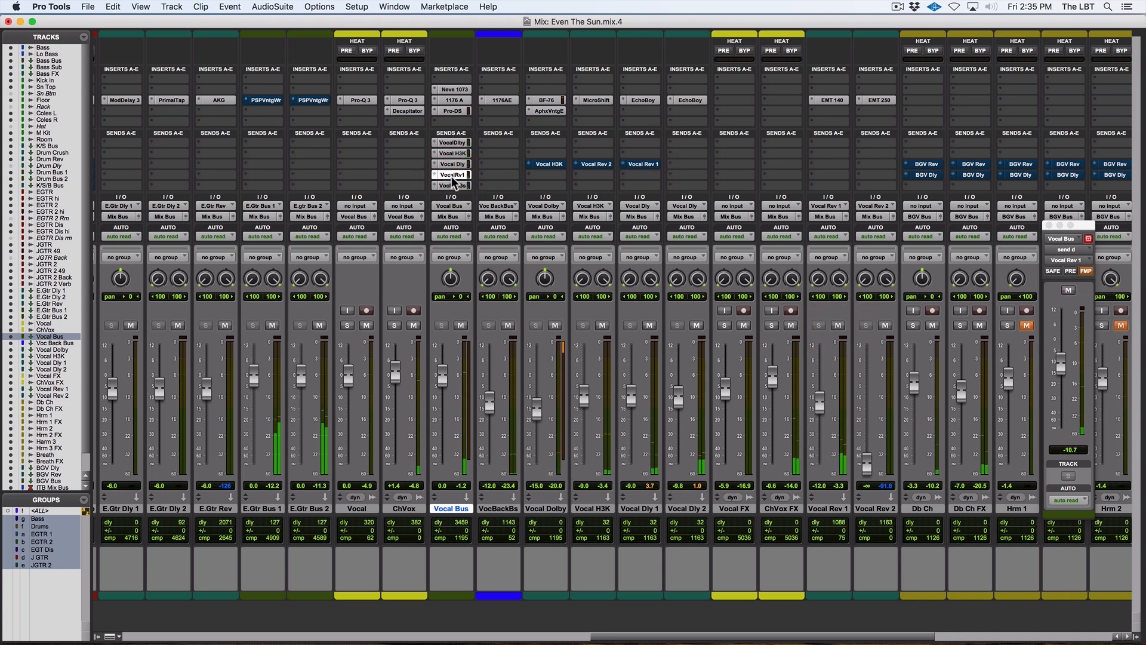
{"action": "left_click_drag", "start_coordinate": [452, 179], "coordinate": [642, 164]}
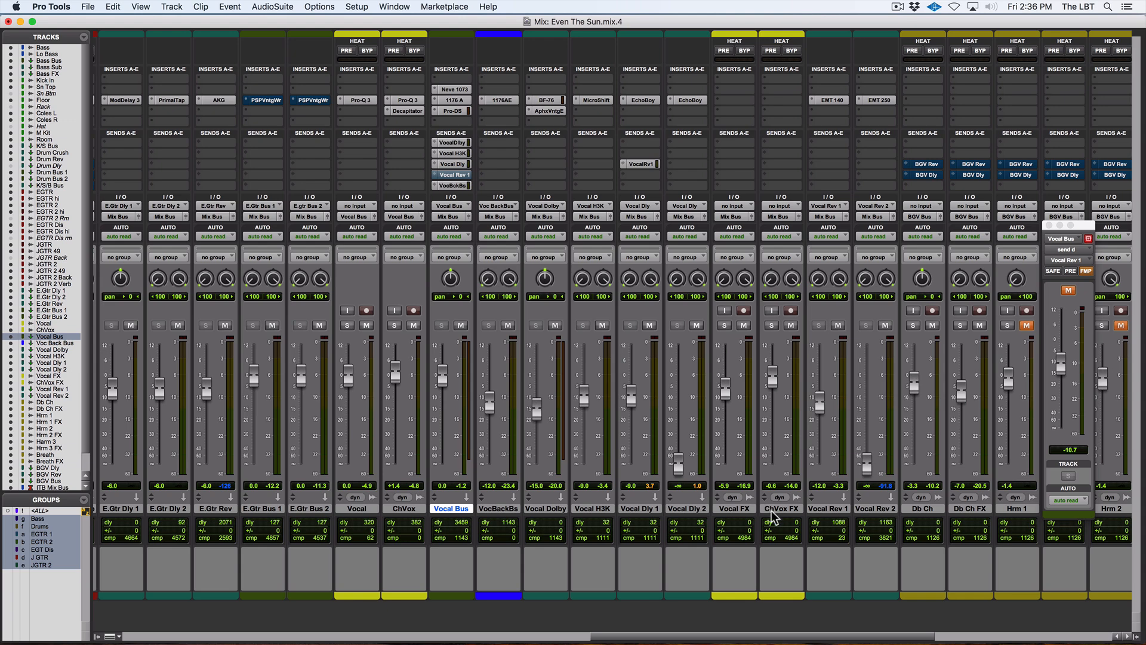
- Select the ChVox FX track, then close the Vocal Bus send window and save the session
{"action": "left_click", "coordinate": [742, 508]}
{"action": "left_click", "coordinate": [782, 509]}
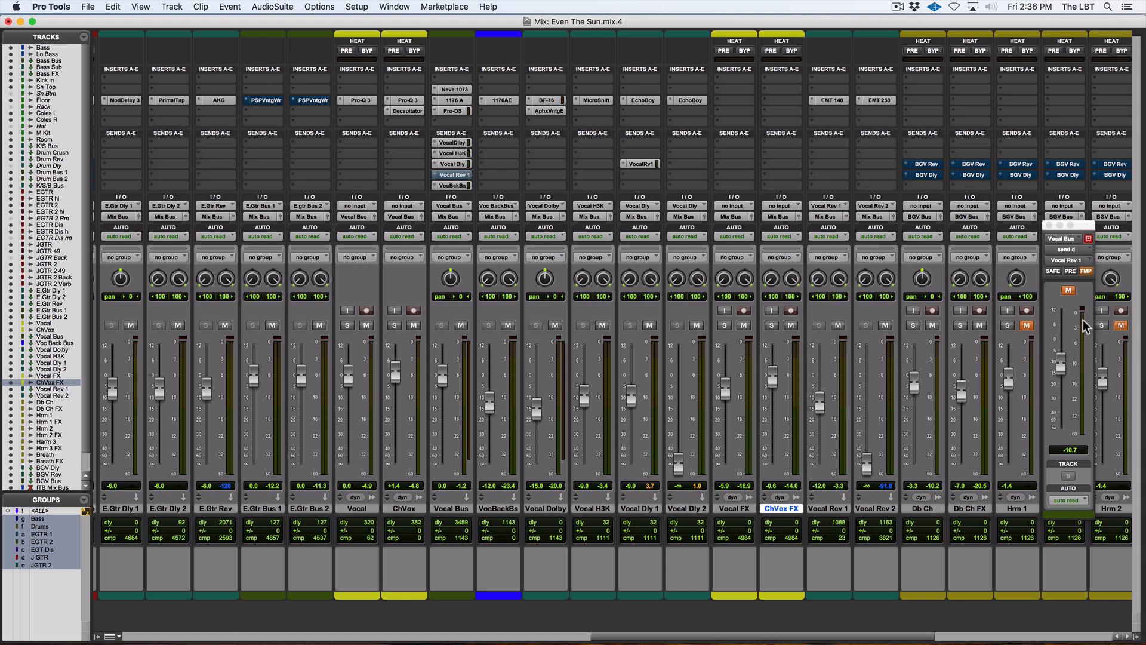
{"action": "left_click", "coordinate": [1049, 226]}
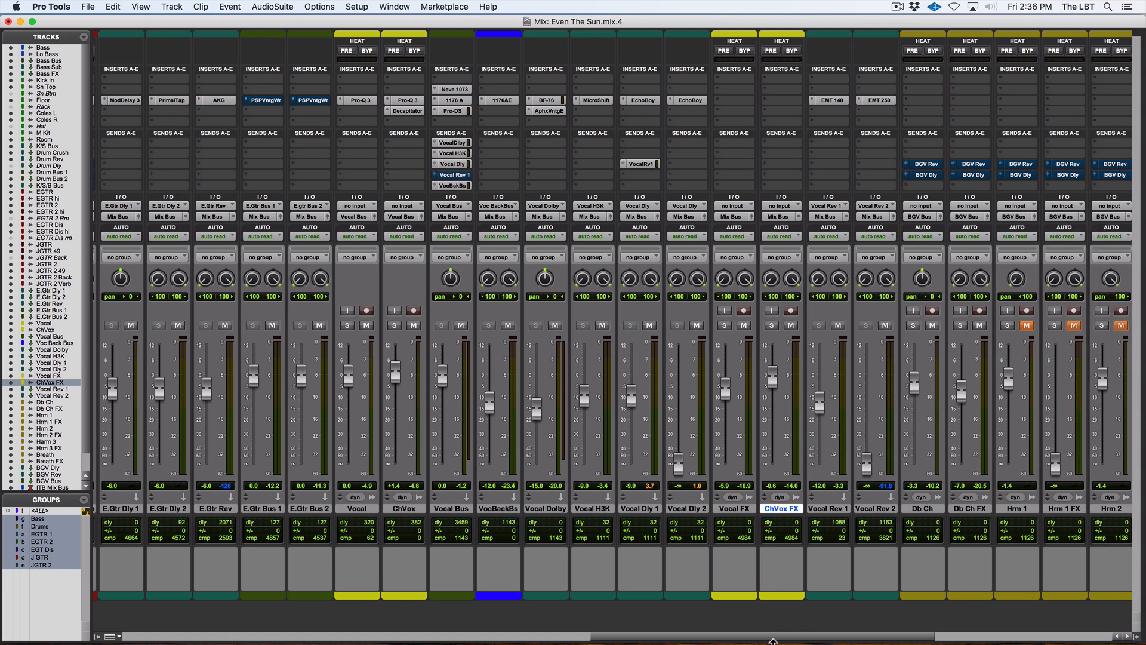
{"action": "key", "text": "super+s"}
{"action": "left_click_drag", "start_coordinate": [723, 637], "coordinate": [830, 640]}
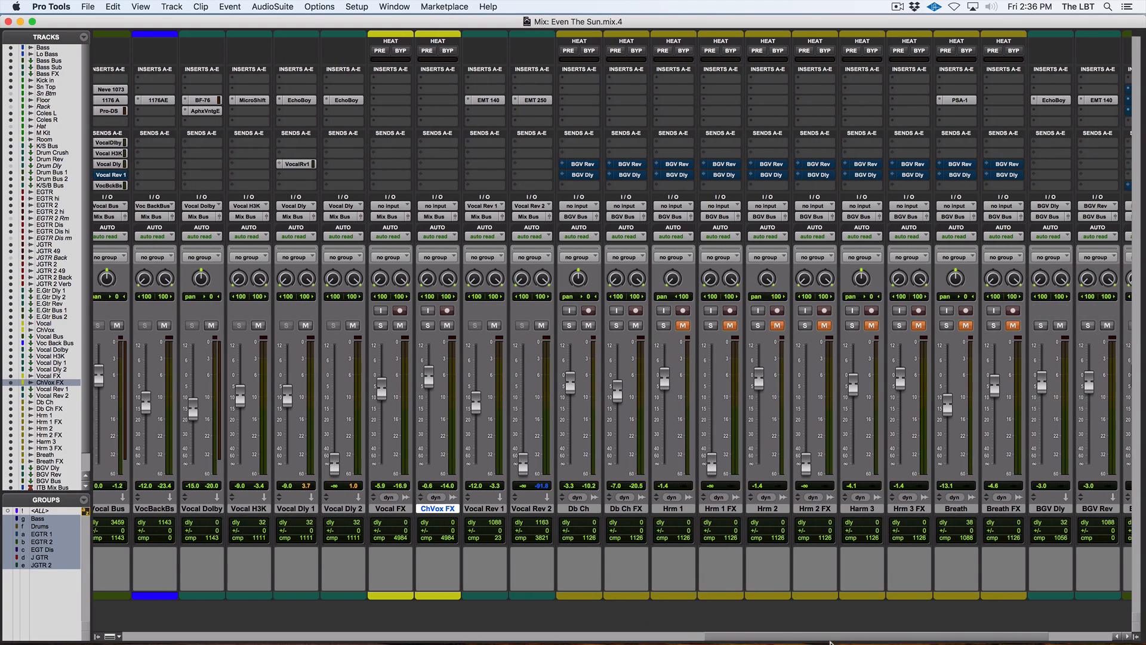